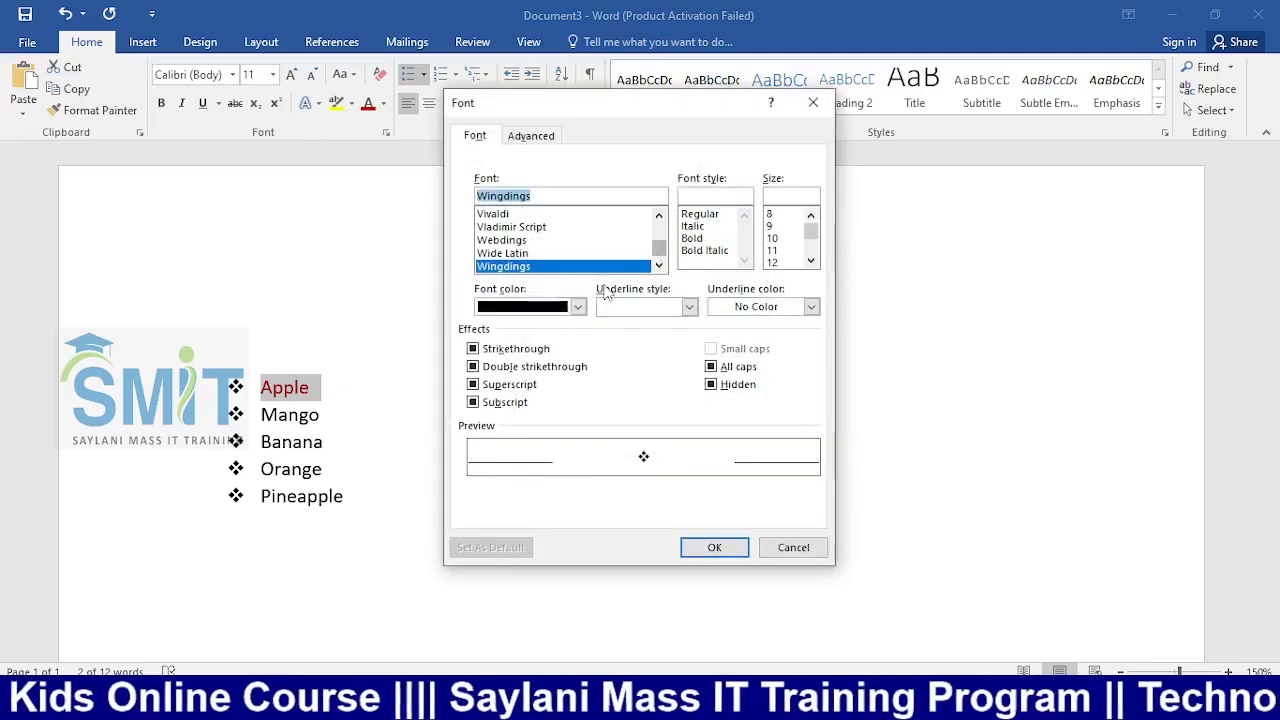
Step: Set the Apple item's bullet font color to dark red and apply the new bullet
{"action": "left_click", "coordinate": [577, 306]}
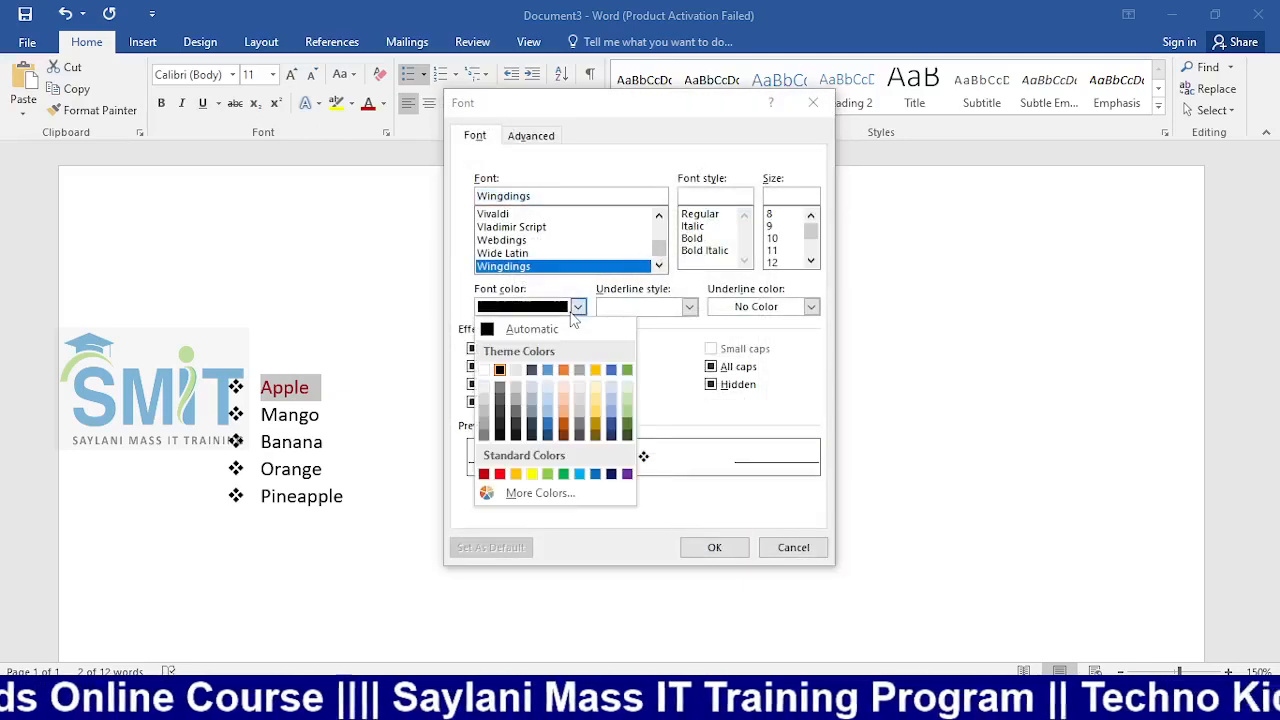
{"action": "left_click", "coordinate": [484, 474]}
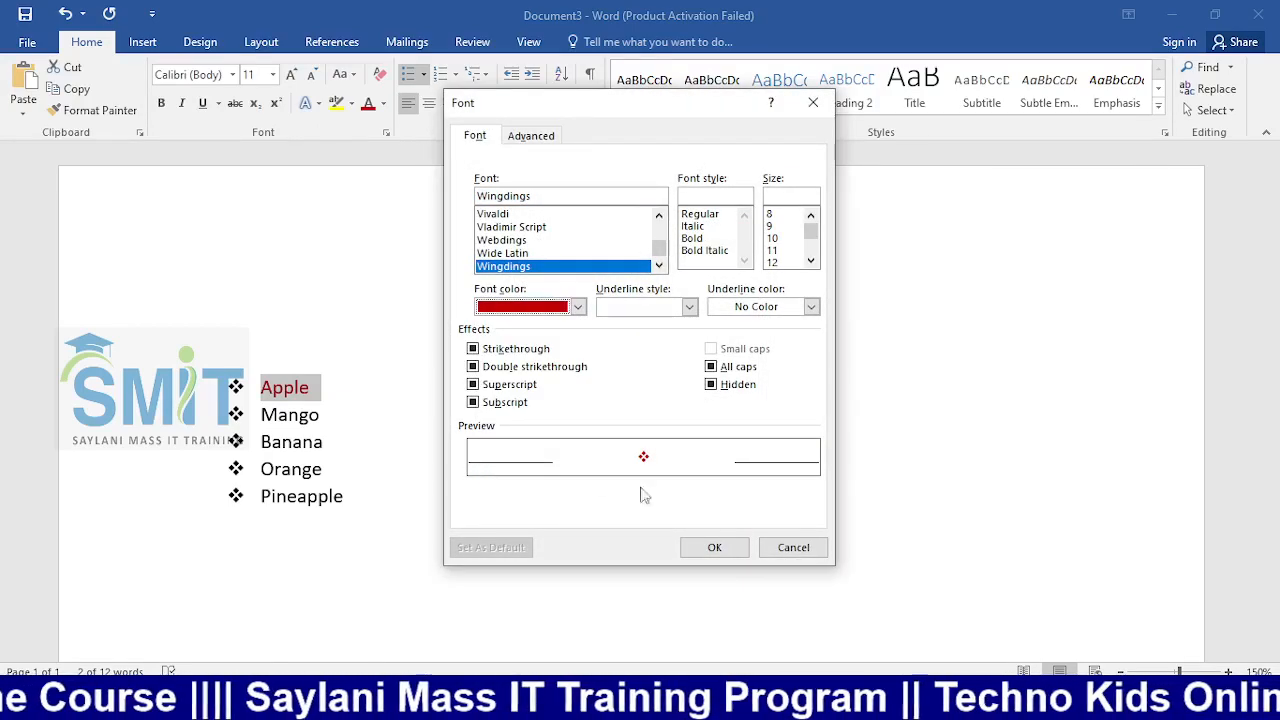
{"action": "left_click", "coordinate": [714, 547]}
{"action": "left_click", "coordinate": [642, 482]}
Step: Set the text color of the Mango list item to gold
{"action": "left_click_drag", "start_coordinate": [349, 420], "coordinate": [285, 422]}
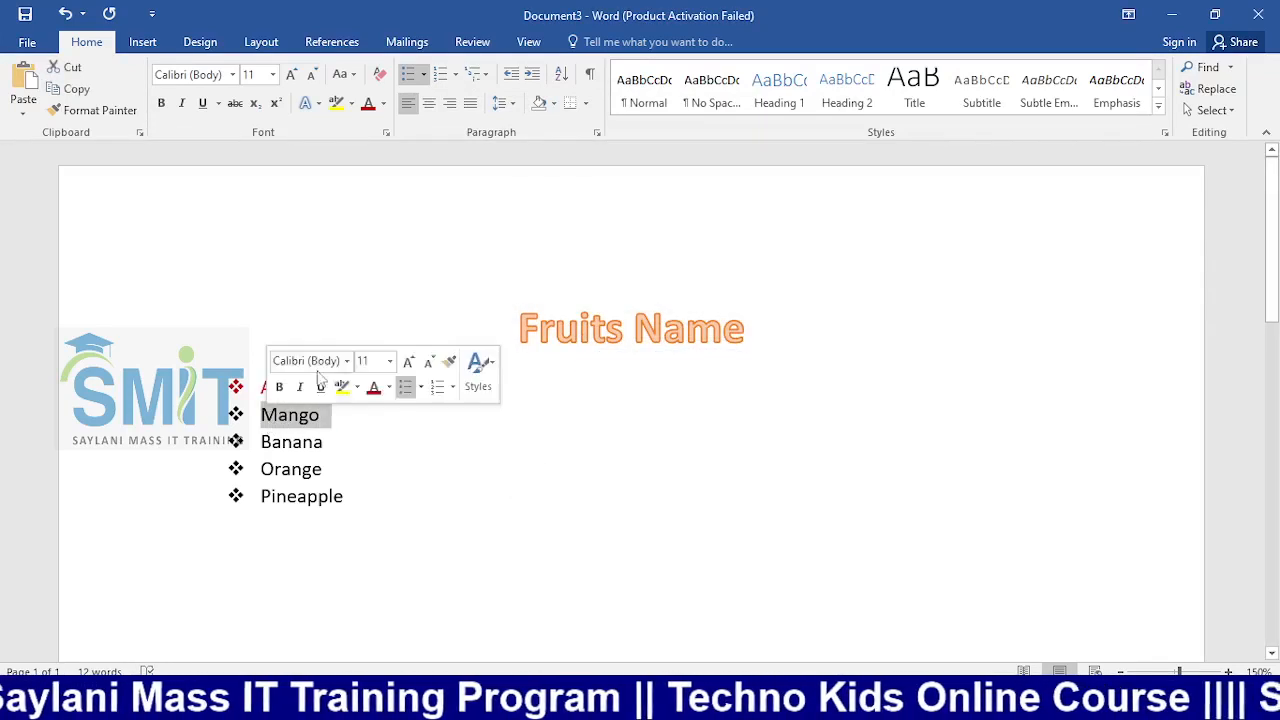
{"action": "left_click", "coordinate": [383, 103]}
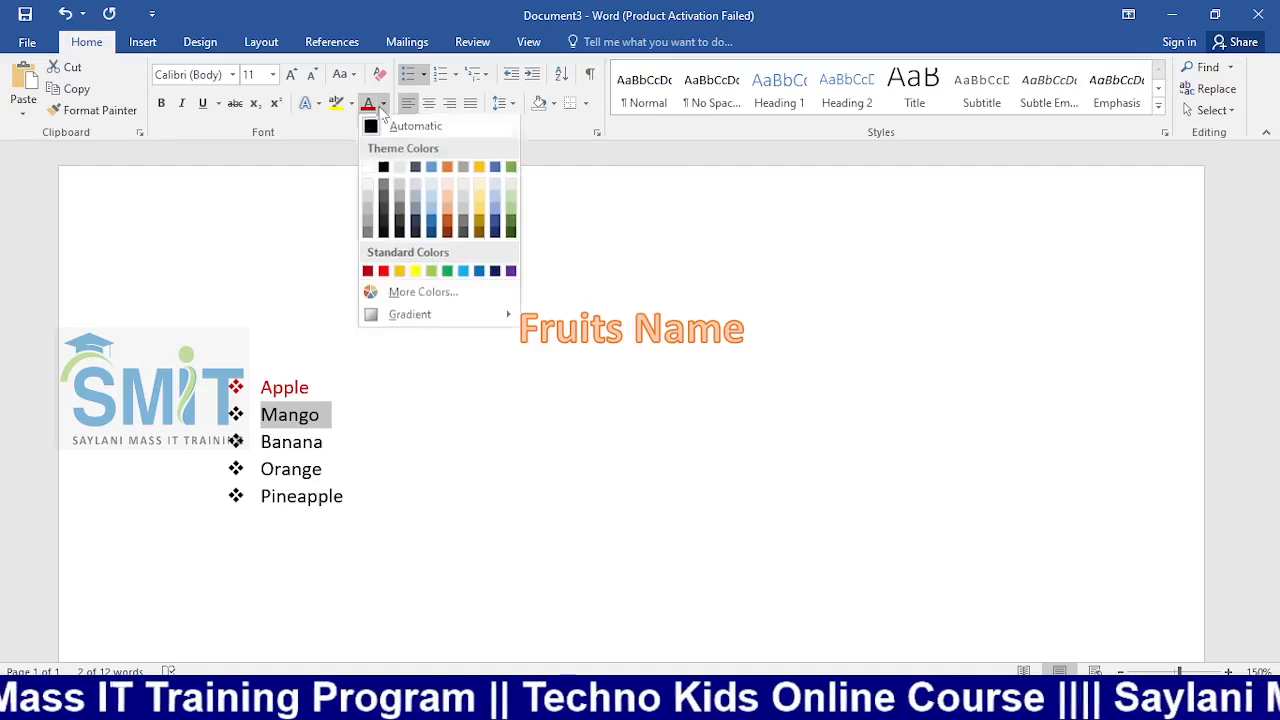
{"action": "left_click", "coordinate": [479, 169]}
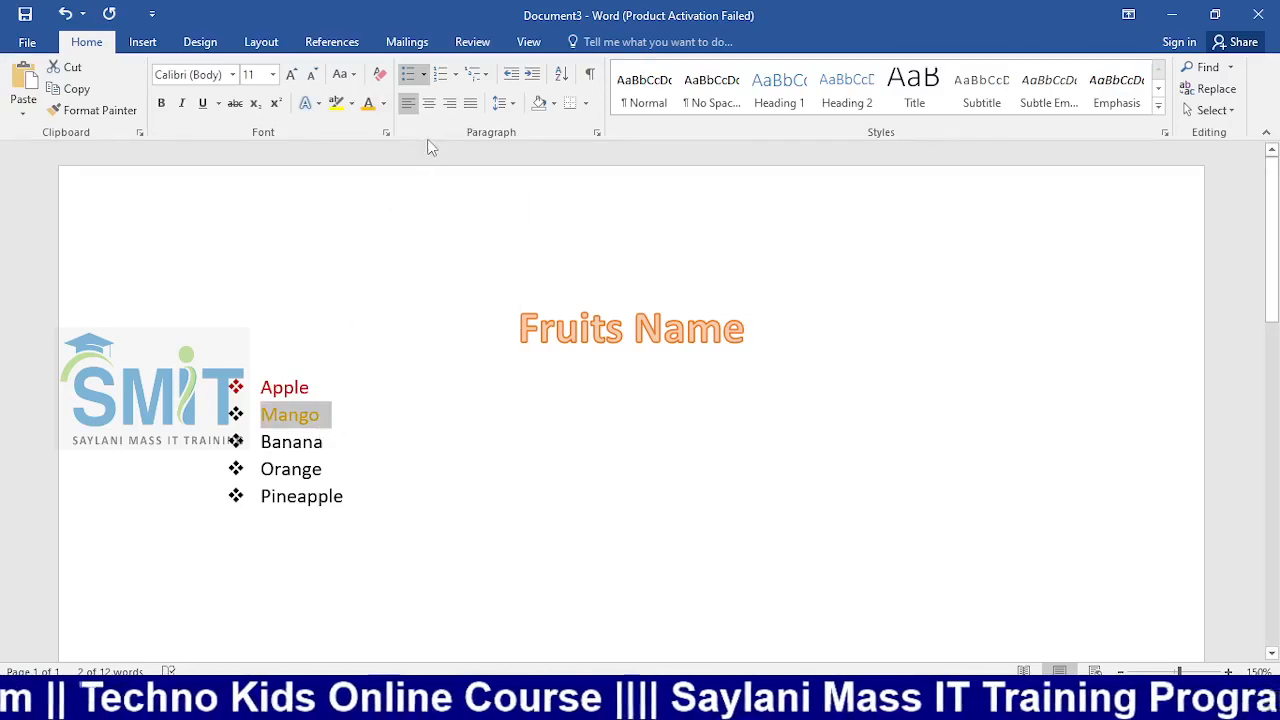
Step: Define a new bullet for the Mango item with a gold font color
{"action": "left_click", "coordinate": [423, 74]}
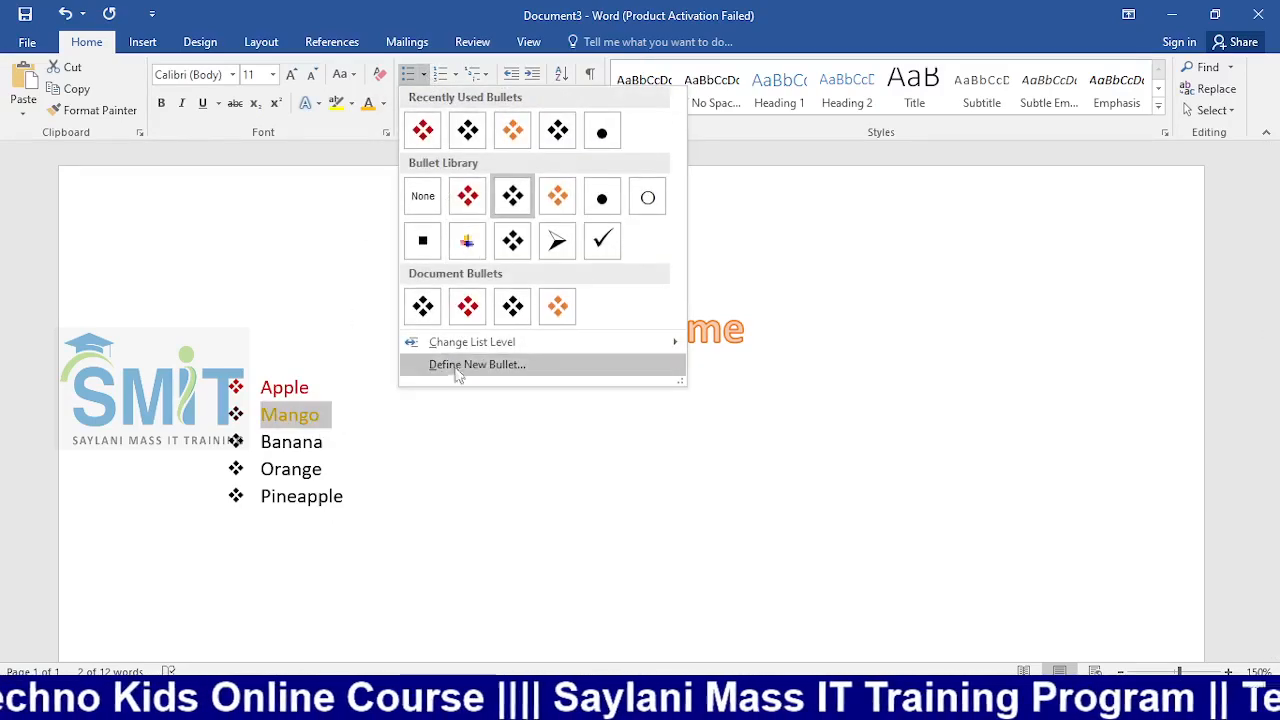
{"action": "left_click", "coordinate": [457, 366]}
{"action": "left_click", "coordinate": [705, 223]}
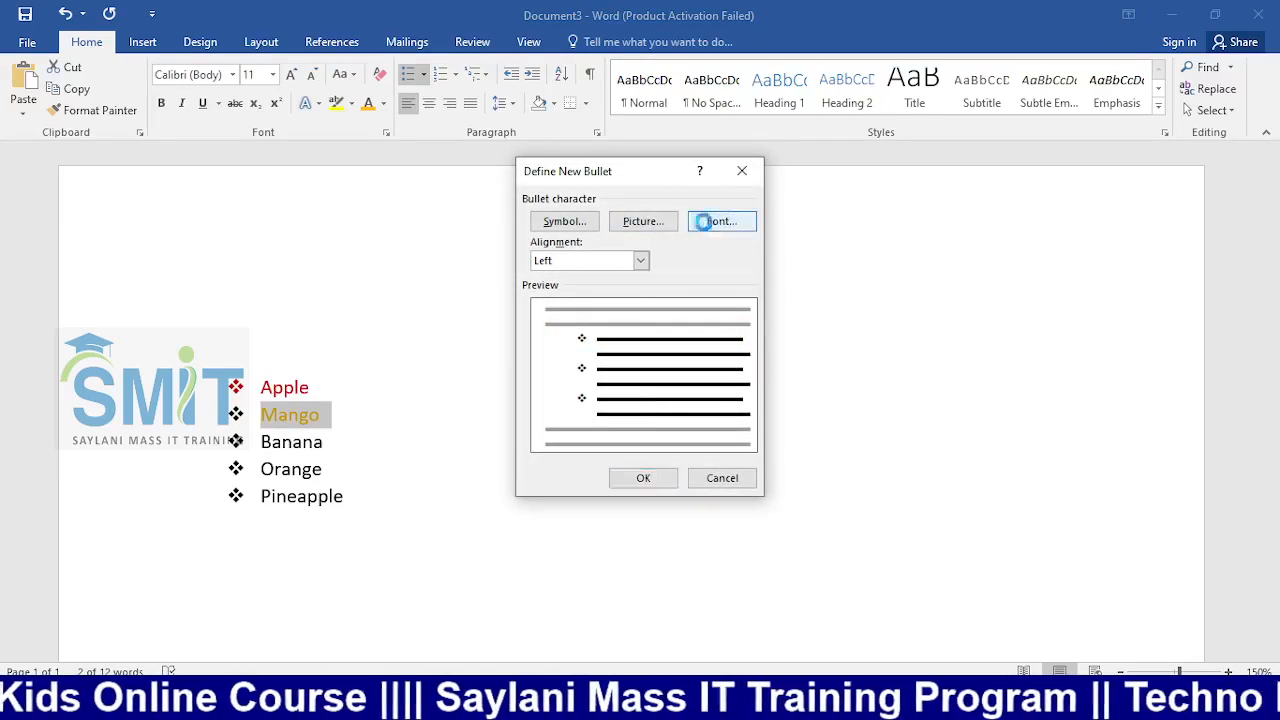
{"action": "left_click", "coordinate": [578, 306]}
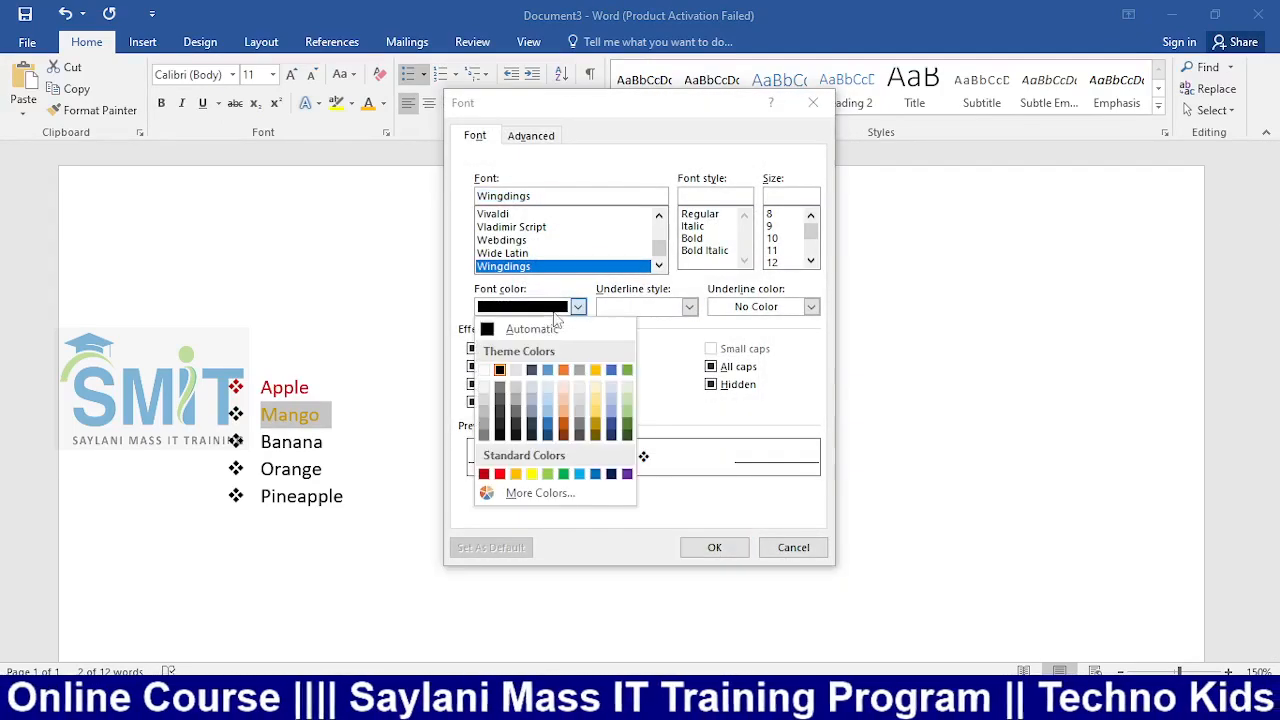
{"action": "left_click", "coordinate": [595, 389]}
{"action": "left_click", "coordinate": [714, 547]}
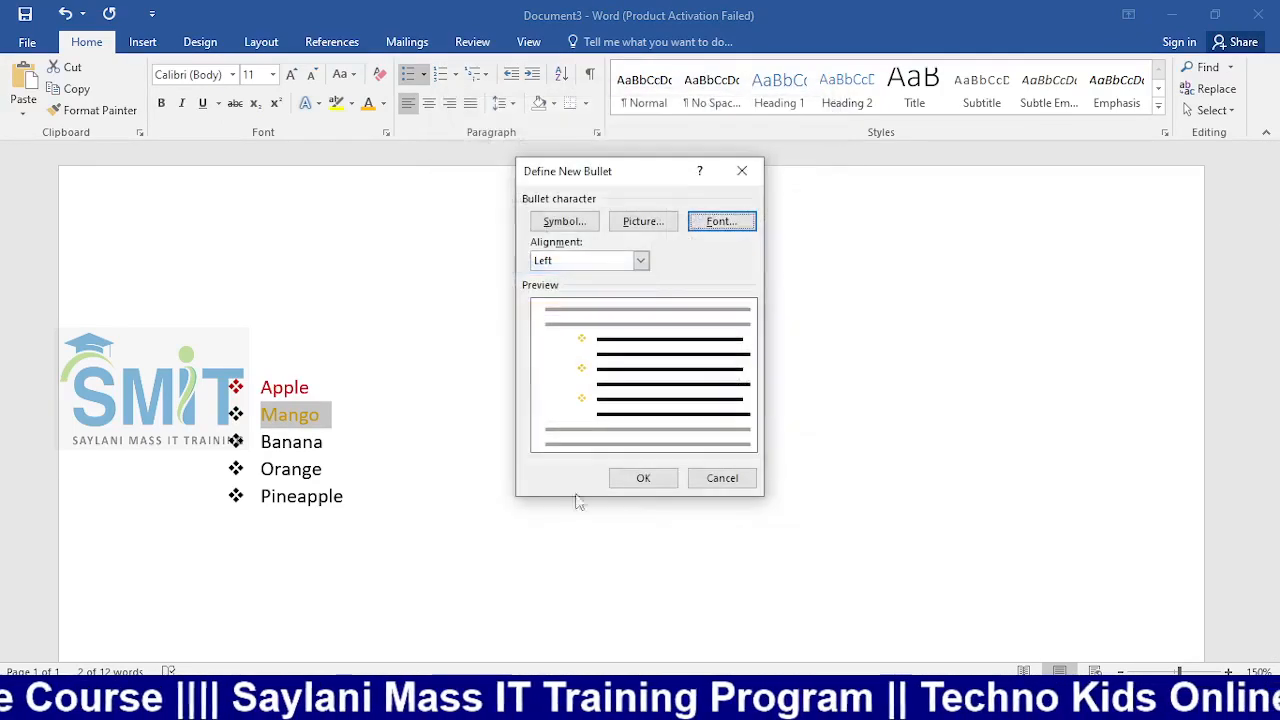
{"action": "left_click", "coordinate": [674, 479]}
{"action": "left_click", "coordinate": [351, 432]}
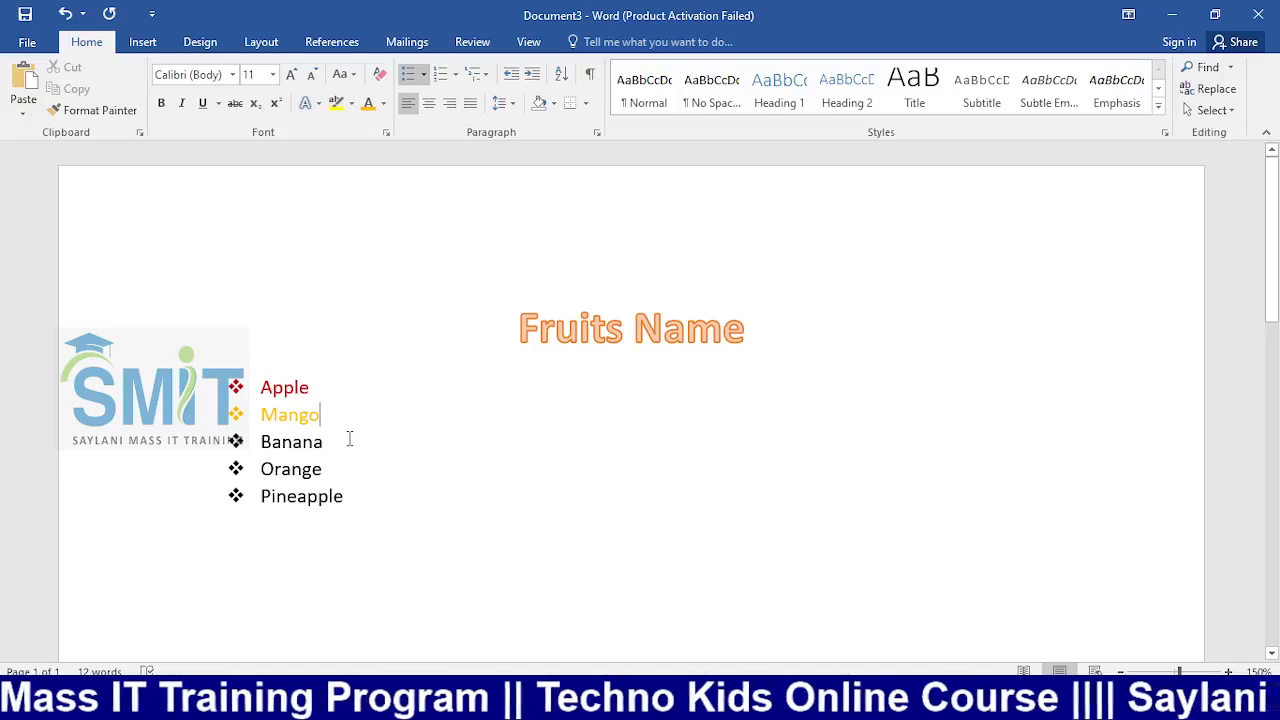
Step: Undo the bullet and text color changes made to the Mango item
{"action": "left_click_drag", "start_coordinate": [340, 442], "coordinate": [262, 444]}
{"action": "left_click", "coordinate": [358, 440]}
{"action": "key", "text": "ctrl+z"}
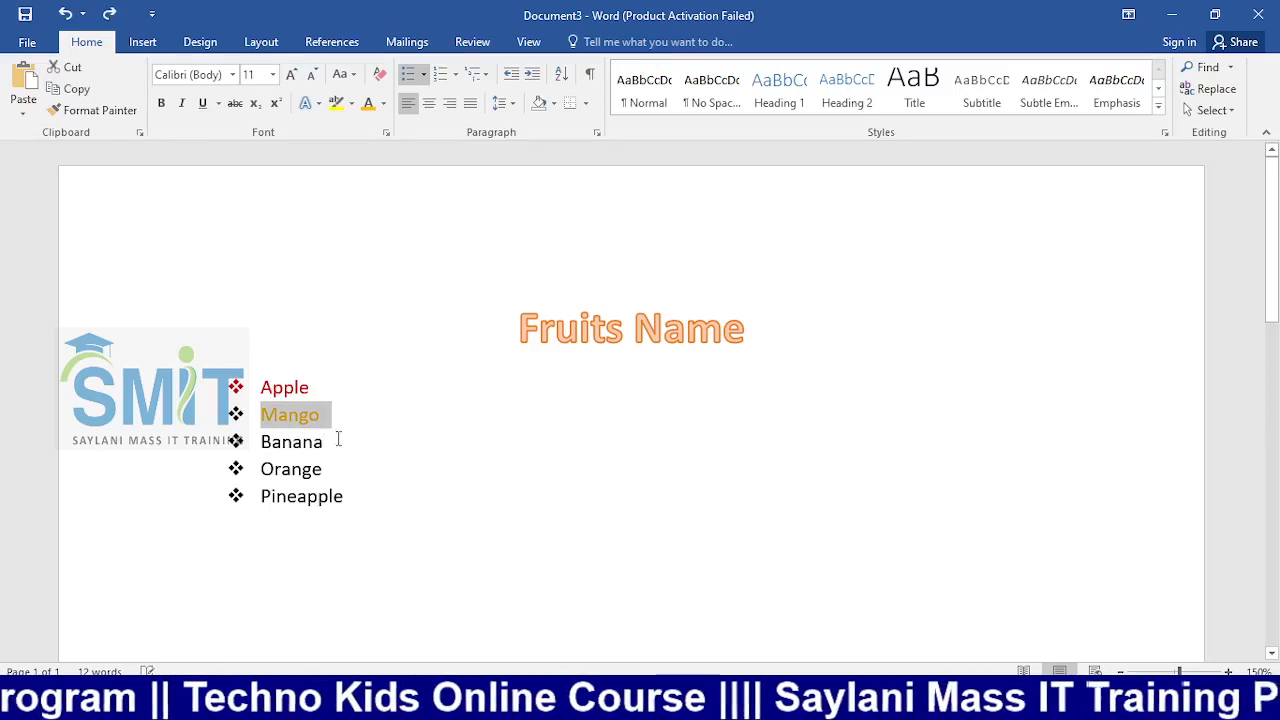
{"action": "key", "text": "ctrl+z"}
Step: Color the Mango and Banana text gold and define a new bullet with a gold font color for both
{"action": "left_click_drag", "start_coordinate": [334, 443], "coordinate": [265, 418]}
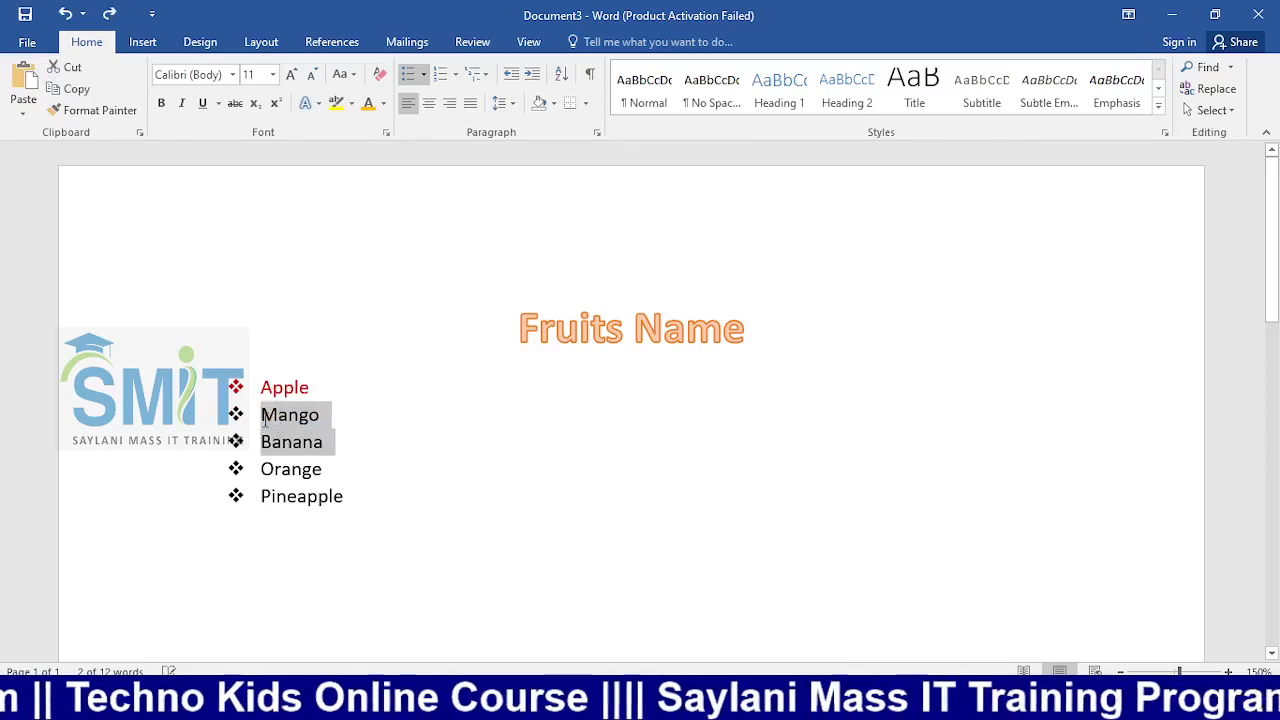
{"action": "left_click", "coordinate": [368, 103]}
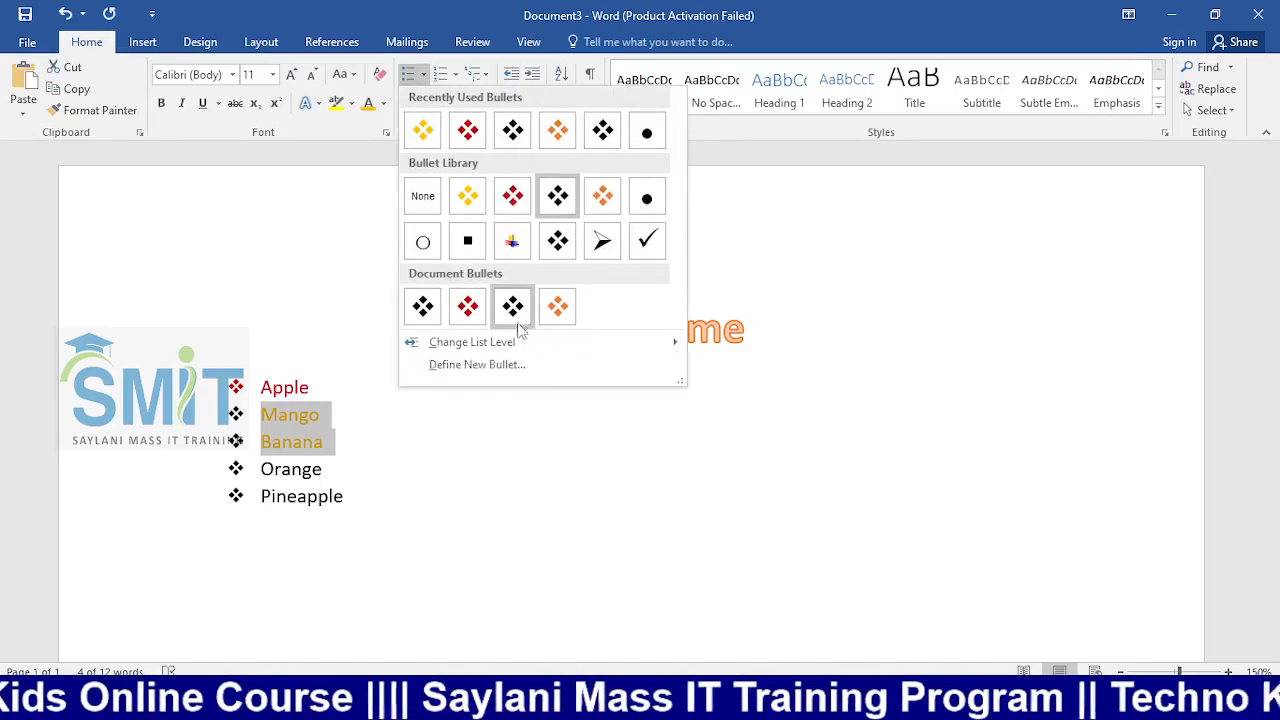
{"action": "left_click", "coordinate": [423, 74]}
{"action": "left_click", "coordinate": [533, 366]}
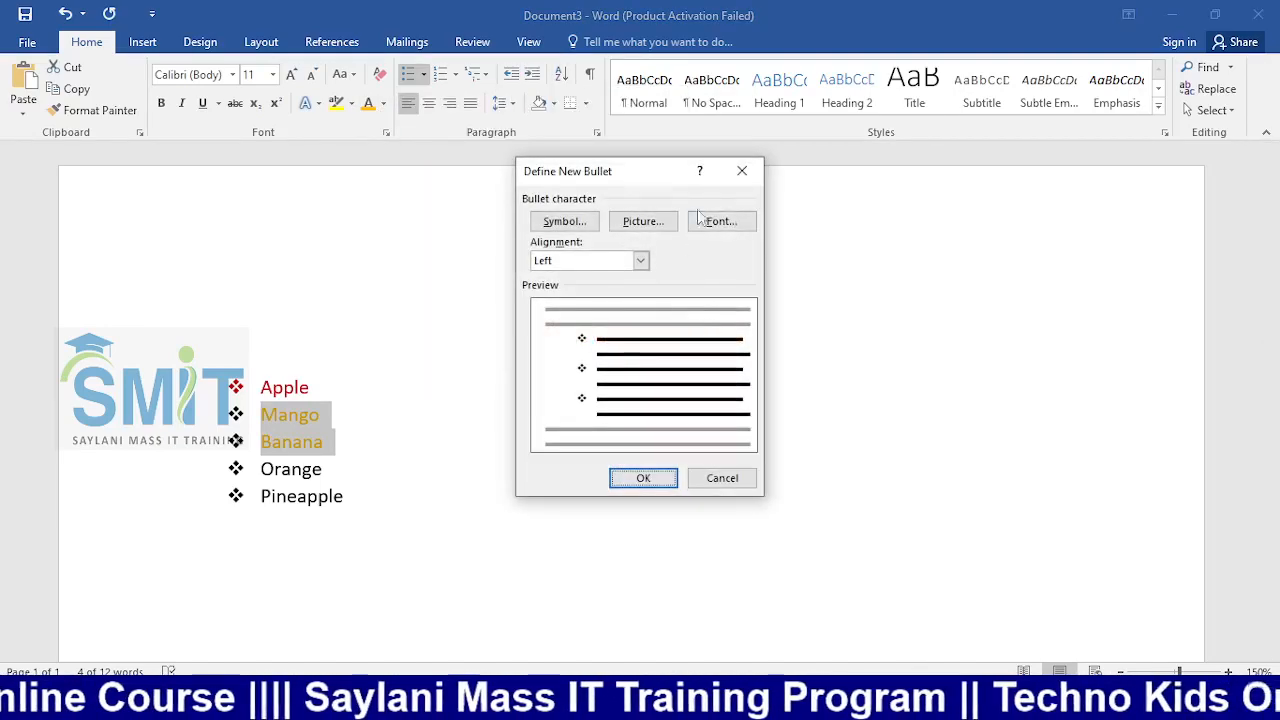
{"action": "left_click", "coordinate": [705, 222]}
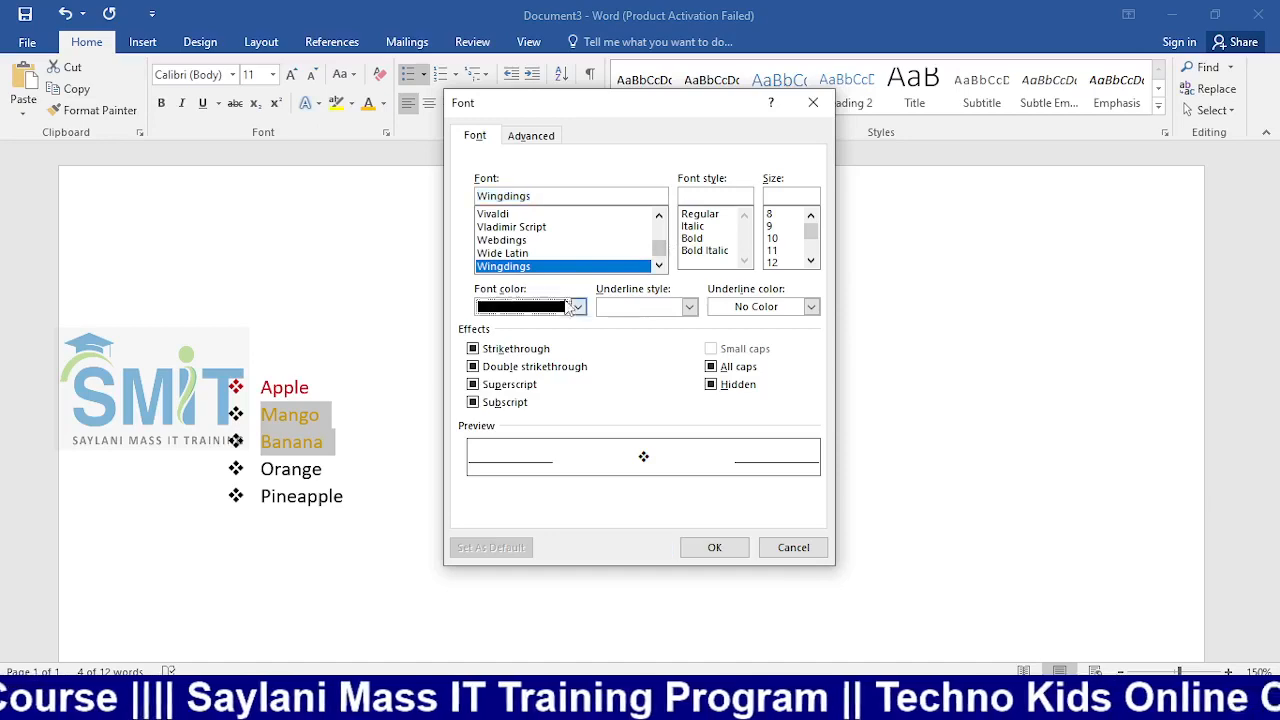
{"action": "left_click", "coordinate": [578, 306]}
{"action": "left_click", "coordinate": [594, 371]}
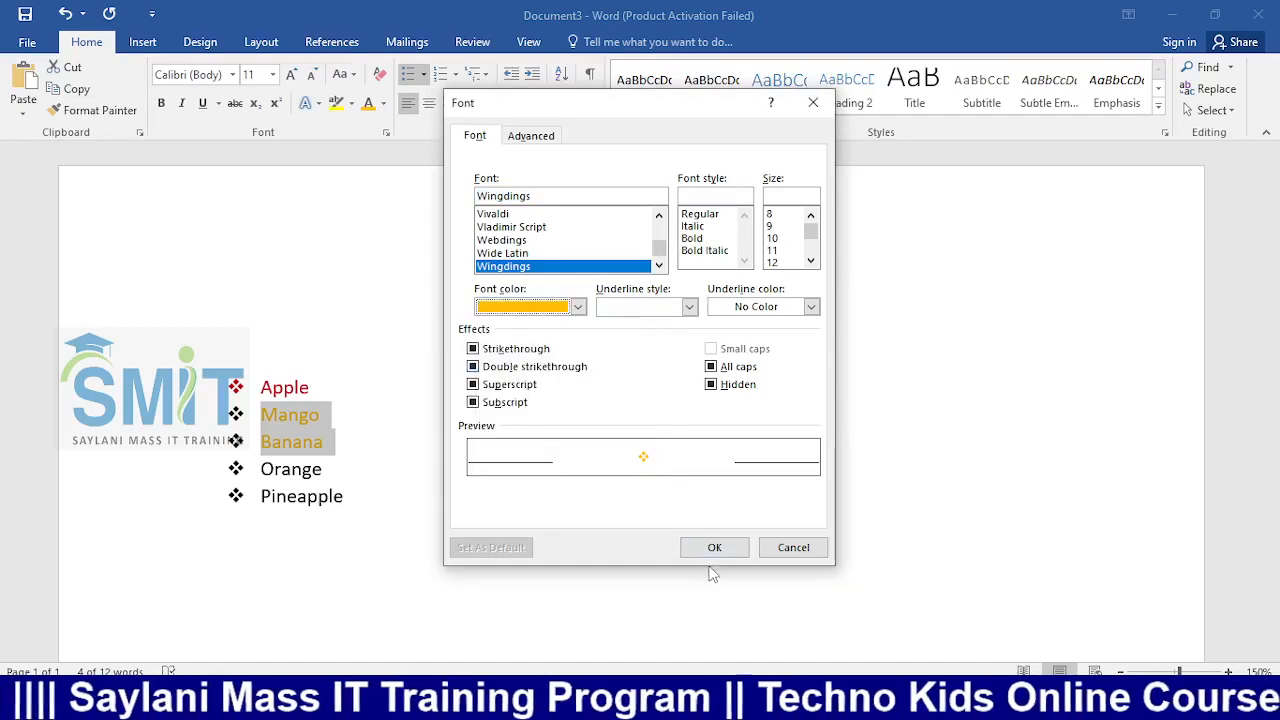
{"action": "left_click", "coordinate": [713, 552]}
{"action": "left_click", "coordinate": [643, 478]}
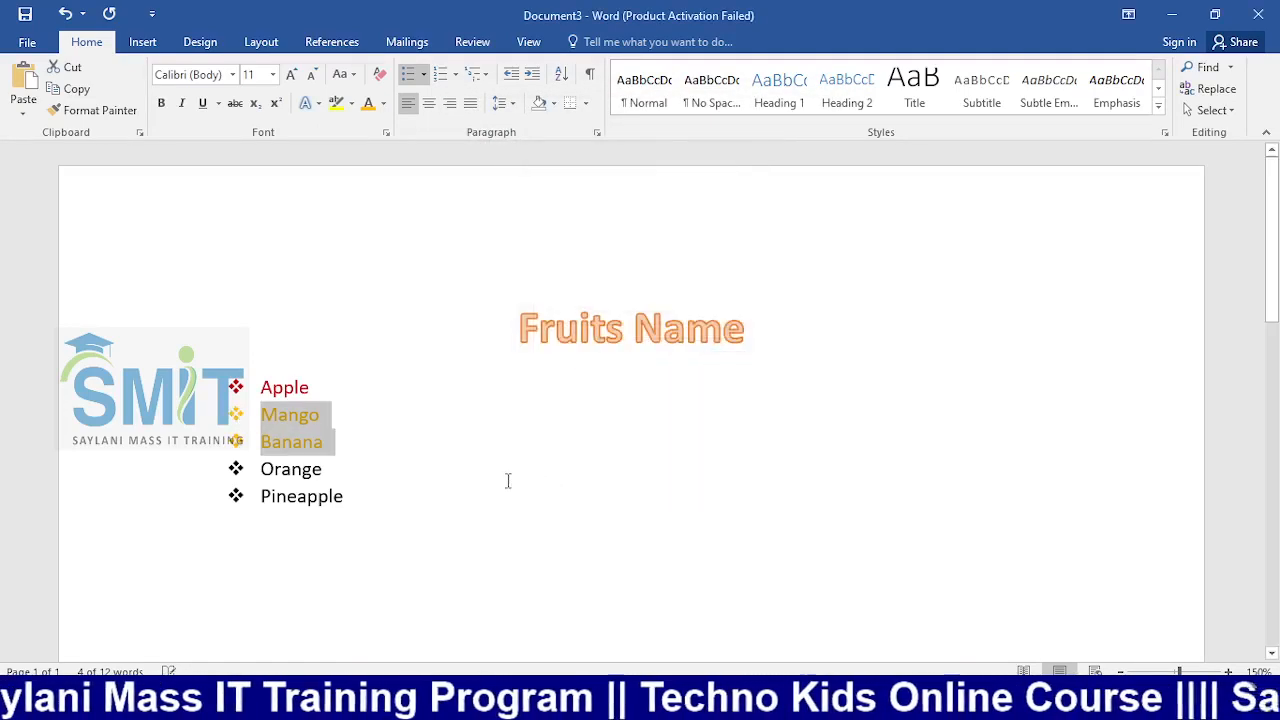
Step: Select the Orange item, start defining a new bullet for it and check the bullet's font options
{"action": "left_click", "coordinate": [343, 470]}
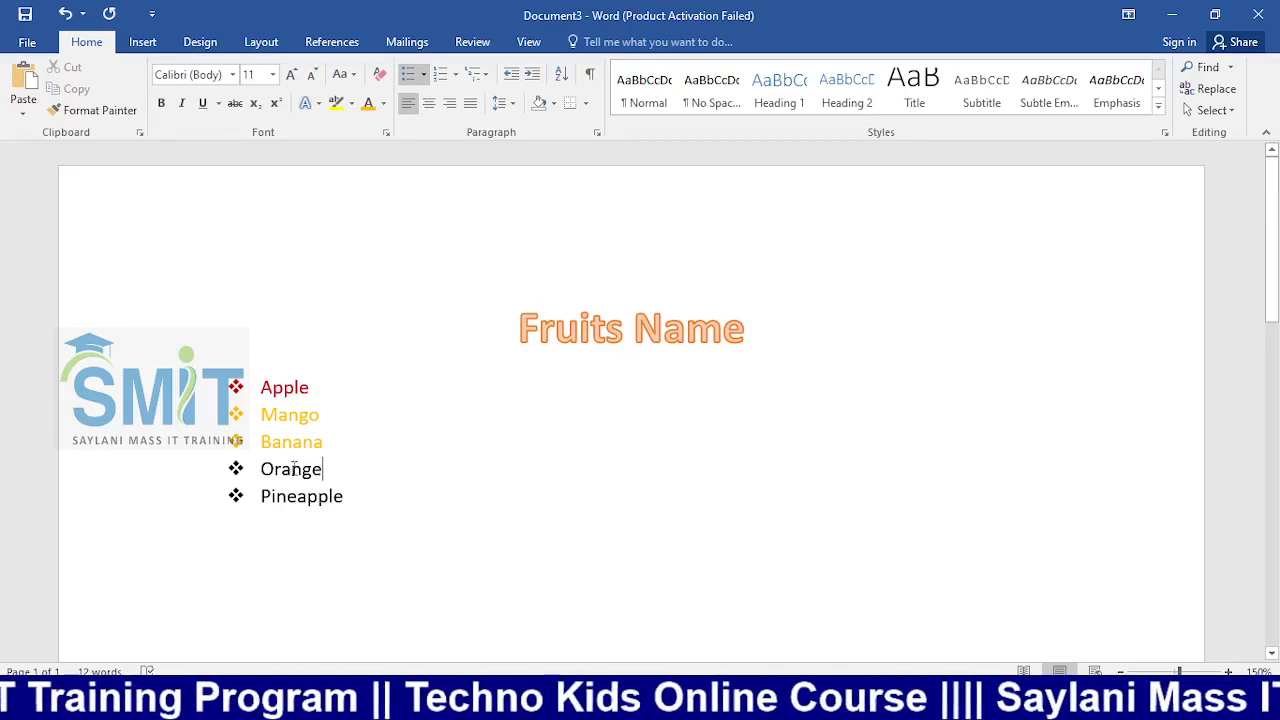
{"action": "double_click", "coordinate": [301, 469]}
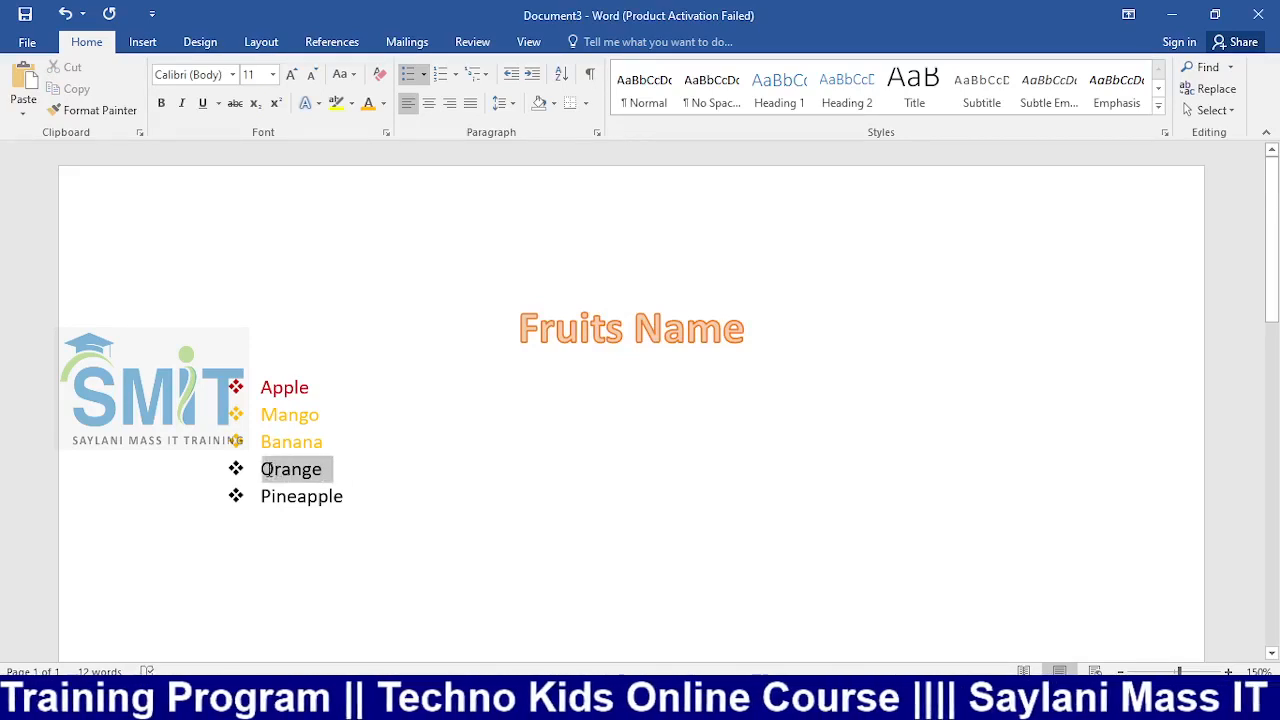
{"action": "left_click", "coordinate": [425, 76]}
{"action": "left_click", "coordinate": [503, 368]}
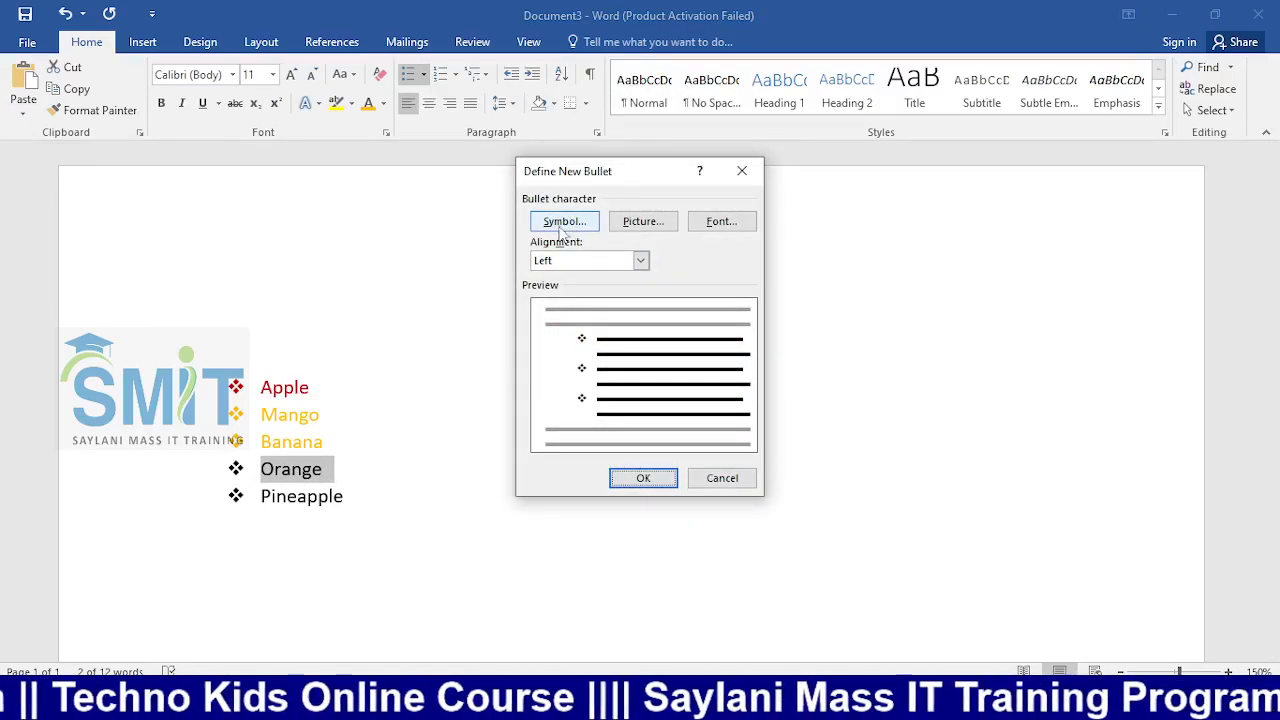
{"action": "left_click", "coordinate": [742, 171]}
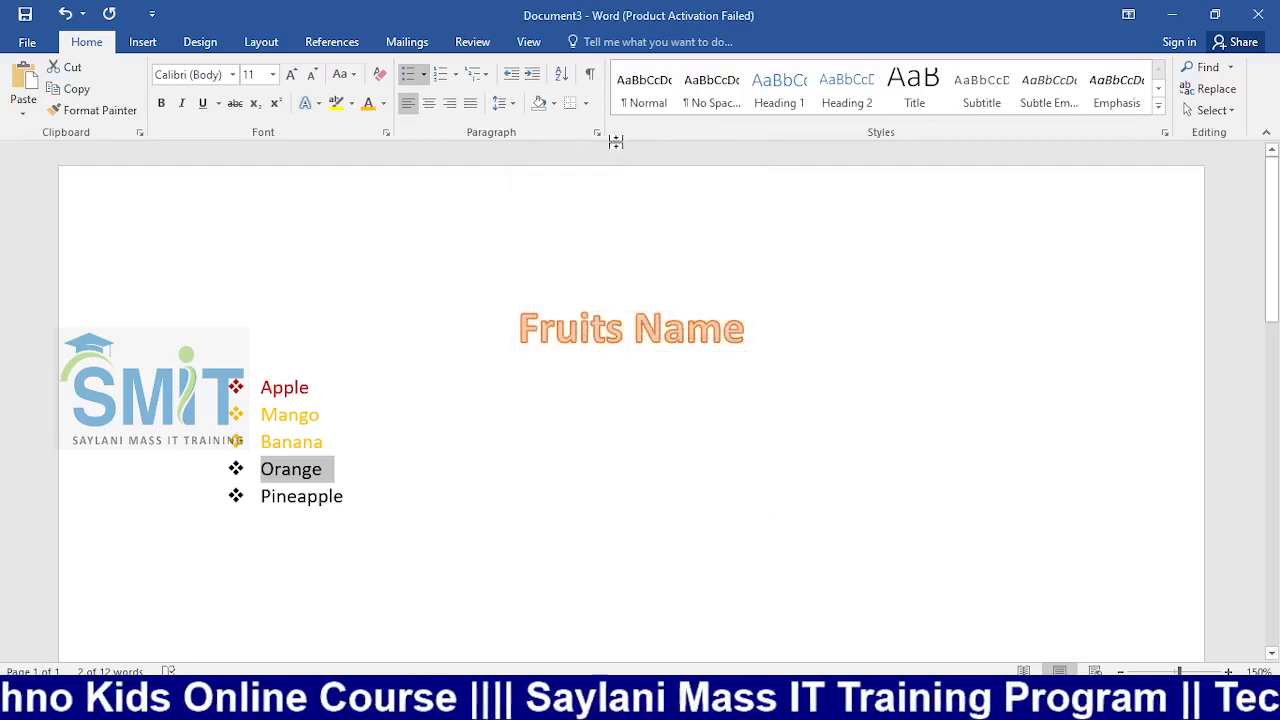
{"action": "left_click", "coordinate": [424, 75]}
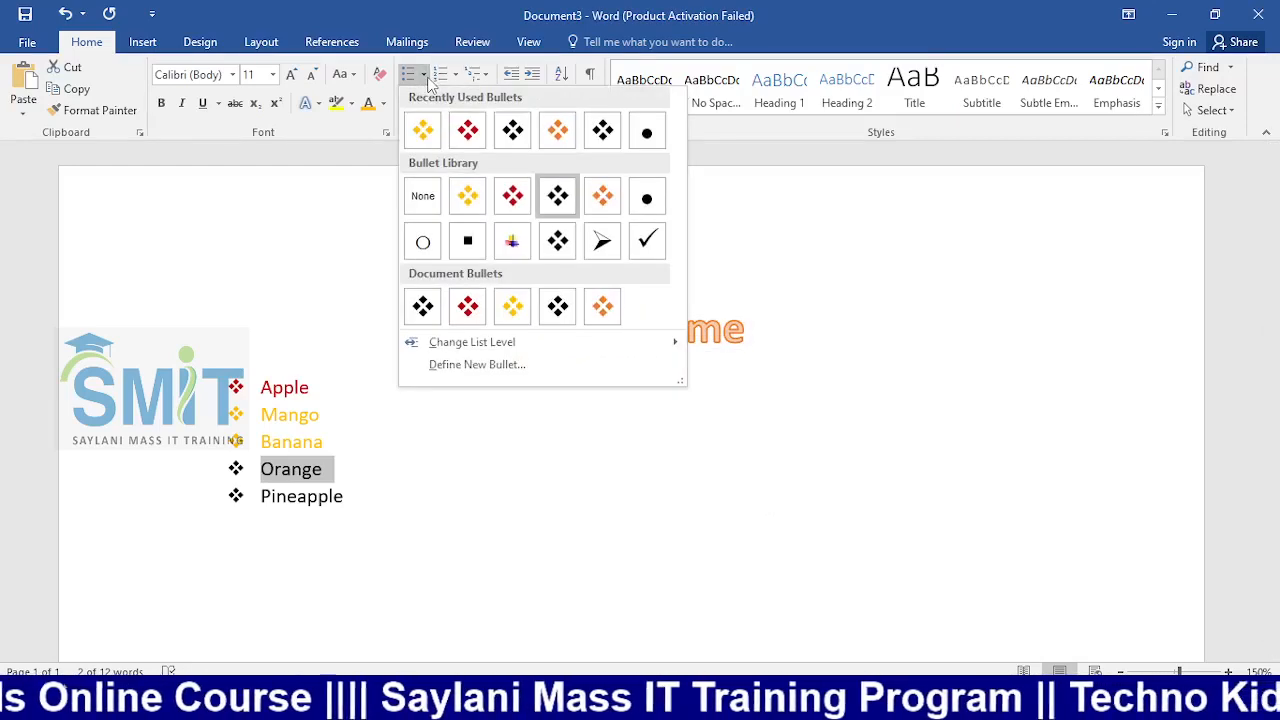
{"action": "left_click", "coordinate": [477, 366]}
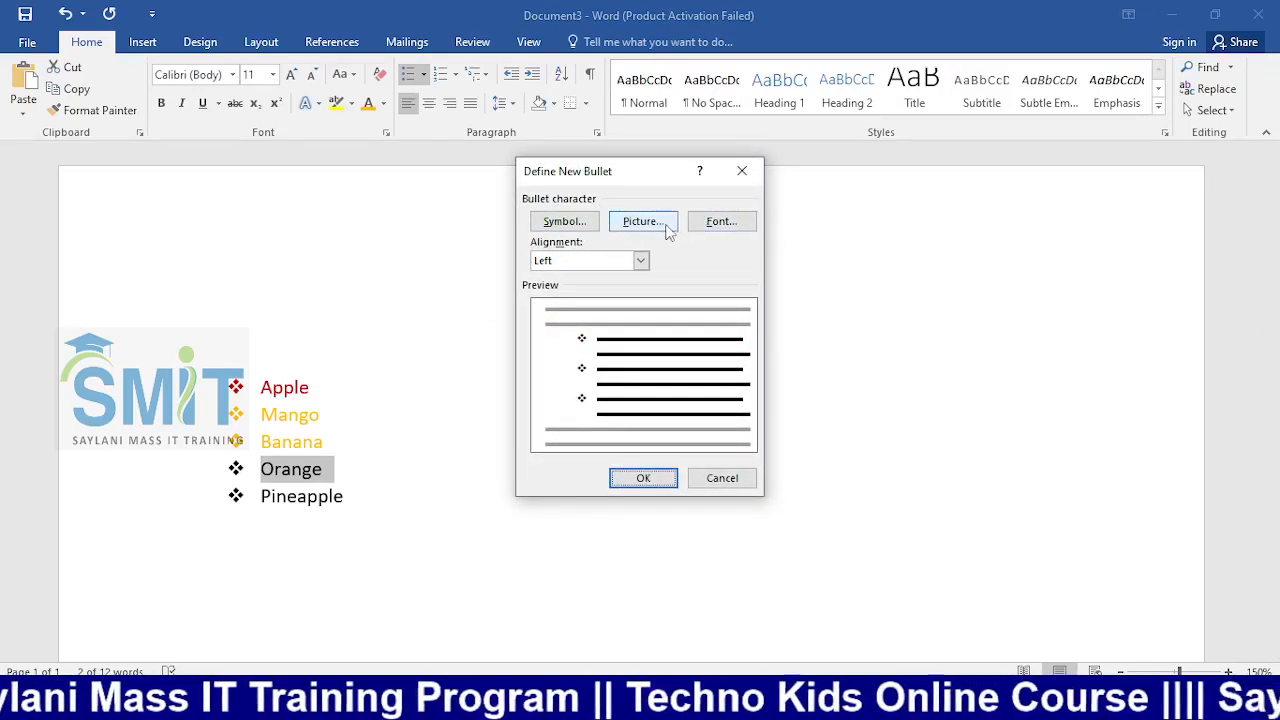
{"action": "left_click", "coordinate": [718, 222]}
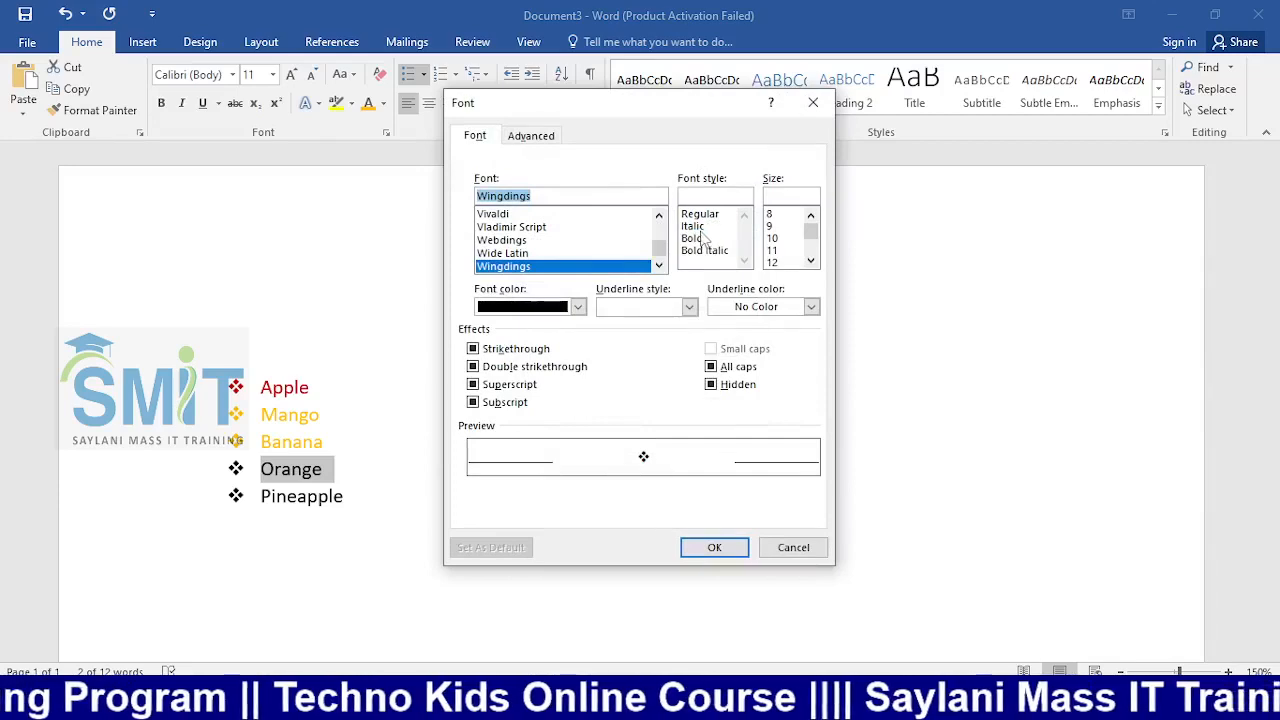
{"action": "left_click", "coordinate": [782, 547]}
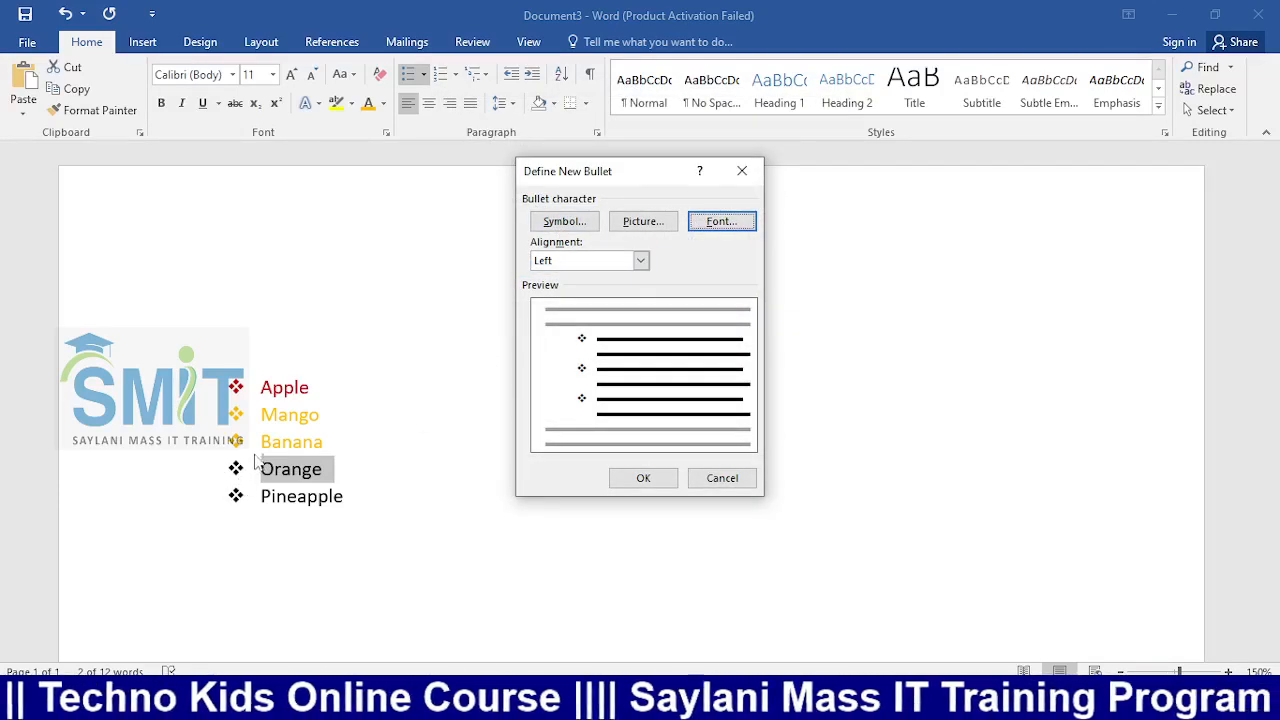
Step: Set the Orange item's bullet to the smiley face symbol, Wingdings character 74
{"action": "left_click", "coordinate": [563, 226]}
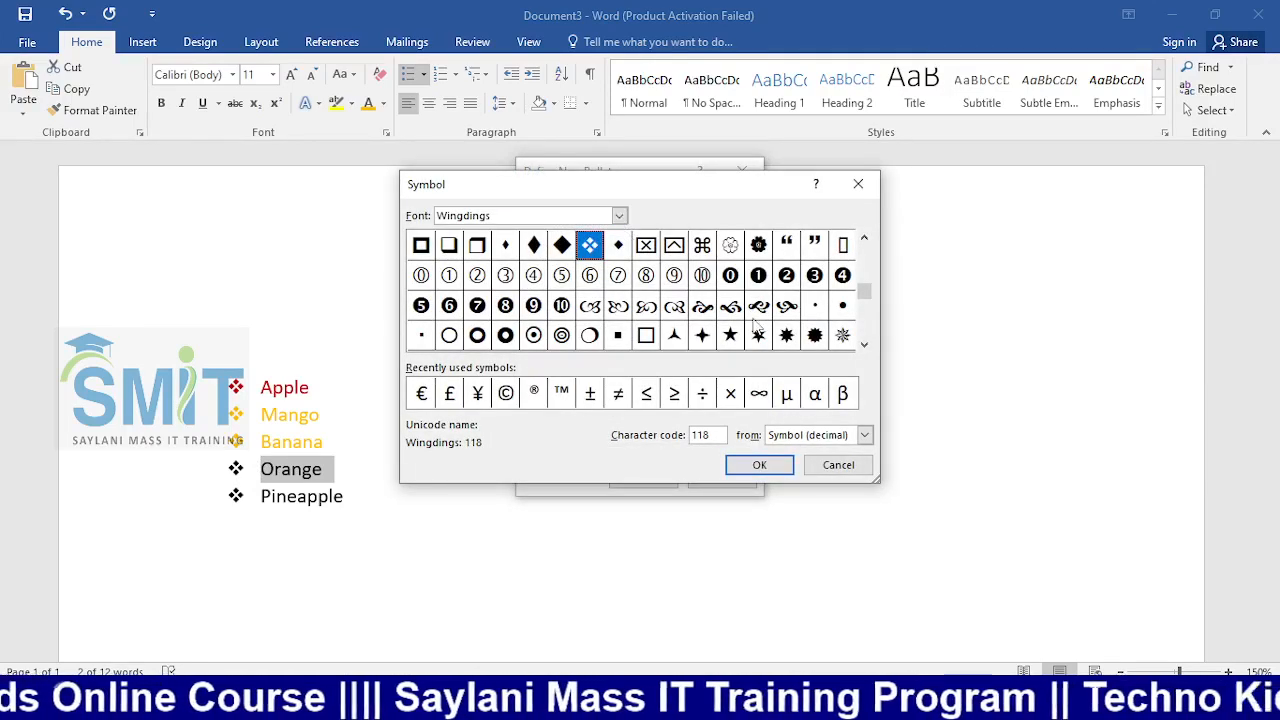
{"action": "left_click_drag", "start_coordinate": [865, 292], "coordinate": [866, 248]}
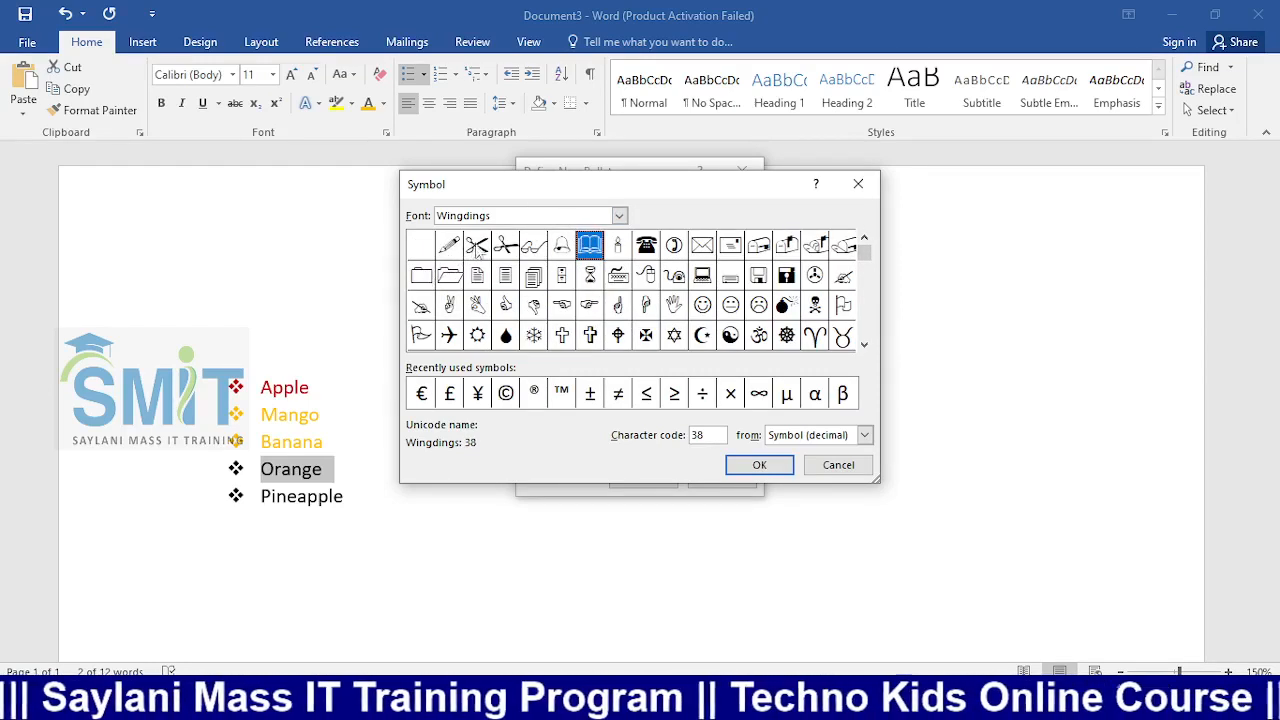
{"action": "left_click", "coordinate": [646, 248]}
{"action": "left_click", "coordinate": [703, 308]}
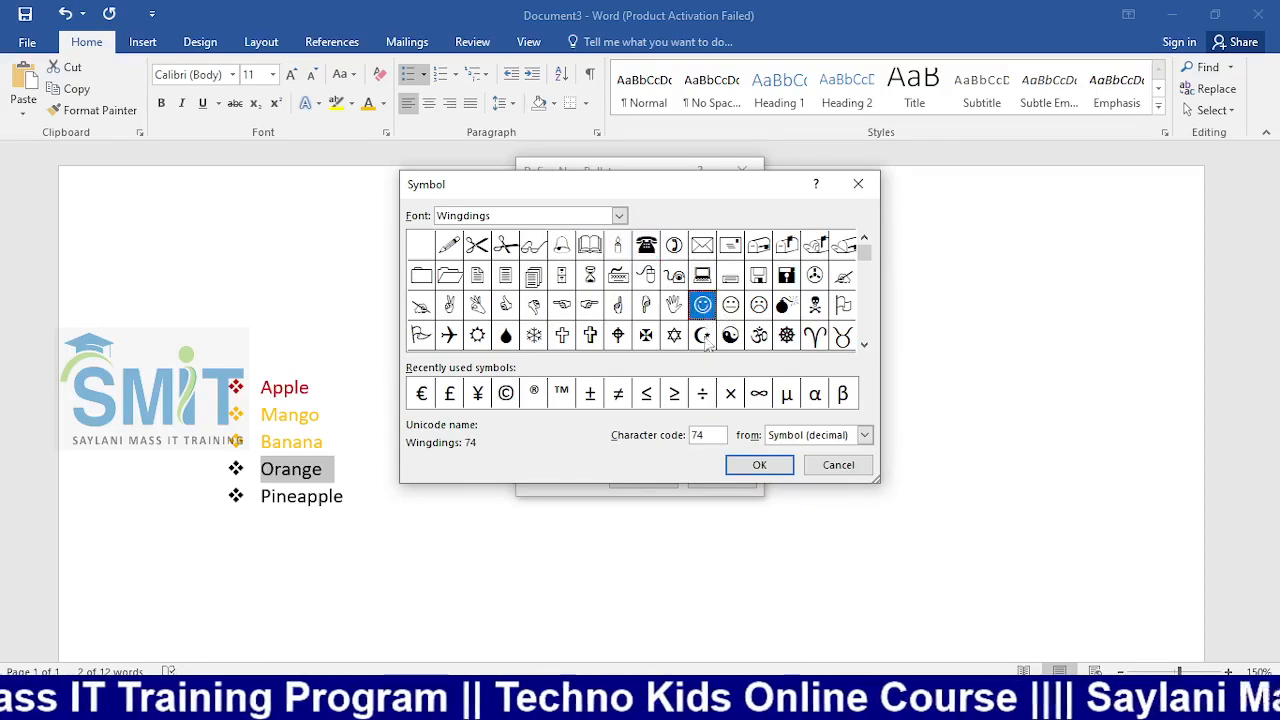
{"action": "left_click", "coordinate": [756, 467]}
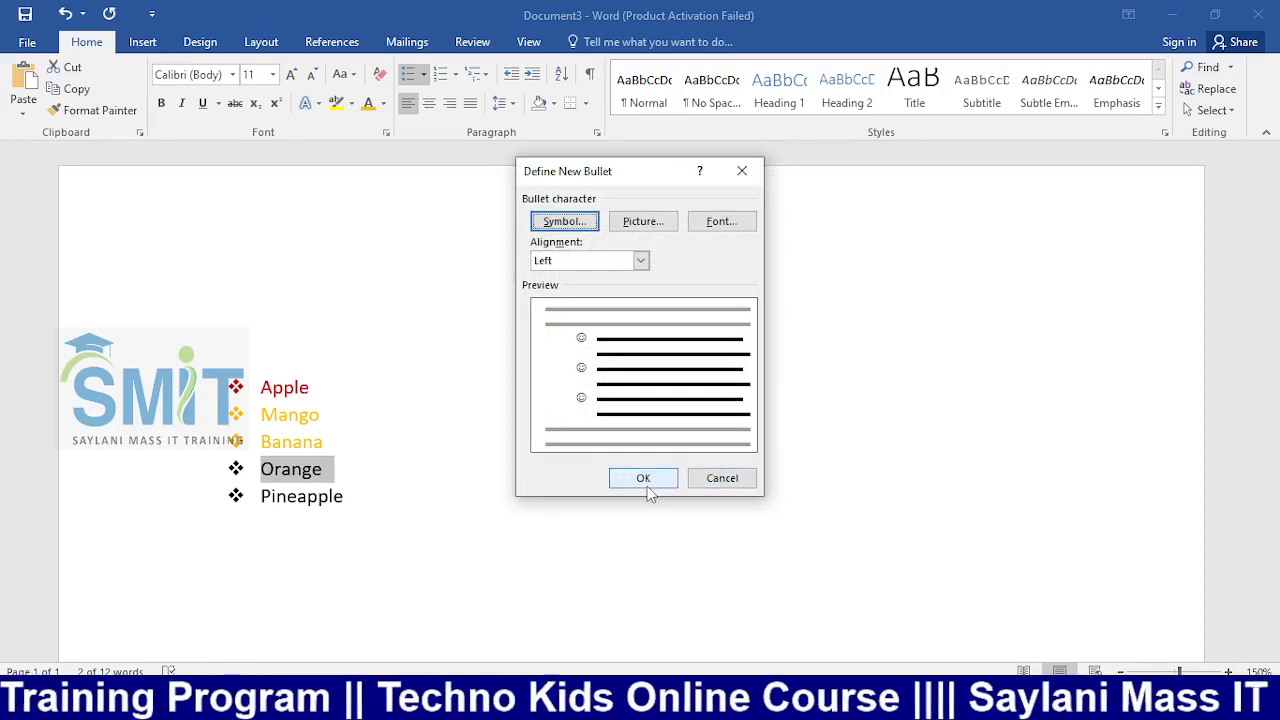
{"action": "left_click", "coordinate": [658, 480]}
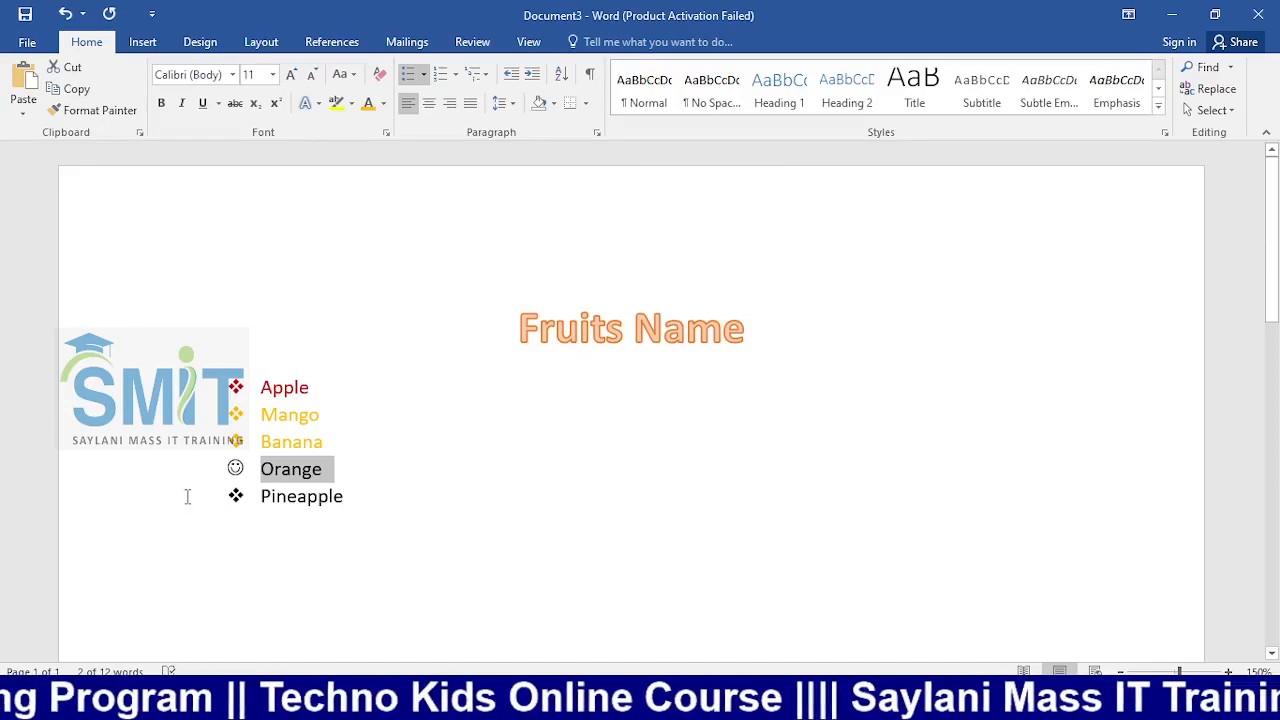
Step: Start defining a new symbol bullet for the Orange item and switch the symbol font to Webdings
{"action": "left_click", "coordinate": [423, 74]}
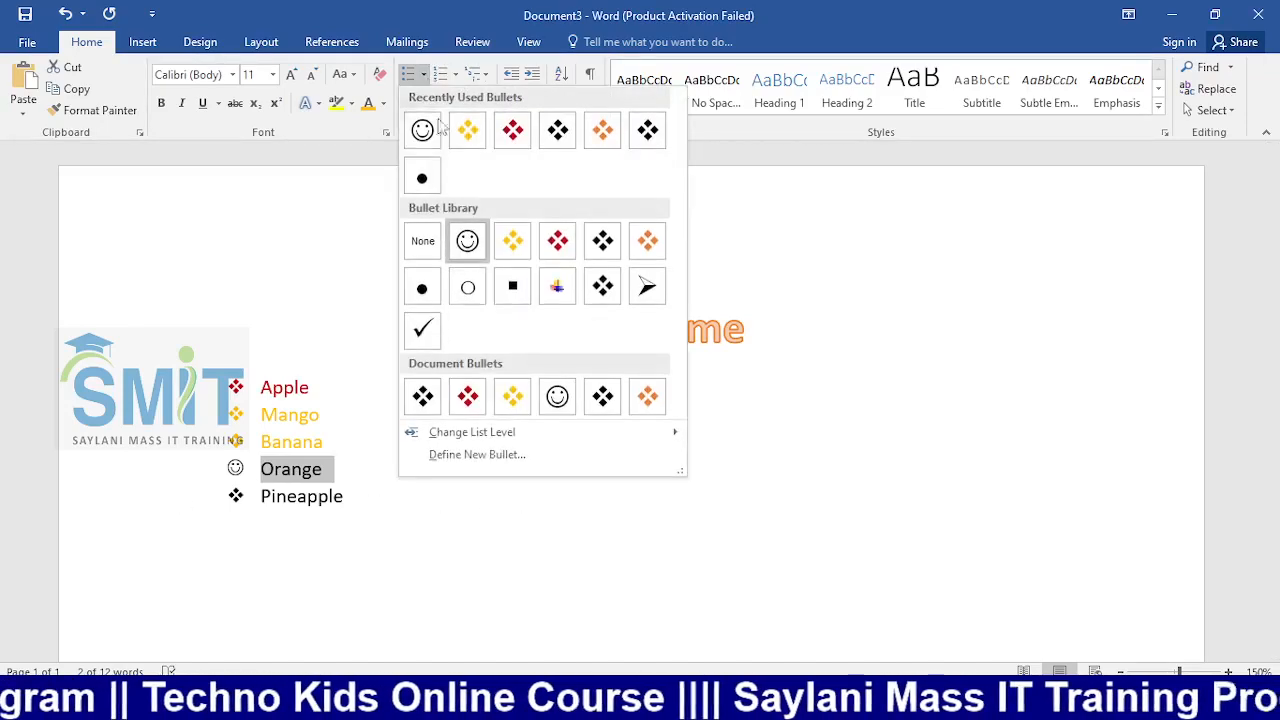
{"action": "left_click", "coordinate": [478, 454]}
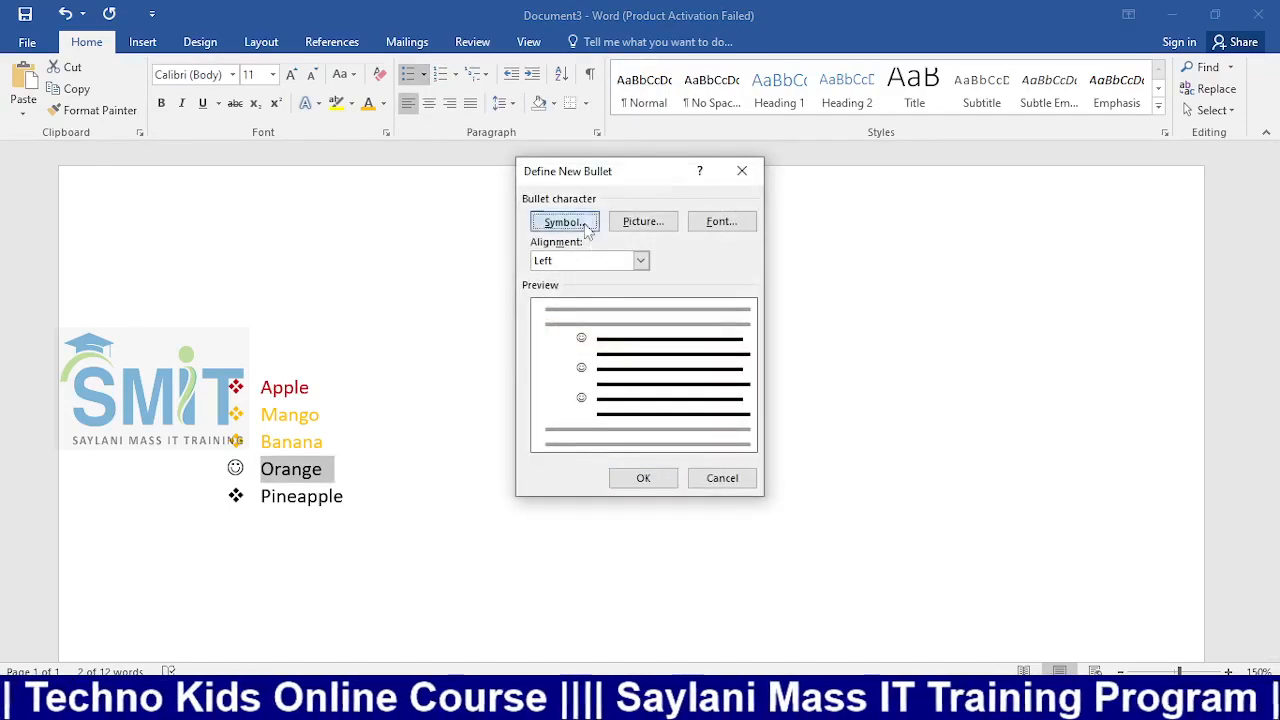
{"action": "left_click", "coordinate": [564, 224]}
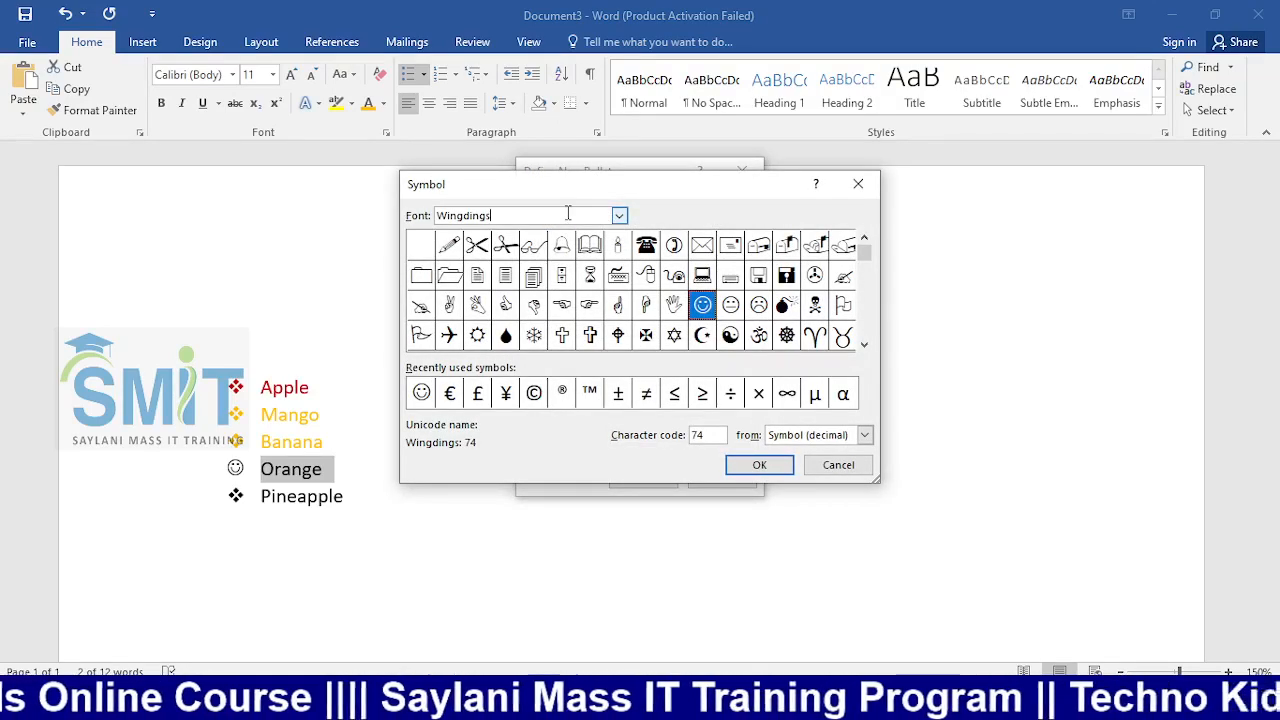
{"action": "left_click", "coordinate": [619, 216]}
{"action": "type", "text": "w"}
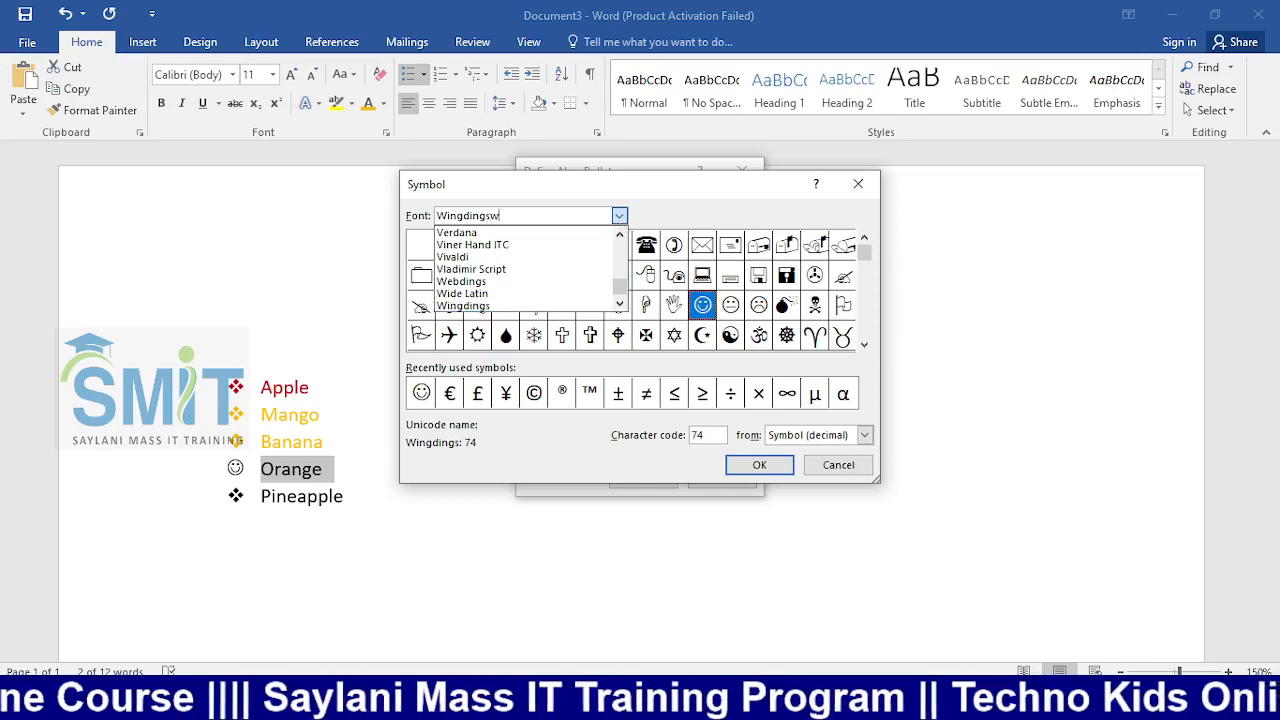
{"action": "key", "text": "BackSpace"}
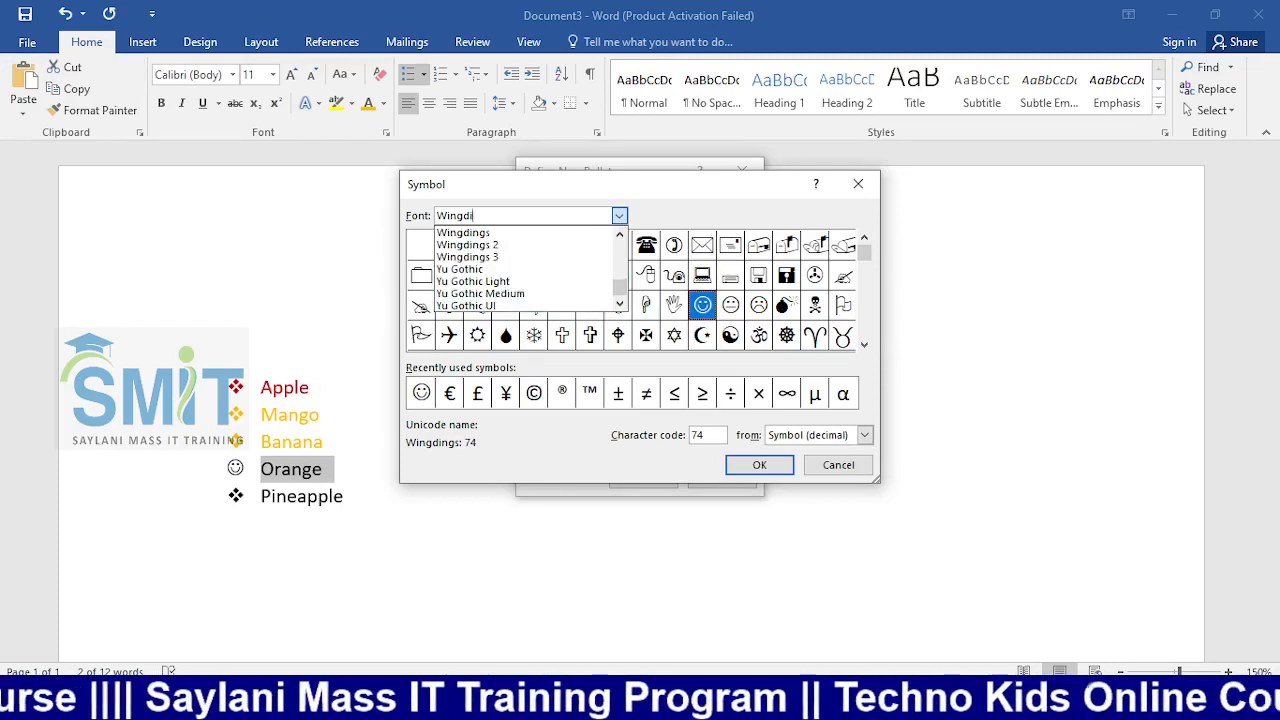
{"action": "key", "text": "BackSpace"}
{"action": "key", "text": "BackSpace"}
{"action": "key", "text": "BackSpace"}
{"action": "key", "text": "BackSpace"}
{"action": "key", "text": "BackSpace"}
{"action": "key", "text": "BackSpace"}
{"action": "key", "text": "BackSpace"}
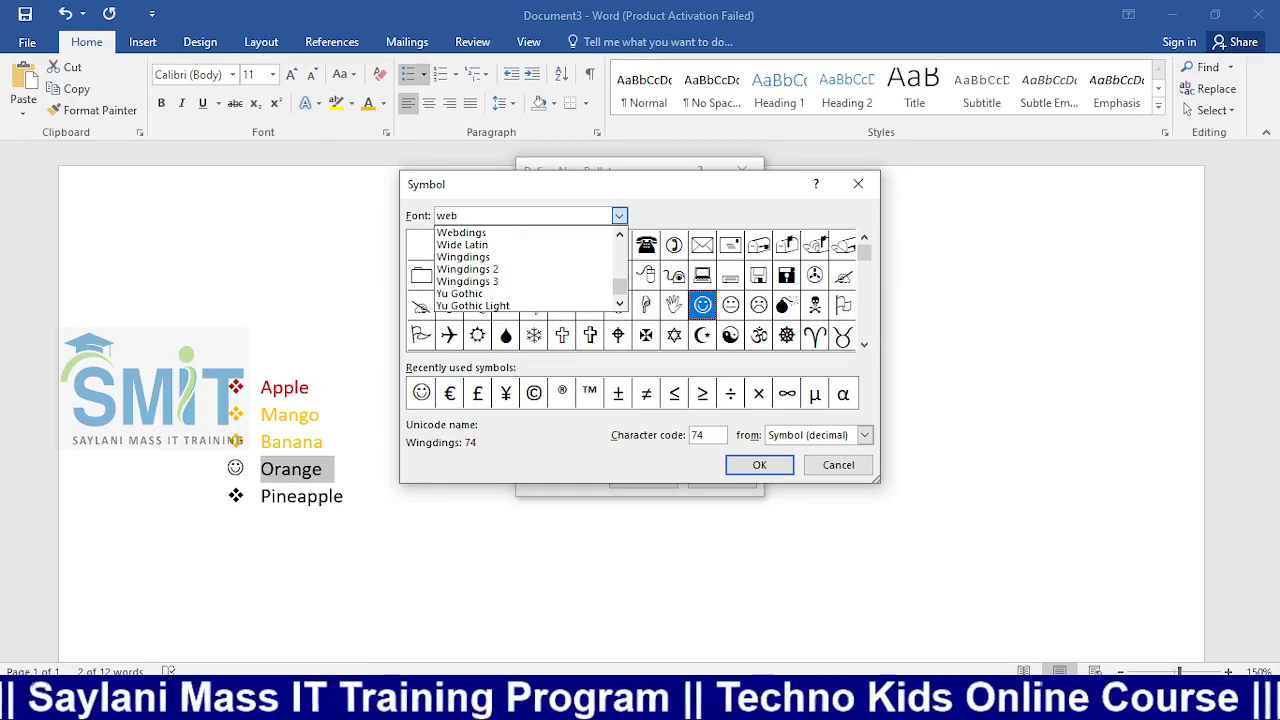
{"action": "key", "text": "Down"}
{"action": "left_click", "coordinate": [619, 216]}
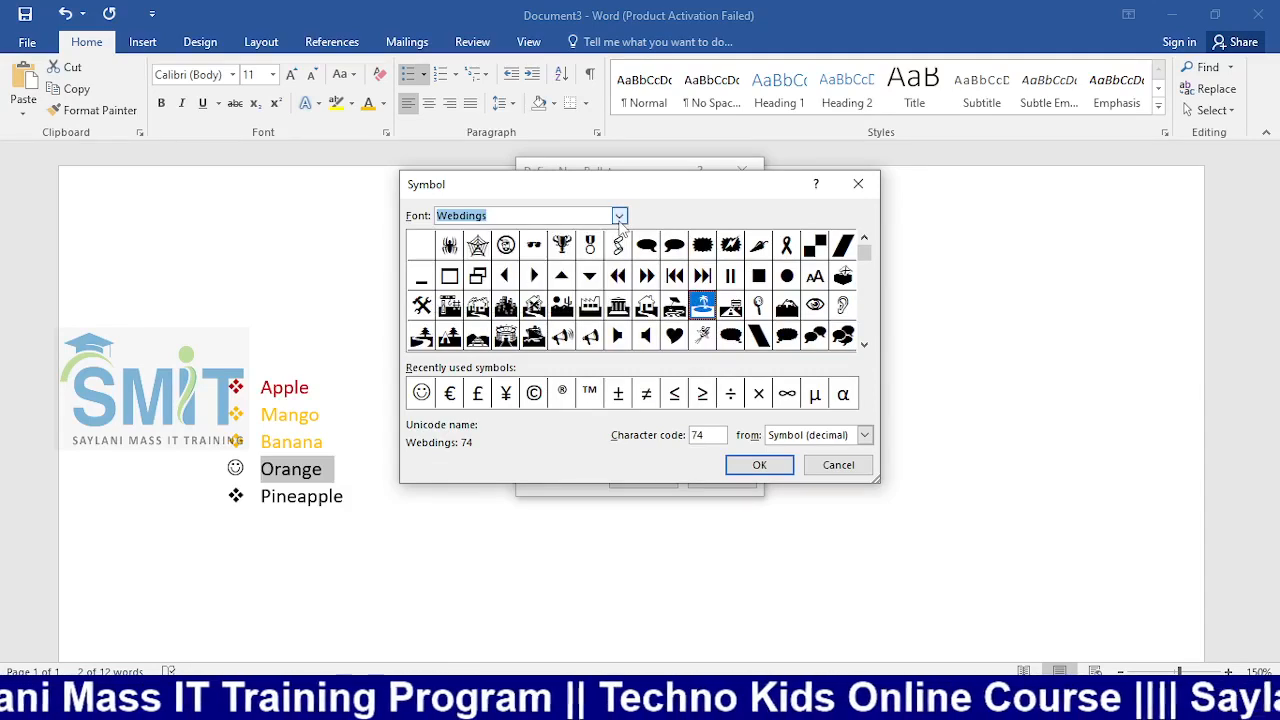
Step: Set the Orange item's bullet to the dove symbol, Webdings character 255
{"action": "left_click", "coordinate": [866, 292]}
{"action": "left_click", "coordinate": [861, 332]}
{"action": "left_click", "coordinate": [867, 287]}
{"action": "left_click", "coordinate": [867, 313]}
{"action": "left_click", "coordinate": [863, 335]}
{"action": "left_click", "coordinate": [866, 300]}
{"action": "left_click", "coordinate": [866, 326]}
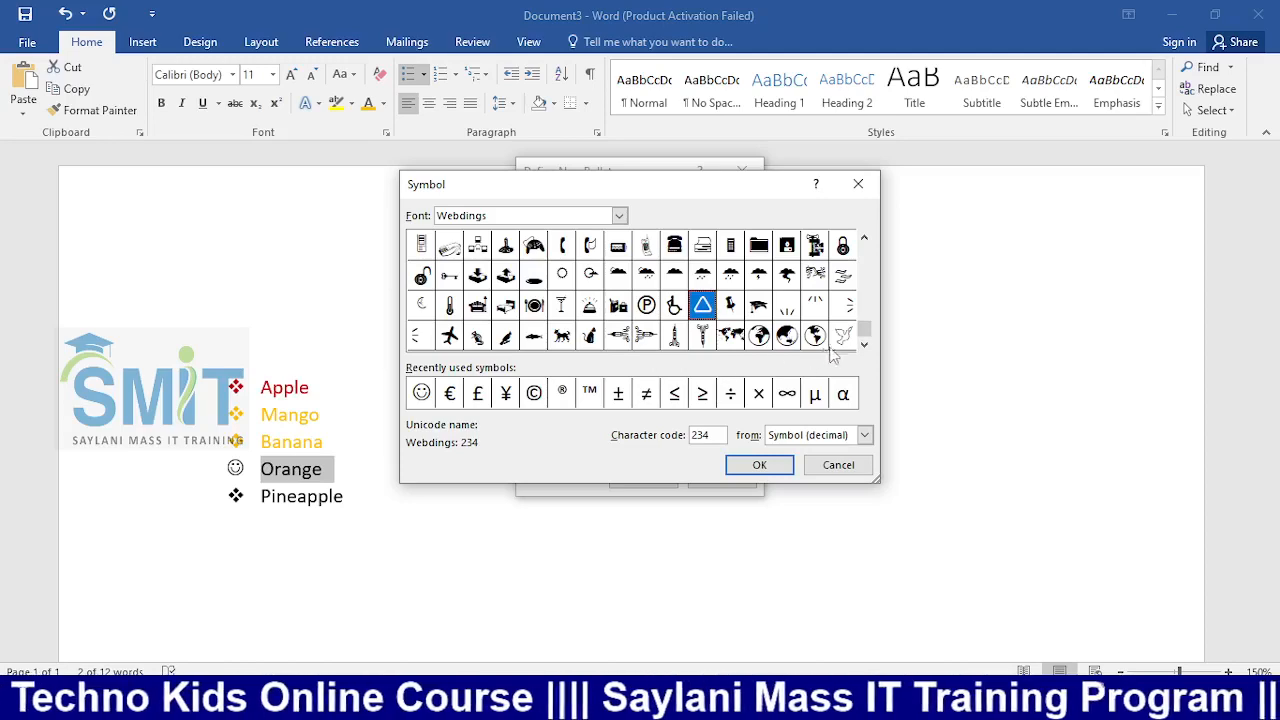
{"action": "left_click", "coordinate": [845, 338]}
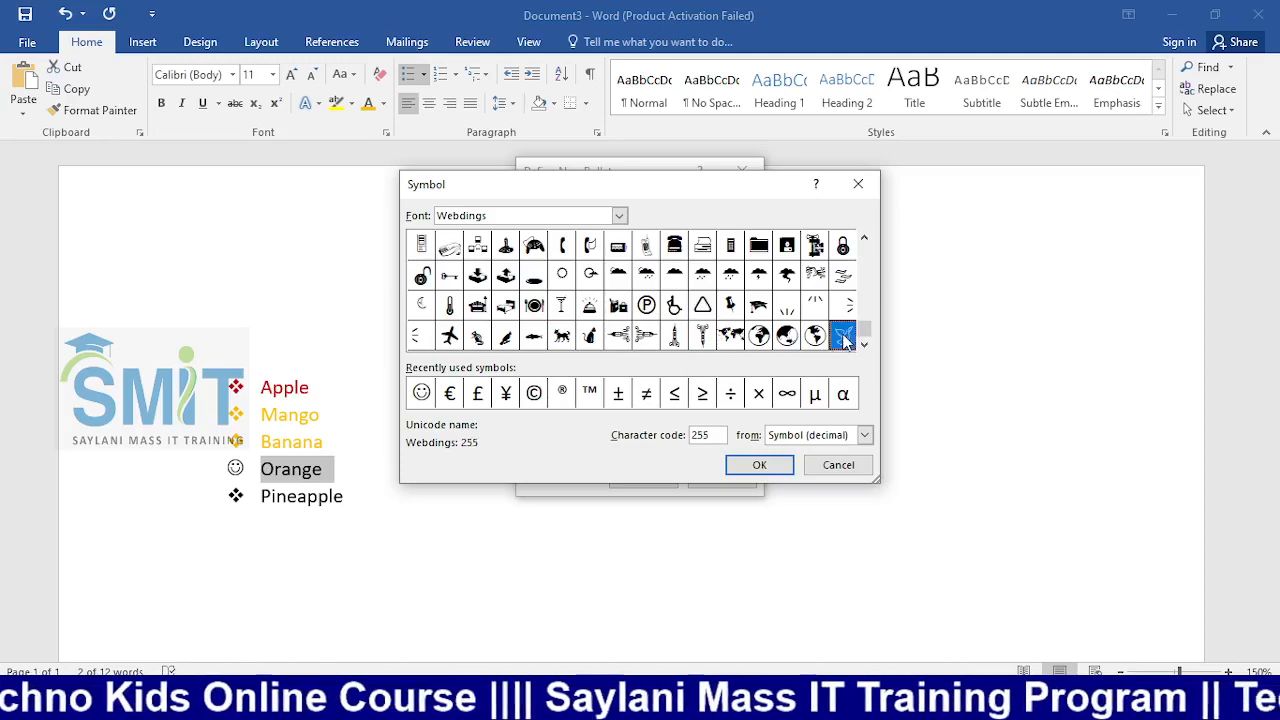
{"action": "left_click", "coordinate": [760, 470]}
{"action": "left_click", "coordinate": [640, 477]}
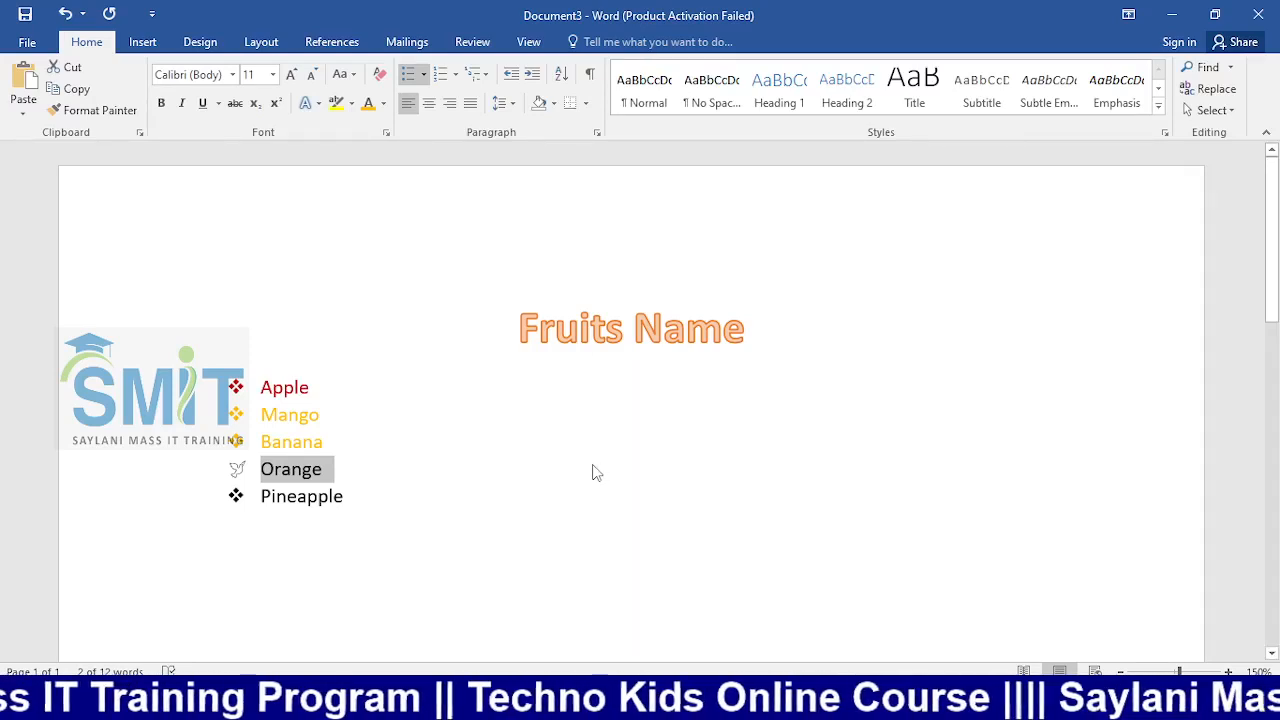
Step: Define a new bullet with an orange font color for all five fruit items, from Apple to Pineapple
{"action": "left_click", "coordinate": [341, 488]}
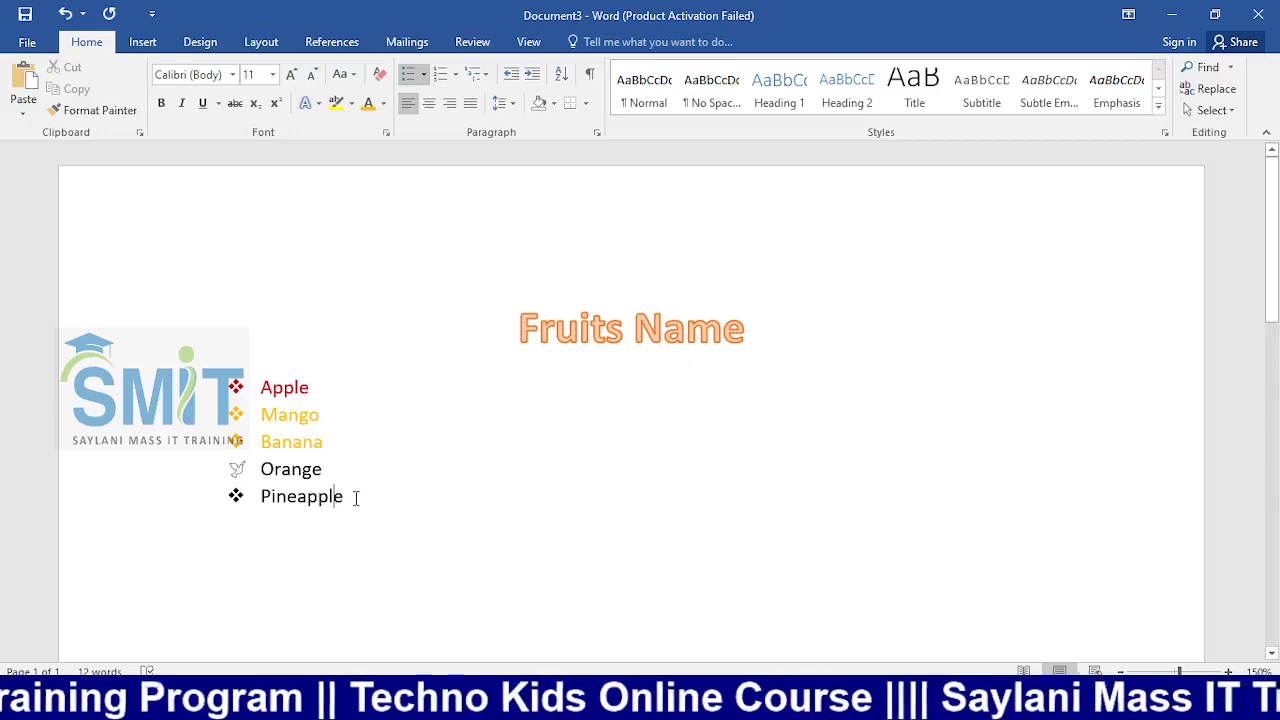
{"action": "left_click_drag", "start_coordinate": [354, 498], "coordinate": [258, 386]}
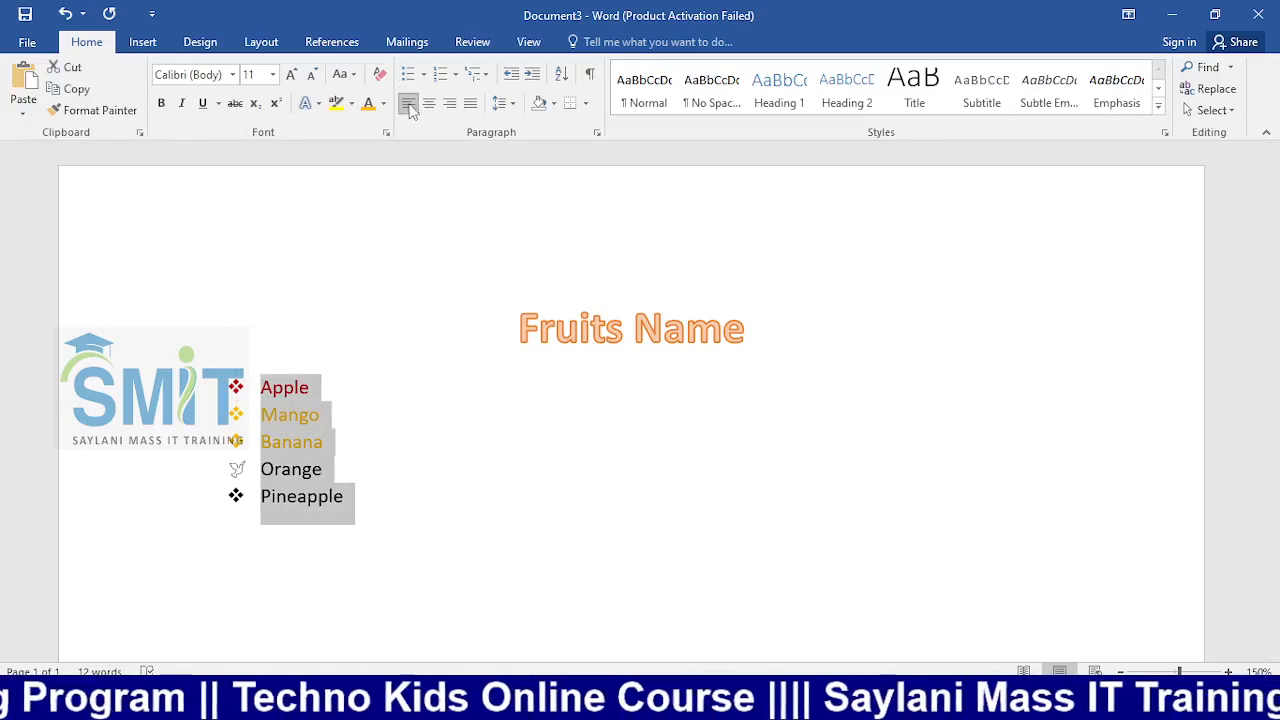
{"action": "left_click", "coordinate": [423, 76]}
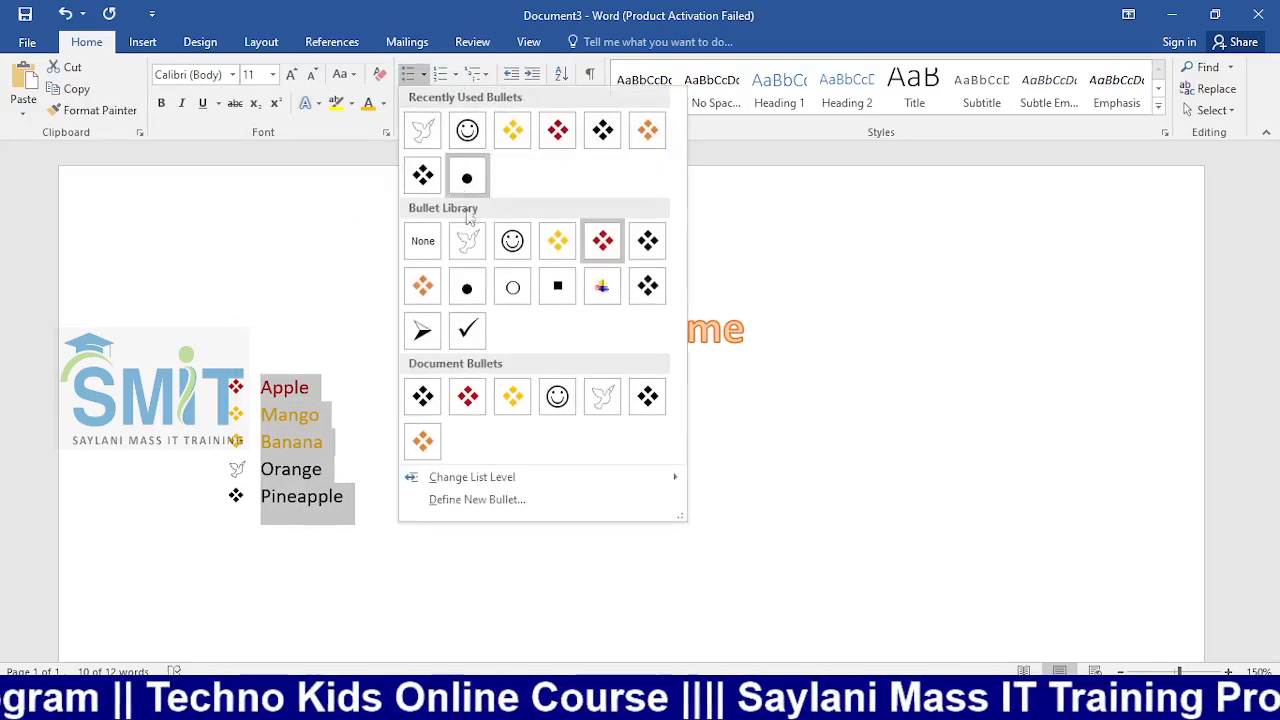
{"action": "left_click", "coordinate": [478, 499]}
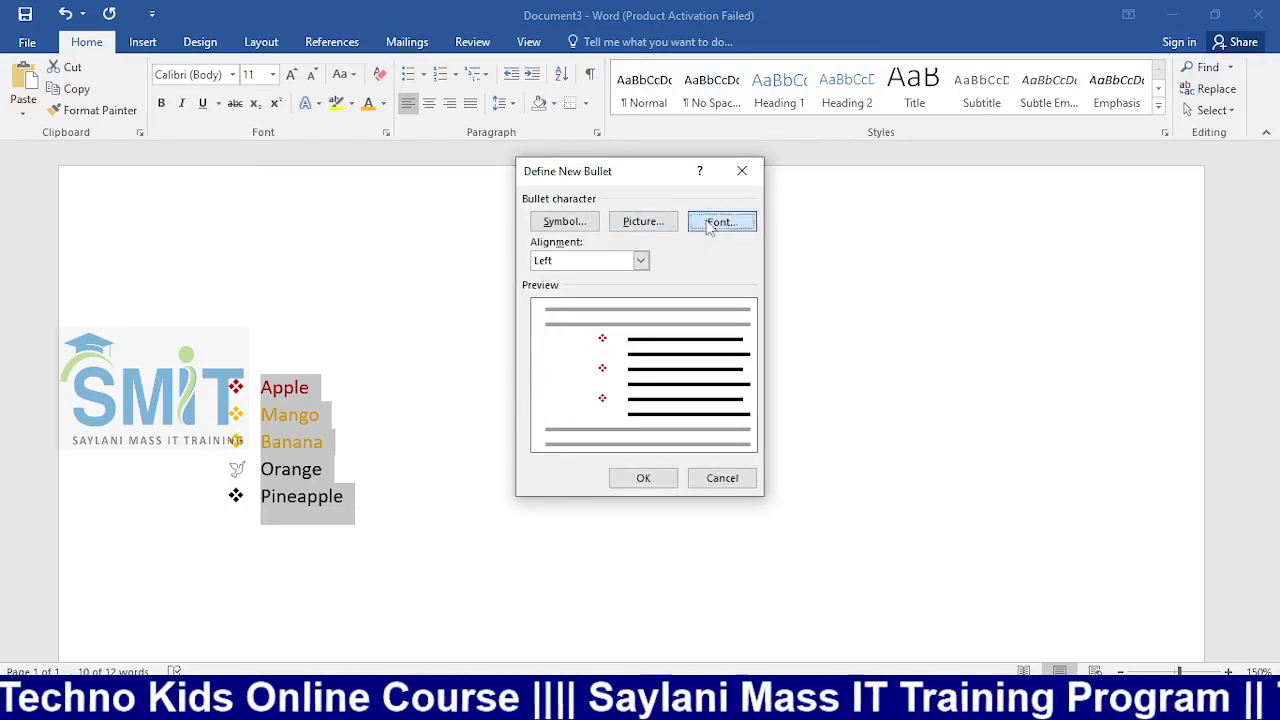
{"action": "left_click", "coordinate": [724, 221]}
{"action": "left_click", "coordinate": [578, 307]}
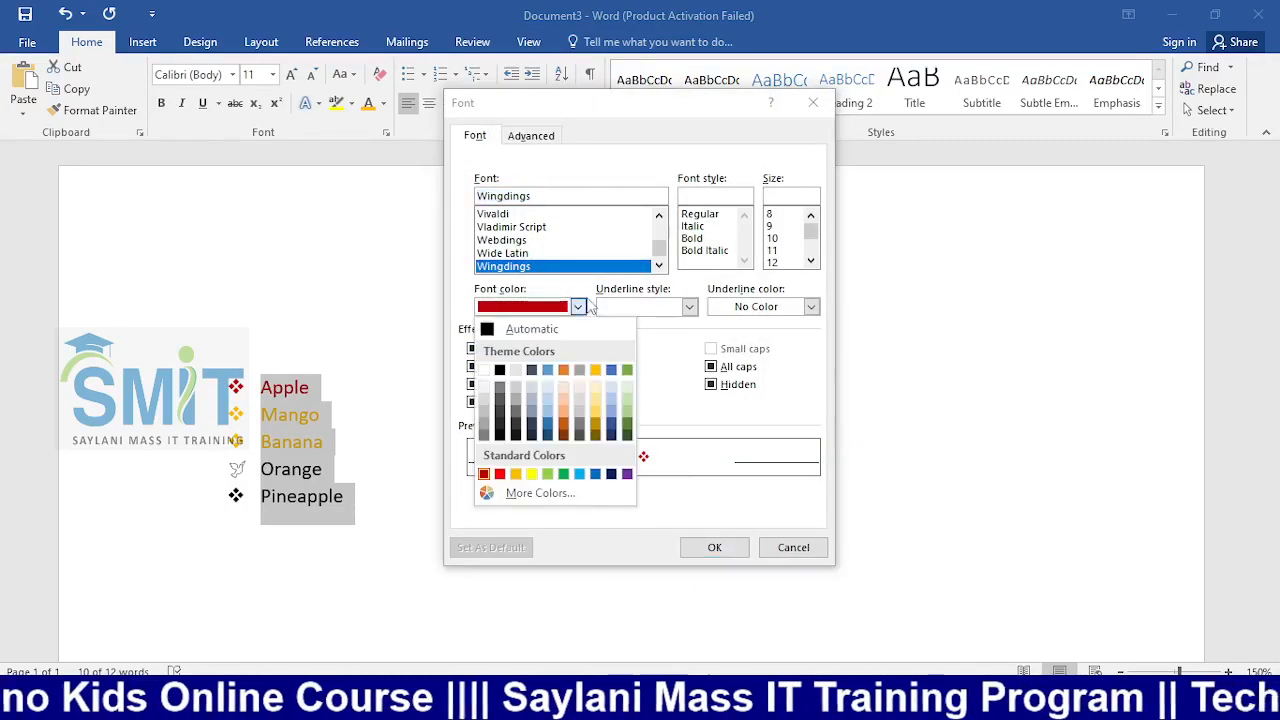
{"action": "left_click", "coordinate": [564, 371]}
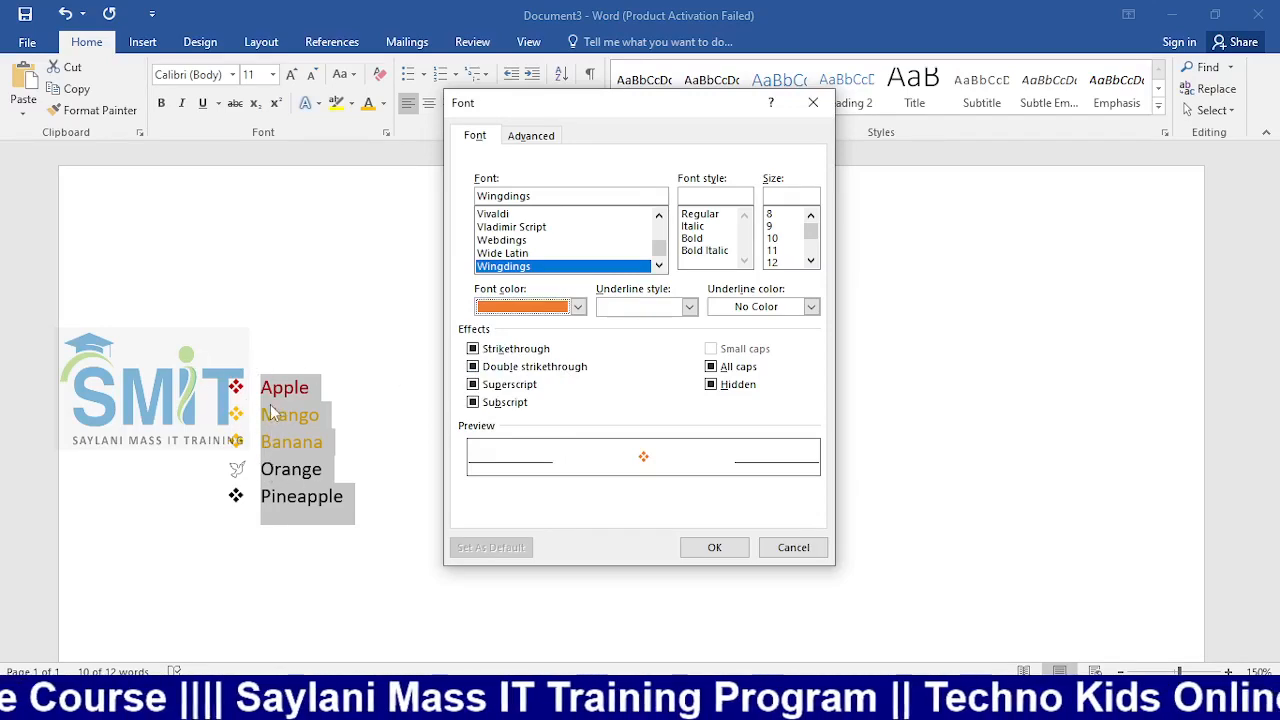
{"action": "left_click", "coordinate": [703, 548]}
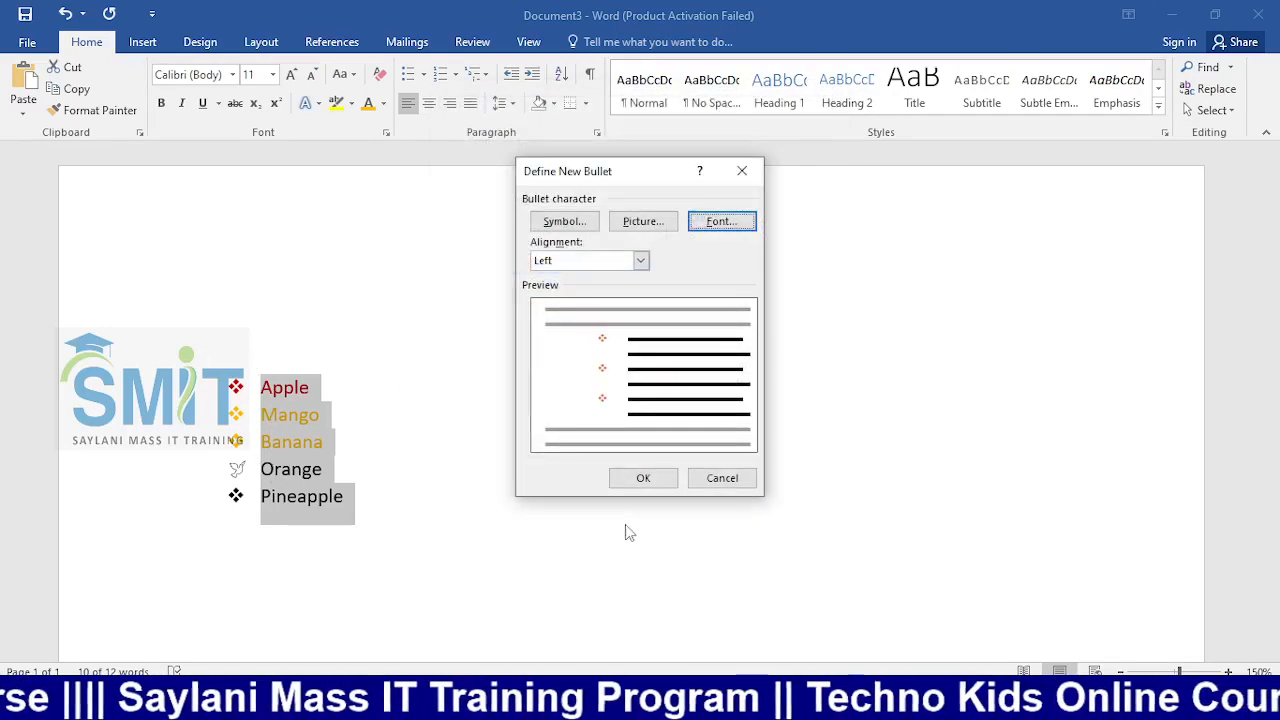
{"action": "left_click", "coordinate": [645, 482]}
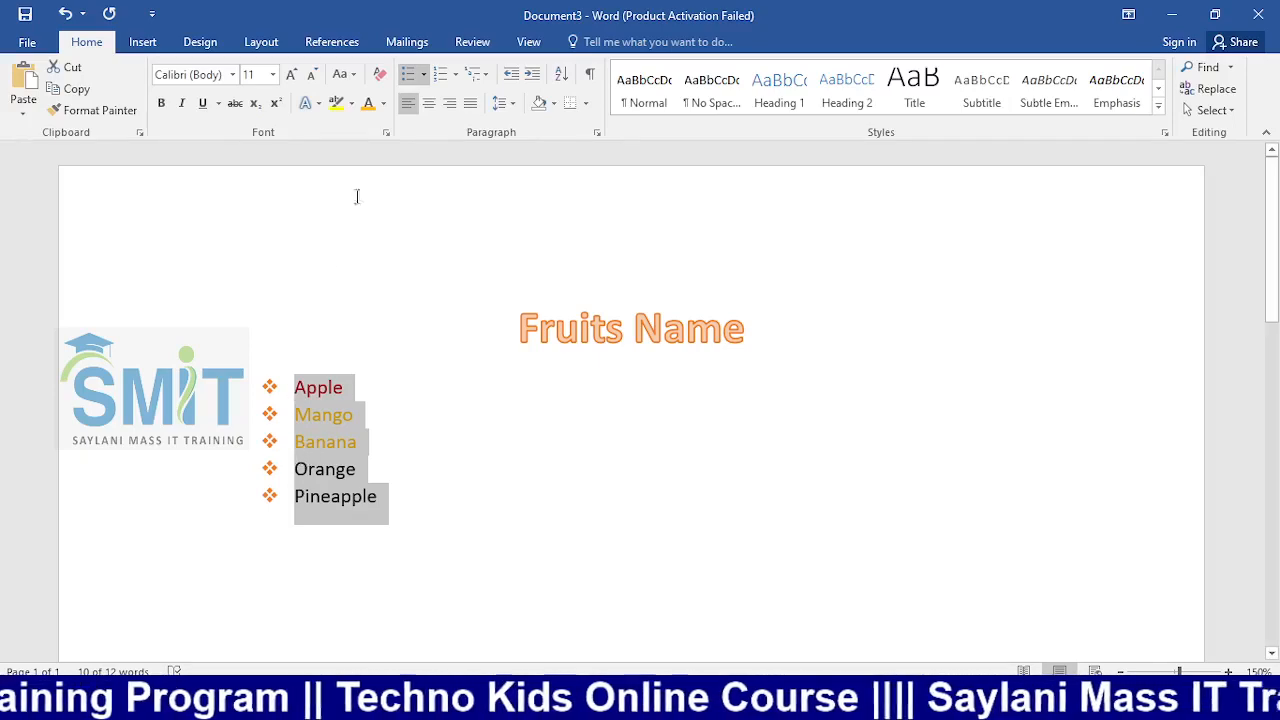
Step: Start defining a picture bullet for the whole fruit list and browse the computer for an image file
{"action": "left_click", "coordinate": [424, 75]}
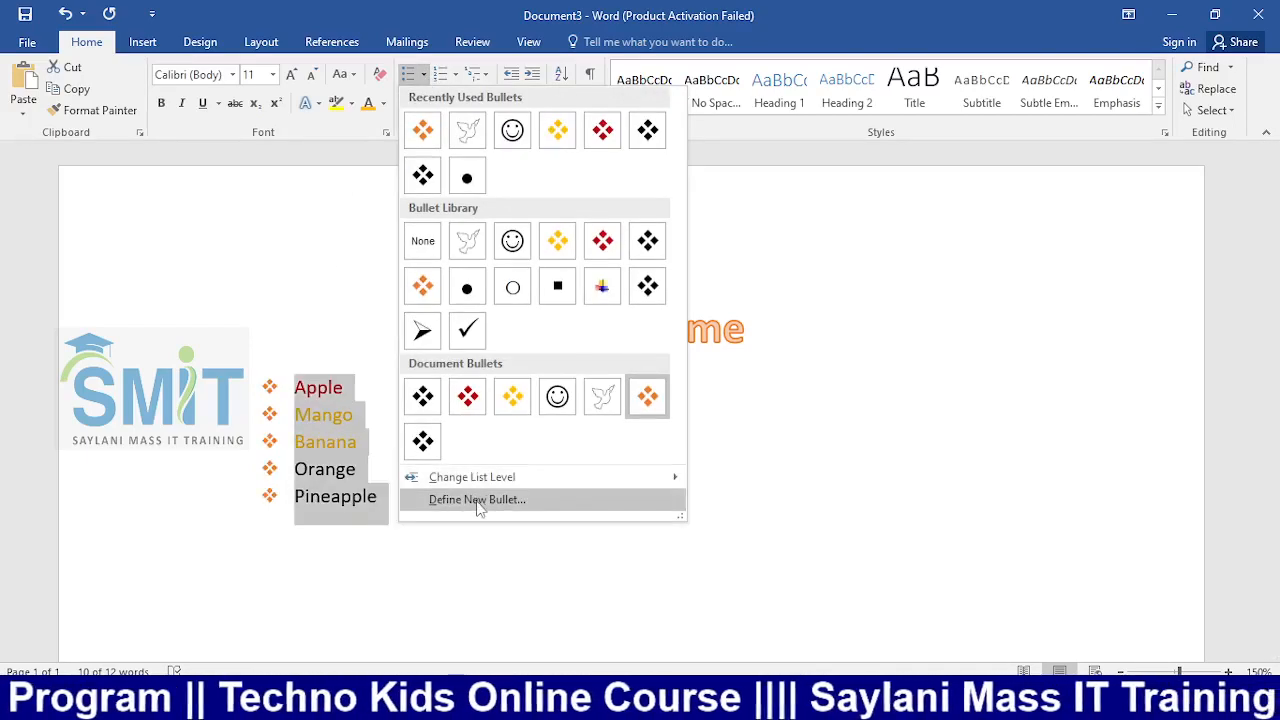
{"action": "left_click", "coordinate": [478, 500]}
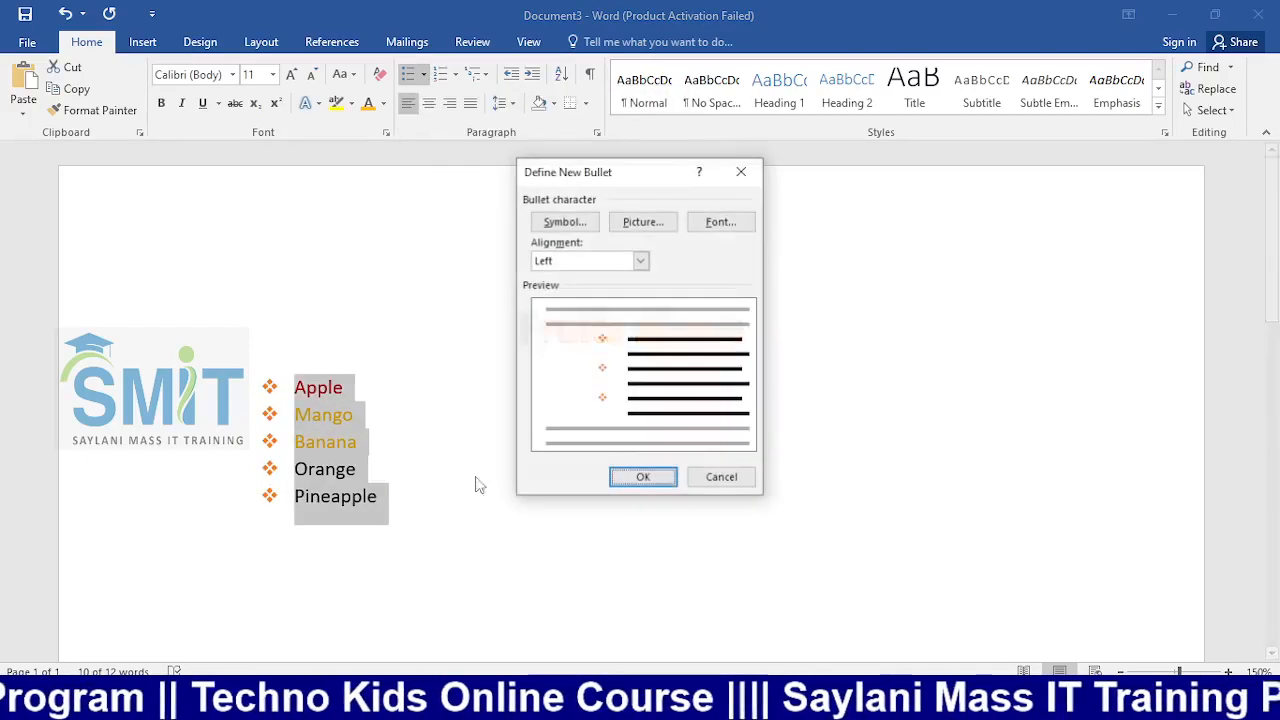
{"action": "left_click", "coordinate": [636, 225]}
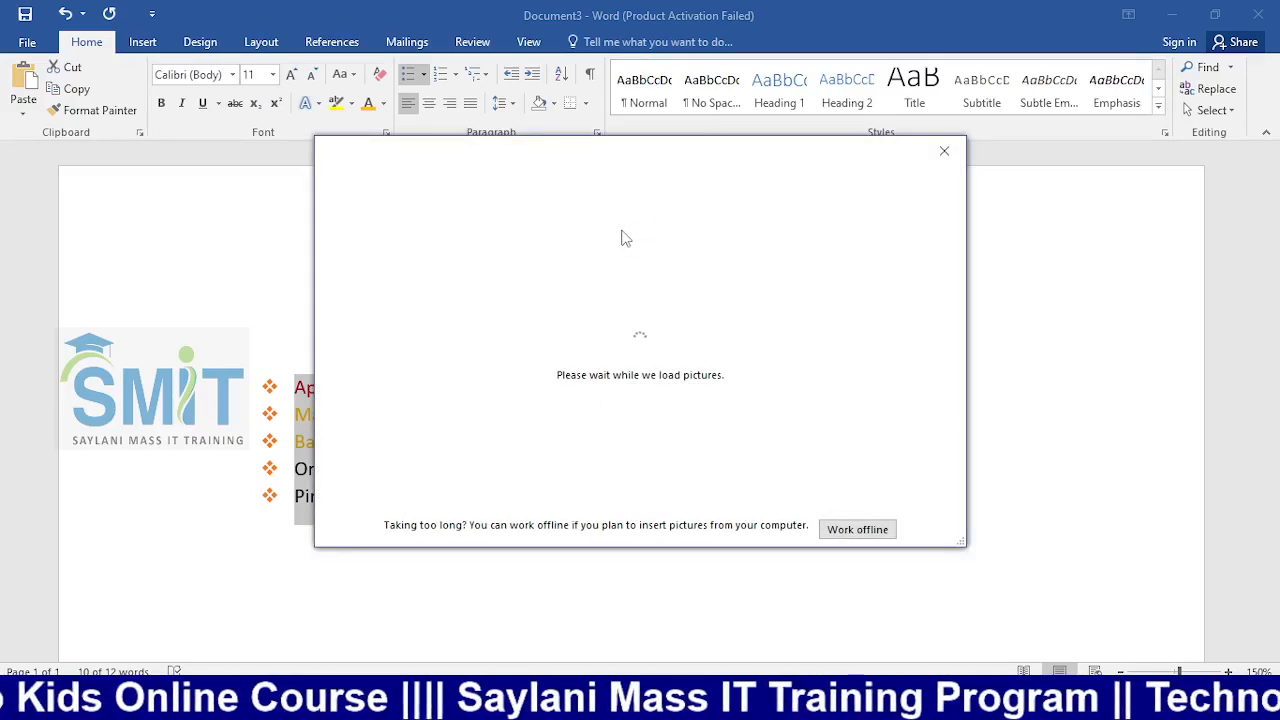
{"action": "left_click", "coordinate": [622, 241]}
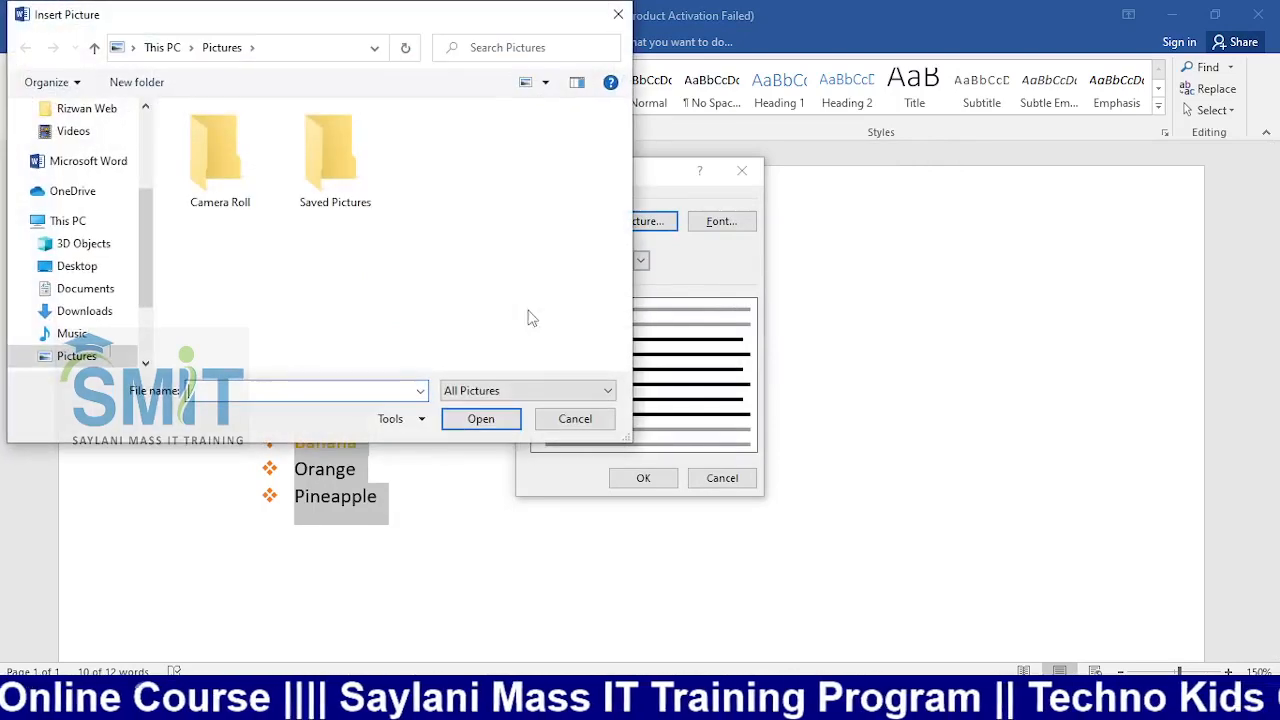
Step: Apply the LG-Symbol picture from the personal folder on New Volume (D:) as the bullet for all fruit items
{"action": "left_click", "coordinate": [80, 268]}
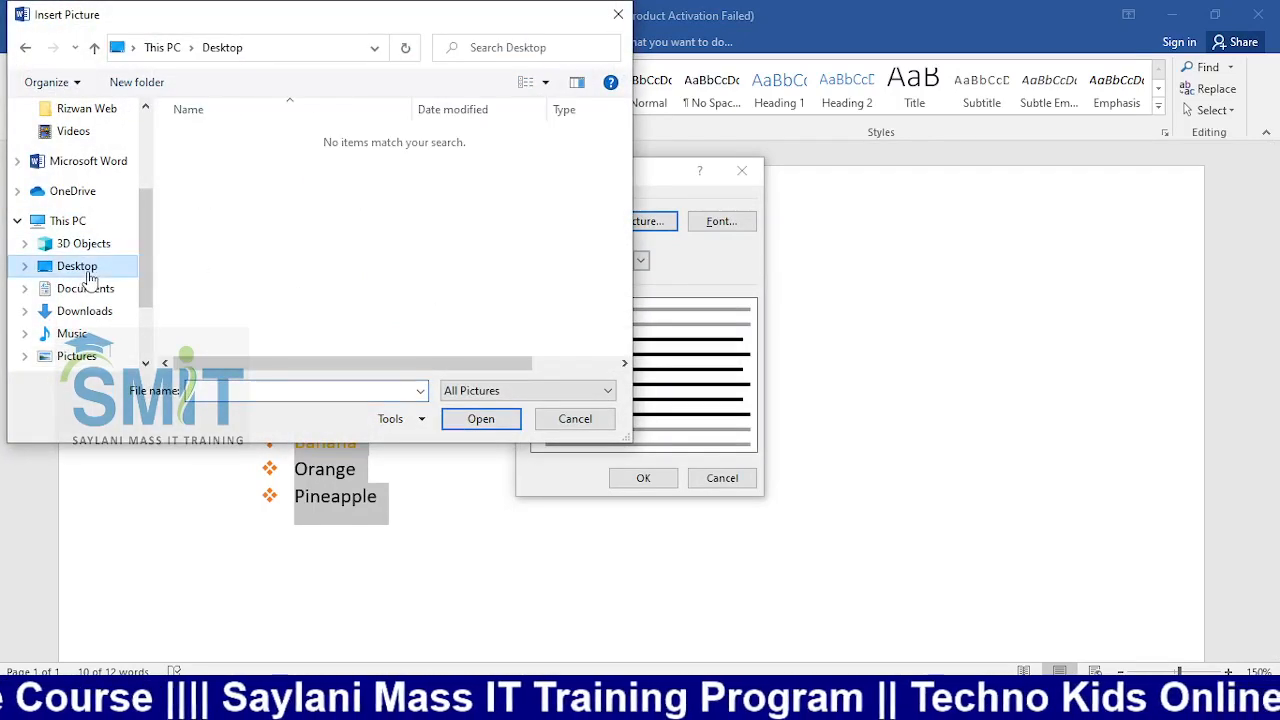
{"action": "scroll", "coordinate": [95, 327], "scroll_direction": "down", "scroll_amount": 1}
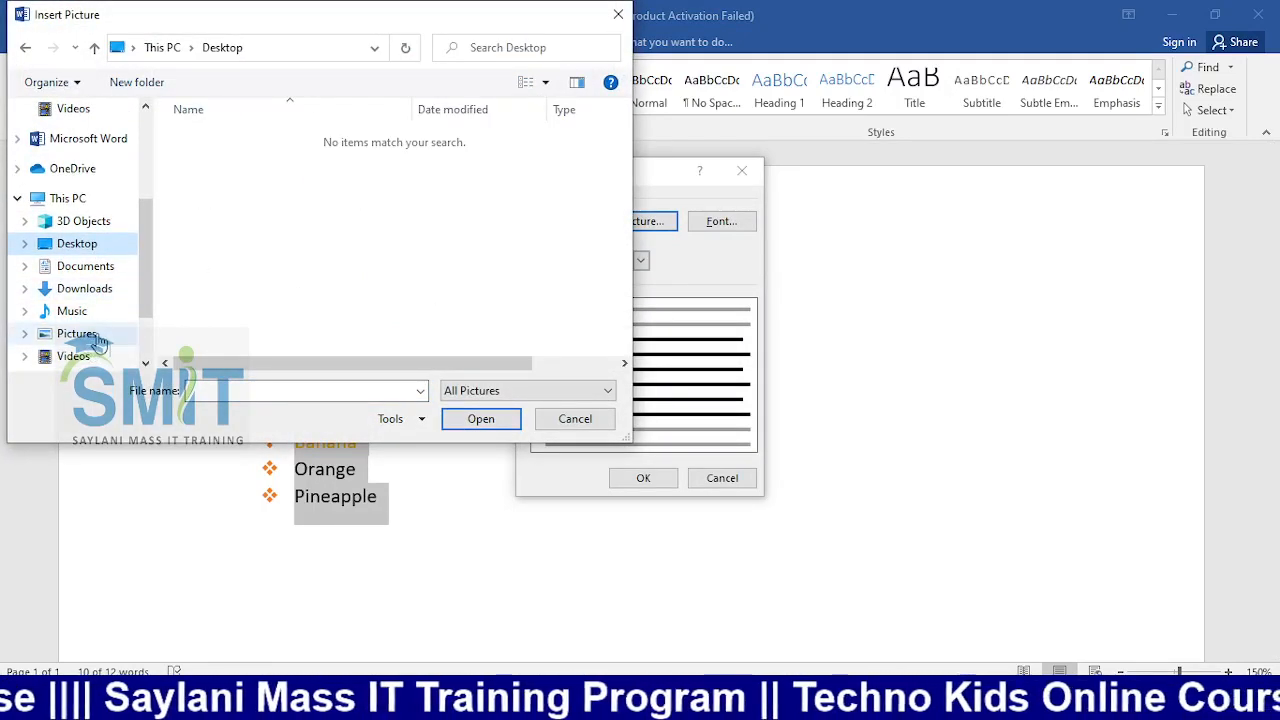
{"action": "left_click", "coordinate": [82, 332]}
{"action": "scroll", "coordinate": [88, 337], "scroll_direction": "down", "scroll_amount": 2}
{"action": "left_click", "coordinate": [110, 349]}
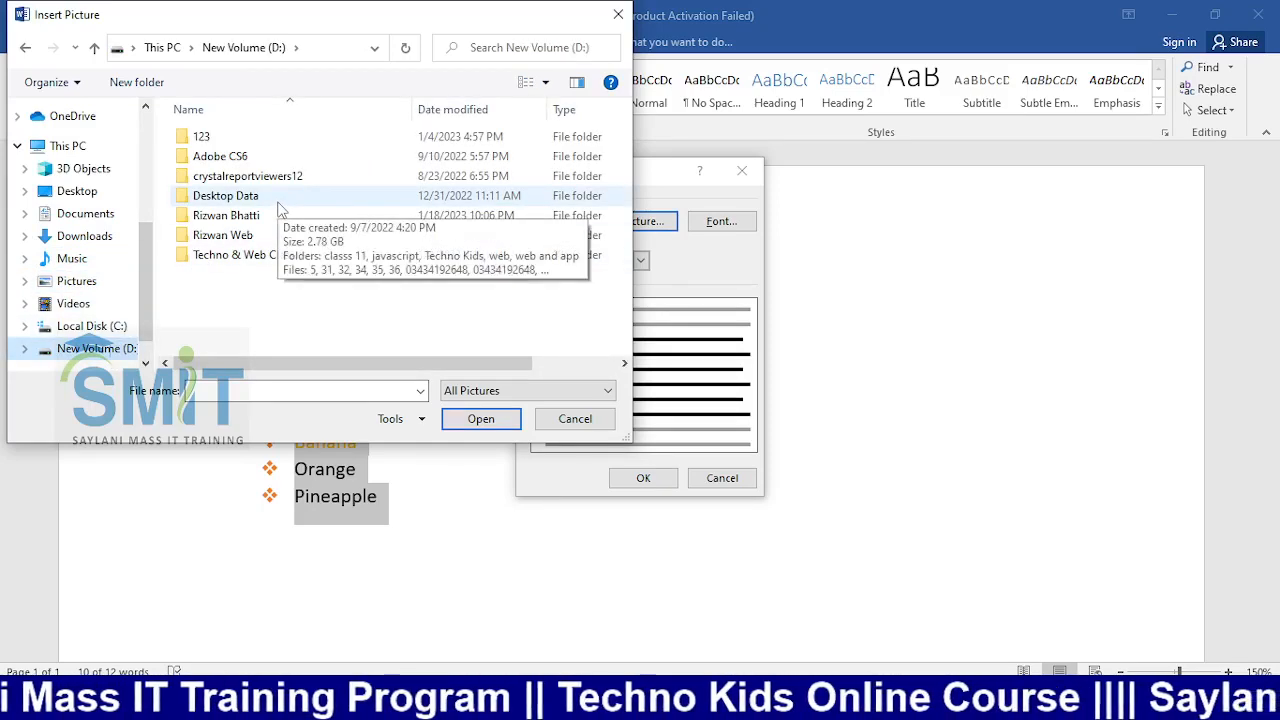
{"action": "left_click", "coordinate": [265, 220]}
{"action": "double_click", "coordinate": [265, 222]}
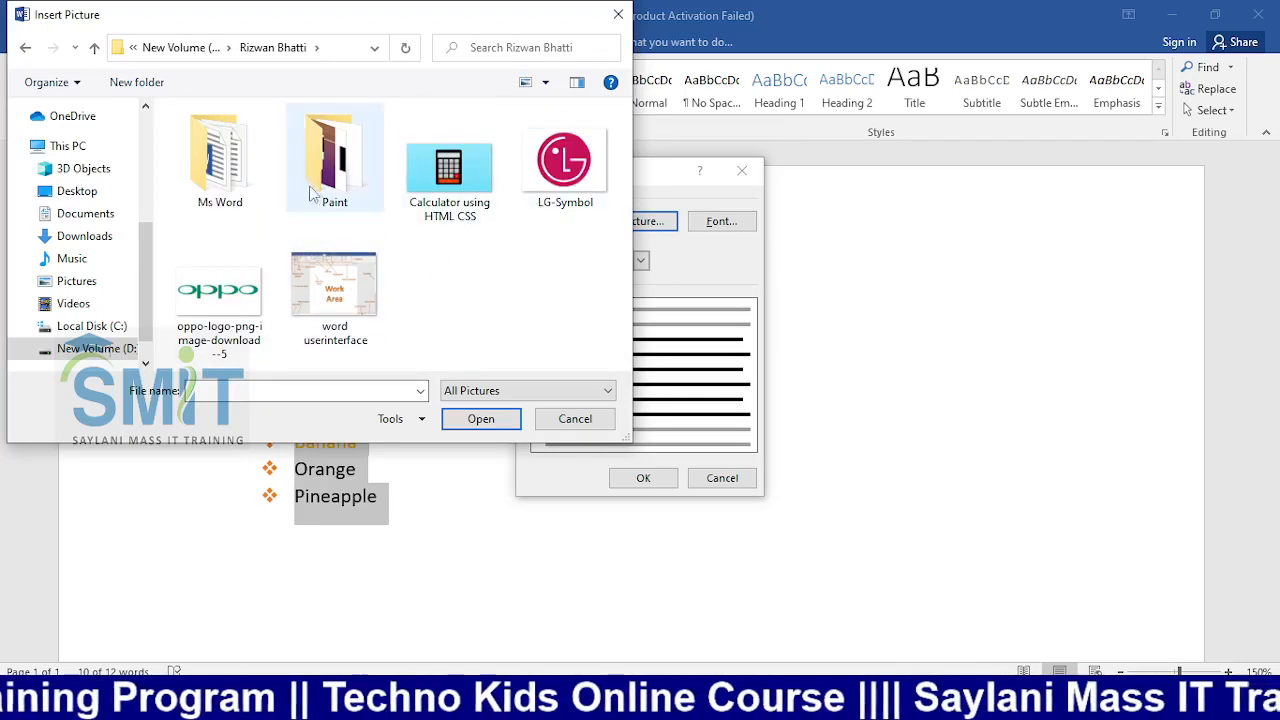
{"action": "double_click", "coordinate": [560, 165]}
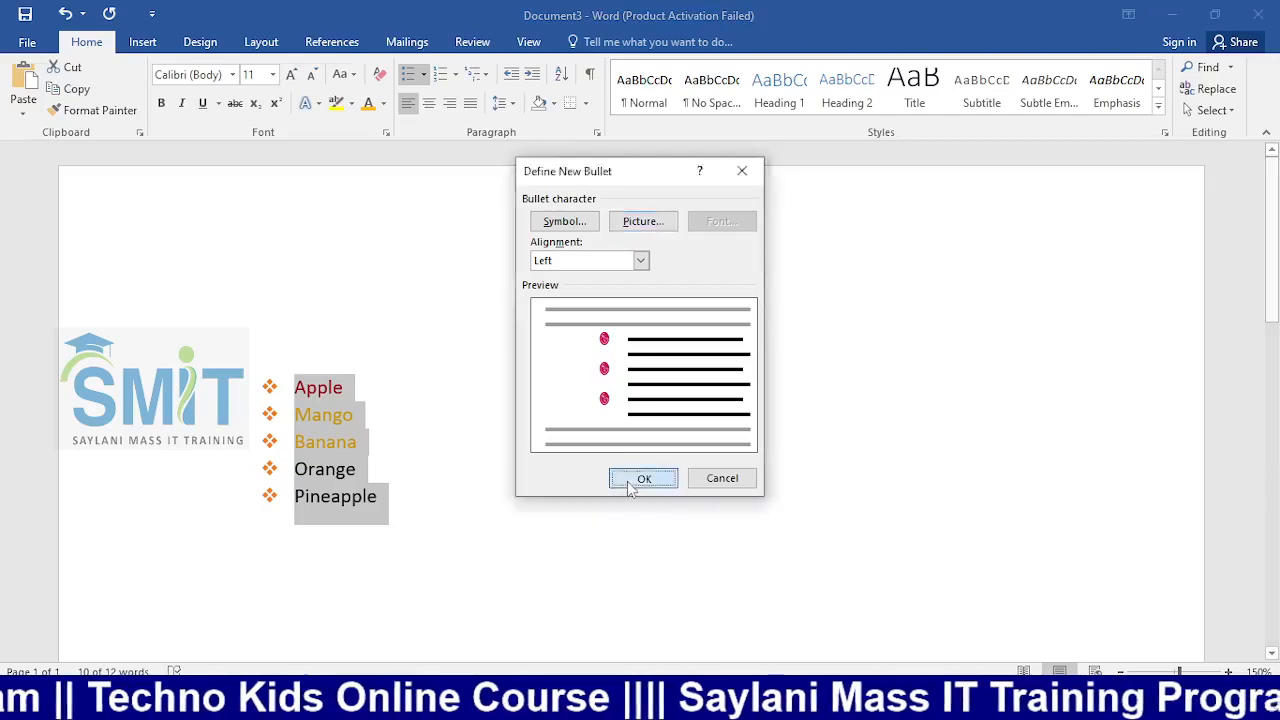
{"action": "left_click", "coordinate": [643, 479]}
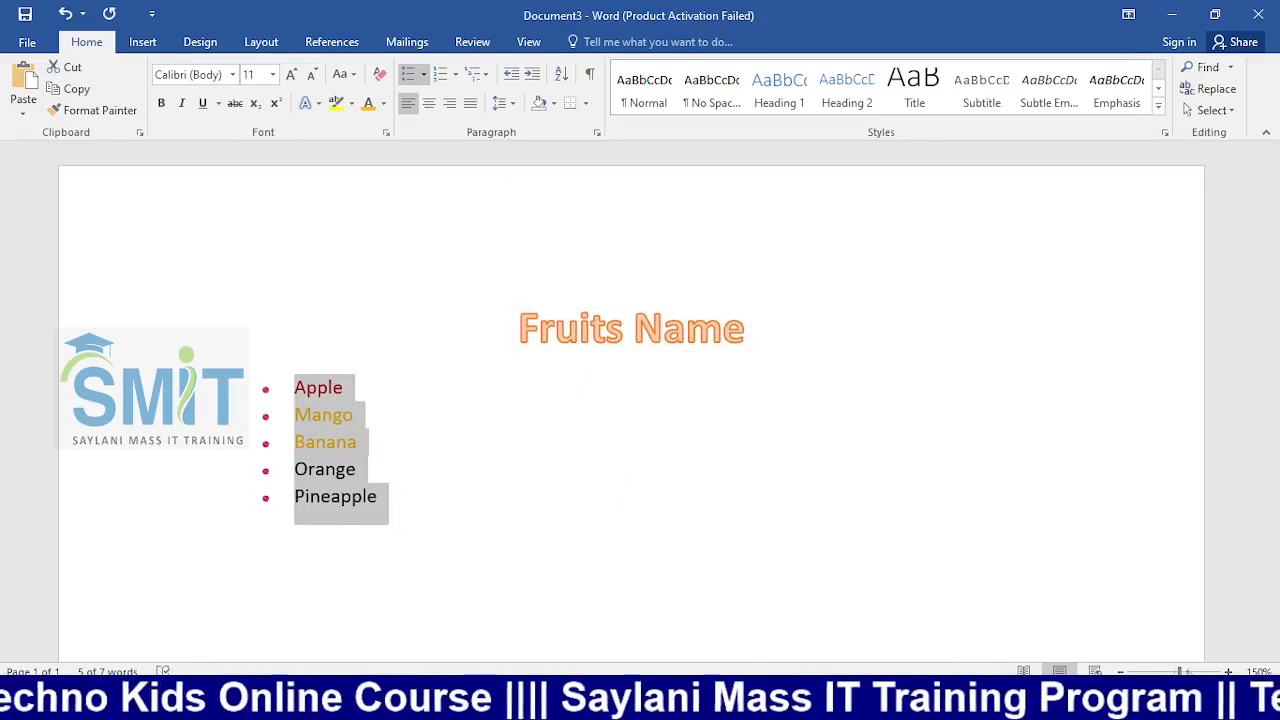
{"action": "scroll", "coordinate": [640, 430], "scroll_direction": "up", "scroll_amount": 8}
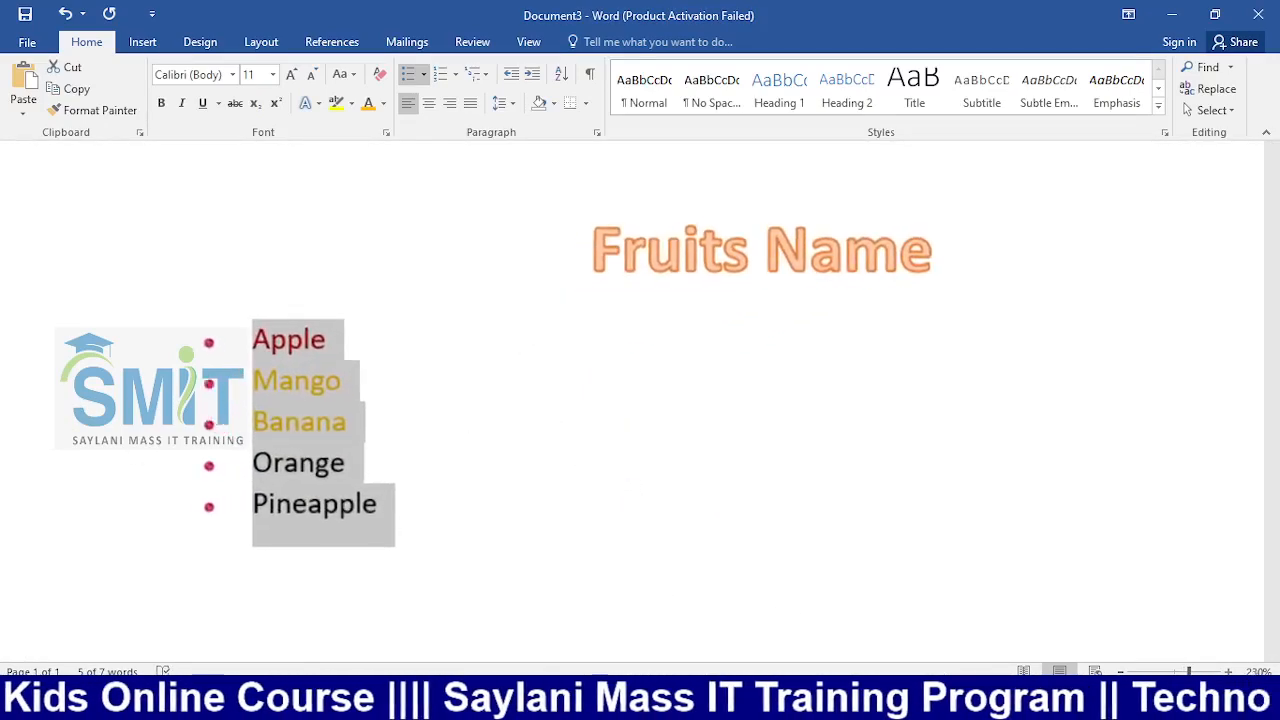
{"action": "scroll", "coordinate": [643, 549], "scroll_direction": "up", "scroll_amount": 4}
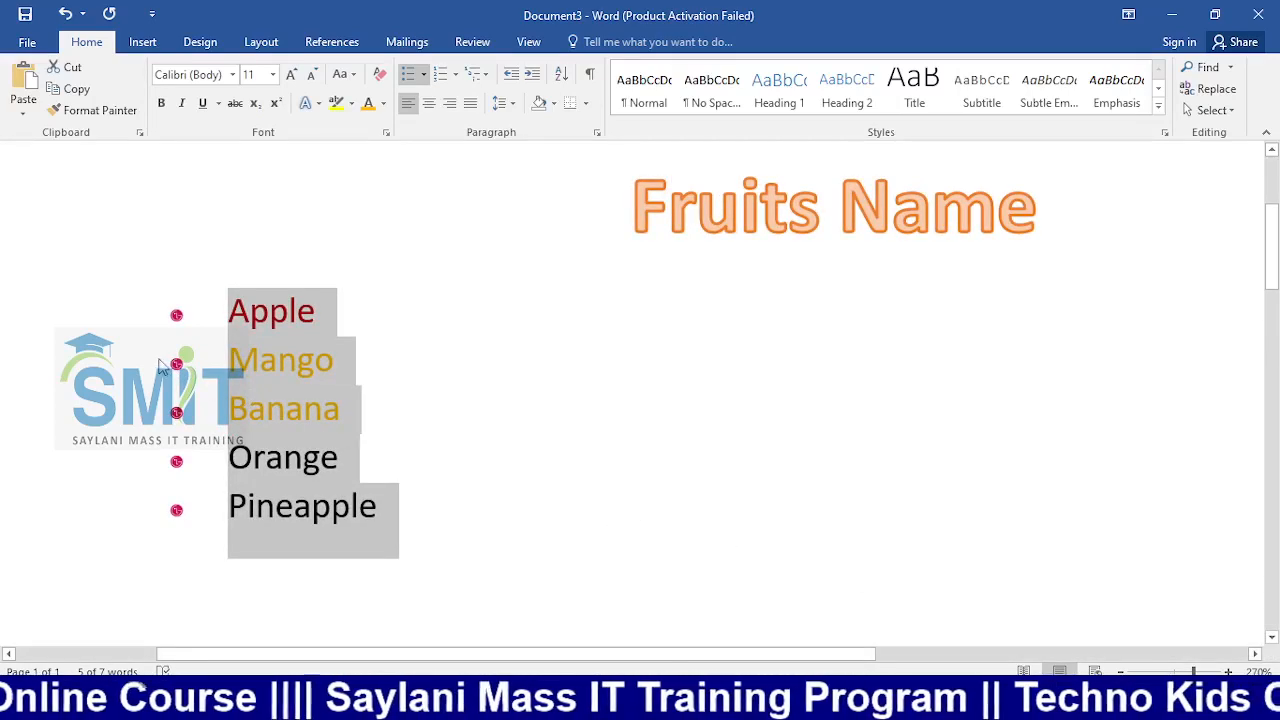
{"action": "left_click", "coordinate": [423, 74]}
{"action": "left_click", "coordinate": [507, 507]}
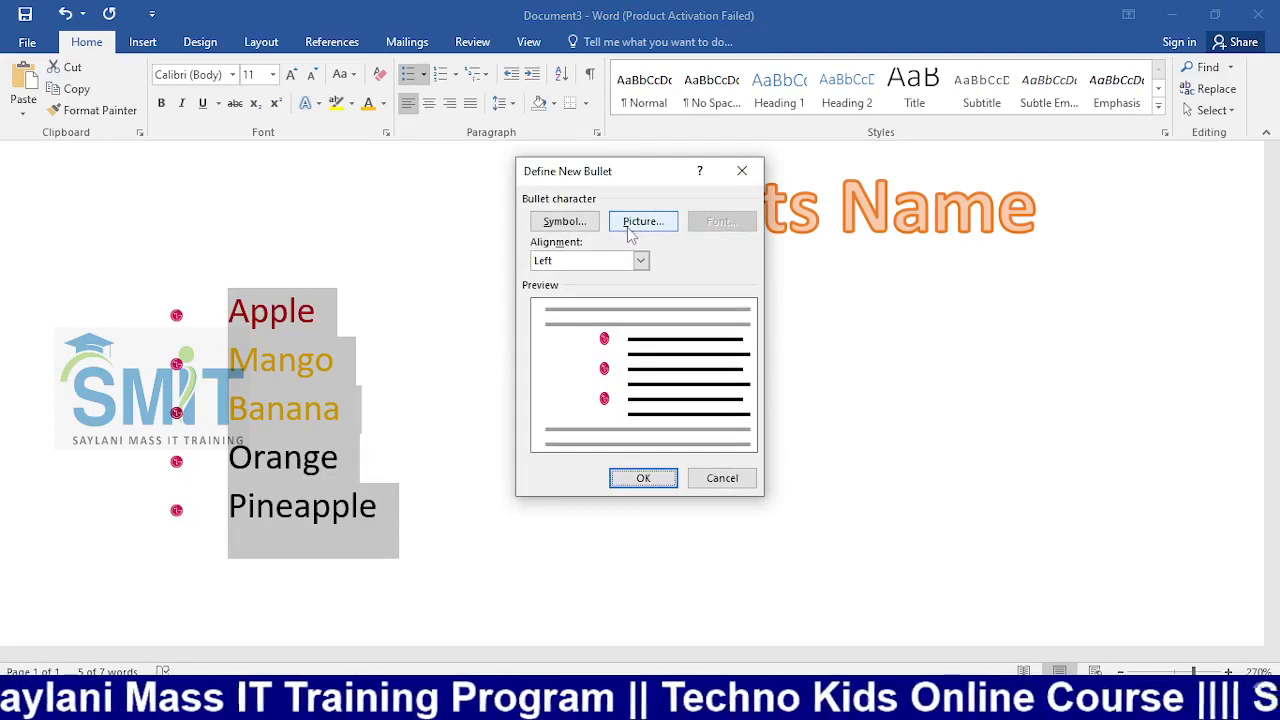
{"action": "left_click", "coordinate": [630, 224]}
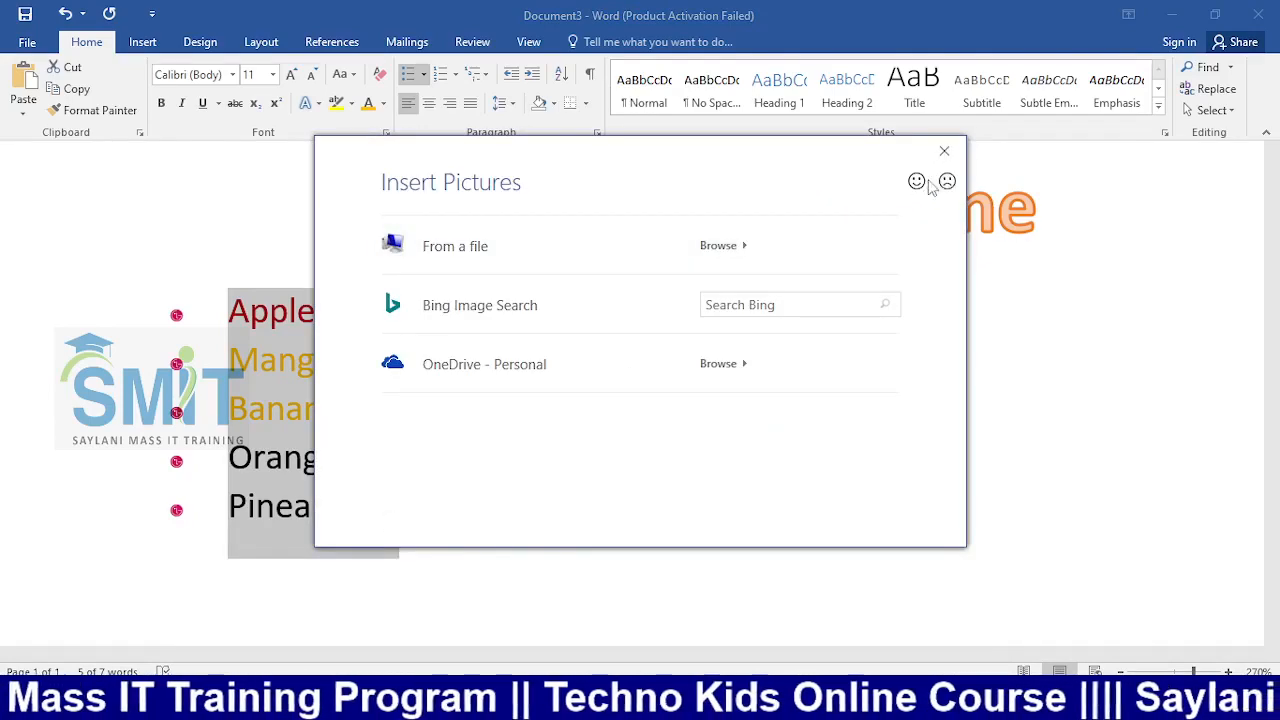
{"action": "left_click", "coordinate": [944, 151]}
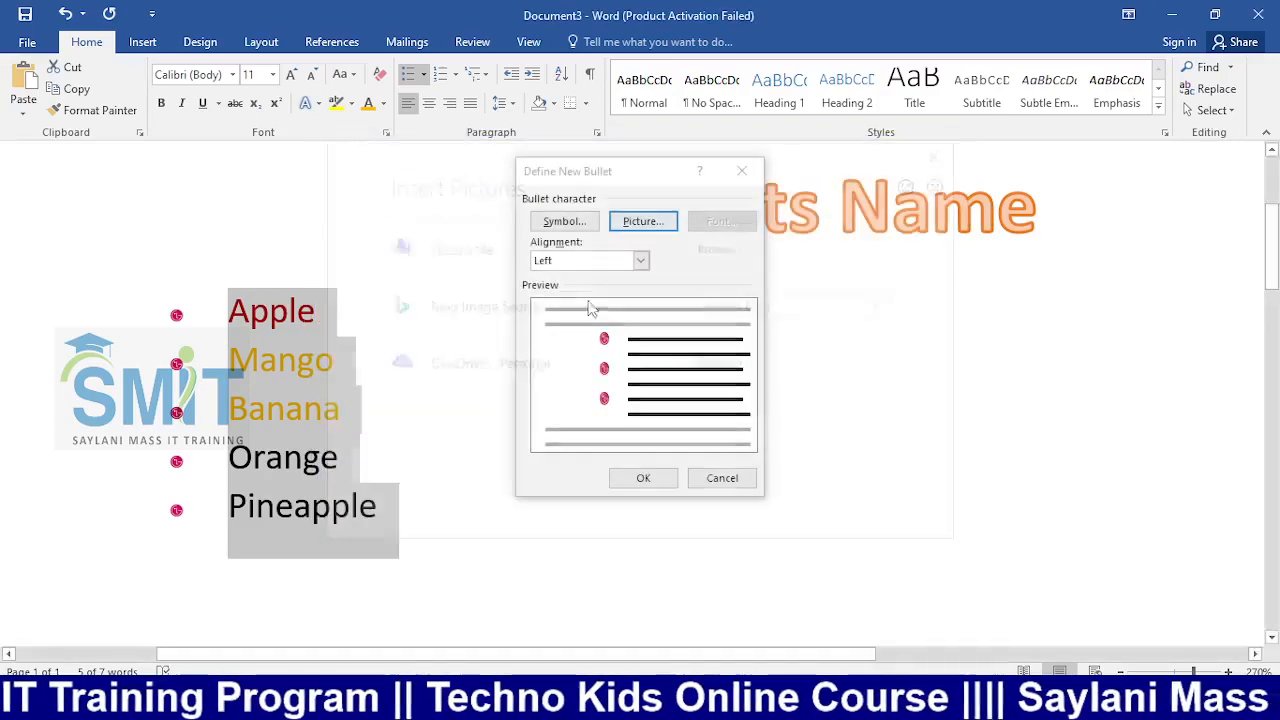
{"action": "left_click", "coordinate": [722, 478]}
Step: Select all five fruit items and increase their font size to 18
{"action": "left_click", "coordinate": [388, 508]}
{"action": "left_click_drag", "start_coordinate": [237, 320], "coordinate": [237, 320]}
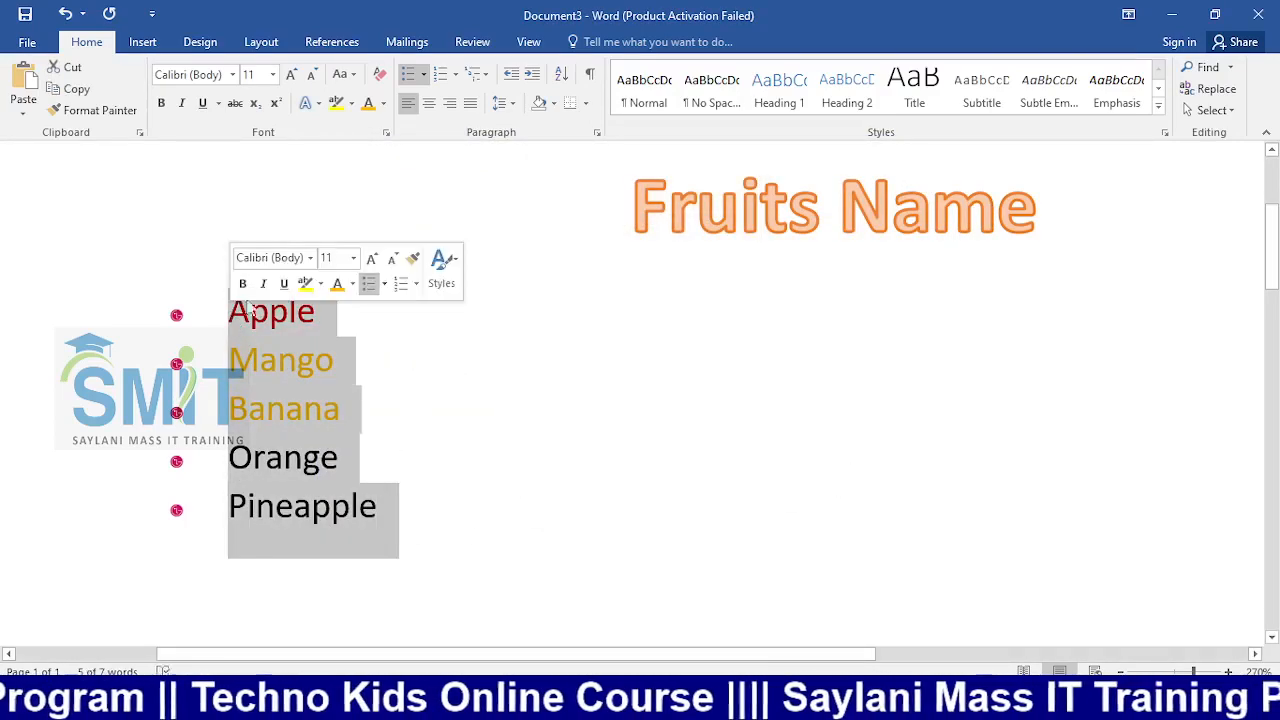
{"action": "left_click", "coordinate": [290, 75]}
{"action": "left_click", "coordinate": [290, 75]}
{"action": "left_click", "coordinate": [292, 79]}
{"action": "left_click", "coordinate": [292, 79]}
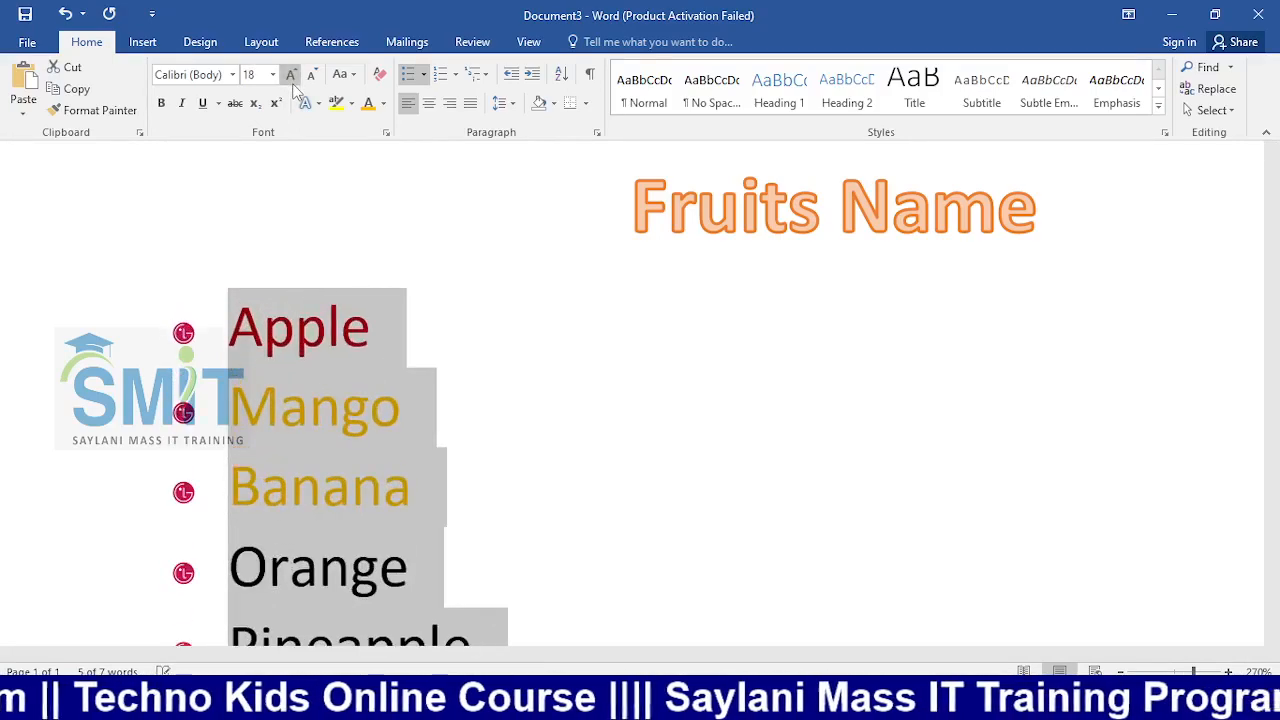
Step: Reduce the font size of all five fruit items to 14
{"action": "left_click", "coordinate": [292, 79]}
{"action": "left_click", "coordinate": [317, 80]}
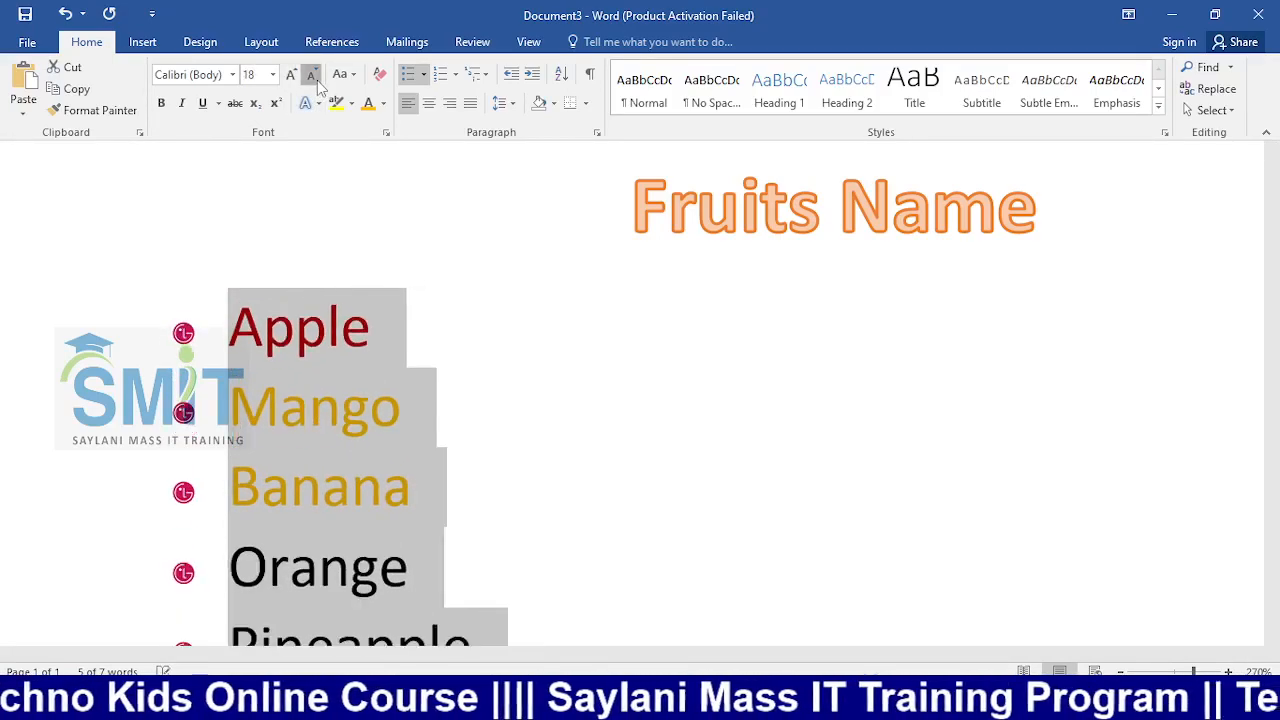
{"action": "left_click", "coordinate": [317, 80]}
{"action": "left_click", "coordinate": [317, 80]}
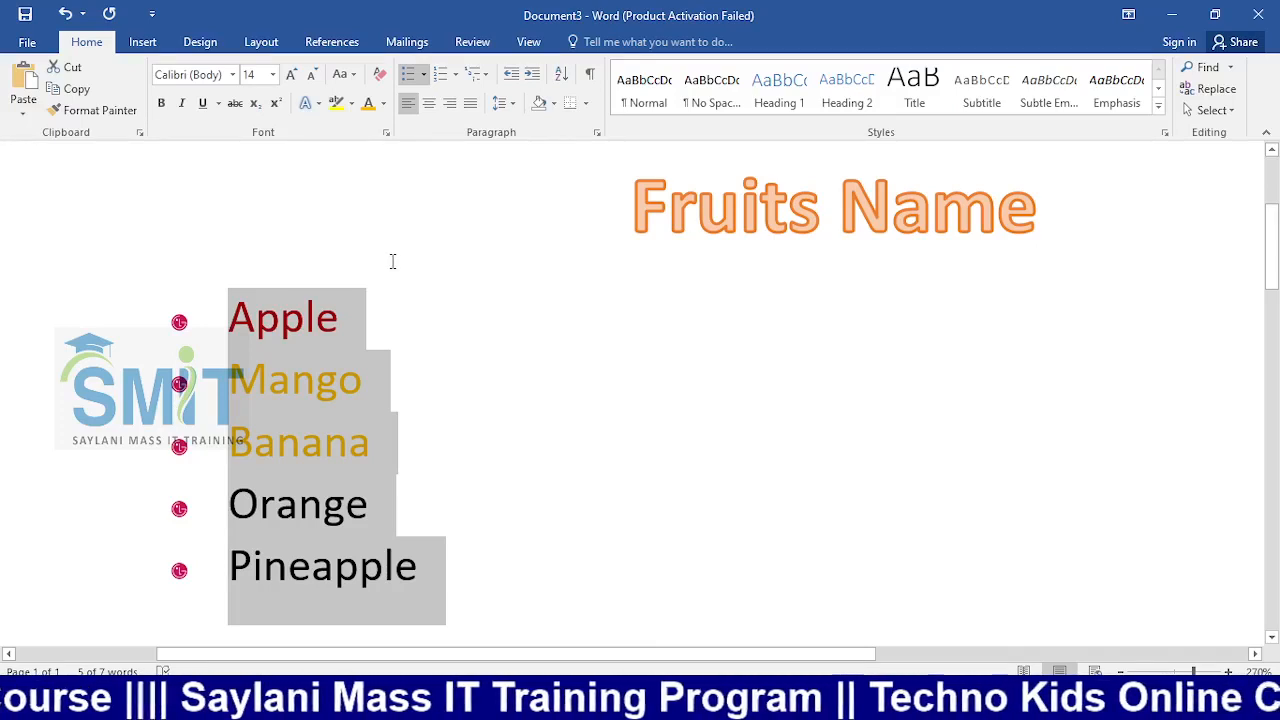
{"action": "left_click", "coordinate": [389, 315]}
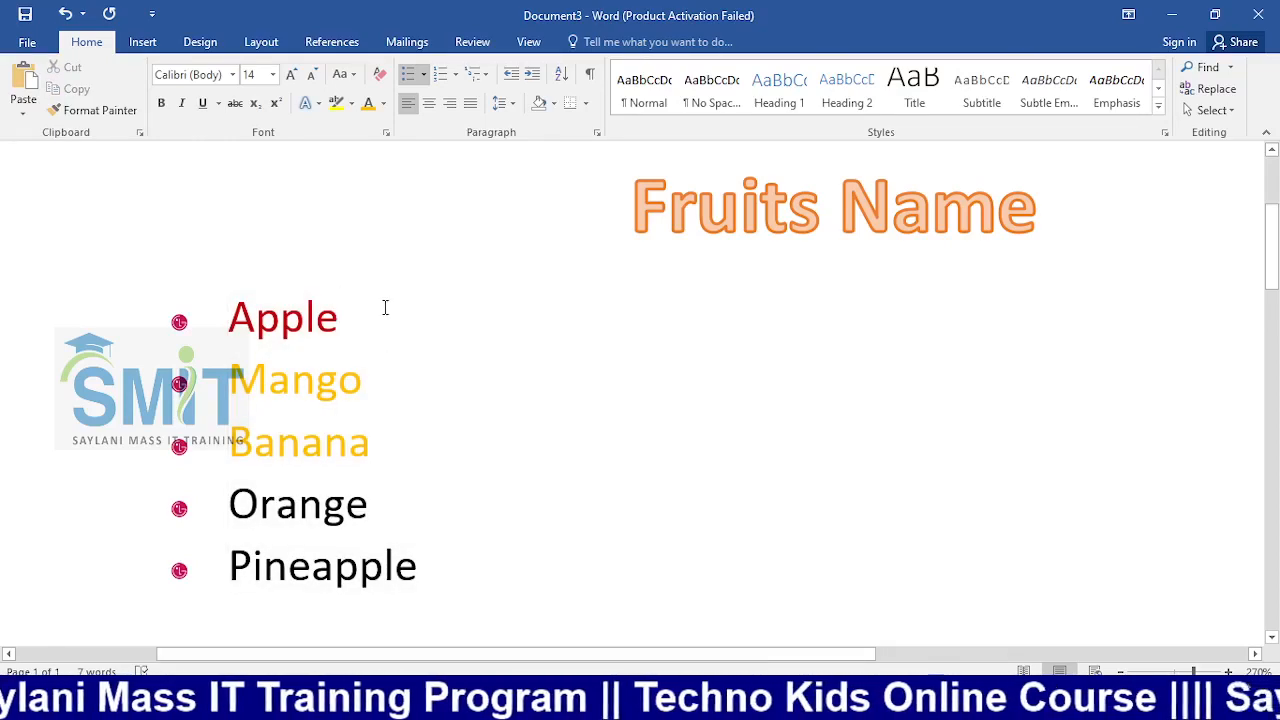
Step: Clear all formatting from the five fruit items, Apple to Pineapple
{"action": "scroll", "coordinate": [386, 306], "scroll_direction": "down", "scroll_amount": 3}
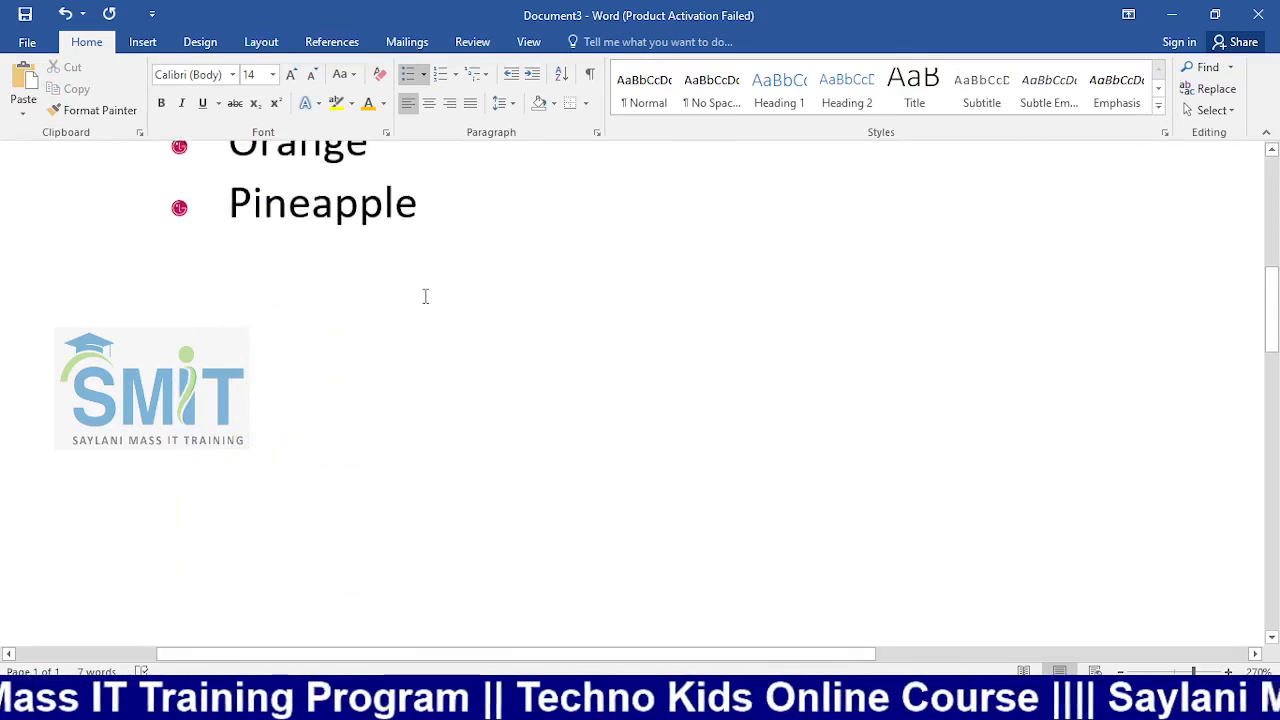
{"action": "scroll", "coordinate": [425, 296], "scroll_direction": "up", "scroll_amount": 2}
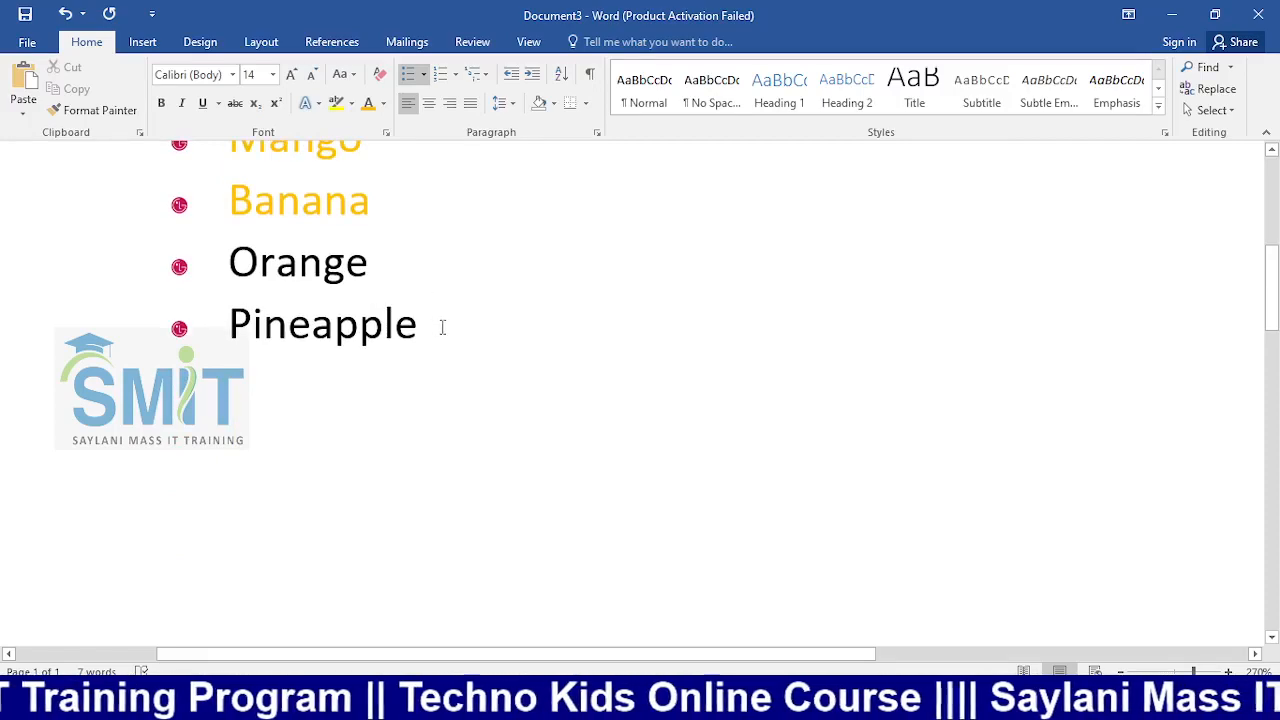
{"action": "scroll", "coordinate": [441, 327], "scroll_direction": "up", "scroll_amount": 3}
{"action": "left_click_drag", "start_coordinate": [460, 569], "coordinate": [230, 312]}
{"action": "left_click", "coordinate": [380, 74]}
{"action": "left_click", "coordinate": [326, 352]}
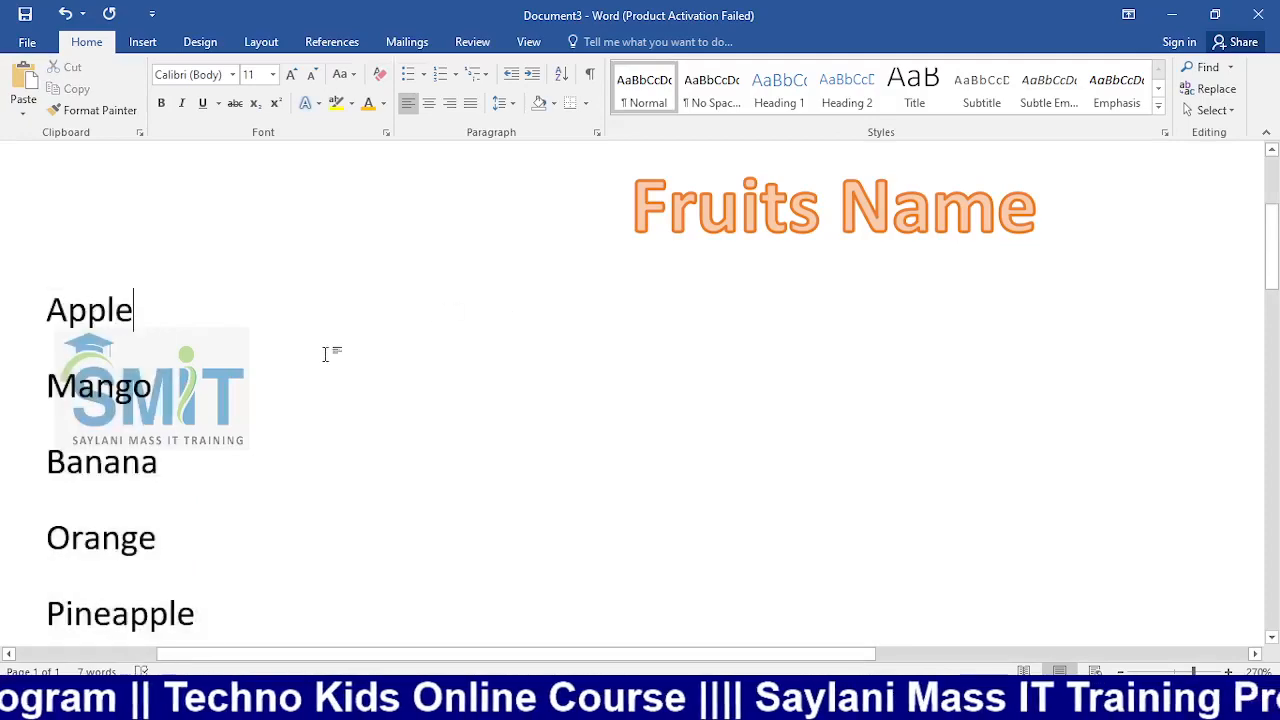
Step: Apply the orange four-diamond bullet from the document bullets to all five fruit items
{"action": "scroll", "coordinate": [326, 352], "scroll_direction": "down", "scroll_amount": 2}
{"action": "scroll", "coordinate": [877, 571], "scroll_direction": "up", "scroll_amount": 1}
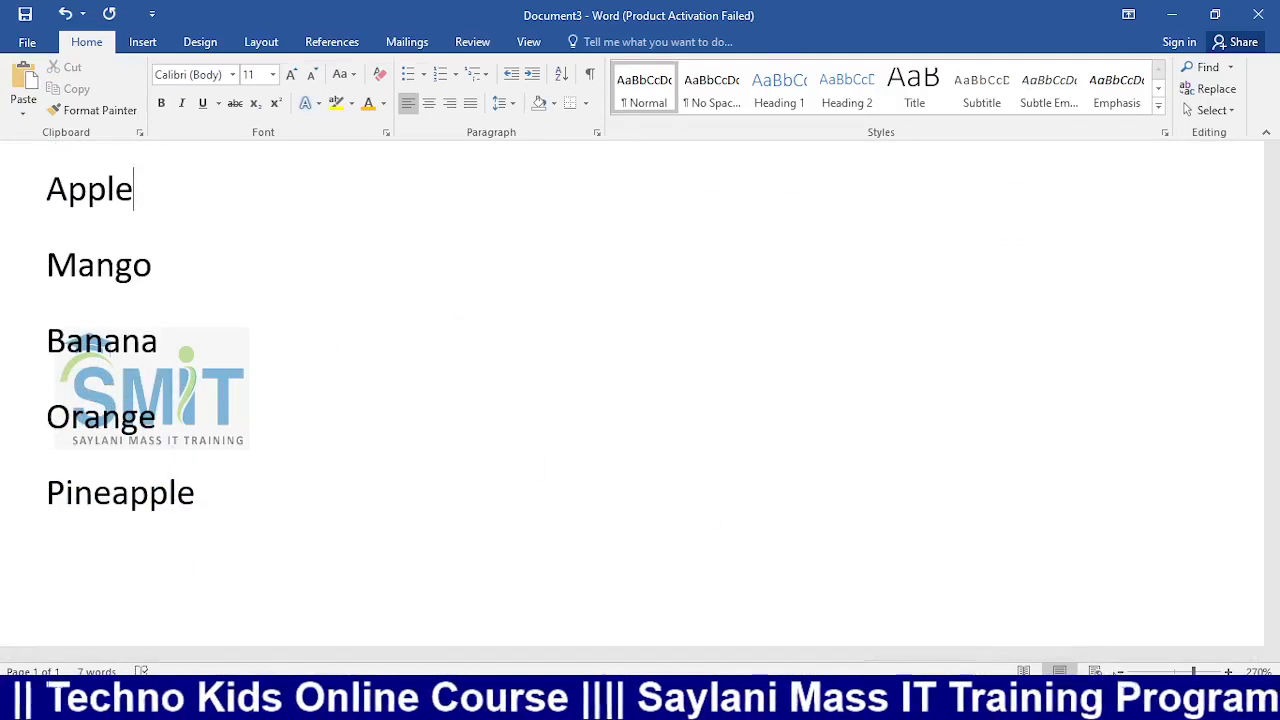
{"action": "scroll", "coordinate": [120, 340], "scroll_direction": "down", "scroll_amount": 8, "text": "ctrl"}
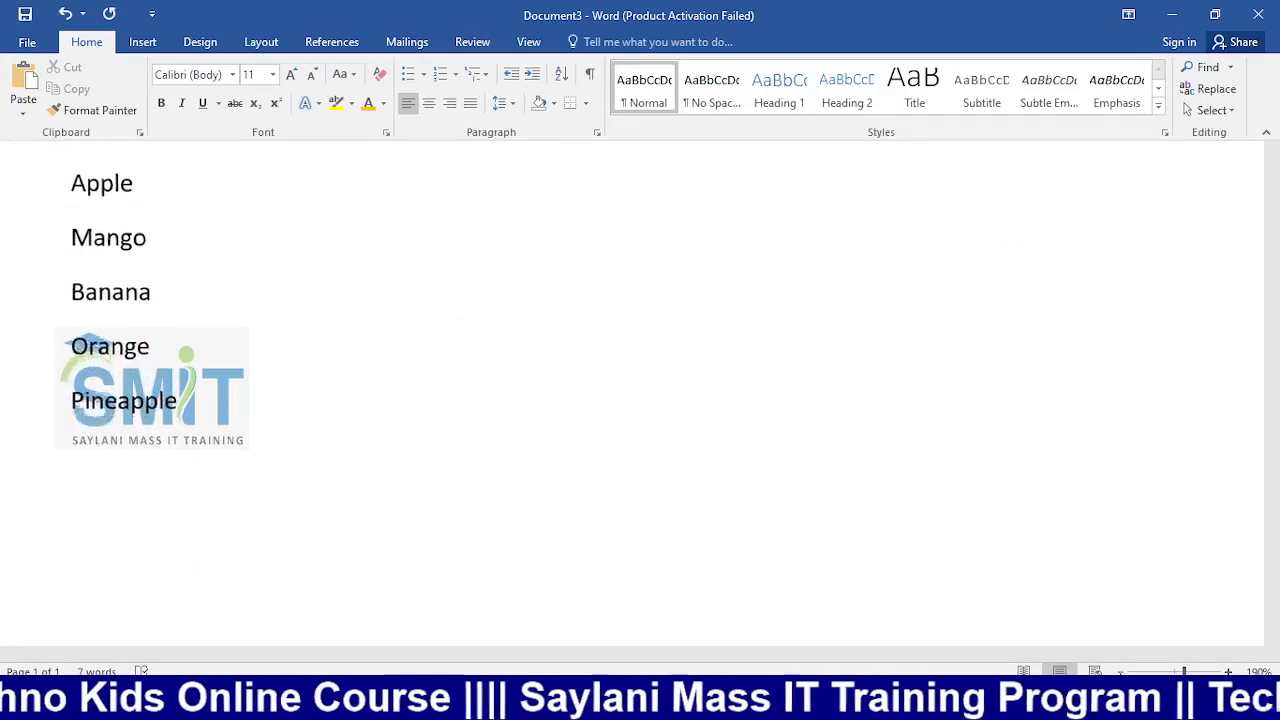
{"action": "scroll", "coordinate": [1071, 609], "scroll_direction": "down", "scroll_amount": 1, "text": "ctrl"}
{"action": "scroll", "coordinate": [694, 429], "scroll_direction": "up", "scroll_amount": 3}
{"action": "scroll", "coordinate": [280, 431], "scroll_direction": "down", "scroll_amount": 2}
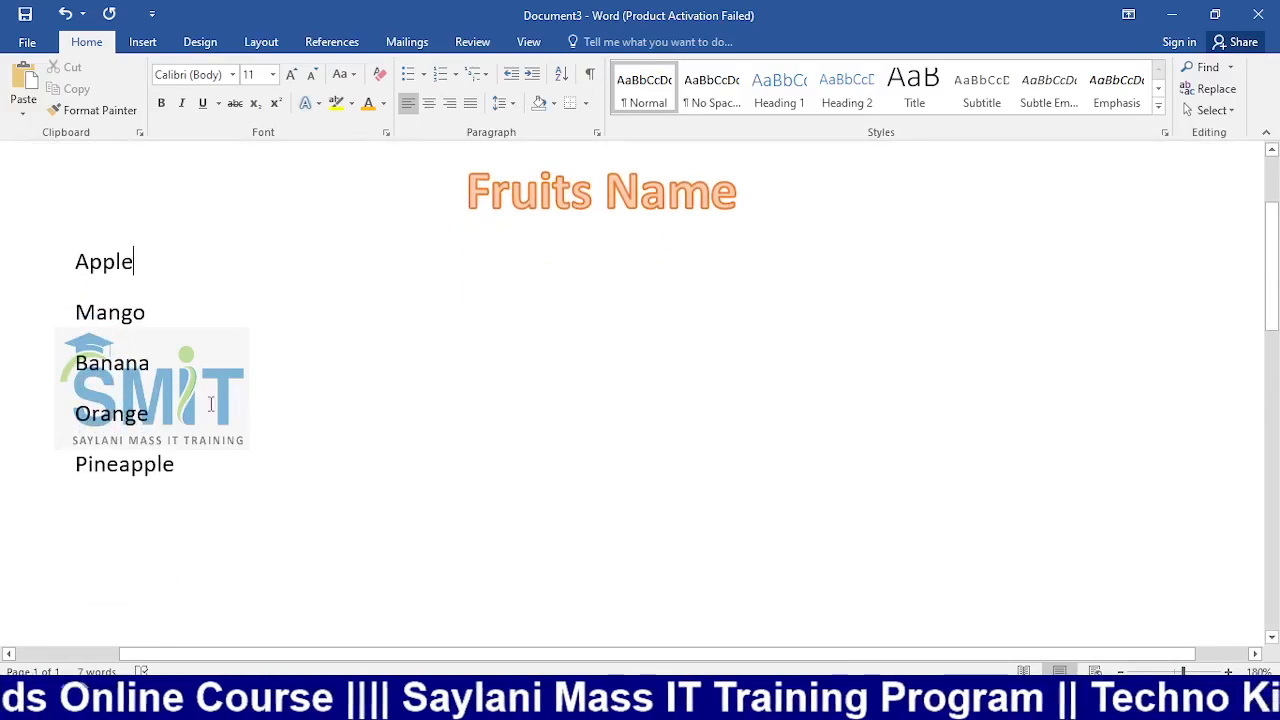
{"action": "scroll", "coordinate": [210, 403], "scroll_direction": "down", "scroll_amount": 3, "text": "ctrl"}
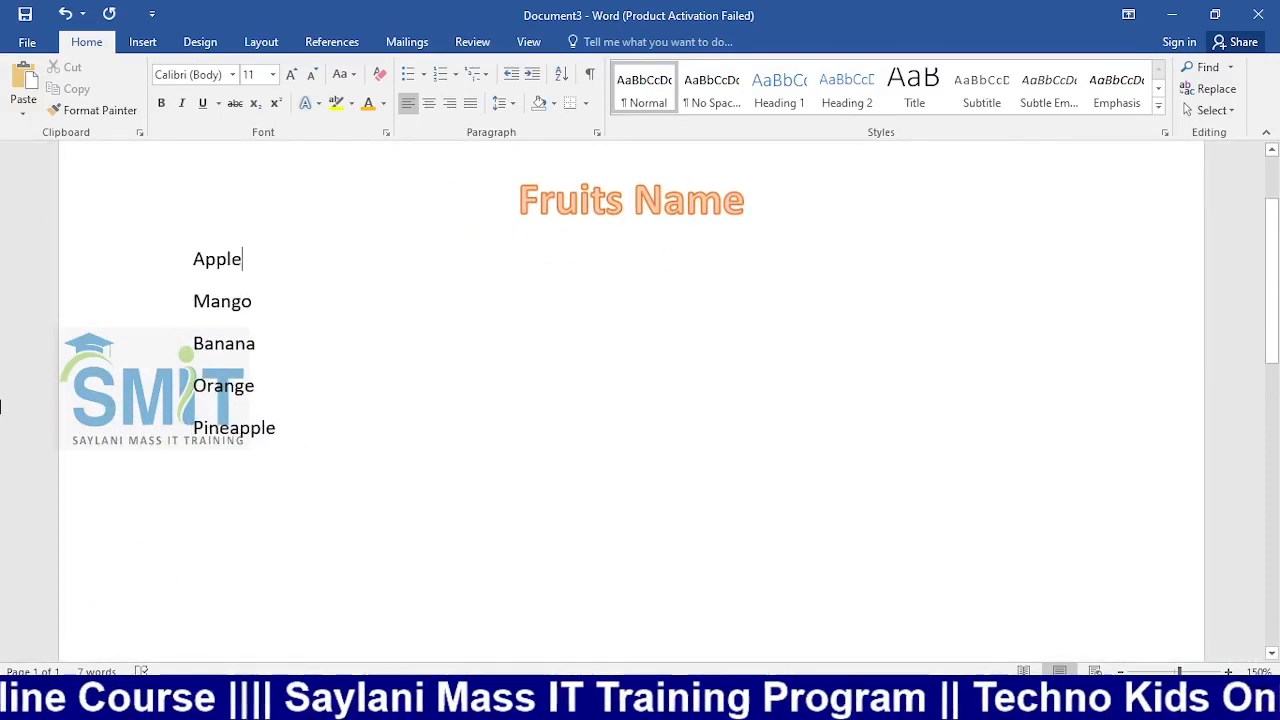
{"action": "left_click_drag", "start_coordinate": [288, 430], "coordinate": [170, 262]}
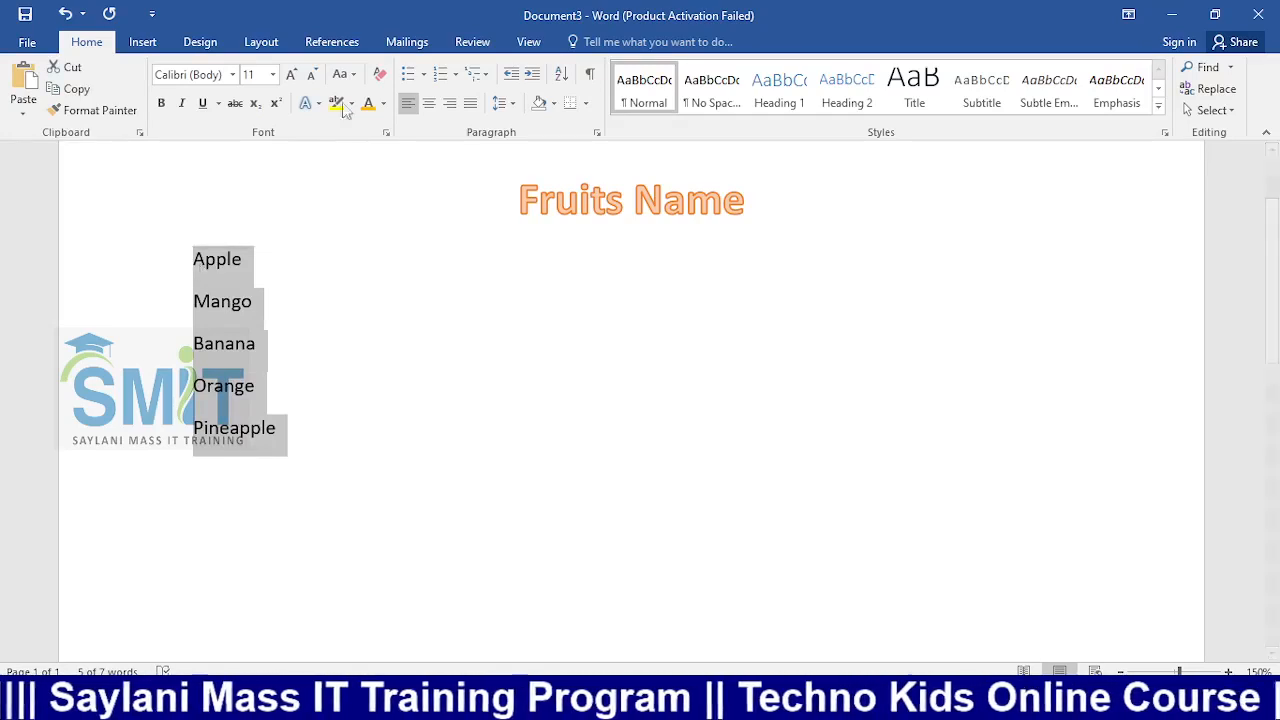
{"action": "left_click", "coordinate": [424, 78]}
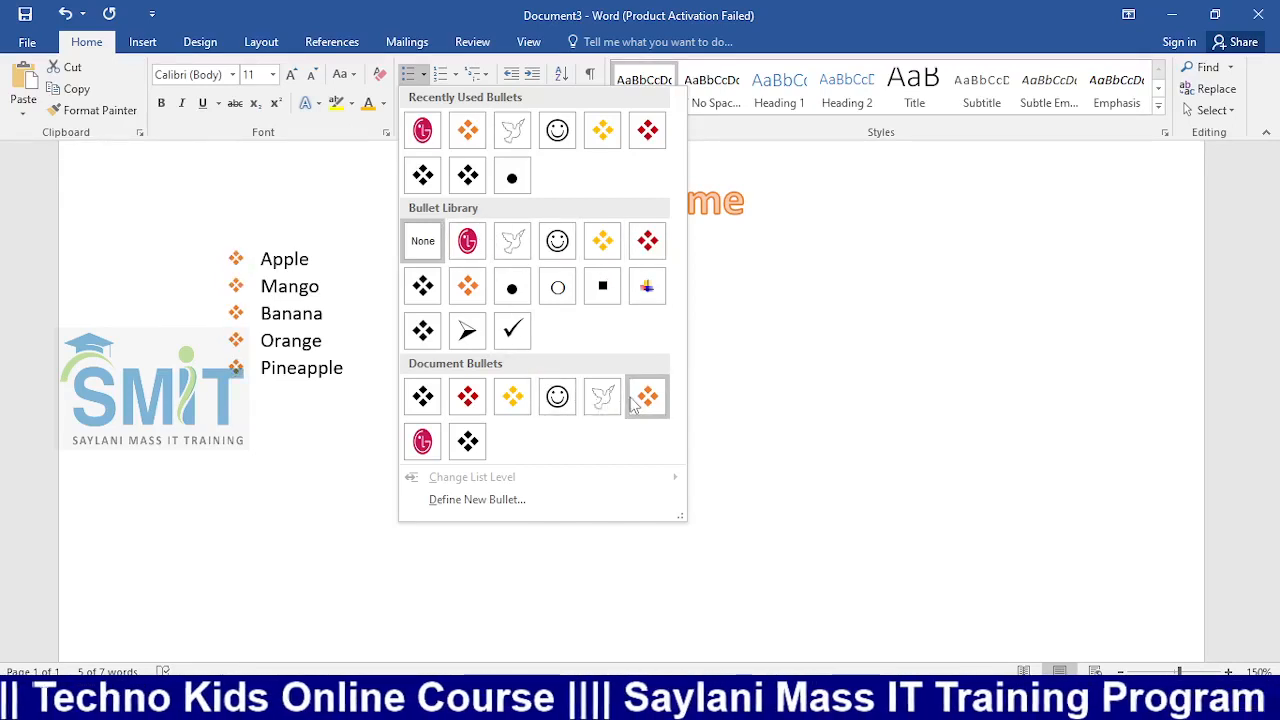
{"action": "key", "text": "Escape"}
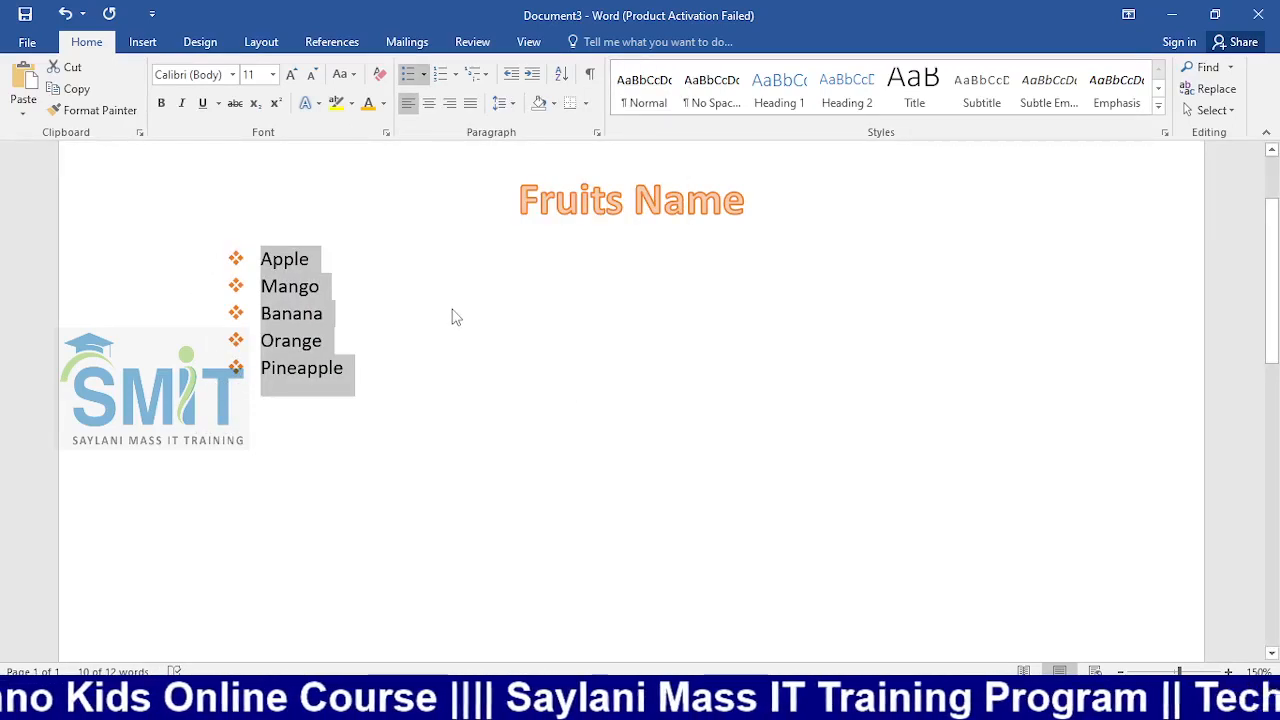
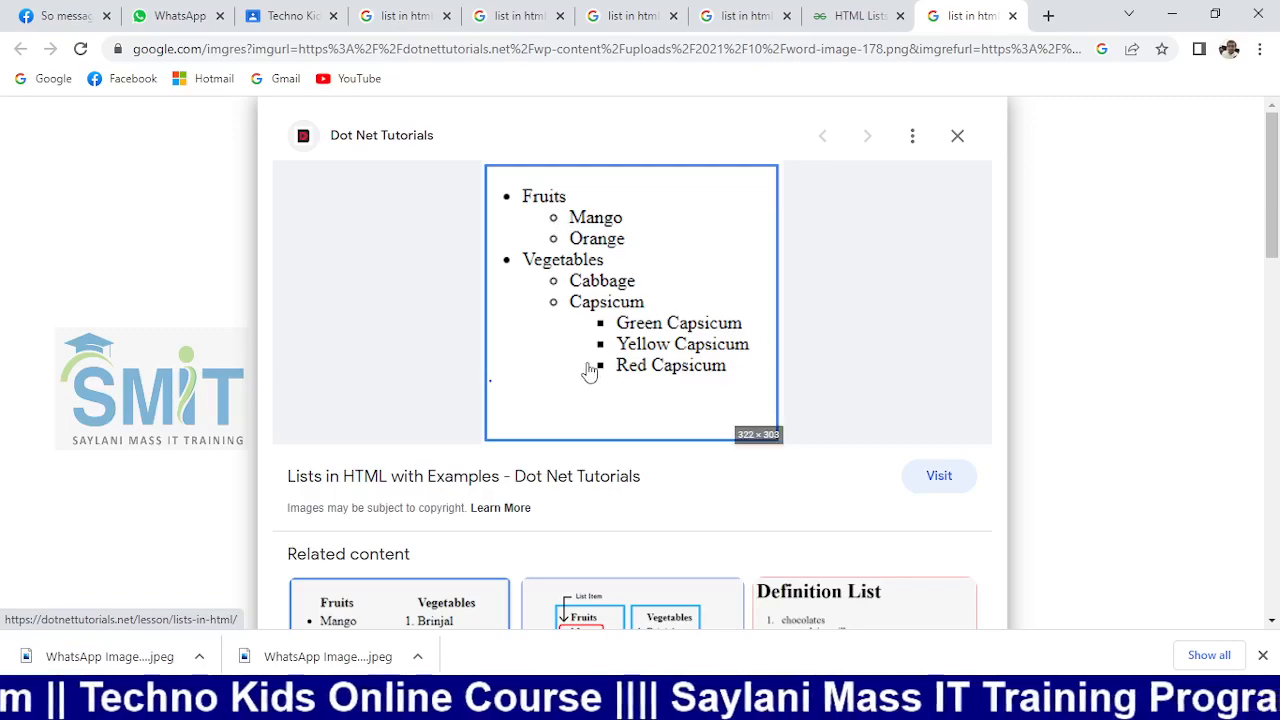
Step: In the browser, save the nested Fruits and Vegetables list picture as PNG image word-image-178 in the personal folder on New Volume (D:)
{"action": "scroll", "coordinate": [590, 371], "scroll_direction": "down", "scroll_amount": 5}
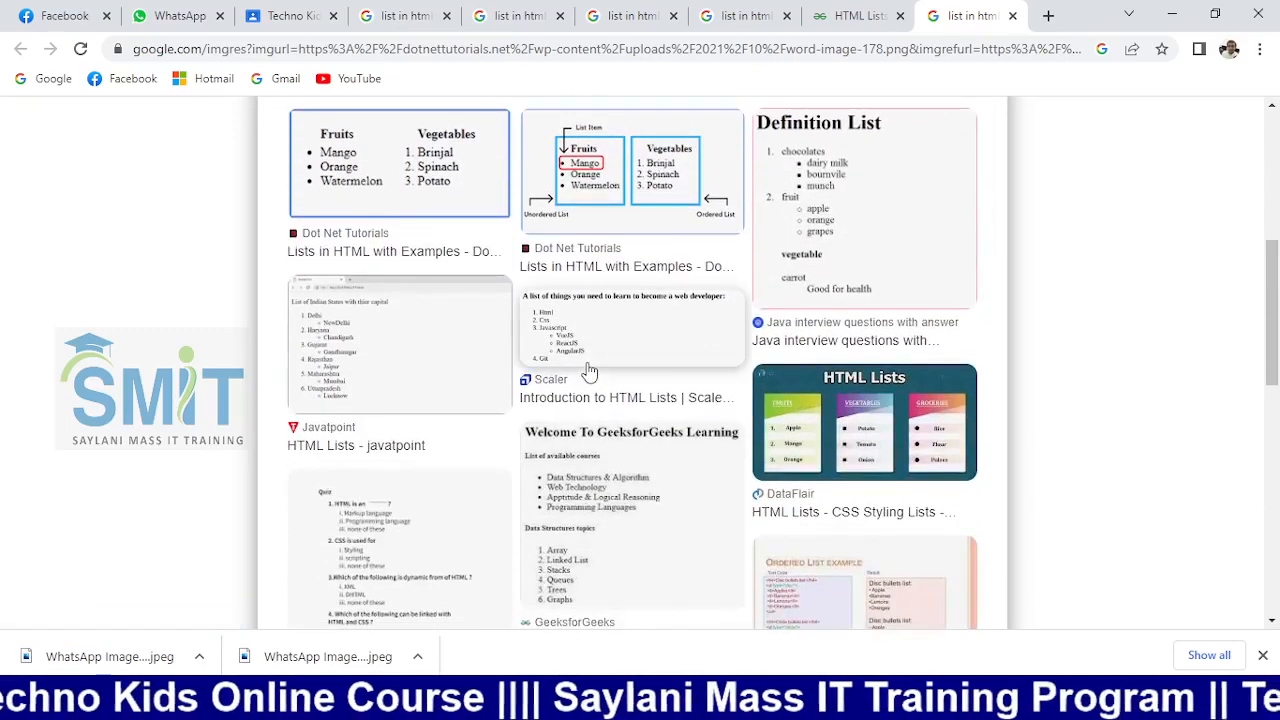
{"action": "scroll", "coordinate": [590, 371], "scroll_direction": "down", "scroll_amount": 3}
{"action": "scroll", "coordinate": [588, 368], "scroll_direction": "up", "scroll_amount": 5}
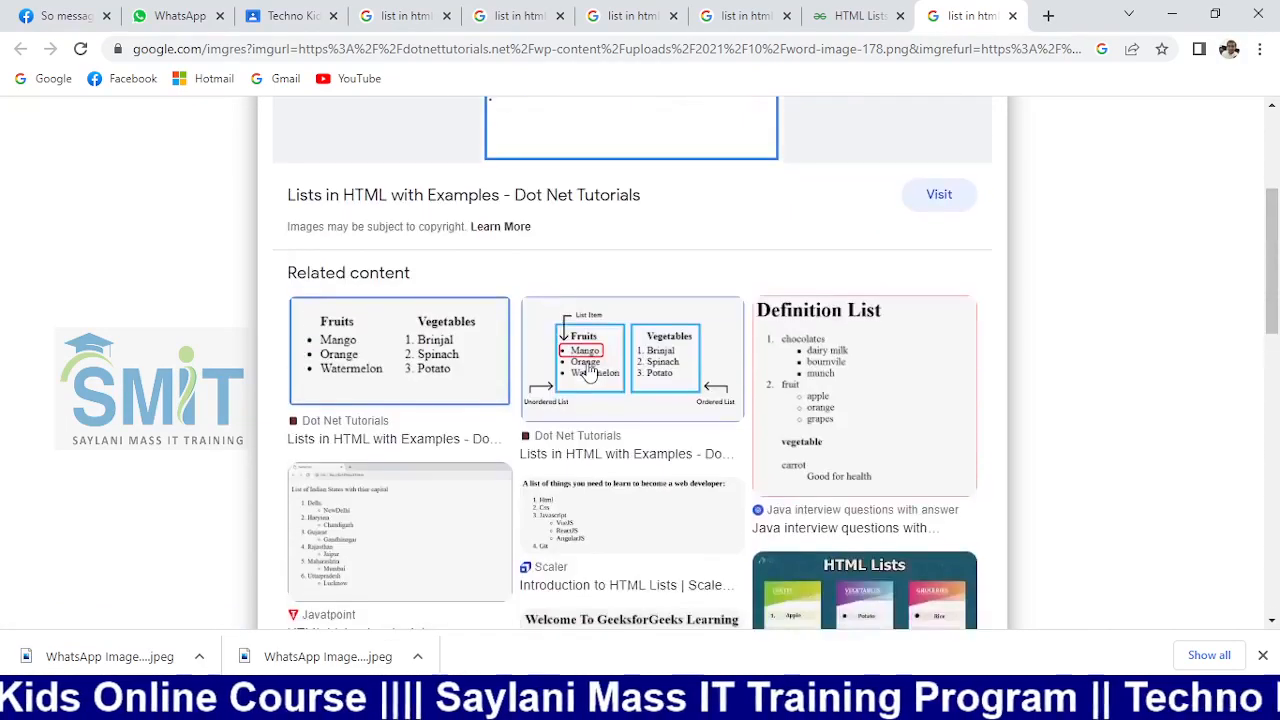
{"action": "scroll", "coordinate": [590, 371], "scroll_direction": "up", "scroll_amount": 3}
{"action": "right_click", "coordinate": [612, 340]}
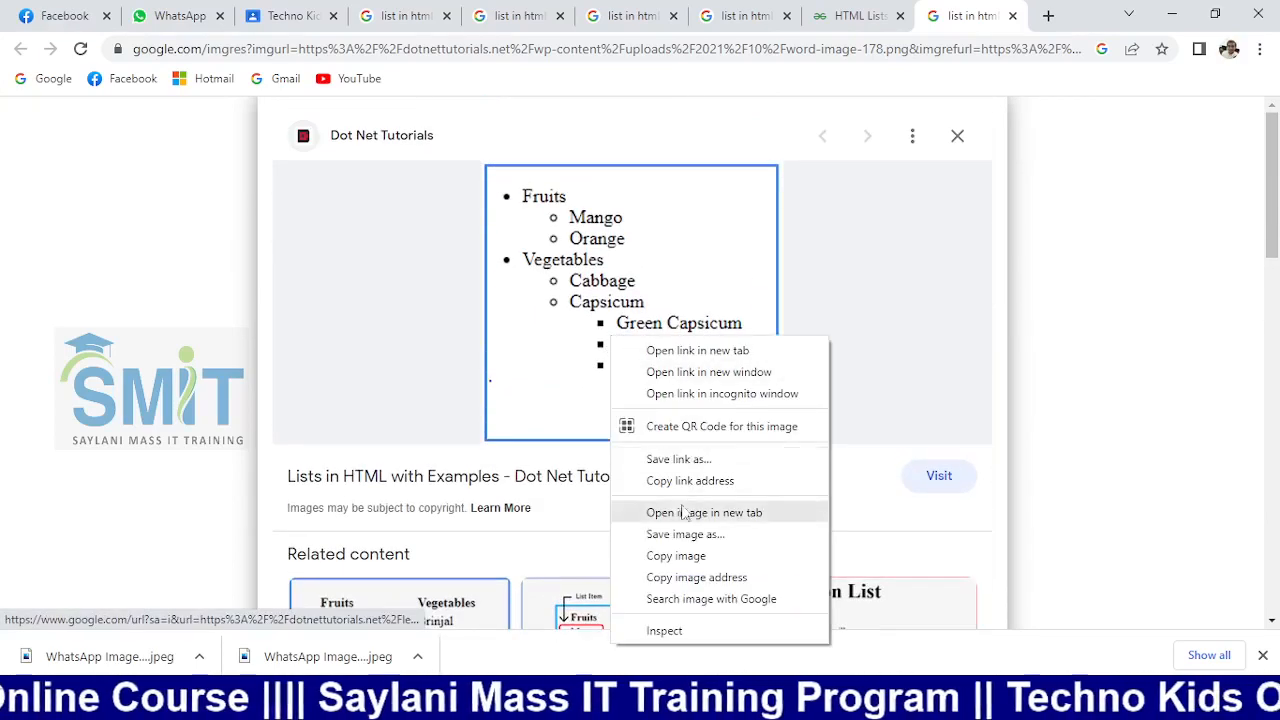
{"action": "left_click", "coordinate": [689, 537]}
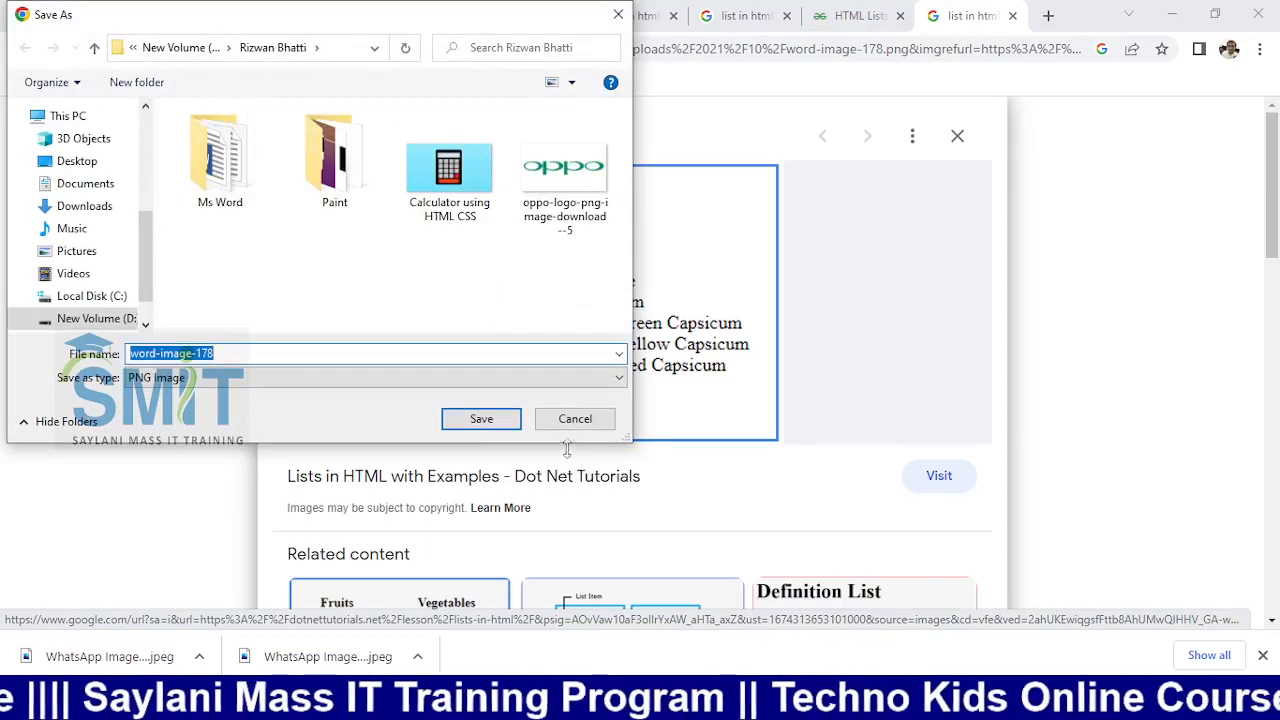
{"action": "left_click", "coordinate": [488, 421]}
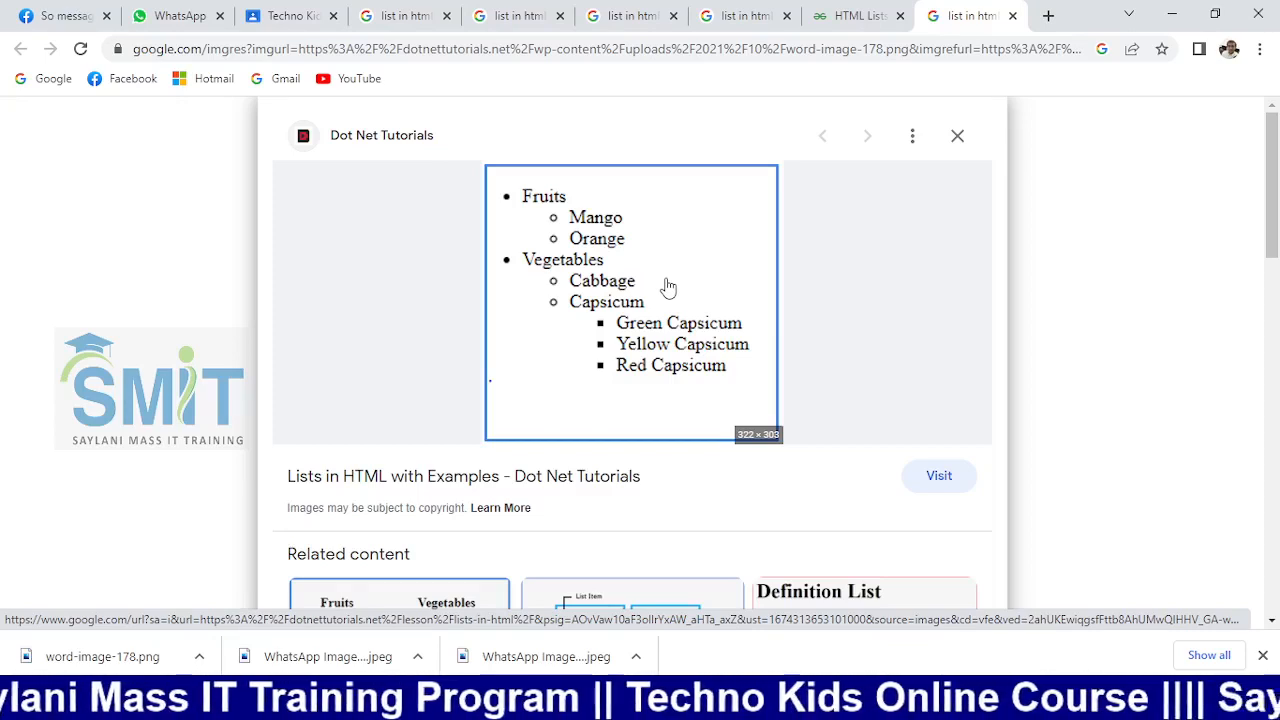
Step: Open the downloaded word-image-178.png in the image viewer and snap its window to the right half of the screen
{"action": "left_click", "coordinate": [183, 668]}
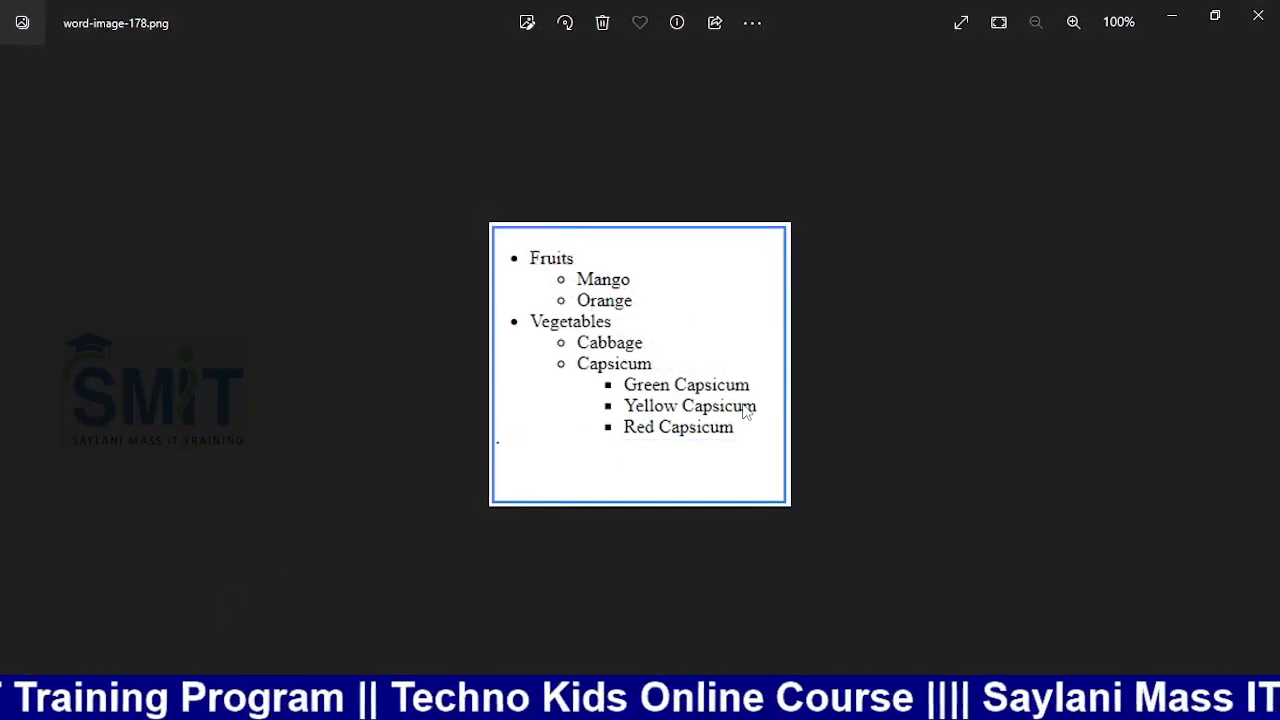
{"action": "key", "text": "super+Right"}
{"action": "key", "text": "super"}
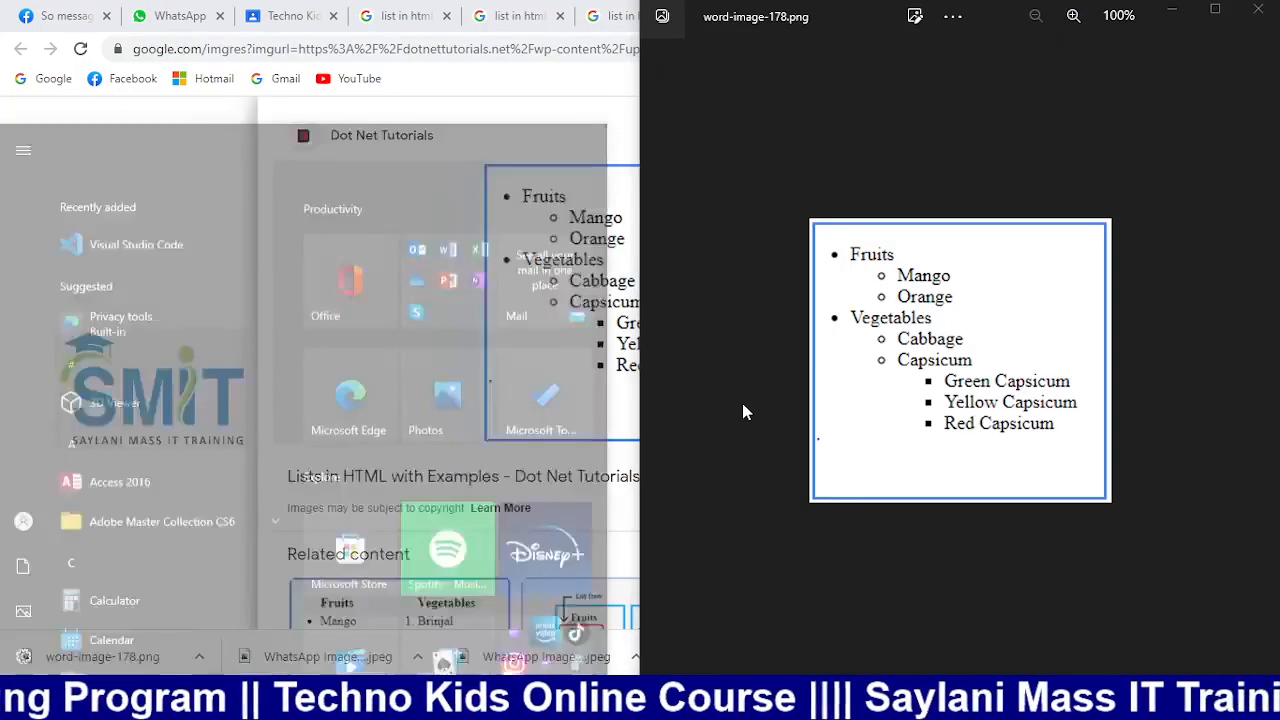
{"action": "key", "text": "Escape"}
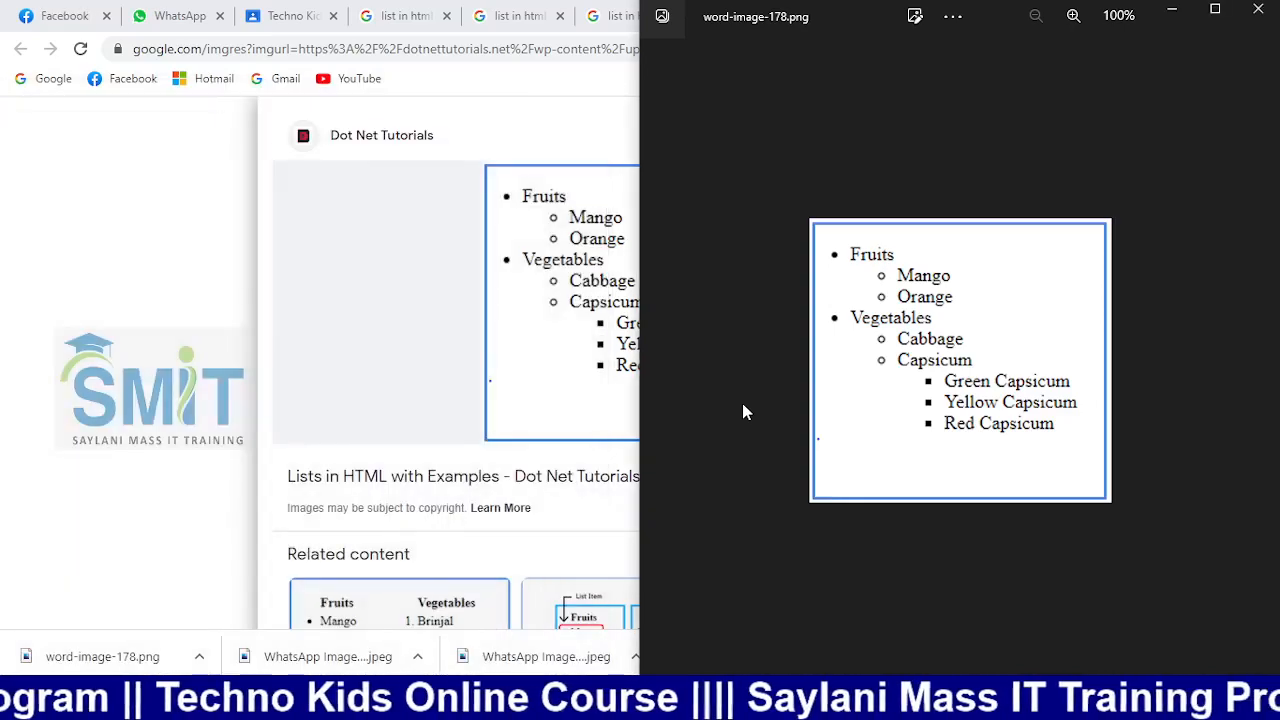
Step: Switch to Word, create a new blank document and arrange it side by side with the word-image-178.png window
{"action": "key", "text": "alt+Tab"}
{"action": "key", "text": "alt+Tab"}
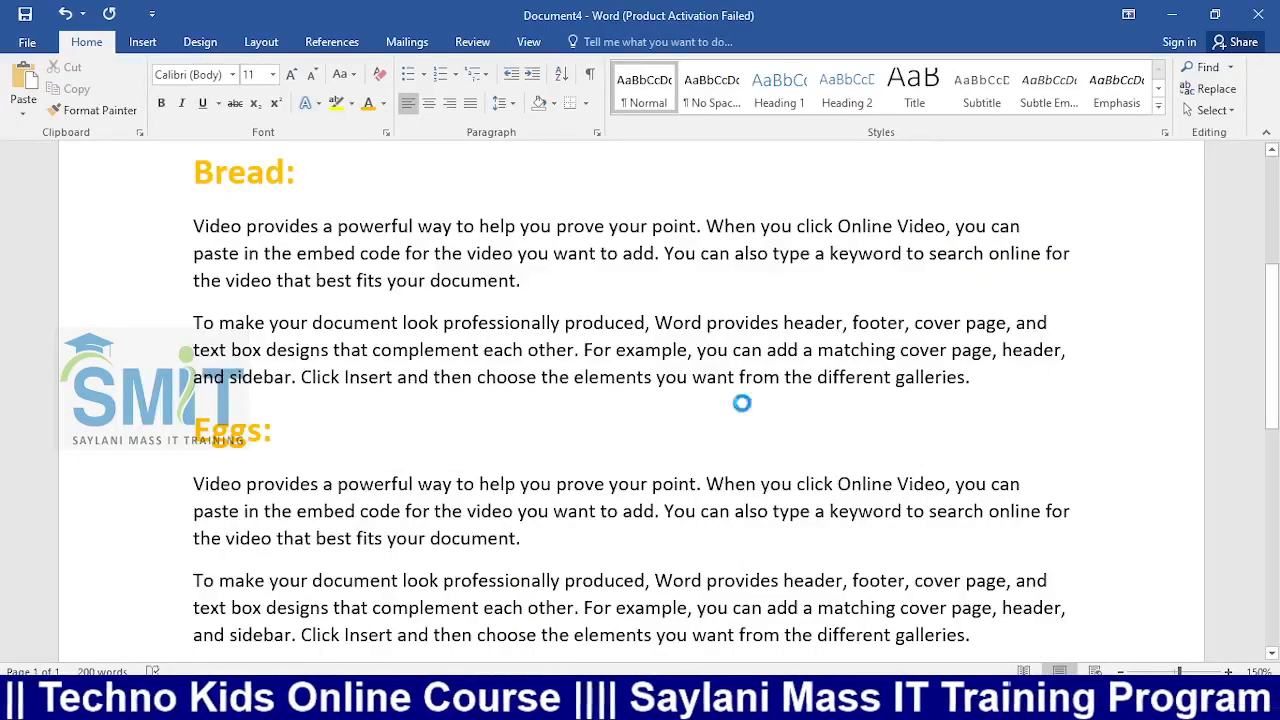
{"action": "key", "text": "ctrl+n"}
{"action": "key", "text": "super+Left"}
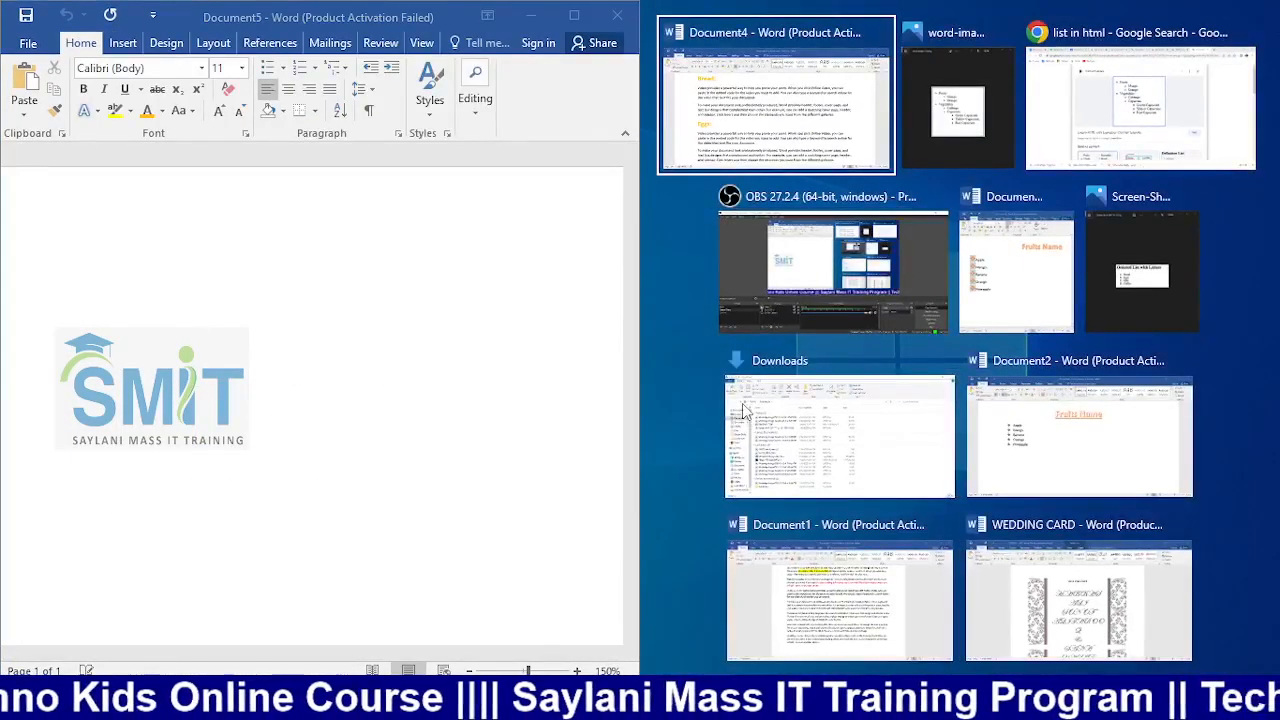
{"action": "left_click", "coordinate": [919, 130]}
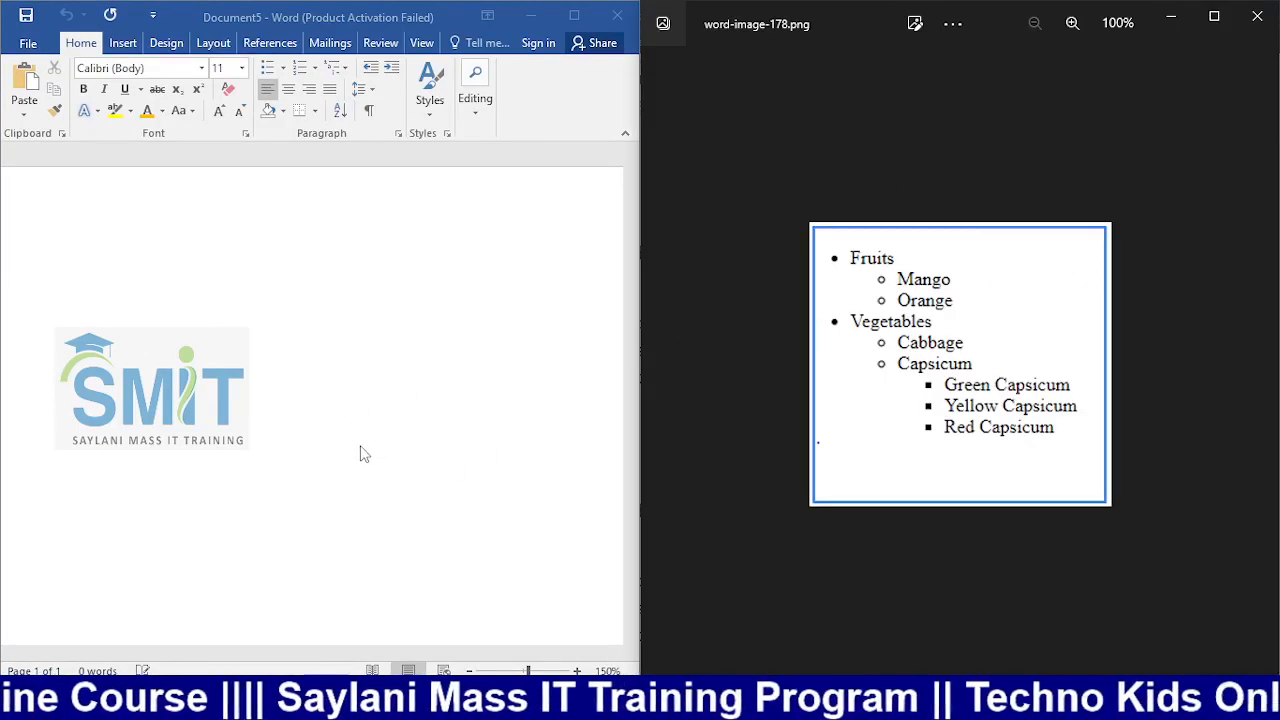
Step: Start a solid round bullet list in the blank document and enter "Fruits" as its first item
{"action": "left_click", "coordinate": [222, 301]}
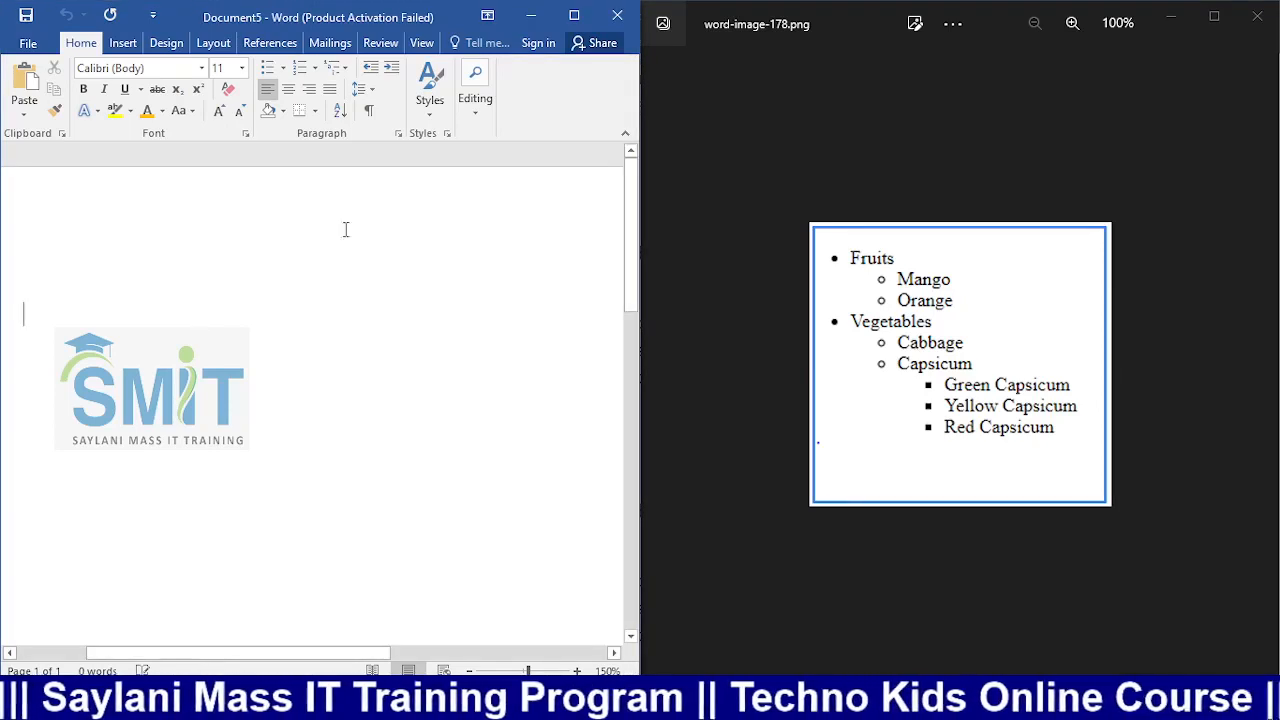
{"action": "left_click", "coordinate": [284, 70]}
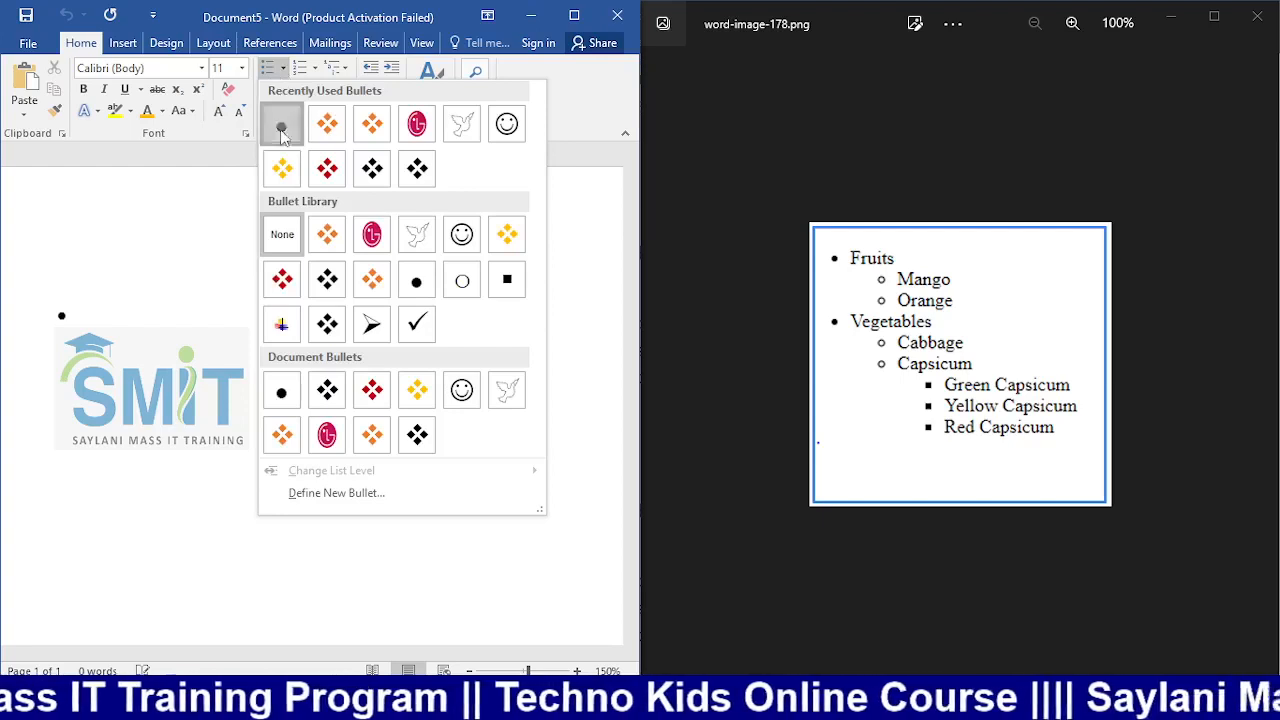
{"action": "left_click", "coordinate": [281, 128]}
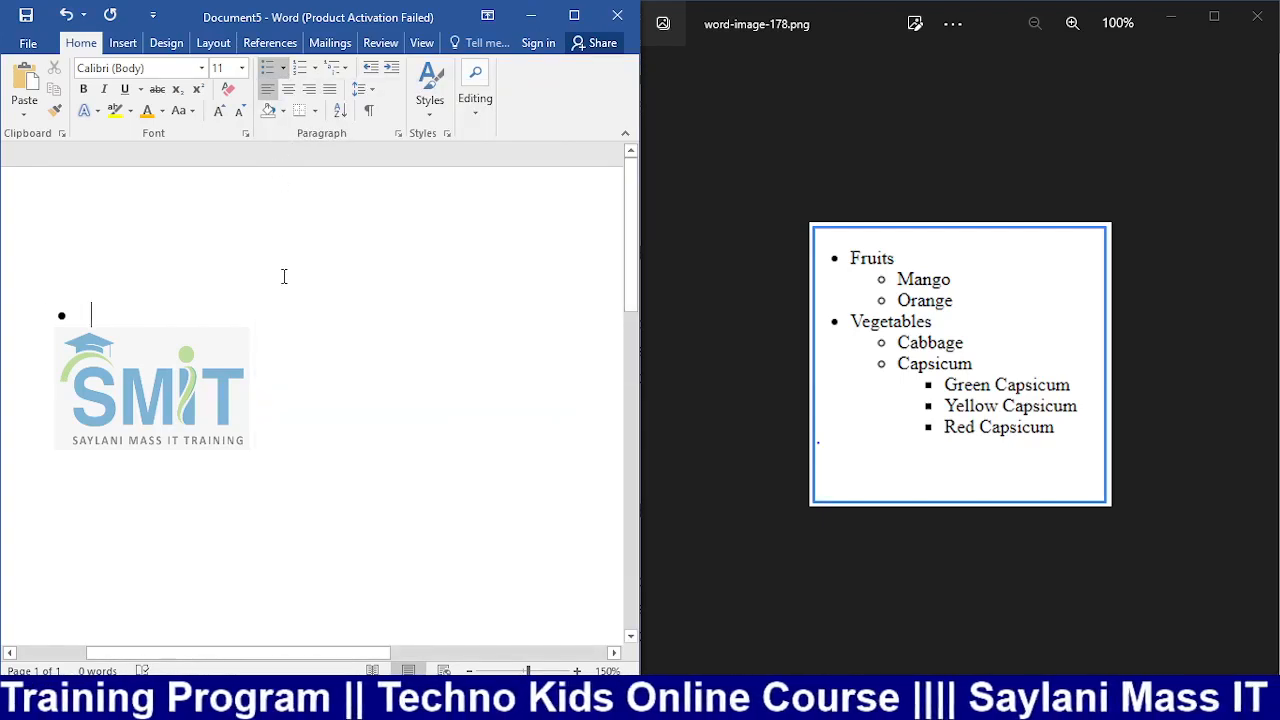
{"action": "type", "text": "Fru"}
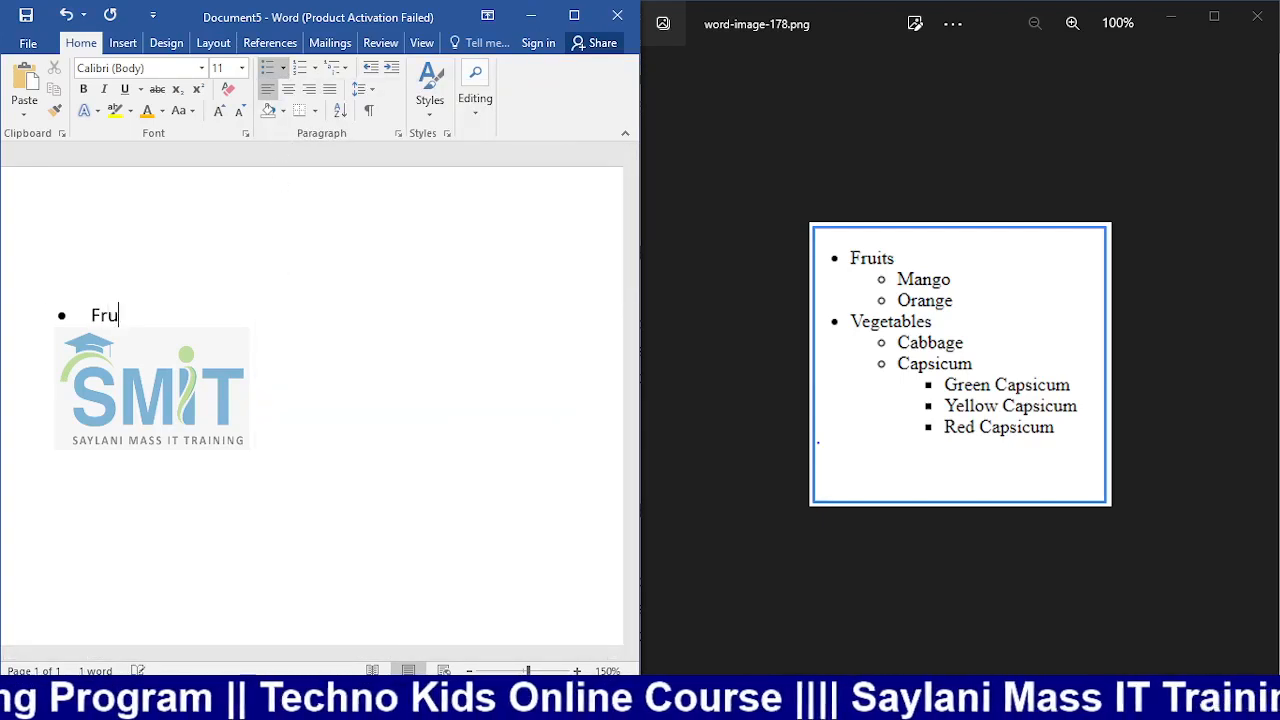
{"action": "type", "text": "its"}
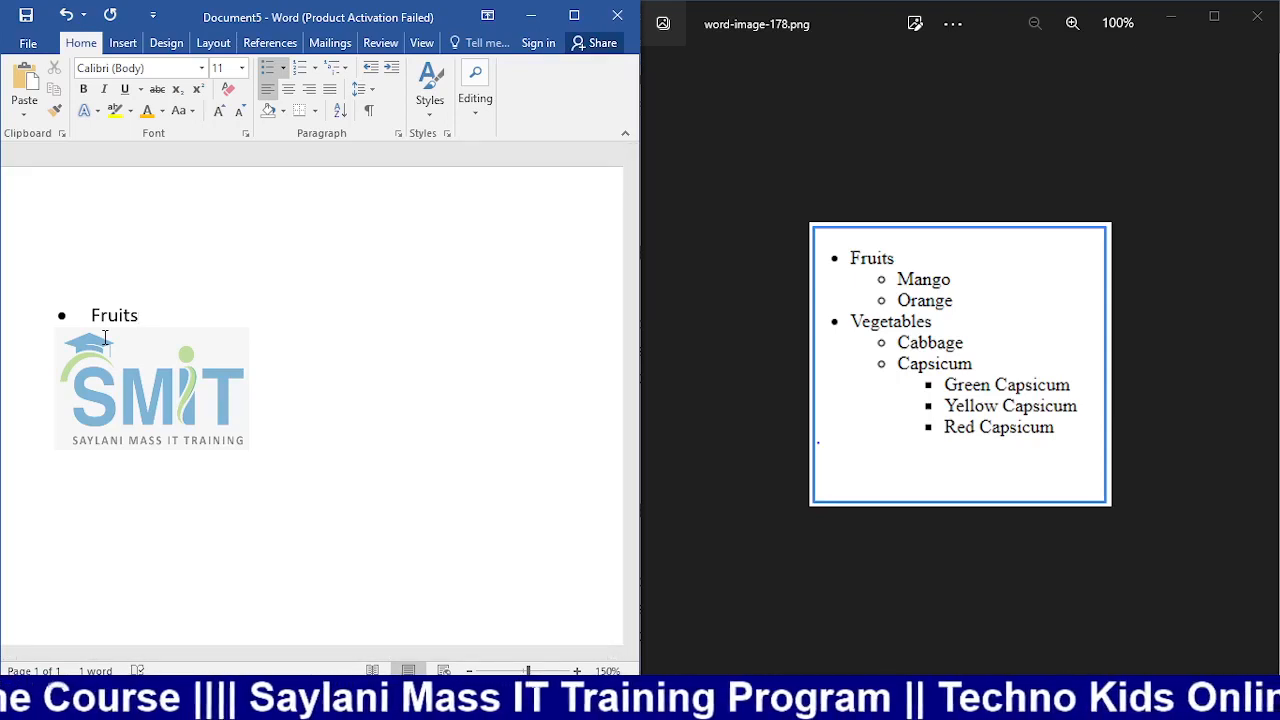
{"action": "key", "text": "Return"}
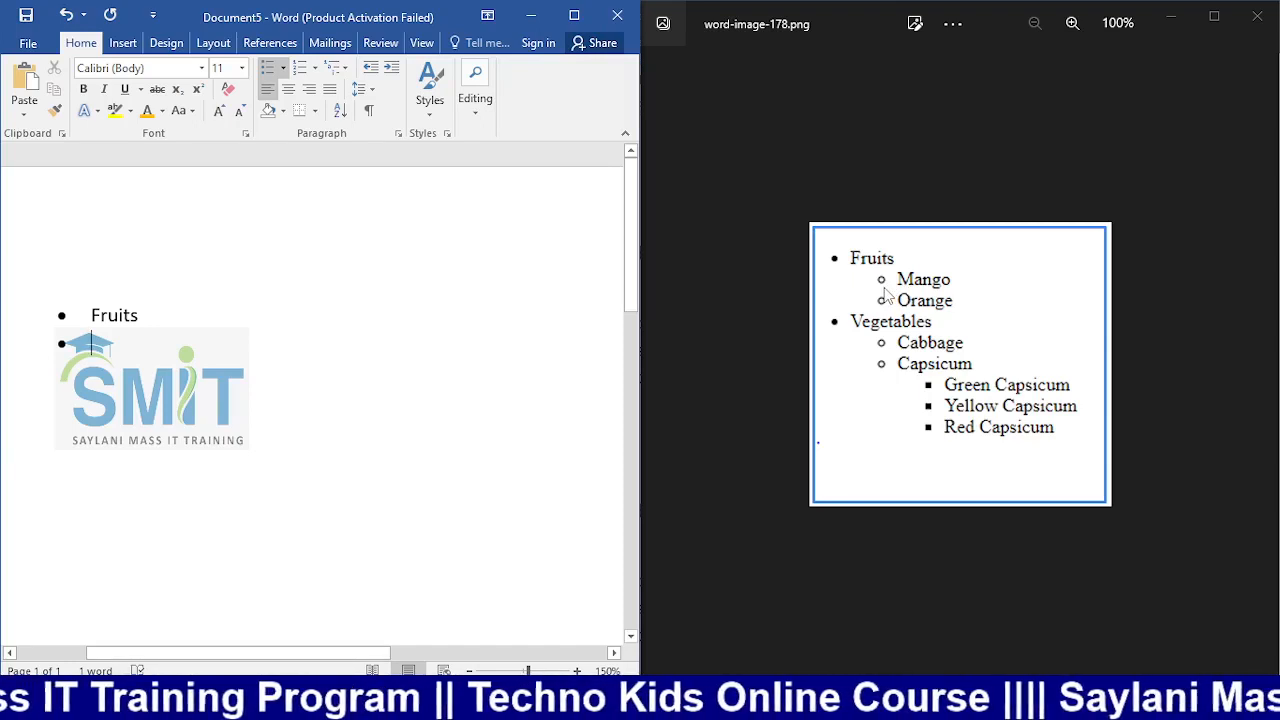
Step: Enter "Mamgo" as the second bullet item under Fruits and start a third item
{"action": "type", "text": "ma"}
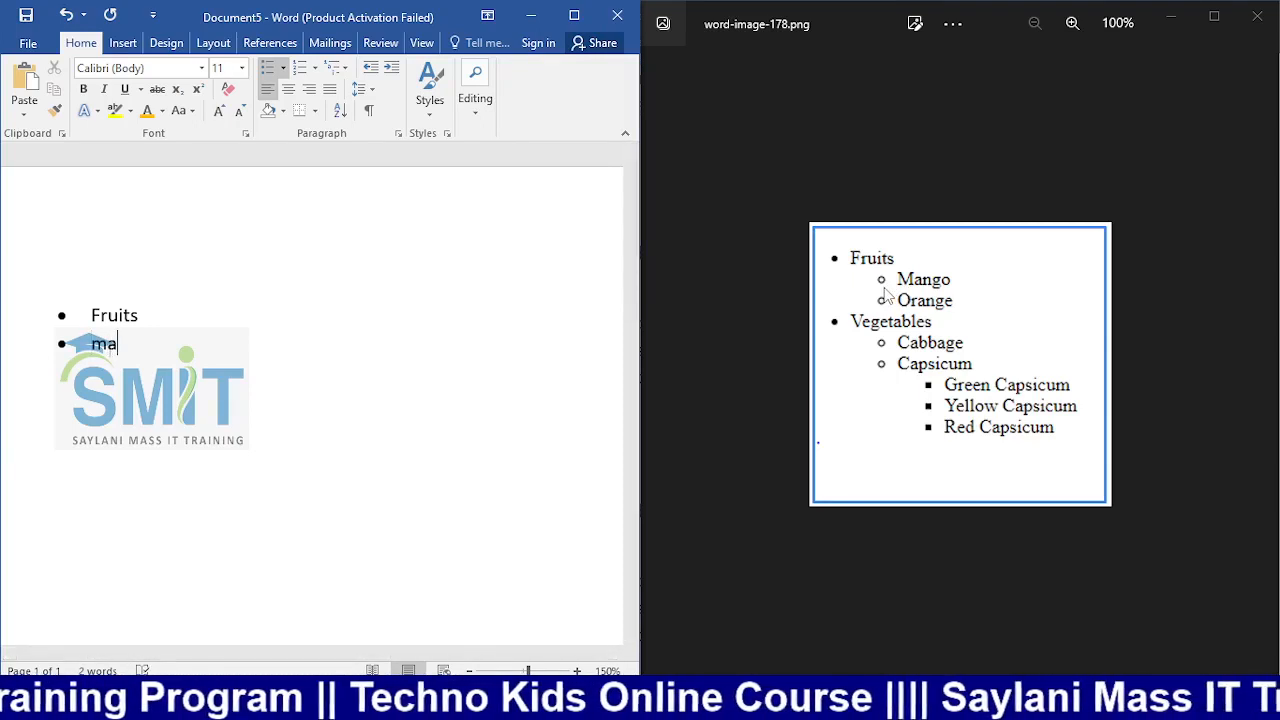
{"action": "key", "text": "BackSpace"}
{"action": "type", "text": "amg"}
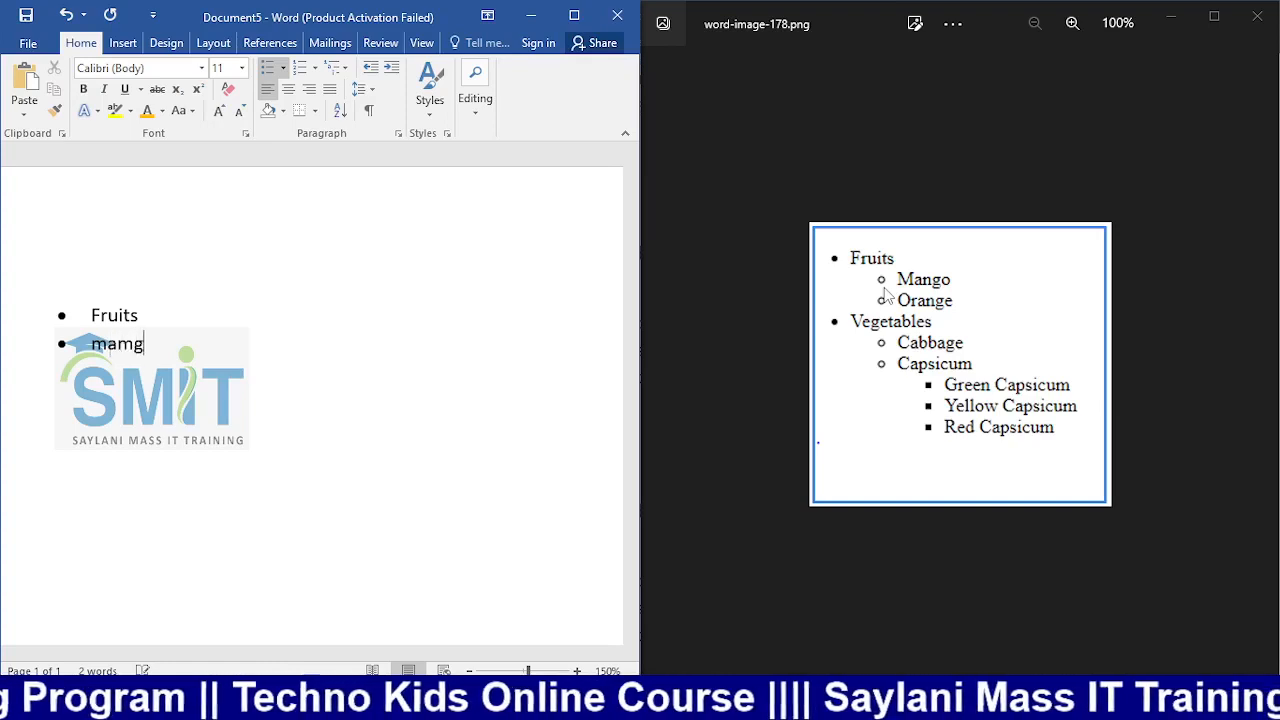
{"action": "type", "text": "o"}
{"action": "key", "text": "Return"}
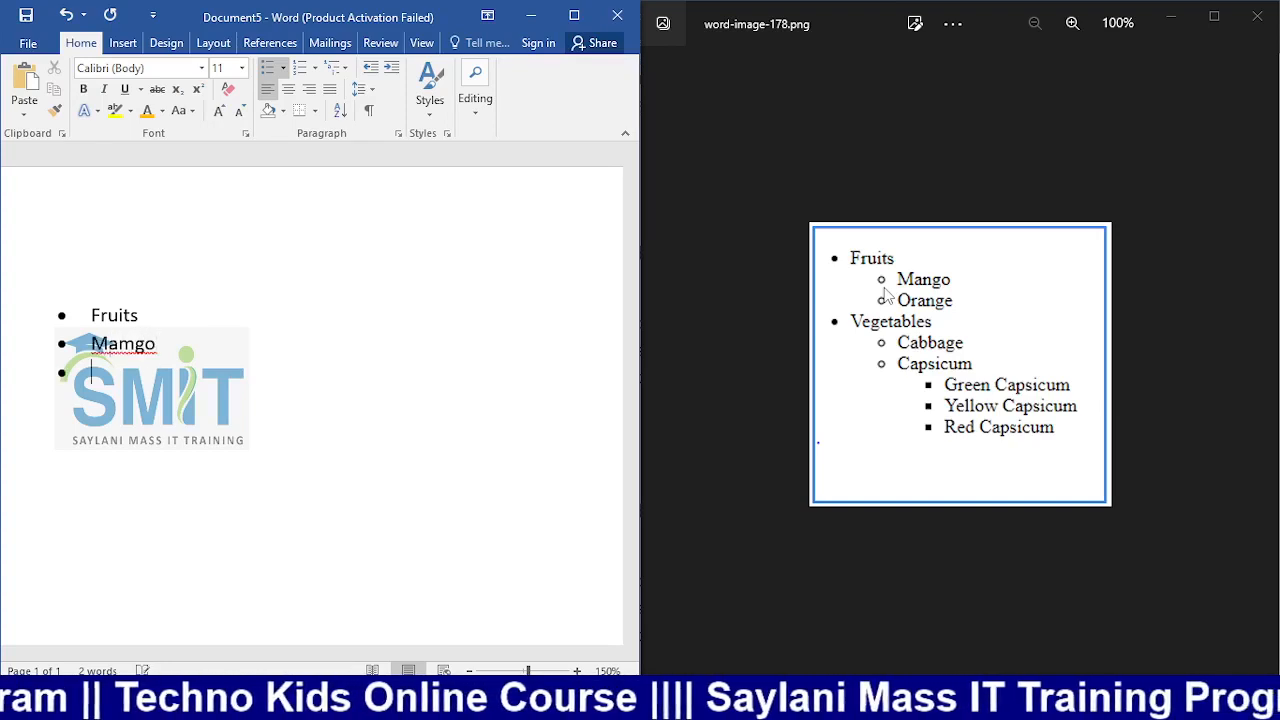
Step: Correct the spelling of the second bullet item to "Mango"
{"action": "key", "text": "Up"}
{"action": "key", "text": "Right"}
{"action": "key", "text": "Right"}
{"action": "key", "text": "Right"}
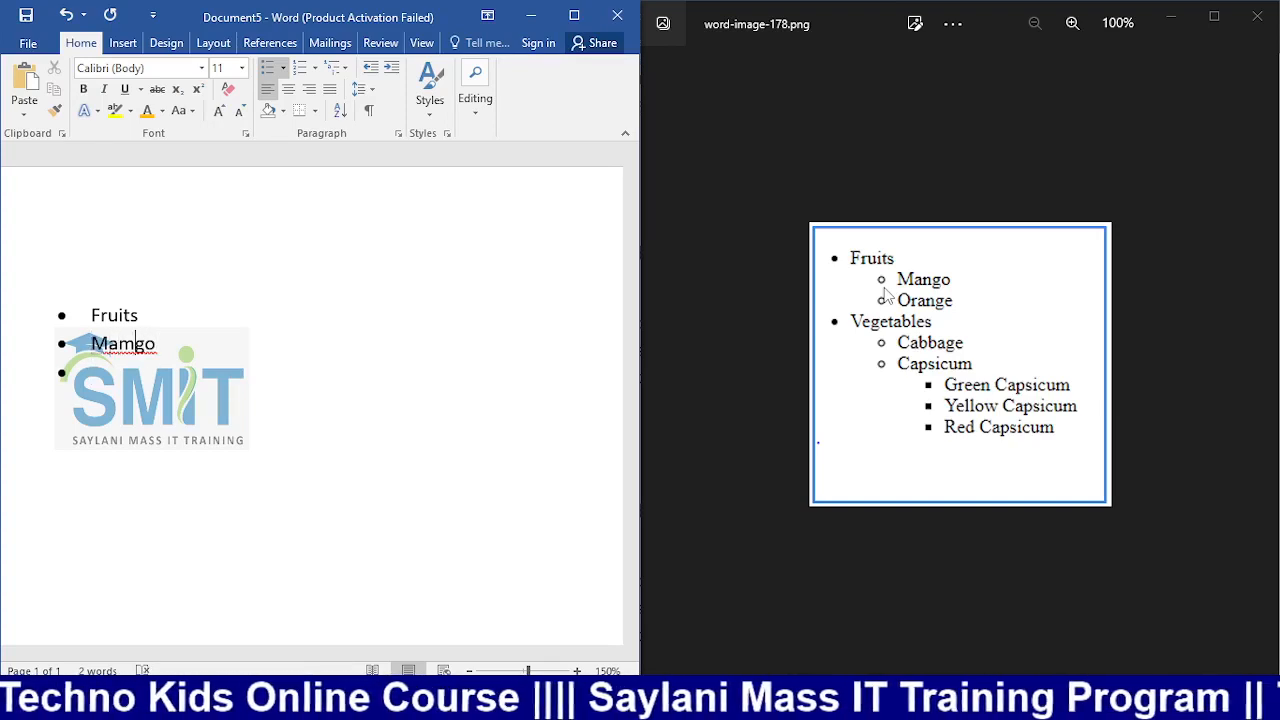
{"action": "key", "text": "BackSpace"}
{"action": "type", "text": "n"}
{"action": "key", "text": "Right"}
{"action": "key", "text": "Right"}
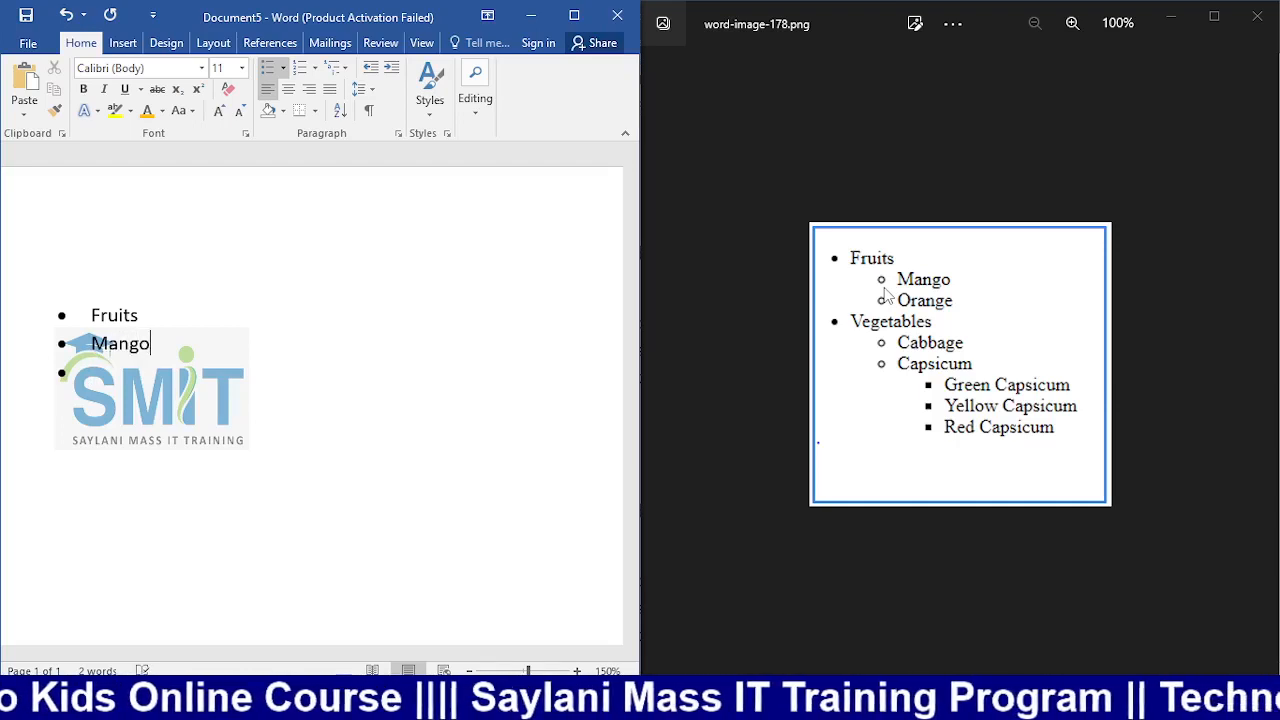
Step: Add "orange" and "vegetables" as further bullet items at the same level below Mango
{"action": "key", "text": "Return"}
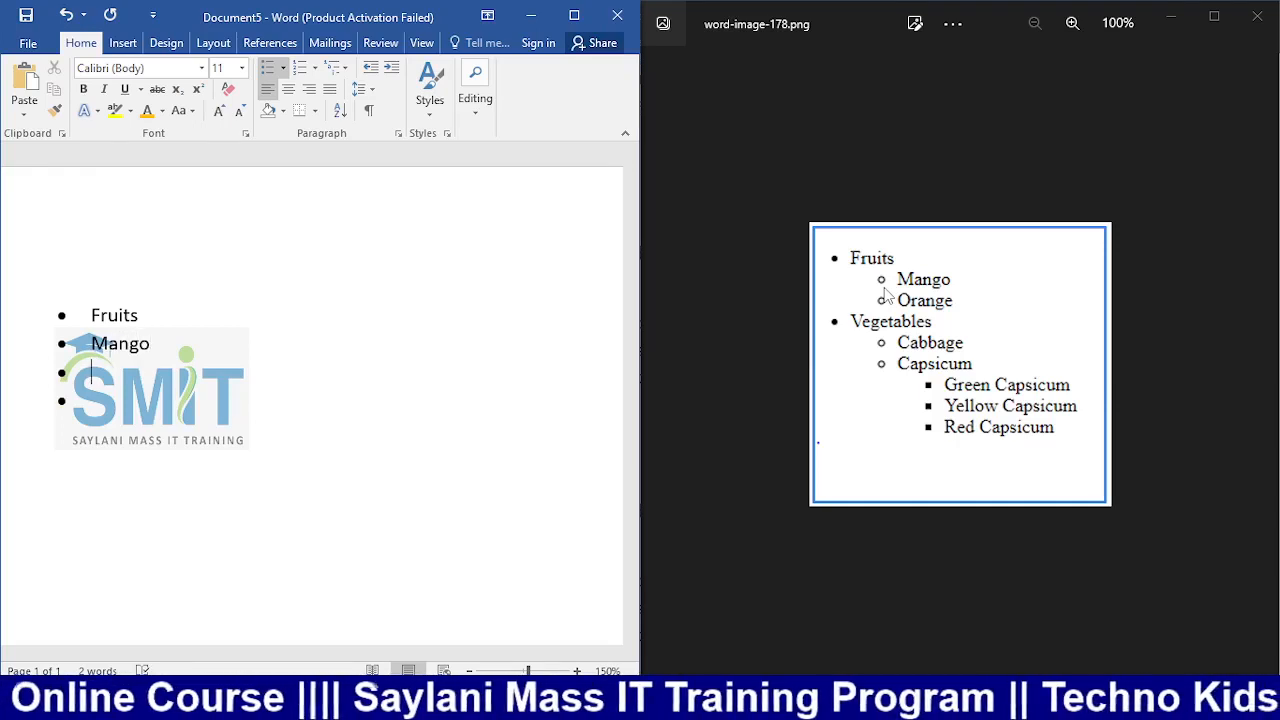
{"action": "type", "text": "ora"}
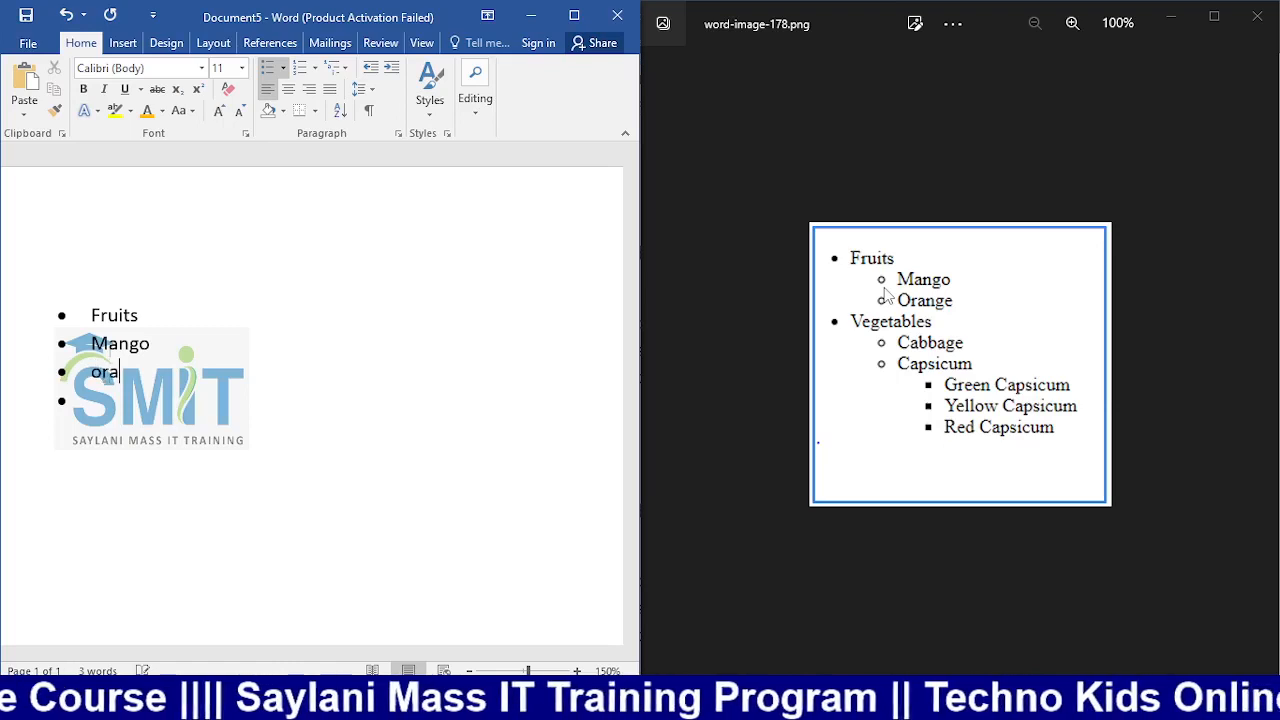
{"action": "type", "text": "nge"}
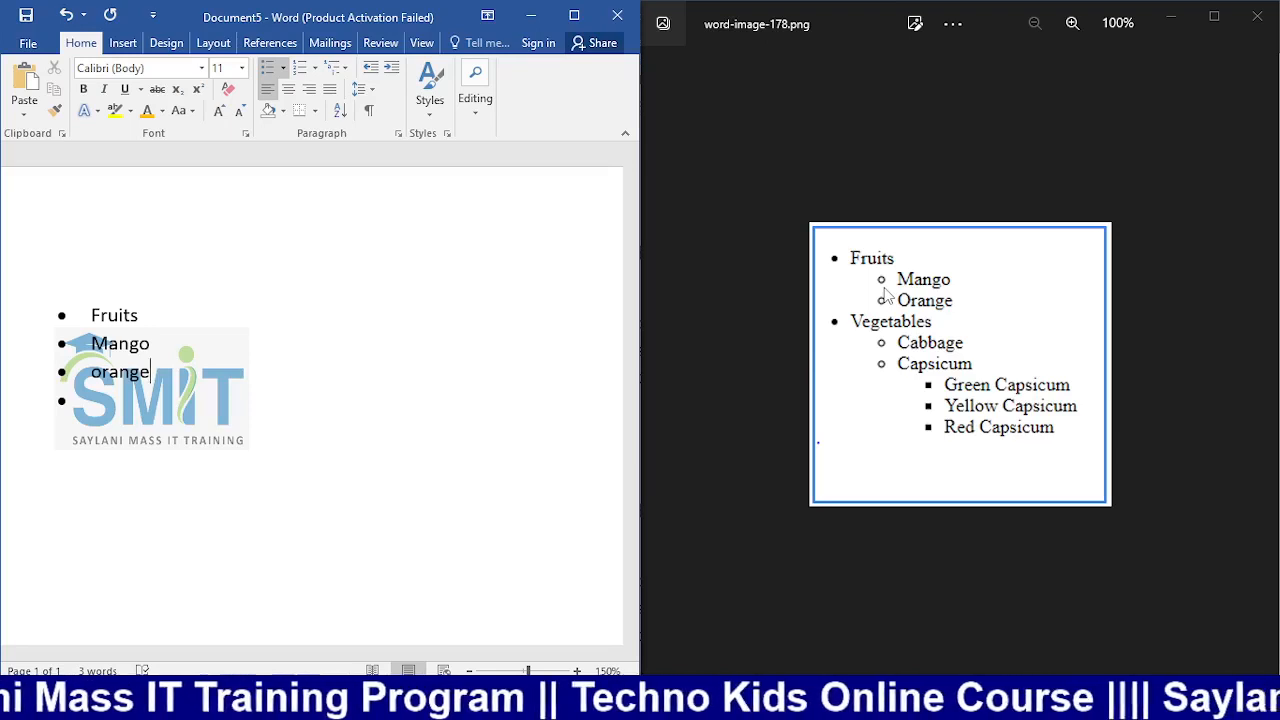
{"action": "key", "text": "Return"}
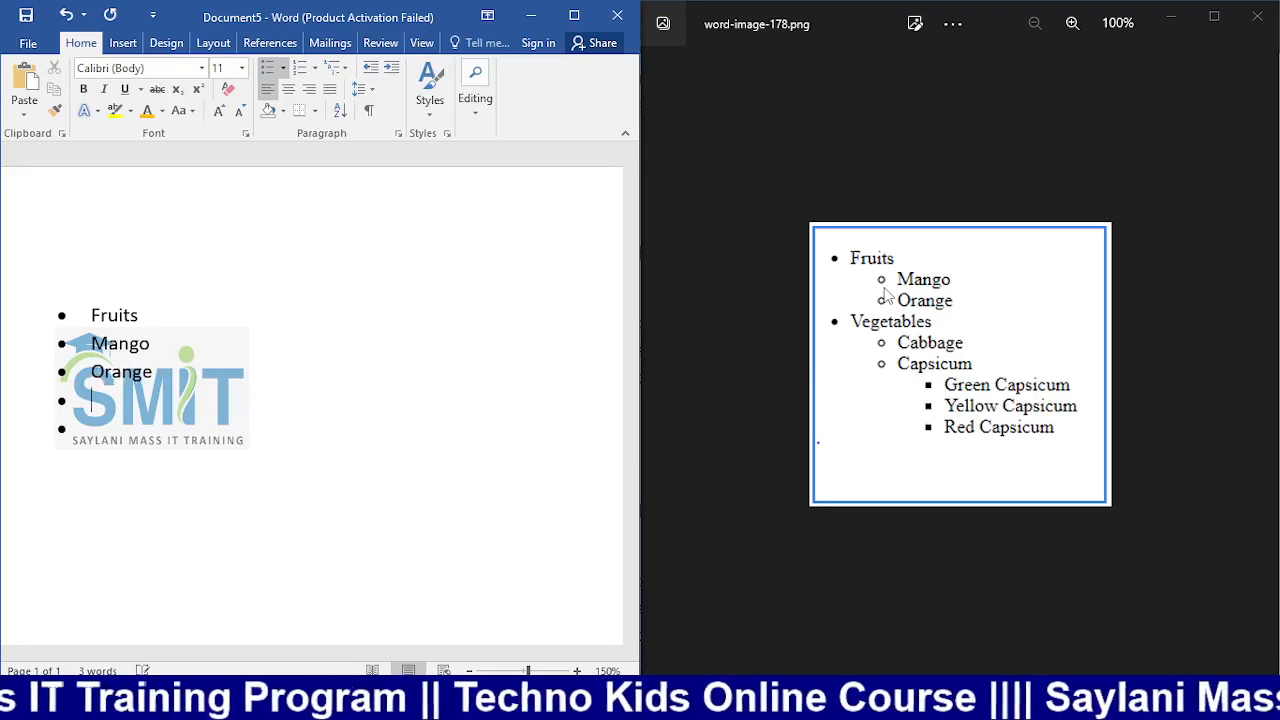
{"action": "type", "text": "ve"}
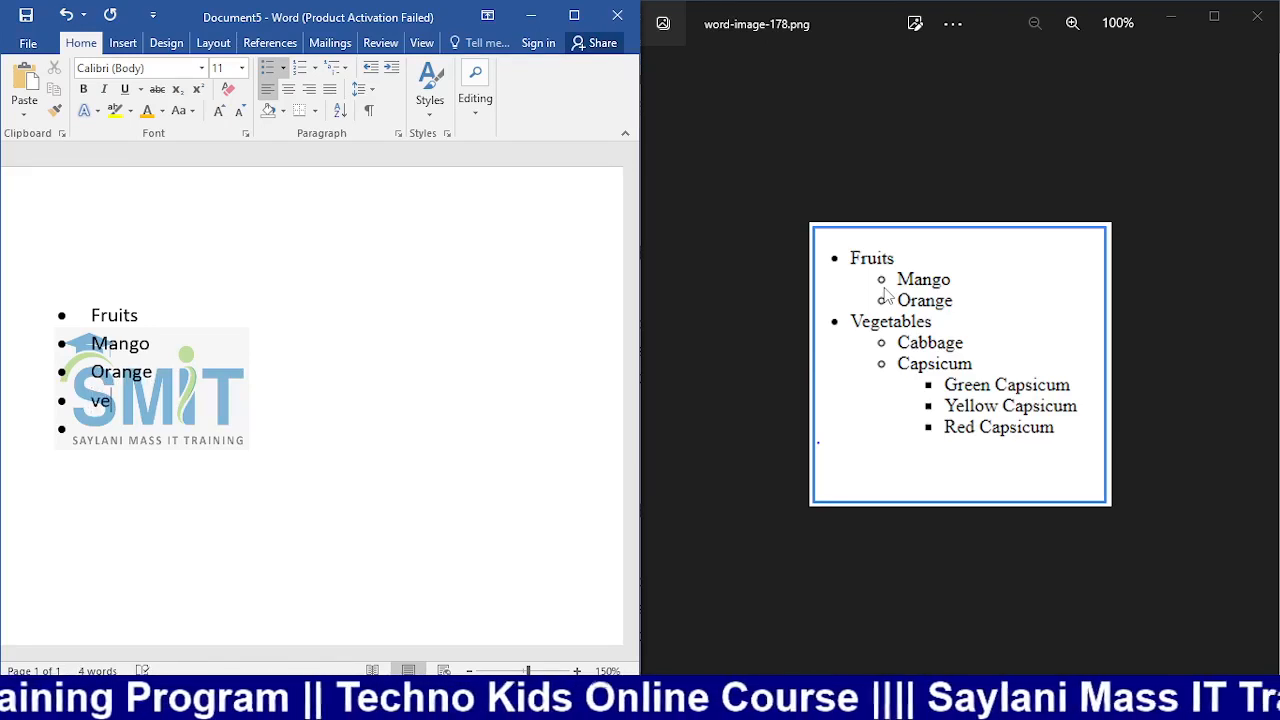
{"action": "type", "text": "getables"}
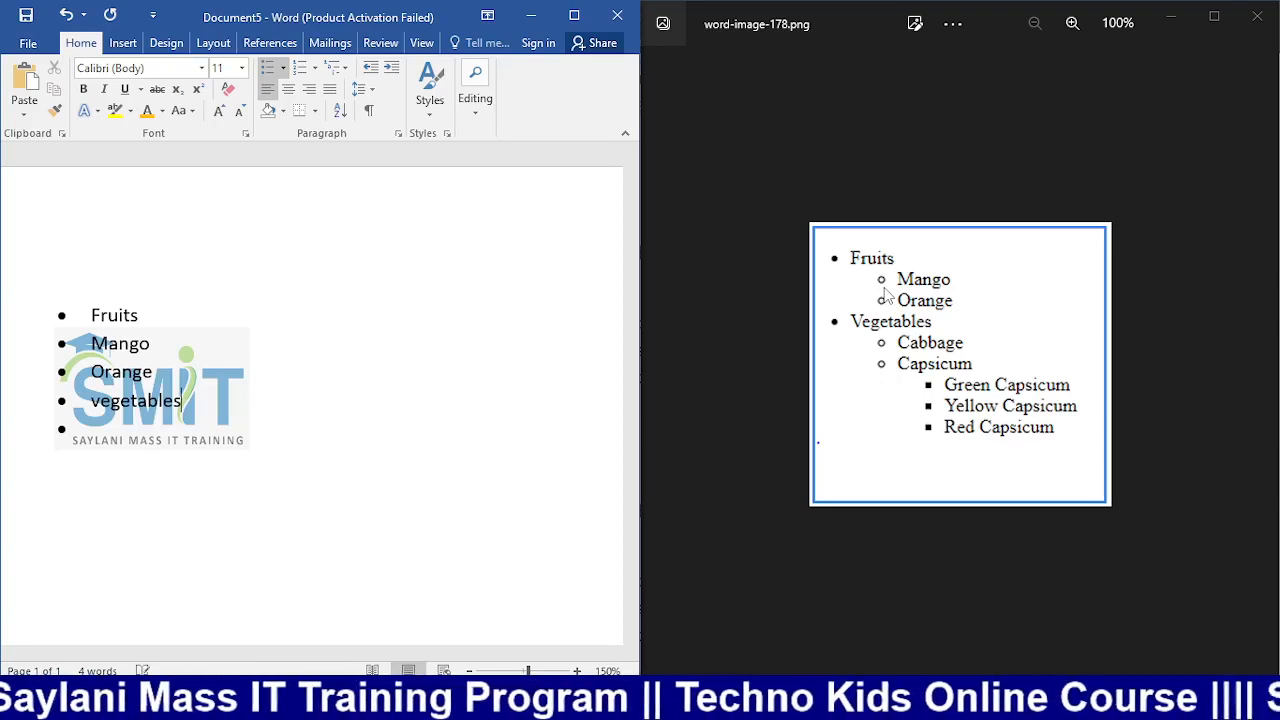
Step: Delete the text of the whole list, keeping only one empty bullet
{"action": "key", "text": "BackSpace"}
{"action": "key", "text": "BackSpace"}
{"action": "key", "text": "BackSpace"}
{"action": "key", "text": "BackSpace"}
{"action": "key", "text": "BackSpace"}
{"action": "key", "text": "BackSpace"}
{"action": "key", "text": "BackSpace"}
{"action": "key", "text": "BackSpace"}
{"action": "key", "text": "BackSpace"}
{"action": "key", "text": "BackSpace"}
{"action": "key", "text": "BackSpace"}
{"action": "key", "text": "BackSpace"}
{"action": "key", "text": "BackSpace"}
{"action": "key", "text": "BackSpace"}
{"action": "key", "text": "BackSpace"}
{"action": "key", "text": "BackSpace"}
{"action": "key", "text": "BackSpace"}
{"action": "key", "text": "BackSpace"}
{"action": "key", "text": "BackSpace"}
{"action": "key", "text": "BackSpace"}
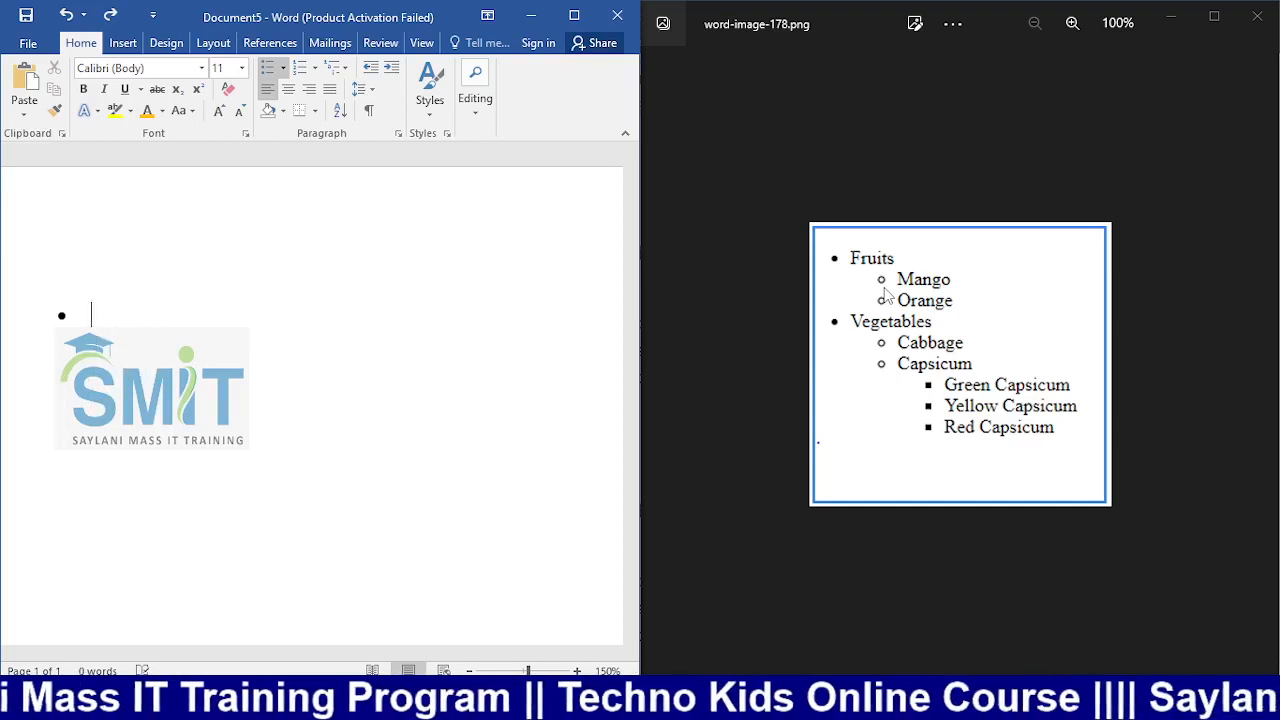
Step: Enter "Fruits" and "mamgo" as same-level bullet items and start a third item
{"action": "type", "text": "Fruits"}
{"action": "key", "text": "Return"}
{"action": "type", "text": "mamgo"}
{"action": "key", "text": "Return"}
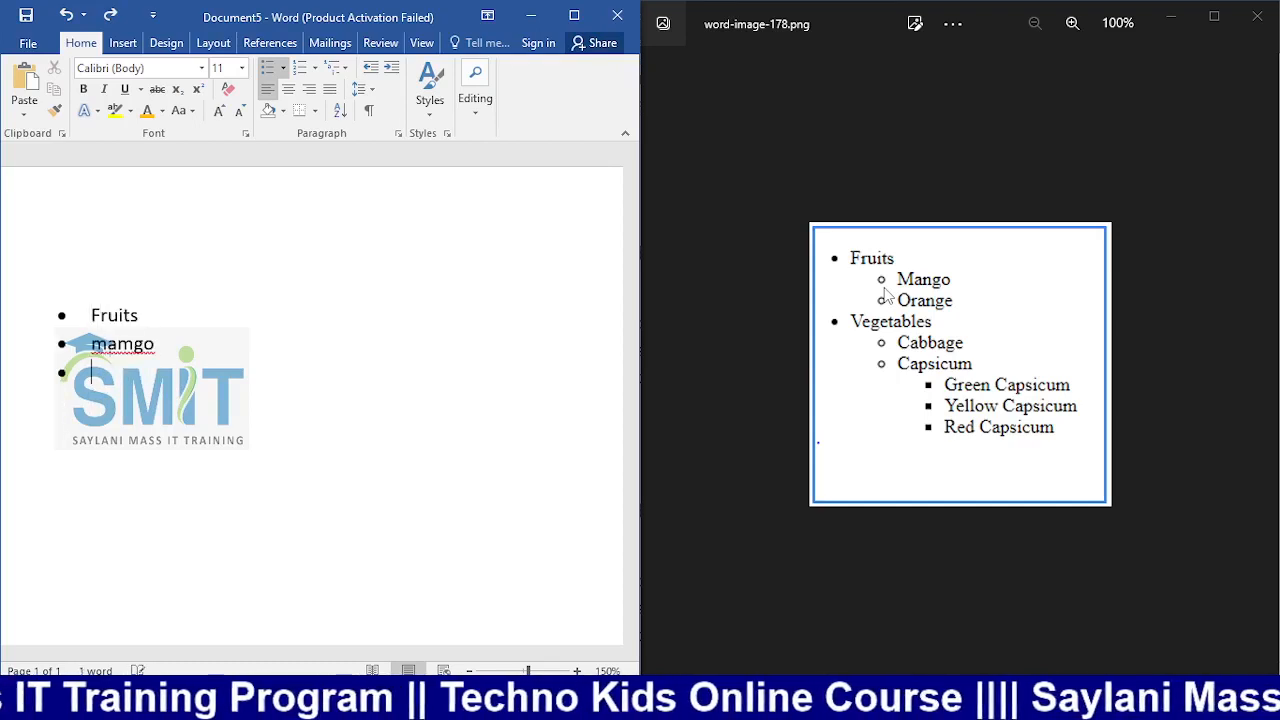
Step: Delete the items below the first bullet, re-enter "Fruits" as the first item and start a second bullet
{"action": "key", "text": "BackSpace"}
{"action": "key", "text": "BackSpace"}
{"action": "key", "text": "BackSpace"}
{"action": "key", "text": "BackSpace"}
{"action": "key", "text": "BackSpace"}
{"action": "key", "text": "BackSpace"}
{"action": "key", "text": "BackSpace"}
{"action": "key", "text": "BackSpace"}
{"action": "key", "text": "BackSpace"}
{"action": "key", "text": "BackSpace"}
{"action": "key", "text": "BackSpace"}
{"action": "key", "text": "BackSpace"}
{"action": "key", "text": "BackSpace"}
{"action": "key", "text": "BackSpace"}
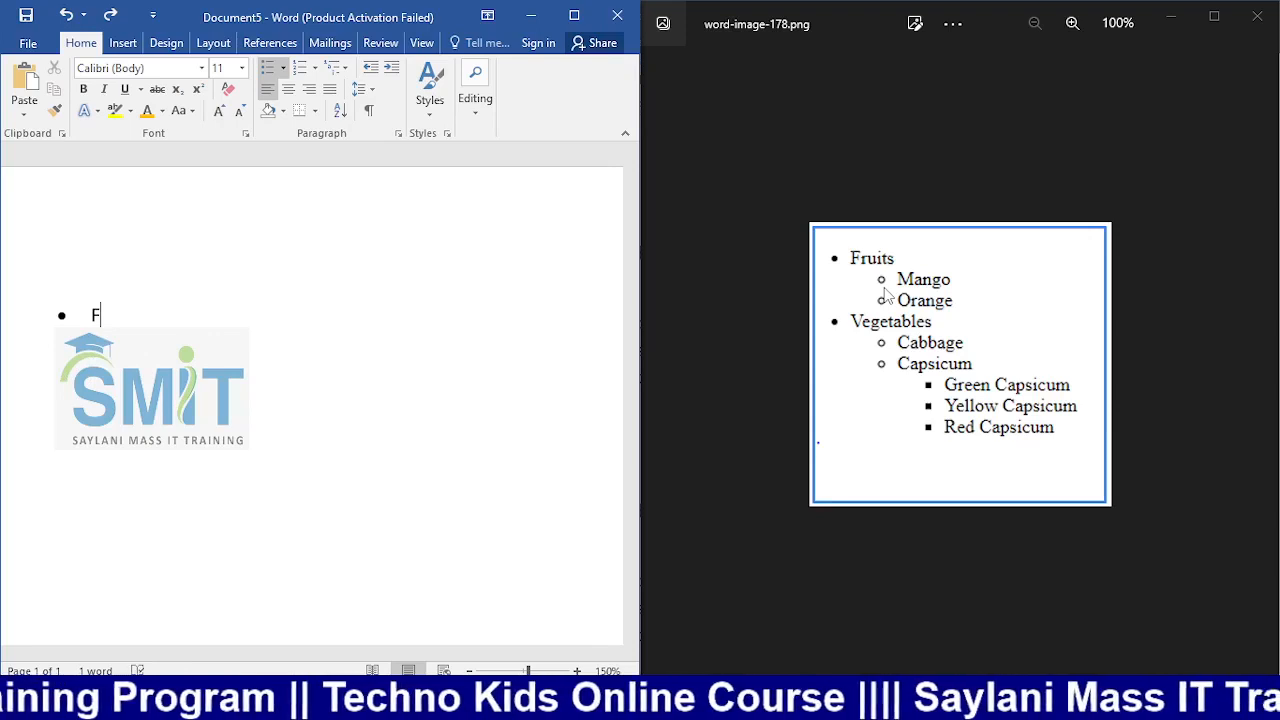
{"action": "type", "text": "ruit"}
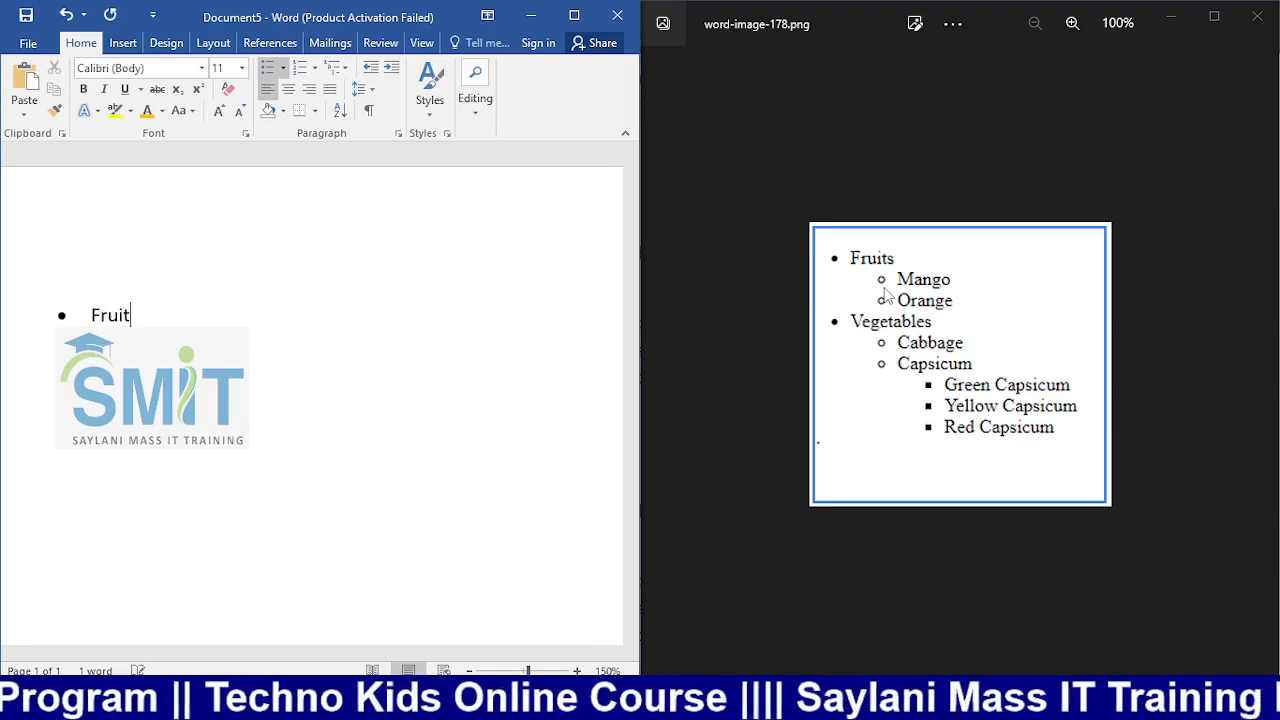
{"action": "type", "text": "s"}
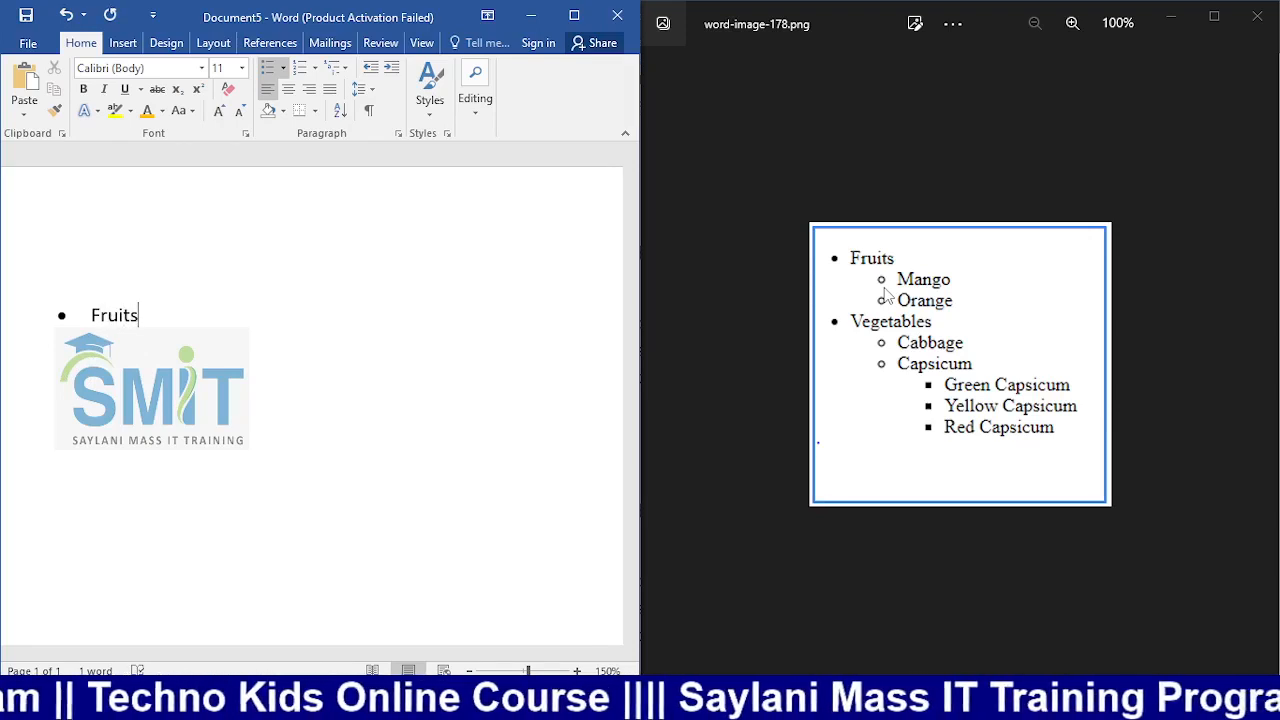
{"action": "key", "text": "Return"}
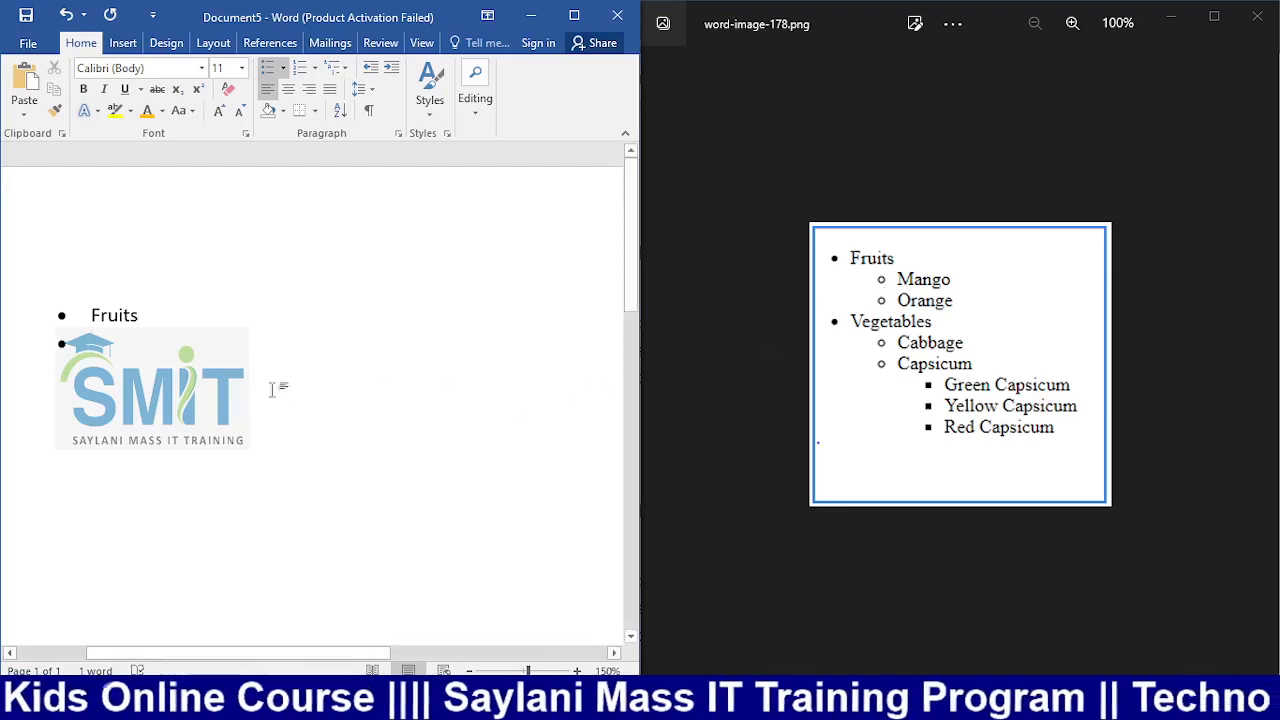
Step: Switch to OBS and activate the Camera scene
{"action": "key", "text": "alt+Tab"}
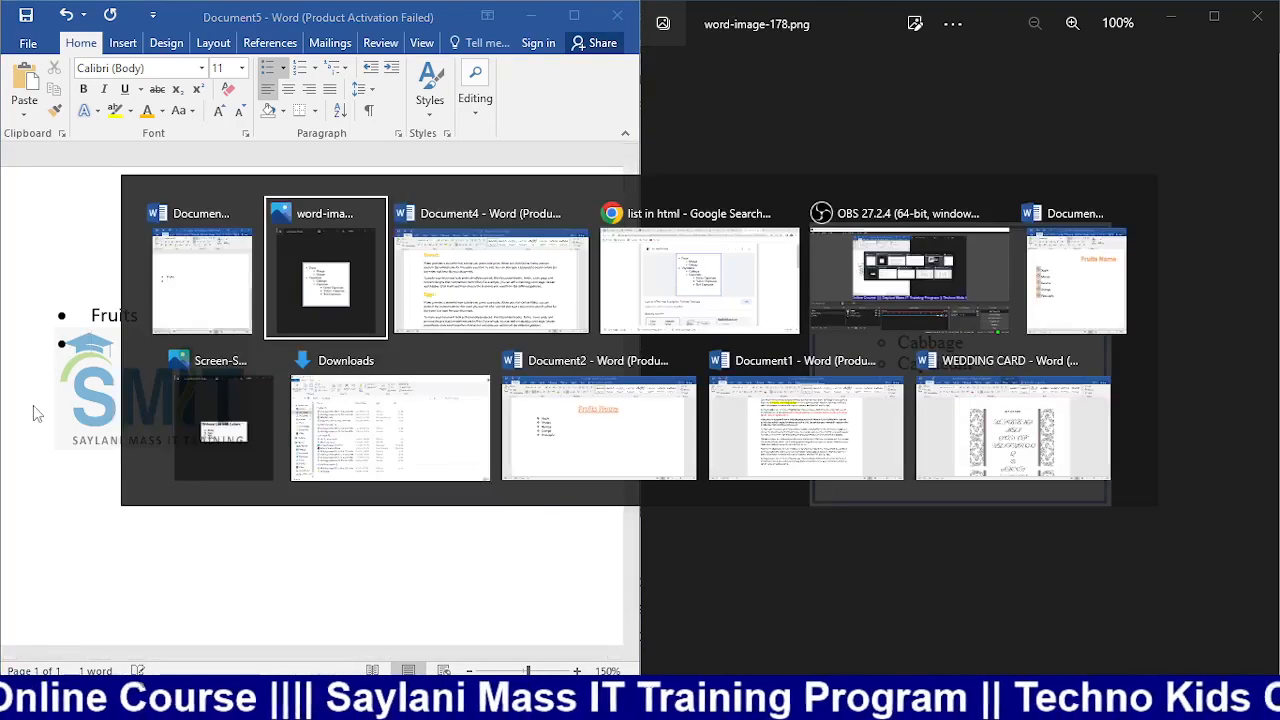
{"action": "key", "text": "alt+Tab"}
{"action": "key", "text": "alt+Tab"}
{"action": "key", "text": "alt+Tab"}
{"action": "left_click", "coordinate": [40, 572]}
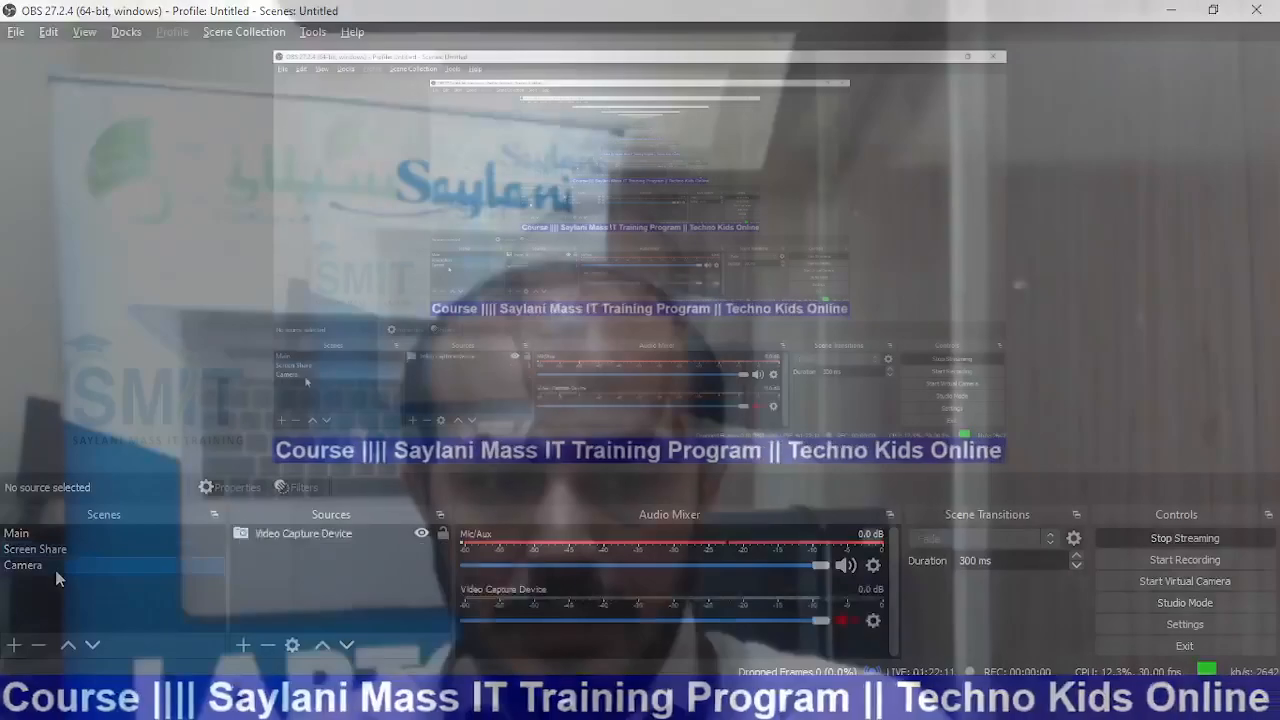
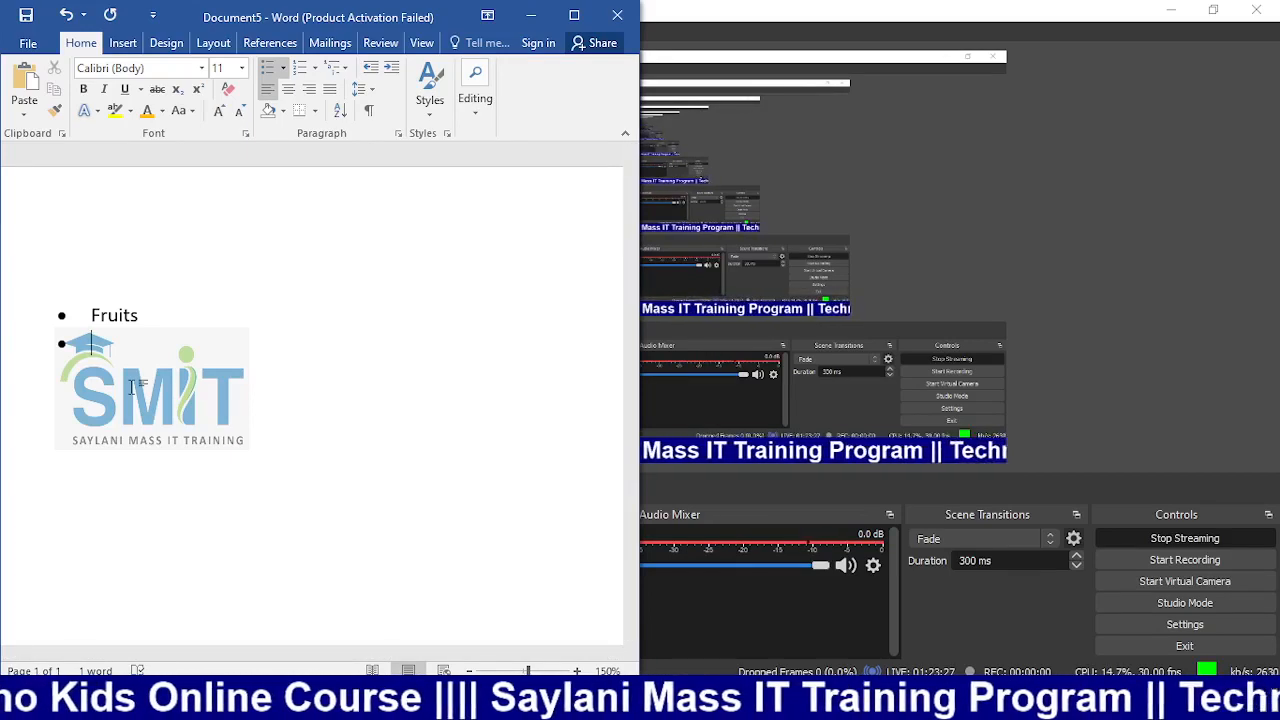
Step: Bring the word-image-178.png window back beside Word and place the cursor in the empty second bullet
{"action": "key", "text": "alt+Tab"}
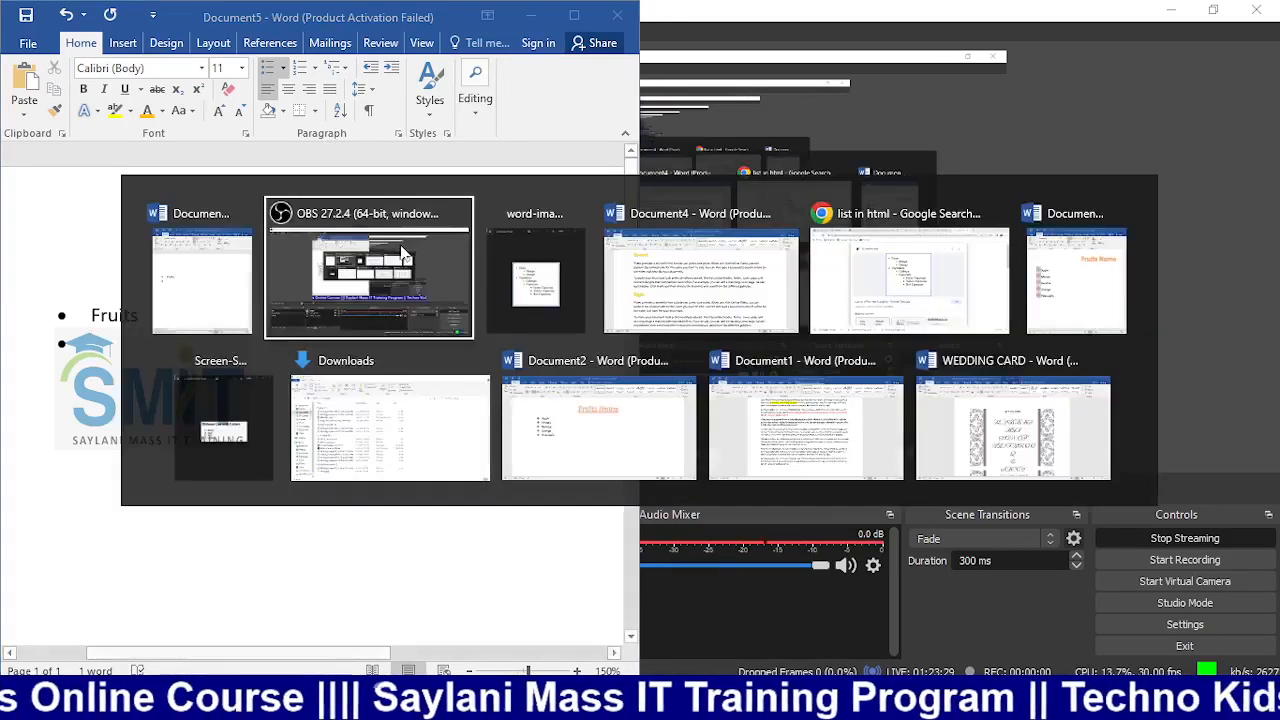
{"action": "key", "text": "alt+Tab"}
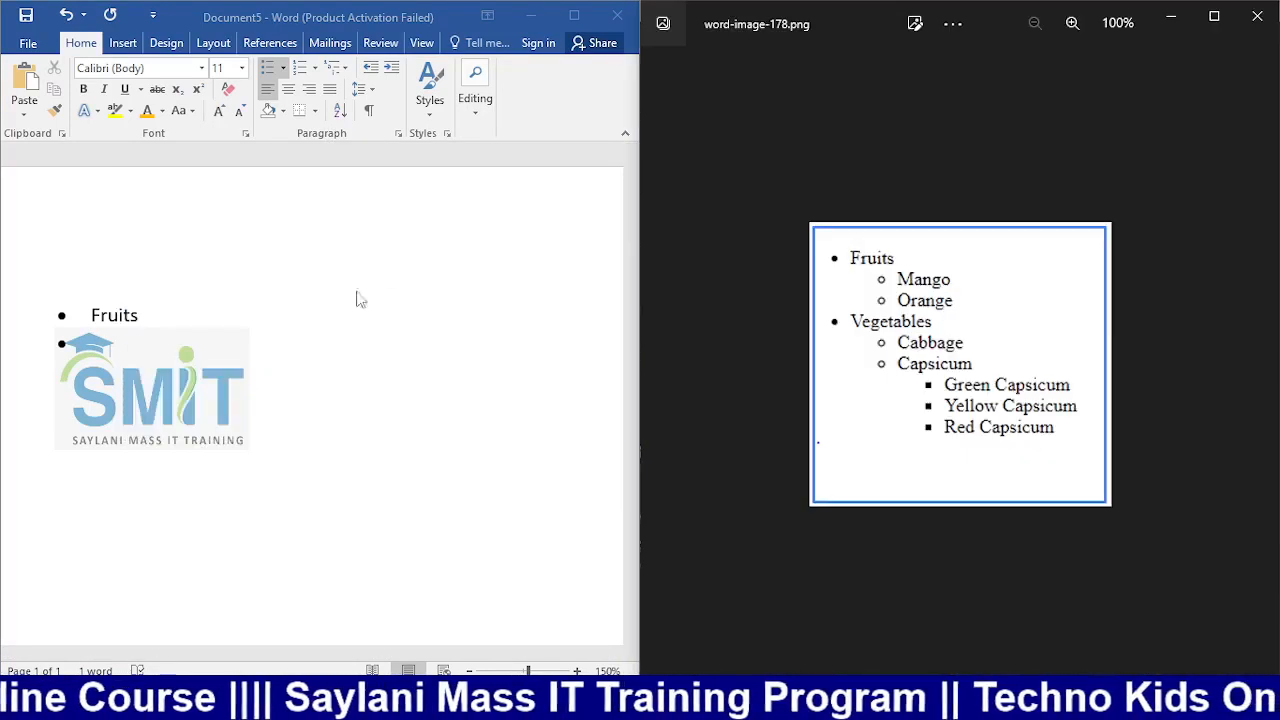
{"action": "left_click", "coordinate": [116, 349]}
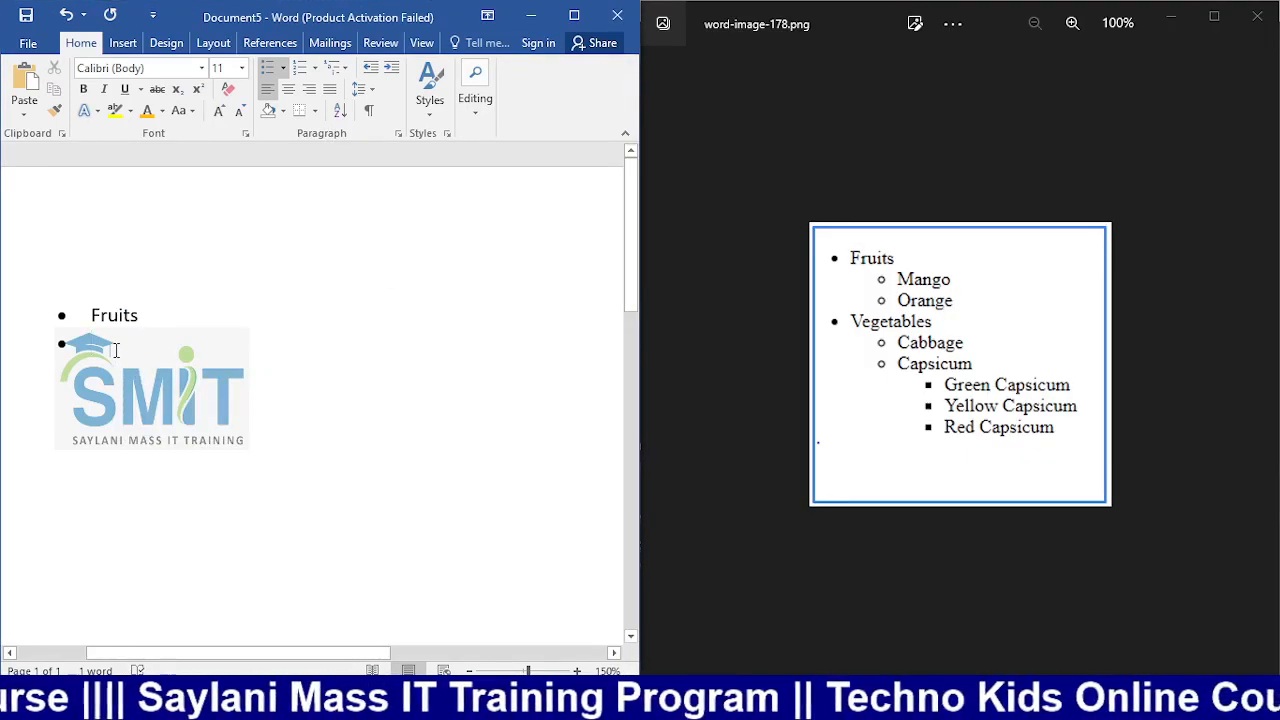
Step: Demote the empty bullet below Fruits to a hollow-circle sub-item, and remove that line again
{"action": "key", "text": "Tab"}
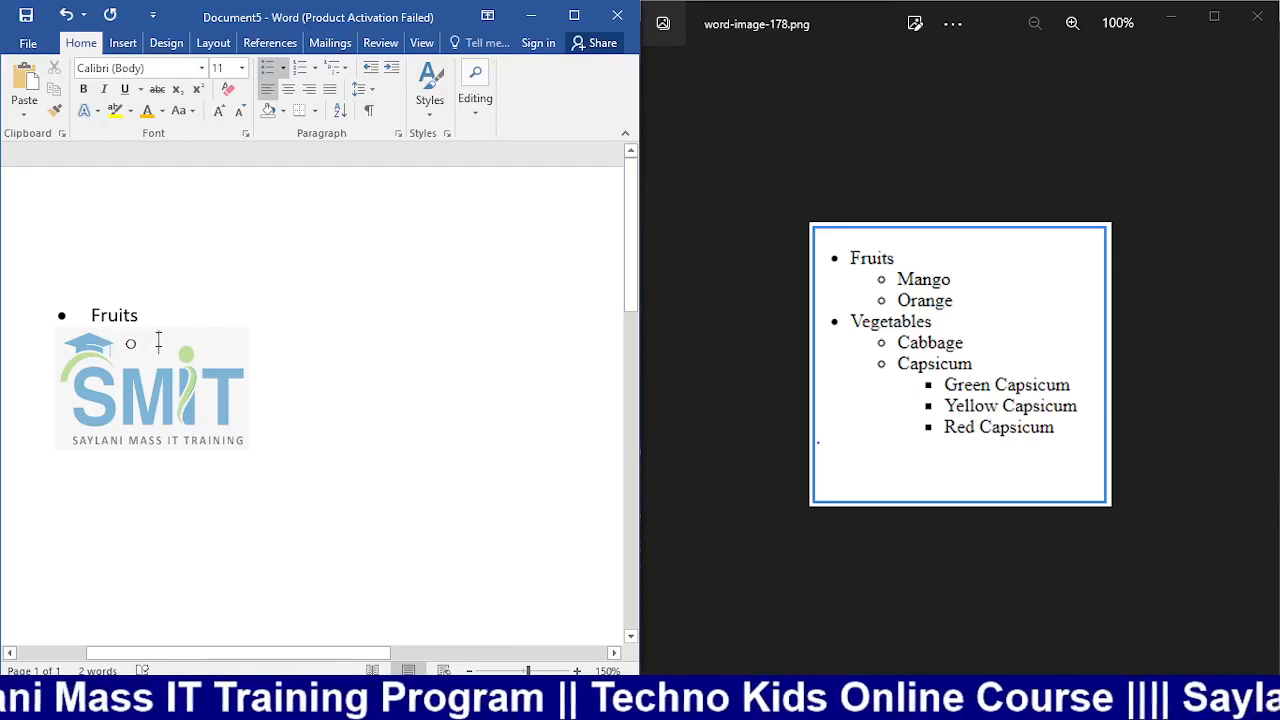
{"action": "key", "text": "BackSpace"}
{"action": "key", "text": "BackSpace"}
{"action": "key", "text": "BackSpace"}
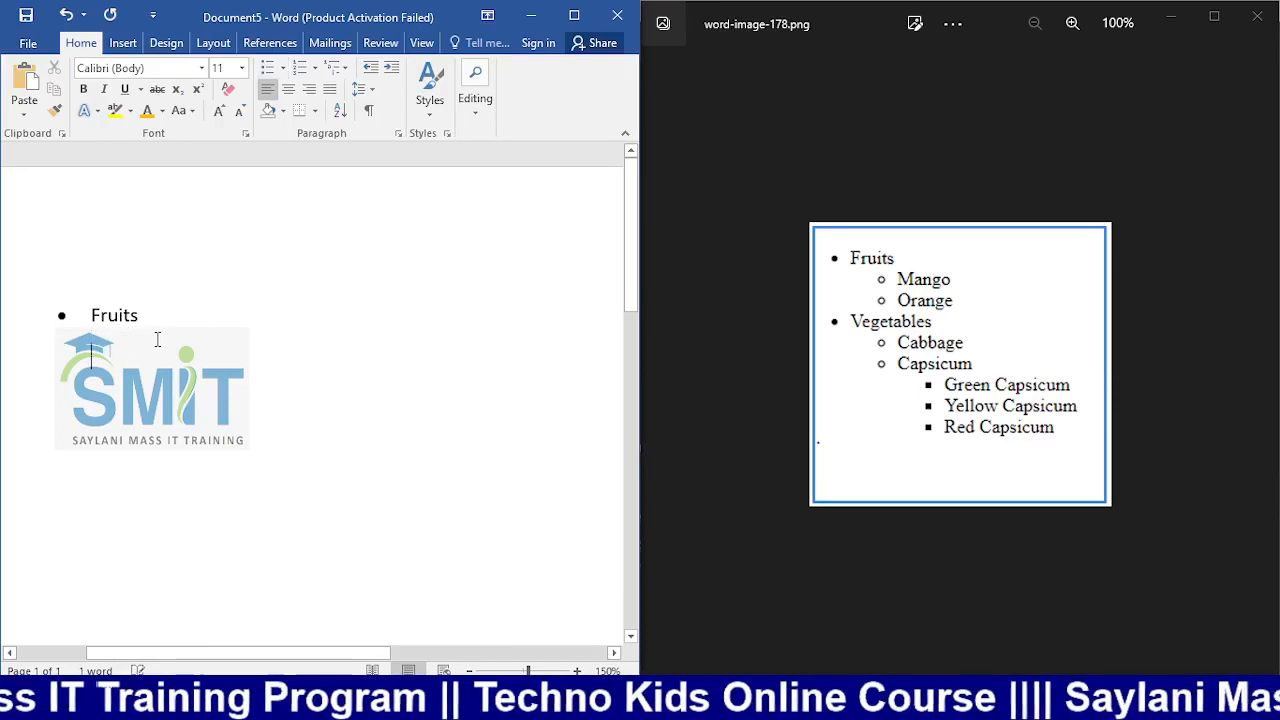
{"action": "key", "text": "BackSpace"}
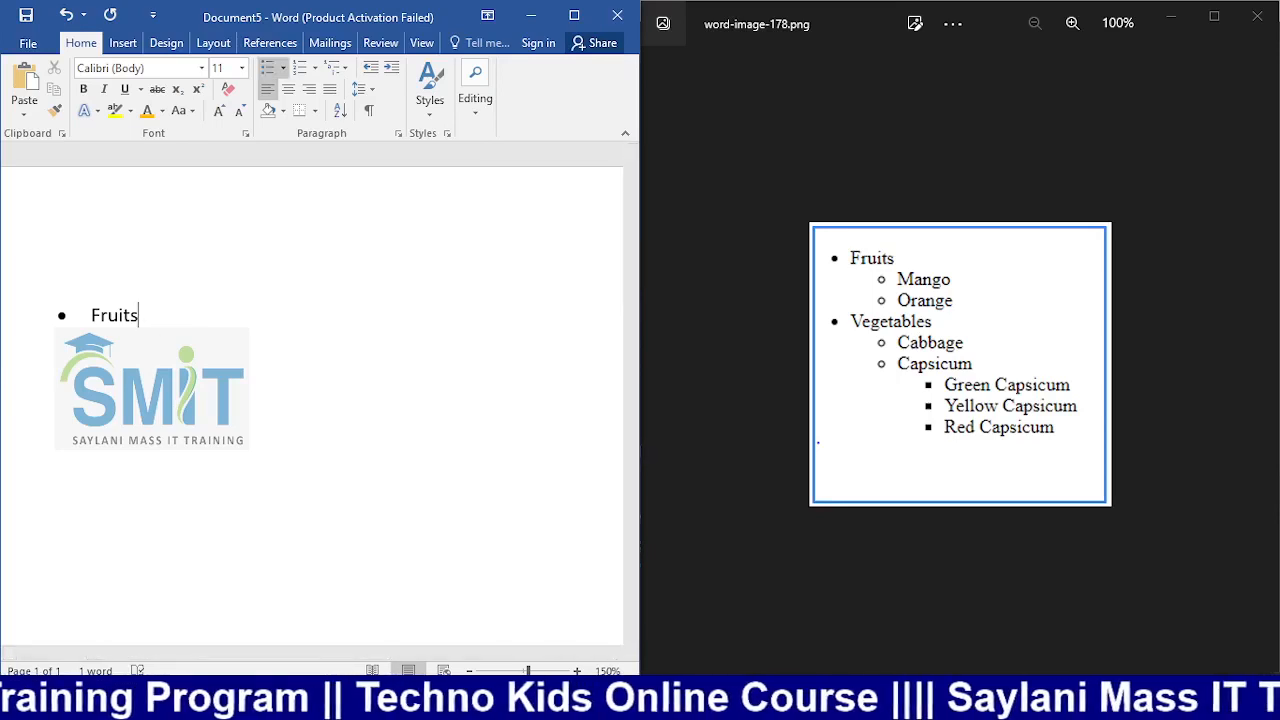
Step: Add "Mango" and "Orange" as hollow-circle sub-items under Fruits and start a third sub-item
{"action": "key", "text": "Return"}
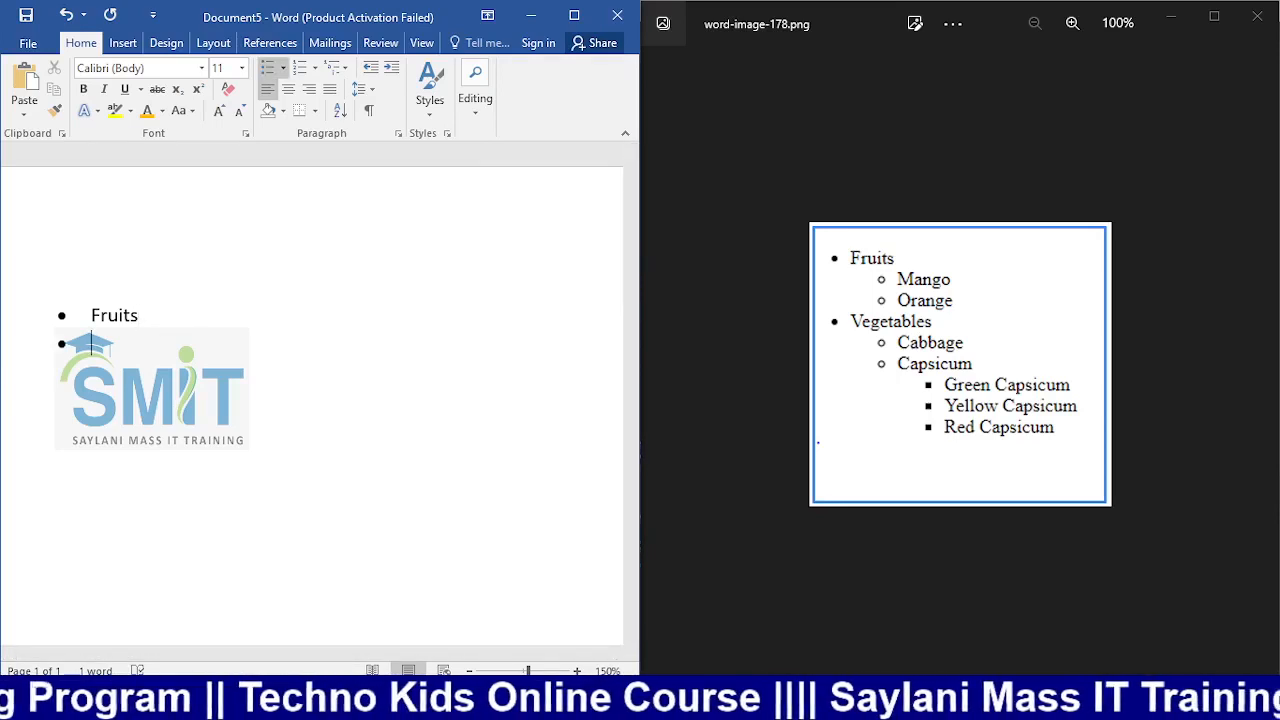
{"action": "key", "text": "Tab"}
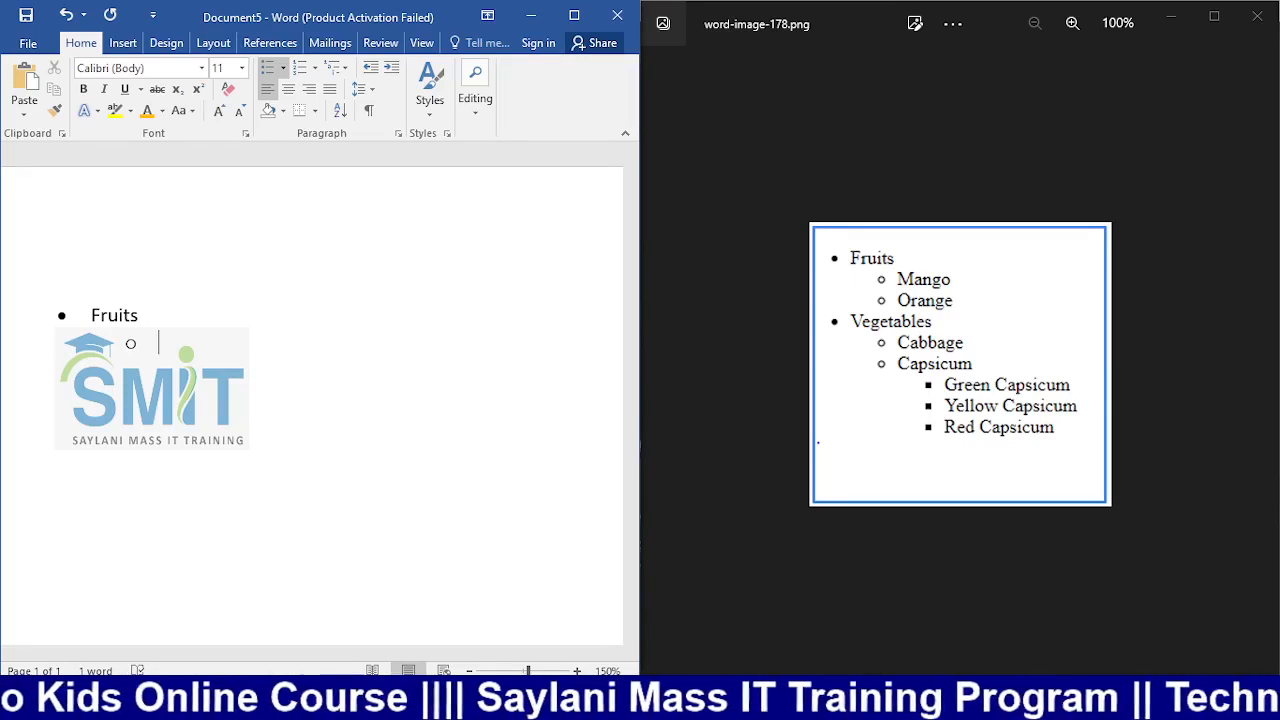
{"action": "type", "text": "mango"}
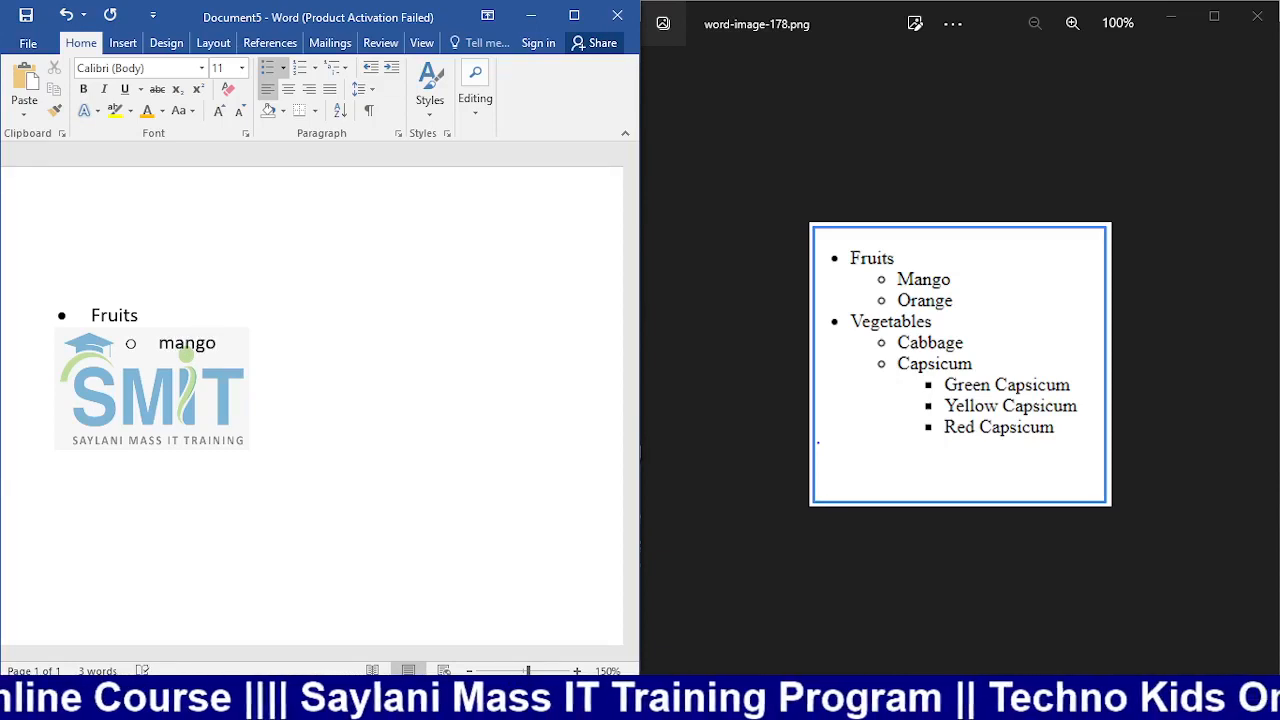
{"action": "key", "text": "Return"}
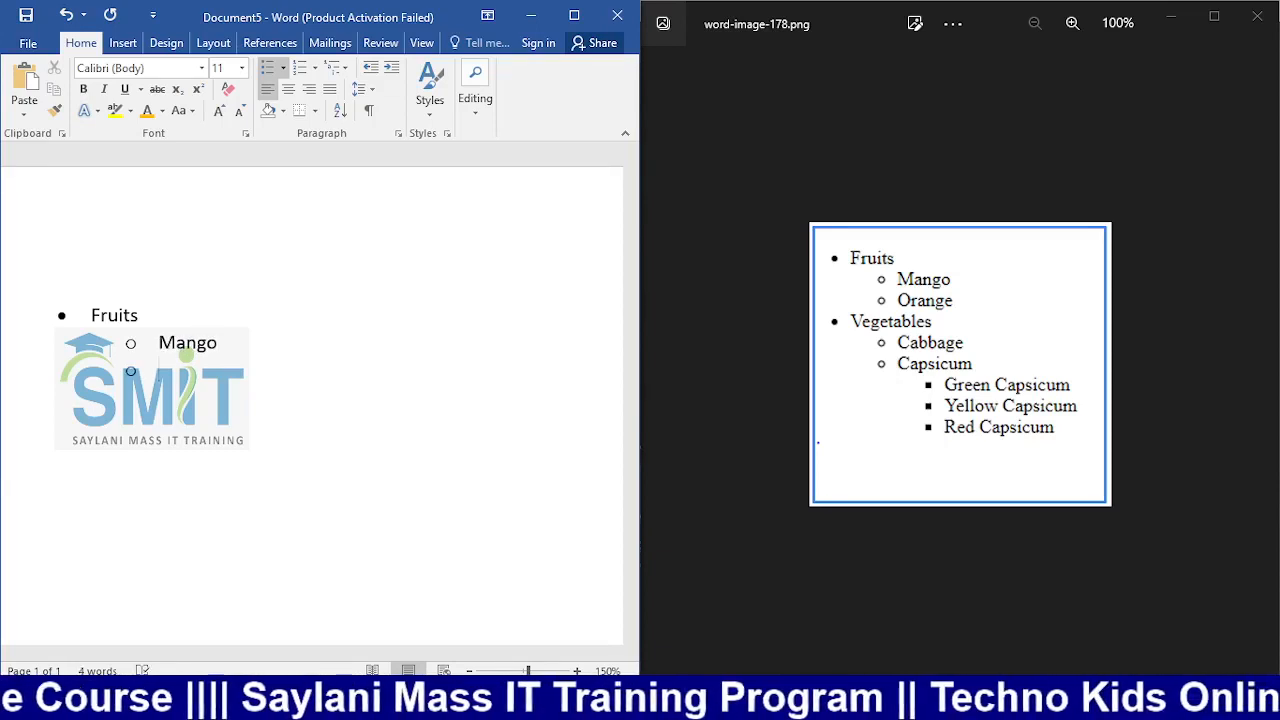
{"action": "type", "text": "o"}
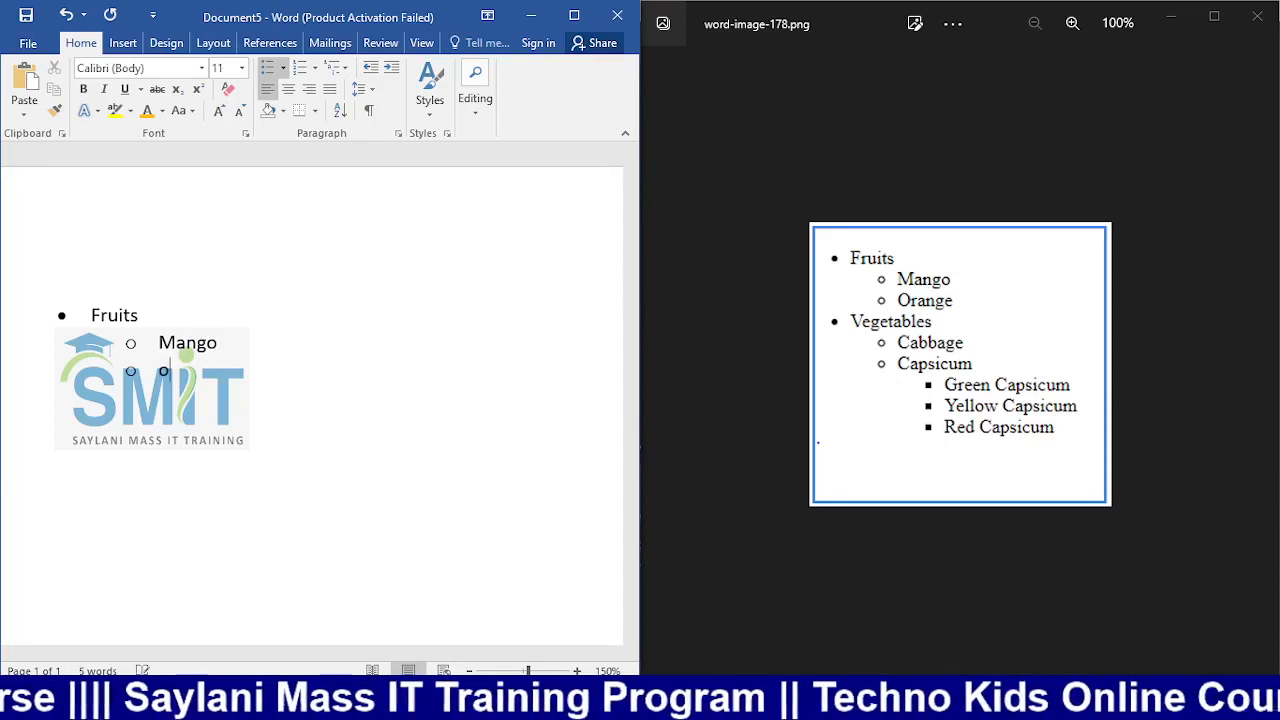
{"action": "type", "text": "range"}
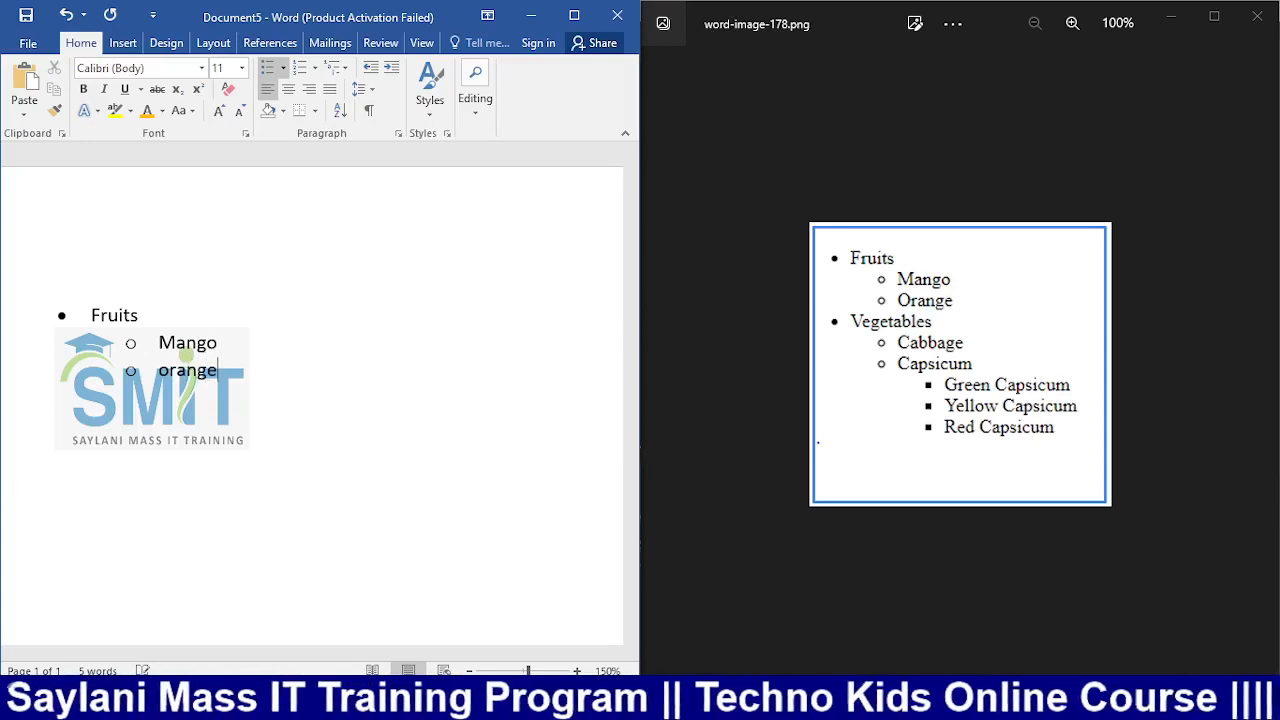
{"action": "key", "text": "Return"}
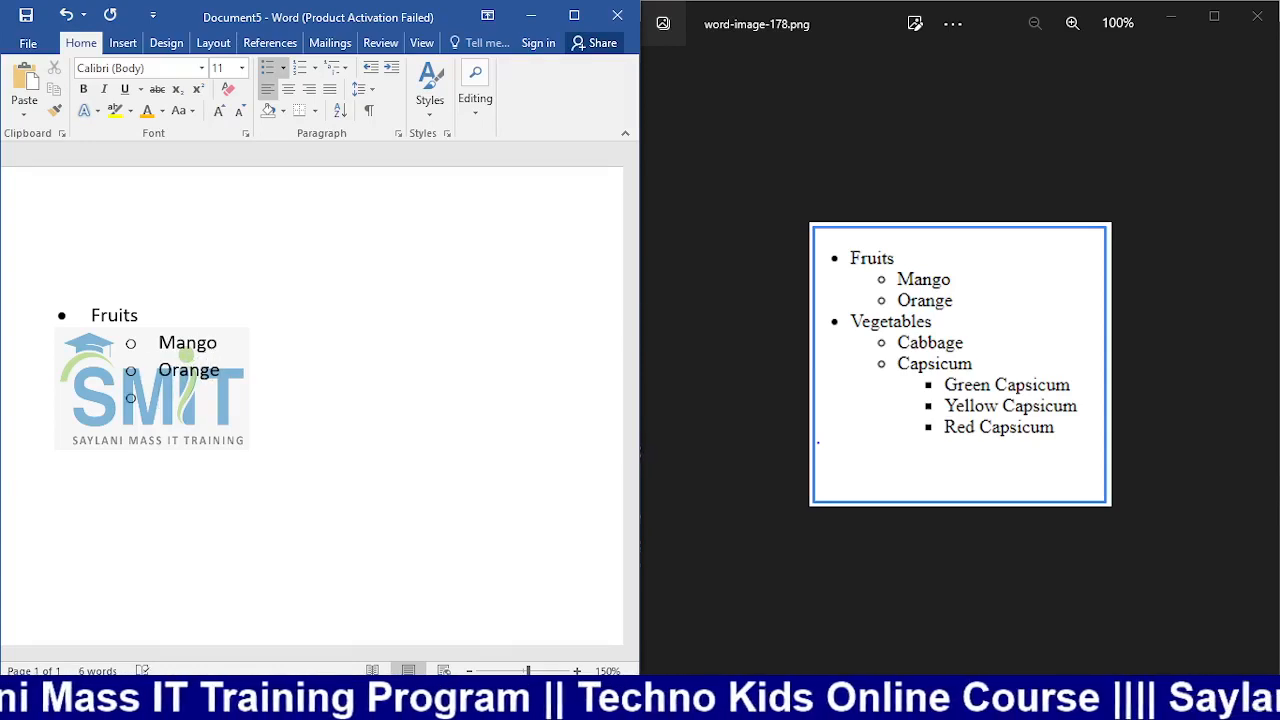
Step: Try "vegetables" as the third sub-item below Orange and clear its text again
{"action": "type", "text": "ve"}
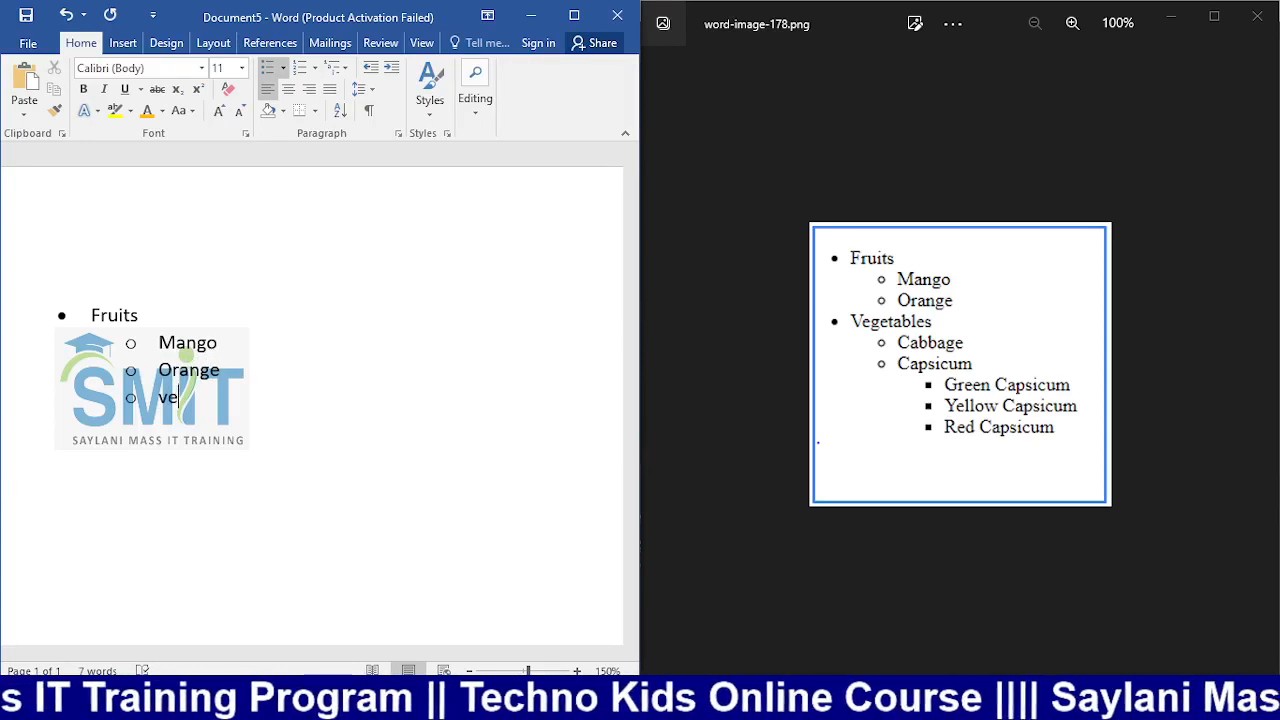
{"action": "type", "text": "geta"}
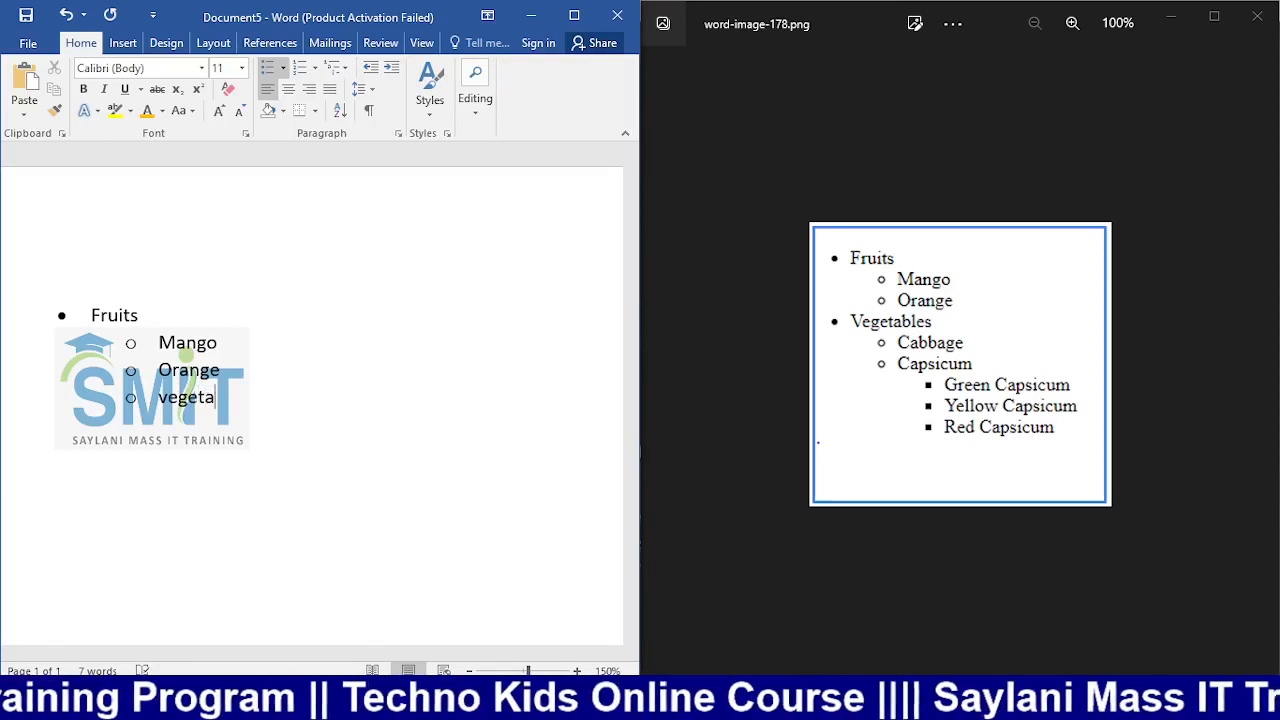
{"action": "type", "text": "bles"}
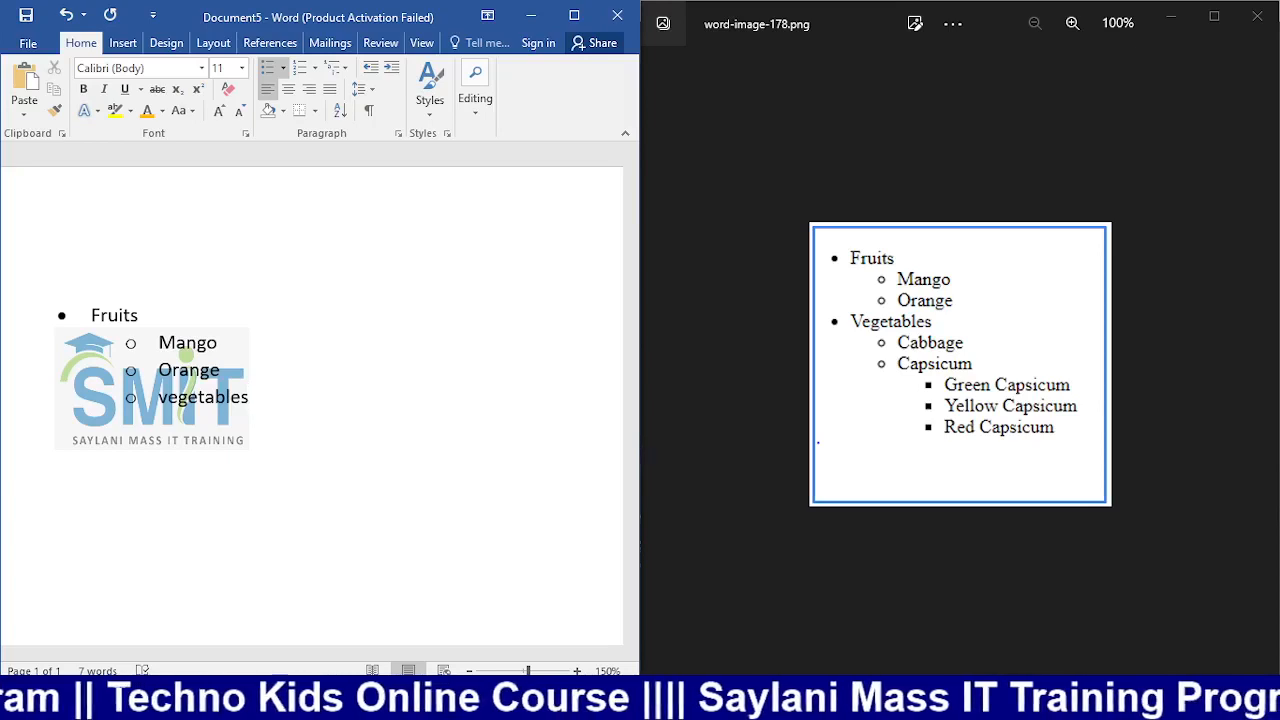
{"action": "double_click", "coordinate": [166, 372]}
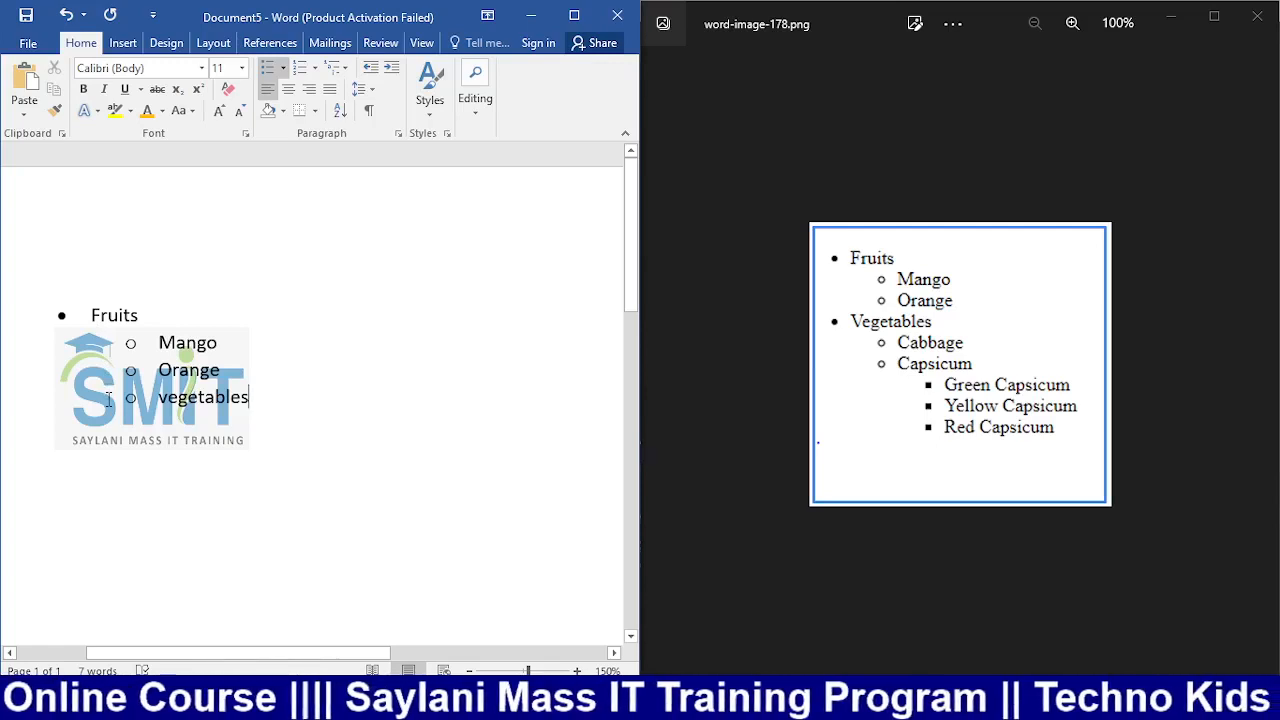
{"action": "key", "text": "BackSpace"}
{"action": "key", "text": "BackSpace"}
{"action": "key", "text": "BackSpace"}
{"action": "key", "text": "BackSpace"}
{"action": "key", "text": "BackSpace"}
{"action": "key", "text": "BackSpace"}
{"action": "key", "text": "BackSpace"}
{"action": "key", "text": "BackSpace"}
{"action": "key", "text": "BackSpace"}
{"action": "key", "text": "BackSpace"}
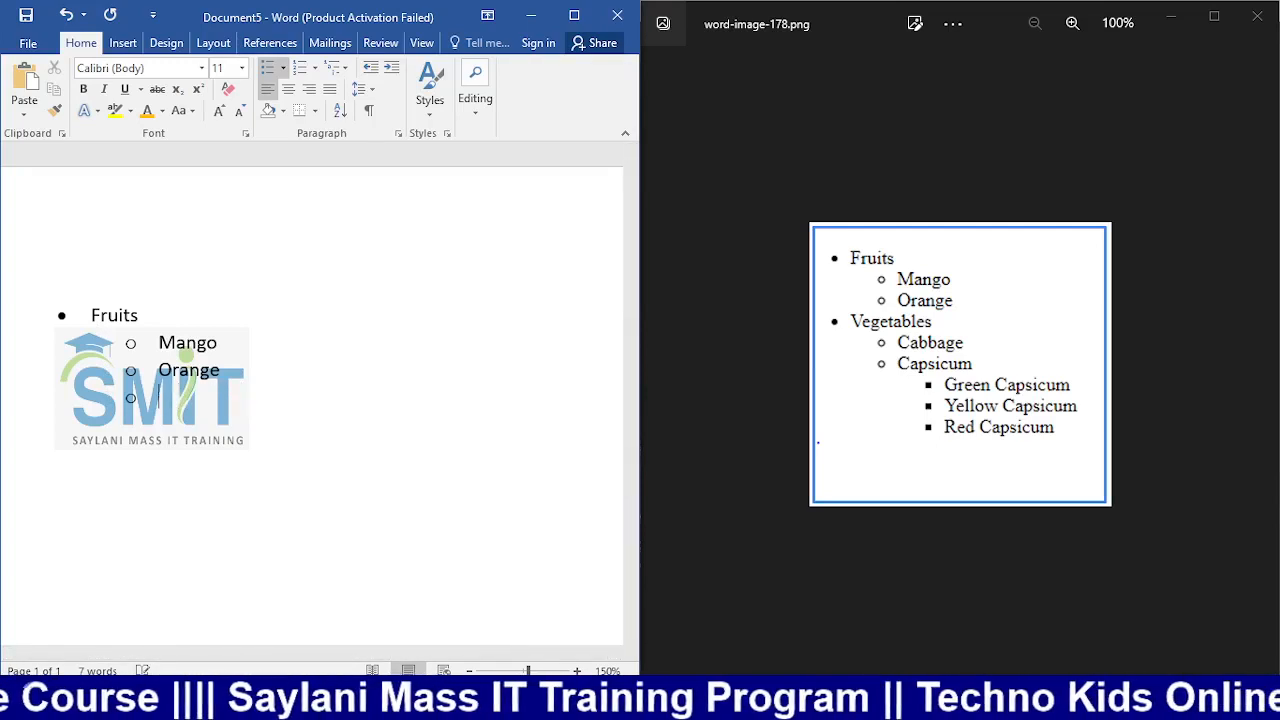
Step: Remove the empty third sub-item below Orange and start a new sub-item in its place
{"action": "key", "text": "BackSpace"}
{"action": "key", "text": "BackSpace"}
{"action": "key", "text": "BackSpace"}
{"action": "key", "text": "BackSpace"}
{"action": "key", "text": "BackSpace"}
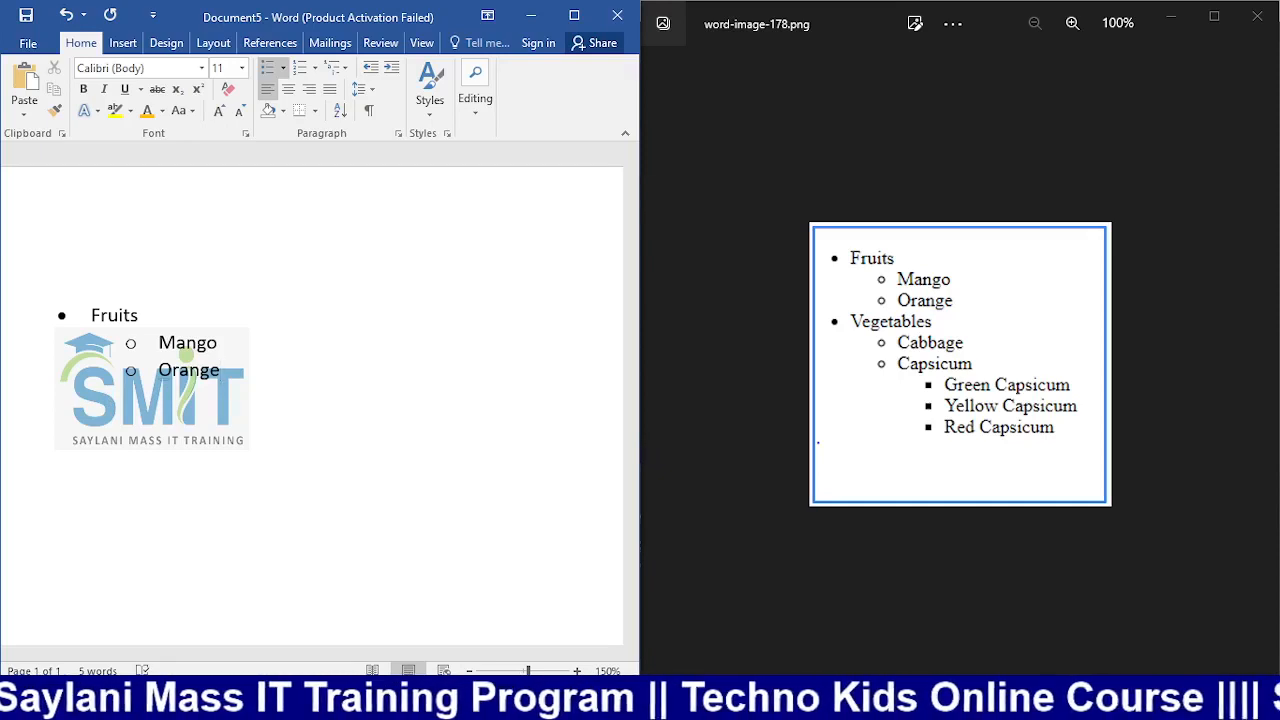
{"action": "key", "text": "Return"}
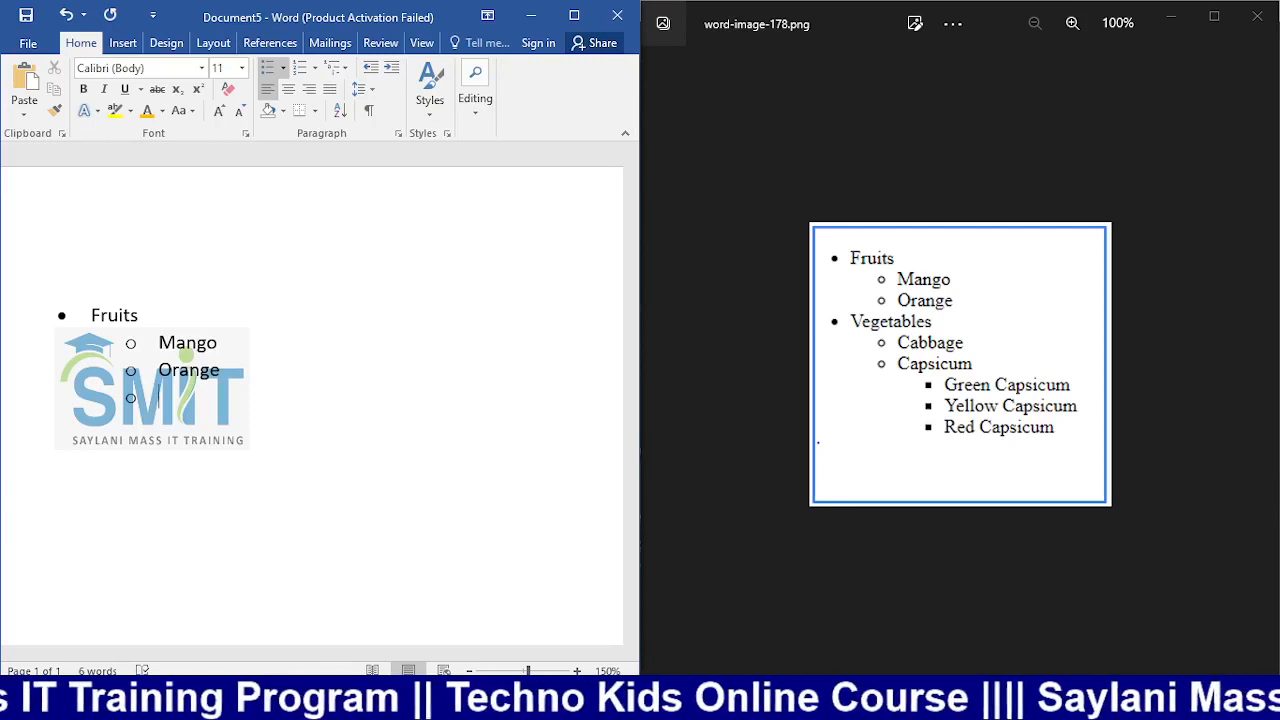
Step: Promote the empty sub-item below Orange to the top level, enter "Vegetables" and start a new bullet
{"action": "key", "text": "shift+Tab"}
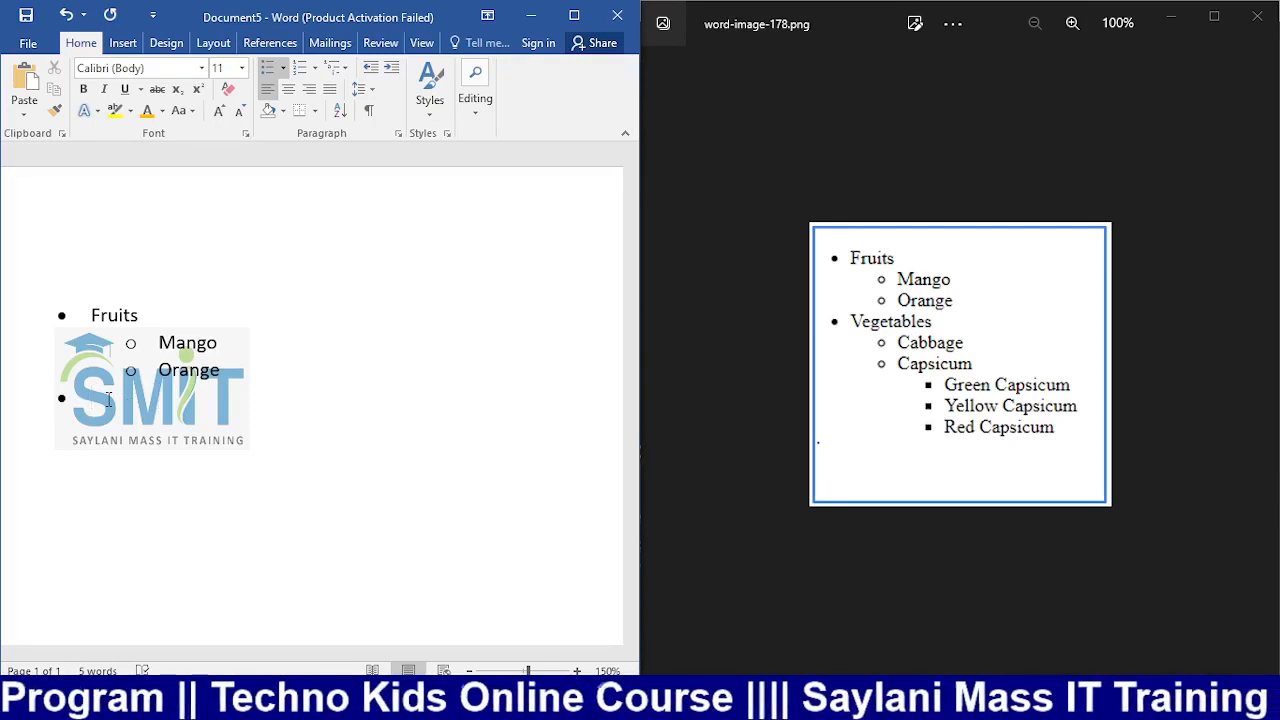
{"action": "type", "text": "Ve"}
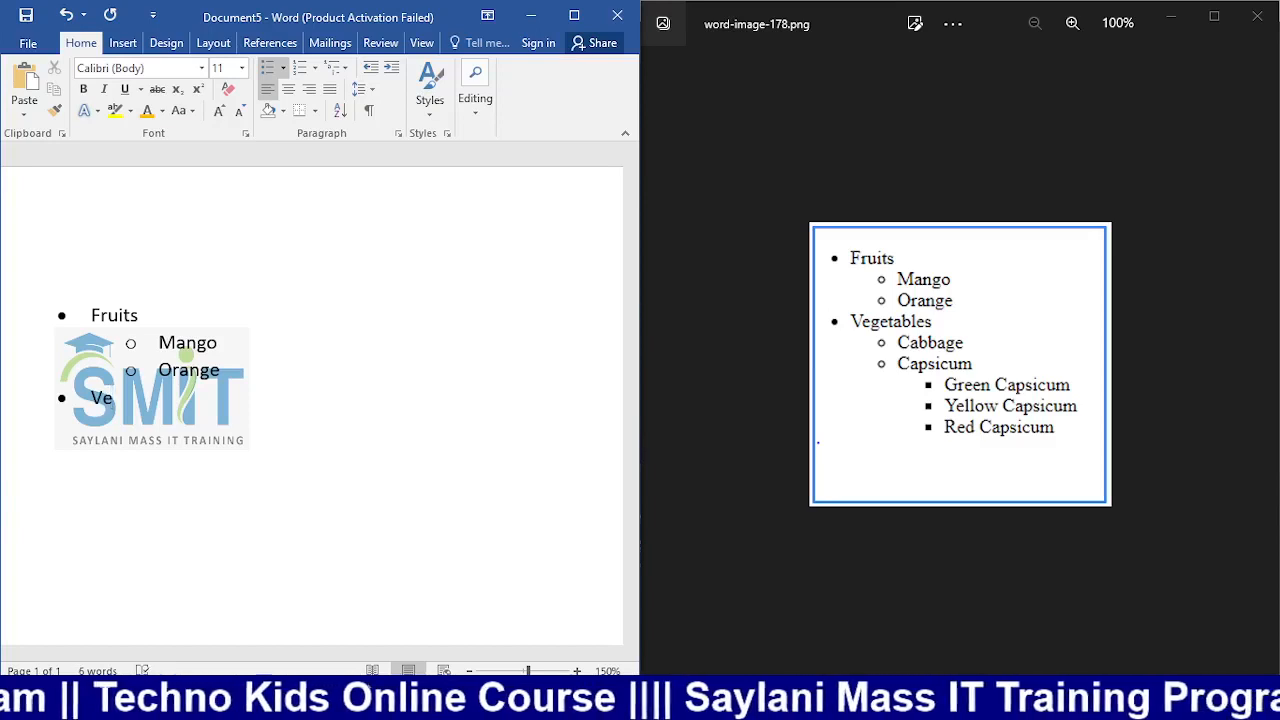
{"action": "type", "text": "getables"}
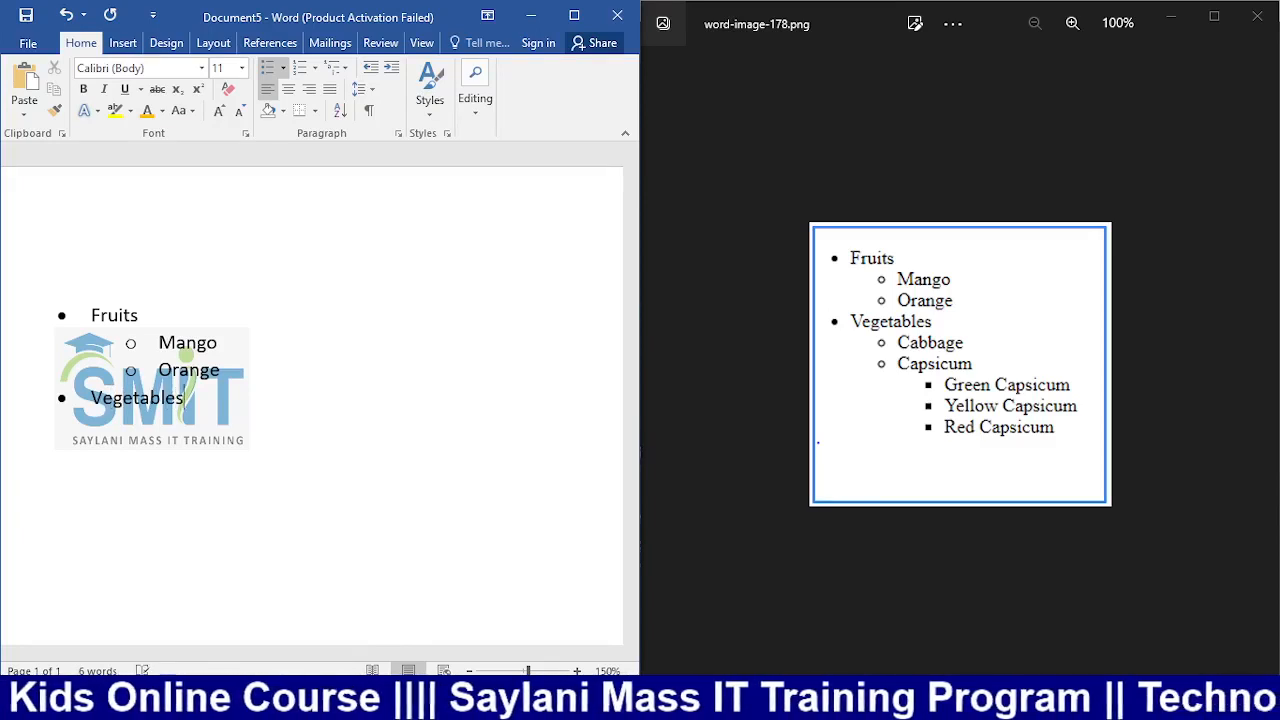
{"action": "key", "text": "Return"}
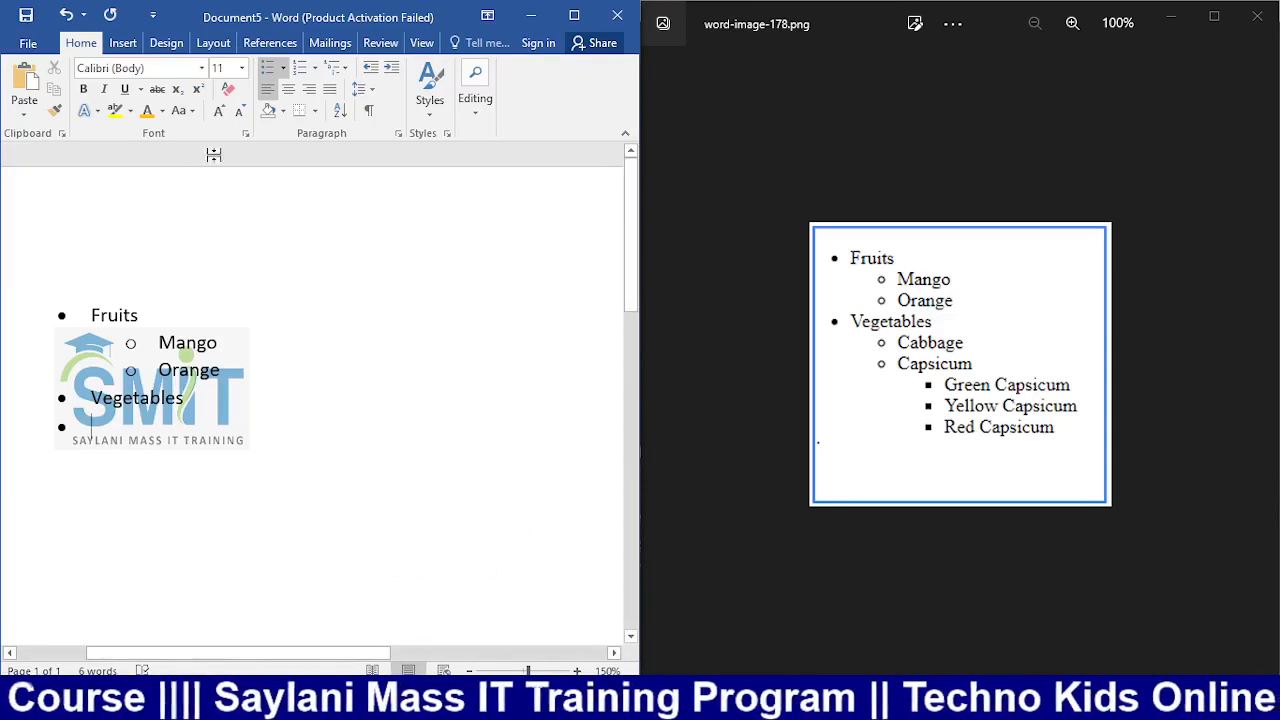
{"action": "left_click", "coordinate": [284, 69]}
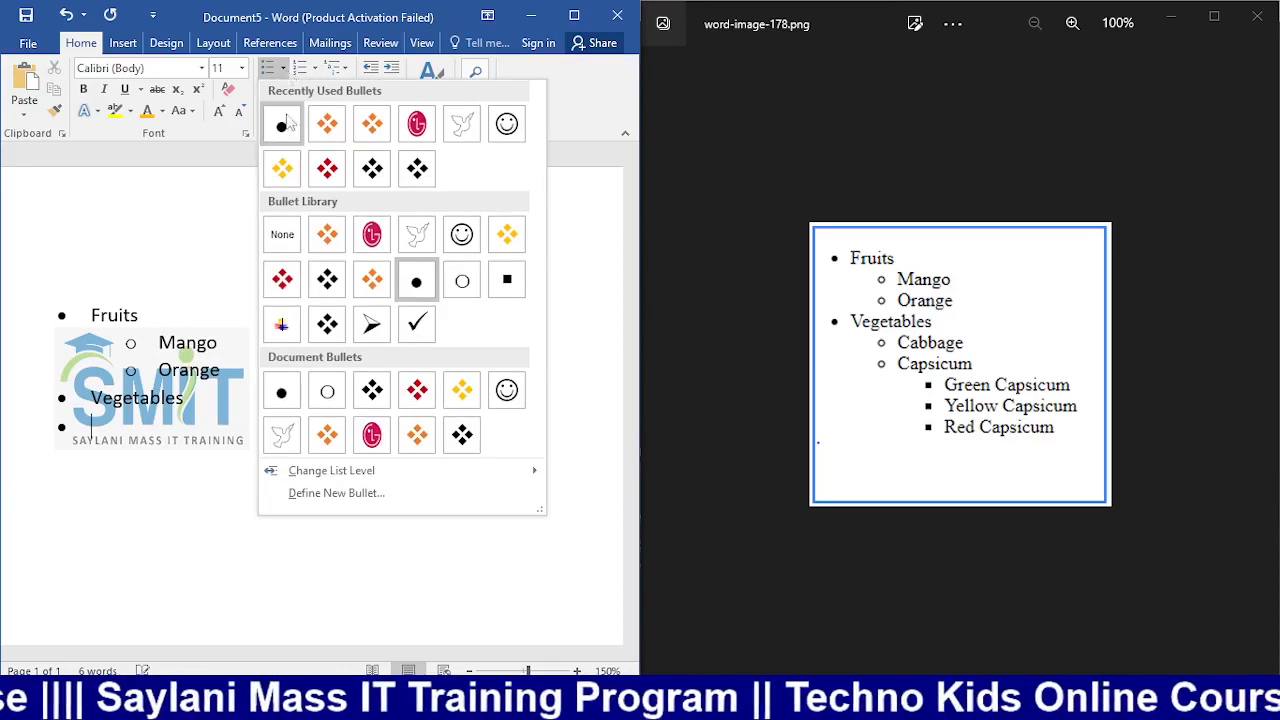
{"action": "mouse_move", "coordinate": [320, 480]}
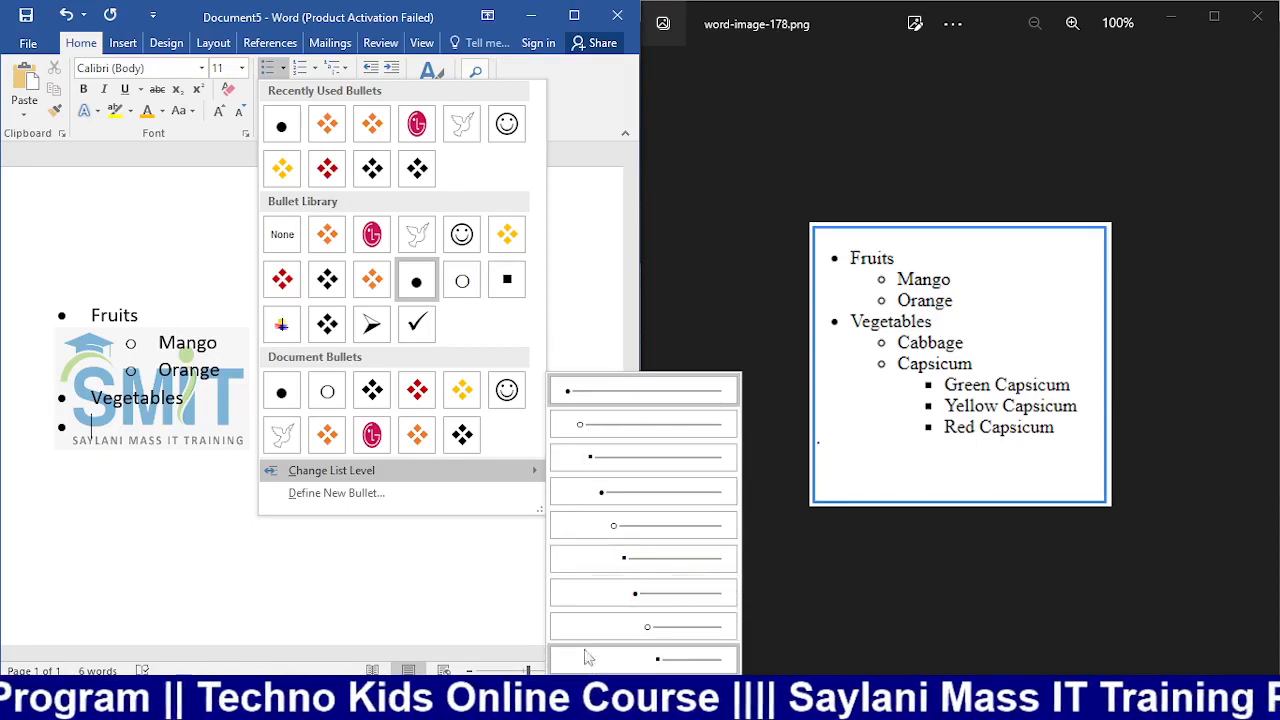
{"action": "left_click", "coordinate": [120, 432]}
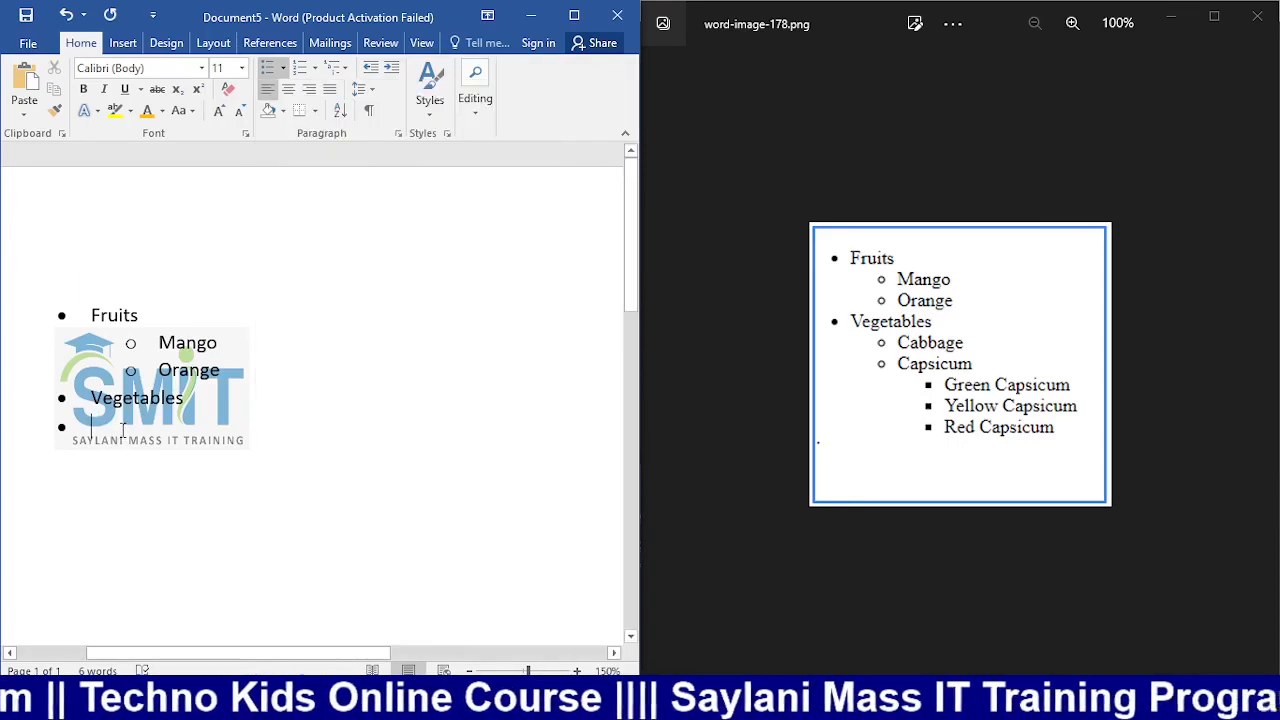
{"action": "left_click", "coordinate": [282, 67]}
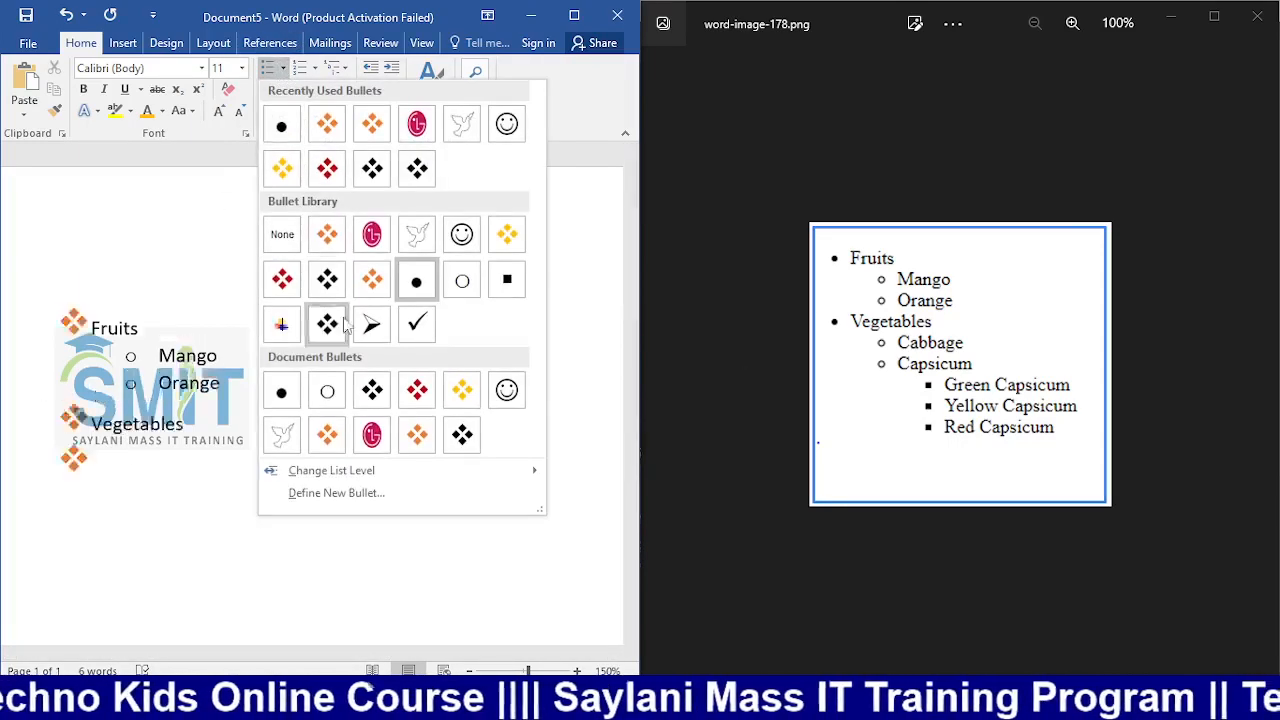
{"action": "left_click", "coordinate": [335, 493]}
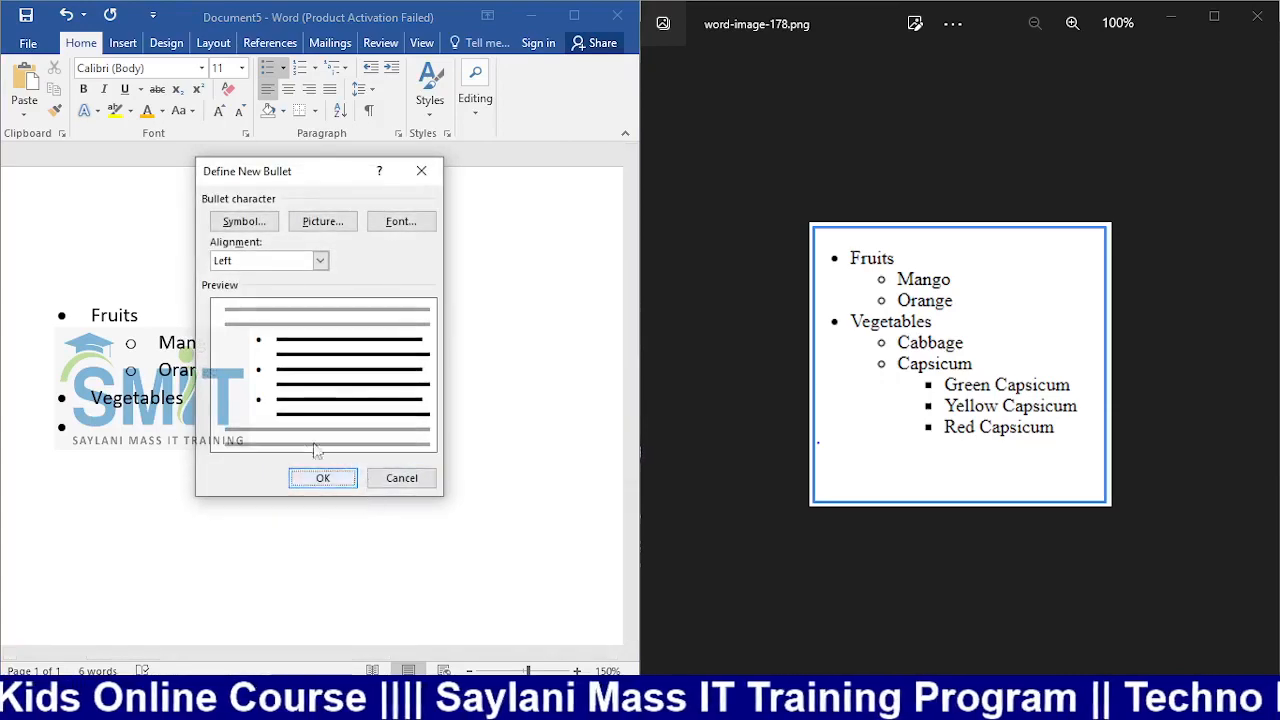
{"action": "left_click", "coordinate": [421, 171]}
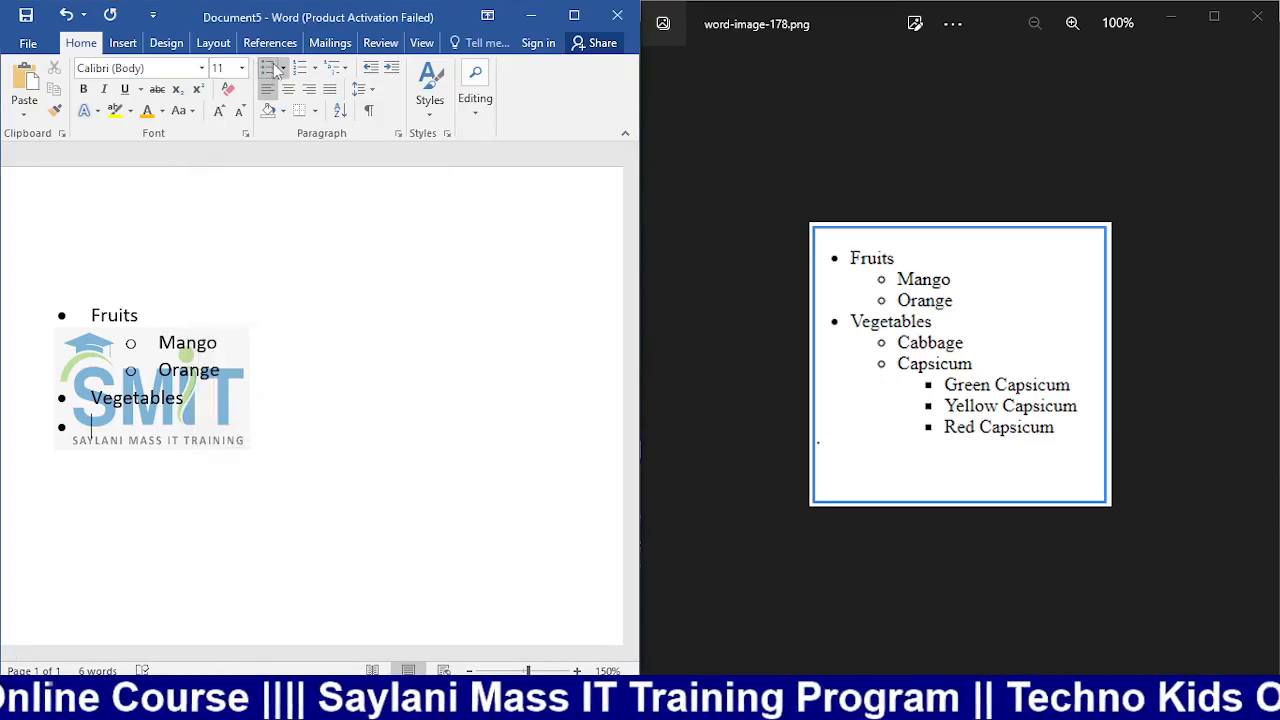
Step: Demote the empty bullet below Vegetables to the hollow-circle second level and enter the sub-items "Cabbage" and "Capsicum"
{"action": "left_click", "coordinate": [282, 67]}
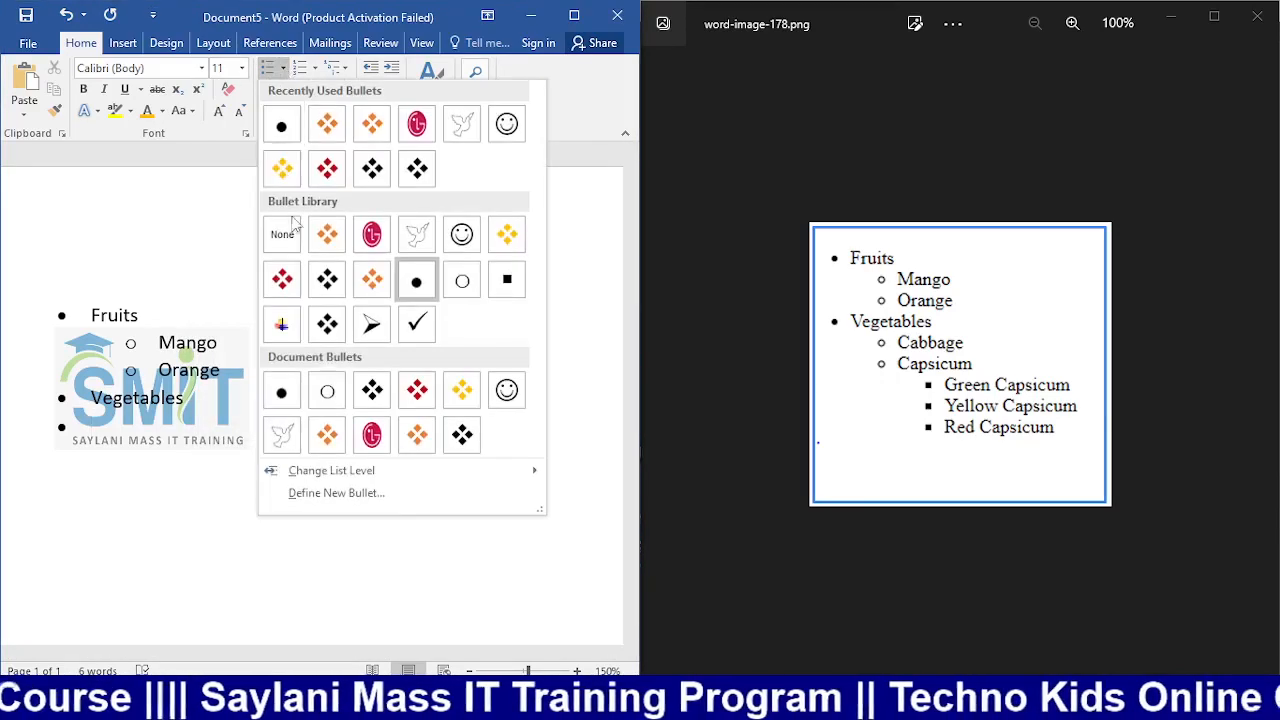
{"action": "mouse_move", "coordinate": [358, 478]}
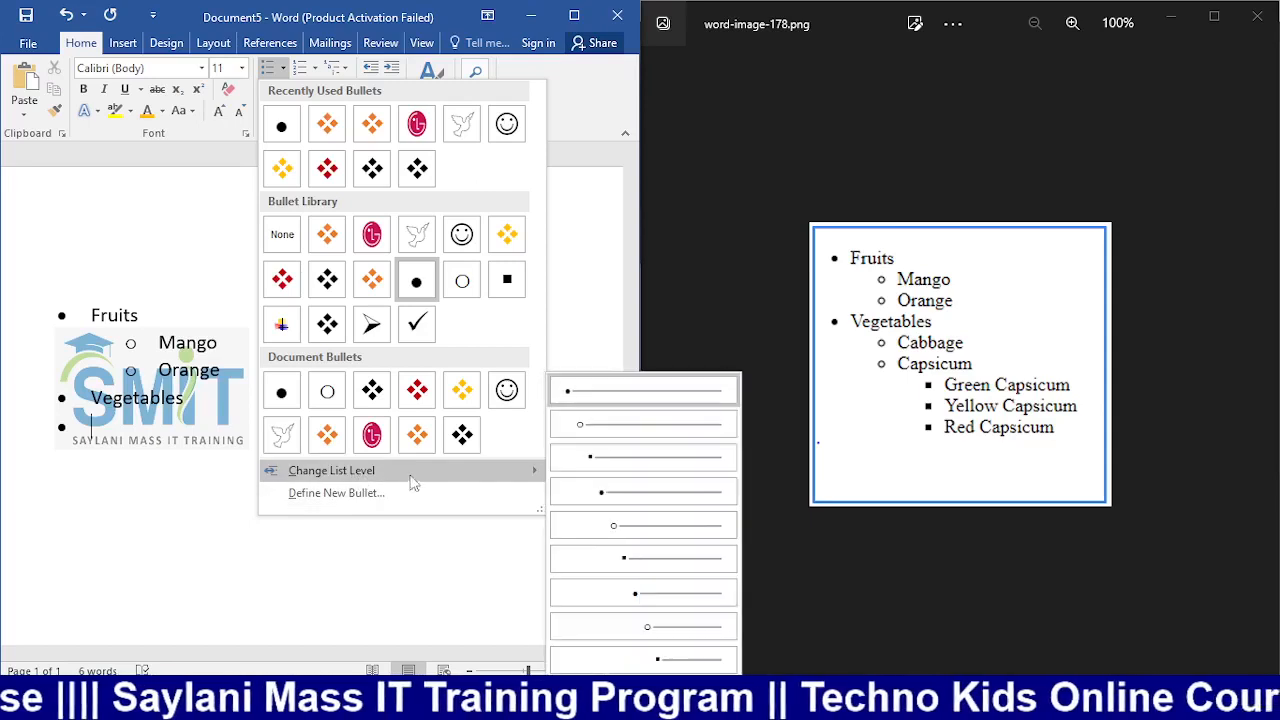
{"action": "left_click", "coordinate": [626, 434]}
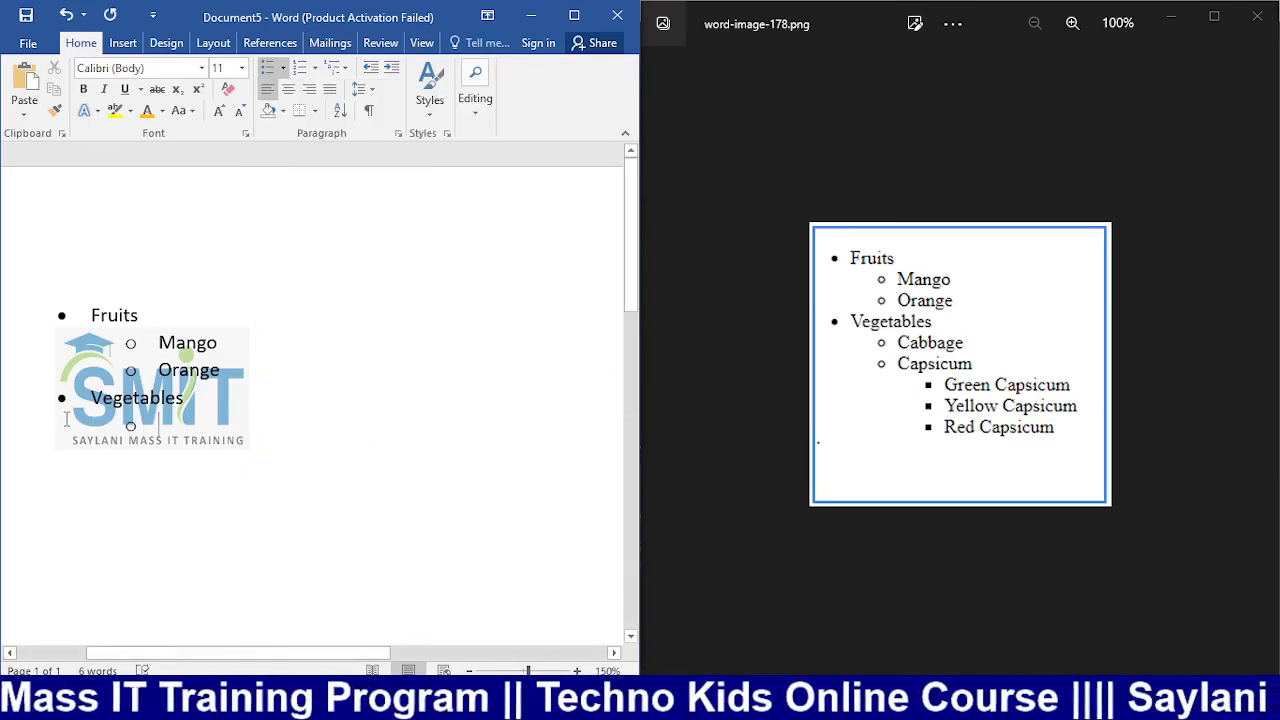
{"action": "type", "text": "cab"}
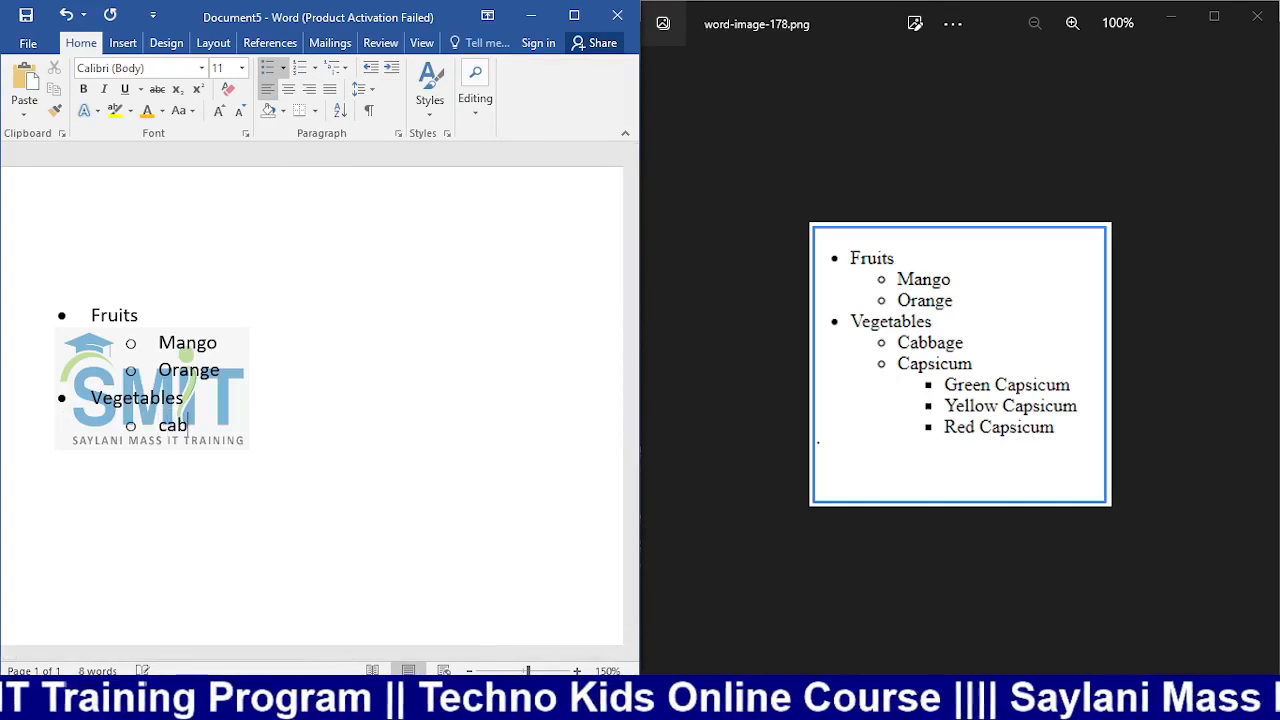
{"action": "type", "text": "bage"}
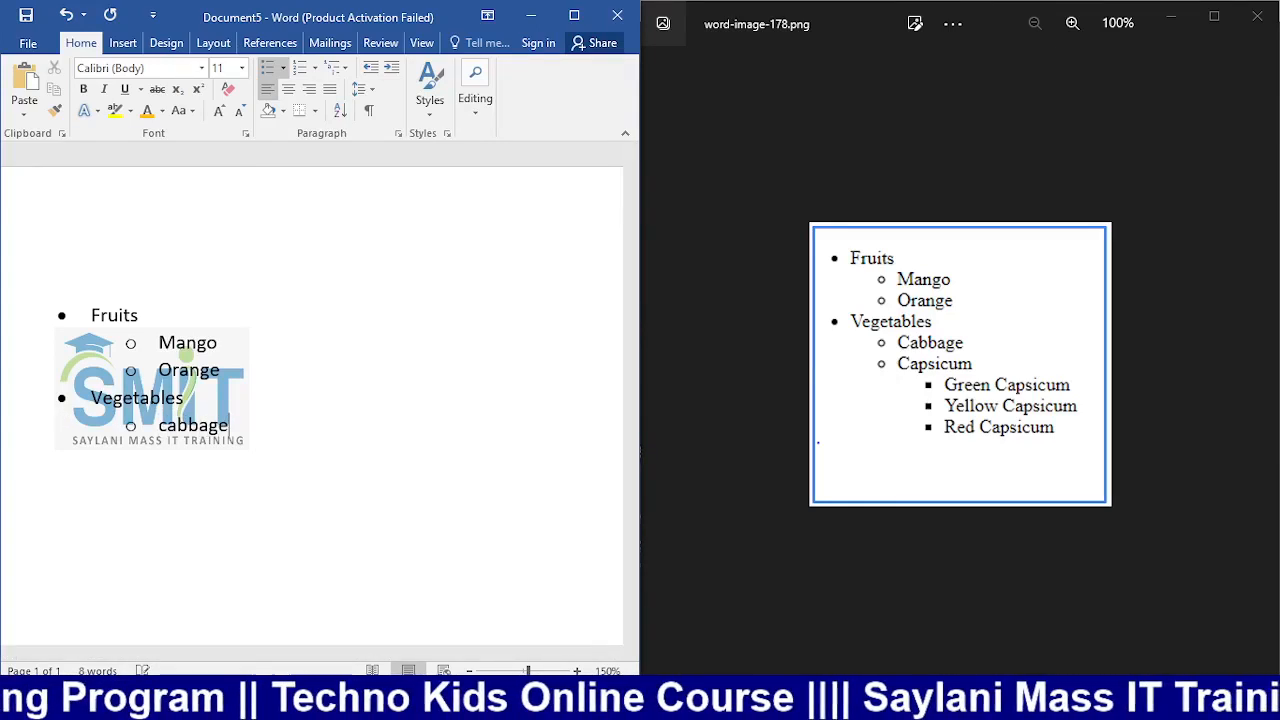
{"action": "key", "text": "Return"}
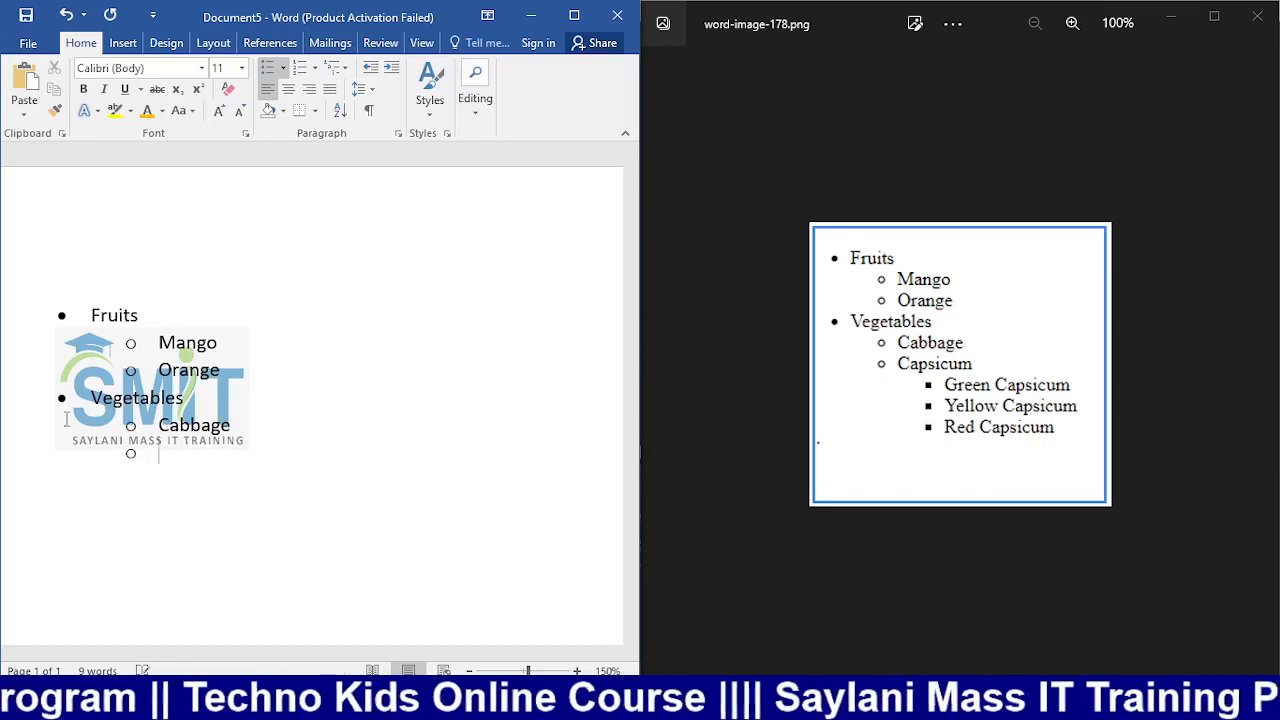
{"action": "type", "text": "Cap"}
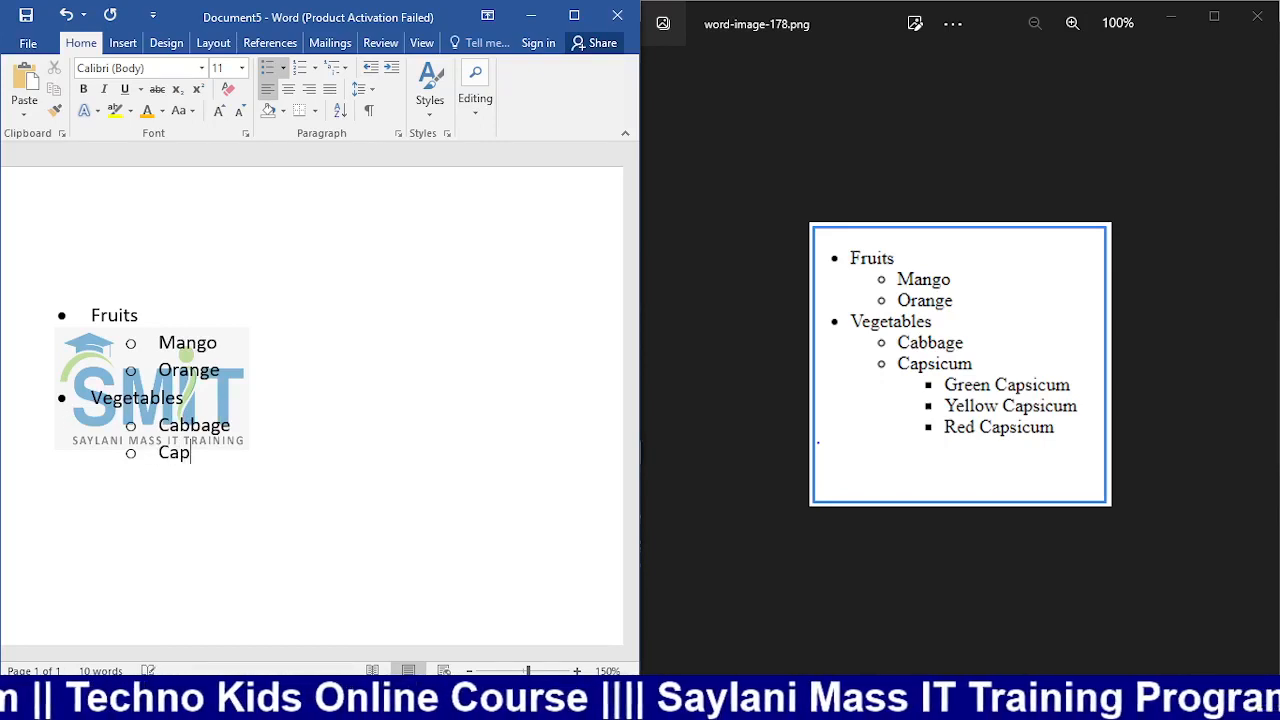
{"action": "type", "text": "sicum"}
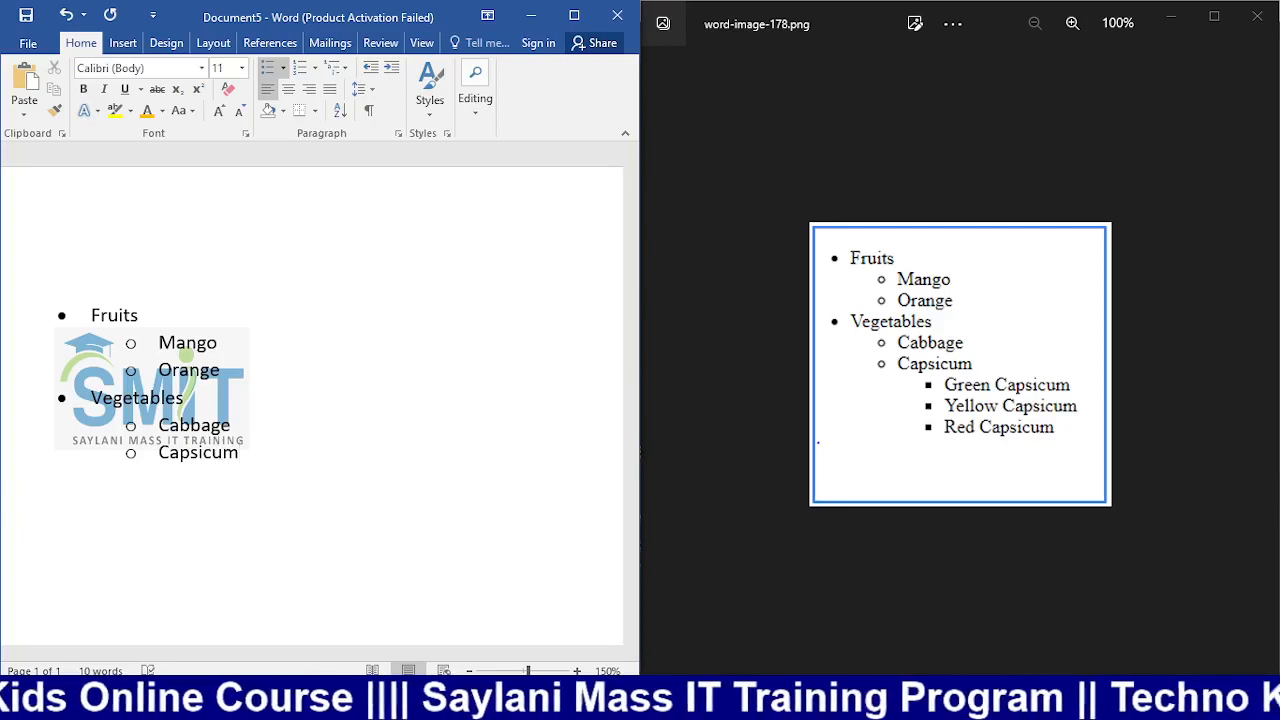
Step: Add "Green Capsicum" as a square-bullet third-level item under Capsicum
{"action": "key", "text": "Return"}
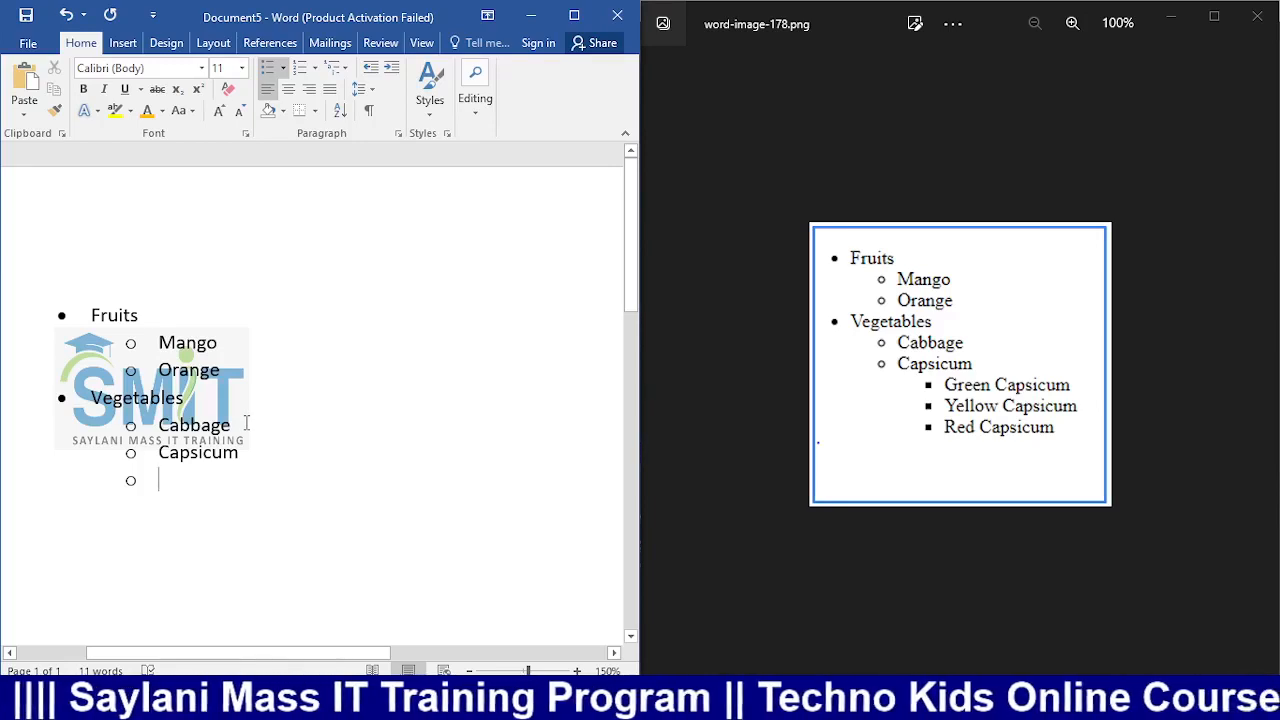
{"action": "key", "text": "Tab"}
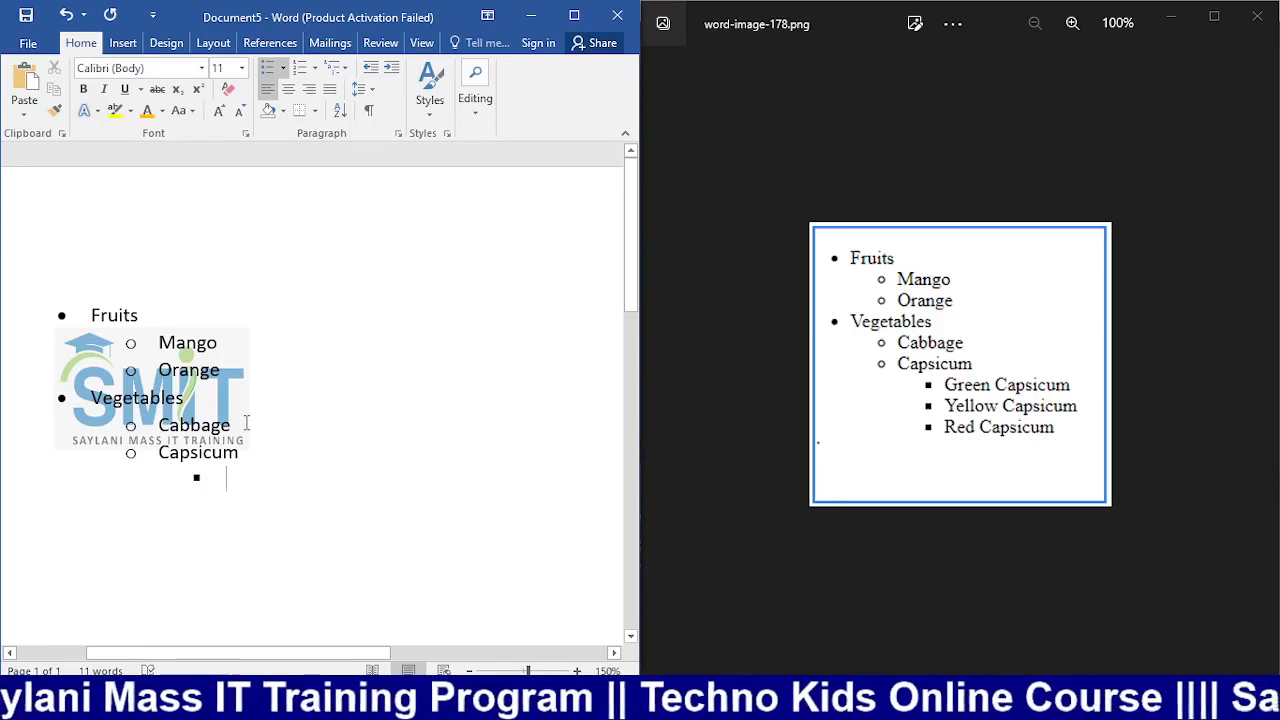
{"action": "type", "text": "gr"}
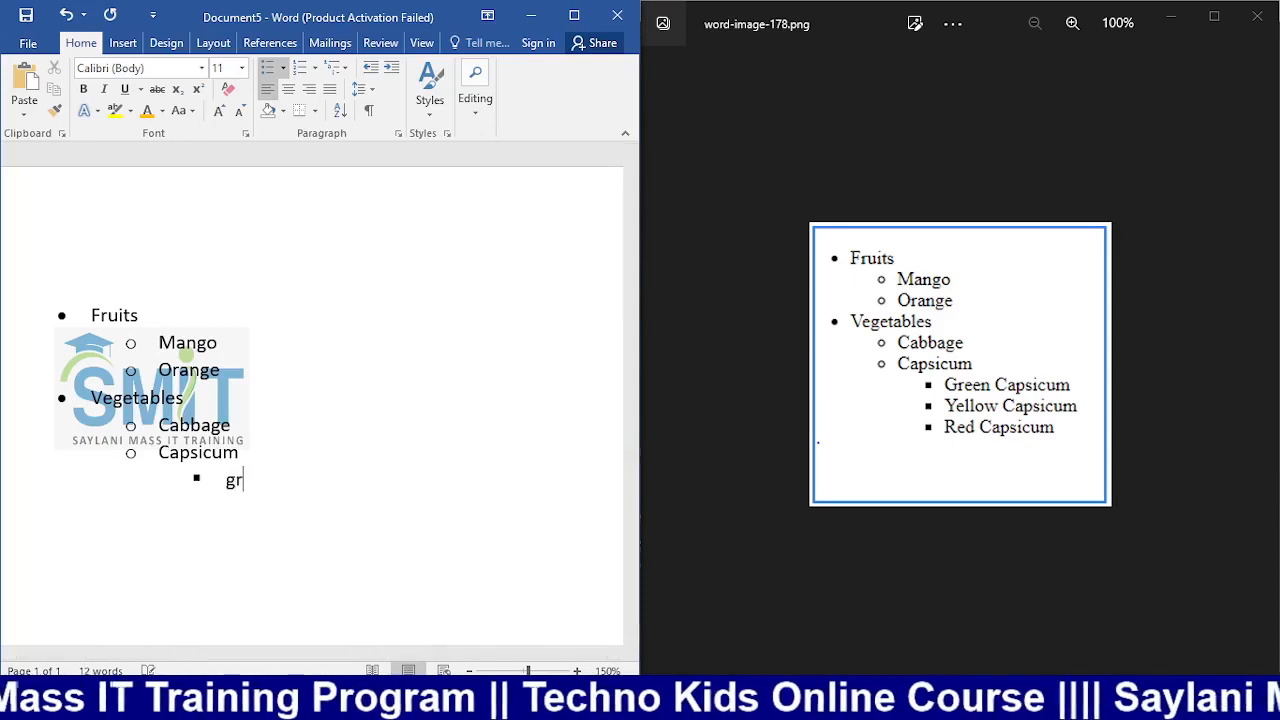
{"action": "type", "text": "een "}
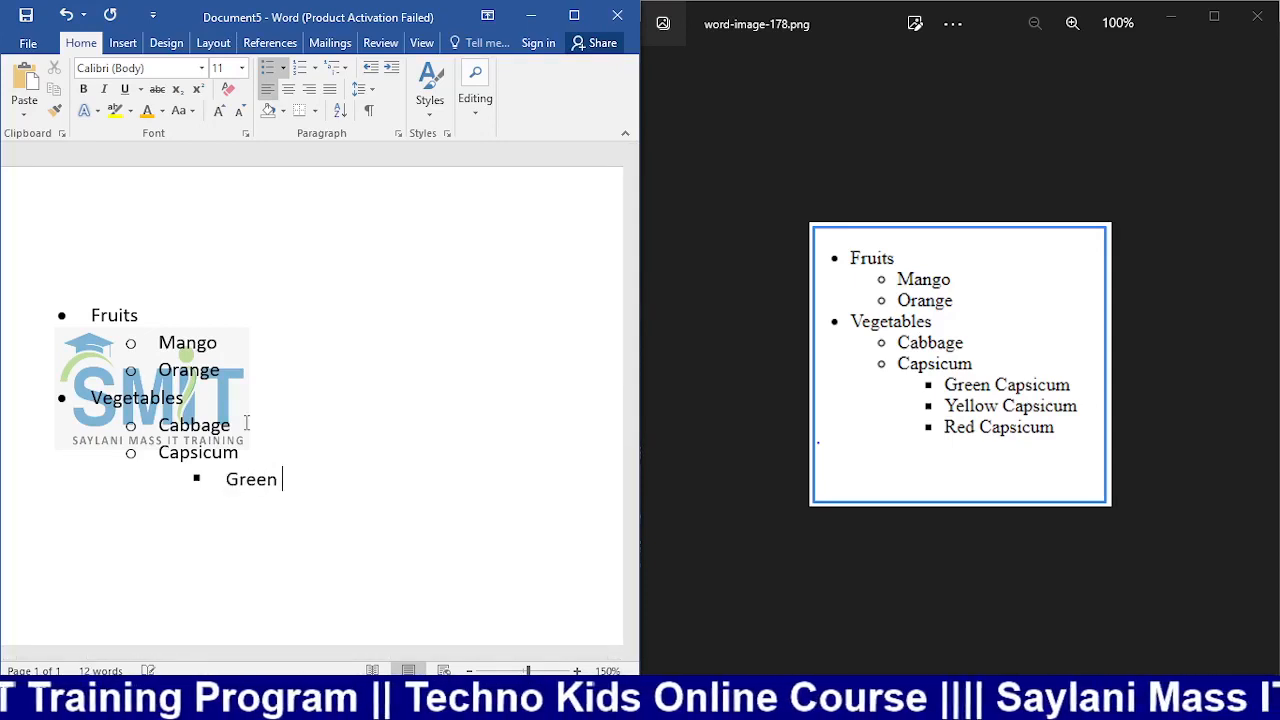
{"action": "type", "text": "Cap"}
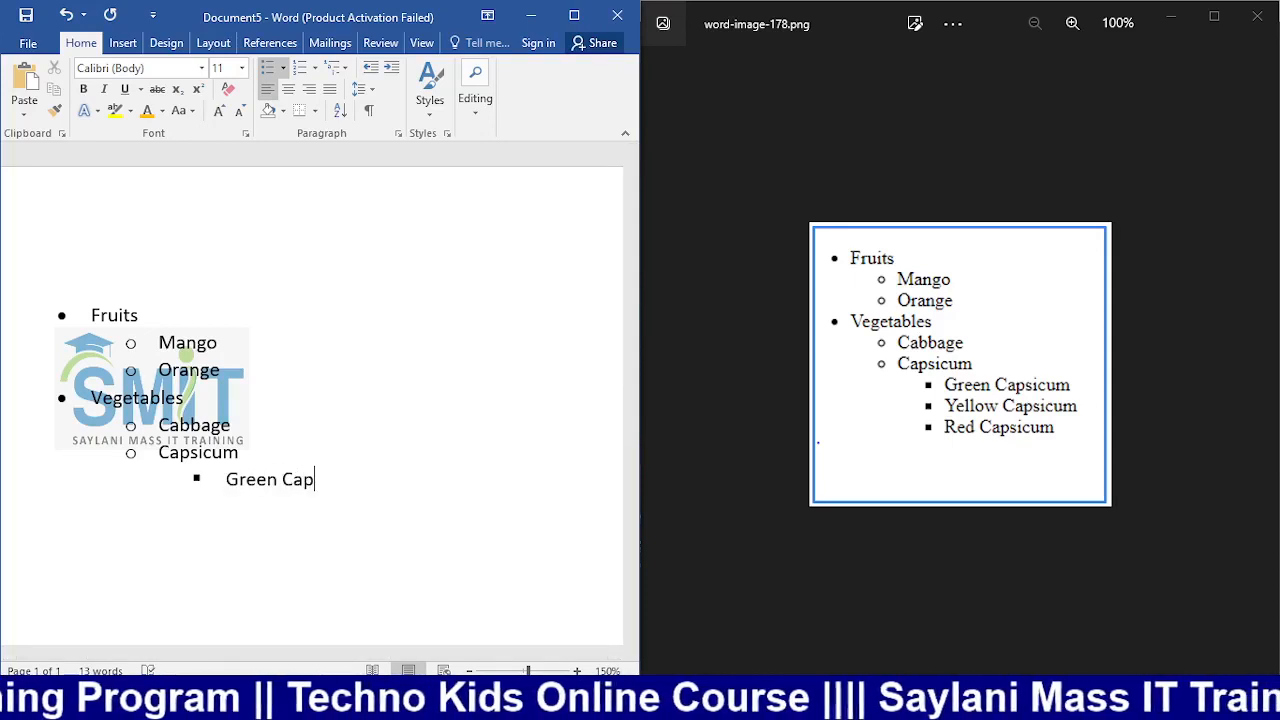
{"action": "type", "text": "sicum"}
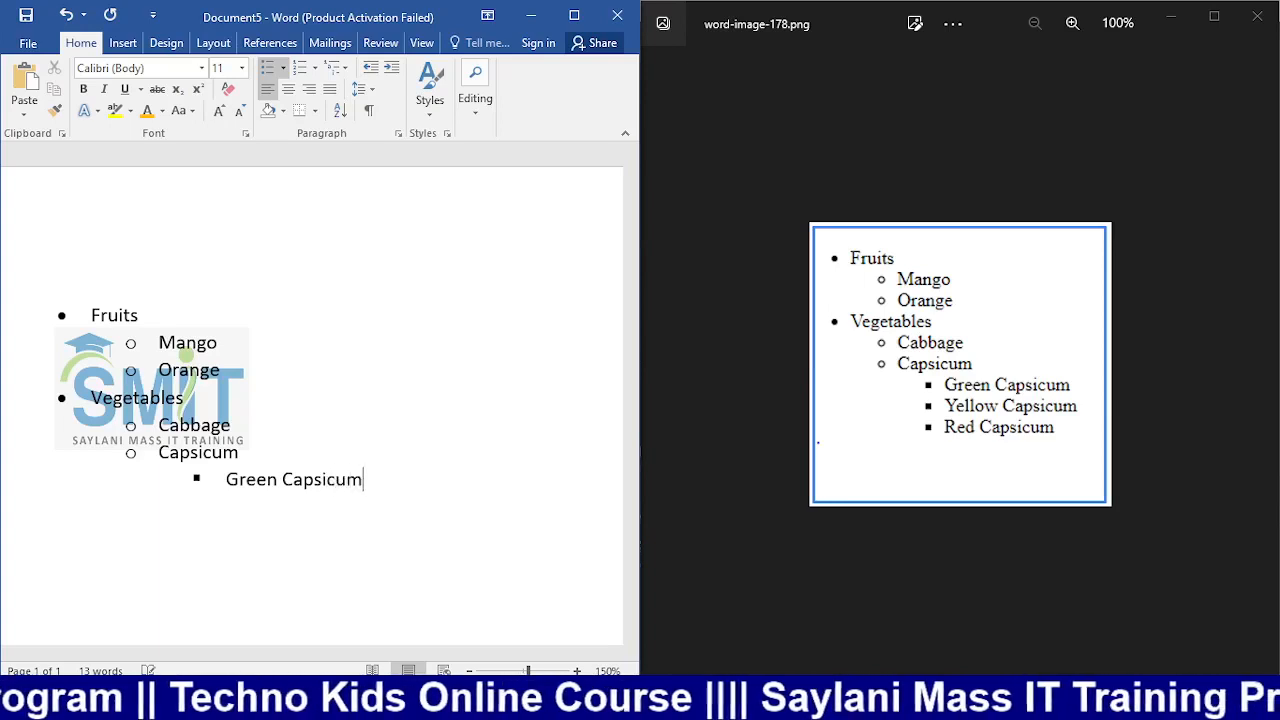
Step: Add "Yellow Capsicum" as the second square-bullet item under Capsicum
{"action": "key", "text": "Return"}
{"action": "type", "text": "yell"}
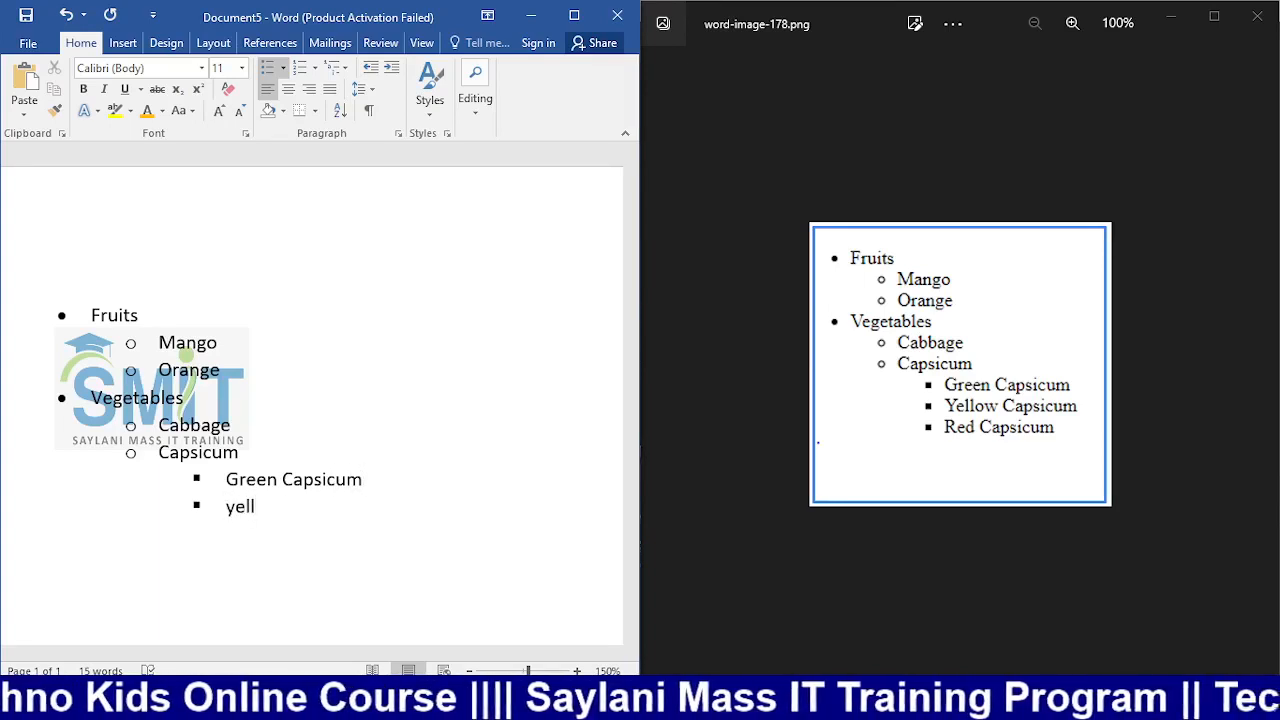
{"action": "type", "text": "ow "}
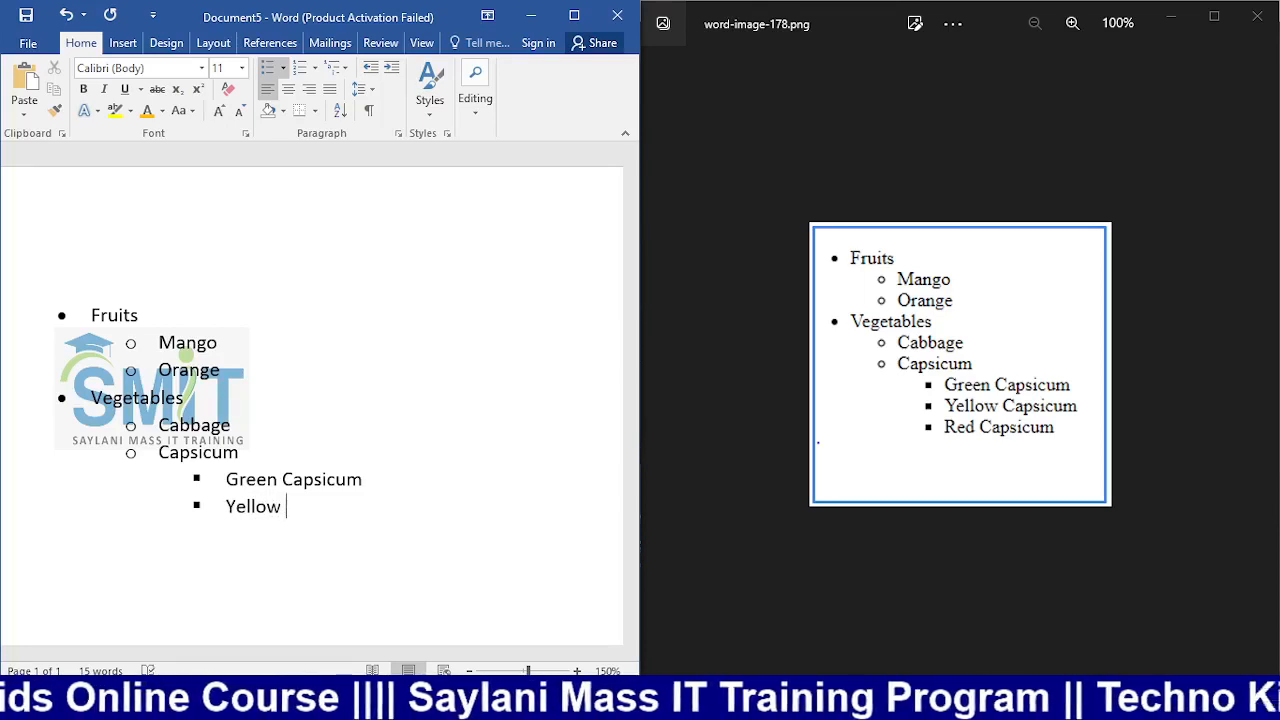
{"action": "type", "text": "Cap"}
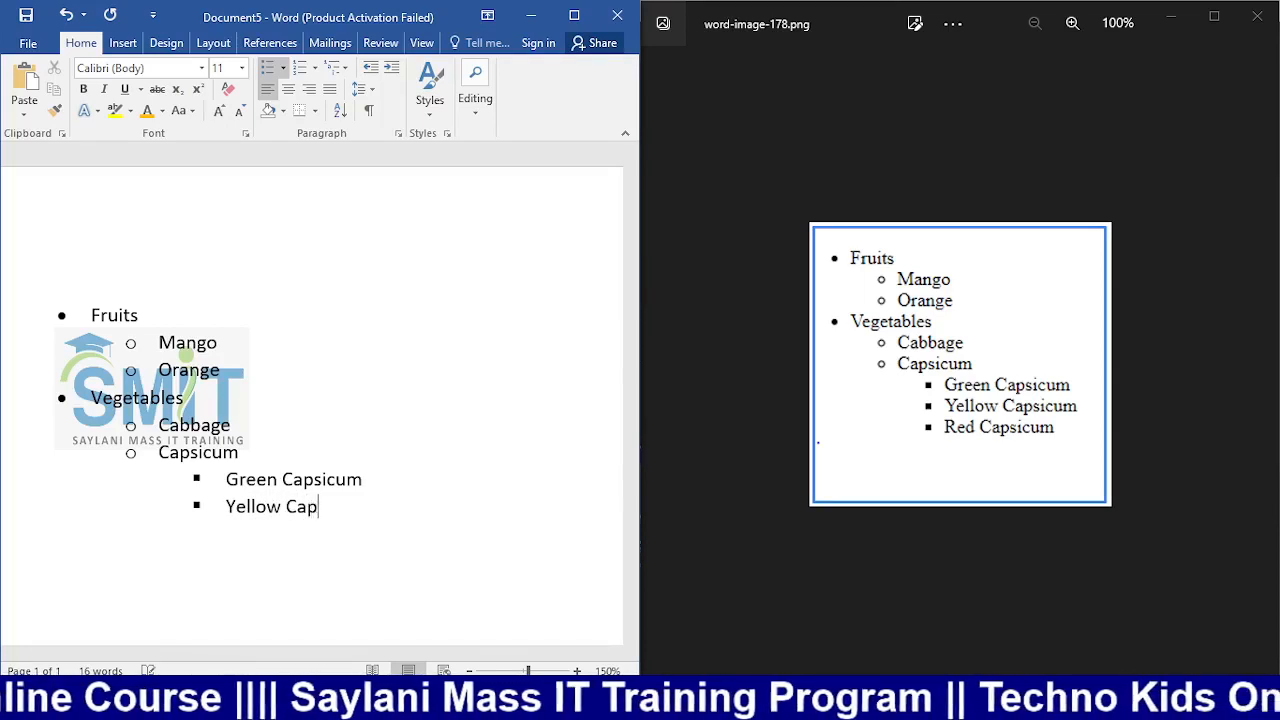
{"action": "type", "text": "si"}
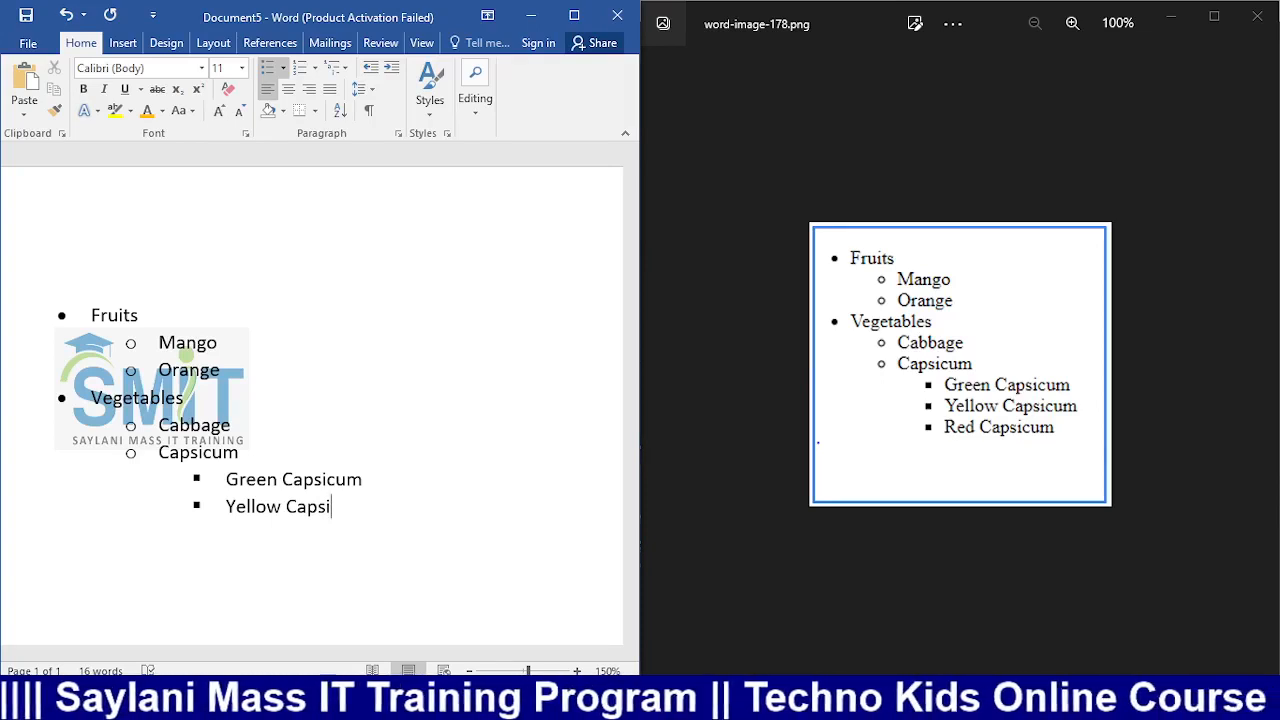
{"action": "type", "text": "cum"}
Step: Add "Red Capsicum" as the third square-bullet item under Capsicum, below Yellow Capsicum
{"action": "key", "text": "Return"}
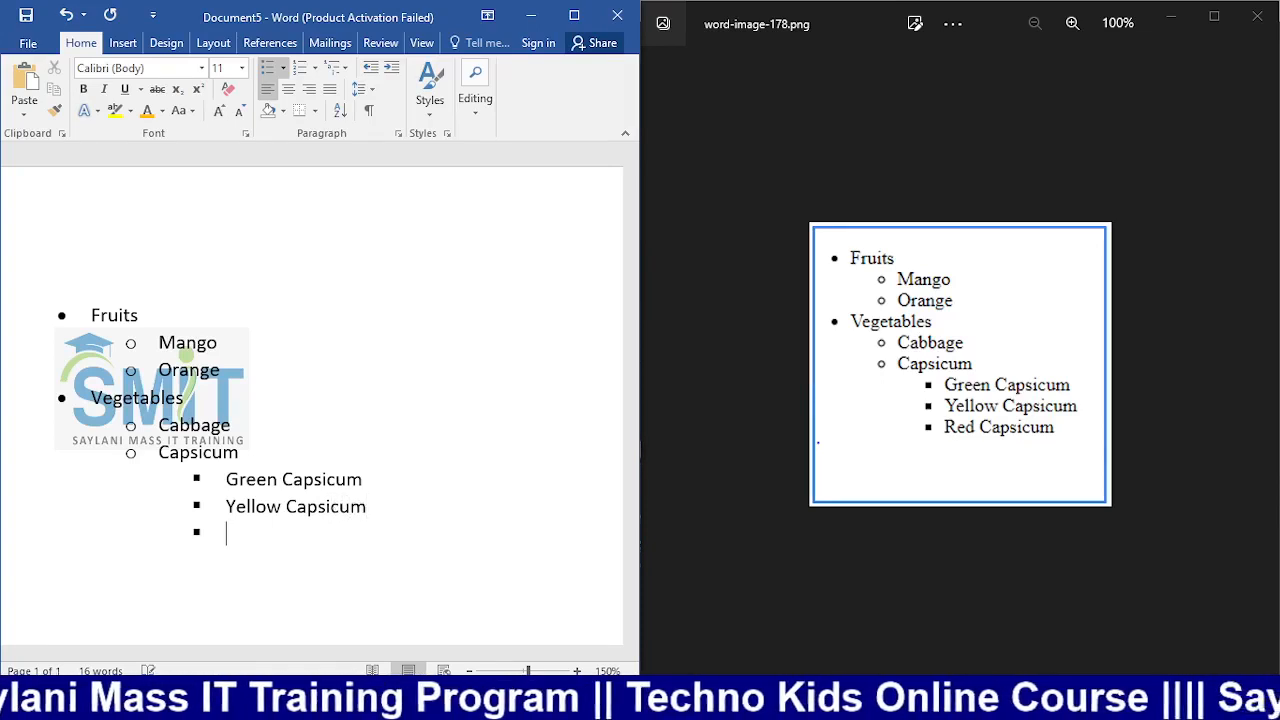
{"action": "type", "text": "red"}
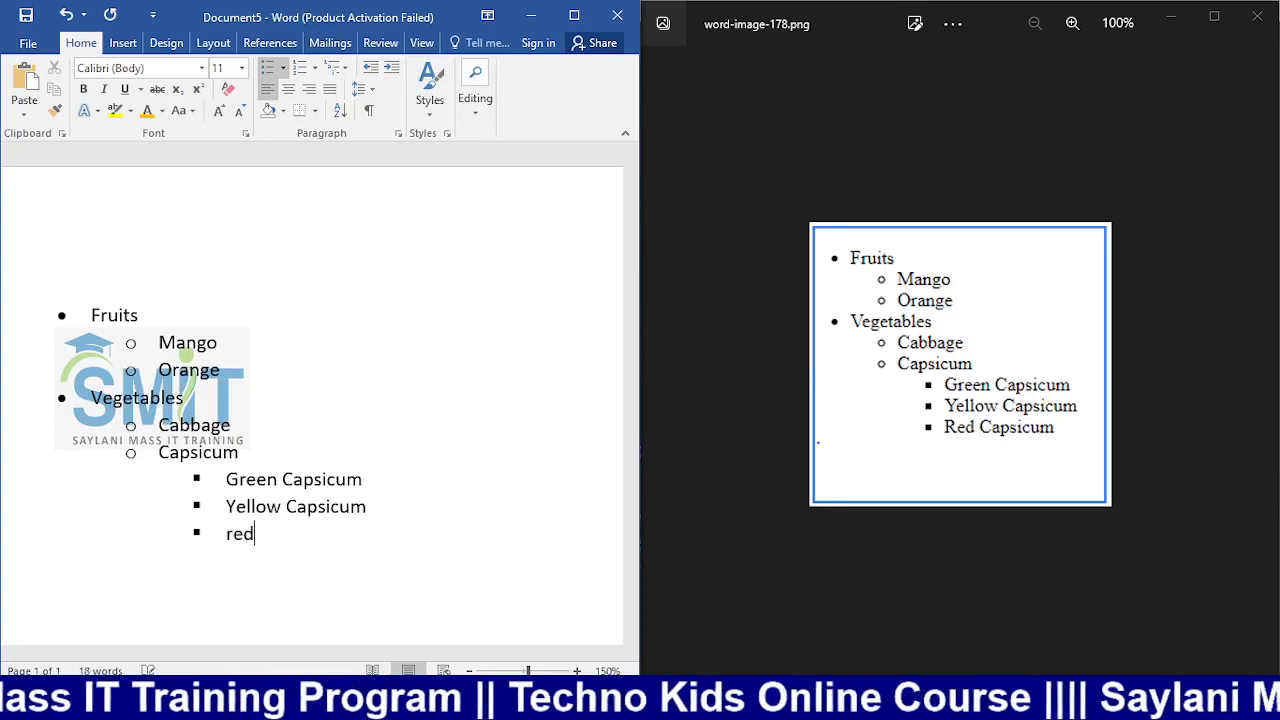
{"action": "type", "text": " Ca"}
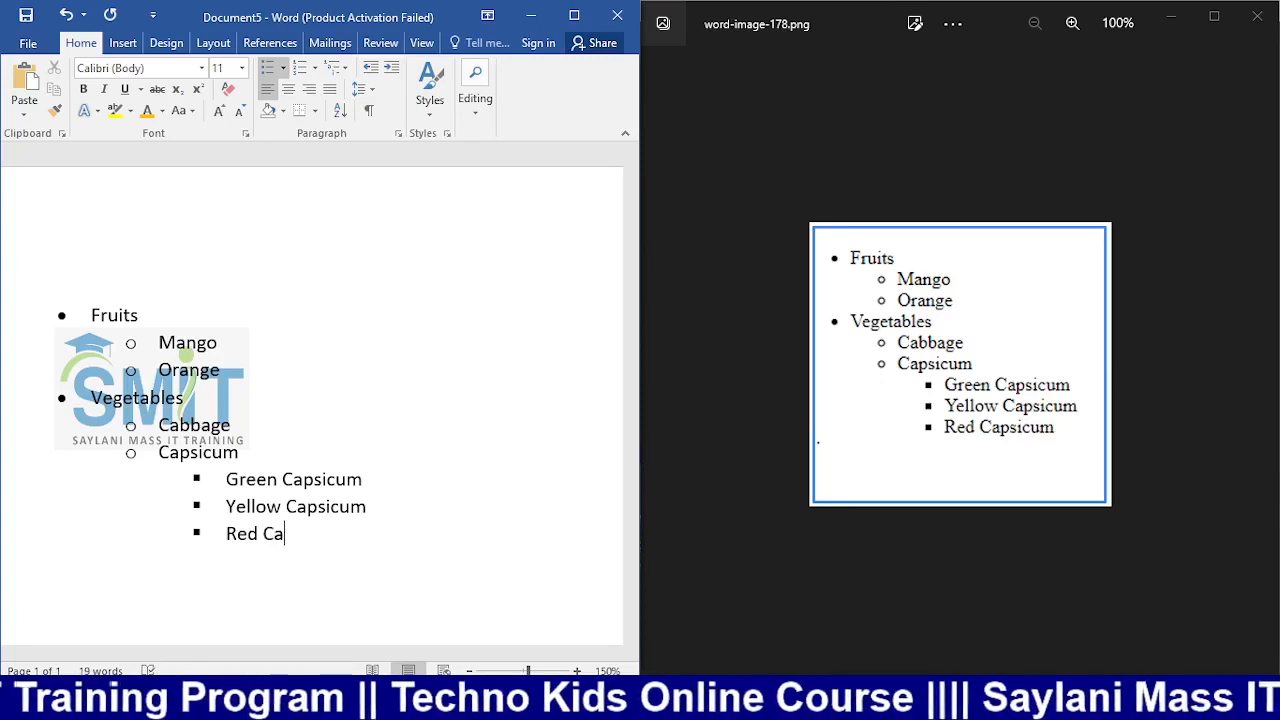
{"action": "type", "text": "ps"}
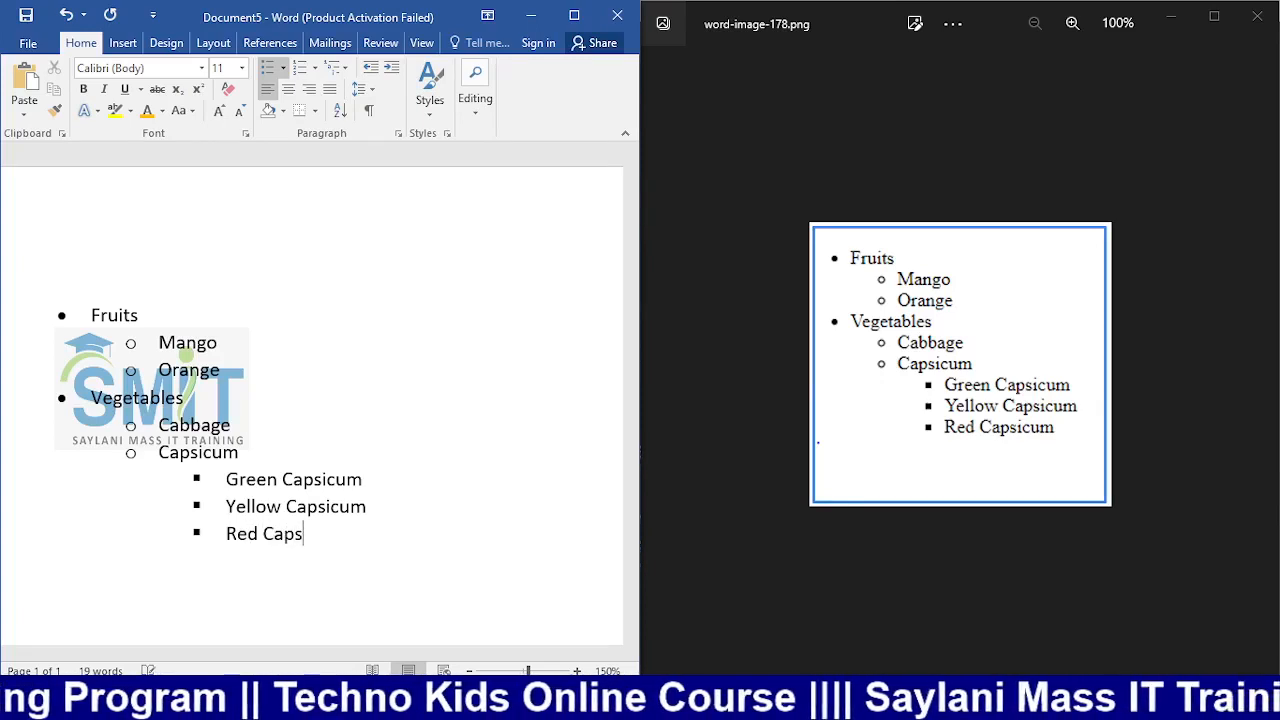
{"action": "type", "text": "i"}
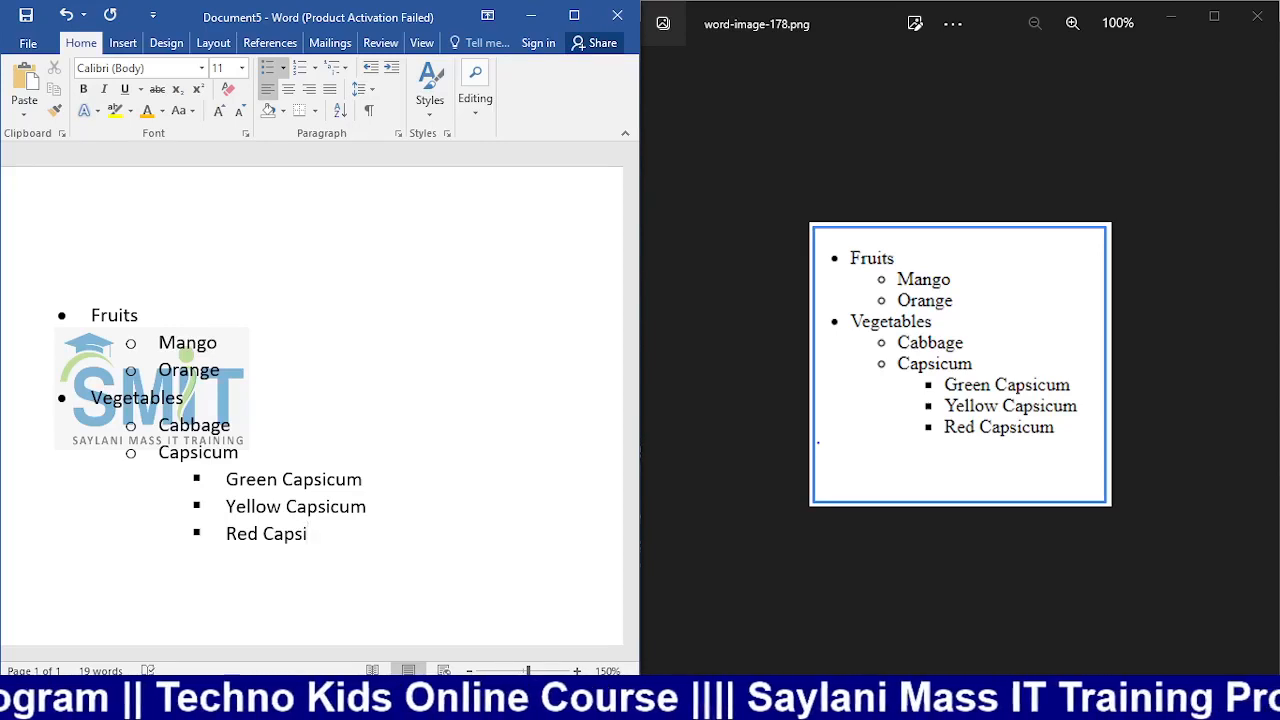
{"action": "type", "text": "cum"}
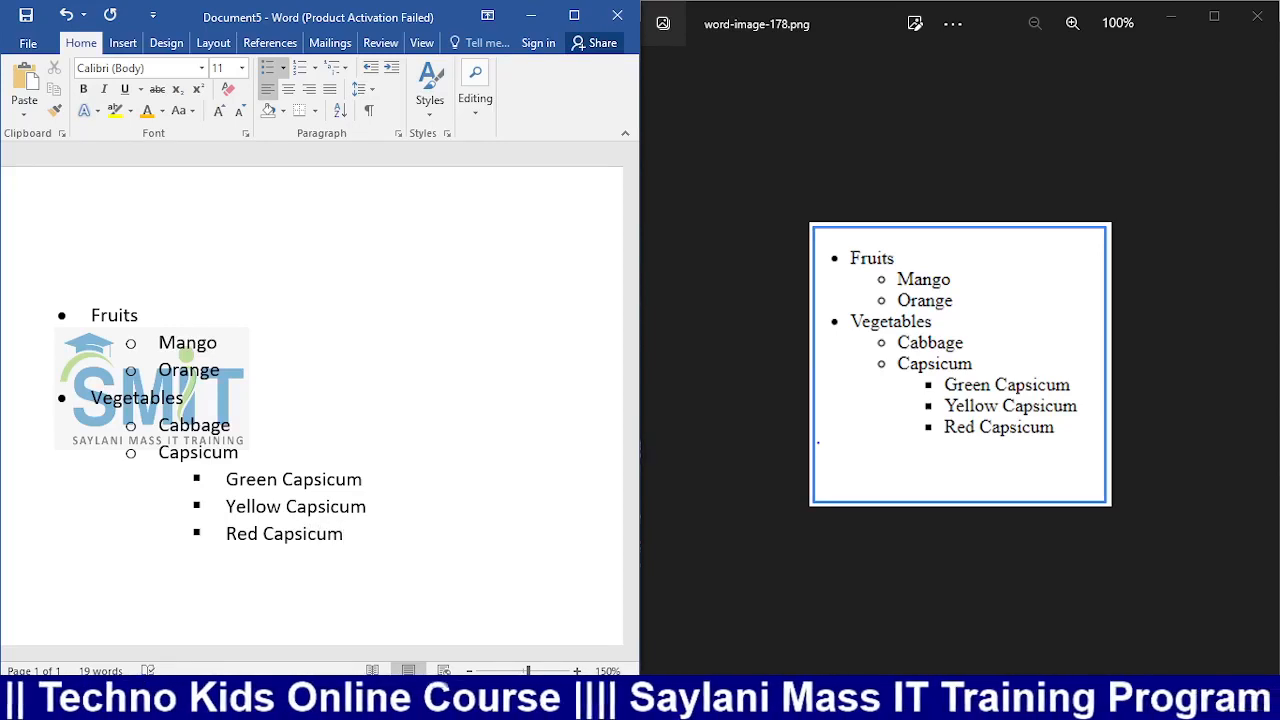
Step: End the bulleted list after Red Capsicum by promoting the empty item to the top level and removing its bullet
{"action": "key", "text": "Return"}
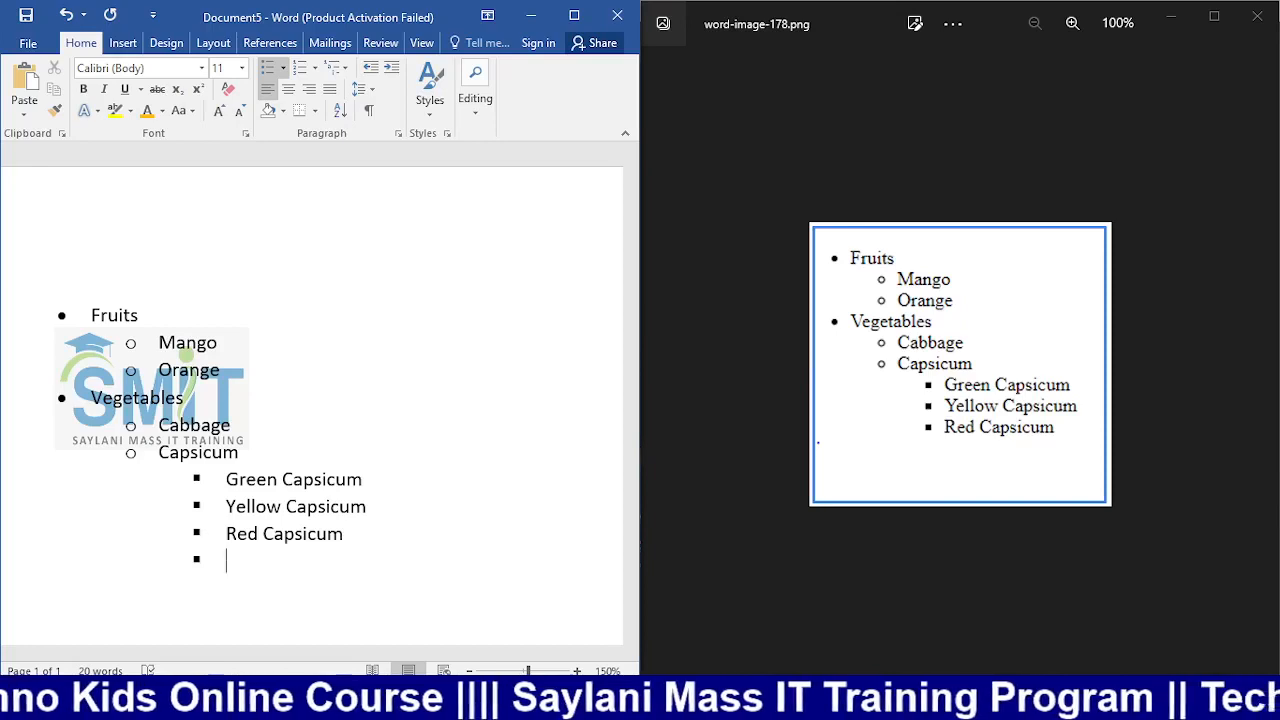
{"action": "key", "text": "shift+Tab"}
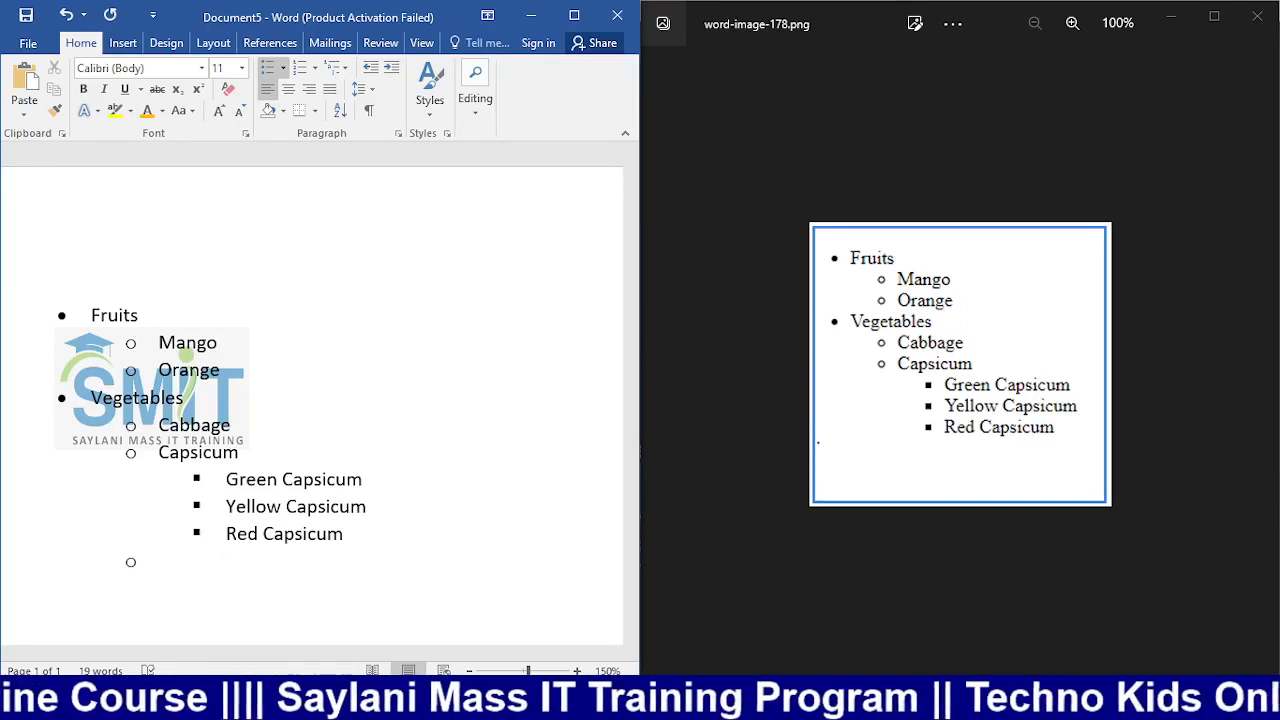
{"action": "key", "text": "shift+Tab"}
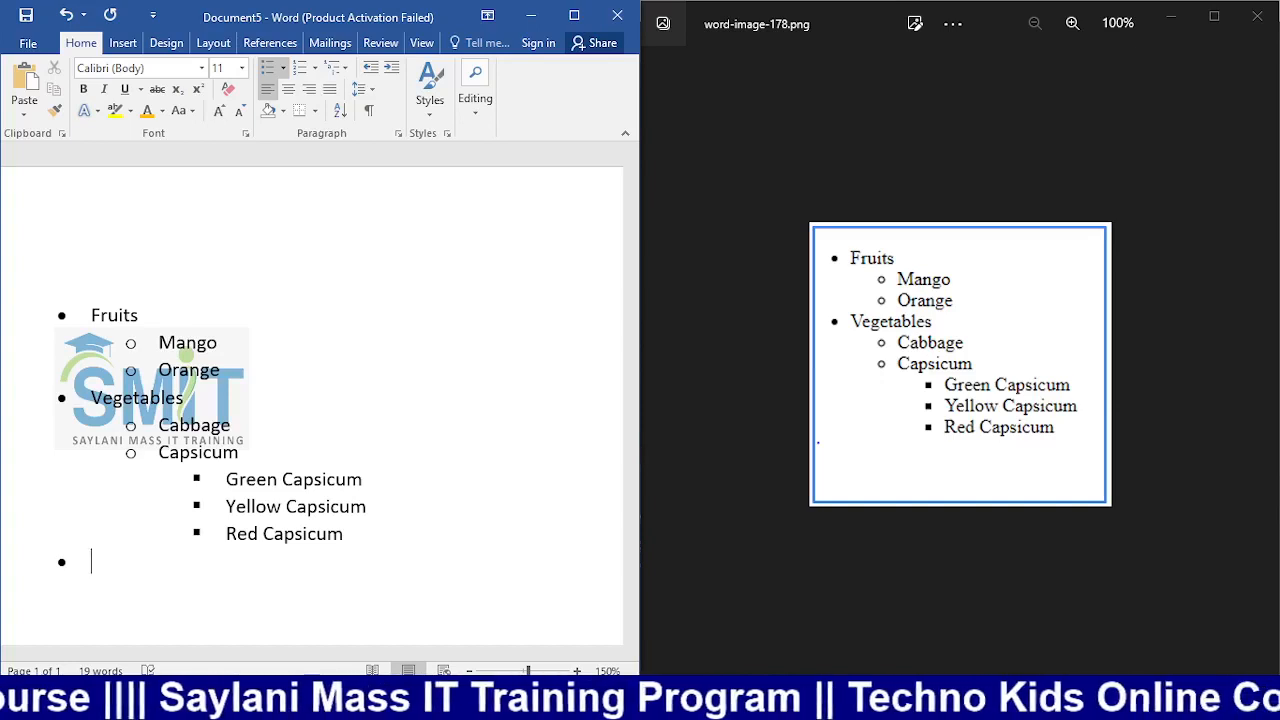
{"action": "key", "text": "Return"}
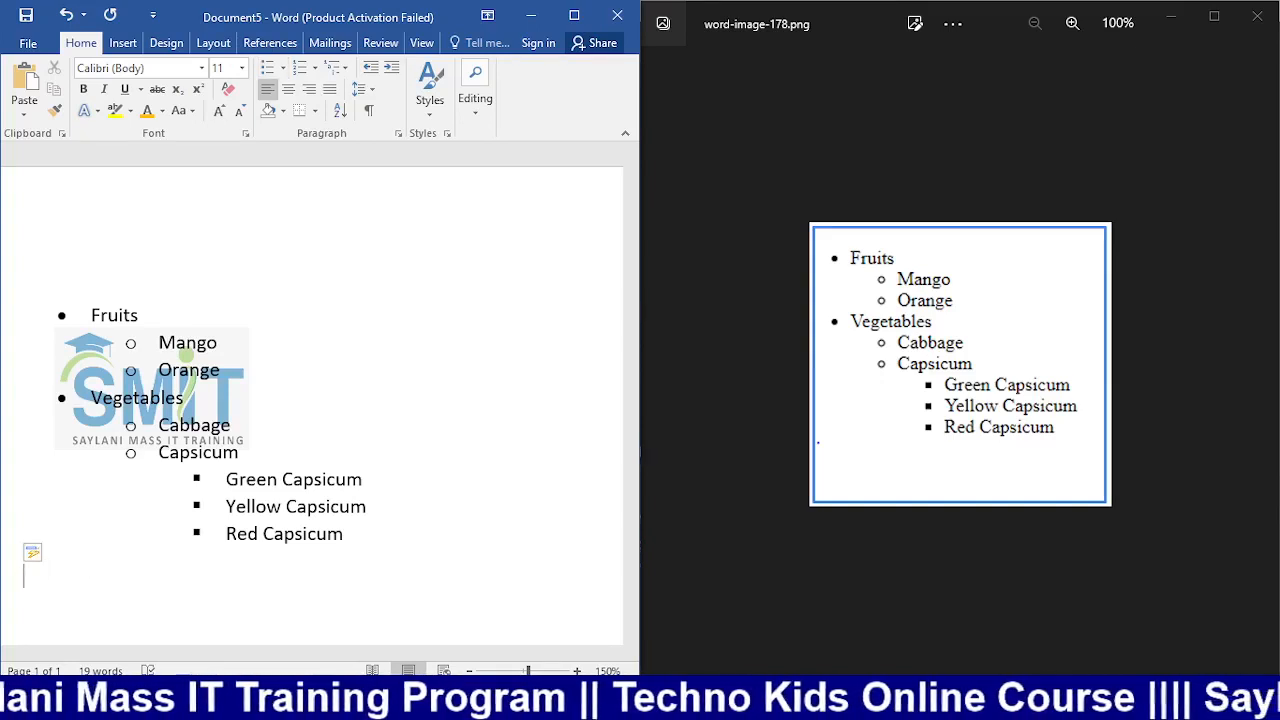
Step: Apply the library's multilevel list style with diamond and arrowhead bullets to the empty line below the finished list
{"action": "scroll", "coordinate": [260, 434], "scroll_direction": "down", "scroll_amount": 3}
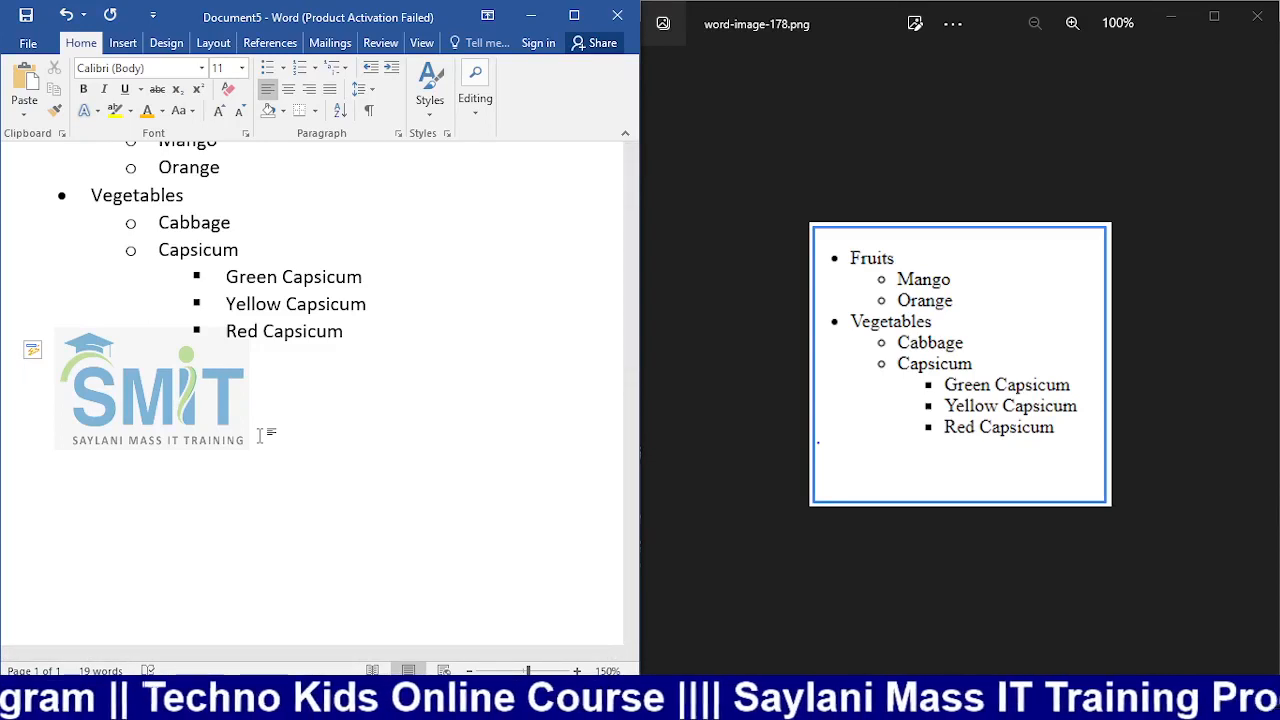
{"action": "scroll", "coordinate": [300, 428], "scroll_direction": "up", "scroll_amount": 3}
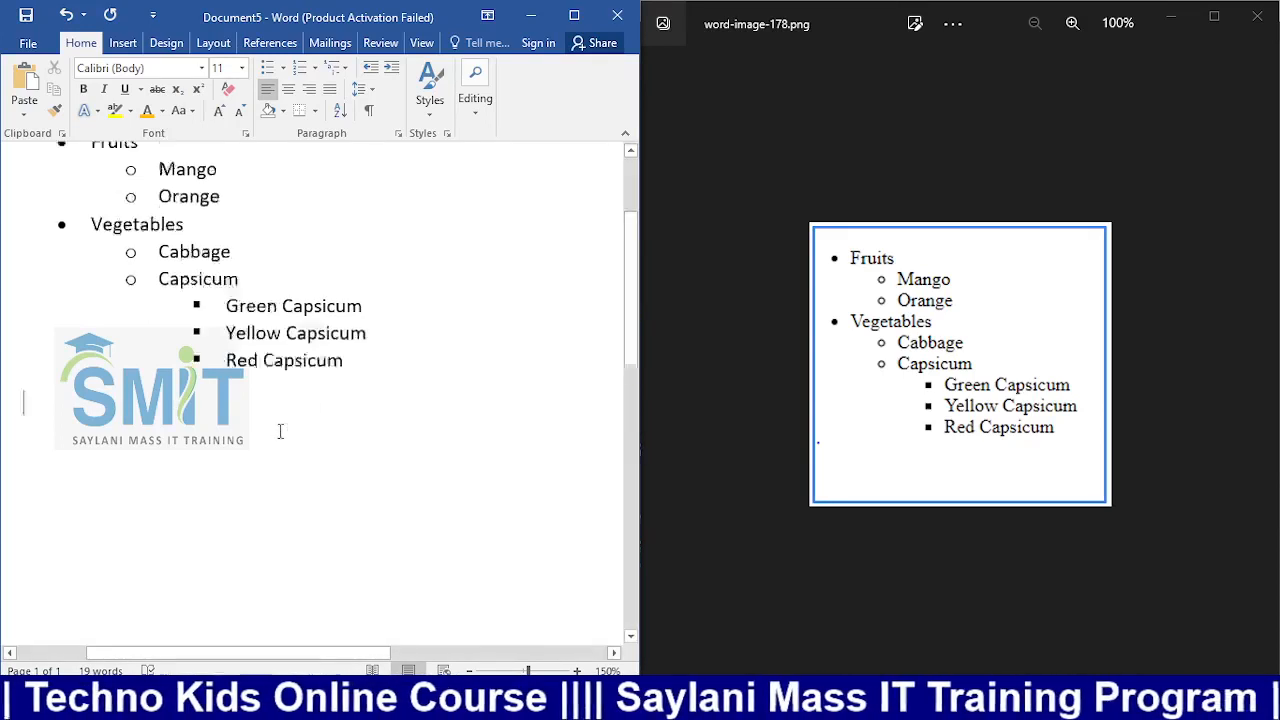
{"action": "scroll", "coordinate": [361, 447], "scroll_direction": "down", "scroll_amount": 2}
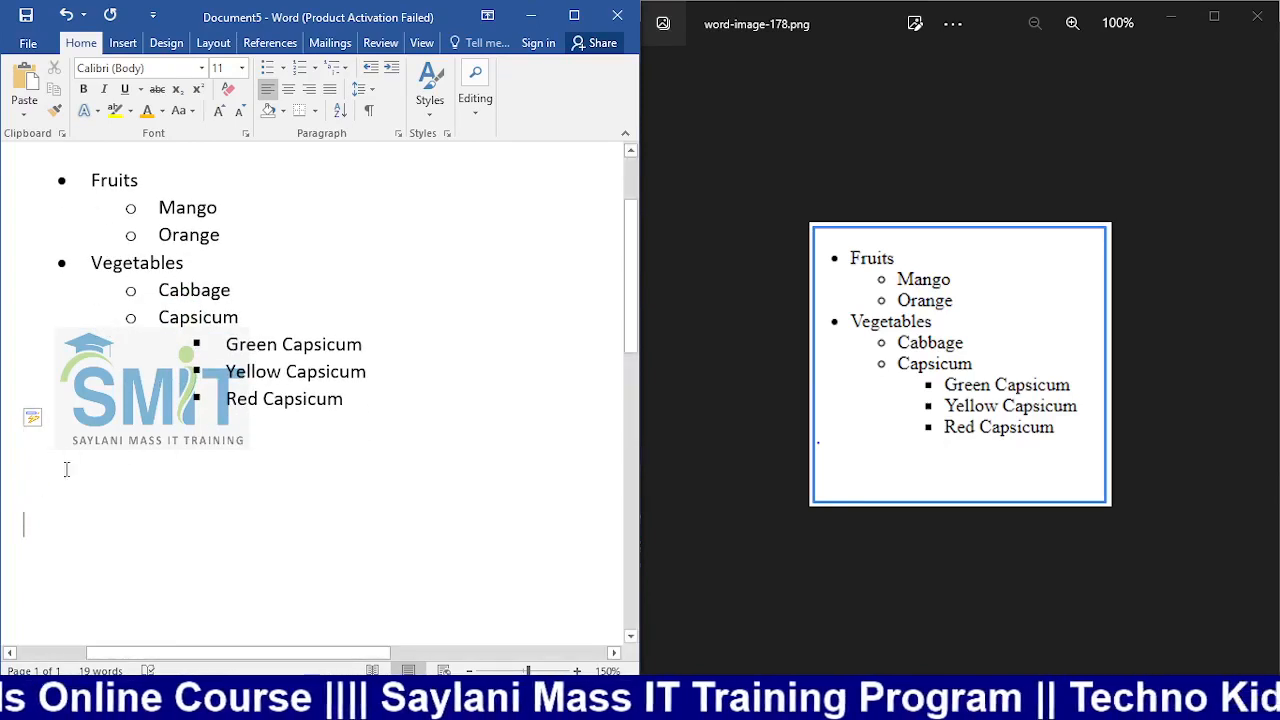
{"action": "left_click", "coordinate": [343, 72]}
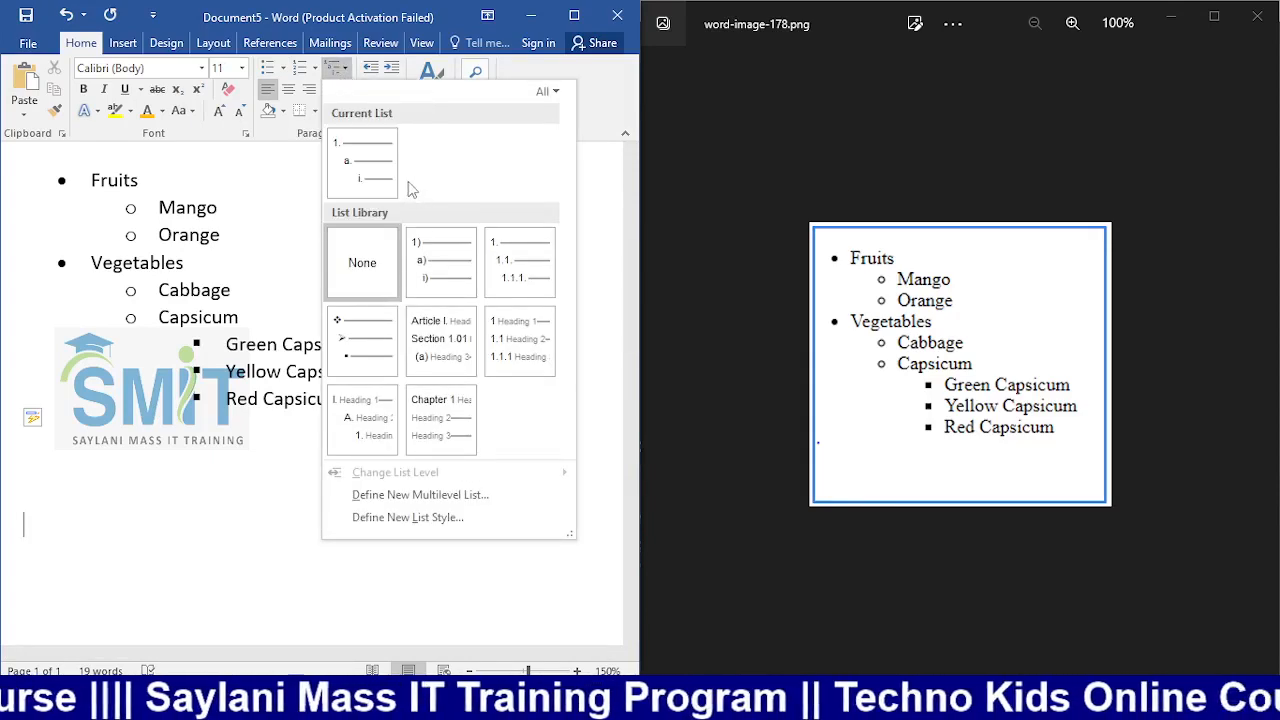
{"action": "mouse_move", "coordinate": [390, 328]}
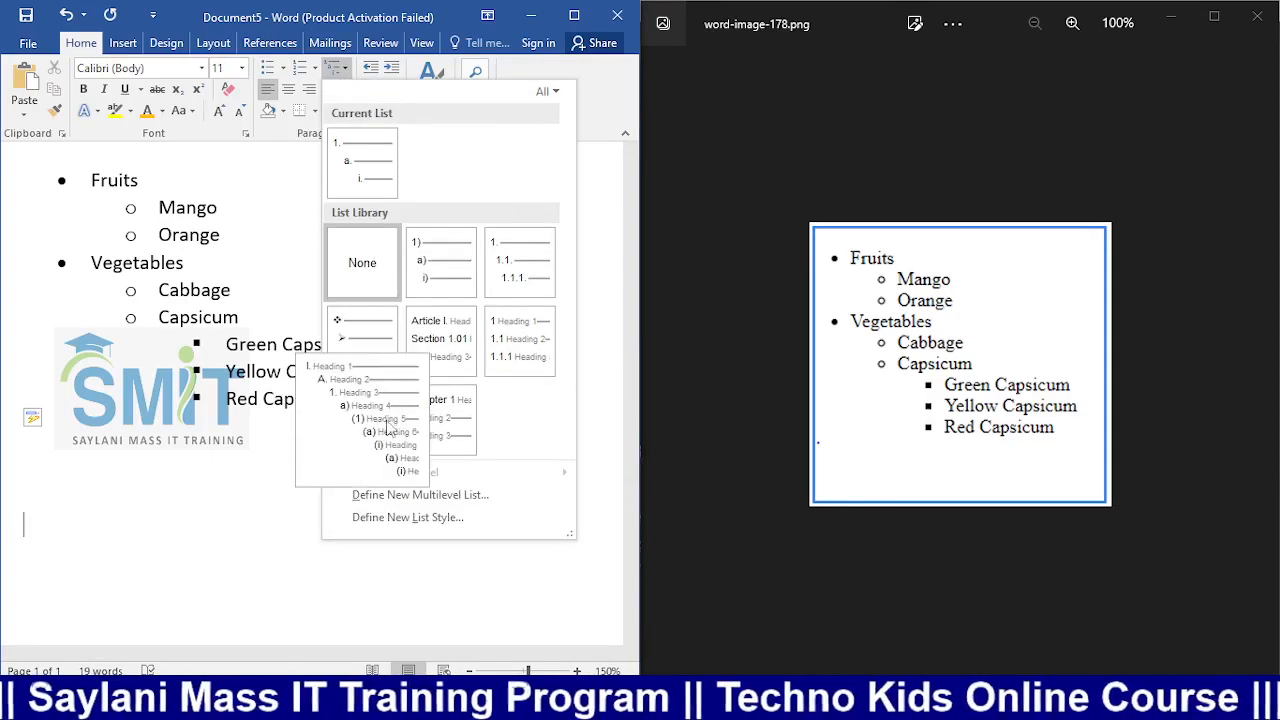
{"action": "mouse_move", "coordinate": [455, 358]}
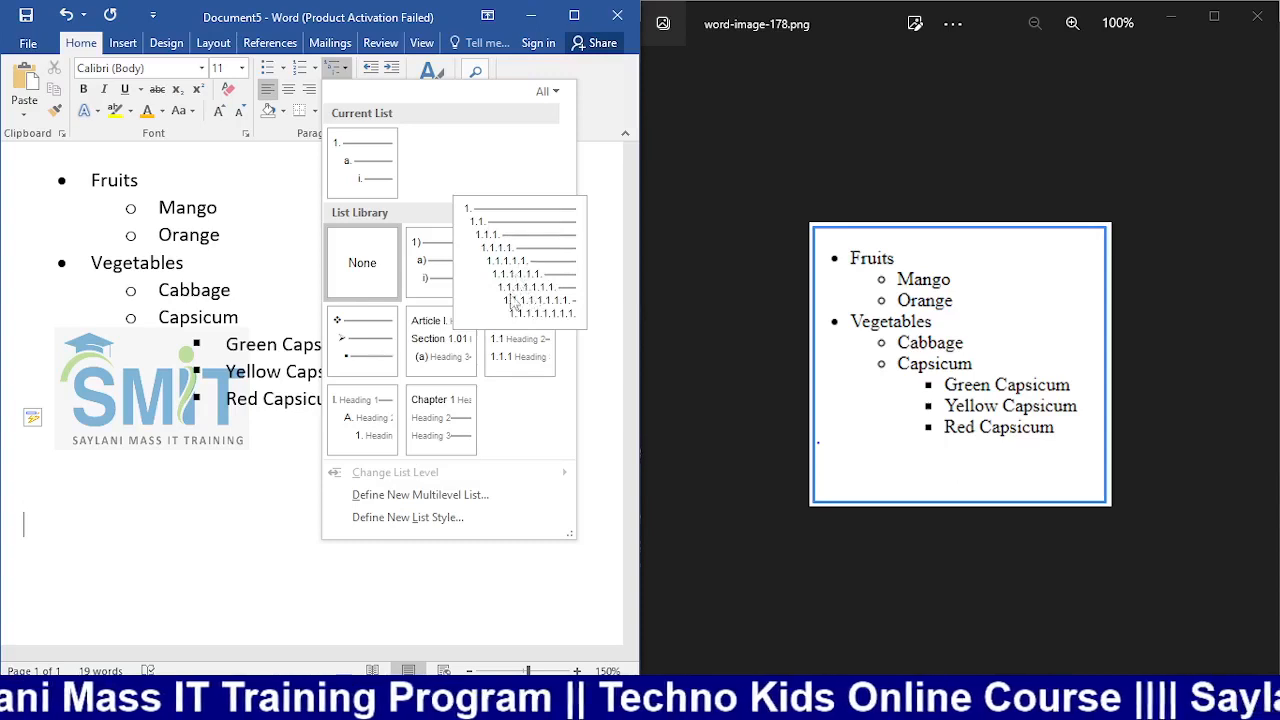
{"action": "mouse_move", "coordinate": [388, 355]}
{"action": "mouse_move", "coordinate": [416, 240]}
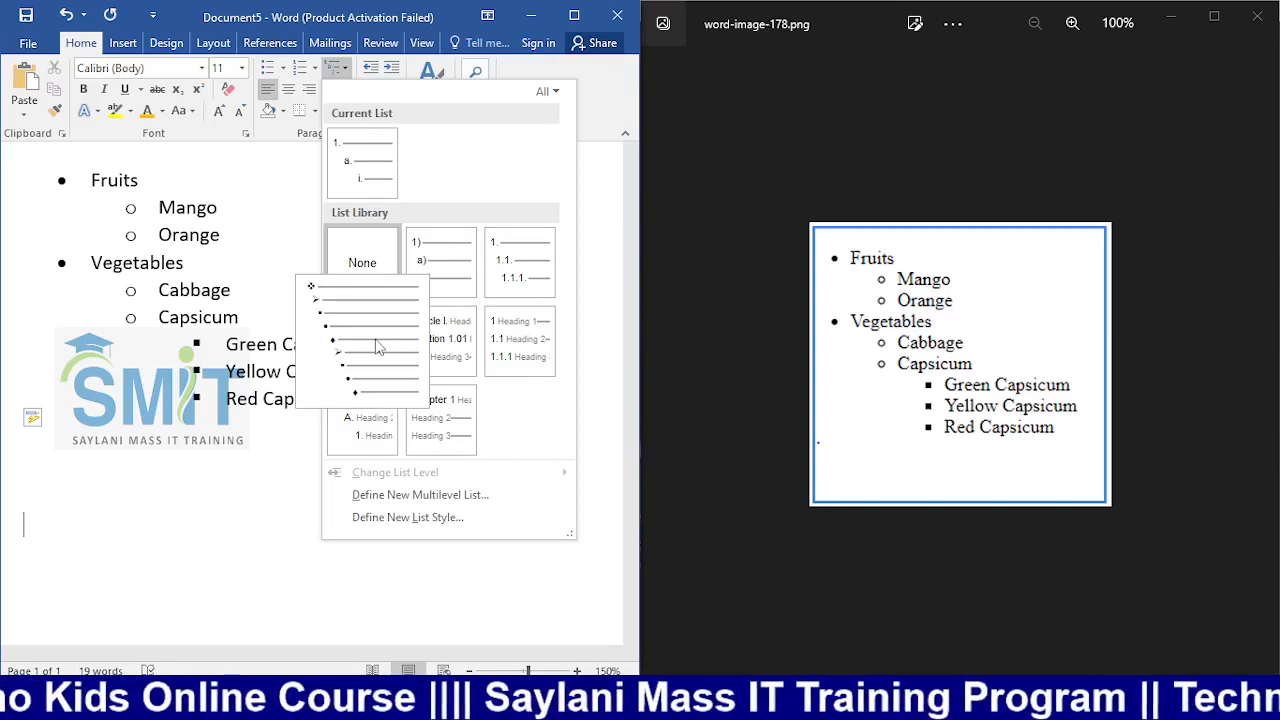
{"action": "left_click", "coordinate": [377, 344]}
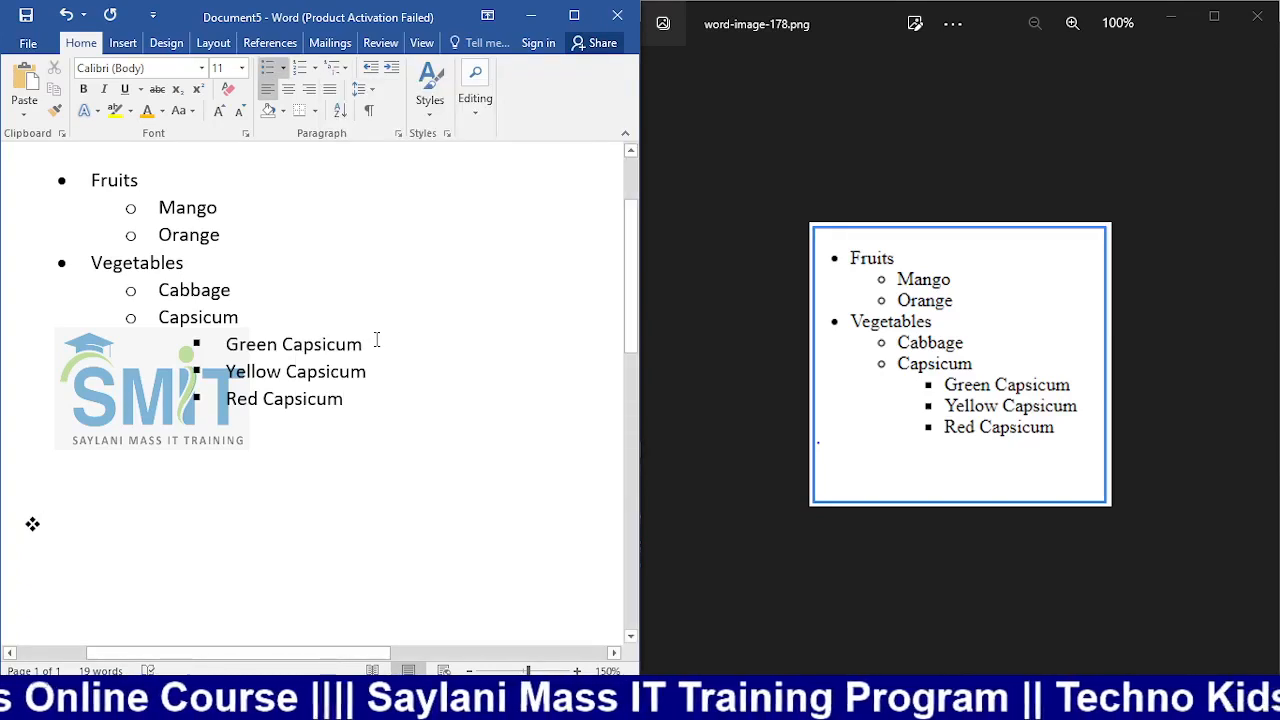
Step: Enter "Fruits" as the first top-level item of the new list, with "Mango" and "Orange" as its arrow-bullet sub-items
{"action": "type", "text": "f"}
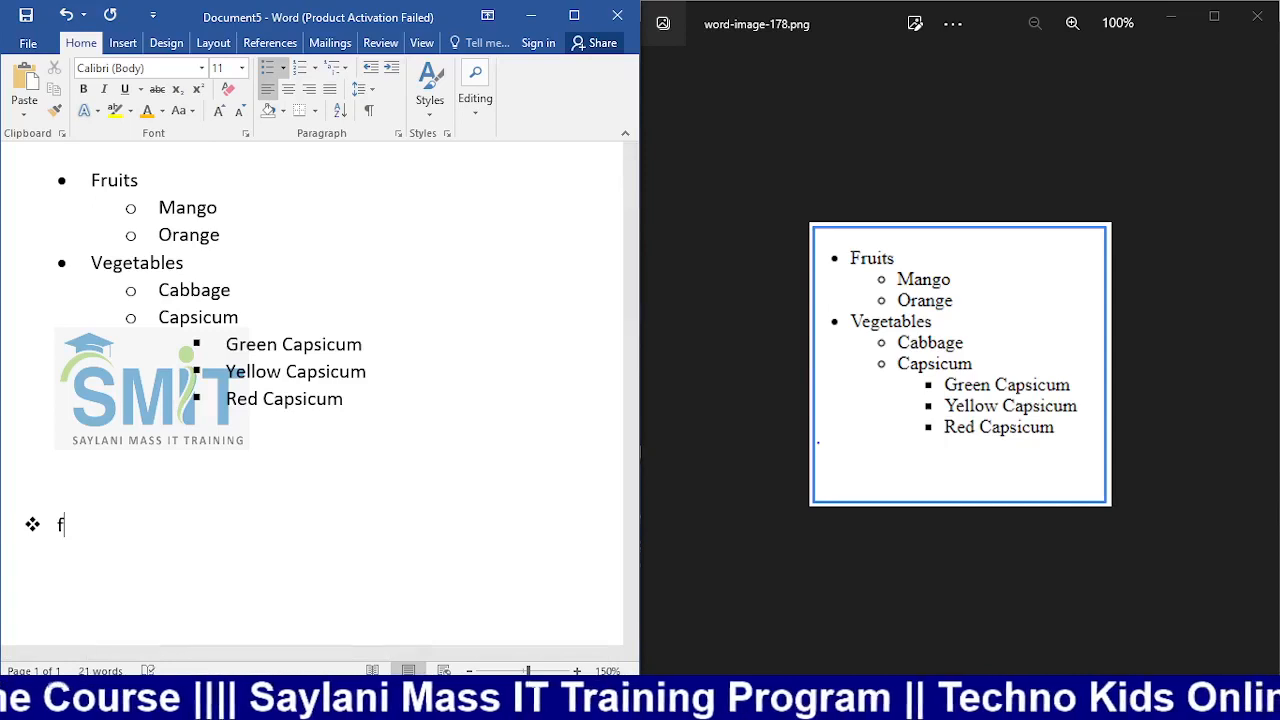
{"action": "type", "text": "ruits"}
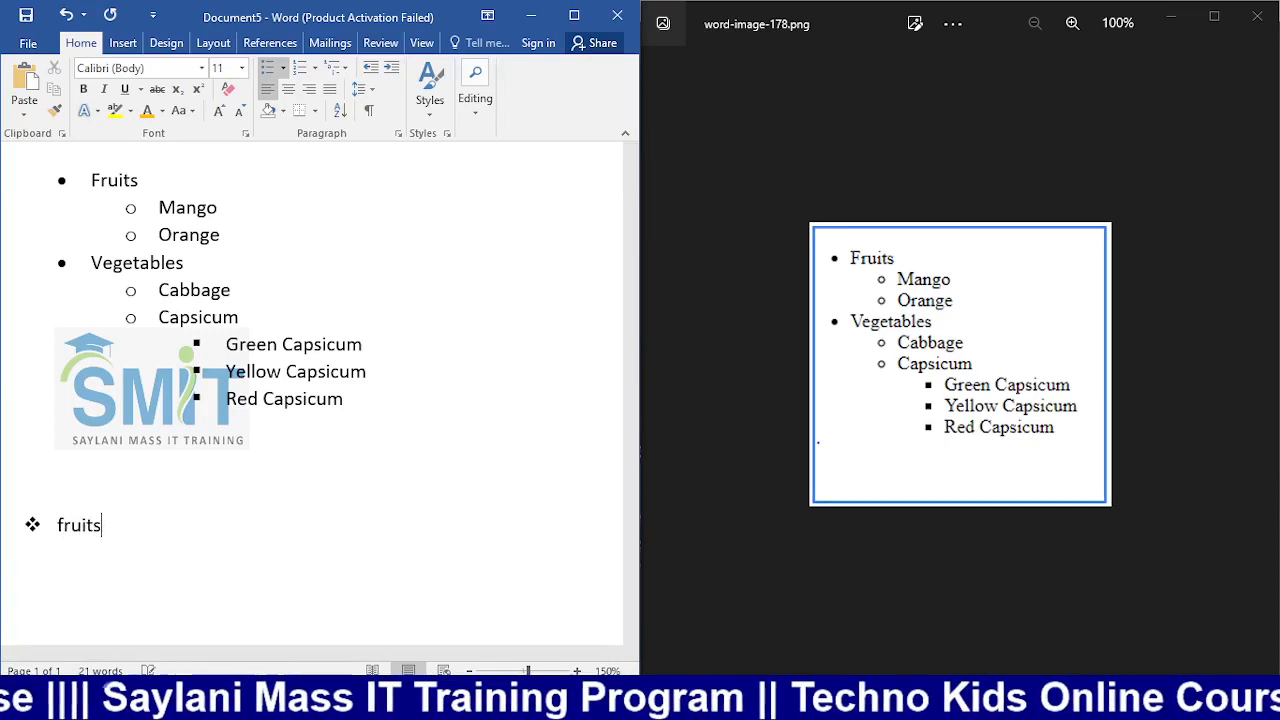
{"action": "key", "text": "Return"}
{"action": "key", "text": "Tab"}
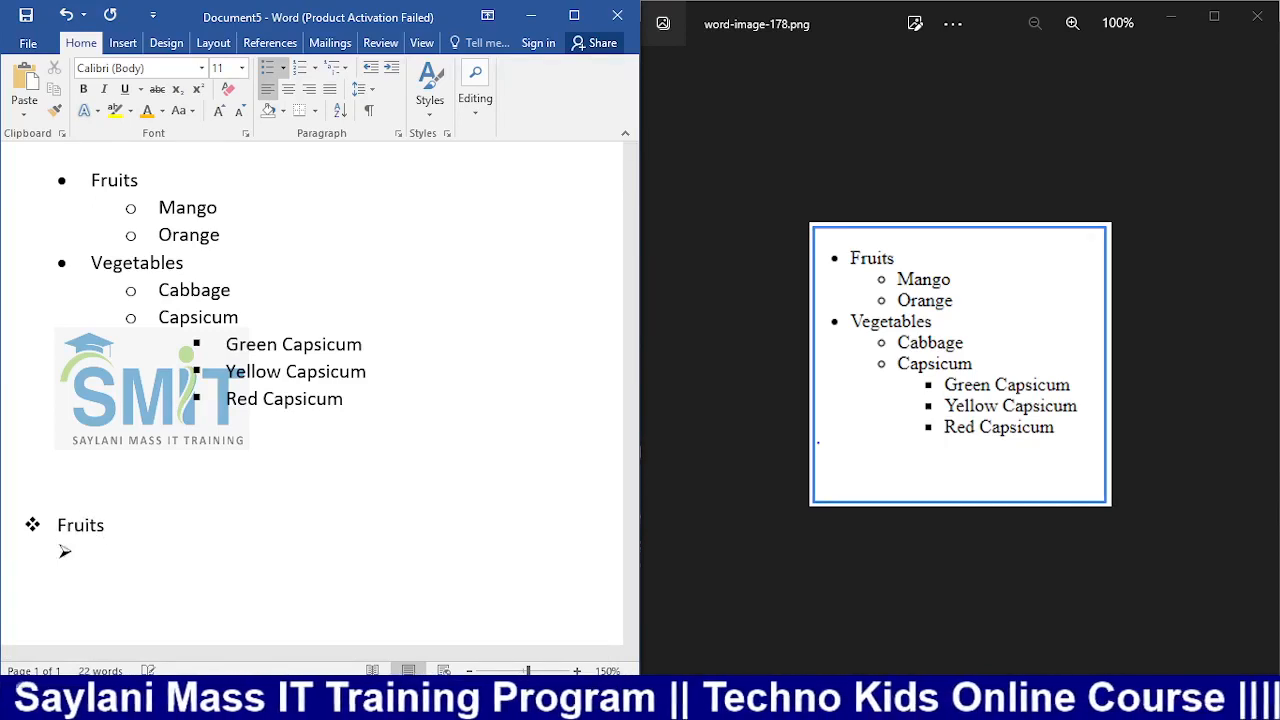
{"action": "type", "text": "mang"}
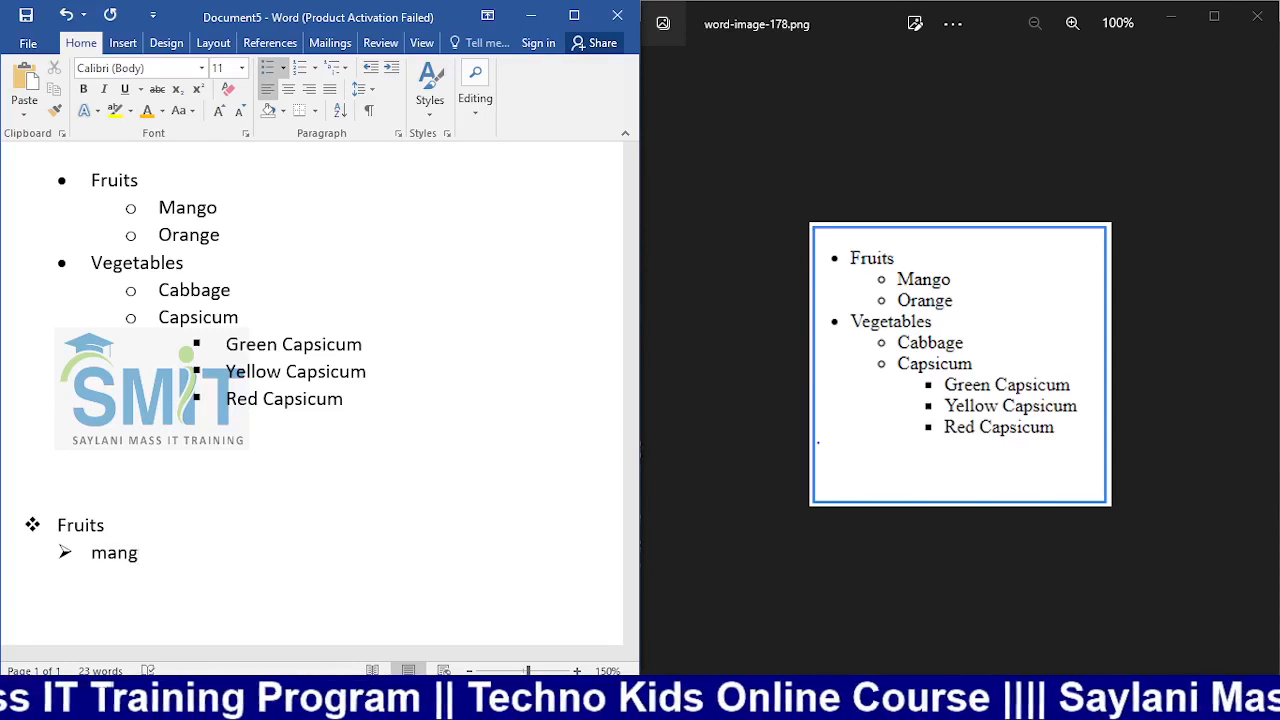
{"action": "type", "text": "o"}
{"action": "key", "text": "Return"}
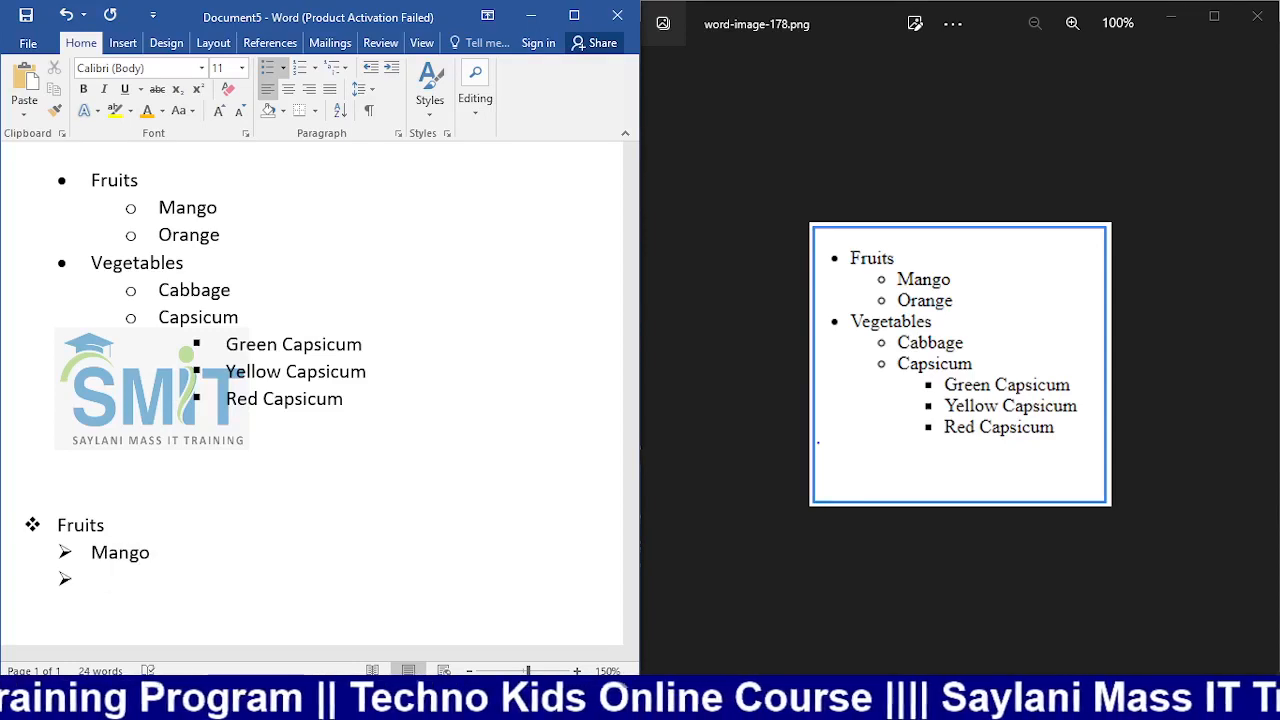
{"action": "type", "text": "orange"}
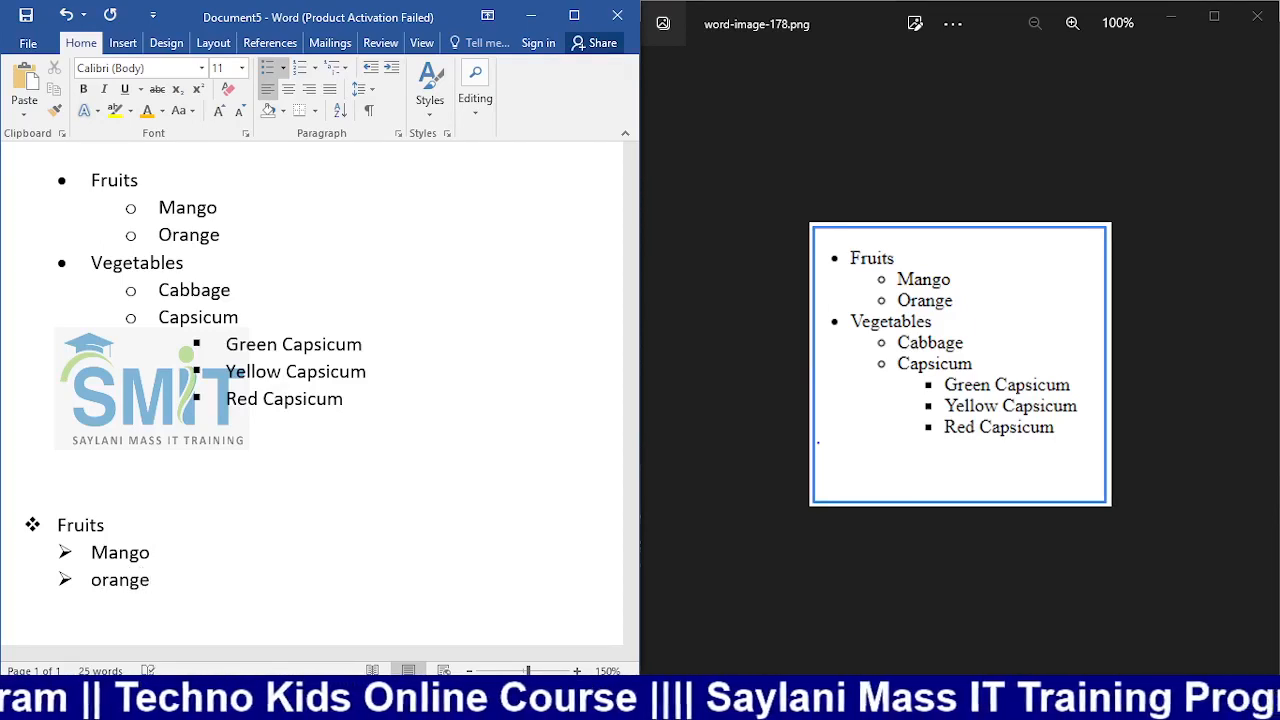
Step: Add "Vegetables" as the second top-level diamond-bullet item below Orange in the new list
{"action": "key", "text": "Return"}
{"action": "key", "text": "Tab"}
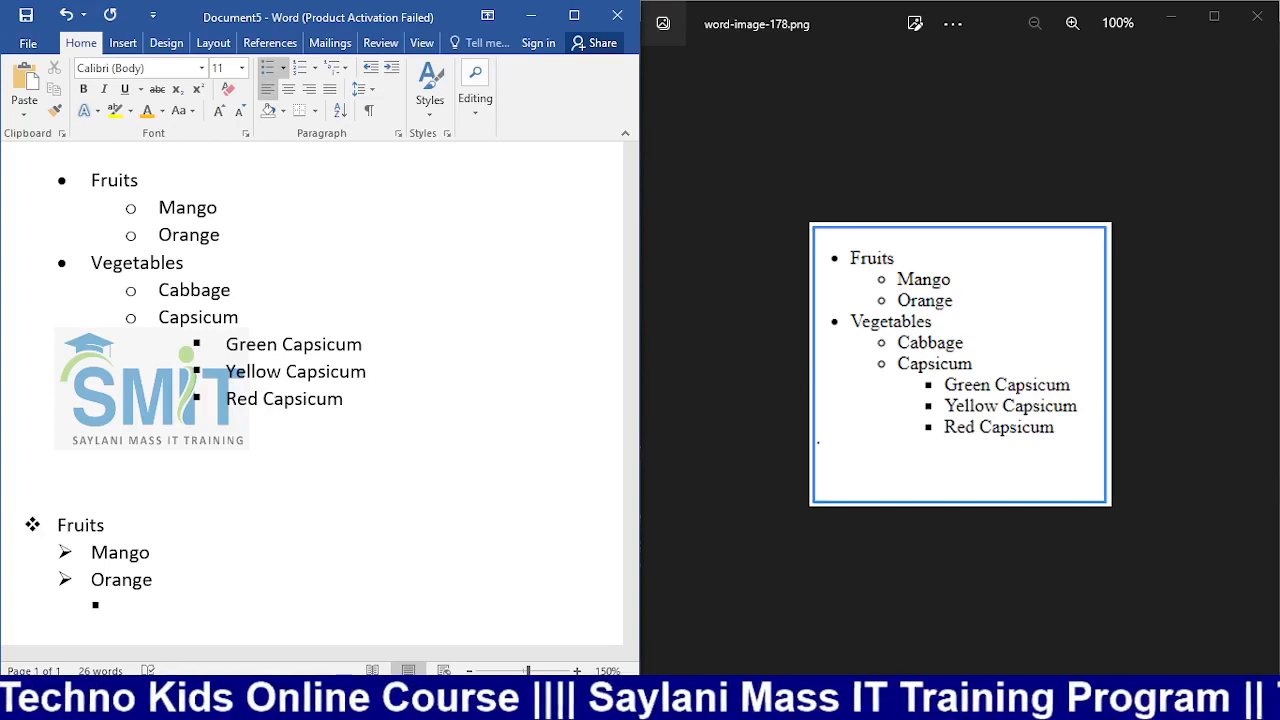
{"action": "key", "text": "shift+Tab"}
{"action": "key", "text": "shift+Tab"}
{"action": "type", "text": "veg"}
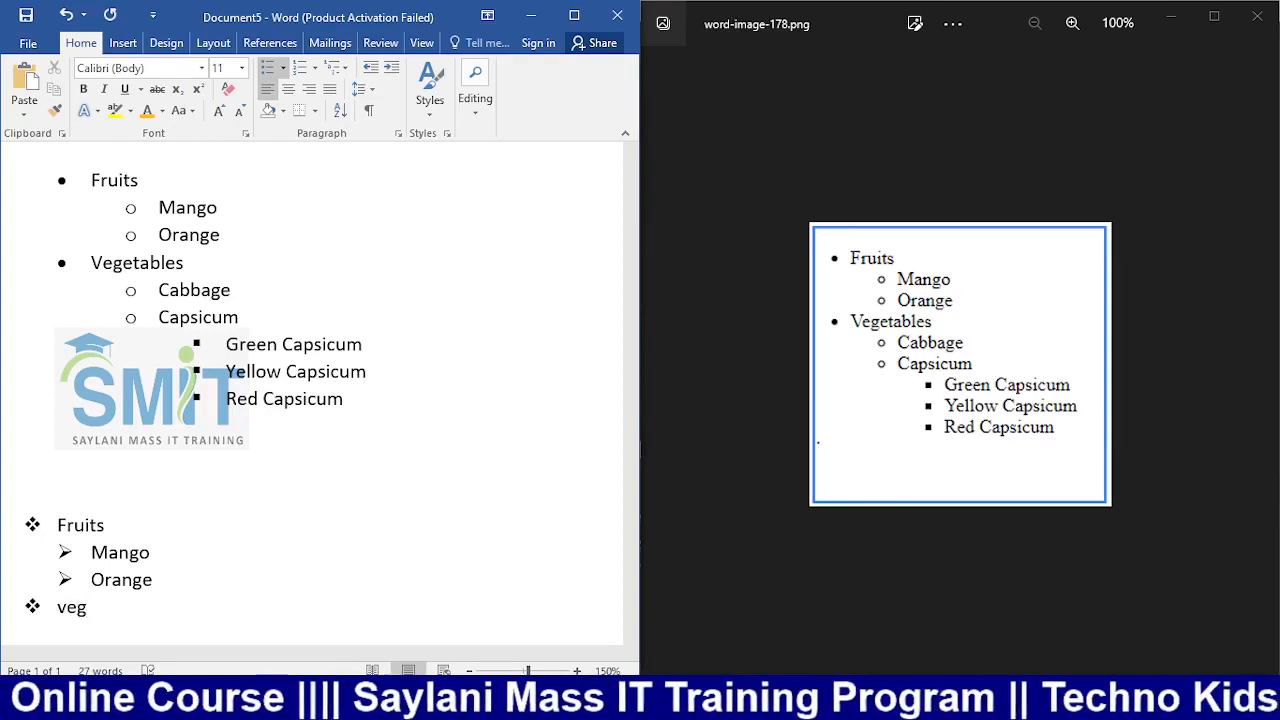
{"action": "type", "text": "eta"}
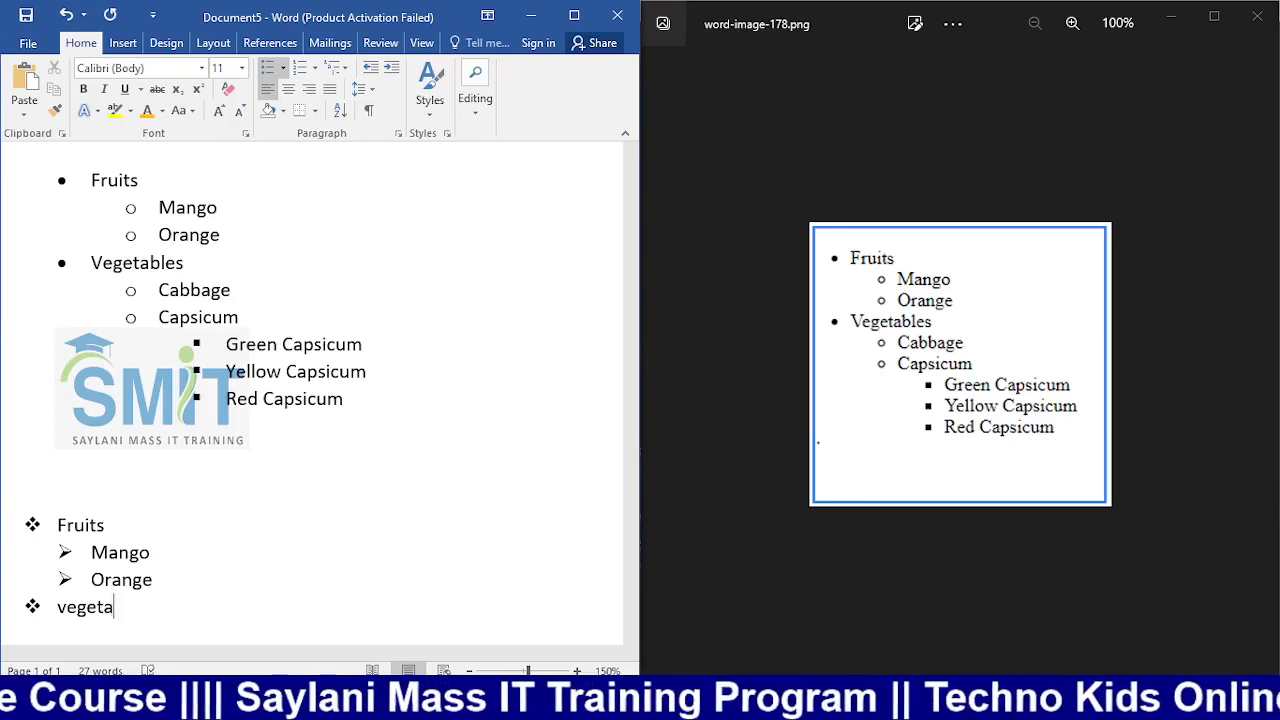
{"action": "type", "text": "bles"}
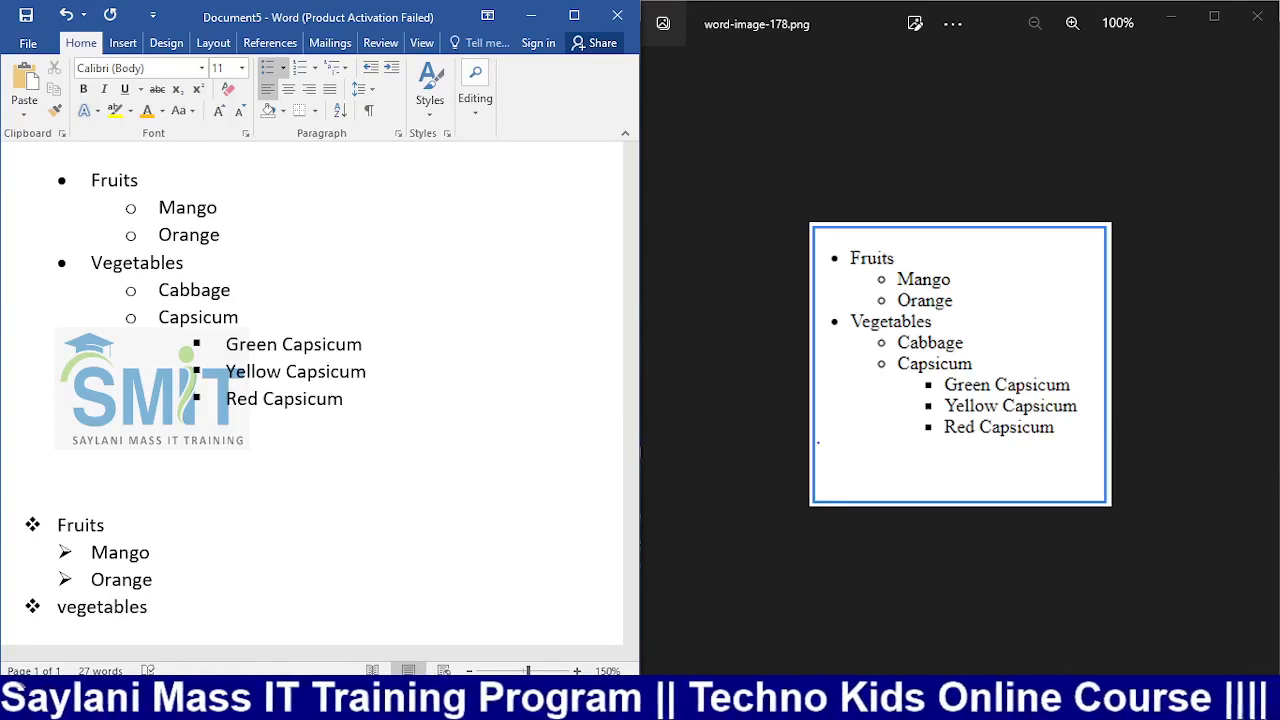
Step: Add "Cabbage" and "Capsicum" as arrow-bullet sub-items under Vegetables in the new list
{"action": "key", "text": "Return"}
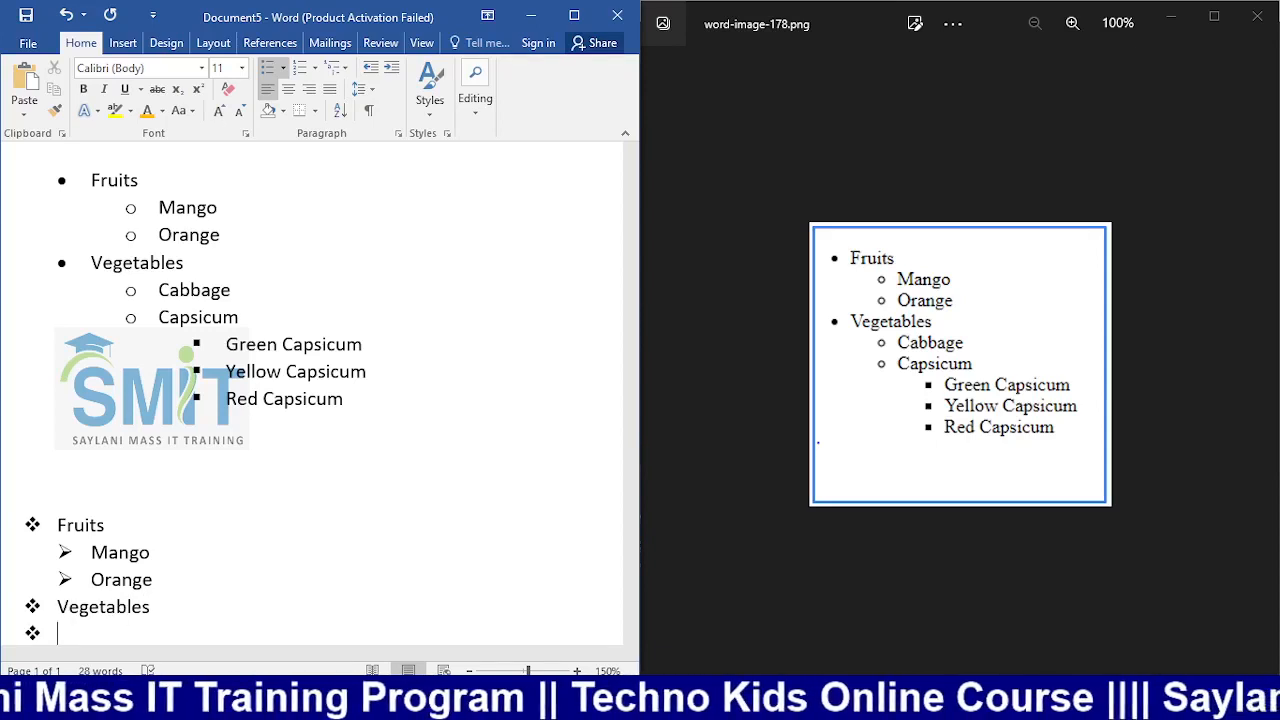
{"action": "key", "text": "Tab"}
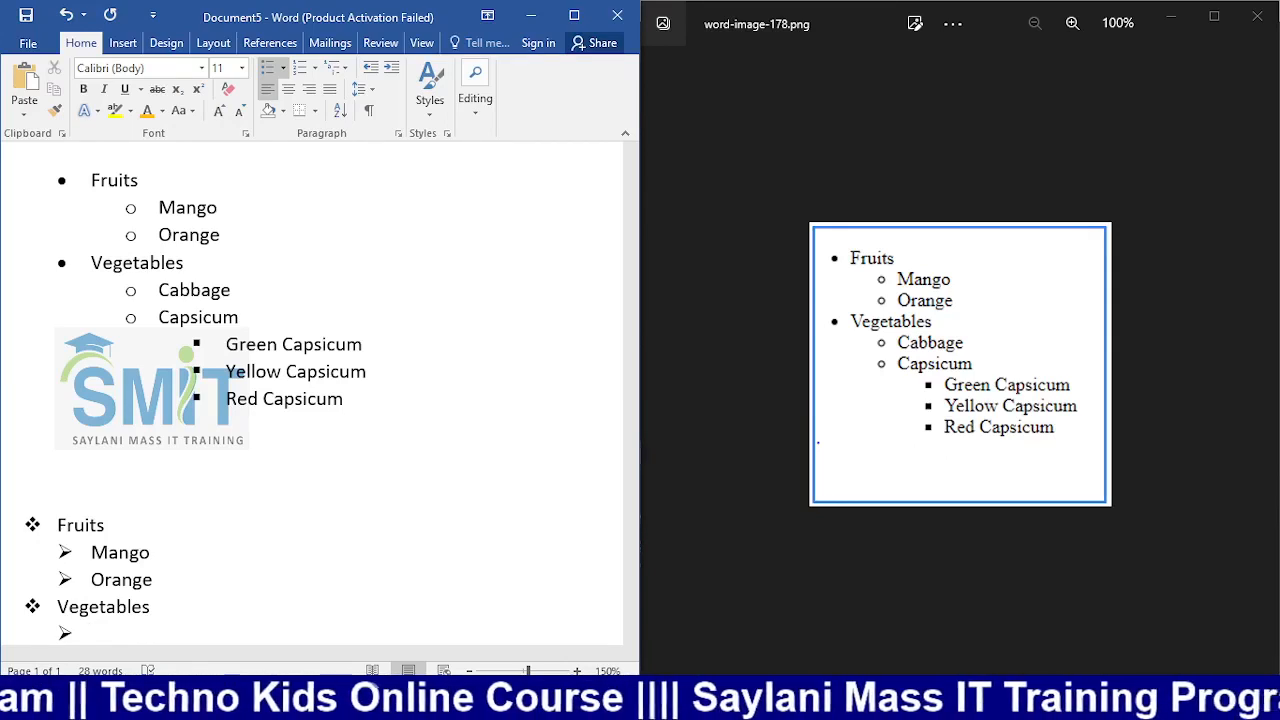
{"action": "type", "text": "Cabb"}
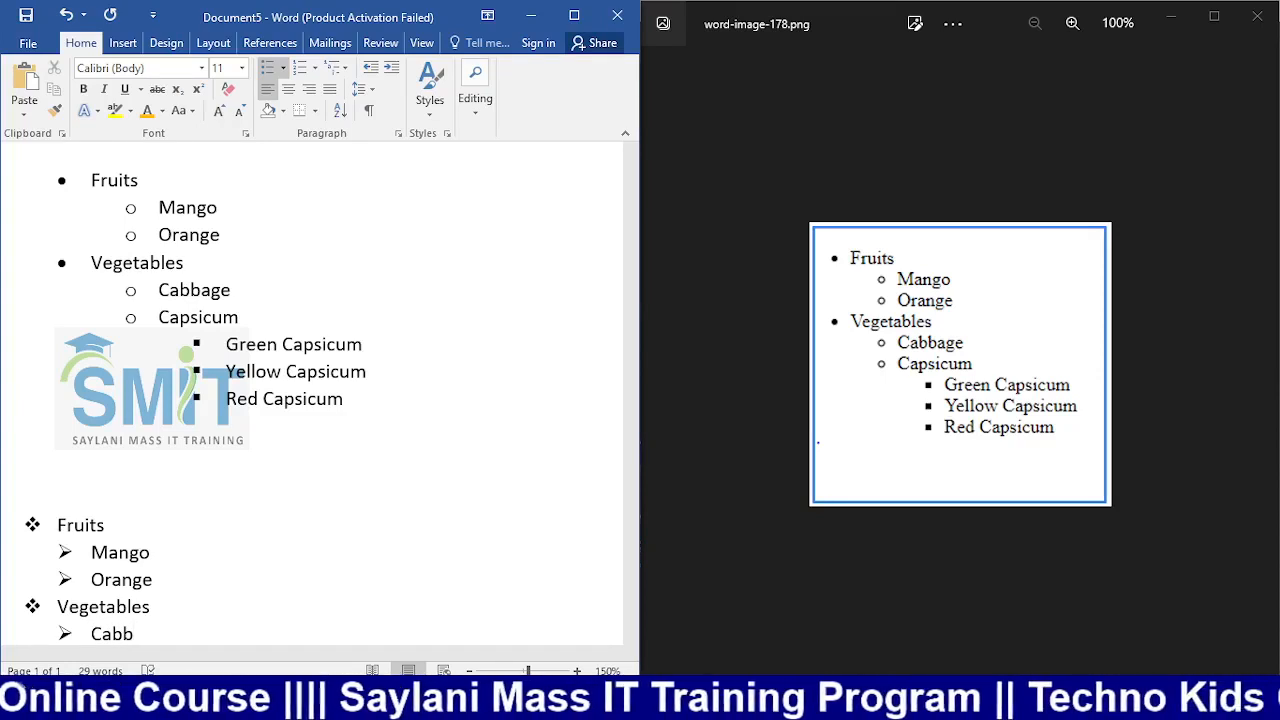
{"action": "type", "text": "age"}
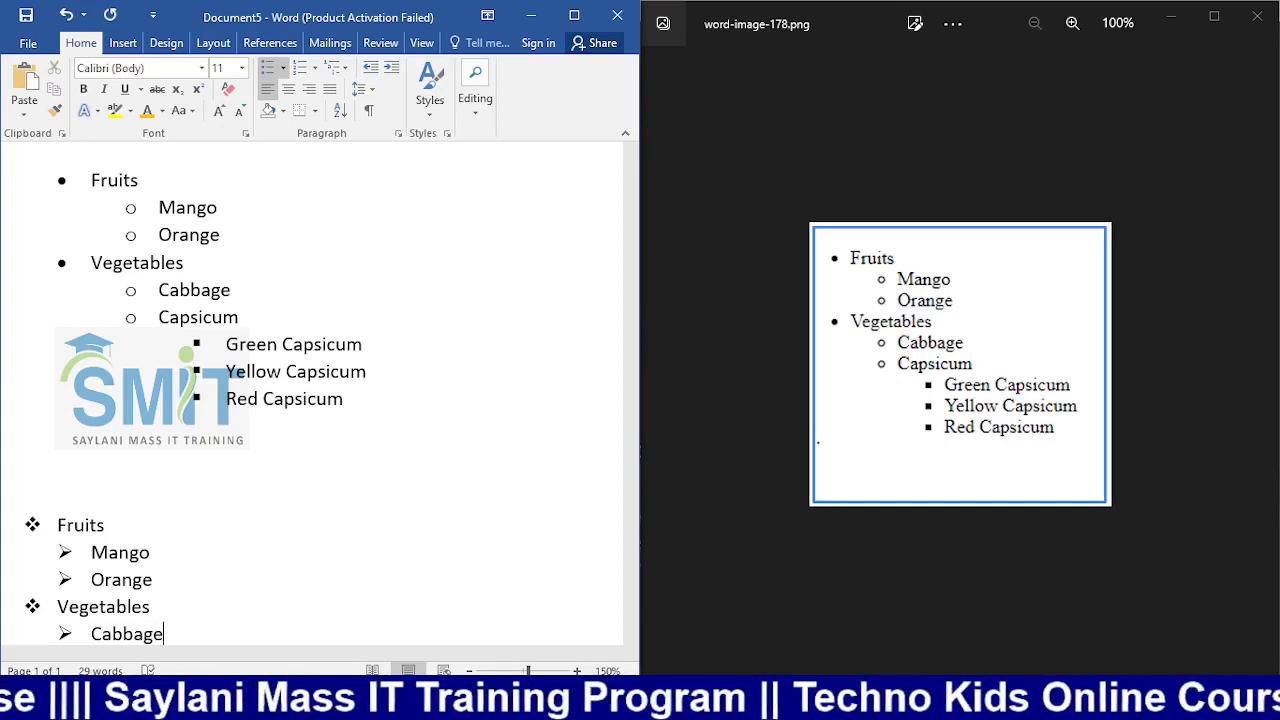
{"action": "key", "text": "Return"}
{"action": "type", "text": "Ca"}
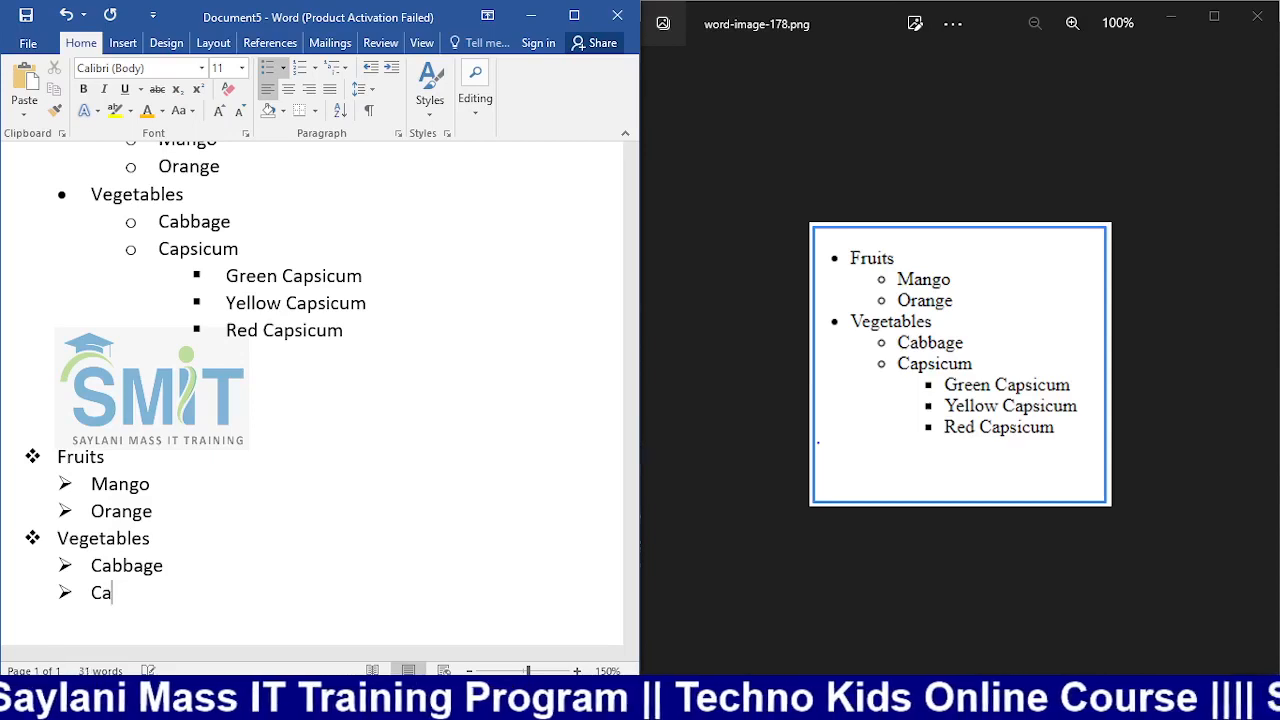
{"action": "type", "text": "pp"}
{"action": "key", "text": "BackSpace"}
{"action": "type", "text": "s"}
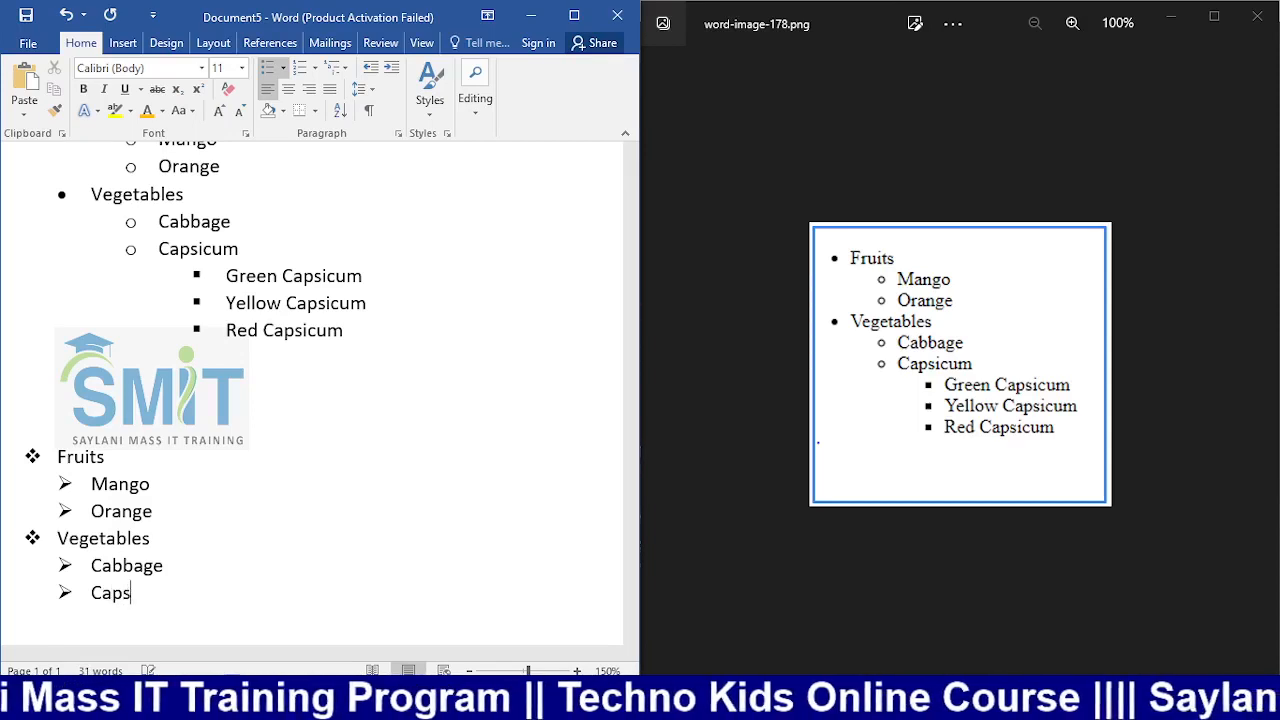
{"action": "type", "text": "icum"}
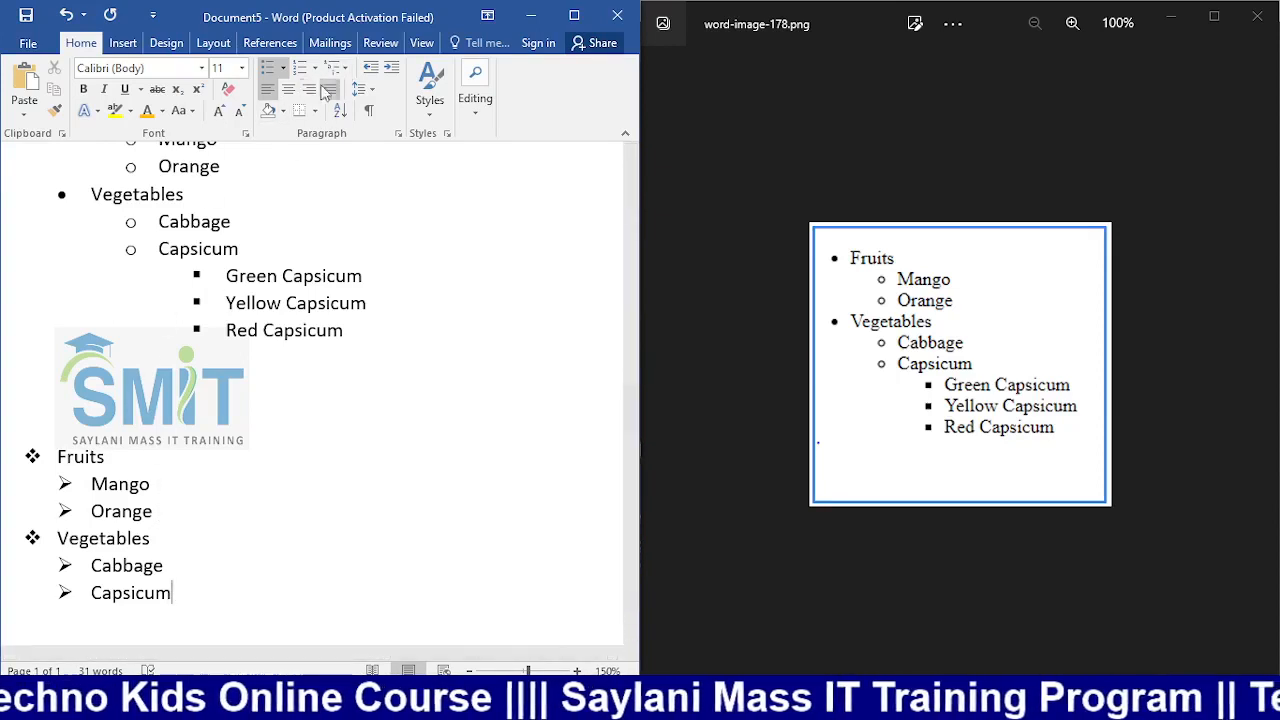
Step: Change the bullets of Mango and Orange in the second list to hollow circles
{"action": "left_click_drag", "start_coordinate": [168, 514], "coordinate": [92, 482]}
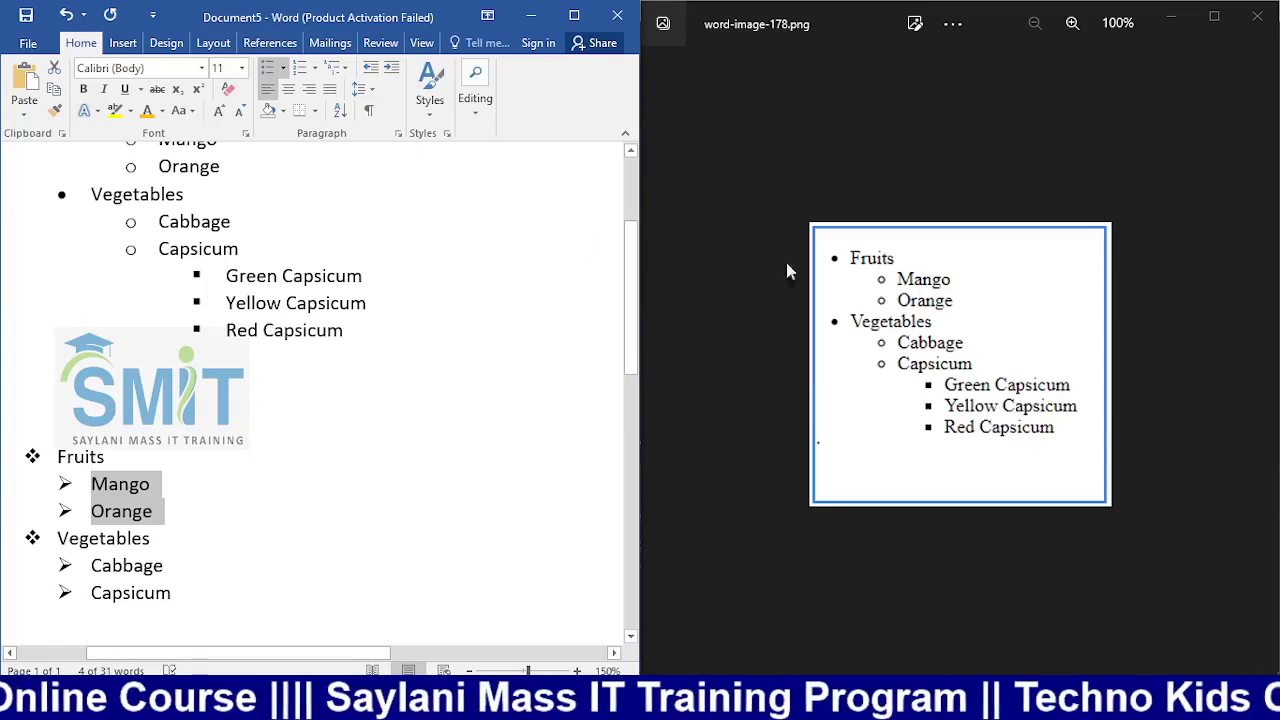
{"action": "left_click", "coordinate": [284, 67]}
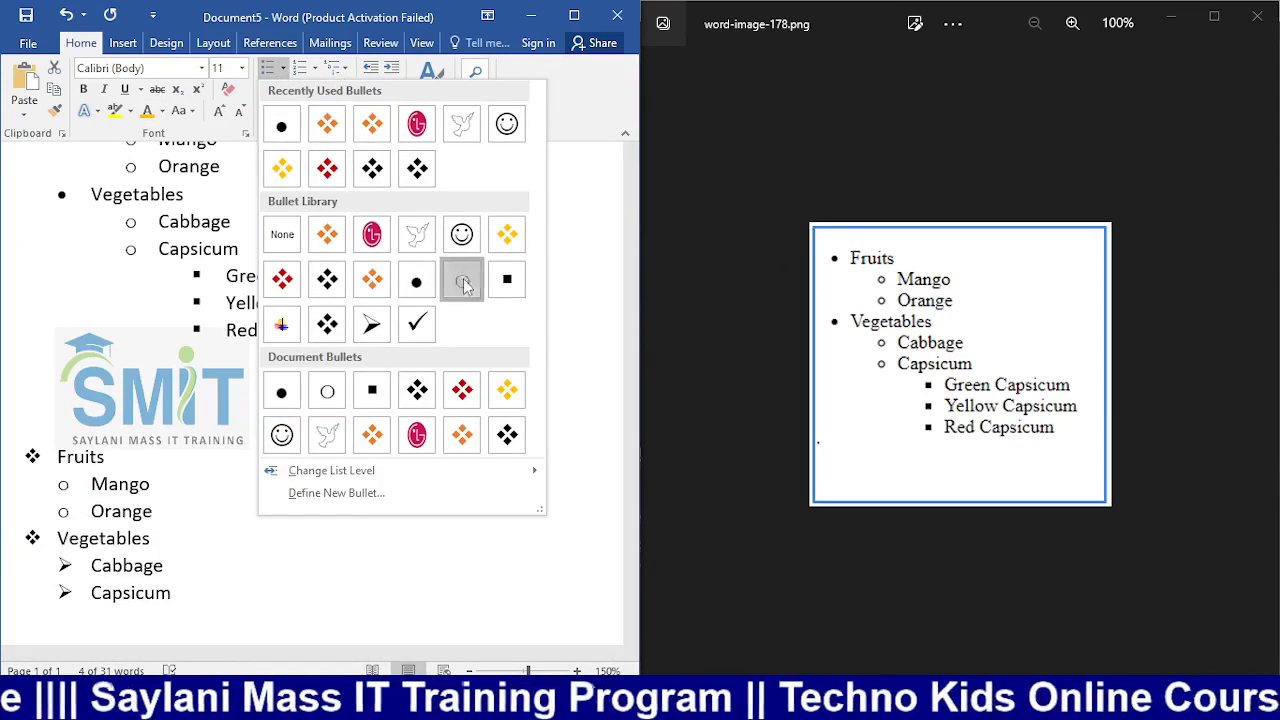
{"action": "left_click", "coordinate": [463, 283]}
Step: Change the bullets of Fruits and Vegetables in the second list to solid round dots
{"action": "left_click_drag", "start_coordinate": [130, 447], "coordinate": [57, 456]}
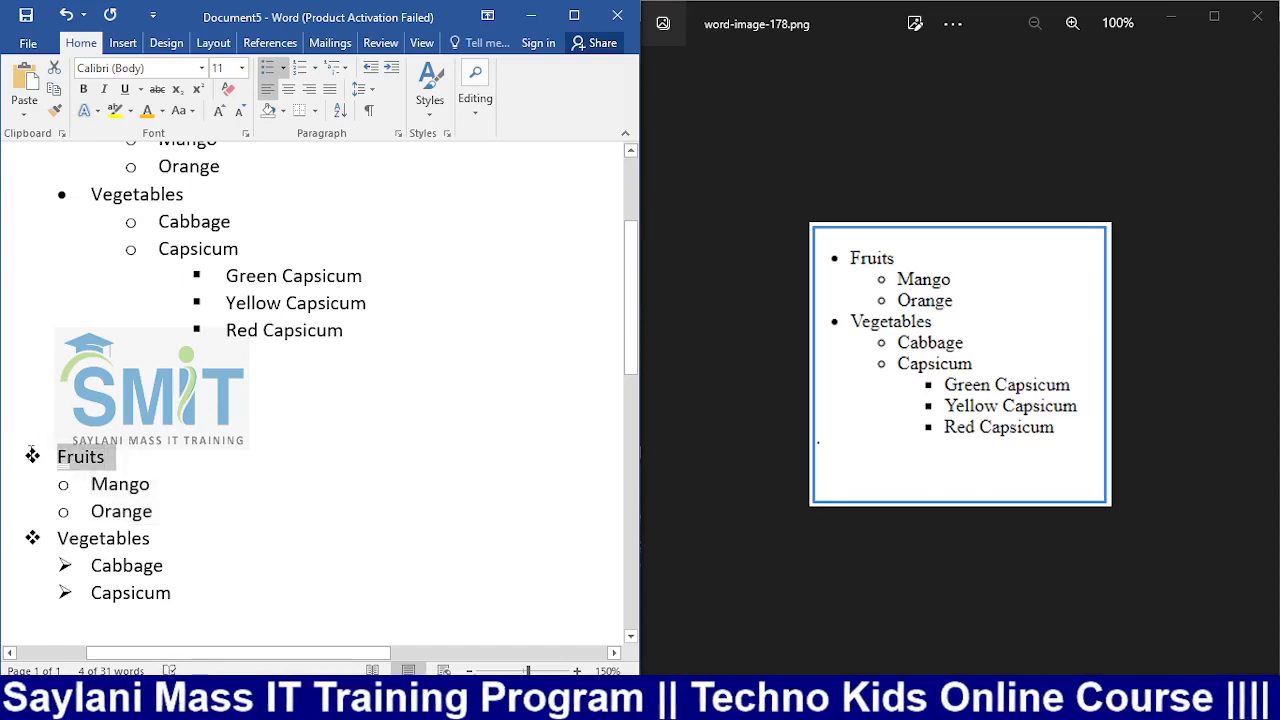
{"action": "left_click", "coordinate": [284, 67]}
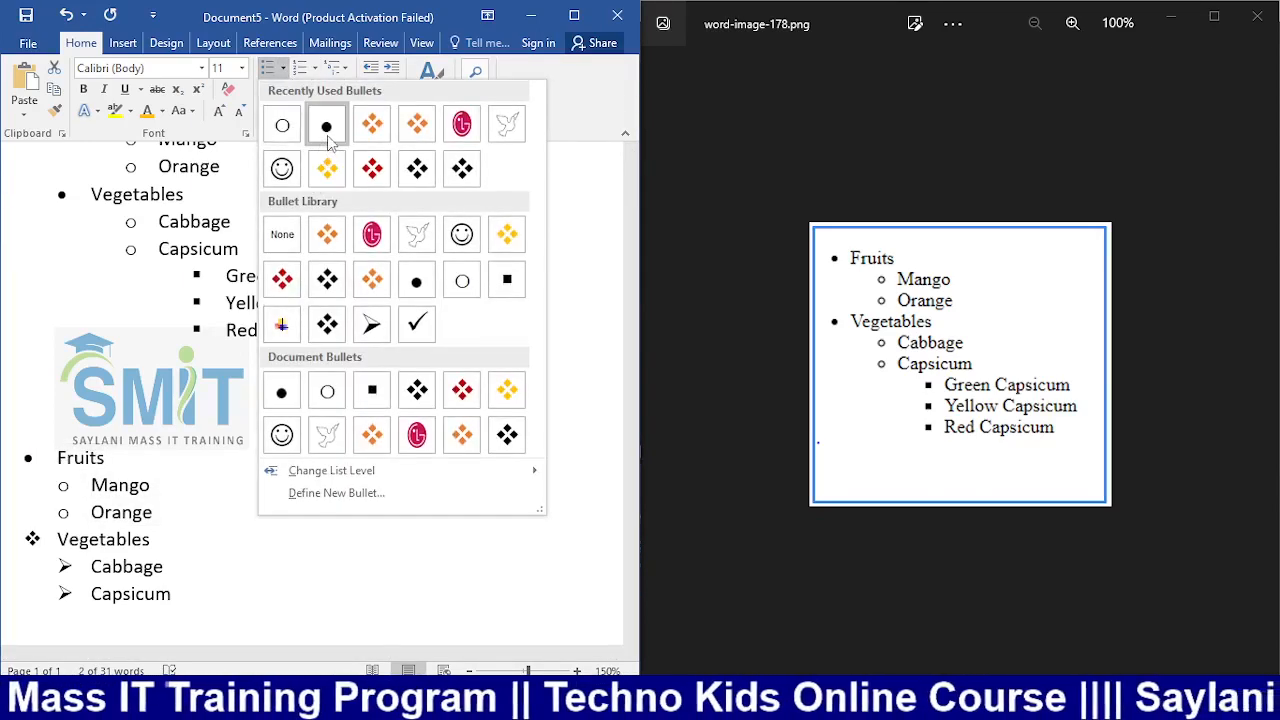
{"action": "left_click", "coordinate": [327, 135]}
{"action": "left_click_drag", "start_coordinate": [65, 540], "coordinate": [160, 540]}
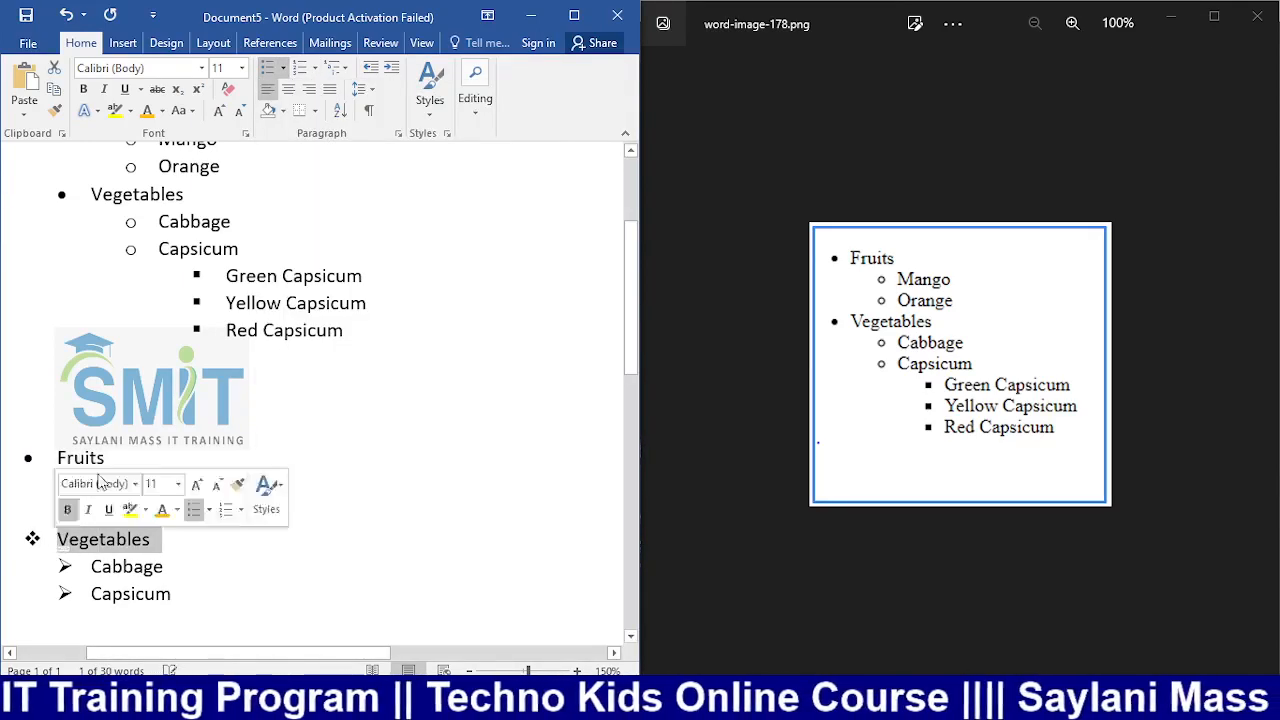
{"action": "left_click", "coordinate": [284, 67]}
{"action": "left_click", "coordinate": [286, 124]}
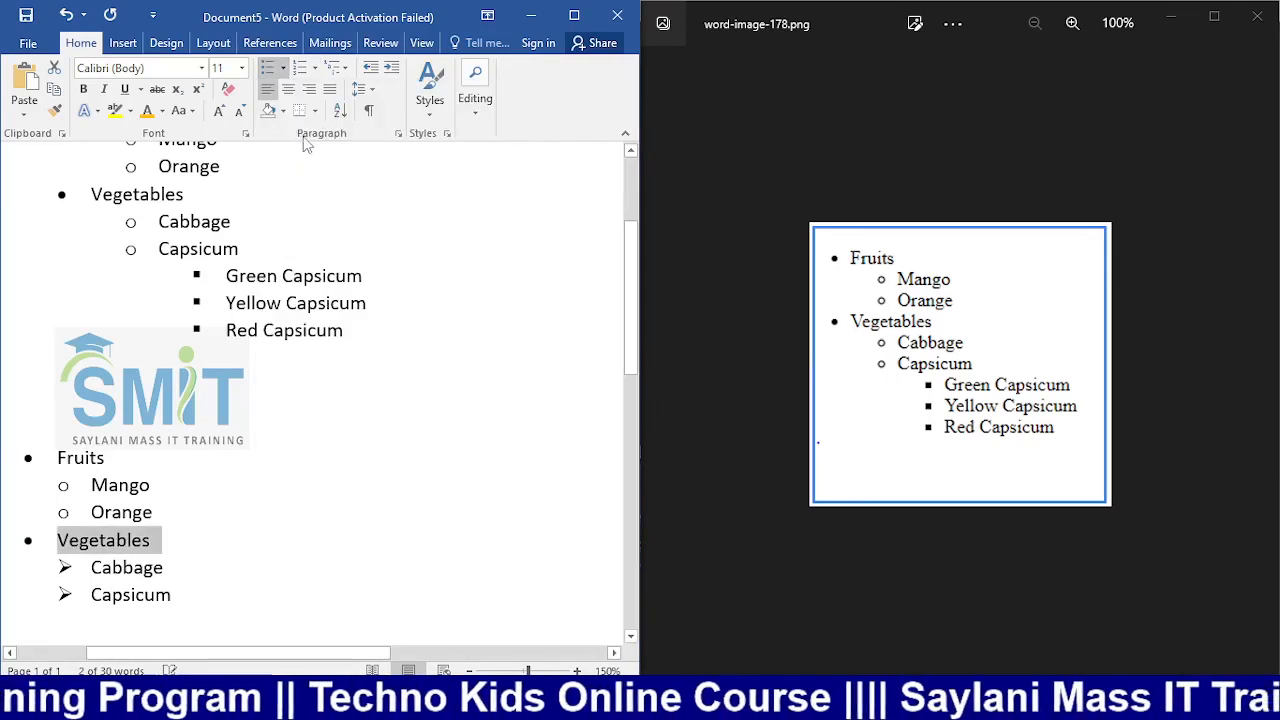
Step: Change the bullets of Cabbage and Capsicum in the second list to hollow circles
{"action": "left_click_drag", "start_coordinate": [186, 600], "coordinate": [100, 562]}
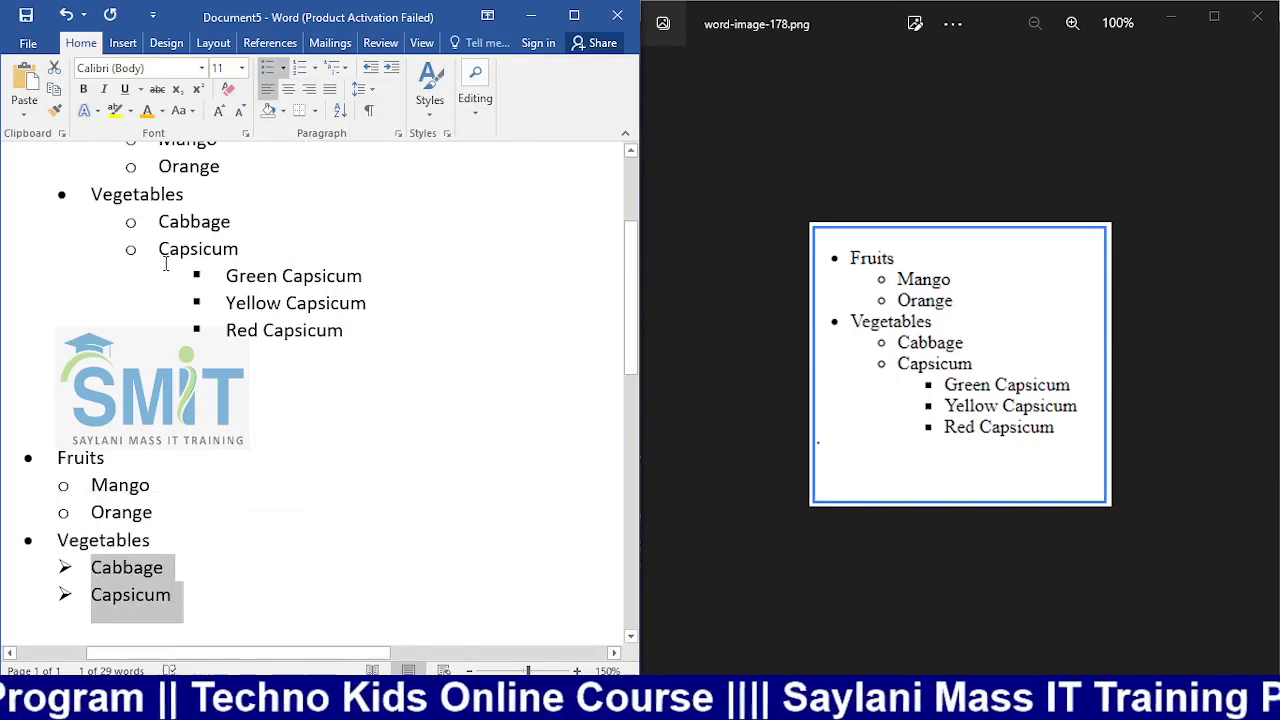
{"action": "left_click", "coordinate": [283, 67]}
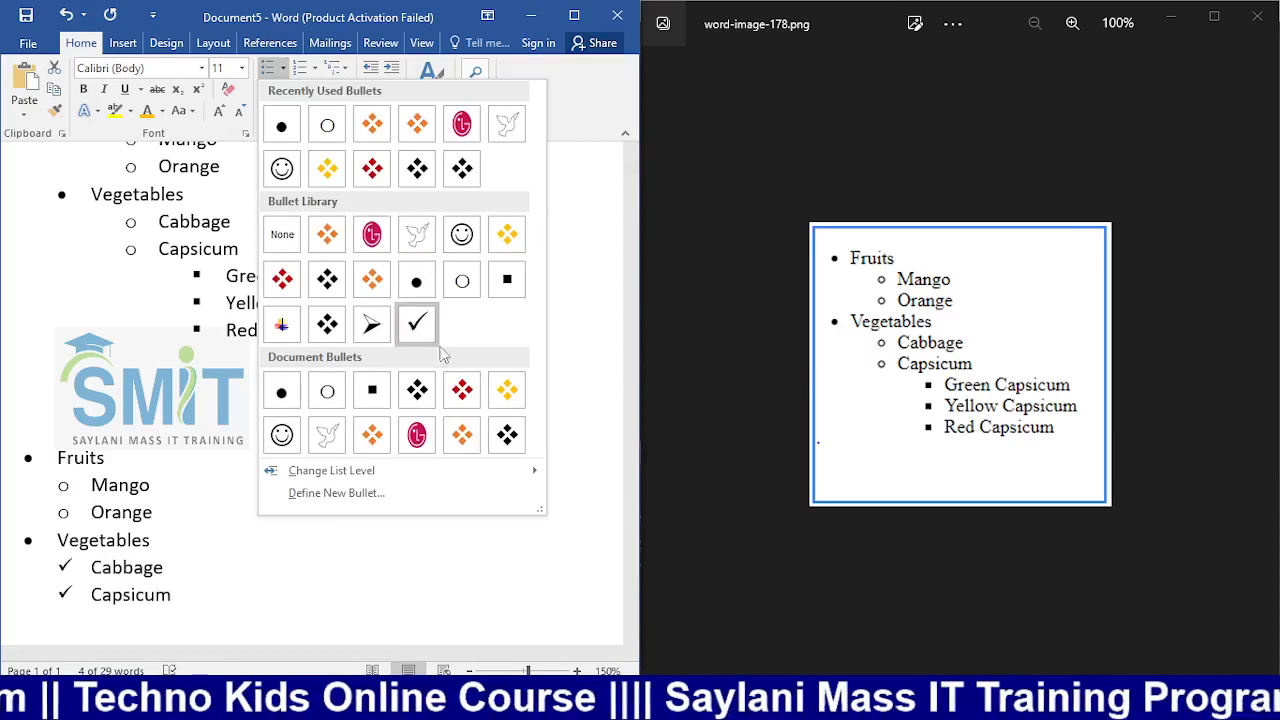
{"action": "left_click", "coordinate": [332, 392]}
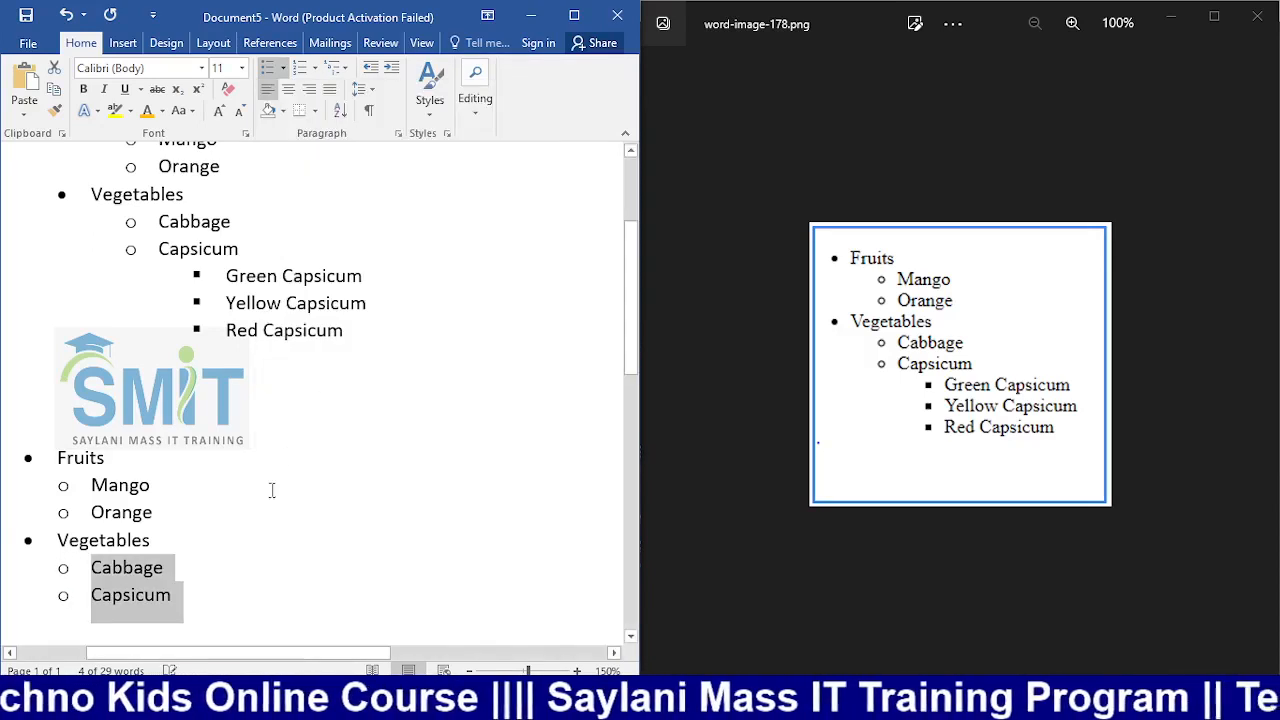
{"action": "left_click", "coordinate": [256, 539]}
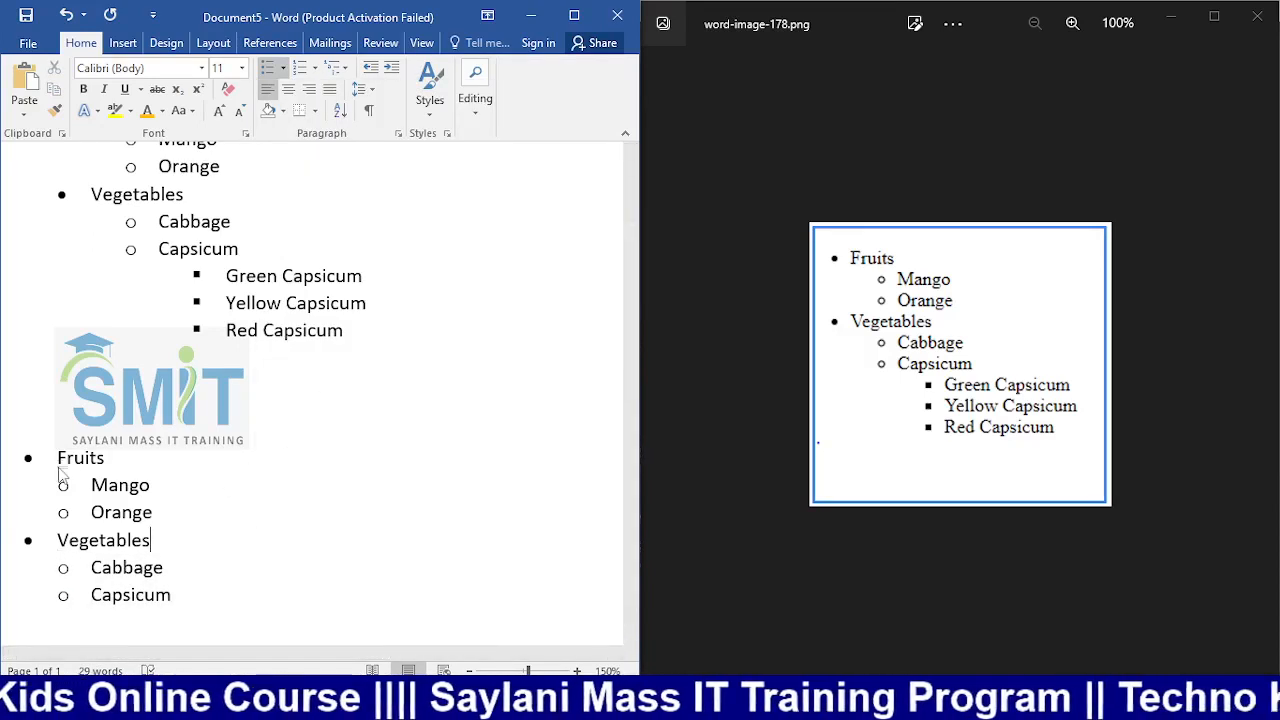
Step: Add an empty third-level square-bullet item under Capsicum in the second list and compare the list with the one above
{"action": "scroll", "coordinate": [63, 478], "scroll_direction": "down", "scroll_amount": 1}
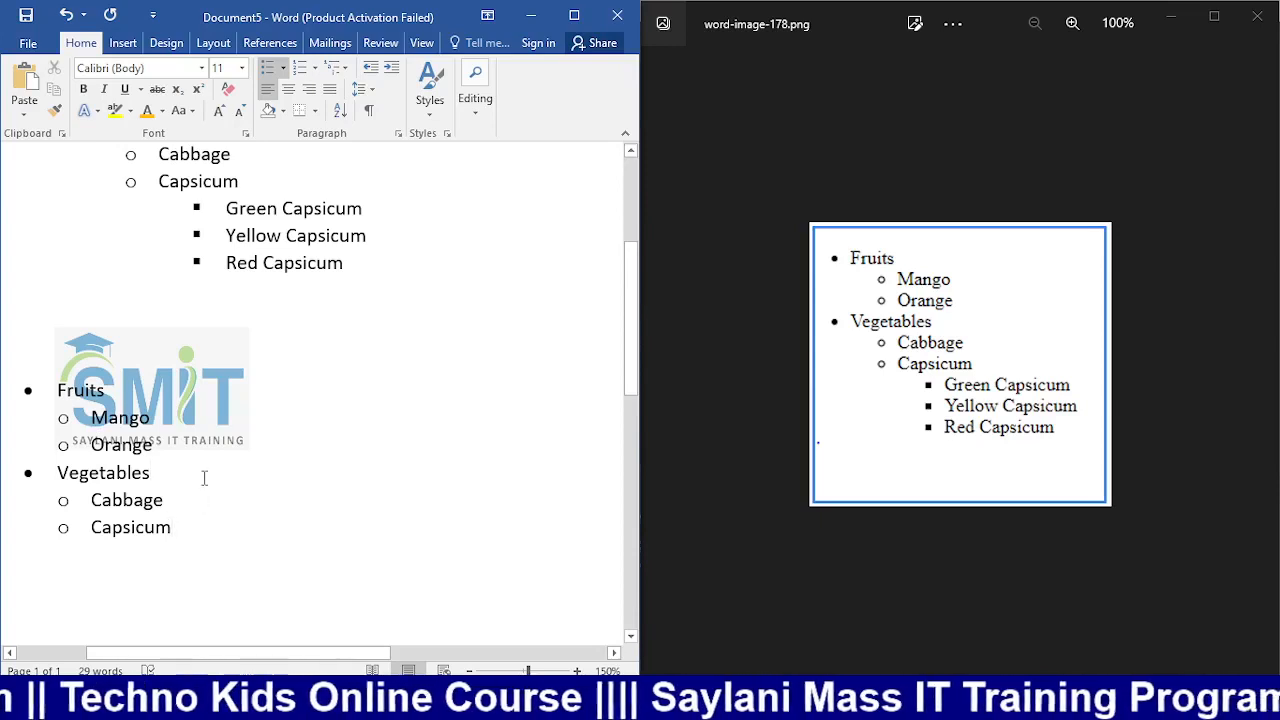
{"action": "key", "text": "Return"}
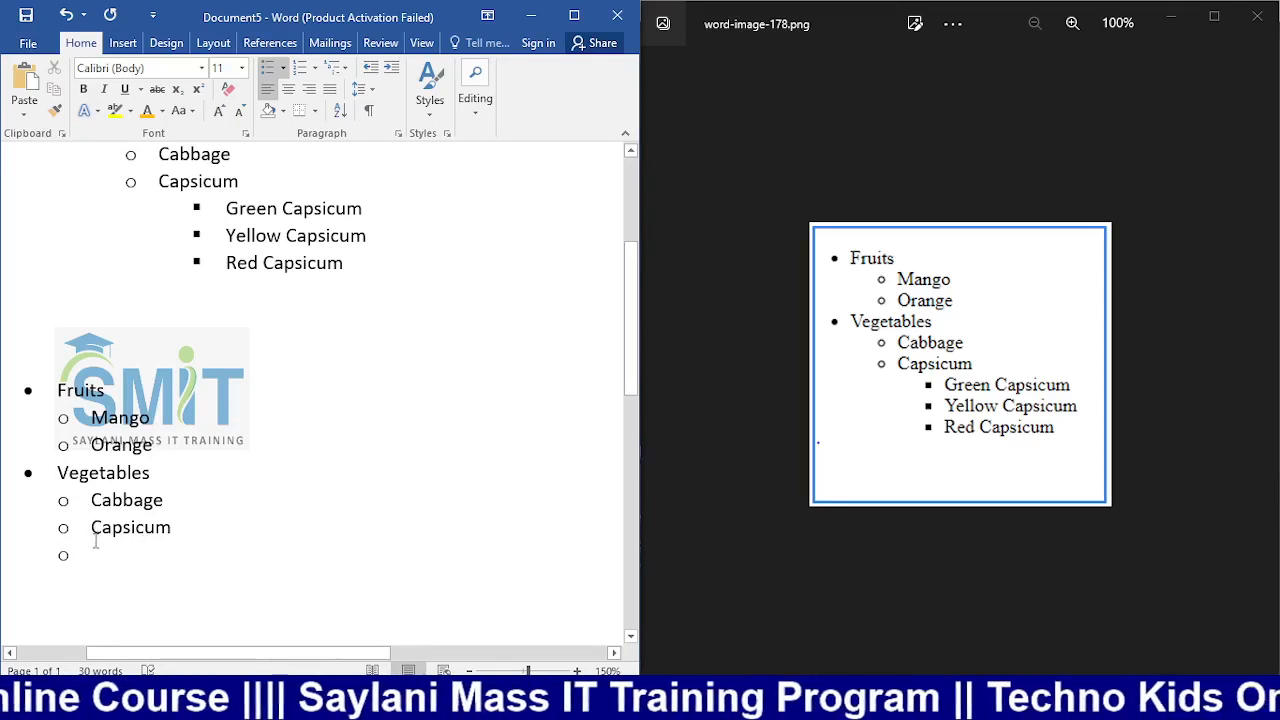
{"action": "key", "text": "Tab"}
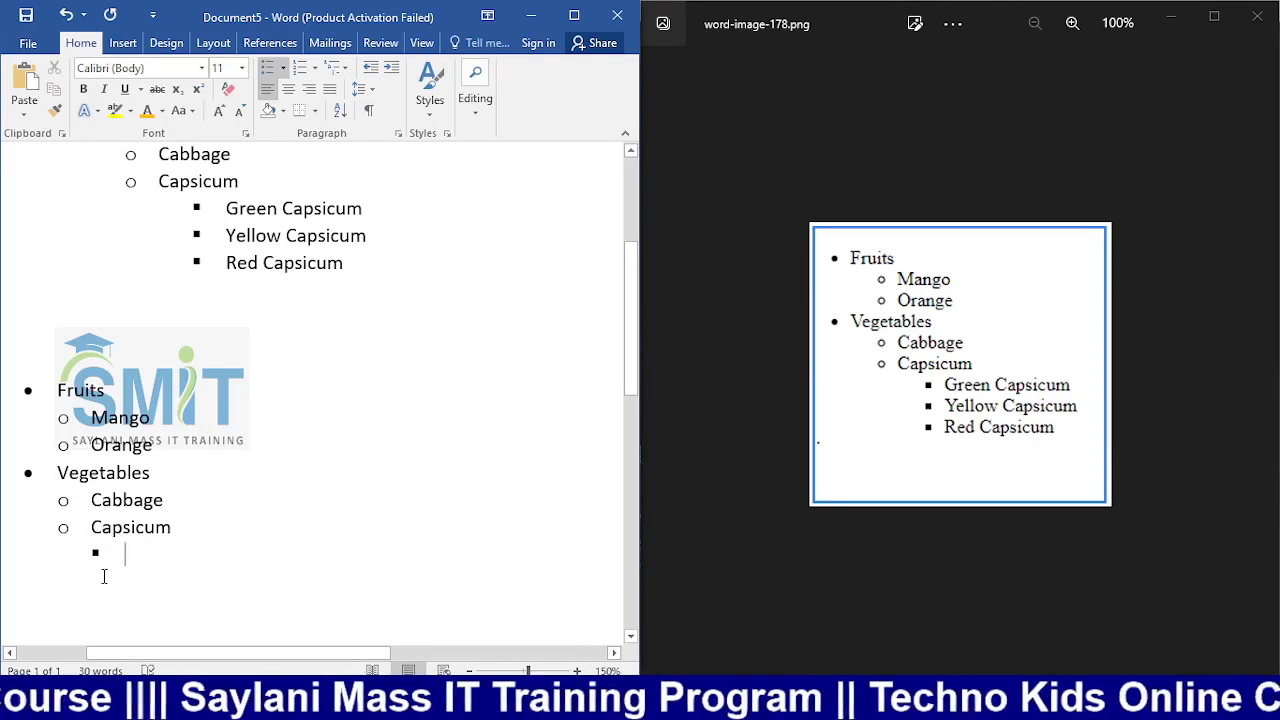
{"action": "scroll", "coordinate": [158, 421], "scroll_direction": "up", "scroll_amount": 3}
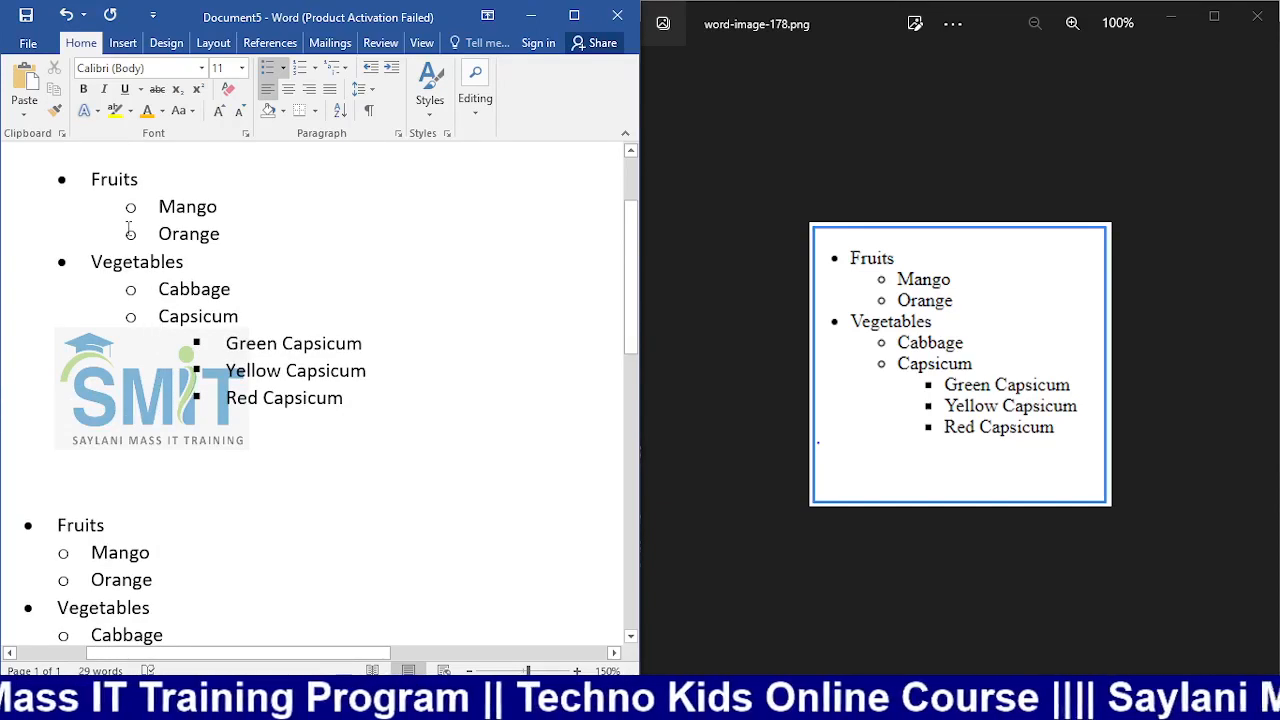
{"action": "scroll", "coordinate": [183, 500], "scroll_direction": "down", "scroll_amount": 5}
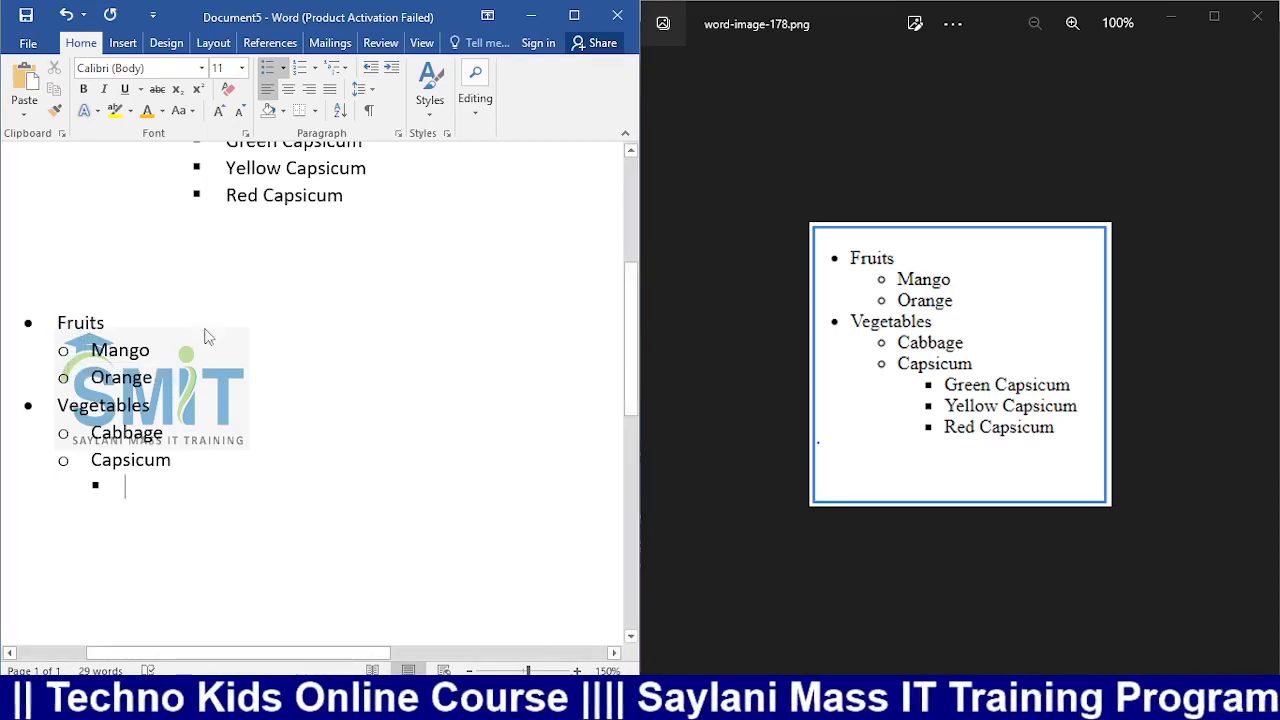
Step: Switch to Chrome and open the related image search "nested list in html" from below the Dot Net Tutorials image
{"action": "key", "text": "alt+Tab"}
{"action": "key", "text": "alt+Tab"}
{"action": "key", "text": "alt+Tab"}
{"action": "key", "text": "alt+Tab"}
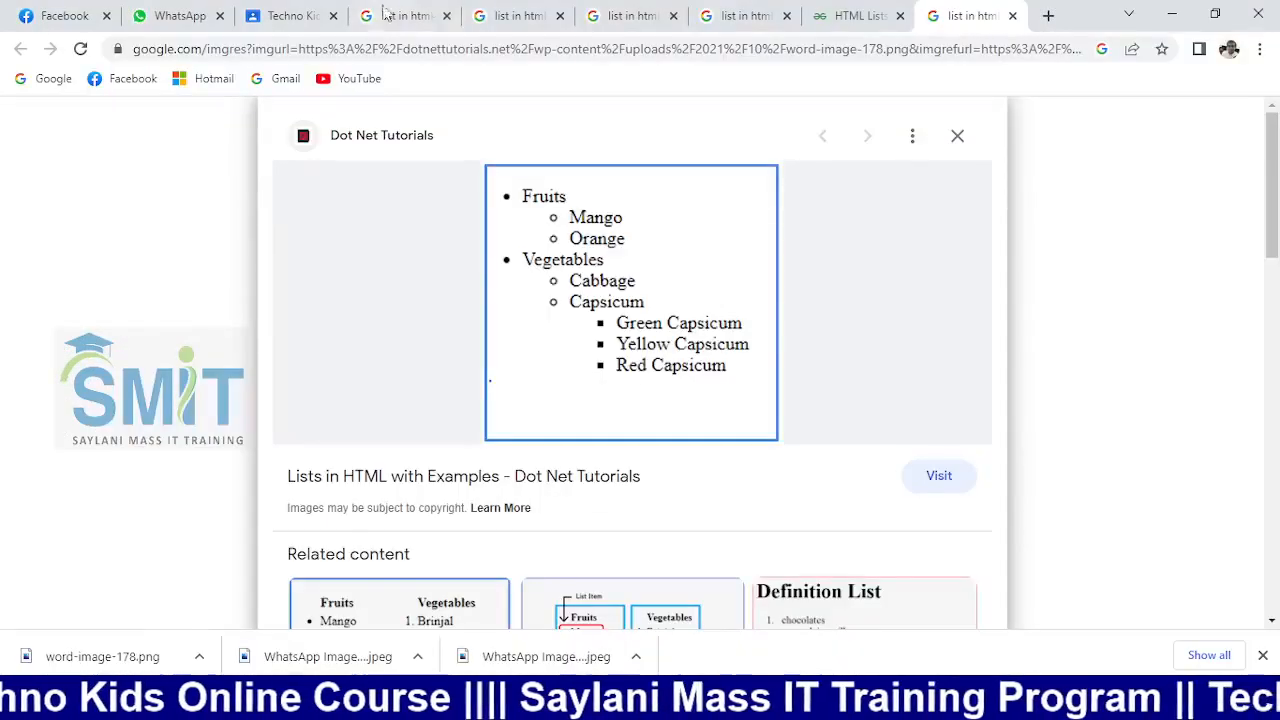
{"action": "scroll", "coordinate": [580, 395], "scroll_direction": "down", "scroll_amount": 3}
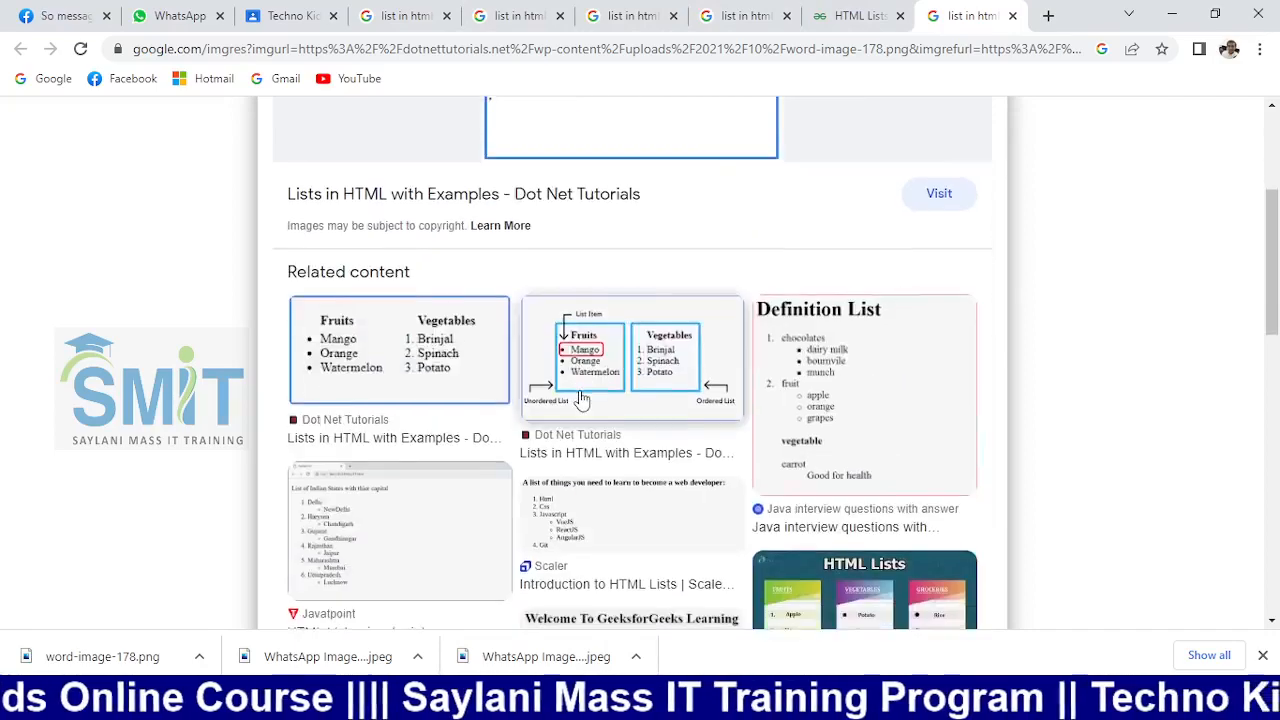
{"action": "scroll", "coordinate": [582, 399], "scroll_direction": "down", "scroll_amount": 5}
{"action": "scroll", "coordinate": [582, 399], "scroll_direction": "down", "scroll_amount": 4}
{"action": "scroll", "coordinate": [582, 399], "scroll_direction": "up", "scroll_amount": 2}
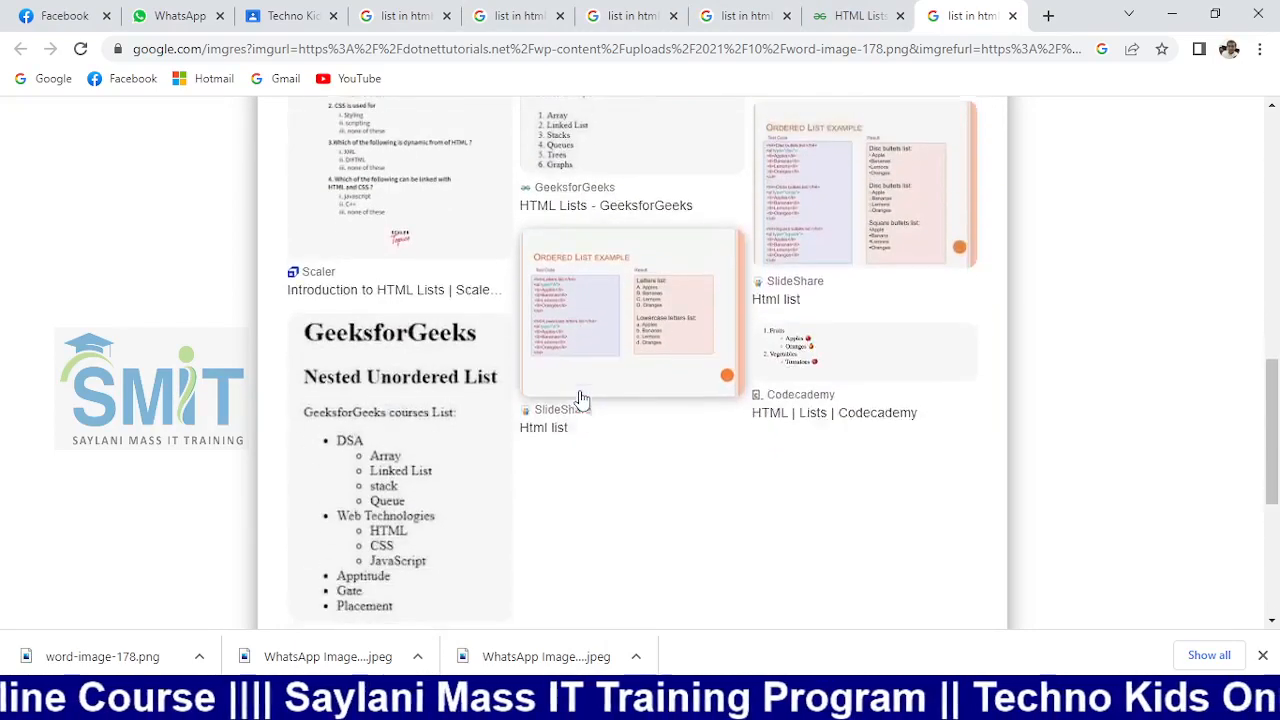
{"action": "scroll", "coordinate": [580, 400], "scroll_direction": "down", "scroll_amount": 4}
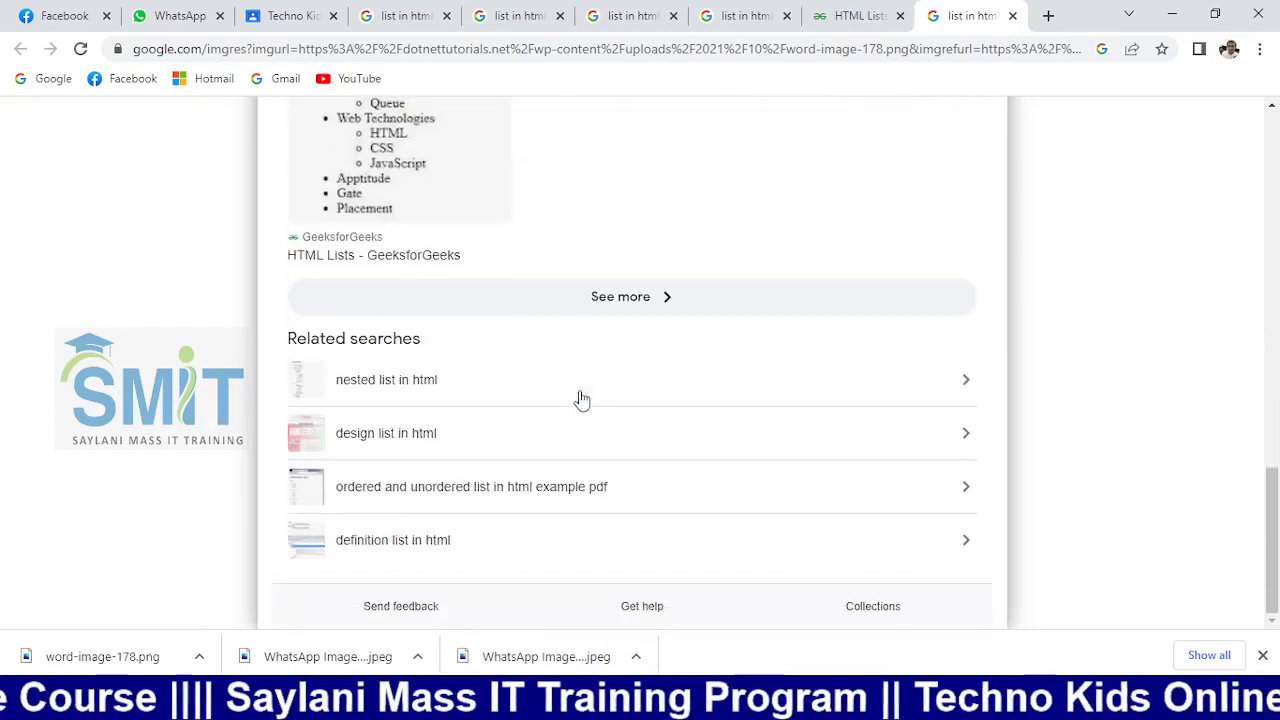
{"action": "left_click", "coordinate": [405, 388]}
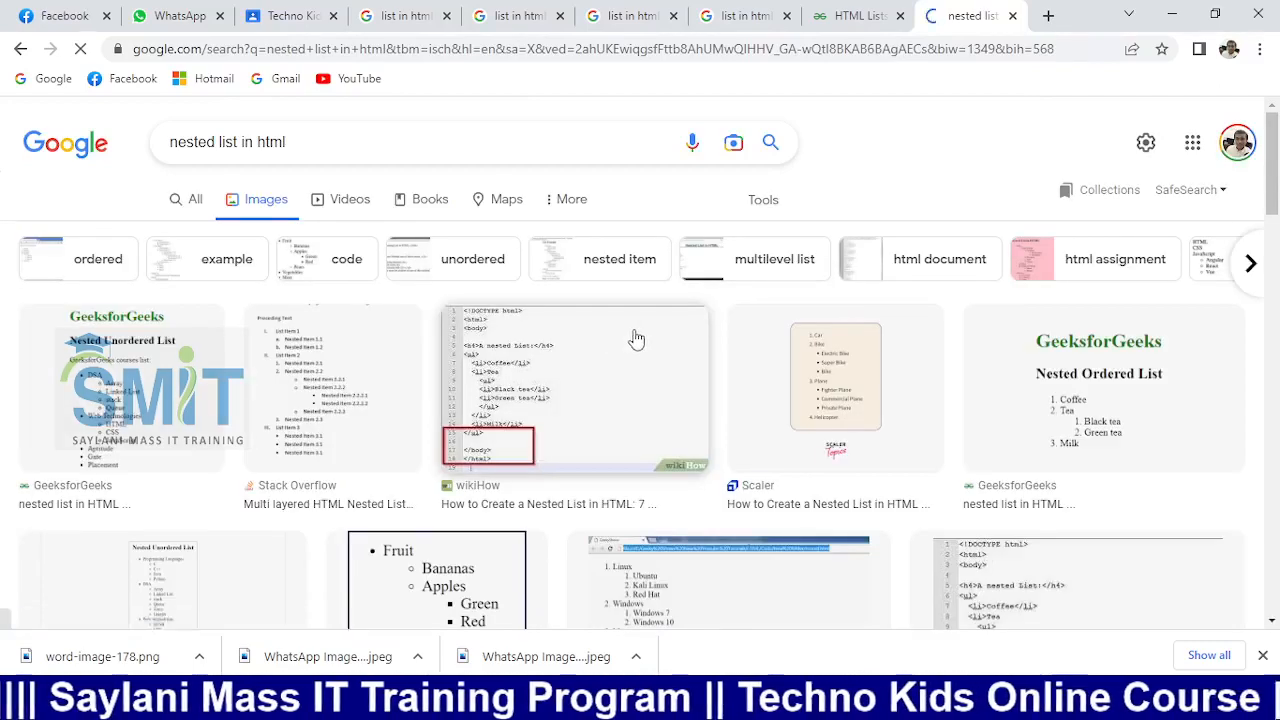
Step: Preview the GeeksforGeeks nested ordered list and the Stack Overflow multi-layered list among the image results as possible practice examples
{"action": "scroll", "coordinate": [636, 340], "scroll_direction": "down", "scroll_amount": 3}
{"action": "scroll", "coordinate": [636, 340], "scroll_direction": "up", "scroll_amount": 2}
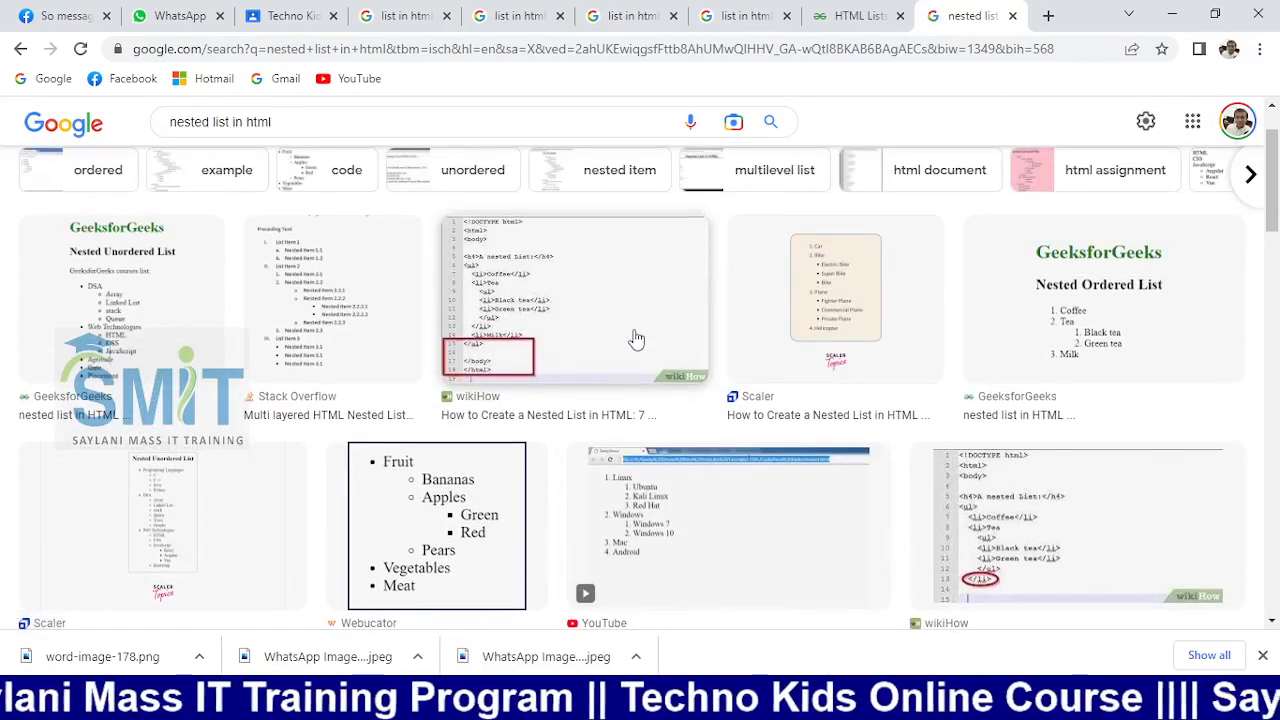
{"action": "left_click", "coordinate": [1062, 330]}
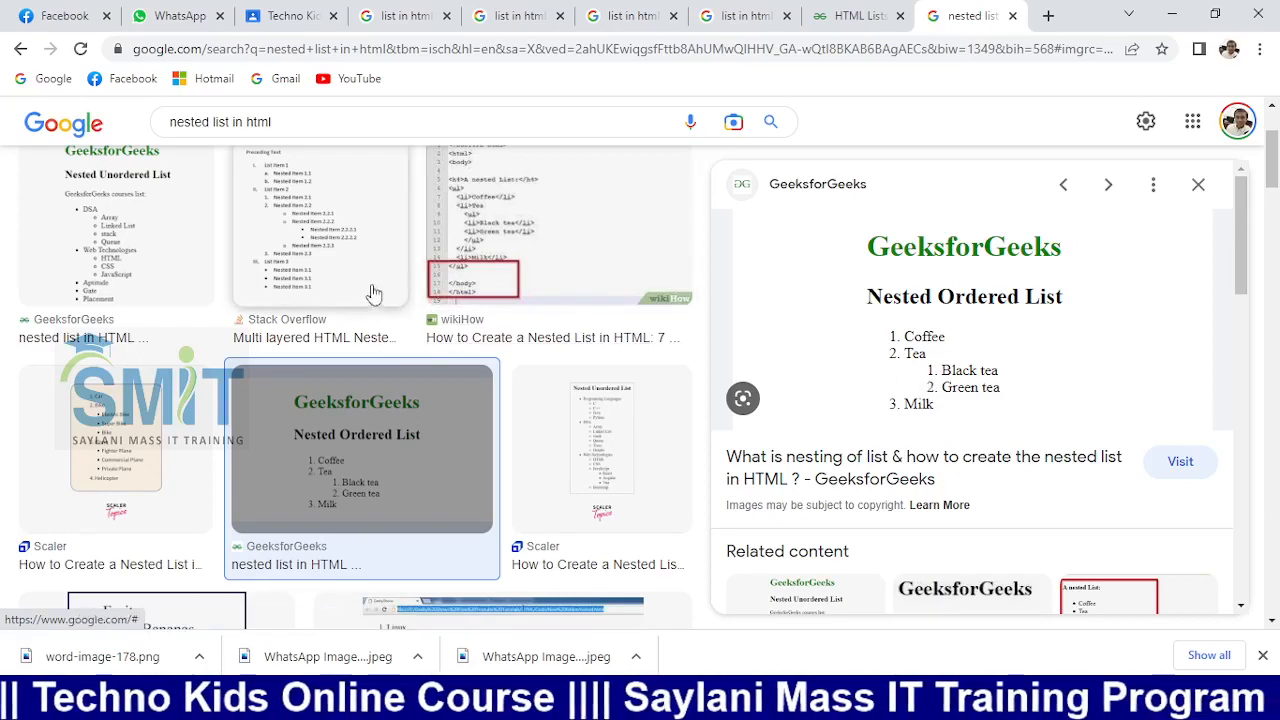
{"action": "left_click", "coordinate": [335, 252]}
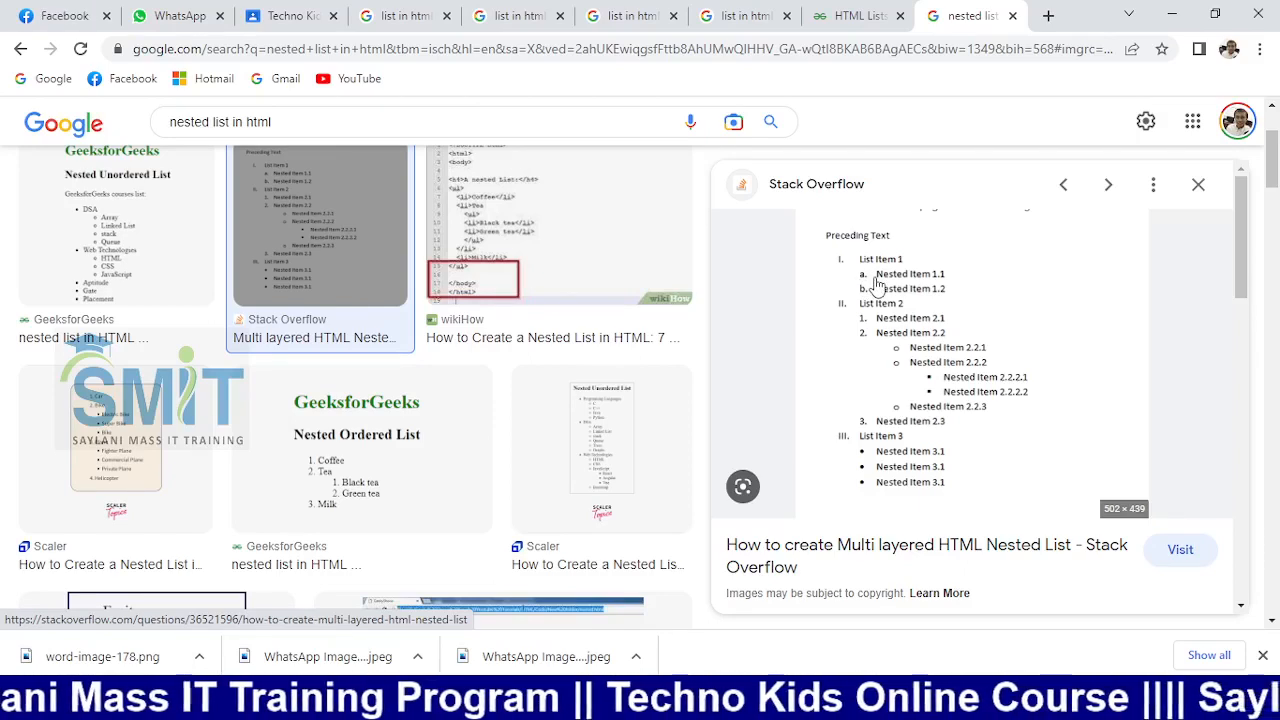
{"action": "scroll", "coordinate": [387, 456], "scroll_direction": "down", "scroll_amount": 1}
{"action": "scroll", "coordinate": [387, 456], "scroll_direction": "down", "scroll_amount": 3}
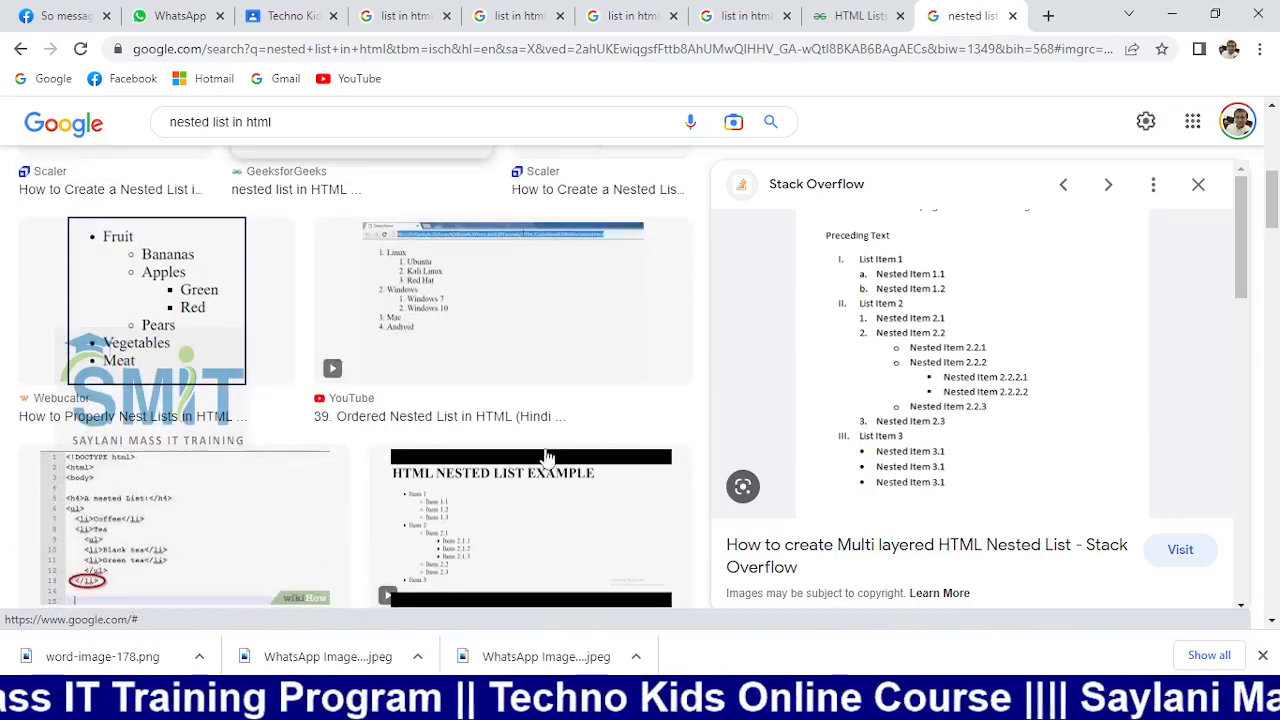
Step: Save Webucator's nested Fruit, Vegetables and Meat list image as 419.png and open it in the right half of the screen
{"action": "left_click", "coordinate": [145, 320]}
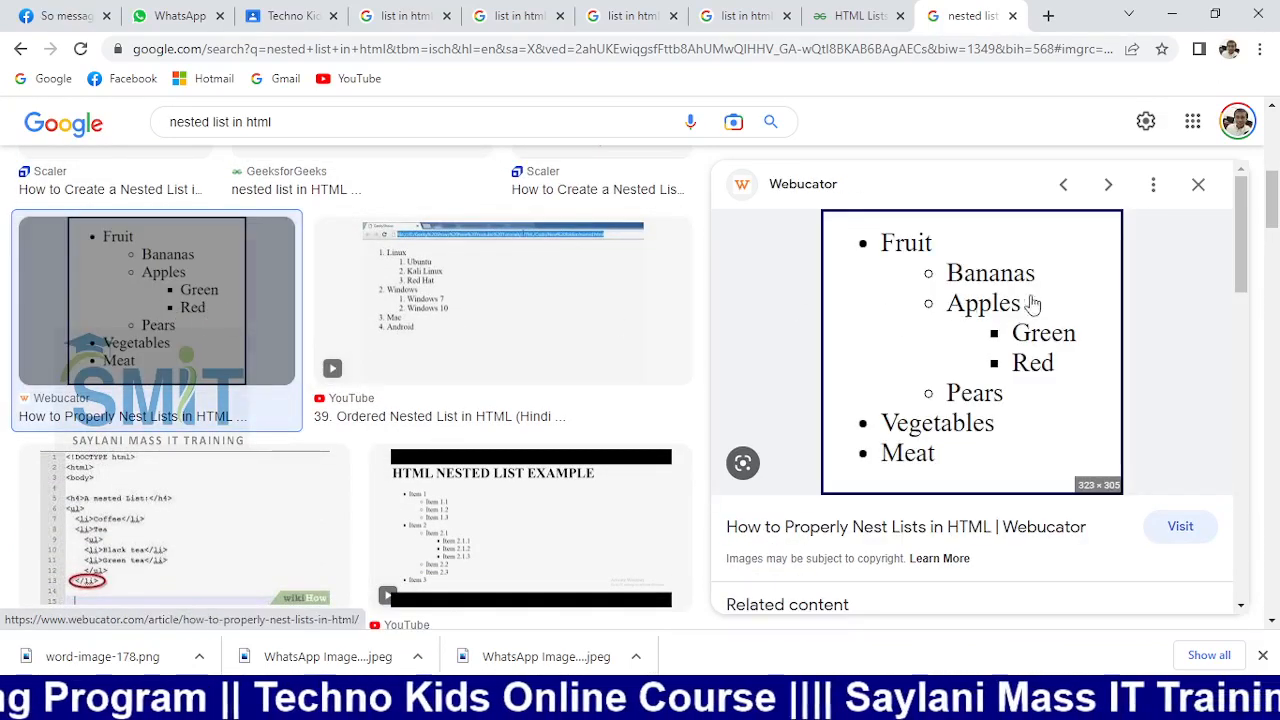
{"action": "right_click", "coordinate": [977, 304]}
{"action": "left_click", "coordinate": [1060, 495]}
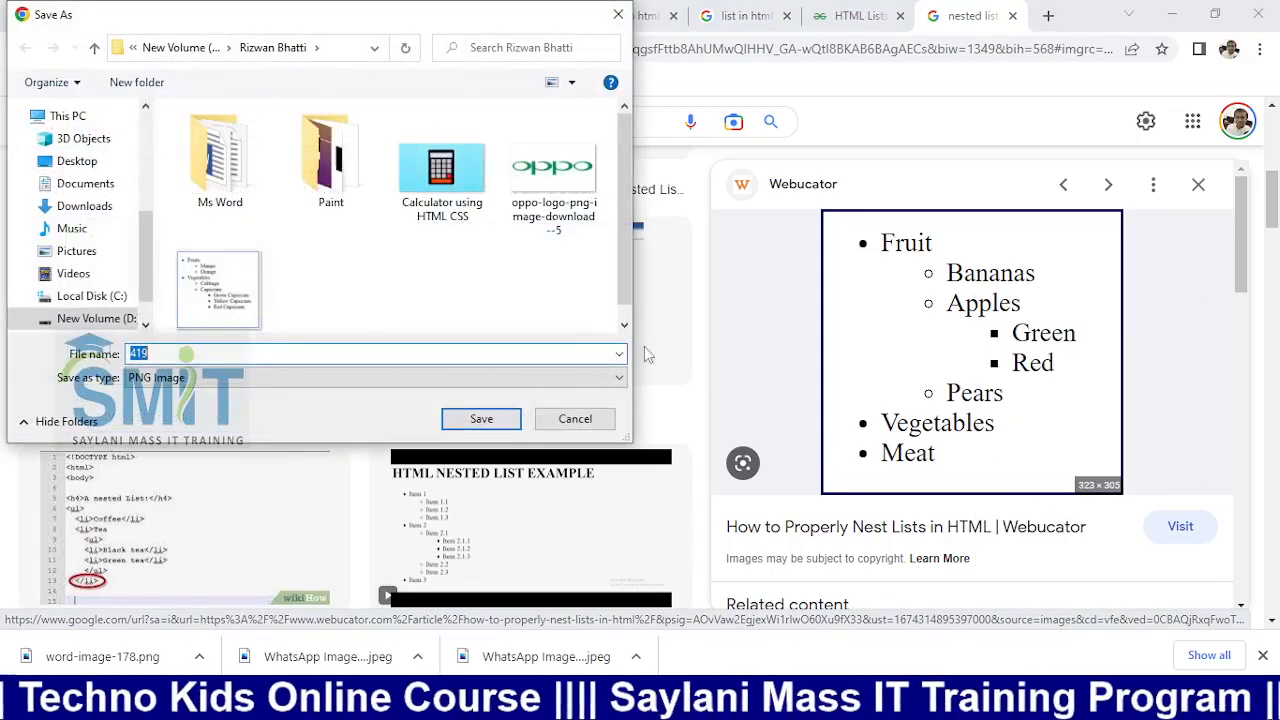
{"action": "left_click", "coordinate": [465, 420]}
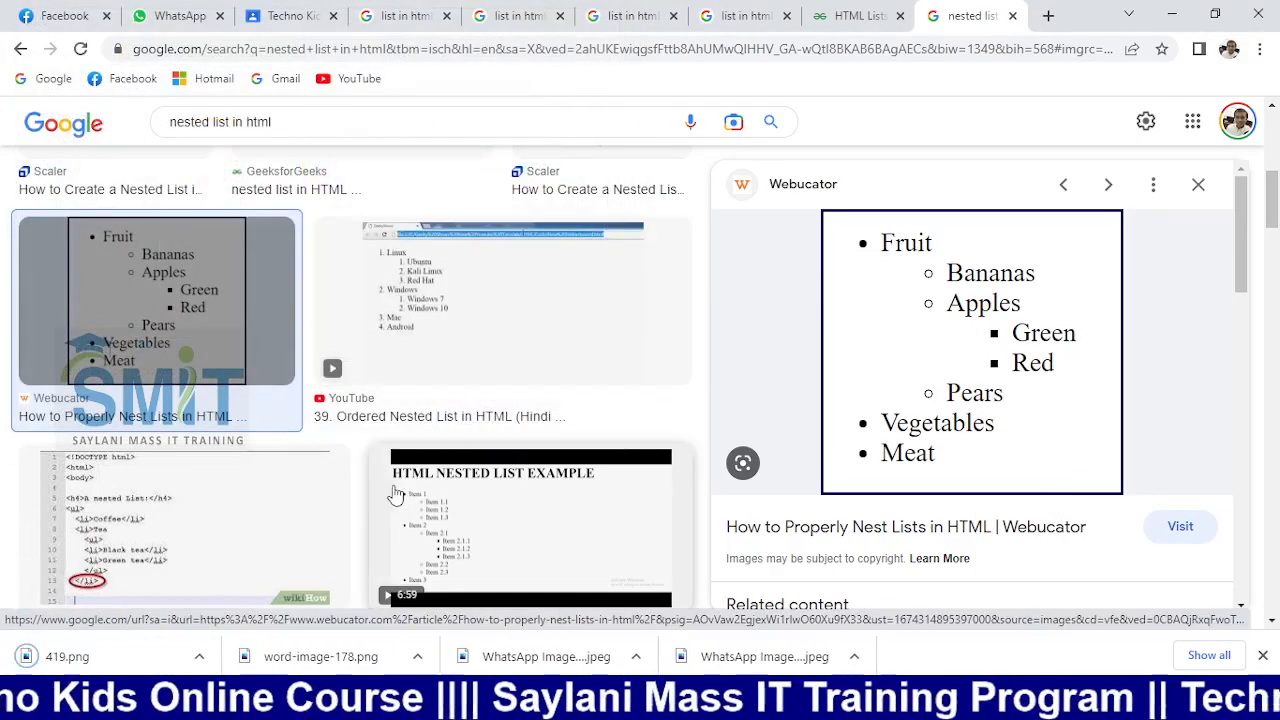
{"action": "left_click", "coordinate": [60, 656]}
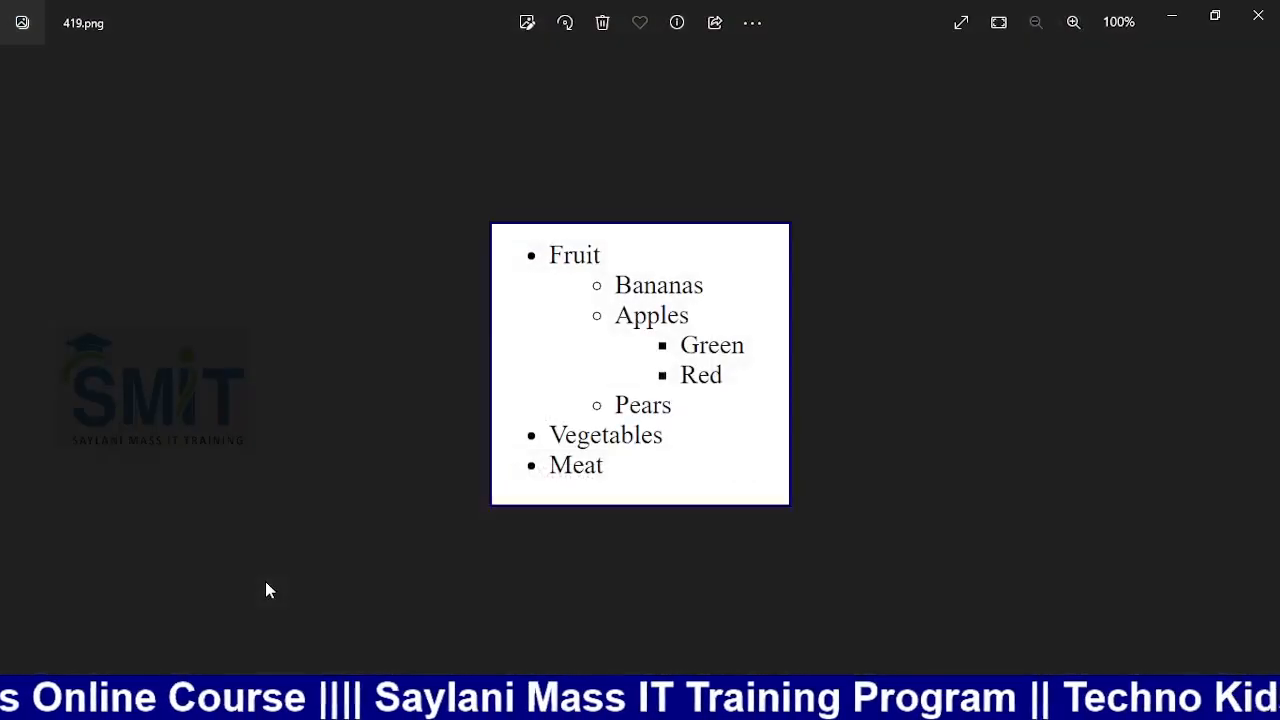
{"action": "key", "text": "super+Right"}
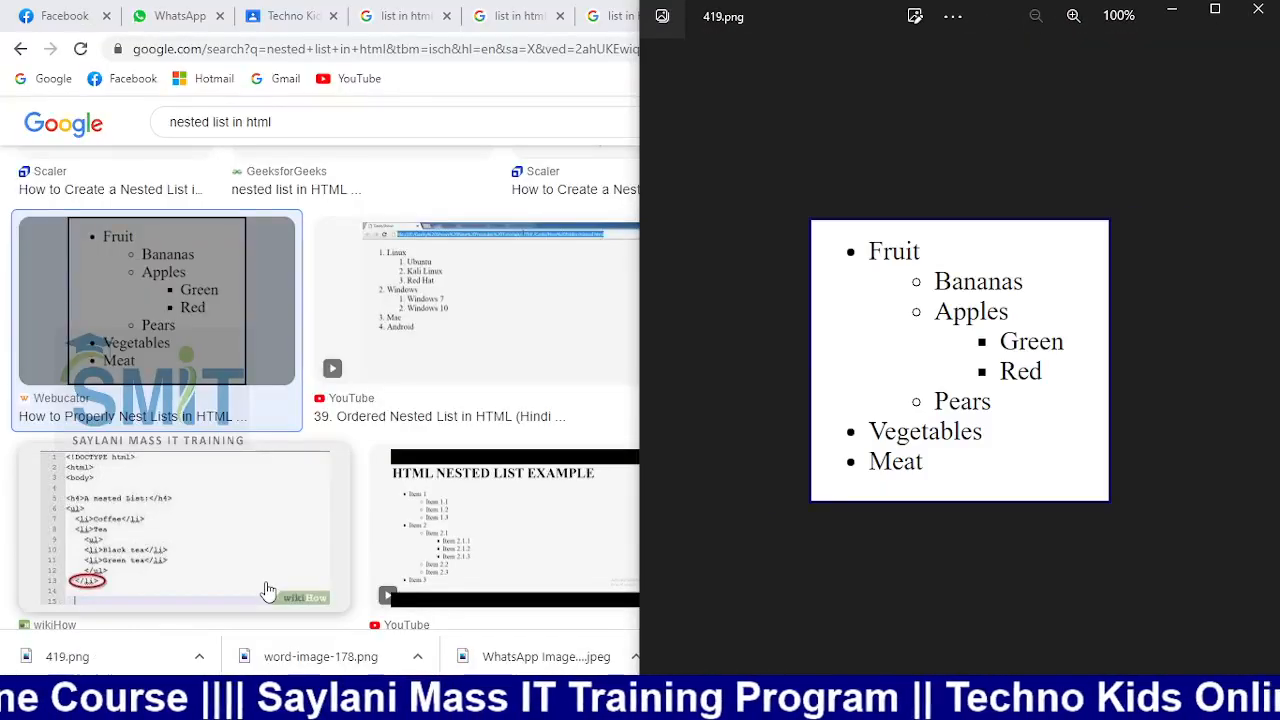
Step: Switch to Word, create a new blank document and tile it in the left half of the screen beside 419.png
{"action": "key", "text": "alt+Tab"}
{"action": "key", "text": "Tab"}
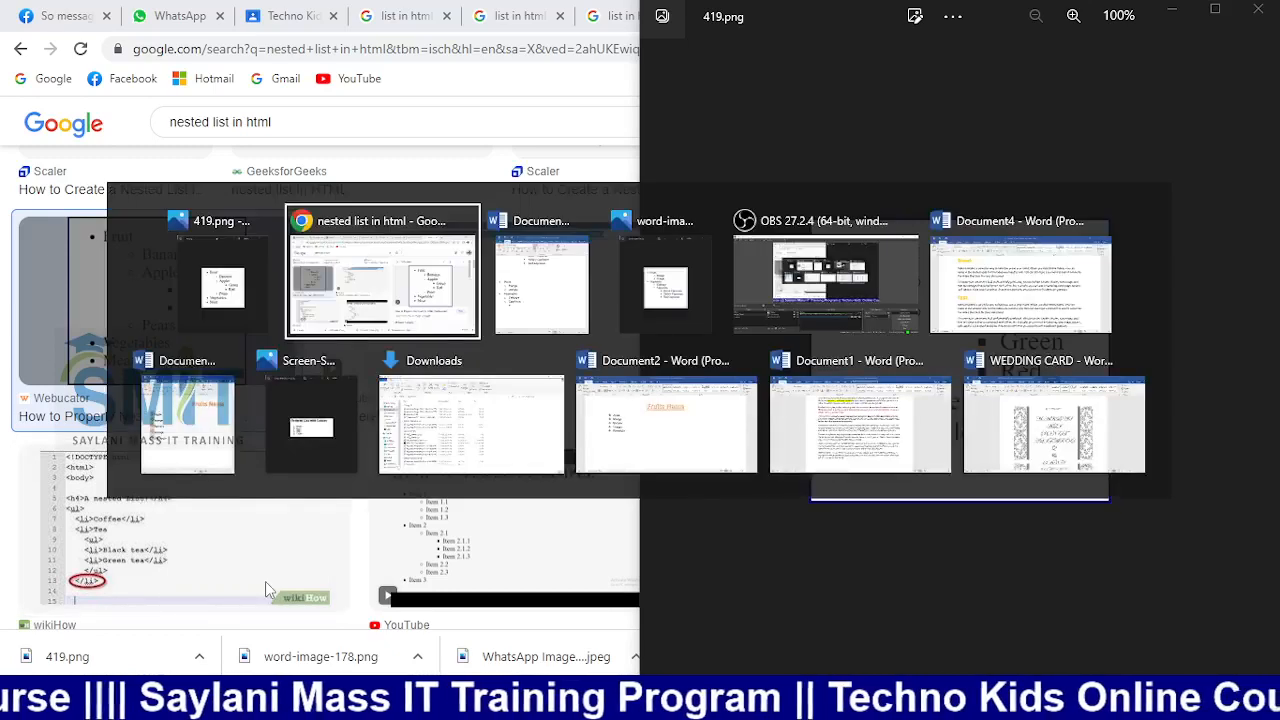
{"action": "key", "text": "ctrl+n"}
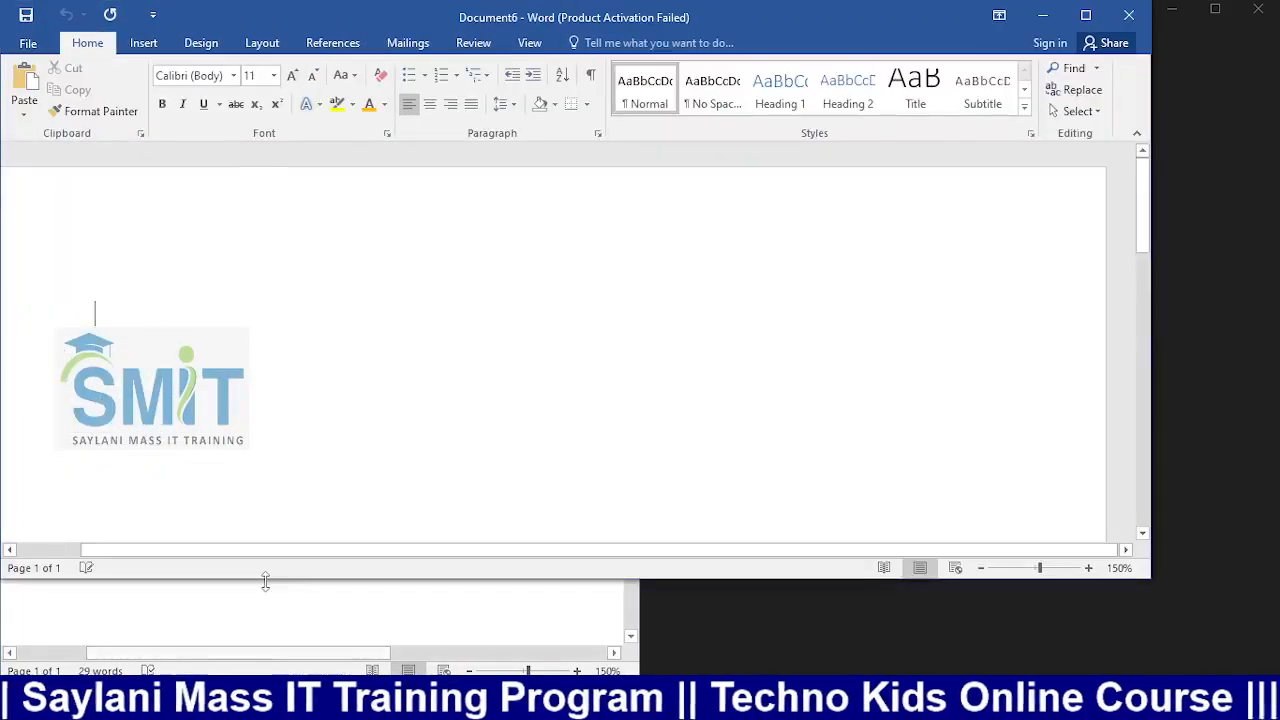
{"action": "key", "text": "super+Right"}
{"action": "key", "text": "super+Up"}
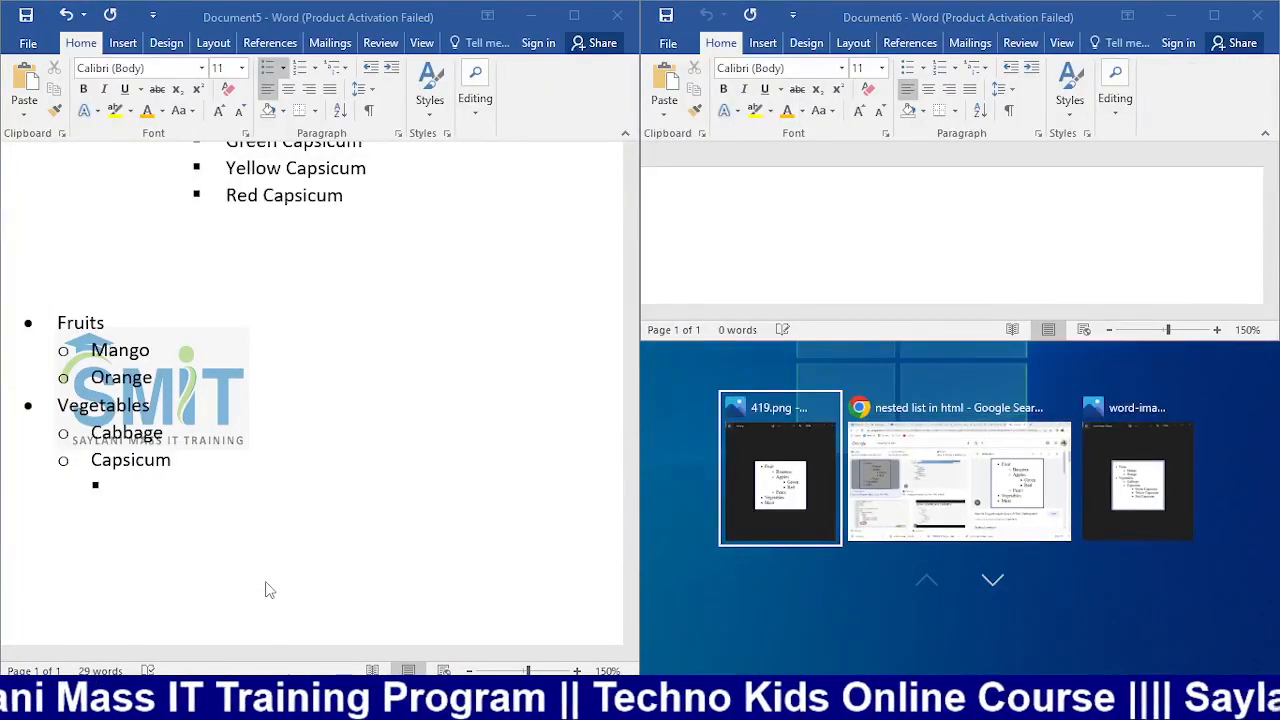
{"action": "left_click", "coordinate": [889, 217]}
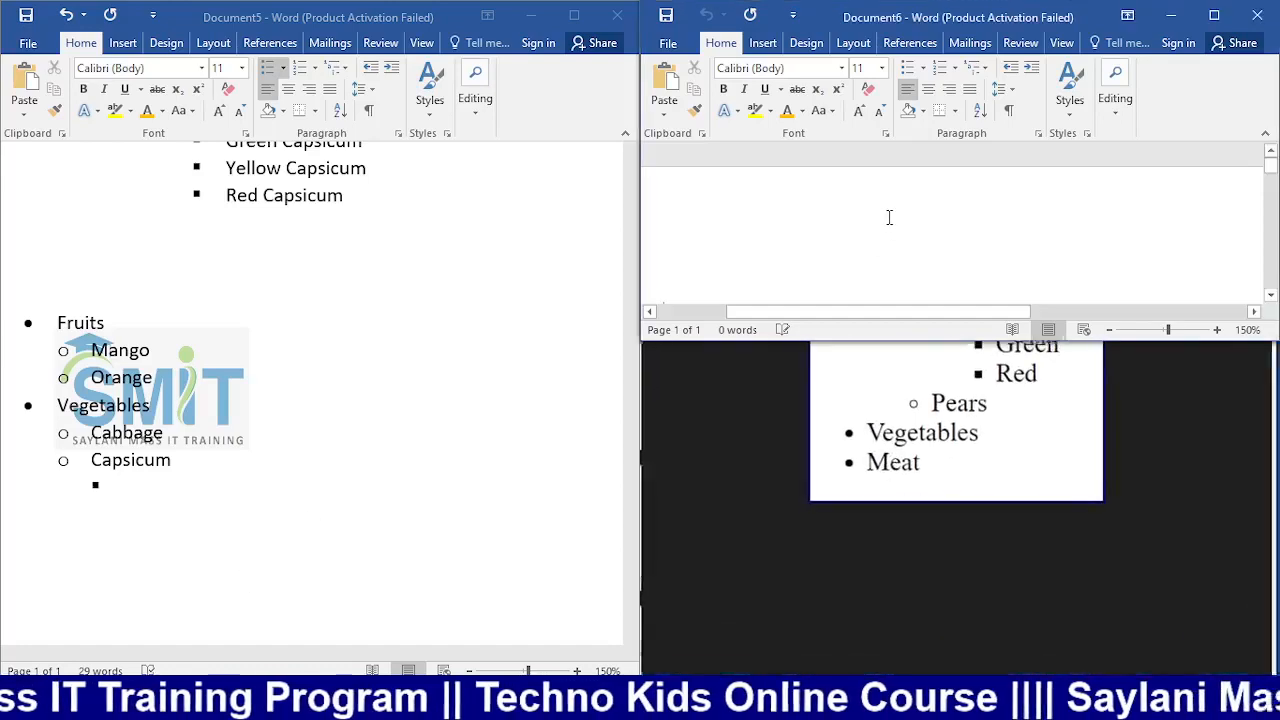
{"action": "key", "text": "super+Left"}
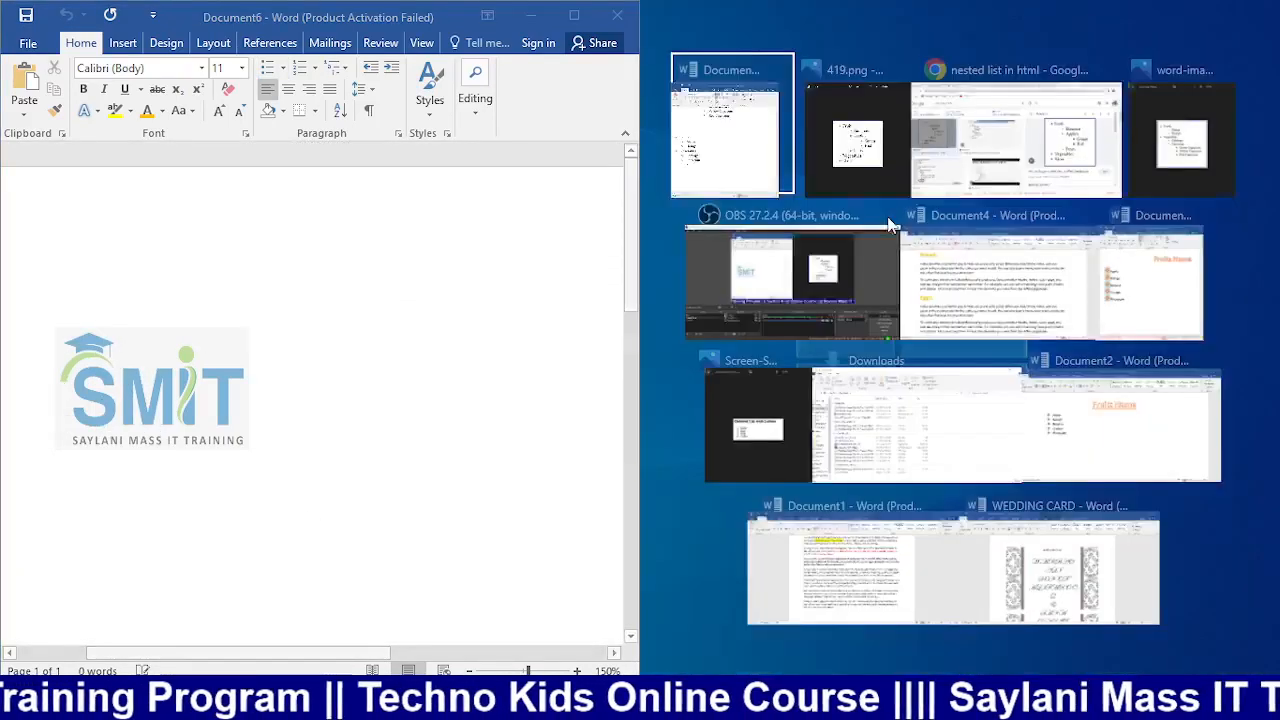
{"action": "left_click", "coordinate": [879, 153]}
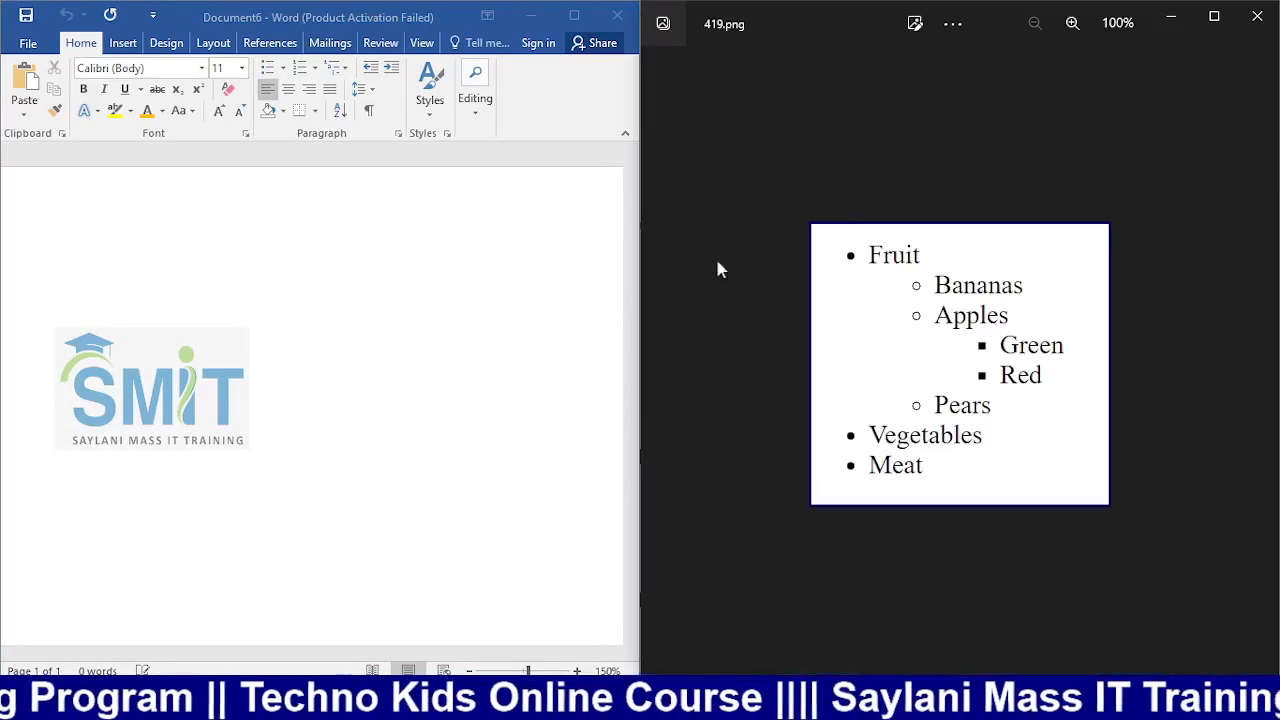
Step: Start a bulleted list with solid round bullets in the blank document and enter Fruit as its first item
{"action": "left_click", "coordinate": [136, 288]}
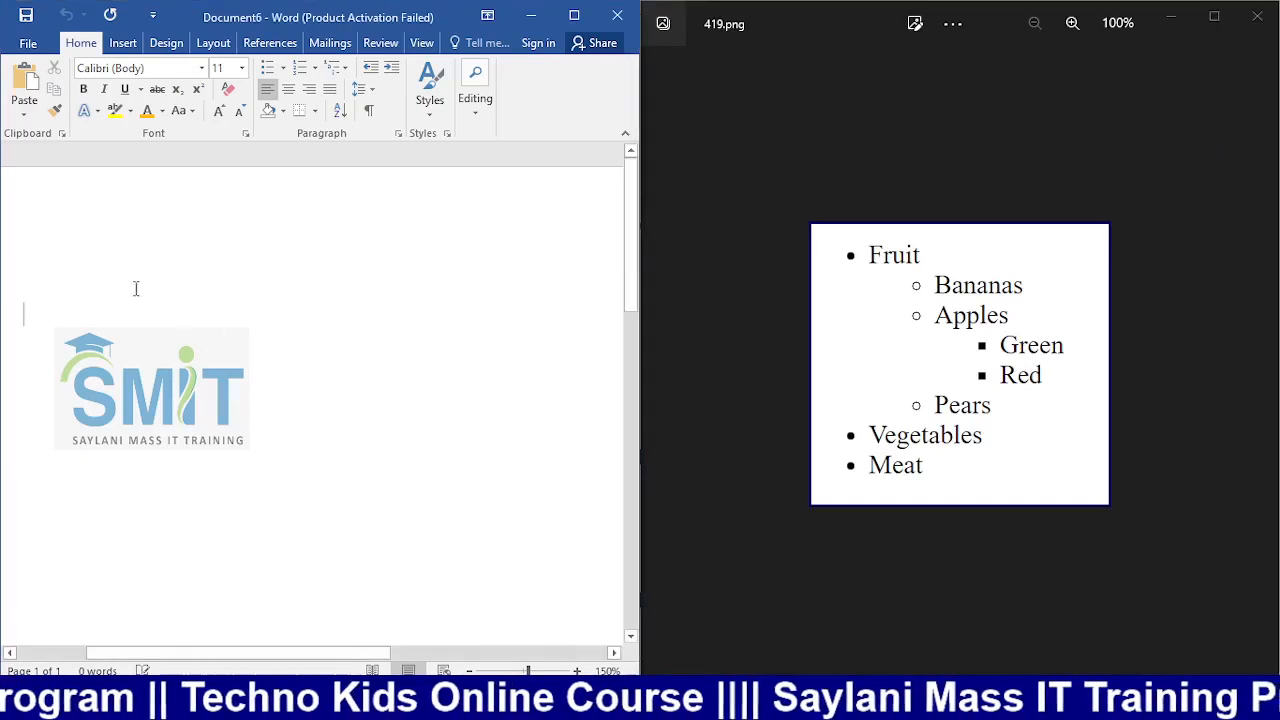
{"action": "left_click", "coordinate": [284, 70]}
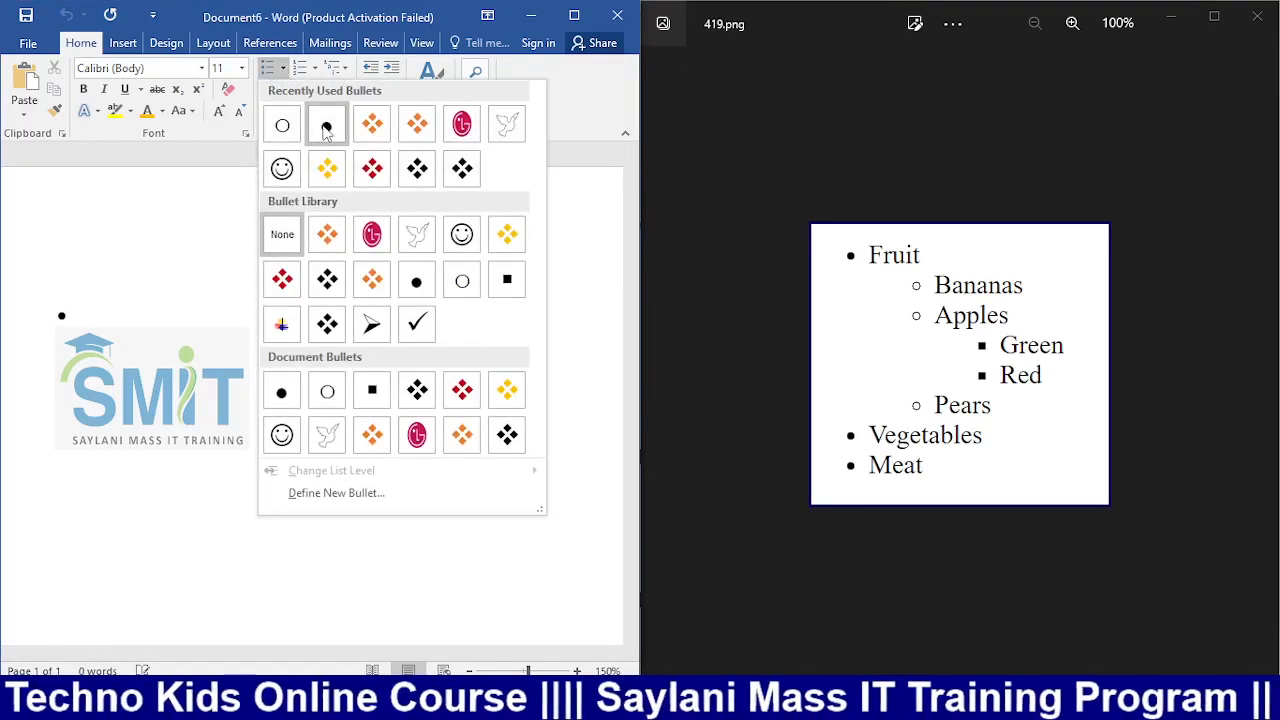
{"action": "left_click", "coordinate": [326, 128]}
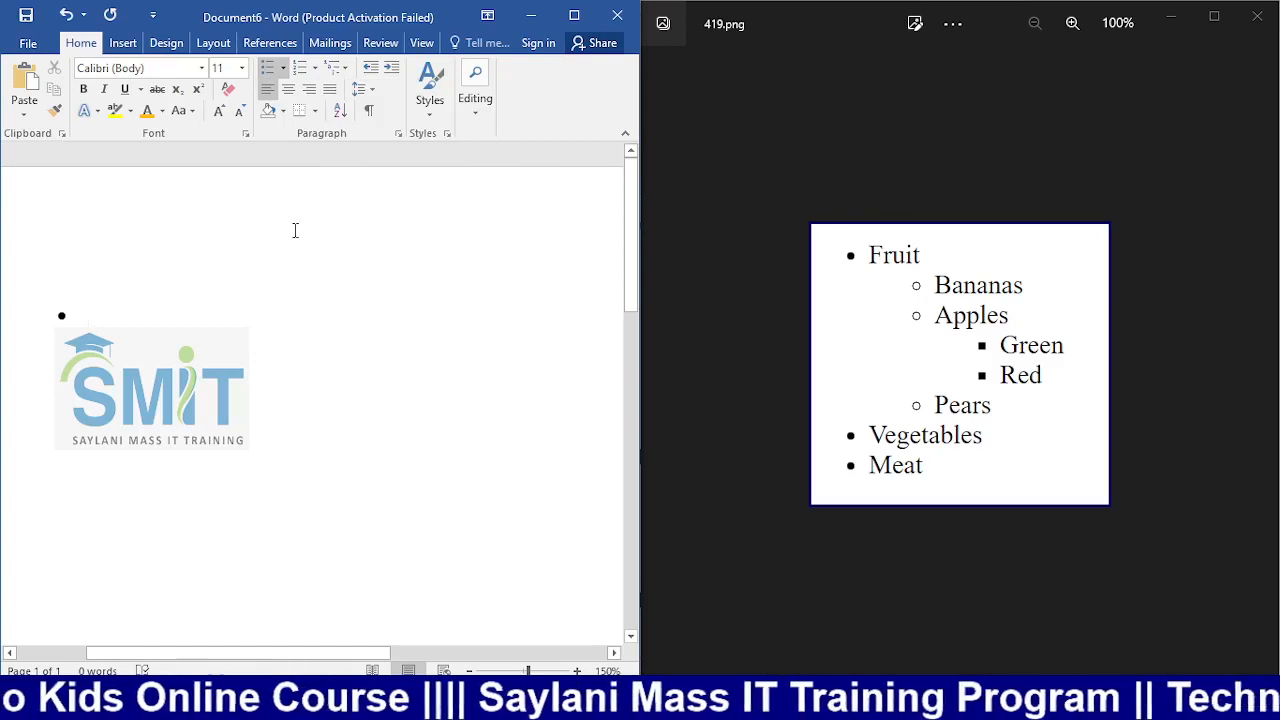
{"action": "type", "text": "F"}
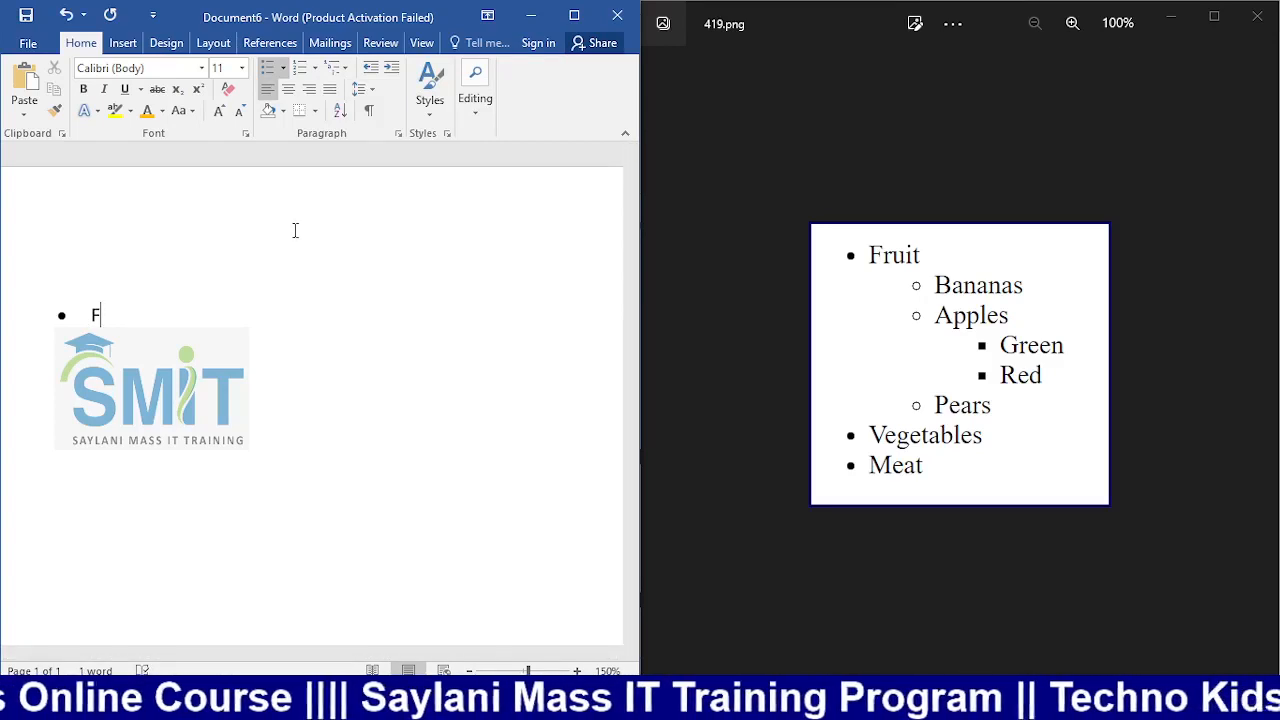
{"action": "type", "text": "ruit"}
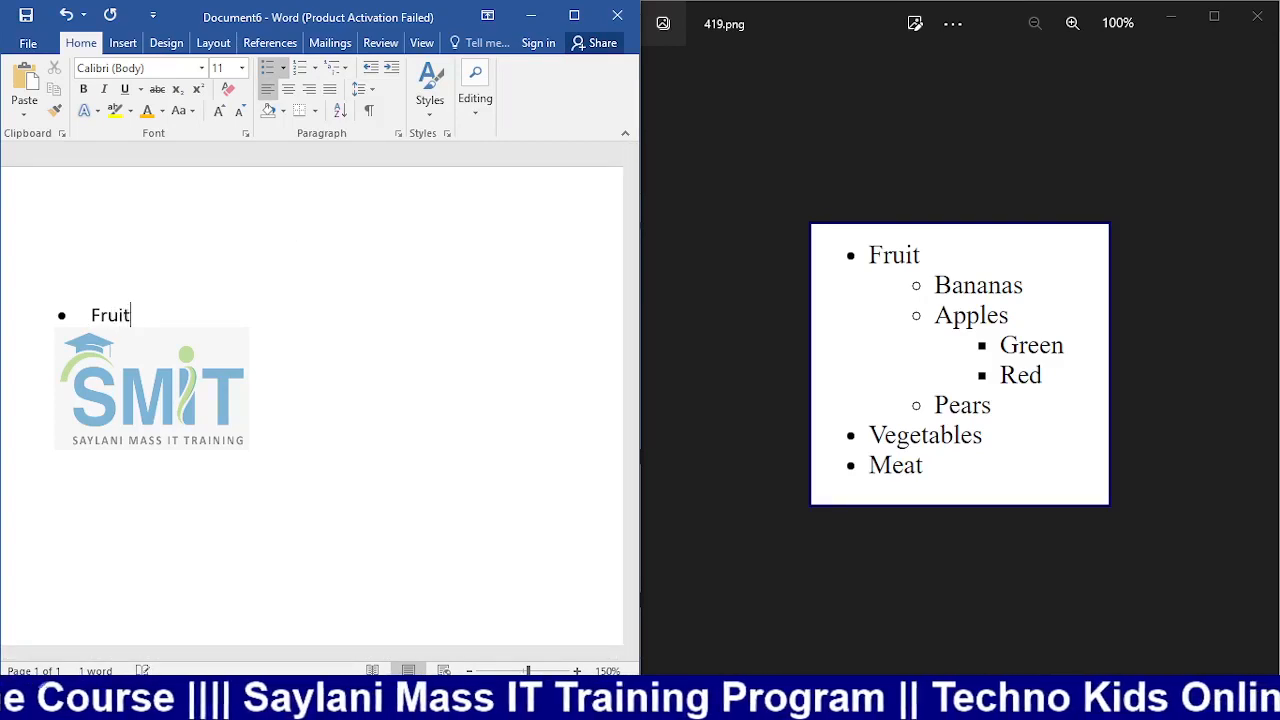
{"action": "key", "text": "Return"}
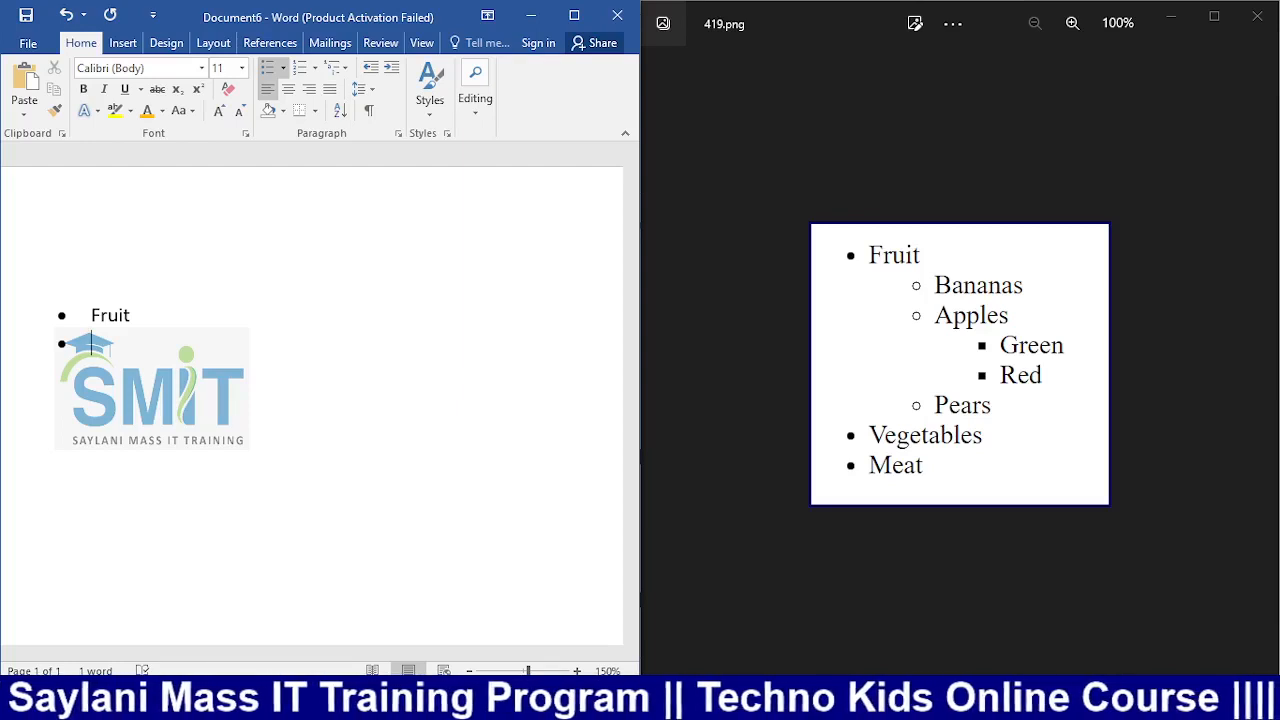
Step: Add Bananas and Apples as second-level items under Fruit
{"action": "key", "text": "Tab"}
{"action": "type", "text": "Ba"}
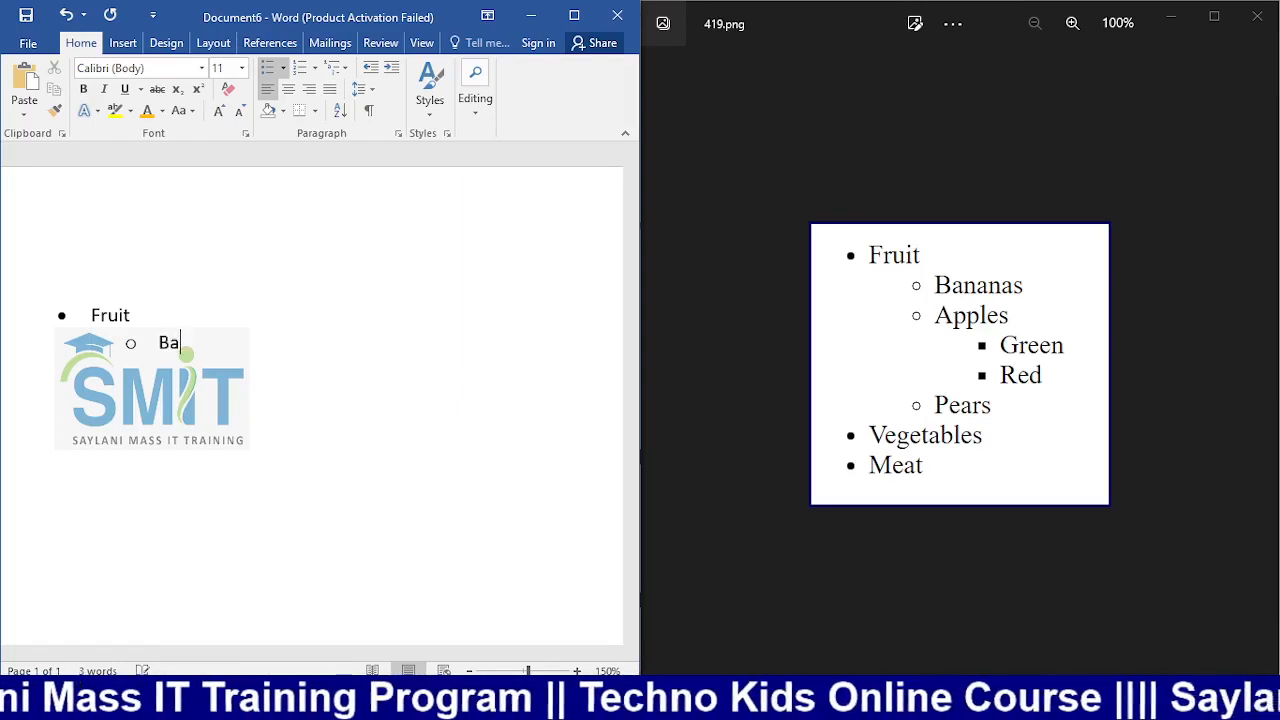
{"action": "type", "text": "na"}
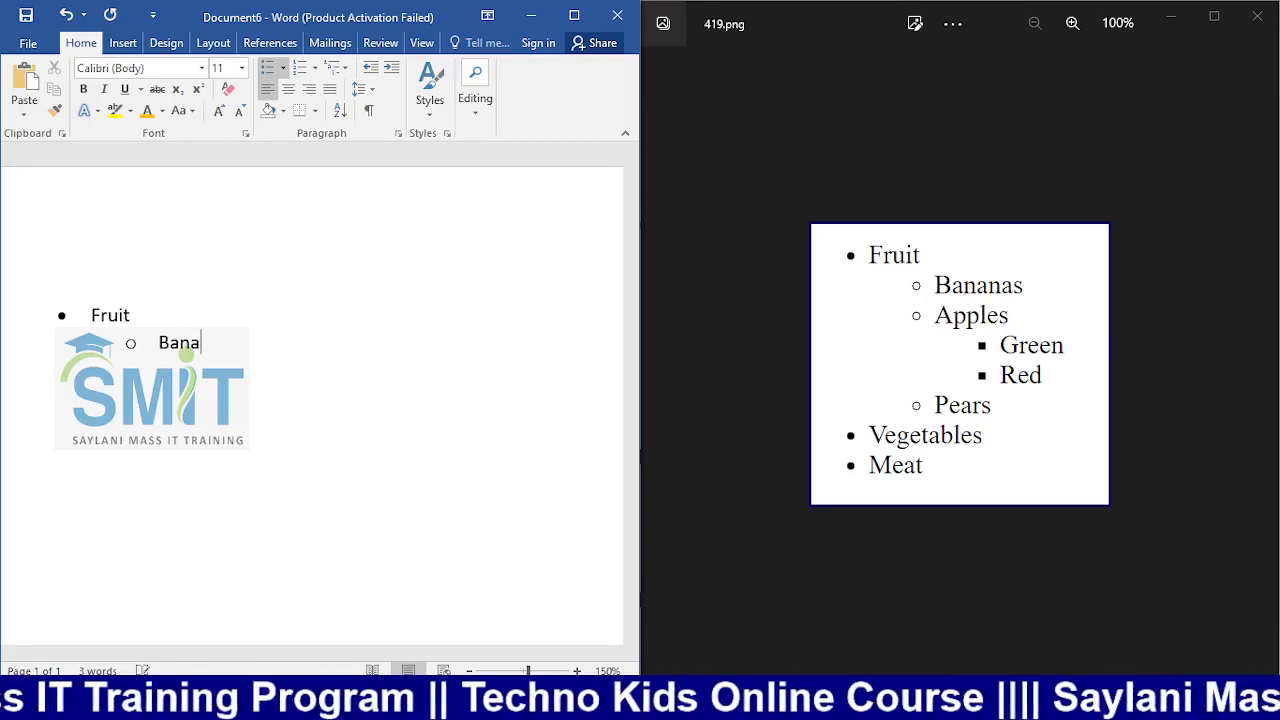
{"action": "type", "text": "nas"}
{"action": "key", "text": "Return"}
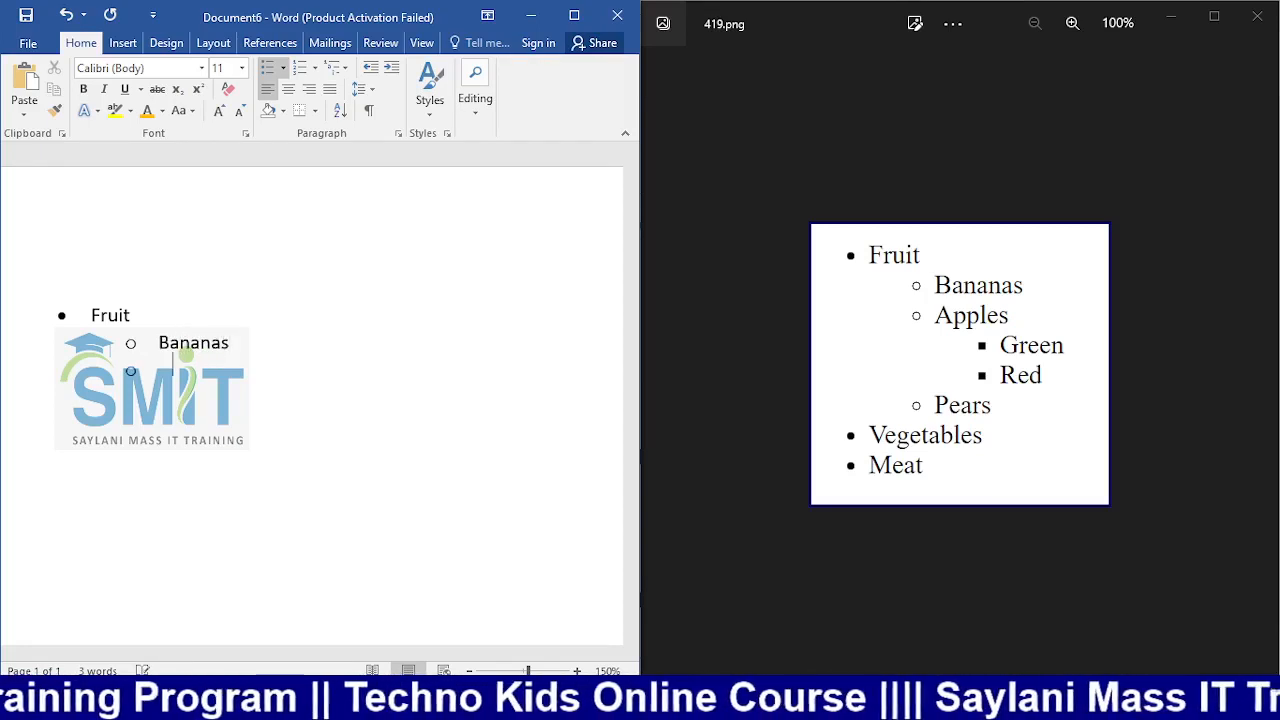
{"action": "type", "text": "App"}
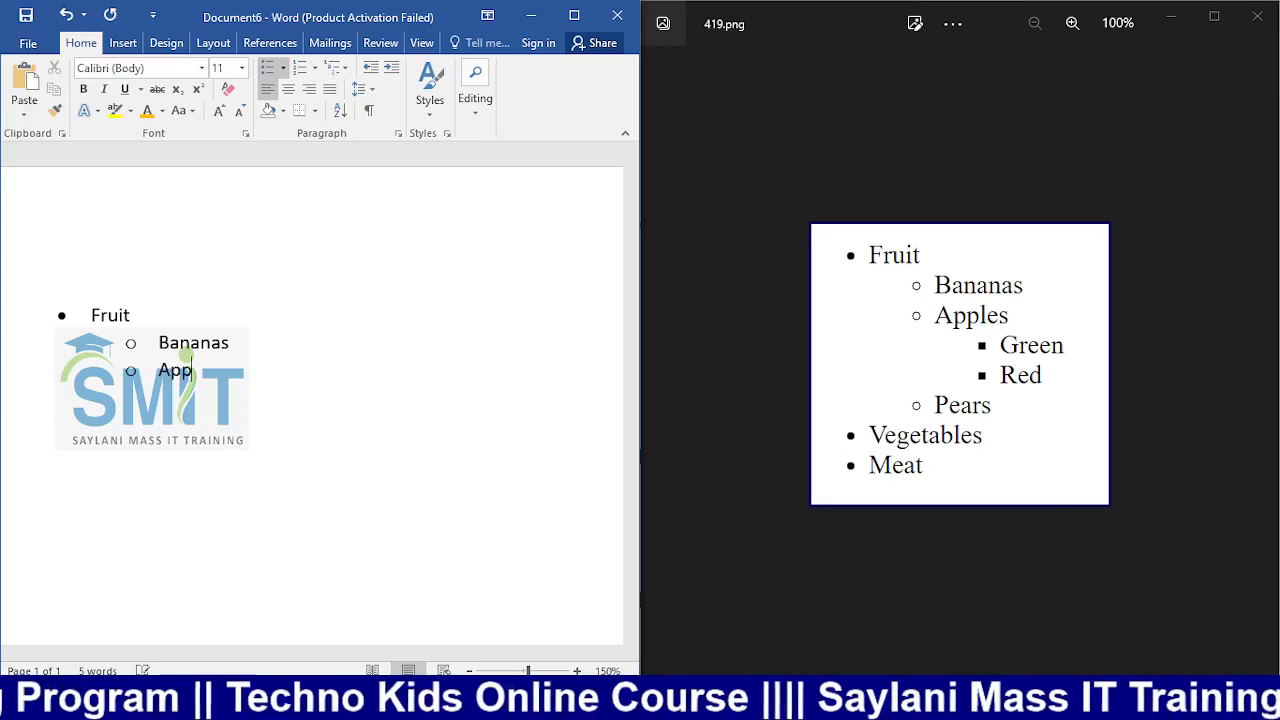
{"action": "type", "text": "les"}
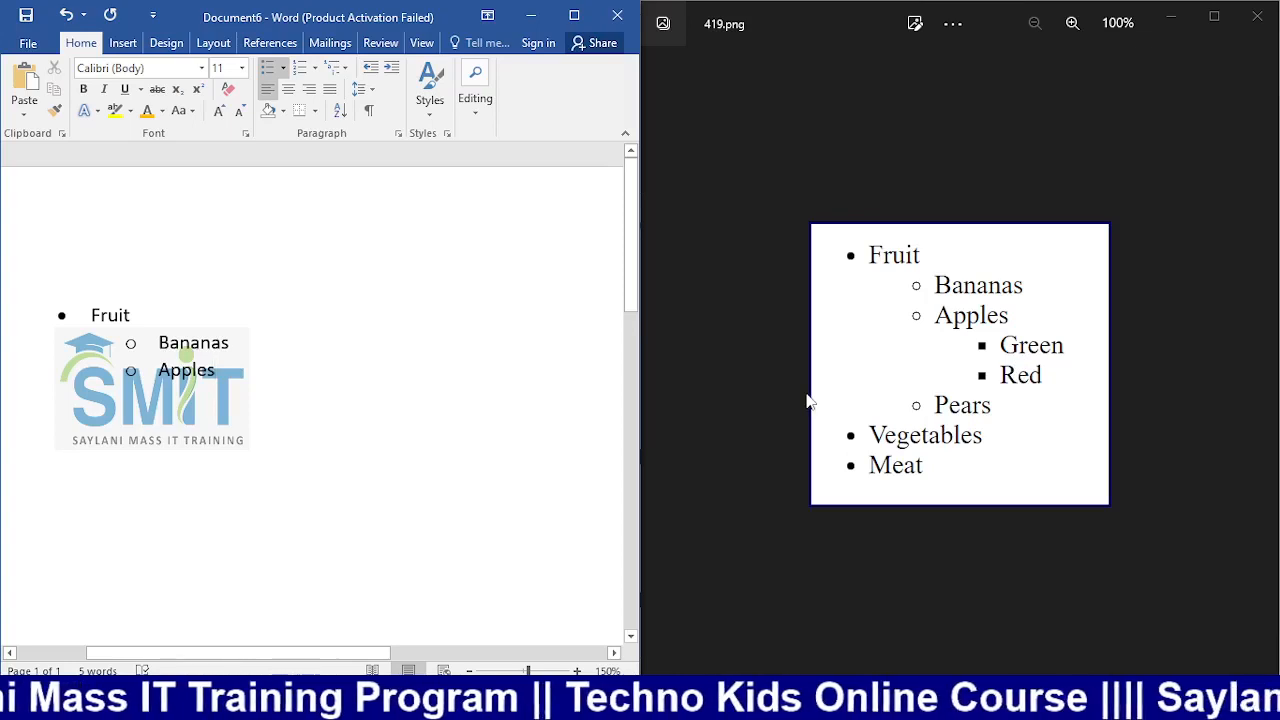
{"action": "key", "text": "Return"}
{"action": "type", "text": "Gr"}
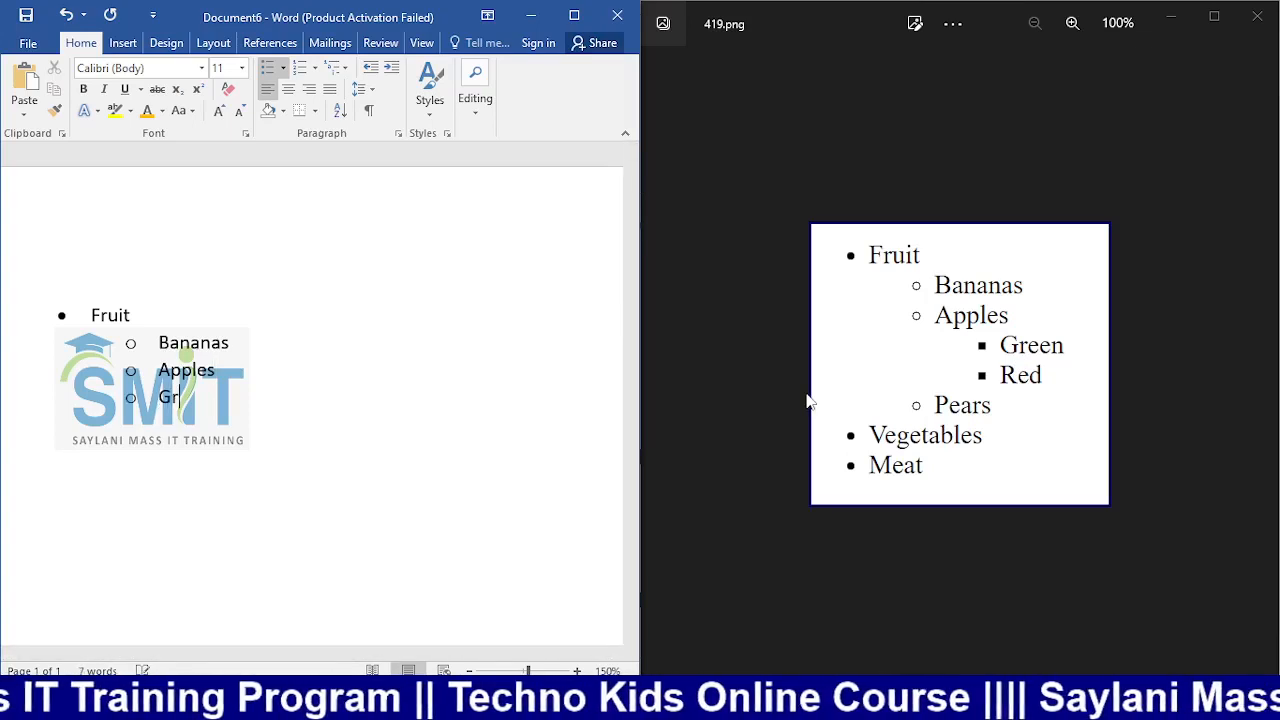
{"action": "type", "text": "een"}
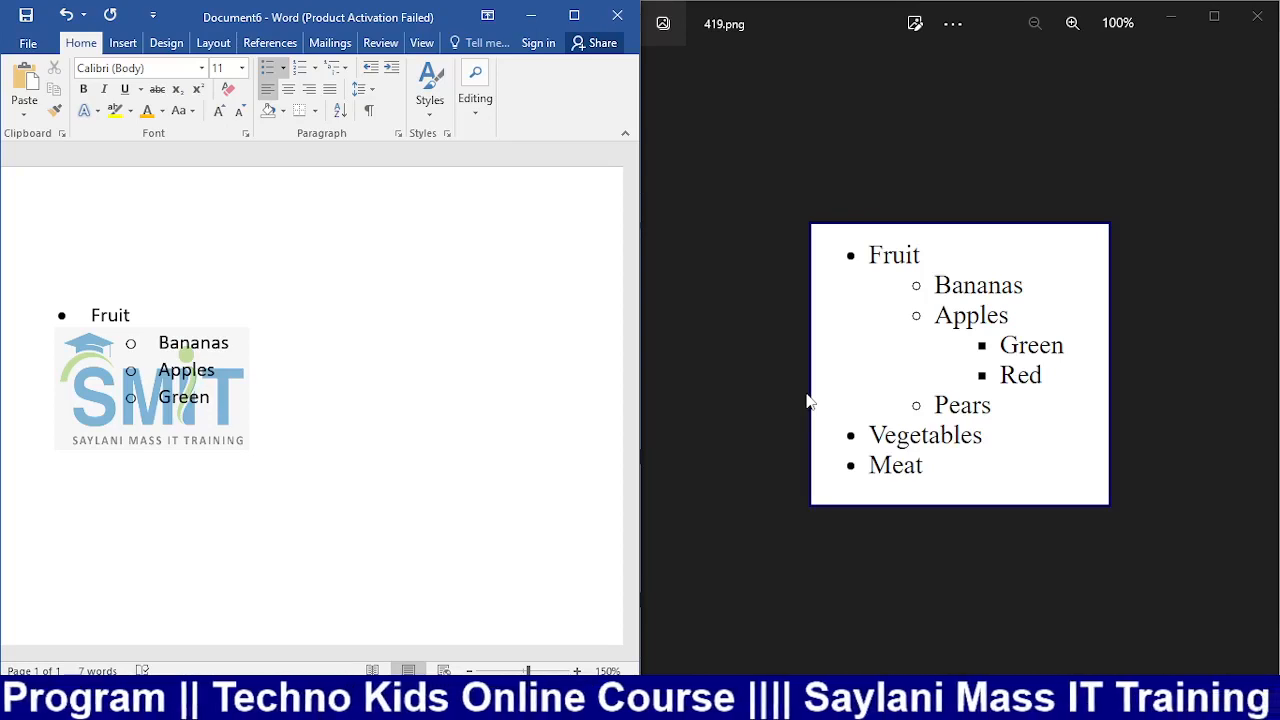
{"action": "key", "text": "BackSpace"}
{"action": "key", "text": "BackSpace"}
{"action": "key", "text": "BackSpace"}
{"action": "key", "text": "BackSpace"}
{"action": "key", "text": "BackSpace"}
{"action": "key", "text": "BackSpace"}
{"action": "key", "text": "BackSpace"}
{"action": "key", "text": "BackSpace"}
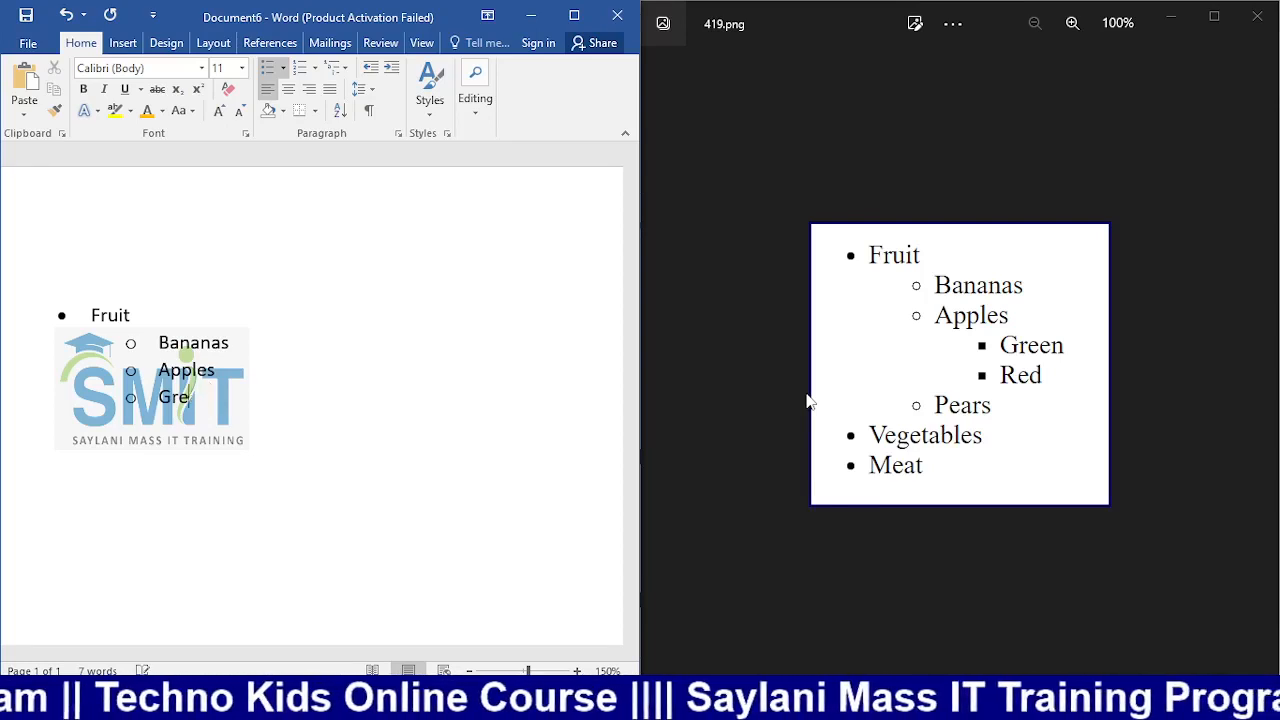
{"action": "key", "text": "BackSpace"}
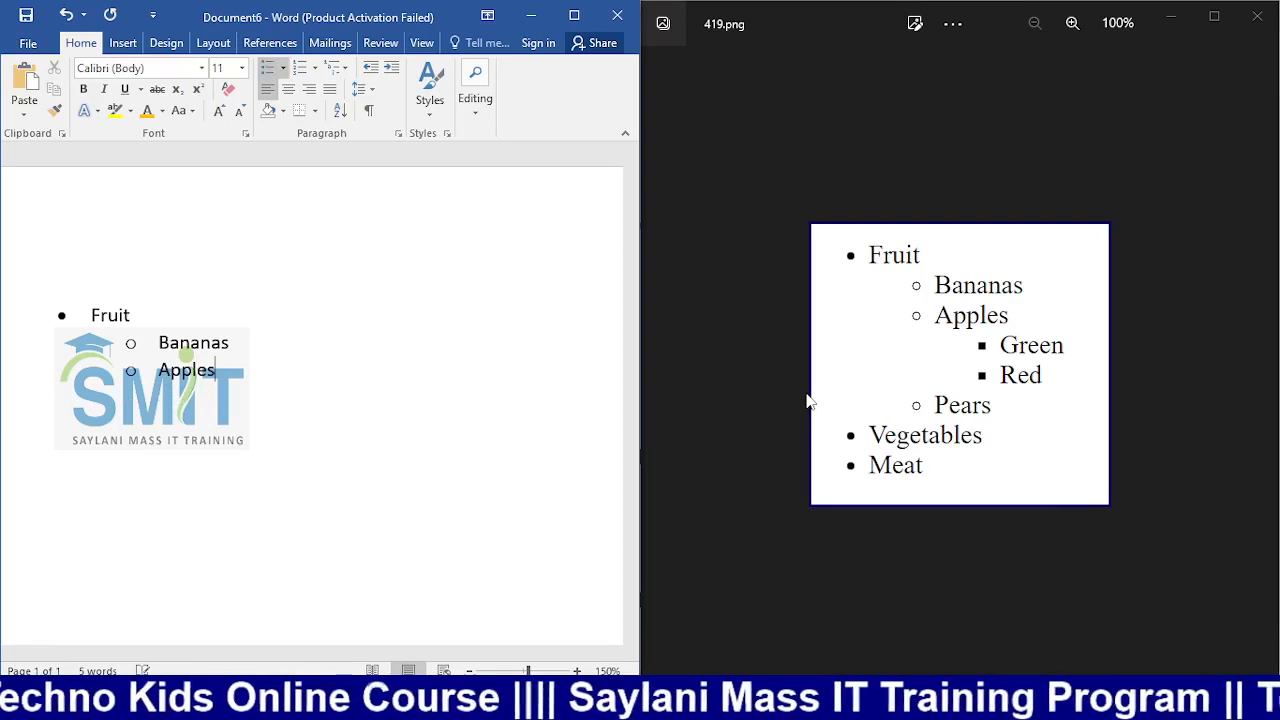
Step: Add Green and Red as third-level items under Apples
{"action": "key", "text": "Return"}
{"action": "key", "text": "Tab"}
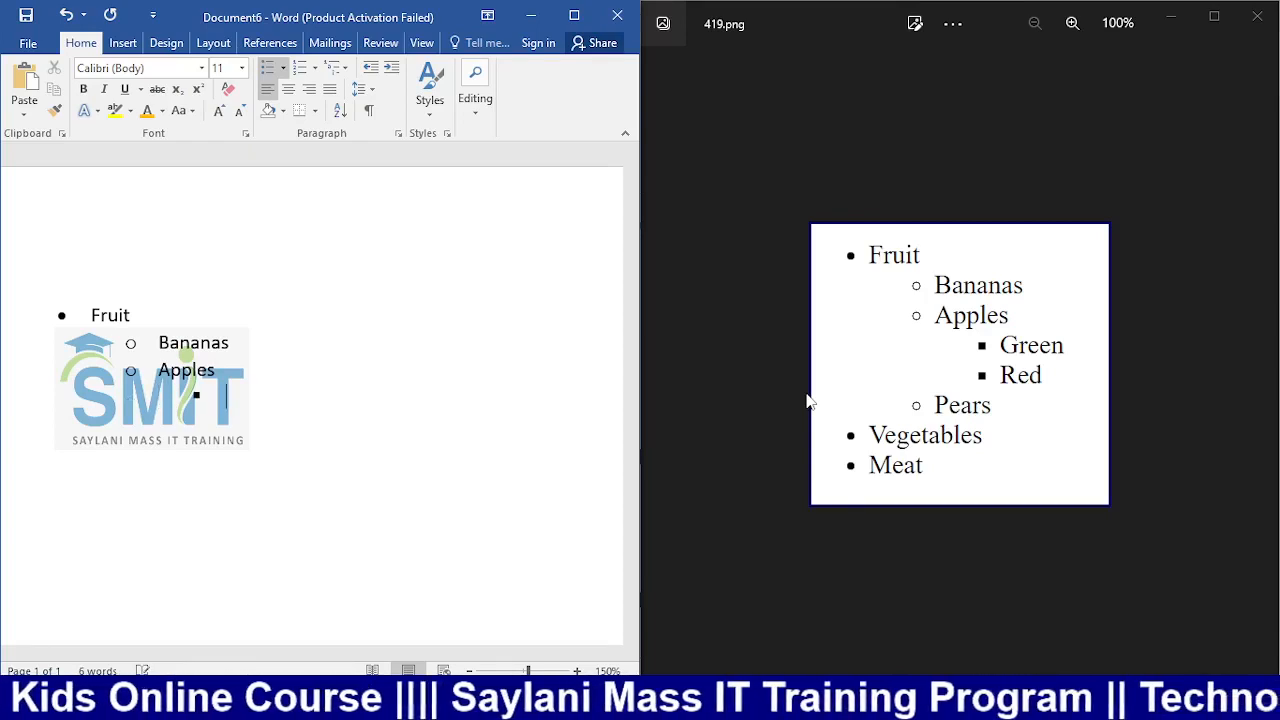
{"action": "type", "text": "Grr"}
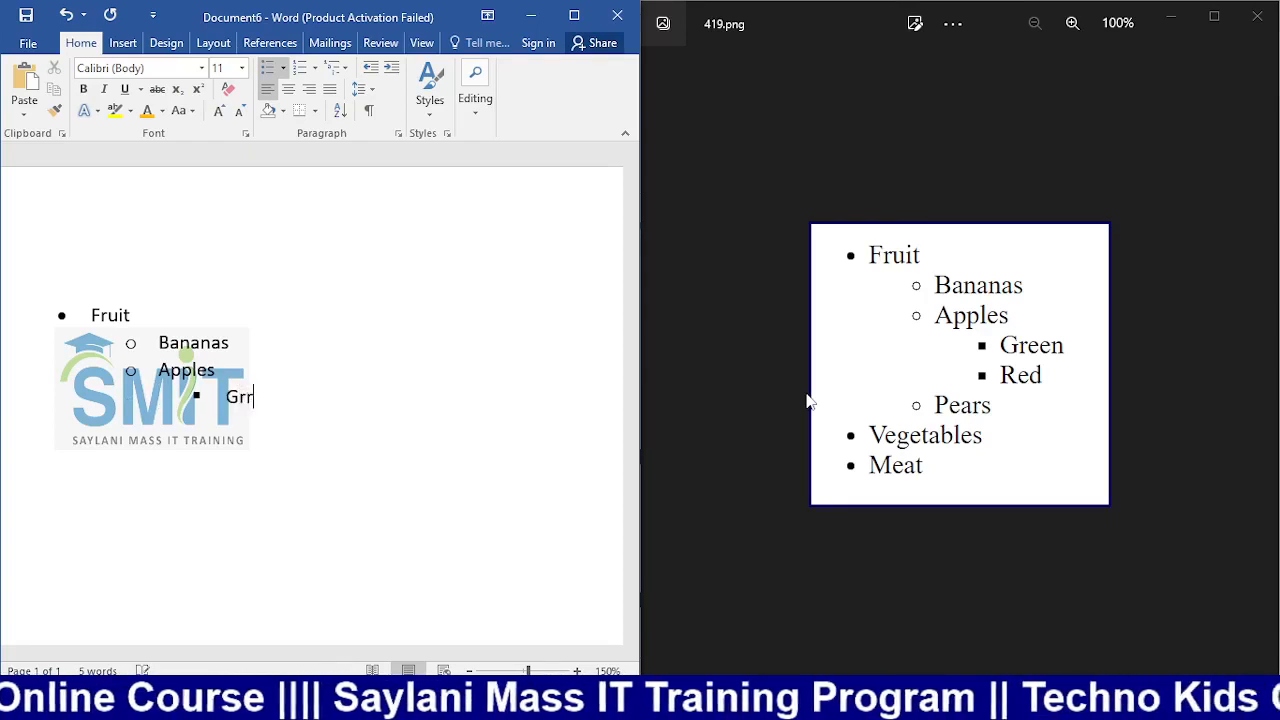
{"action": "key", "text": "BackSpace"}
{"action": "type", "text": "e"}
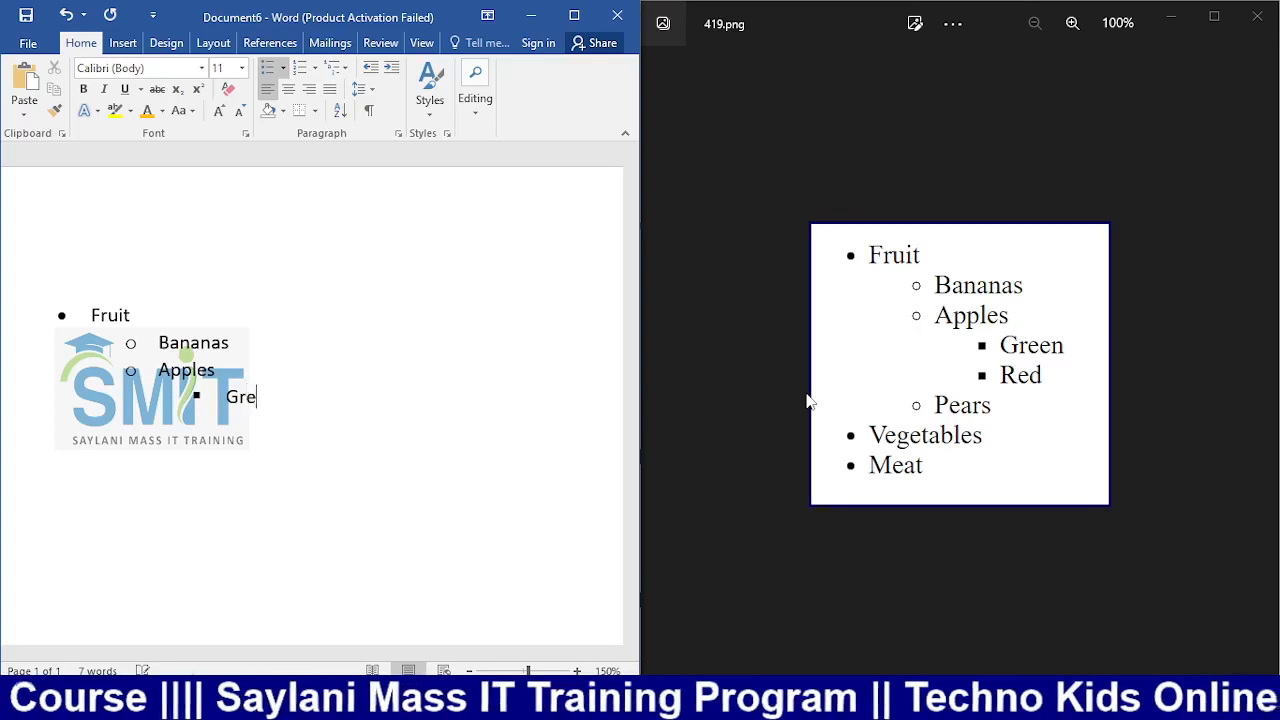
{"action": "type", "text": "en"}
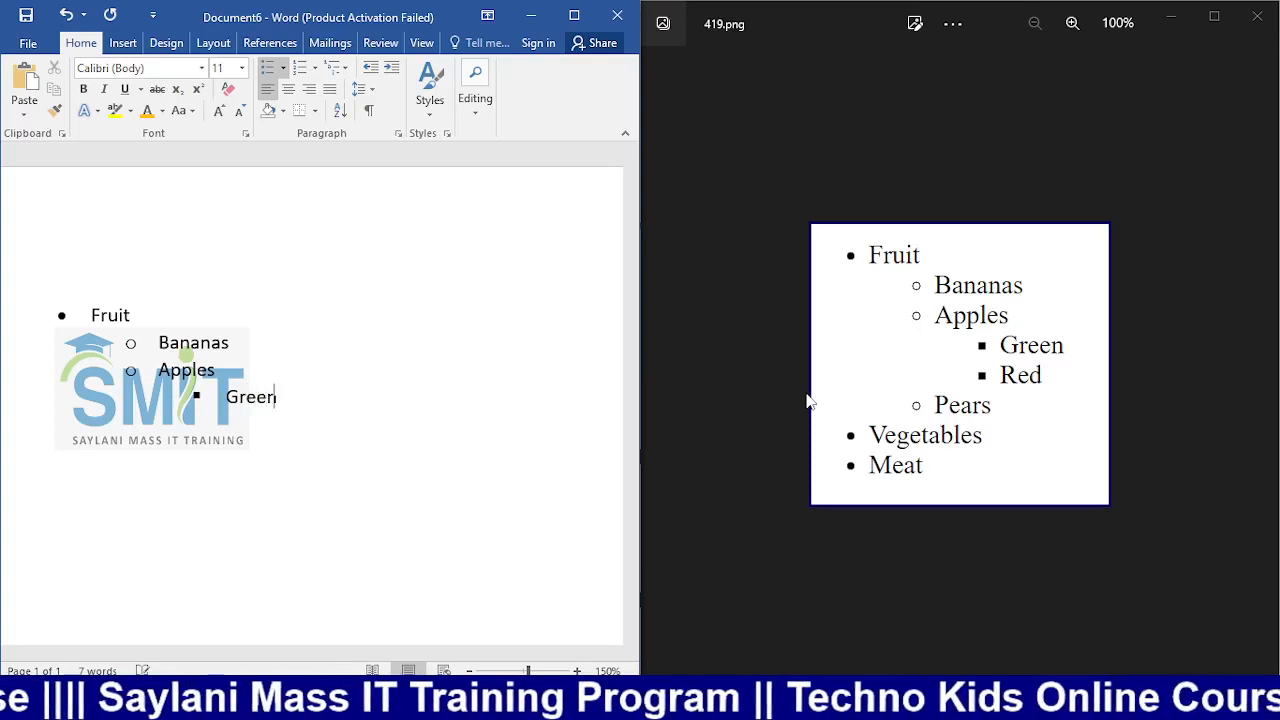
{"action": "key", "text": "Return"}
{"action": "type", "text": "Red"}
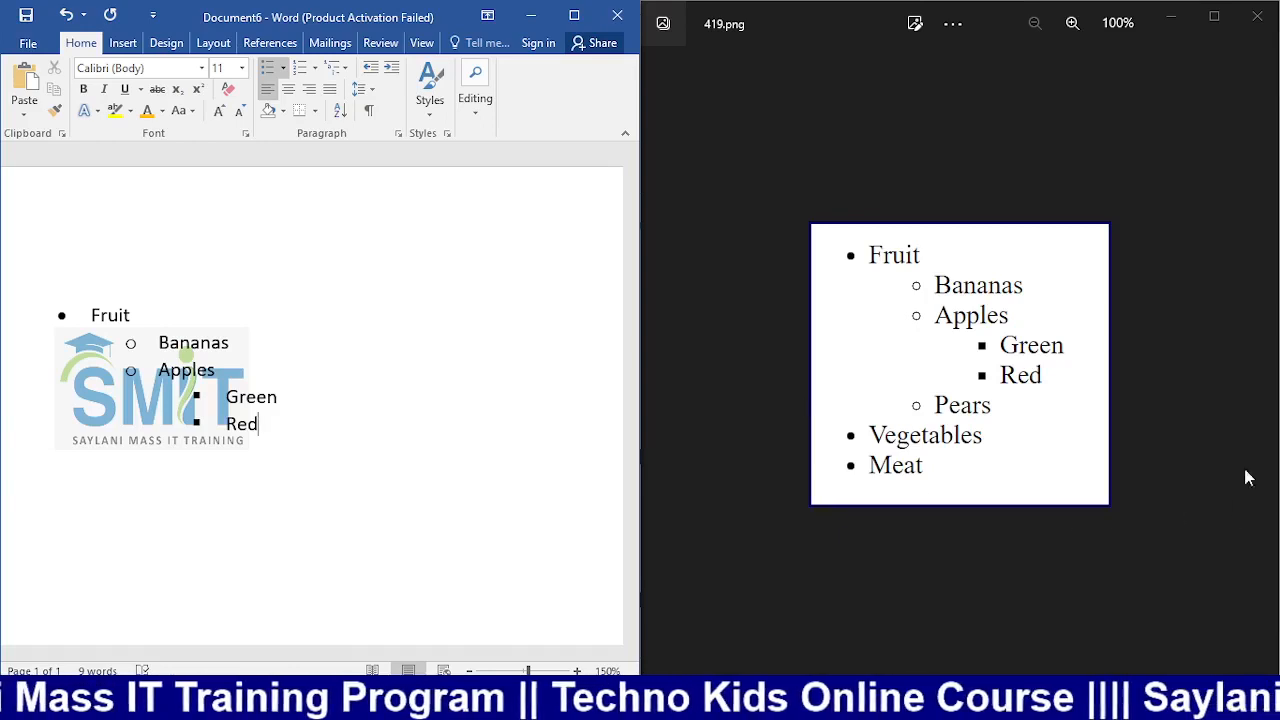
Step: Add Pears below Red as a second-level item under Fruit
{"action": "key", "text": "Return"}
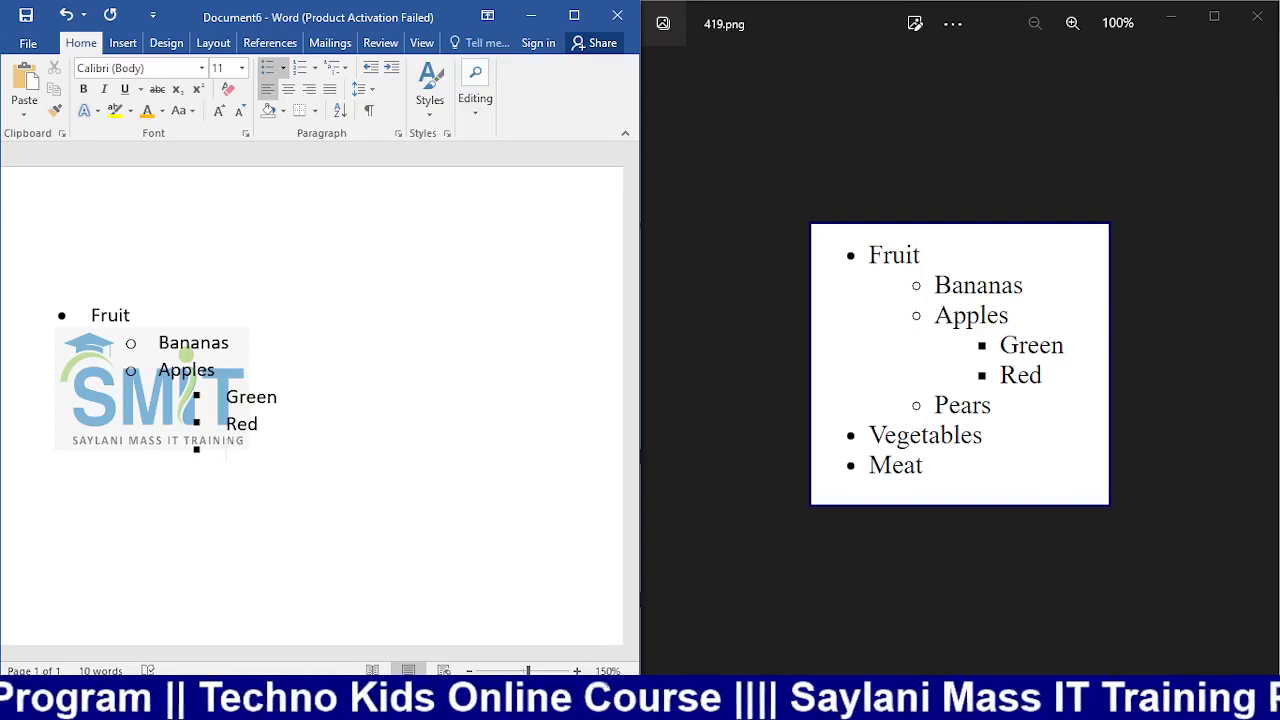
{"action": "key", "text": "shift+Tab"}
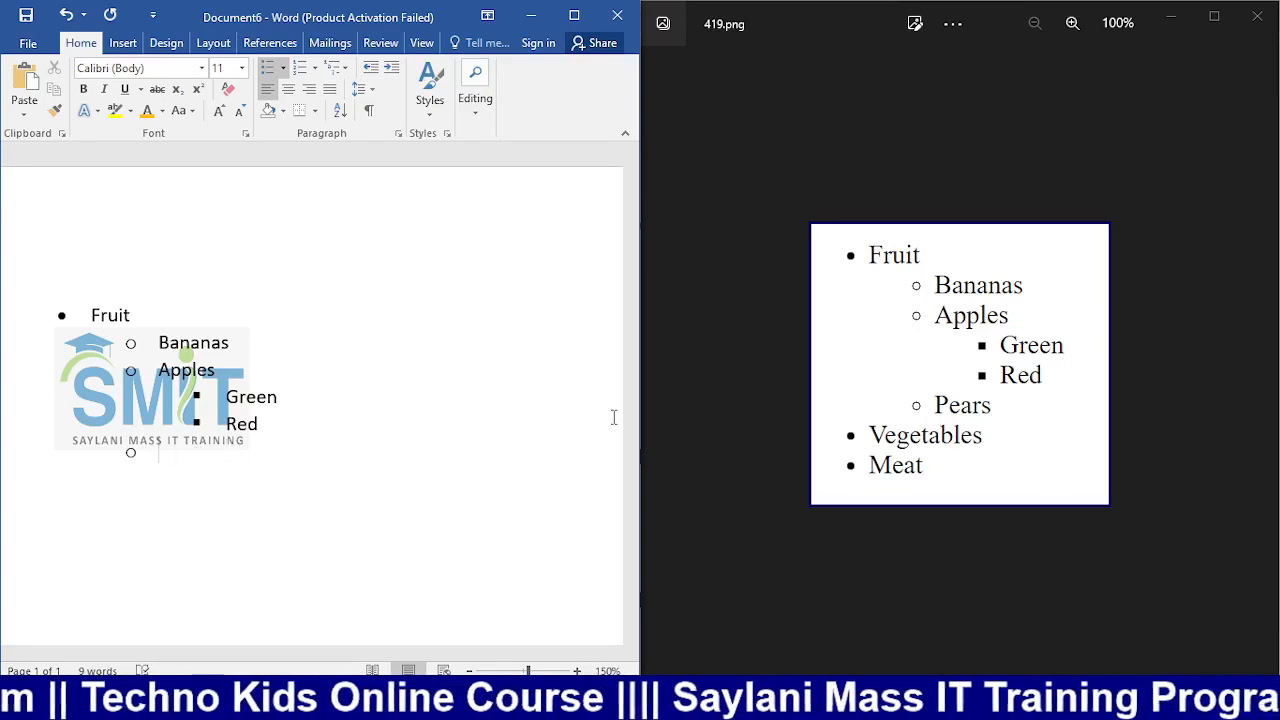
{"action": "type", "text": "pea"}
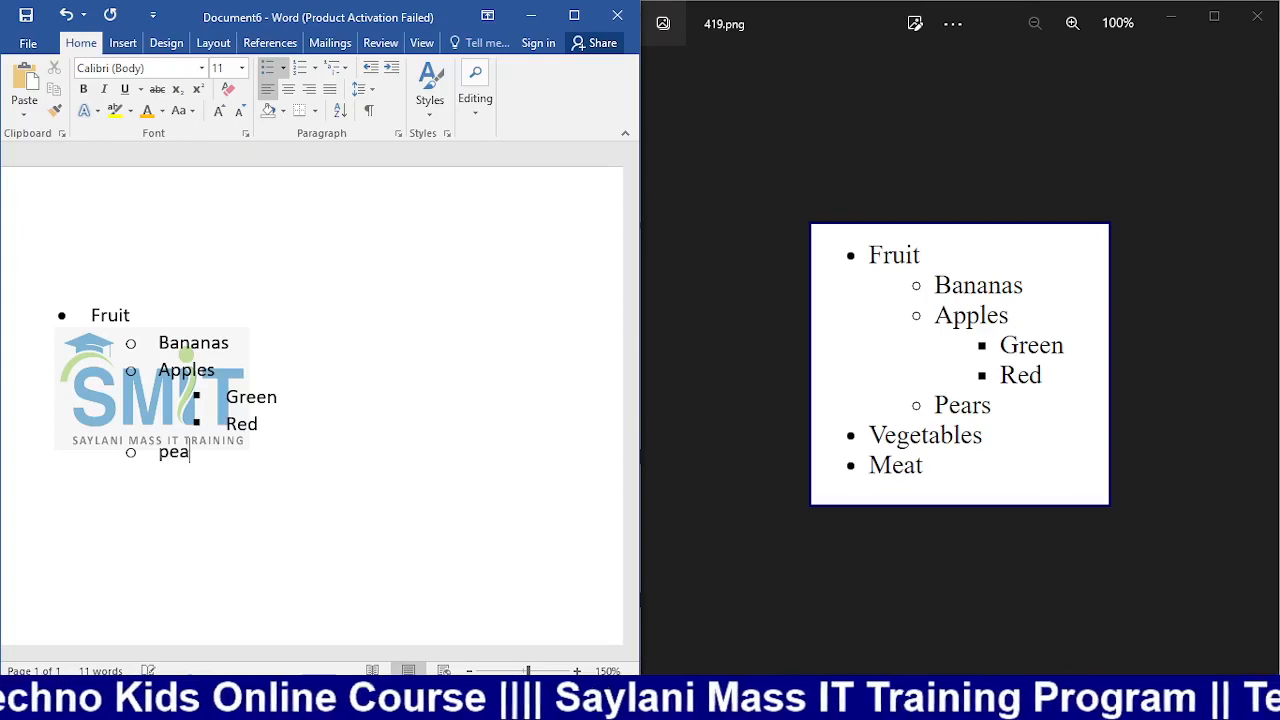
{"action": "type", "text": "rs"}
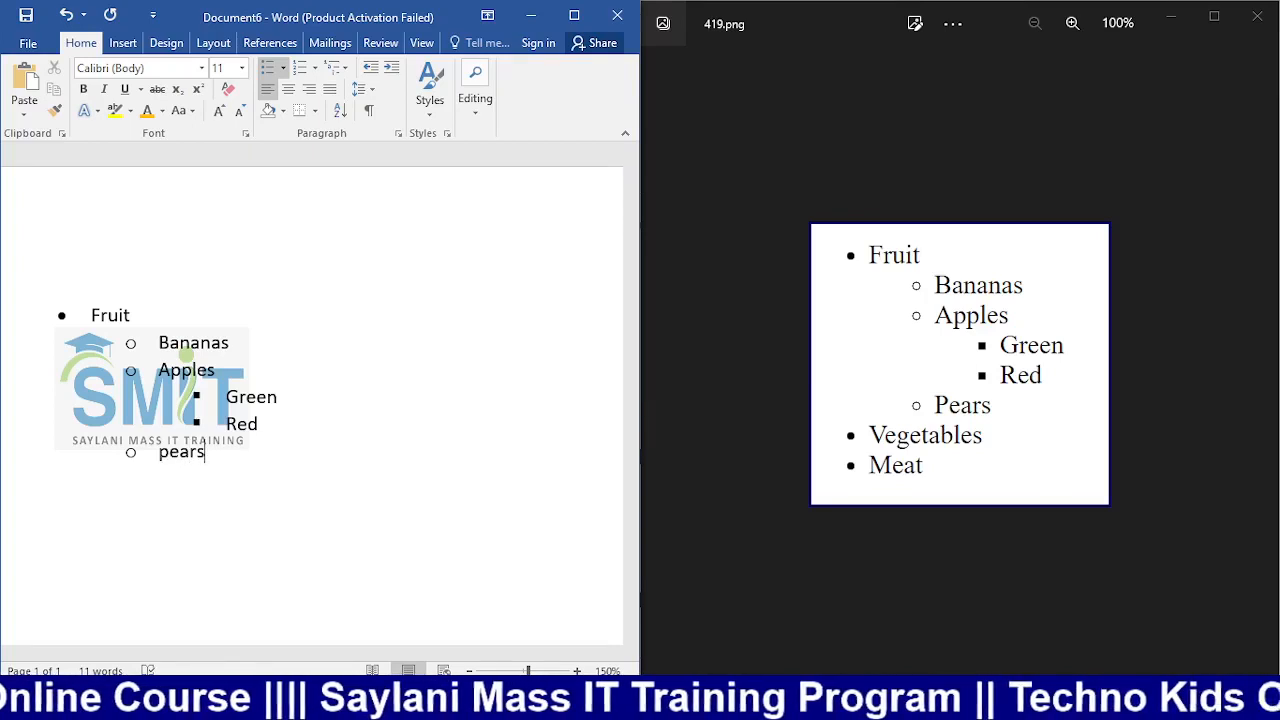
Step: Add Vegetables and Meat as top-level items below Pears and end the bulleted list
{"action": "key", "text": "Return"}
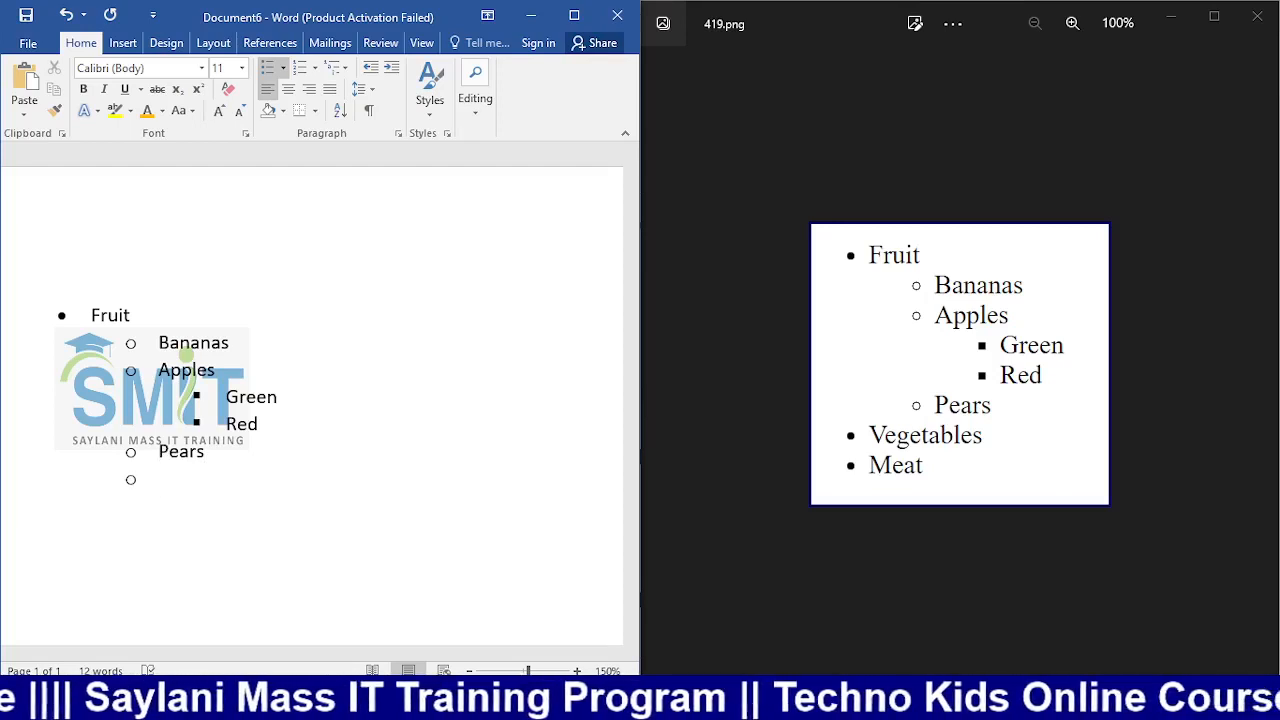
{"action": "key", "text": "shift+Tab"}
{"action": "type", "text": "Veg"}
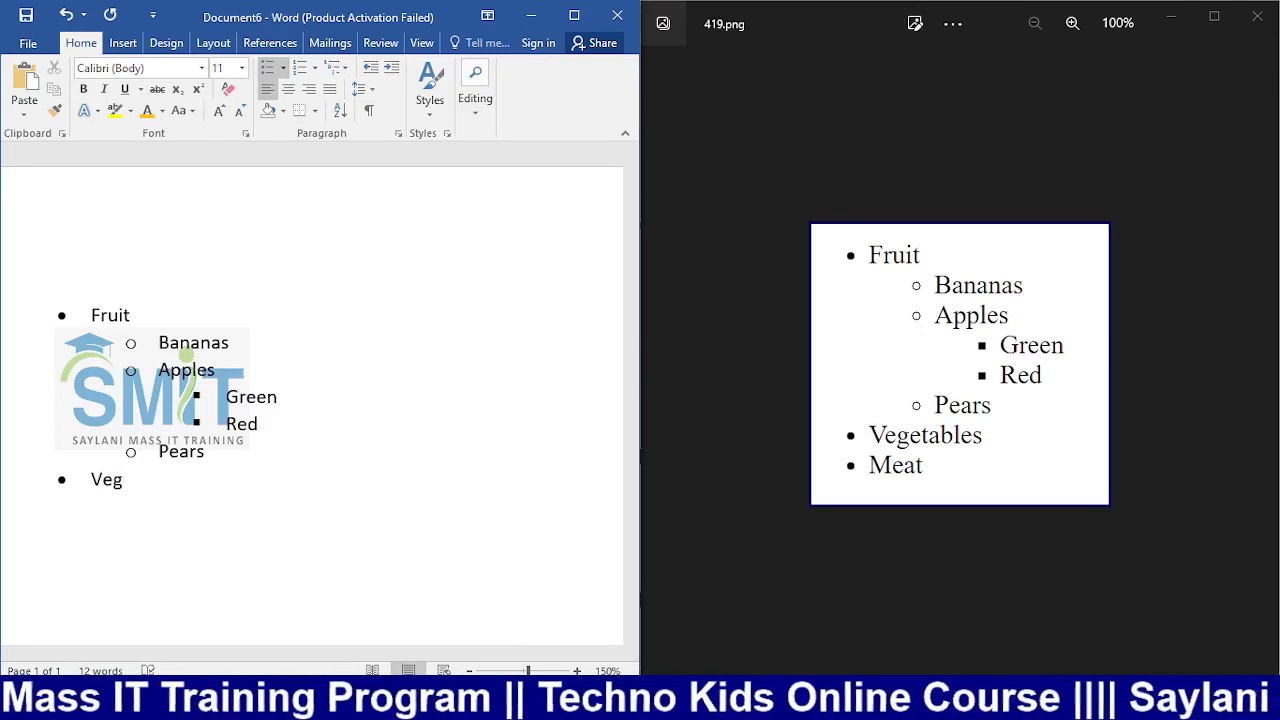
{"action": "type", "text": "eta"}
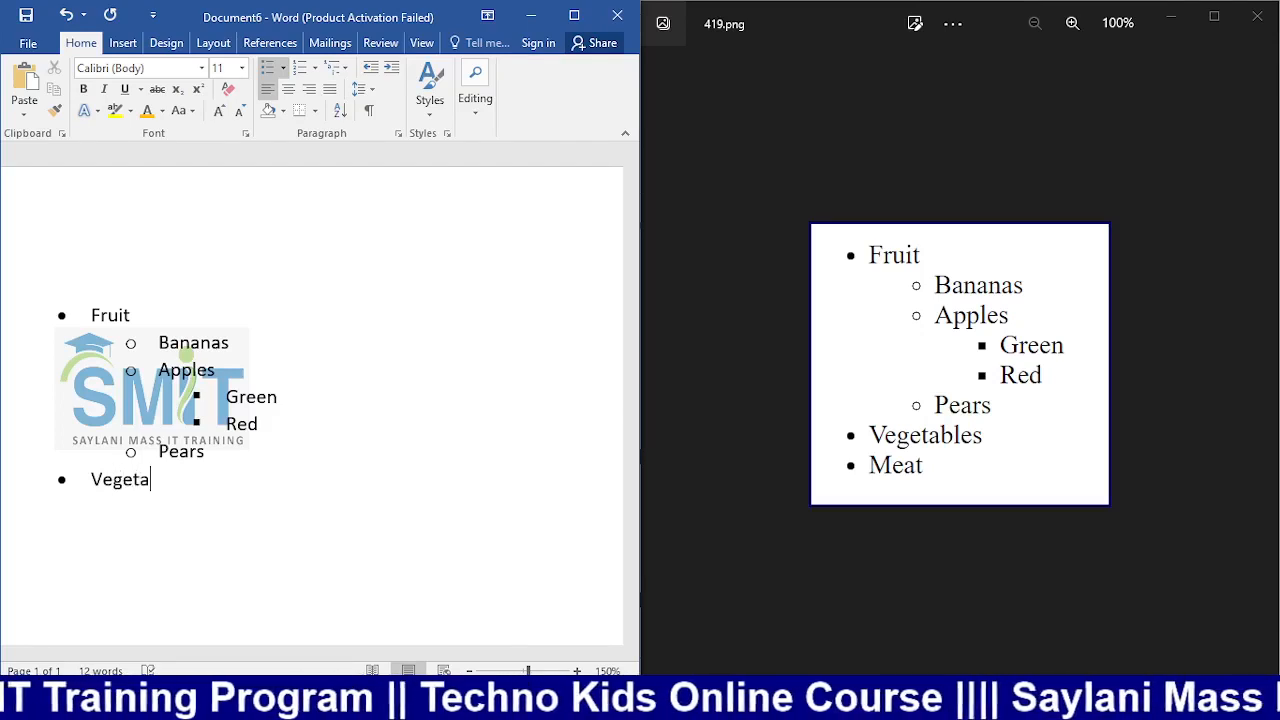
{"action": "type", "text": "b"}
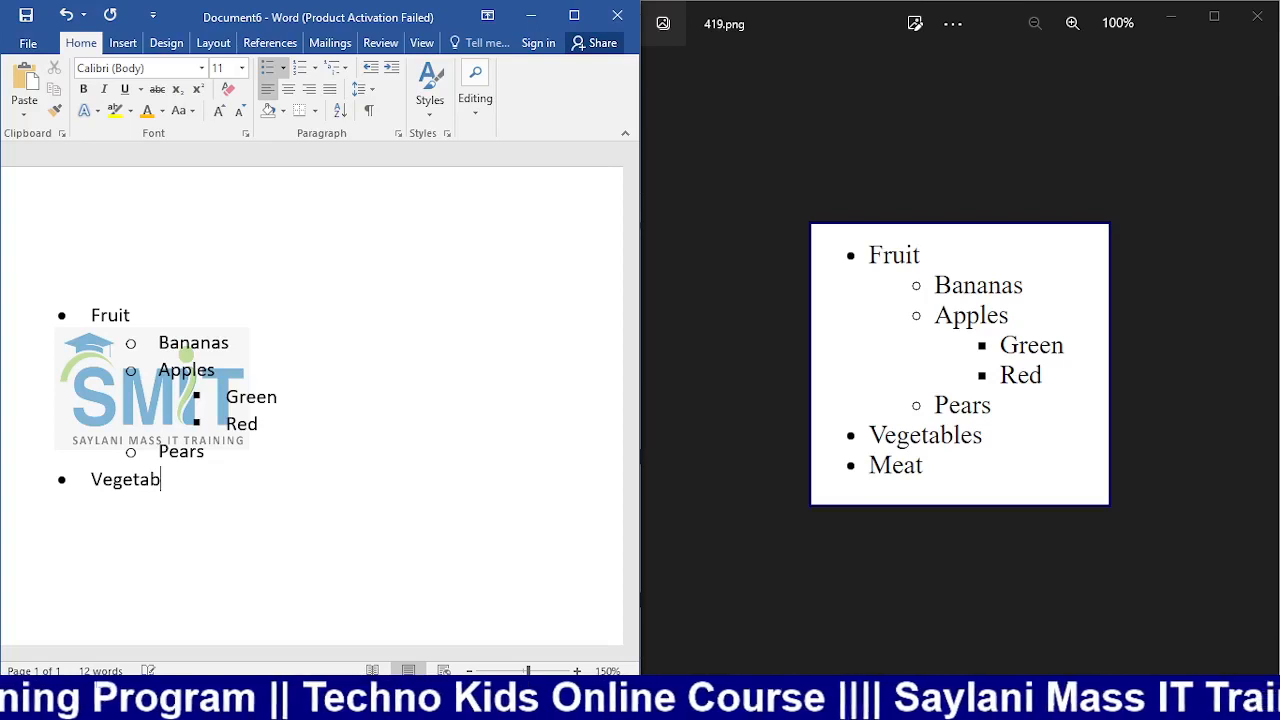
{"action": "type", "text": "les"}
{"action": "key", "text": "Return"}
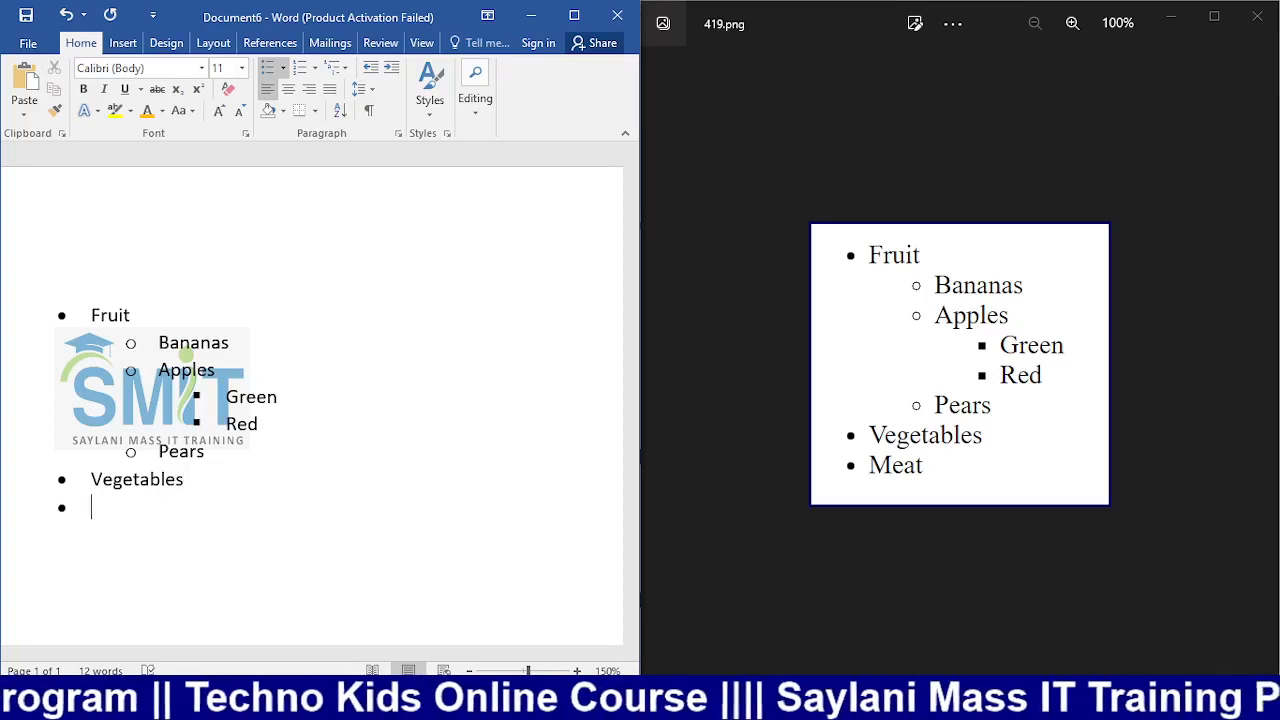
{"action": "type", "text": "meat"}
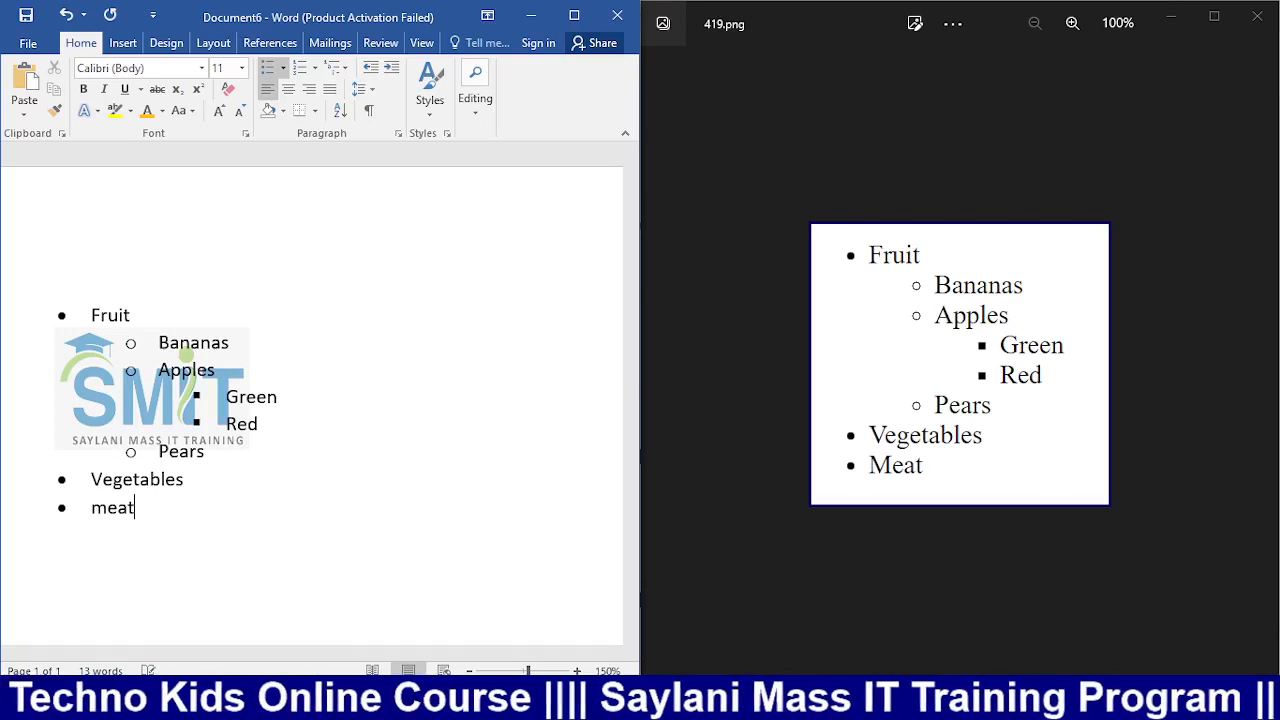
{"action": "key", "text": "Return"}
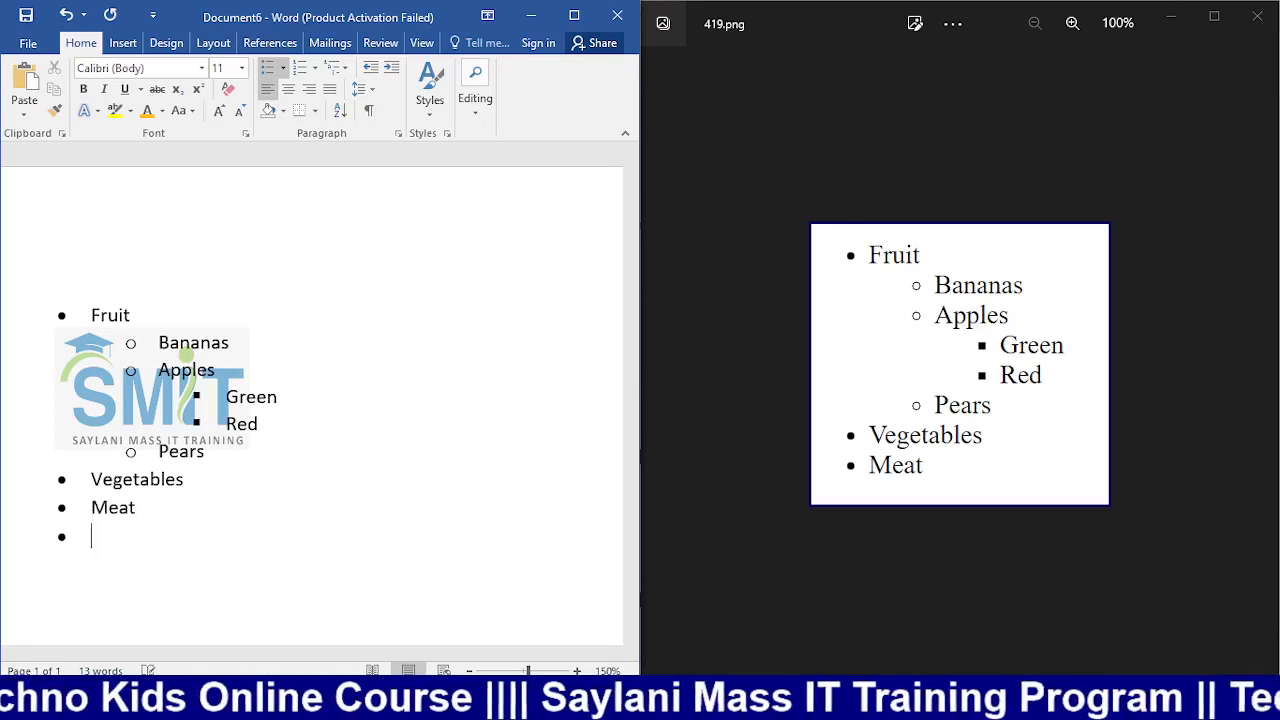
{"action": "key", "text": "Return"}
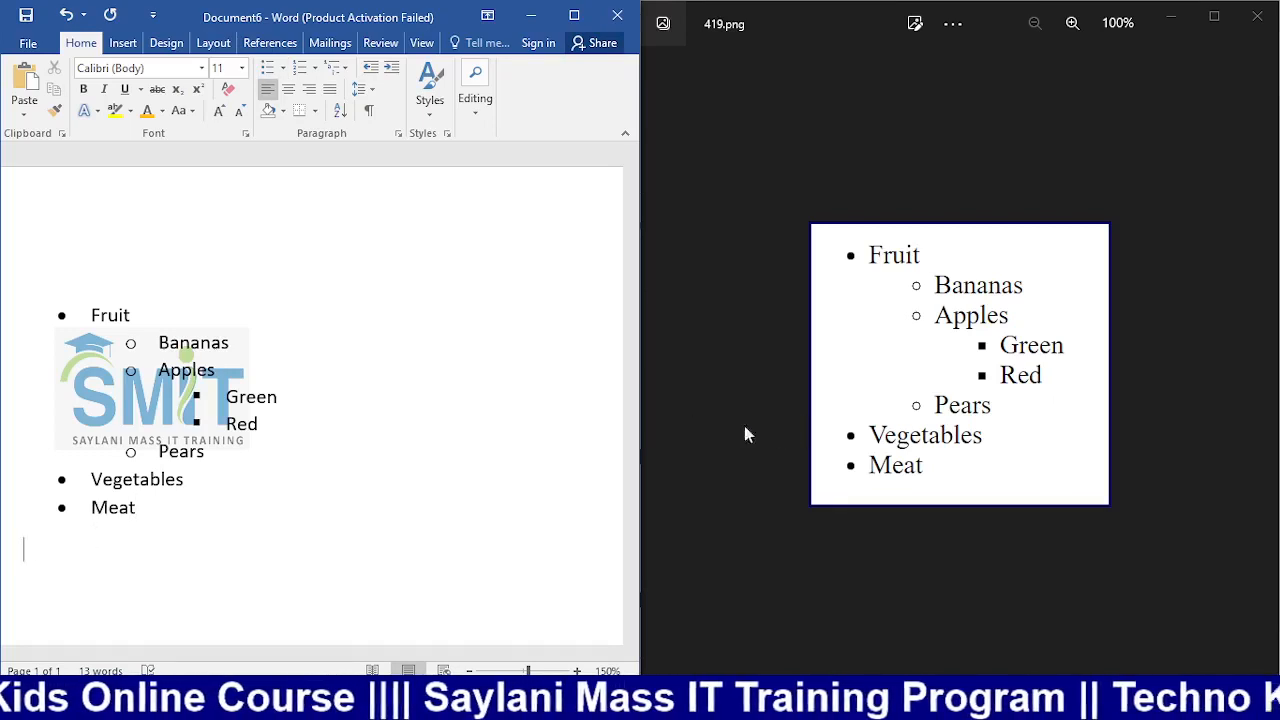
Step: Maximize the Word window containing the finished Fruit, Vegetables and Meat list
{"action": "scroll", "coordinate": [137, 370], "scroll_direction": "down", "scroll_amount": 1}
{"action": "scroll", "coordinate": [137, 370], "scroll_direction": "up", "scroll_amount": 1}
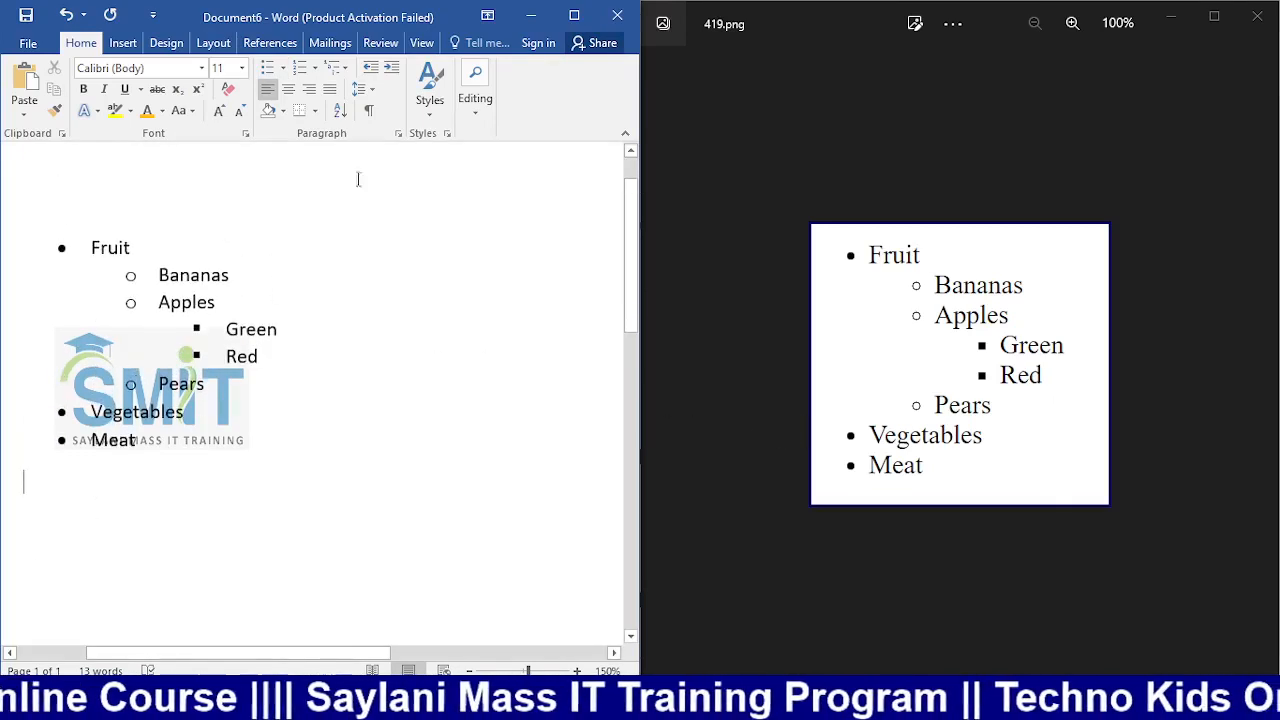
{"action": "left_click", "coordinate": [574, 15]}
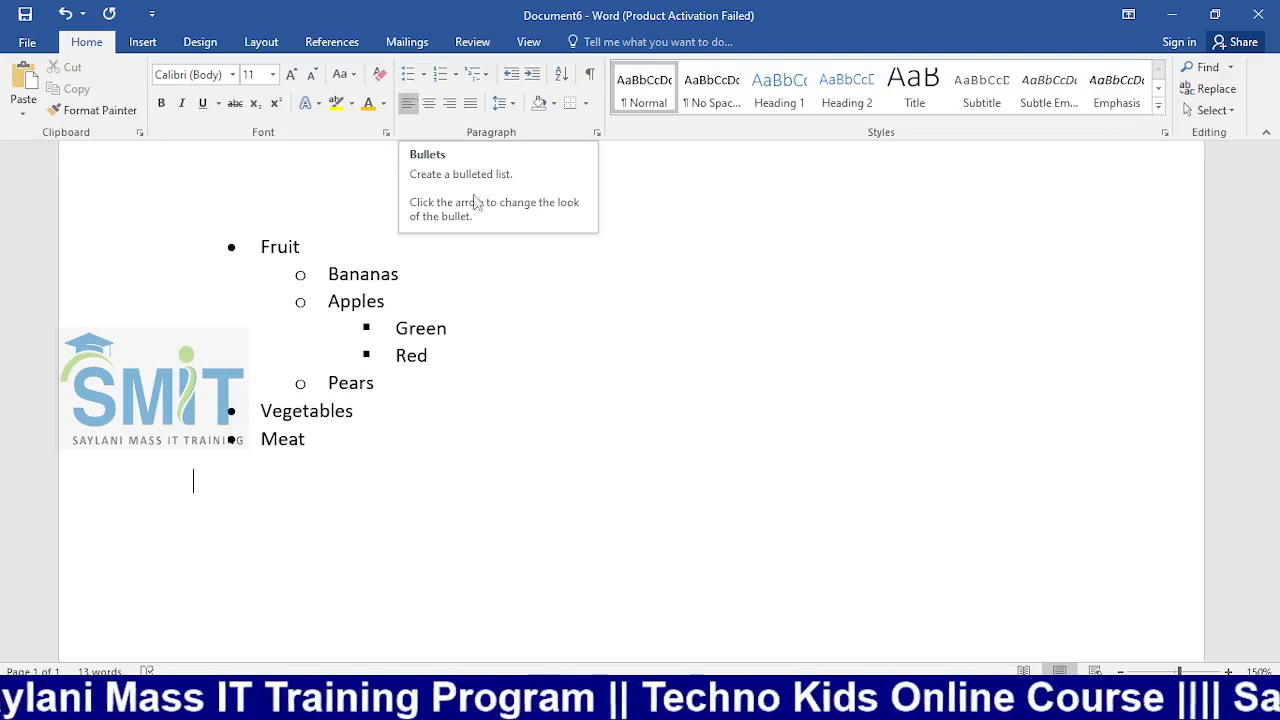
Step: Switch to OBS and activate the Camera scene
{"action": "key", "text": "alt+Tab"}
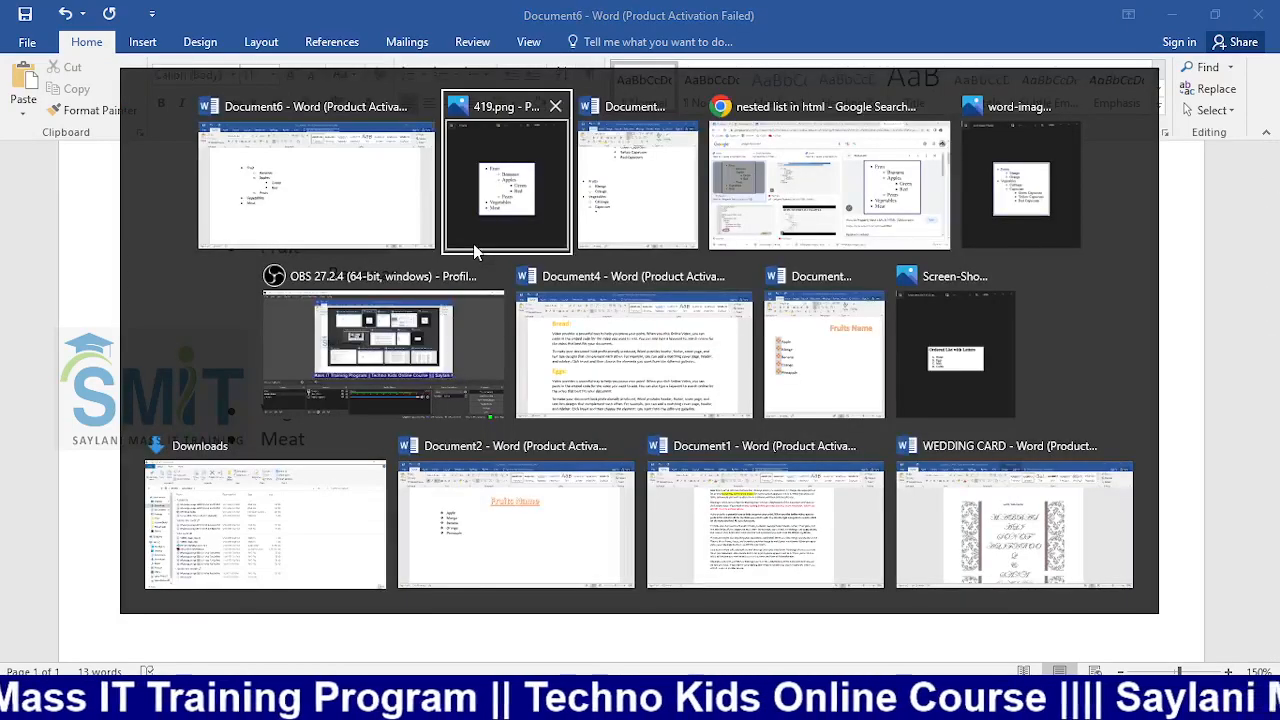
{"action": "key", "text": "alt+Tab"}
{"action": "key", "text": "alt+Down"}
{"action": "key", "text": "alt+Left"}
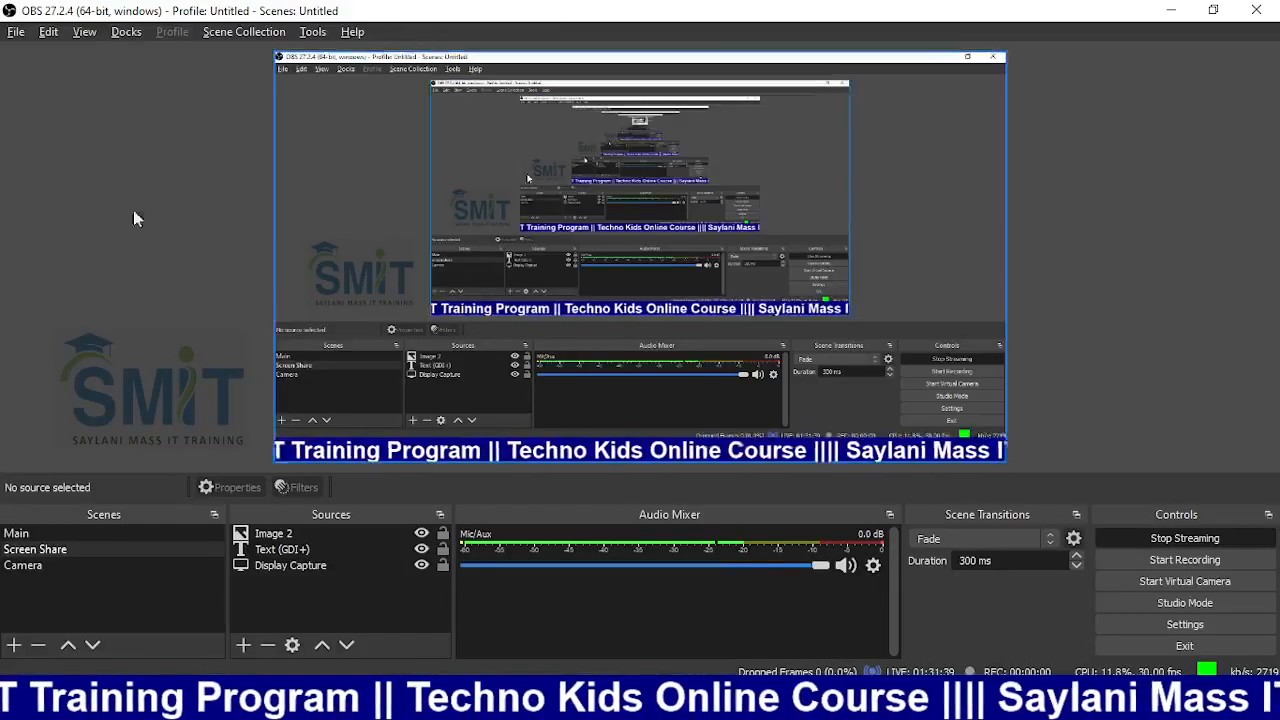
{"action": "left_click", "coordinate": [37, 571]}
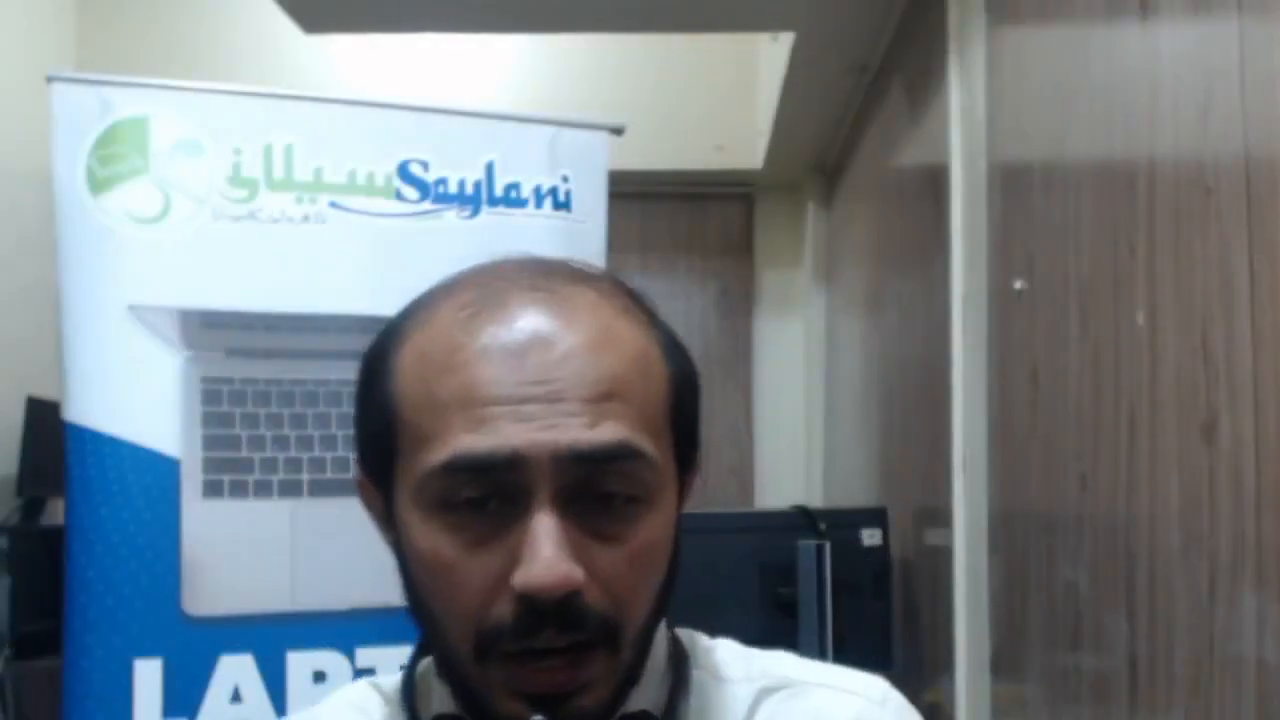
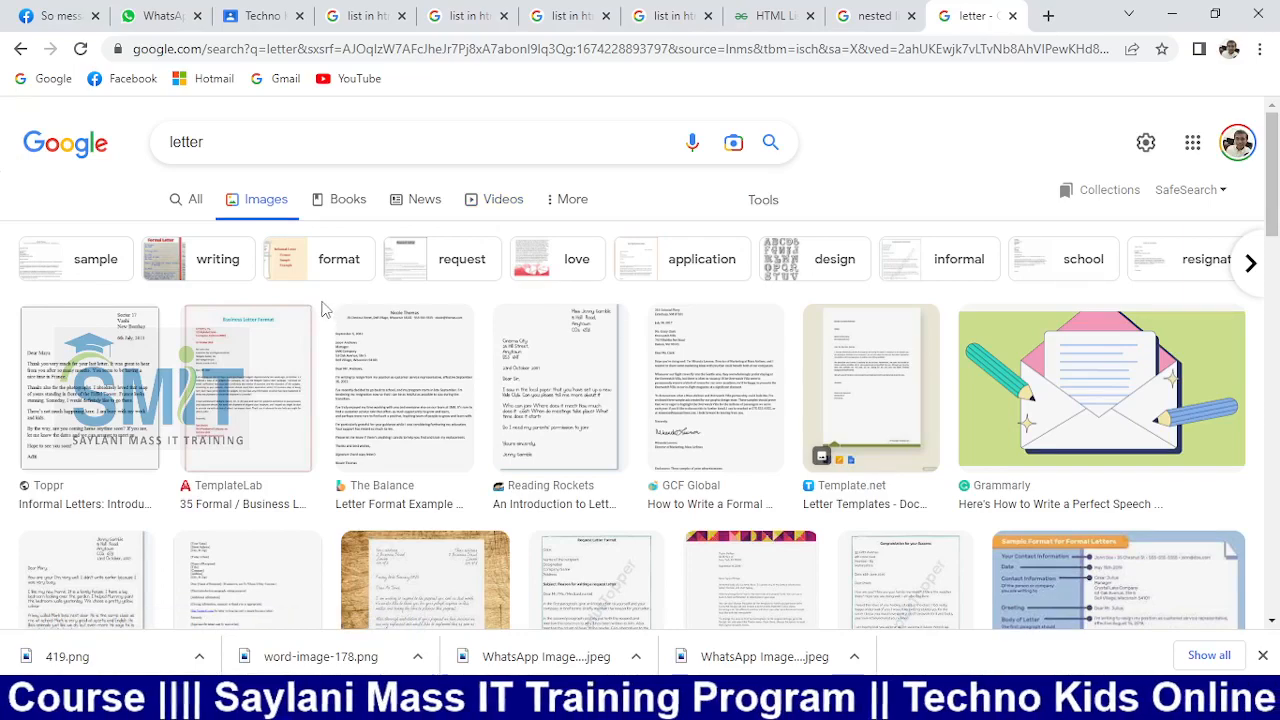
Step: Browse the letter image results in Google Images and preview the Reading Rockets and The Balance samples for a suitable practice letter
{"action": "left_click", "coordinate": [413, 381]}
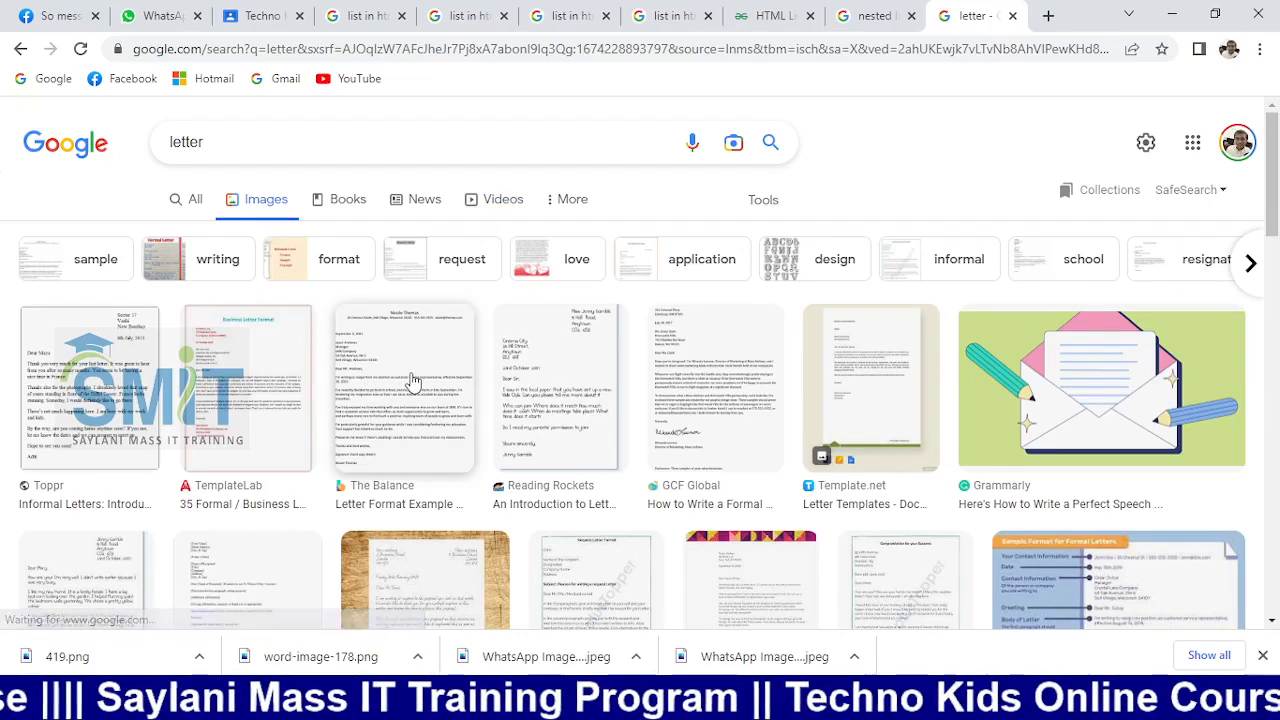
{"action": "scroll", "coordinate": [385, 381], "scroll_direction": "down", "scroll_amount": 2}
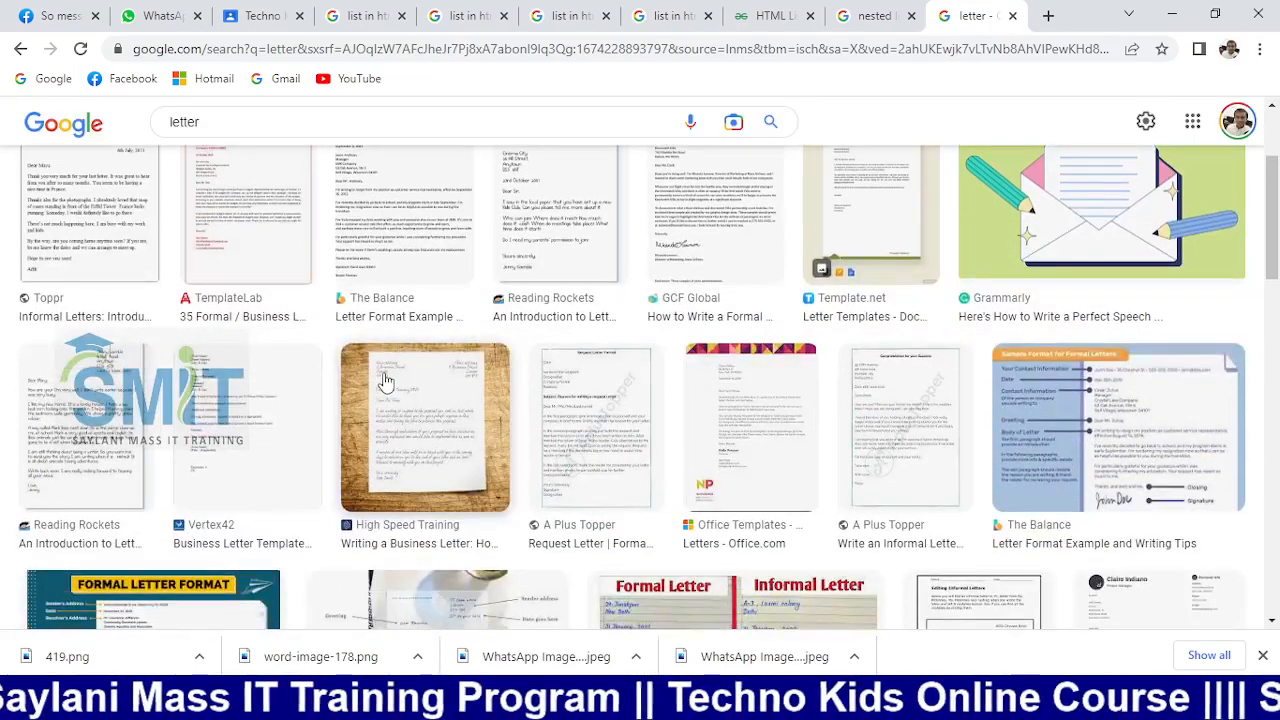
{"action": "scroll", "coordinate": [385, 381], "scroll_direction": "down", "scroll_amount": 1}
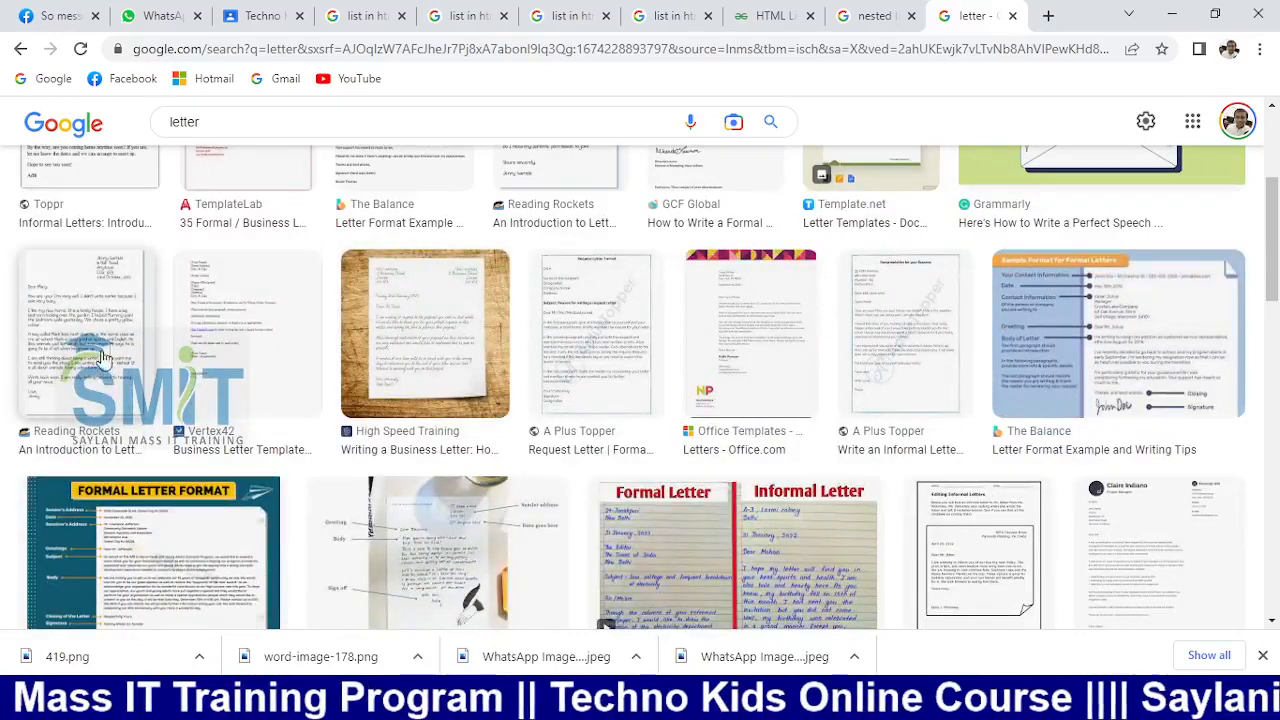
{"action": "left_click", "coordinate": [100, 362]}
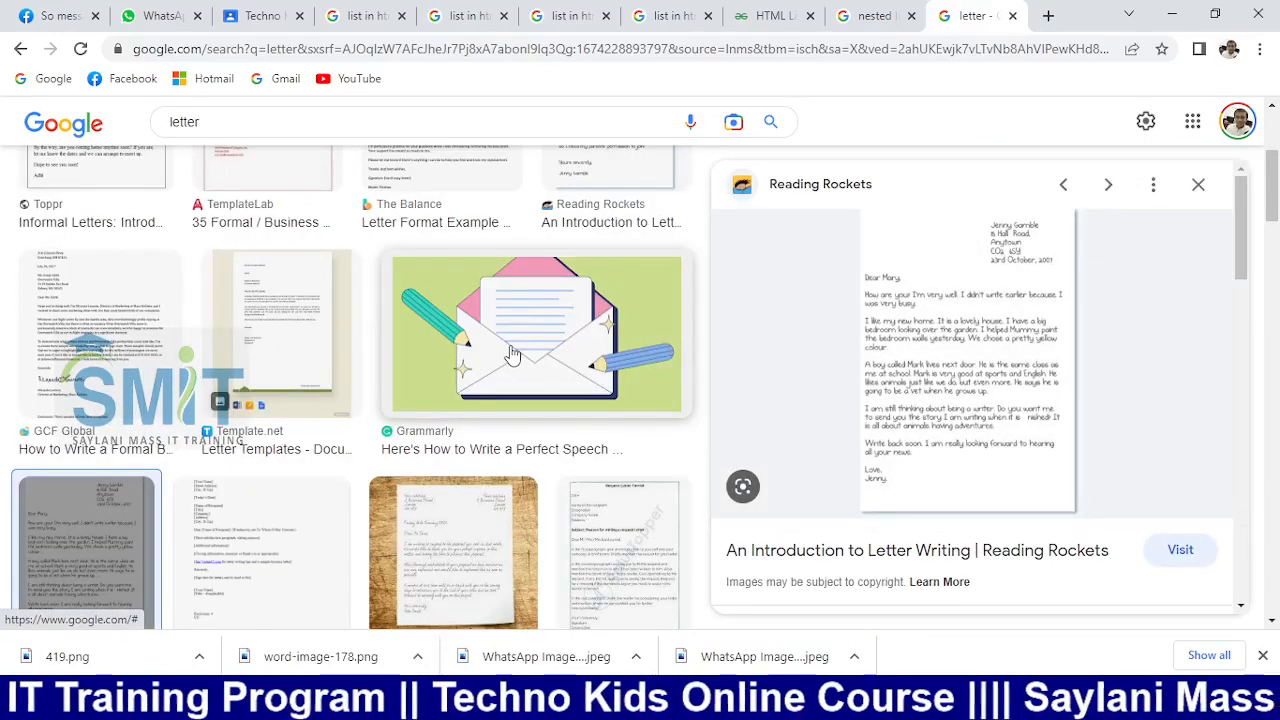
{"action": "scroll", "coordinate": [400, 410], "scroll_direction": "up", "scroll_amount": 1}
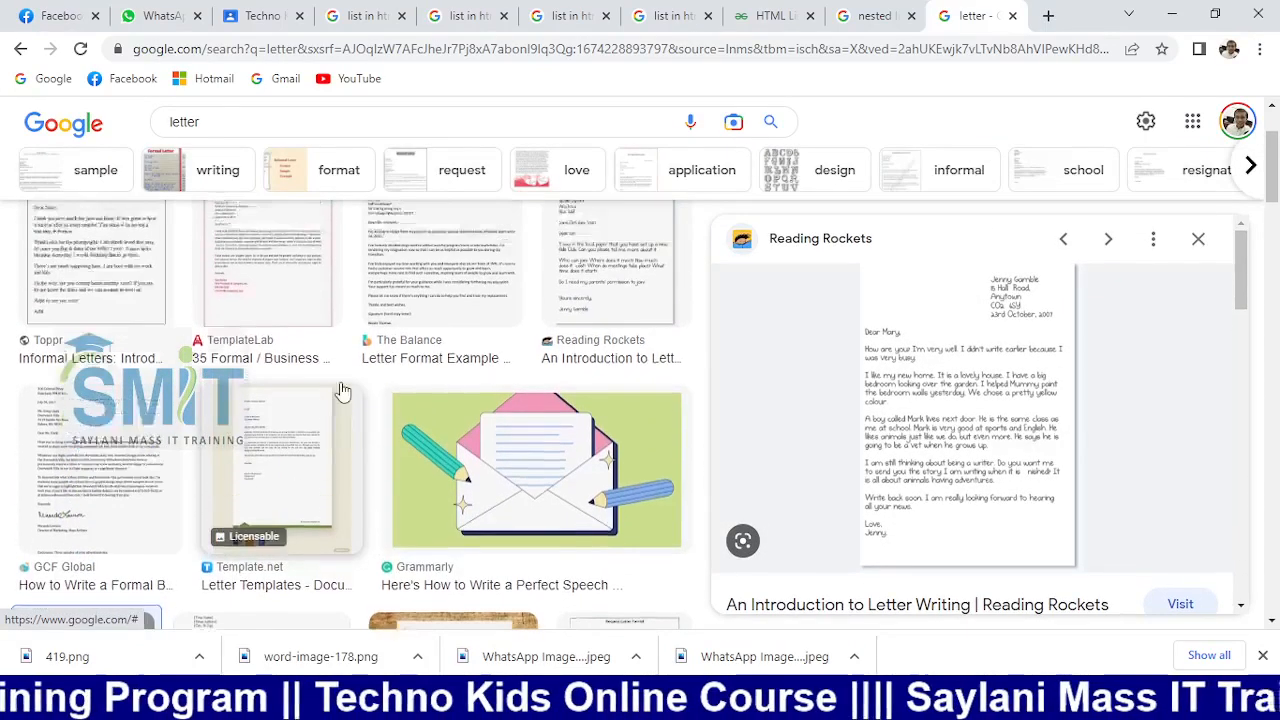
{"action": "scroll", "coordinate": [340, 390], "scroll_direction": "up", "scroll_amount": 2}
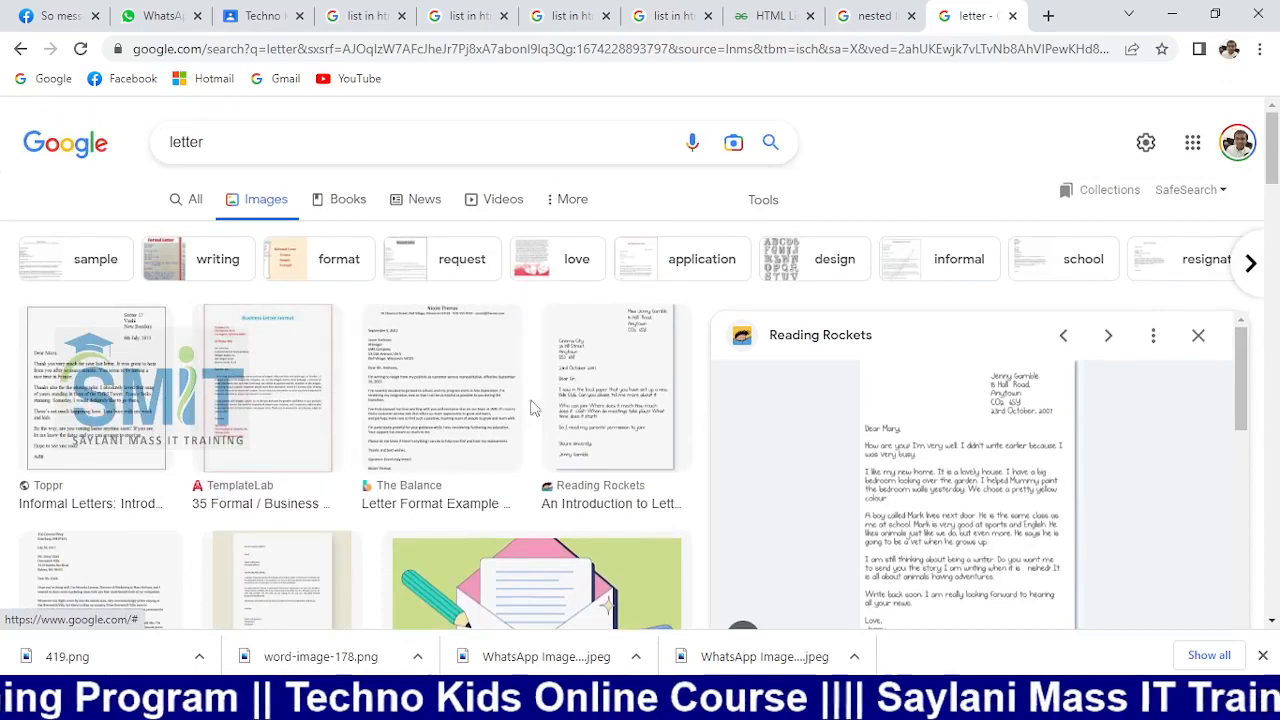
{"action": "left_click", "coordinate": [455, 390]}
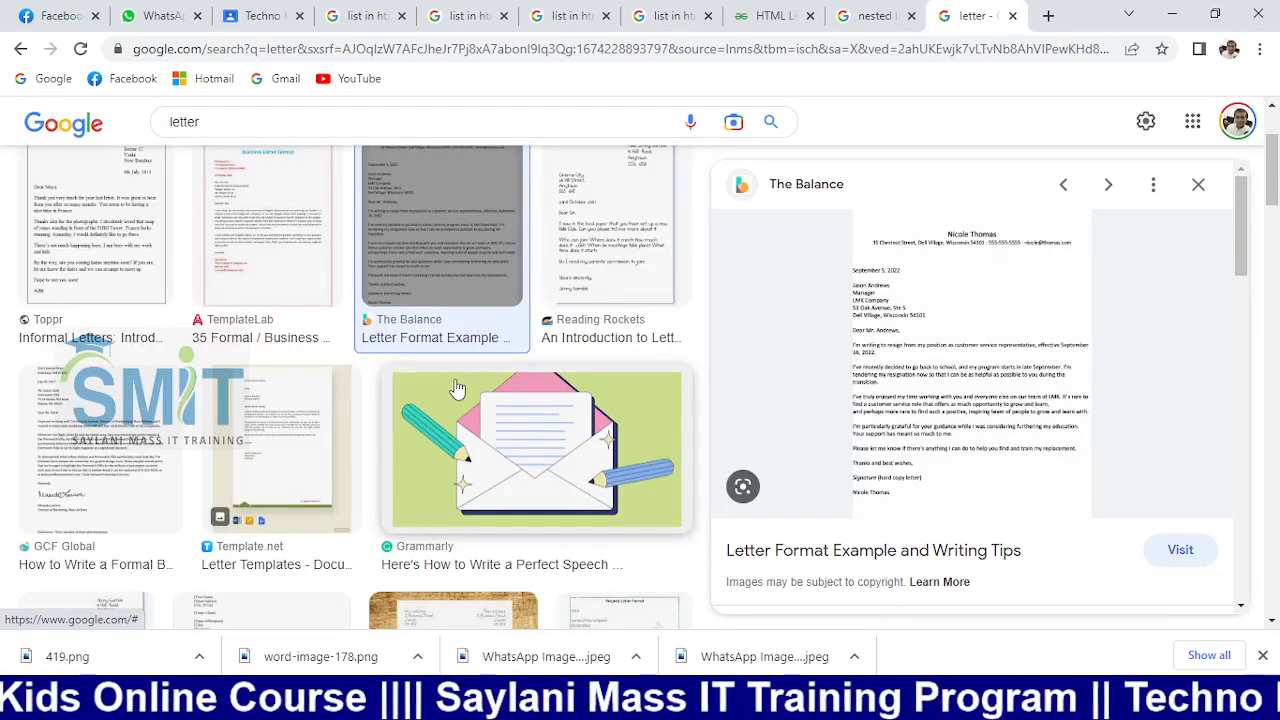
{"action": "scroll", "coordinate": [455, 390], "scroll_direction": "down", "scroll_amount": 10}
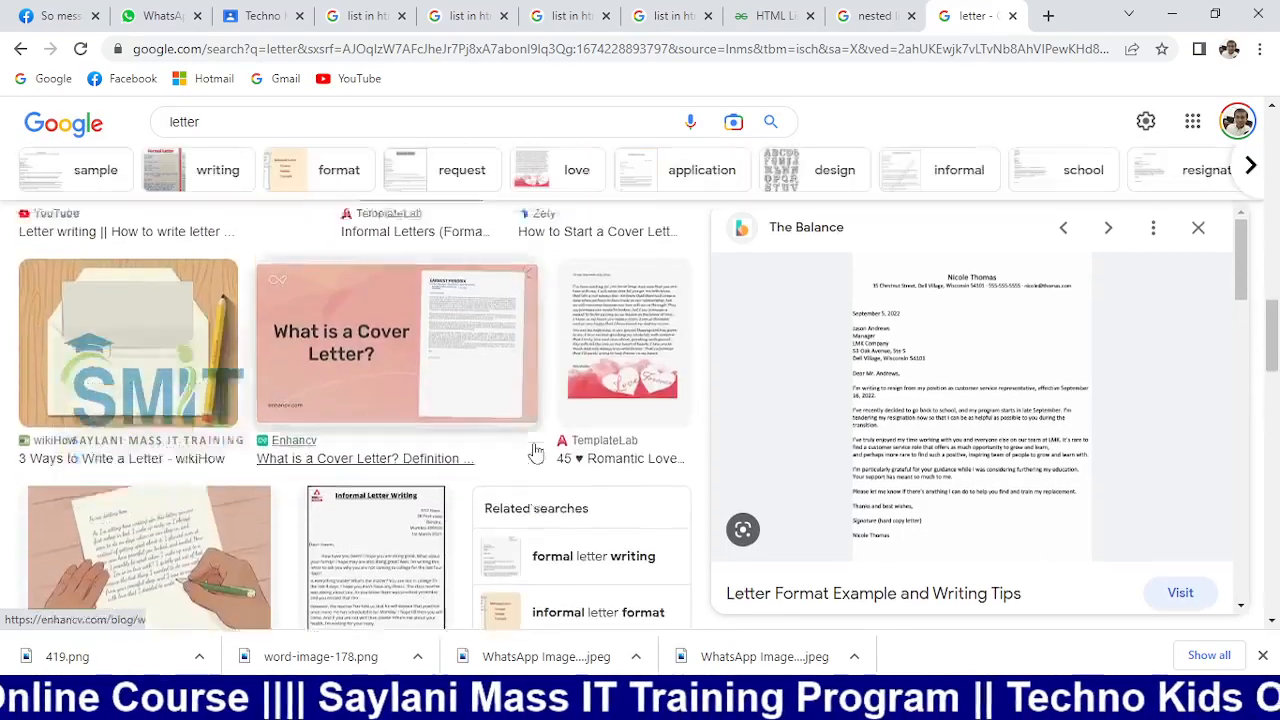
{"action": "scroll", "coordinate": [535, 452], "scroll_direction": "up", "scroll_amount": 3}
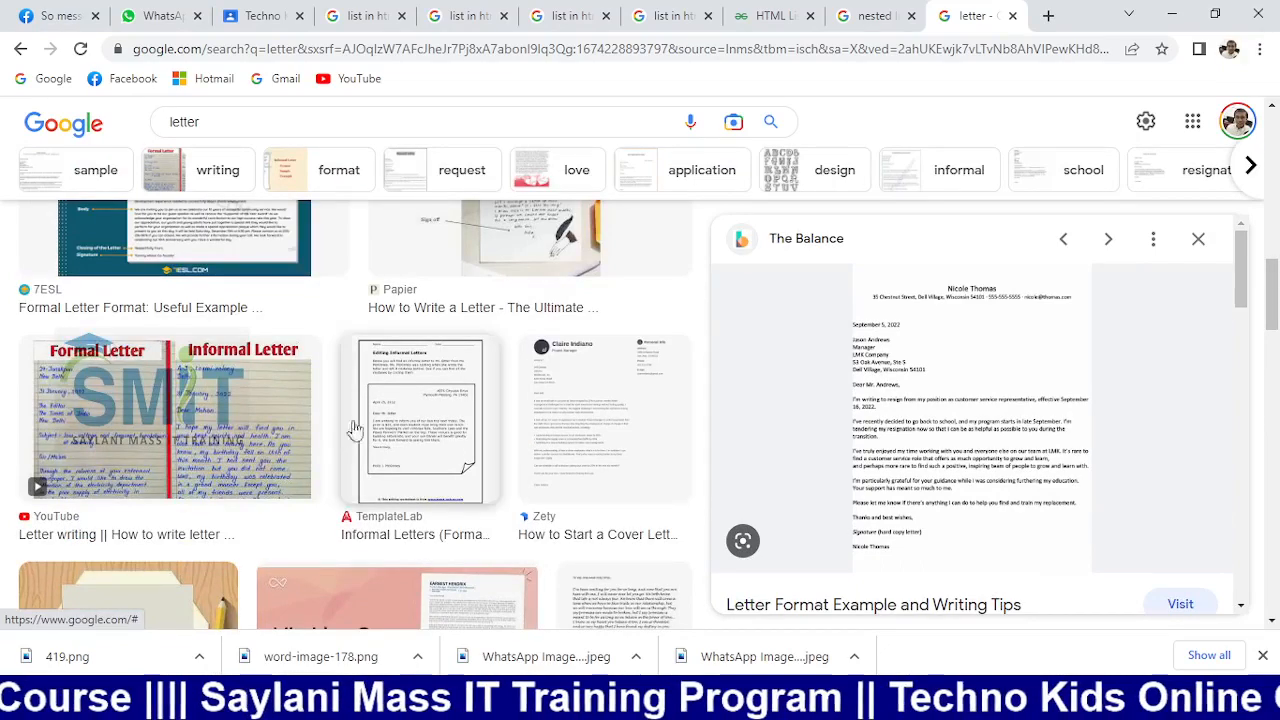
{"action": "scroll", "coordinate": [353, 428], "scroll_direction": "down", "scroll_amount": 7}
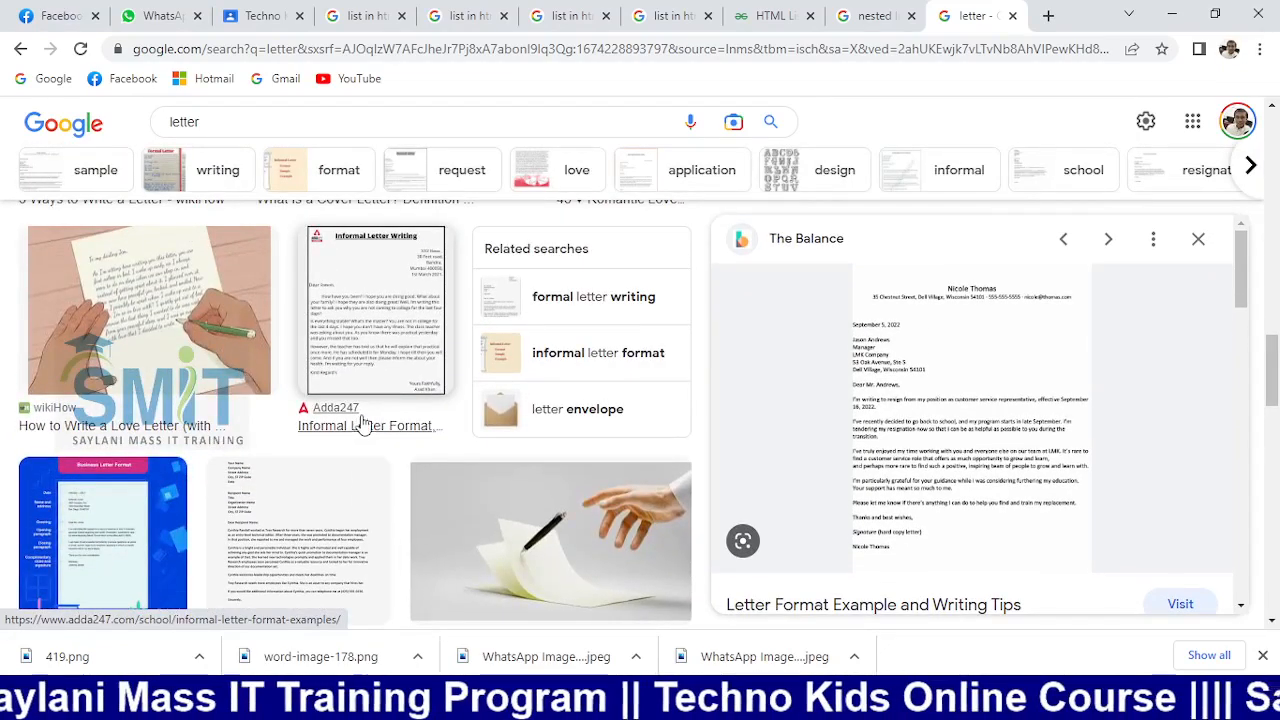
Step: Preview the Adda247 informal letter sample and save it as a PNG image named Informal-letter-format
{"action": "left_click", "coordinate": [398, 325]}
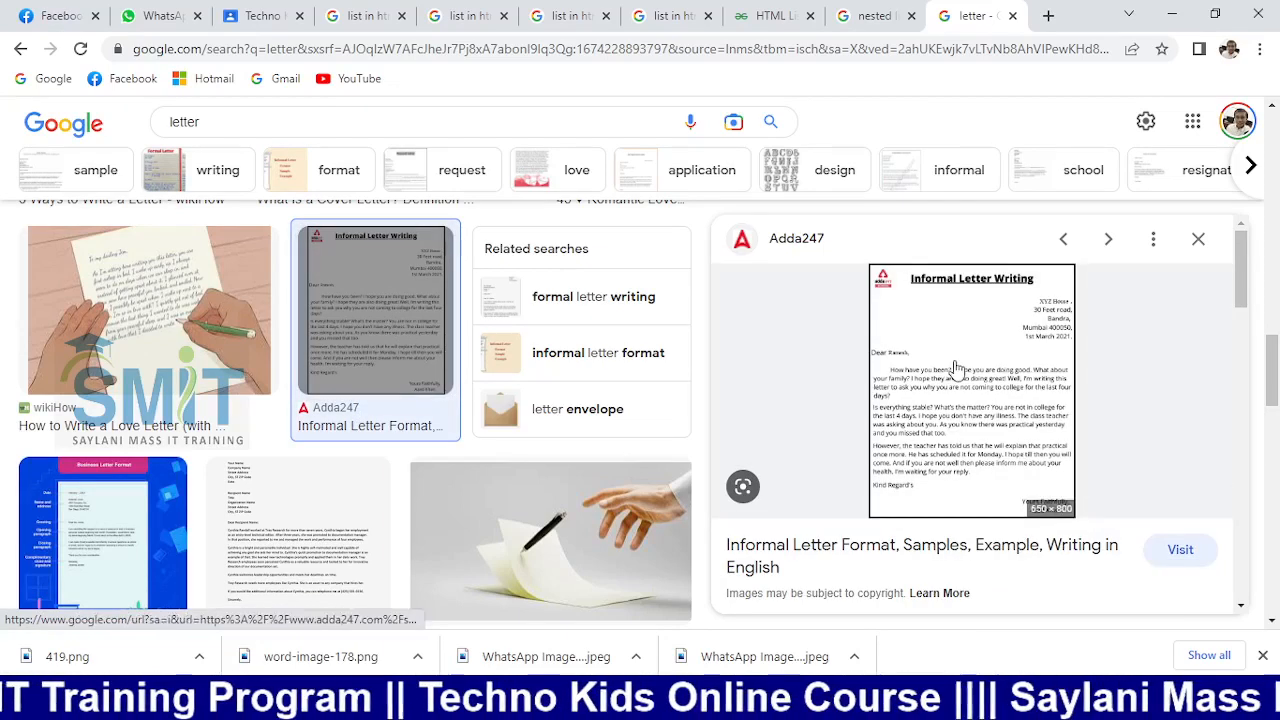
{"action": "right_click", "coordinate": [957, 365]}
{"action": "left_click", "coordinate": [1015, 560]}
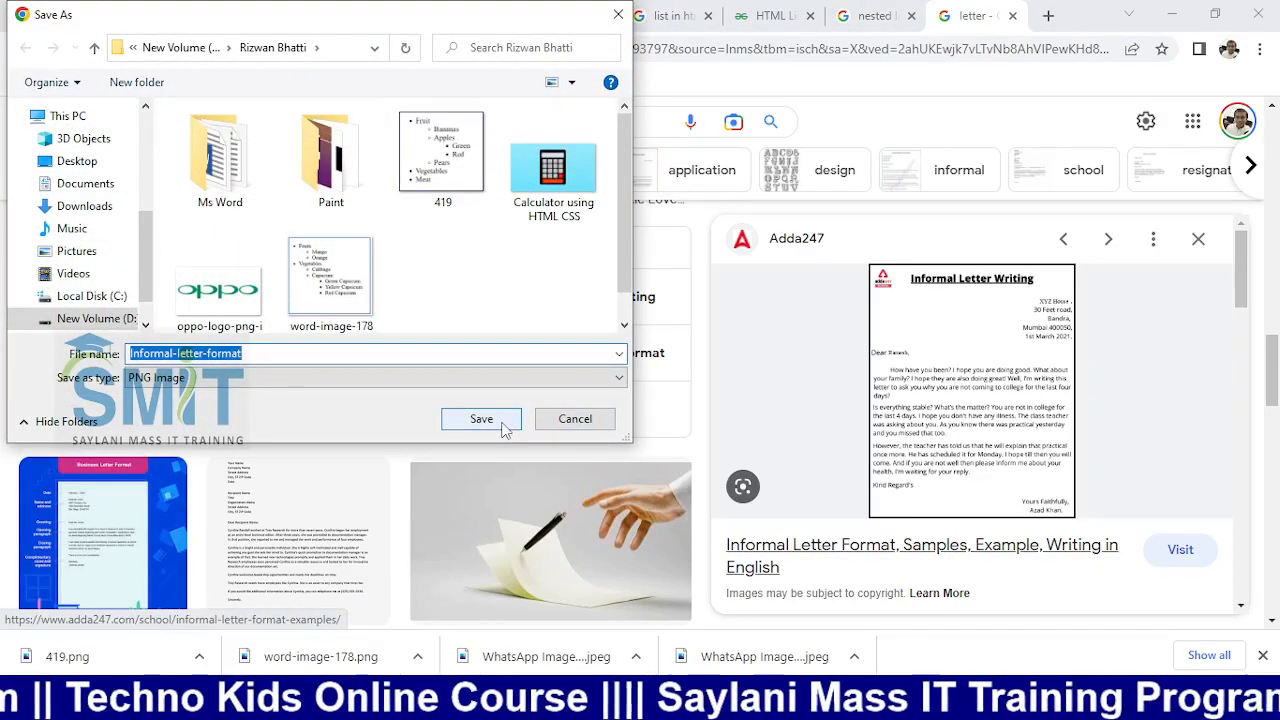
{"action": "left_click", "coordinate": [503, 426]}
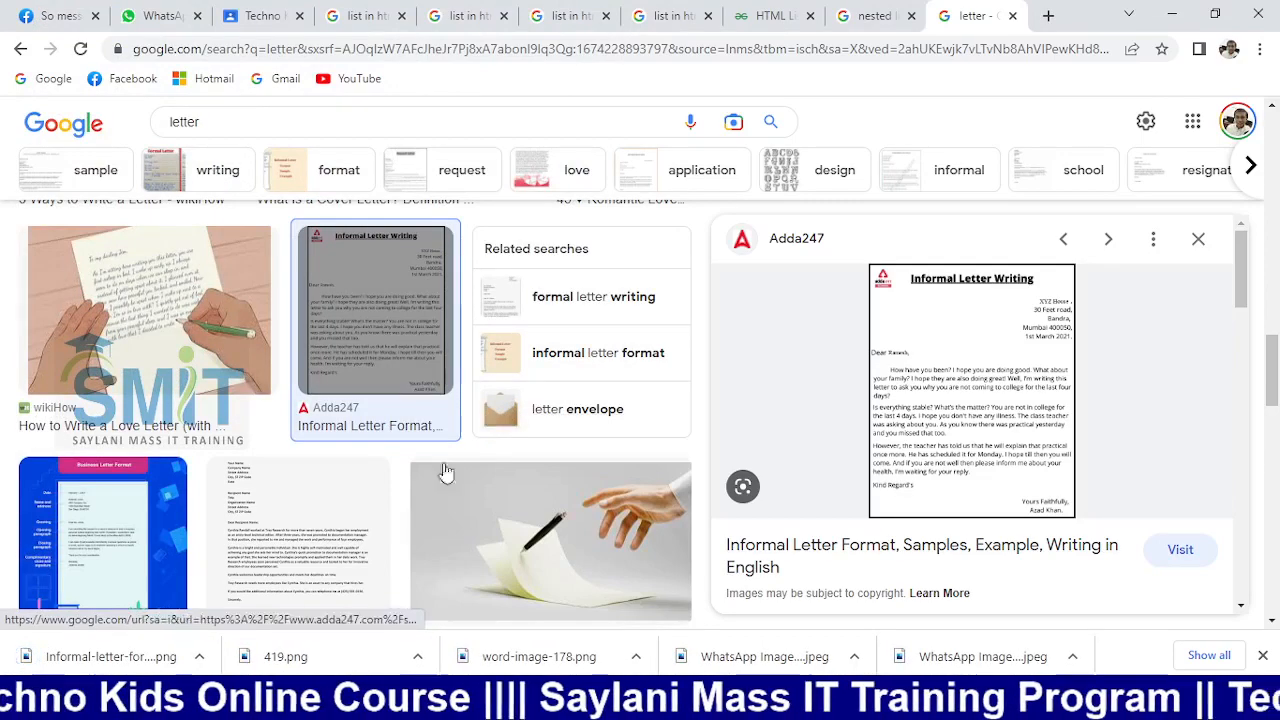
Step: Open the downloaded Informal-letter-format.png and arrange it side by side with the blank Word document, image on the right half
{"action": "left_click", "coordinate": [105, 656]}
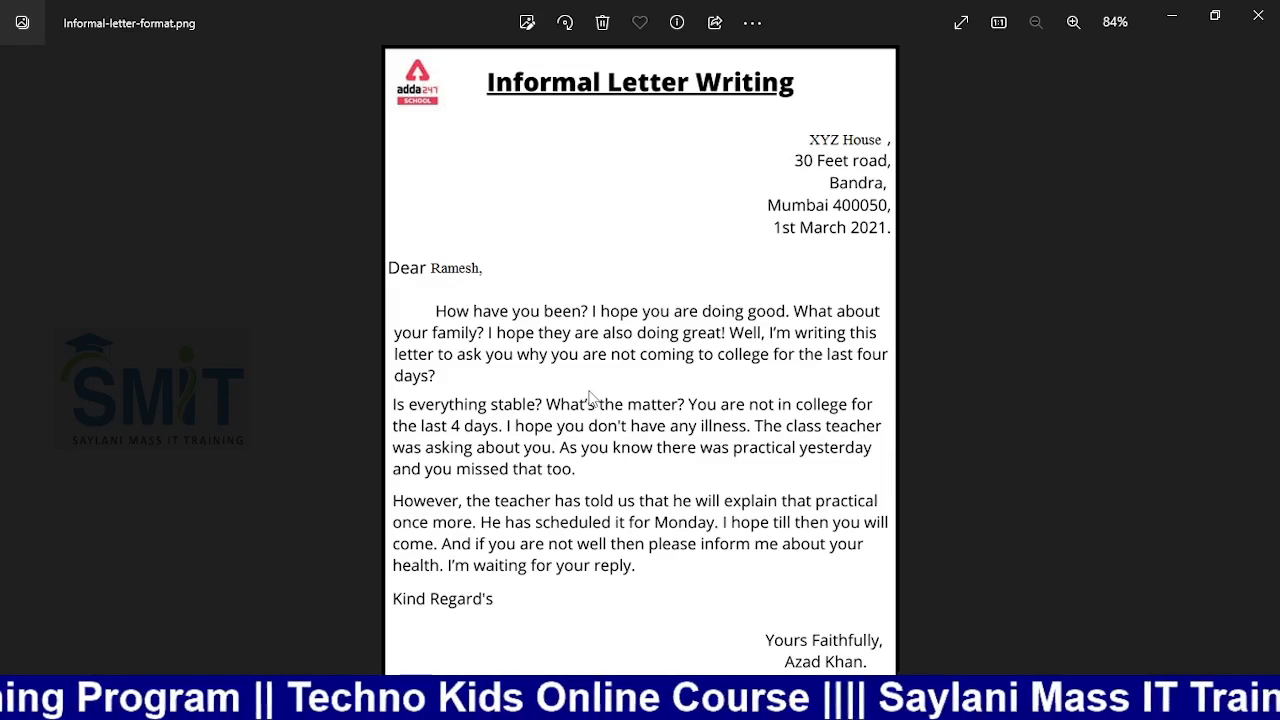
{"action": "key", "text": "super+Right"}
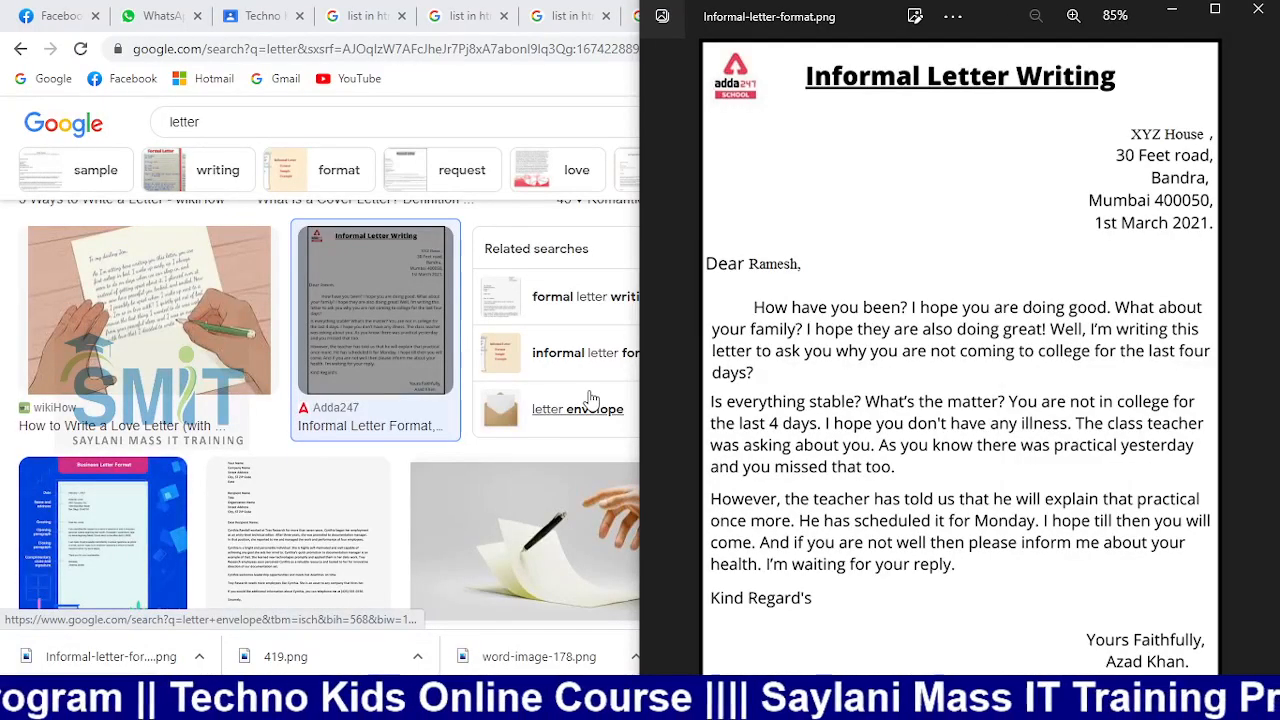
{"action": "key", "text": "alt+Tab"}
{"action": "key", "text": "alt+Tab"}
{"action": "key", "text": "alt+Tab"}
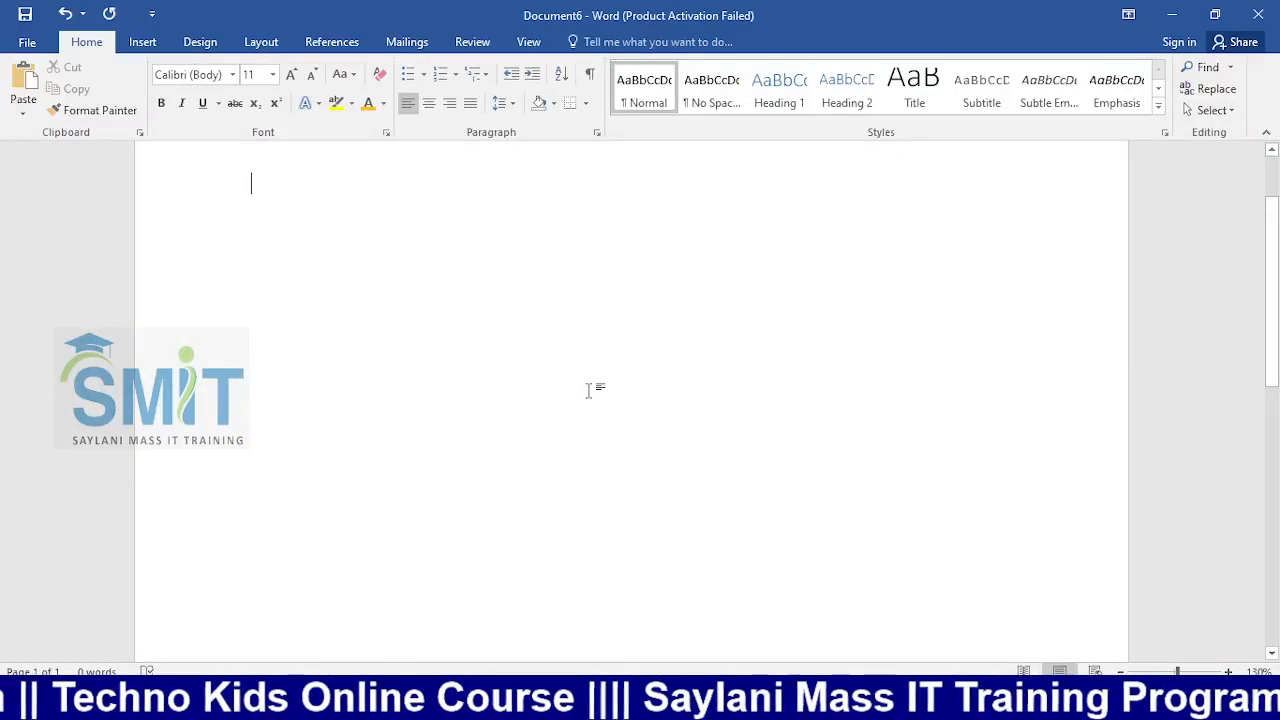
{"action": "key", "text": "super+Left"}
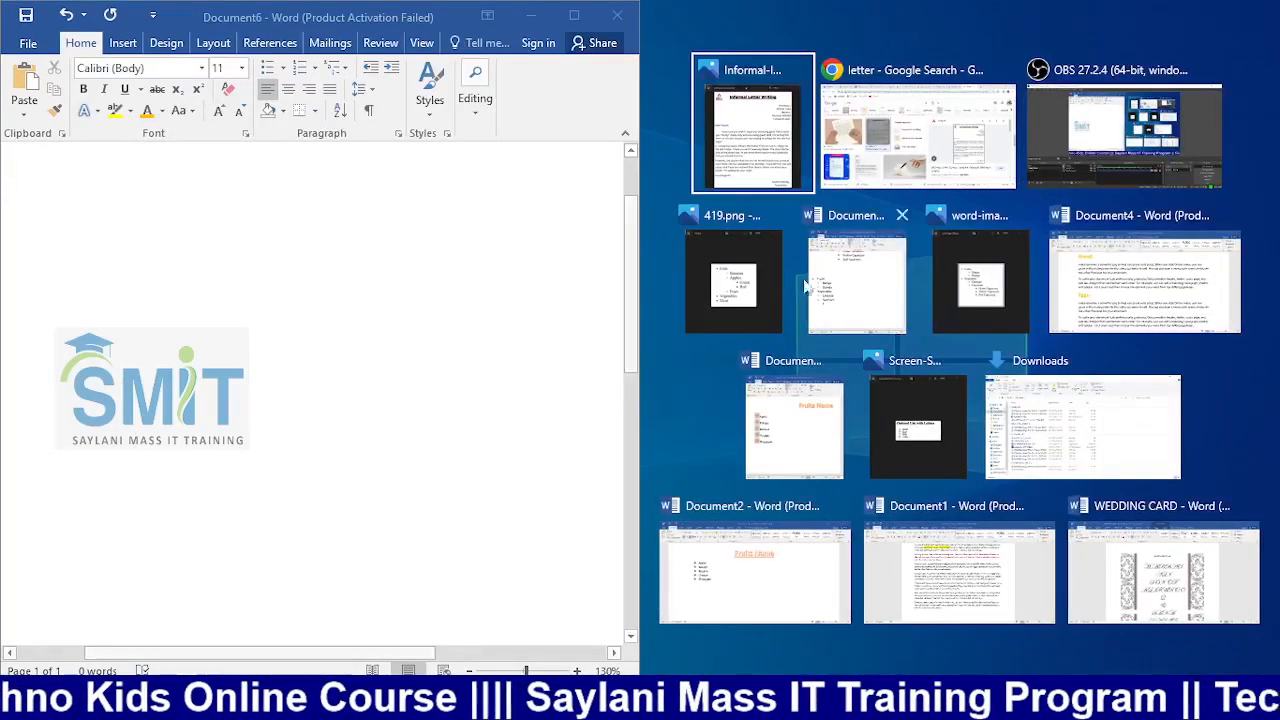
{"action": "left_click", "coordinate": [760, 175]}
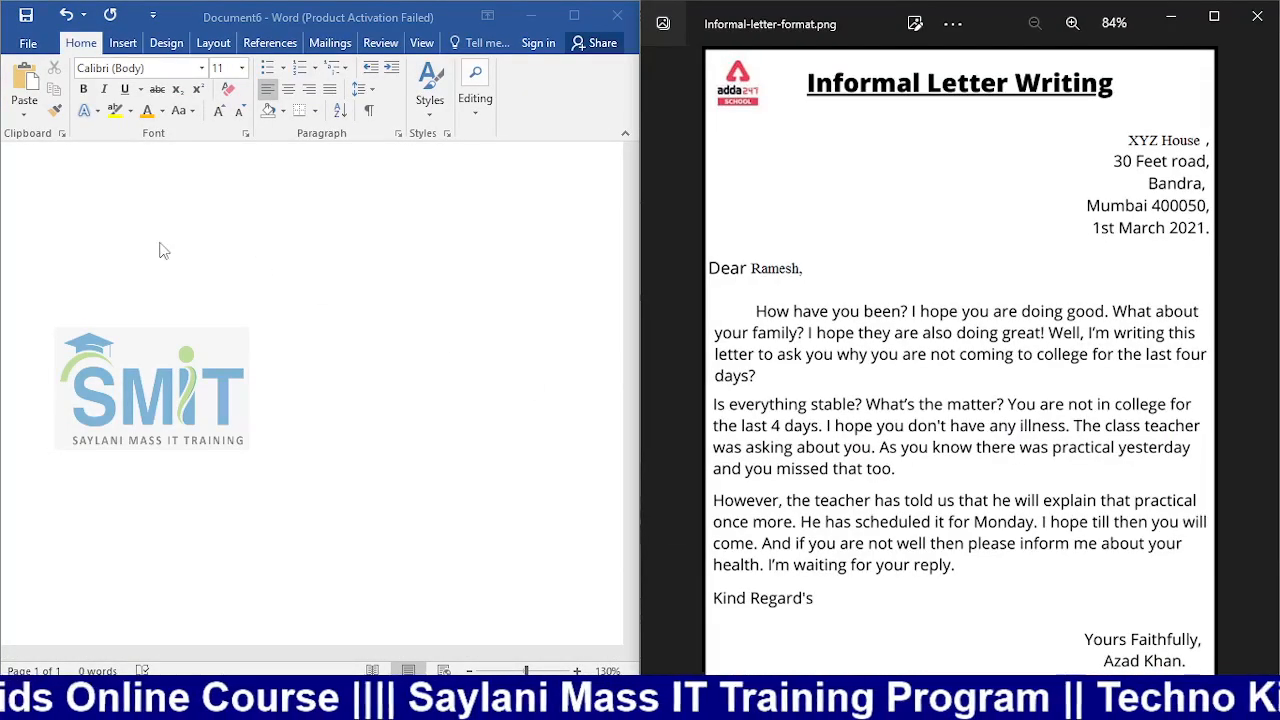
Step: Enter the heading "Informal letter Writing" at the start of the blank document
{"action": "left_click", "coordinate": [140, 272]}
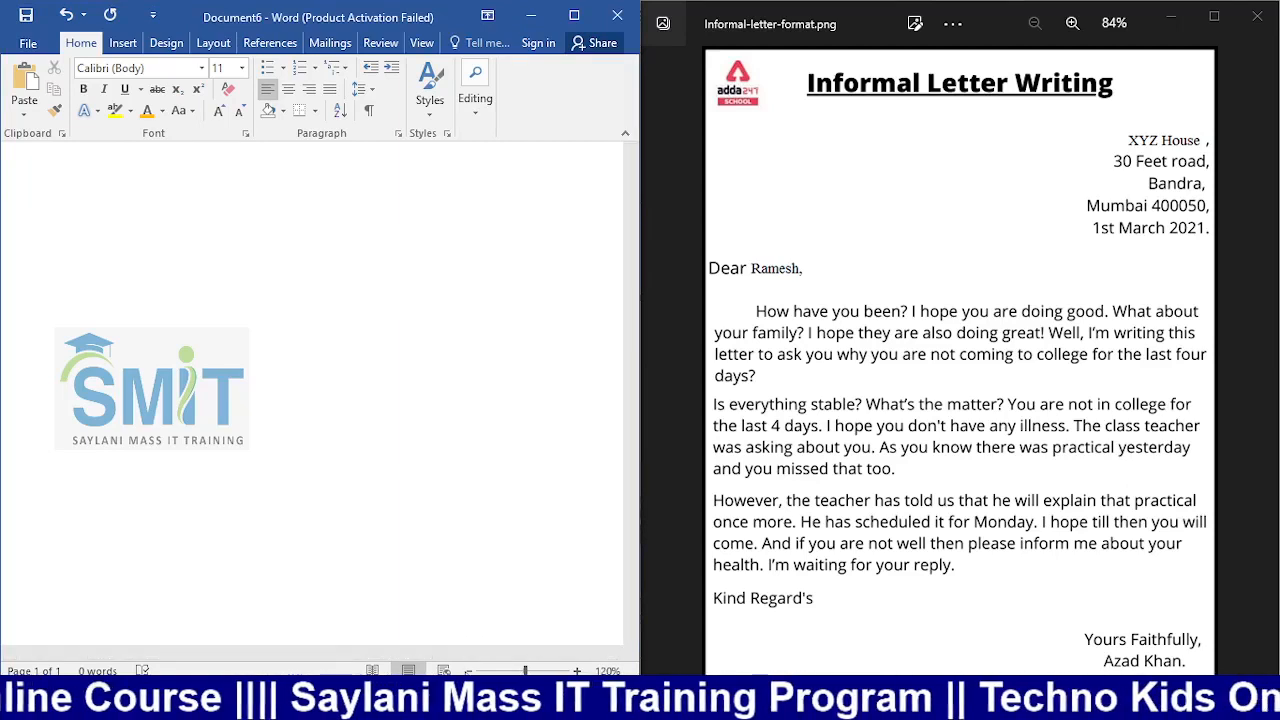
{"action": "left_click", "coordinate": [470, 671]}
{"action": "left_click", "coordinate": [470, 671]}
{"action": "left_click", "coordinate": [470, 671]}
{"action": "left_click", "coordinate": [470, 671]}
{"action": "left_click", "coordinate": [470, 671]}
{"action": "left_click", "coordinate": [470, 671]}
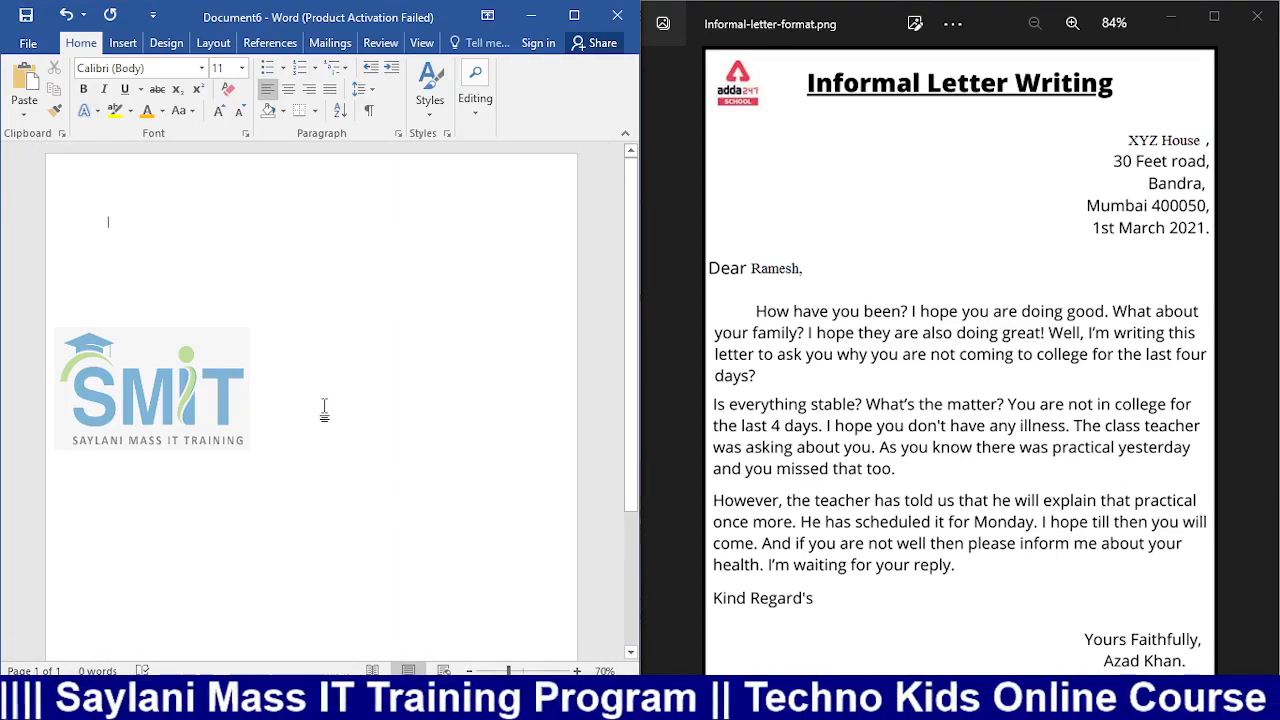
{"action": "type", "text": "("}
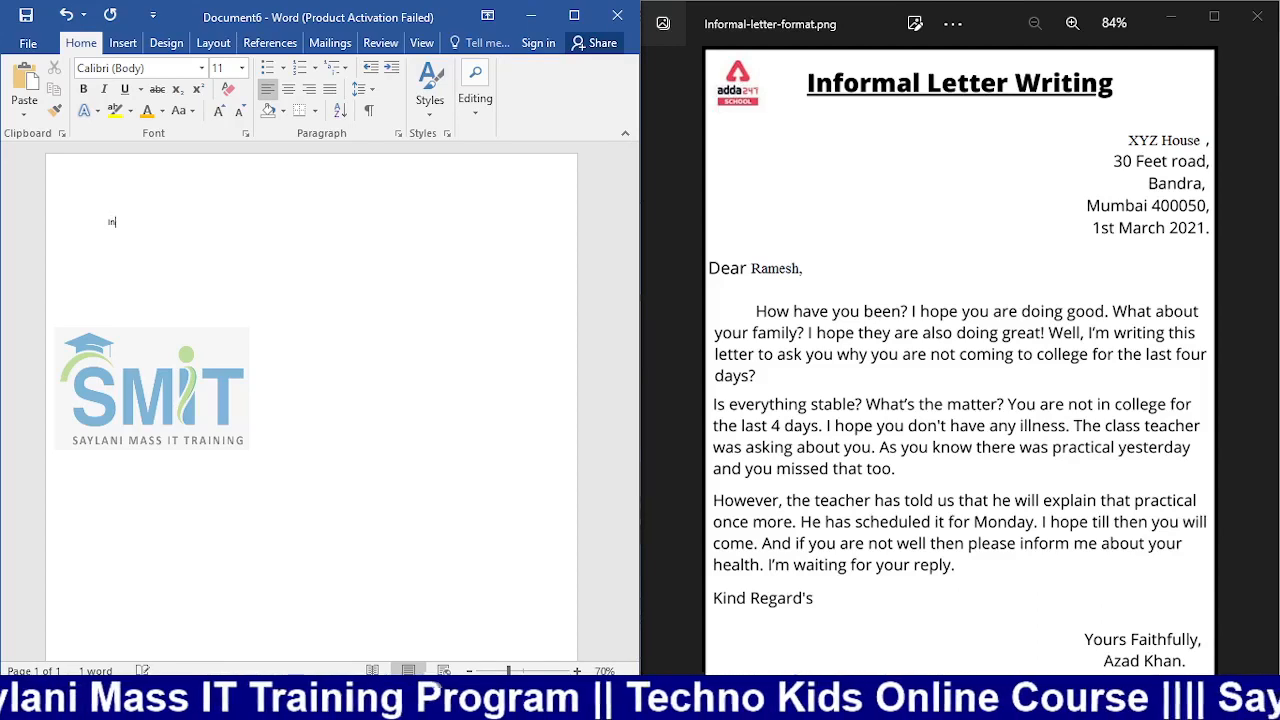
{"action": "type", "text": "nformal l"}
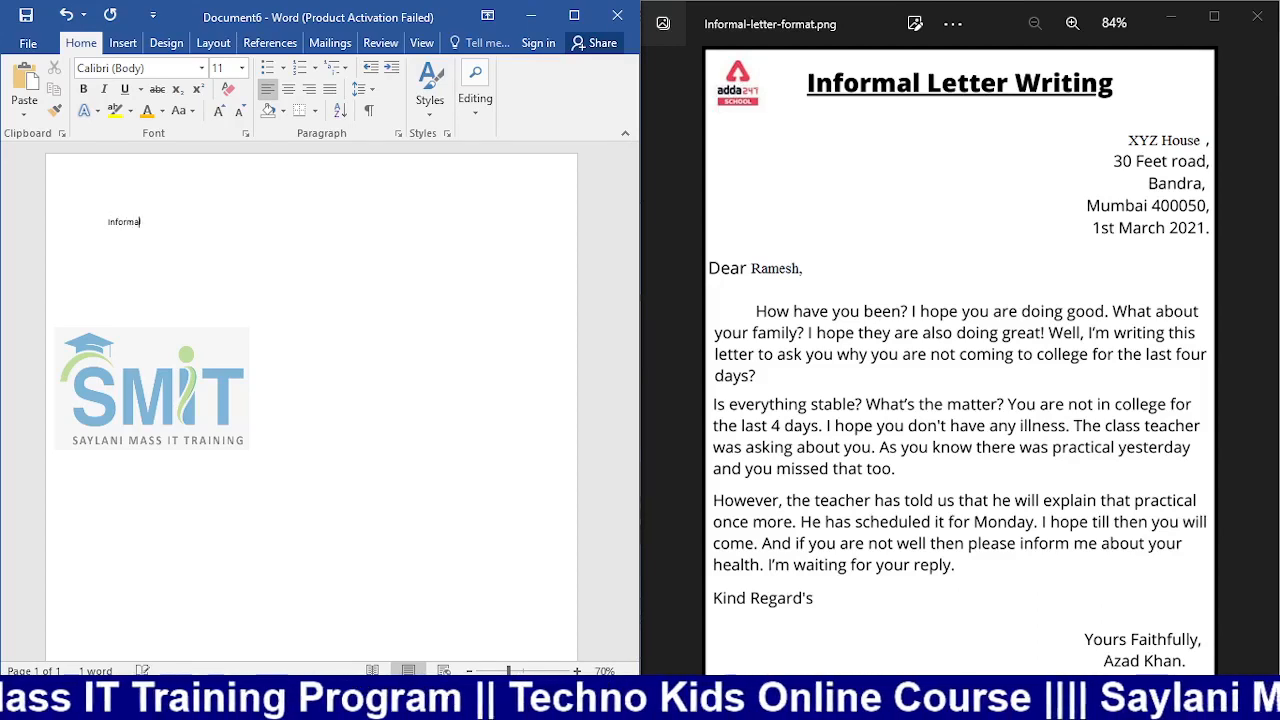
{"action": "type", "text": "ett"}
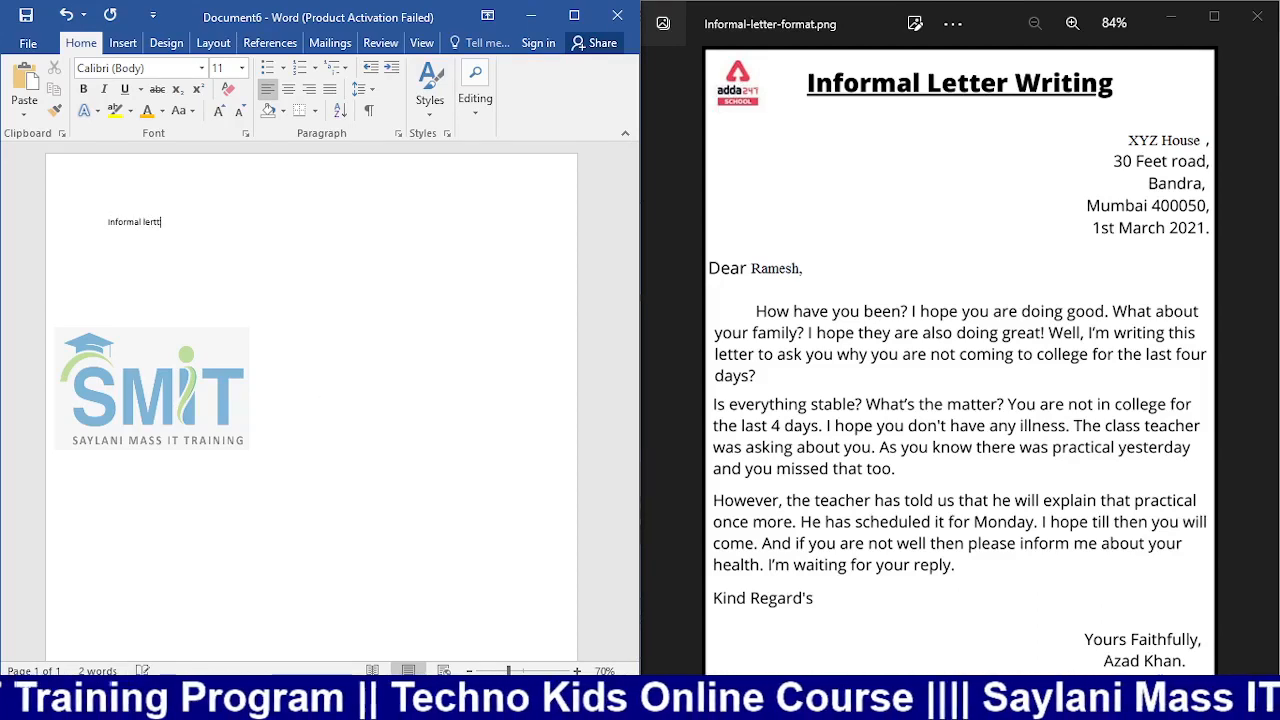
{"action": "type", "text": "er"}
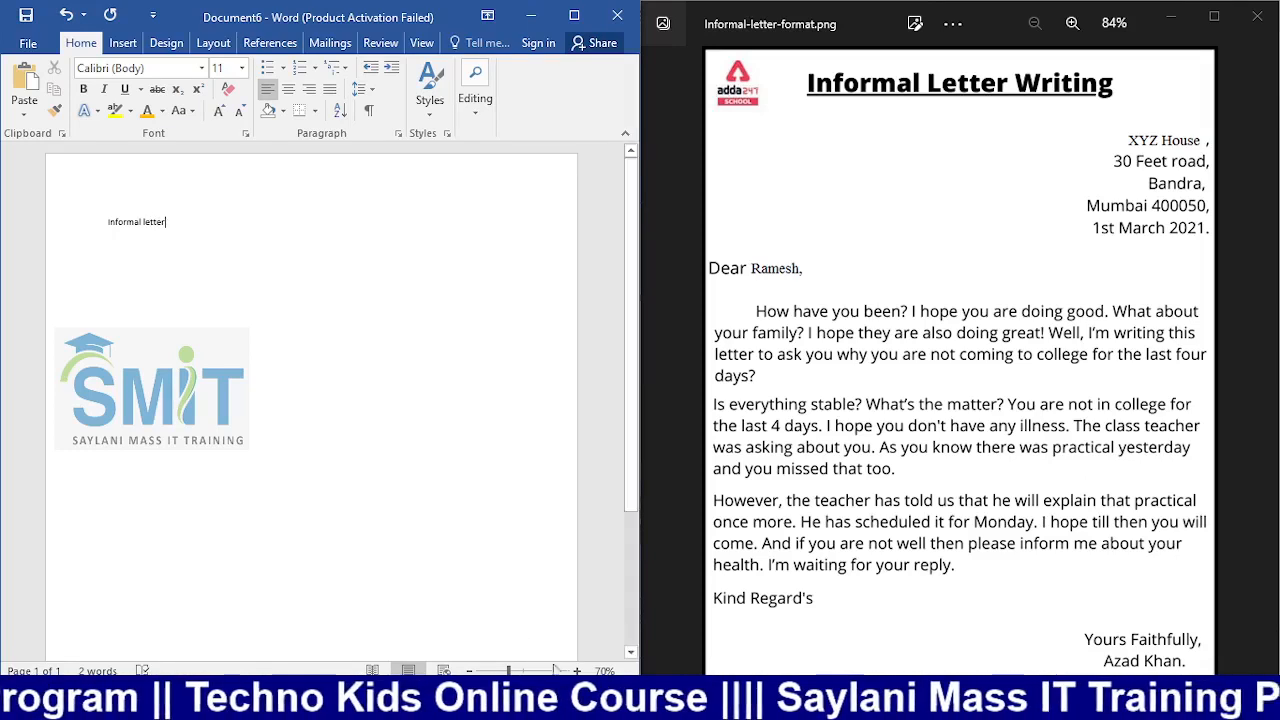
{"action": "scroll", "coordinate": [311, 400], "scroll_direction": "up", "scroll_amount": 7}
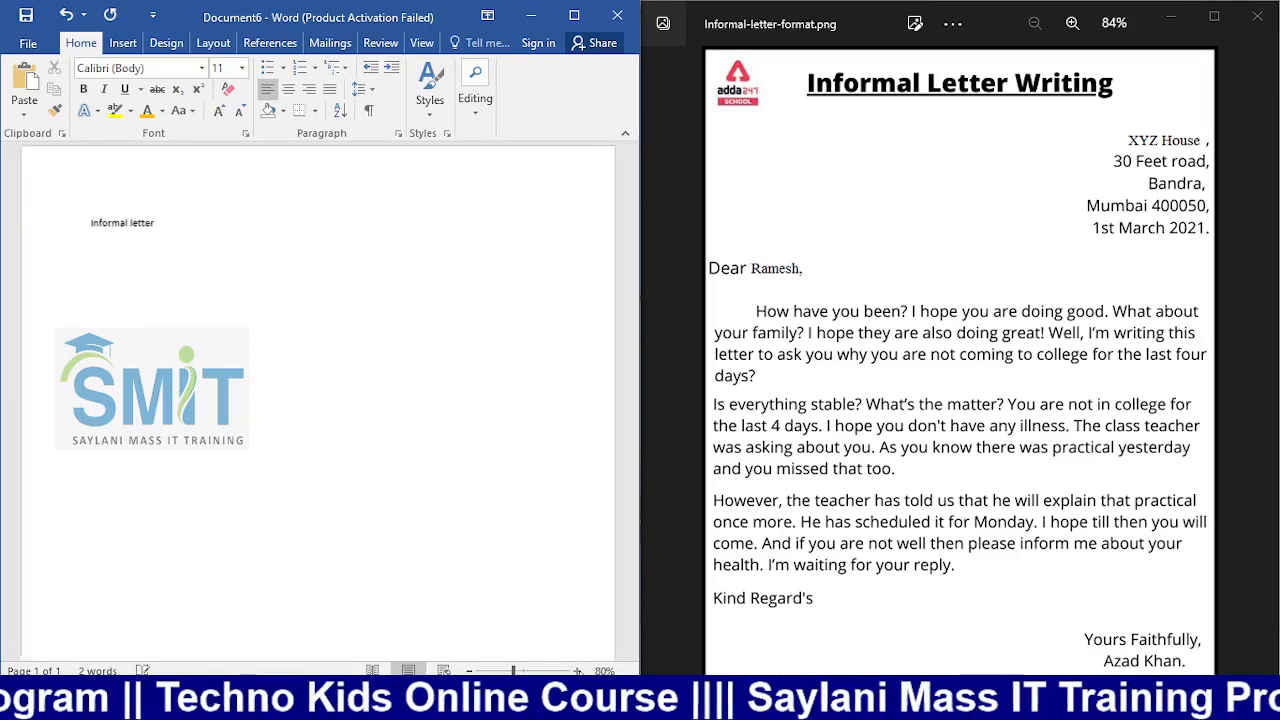
{"action": "scroll", "coordinate": [258, 600], "scroll_direction": "up", "scroll_amount": 2}
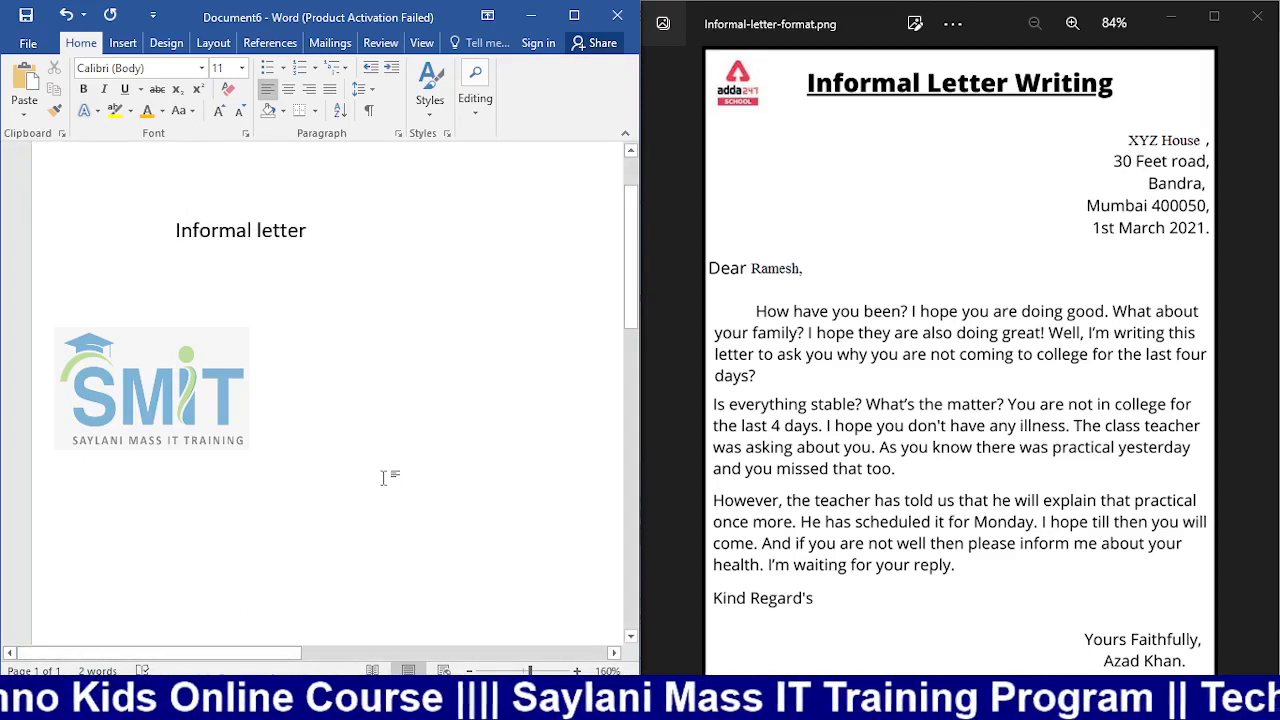
{"action": "type", "text": "W"}
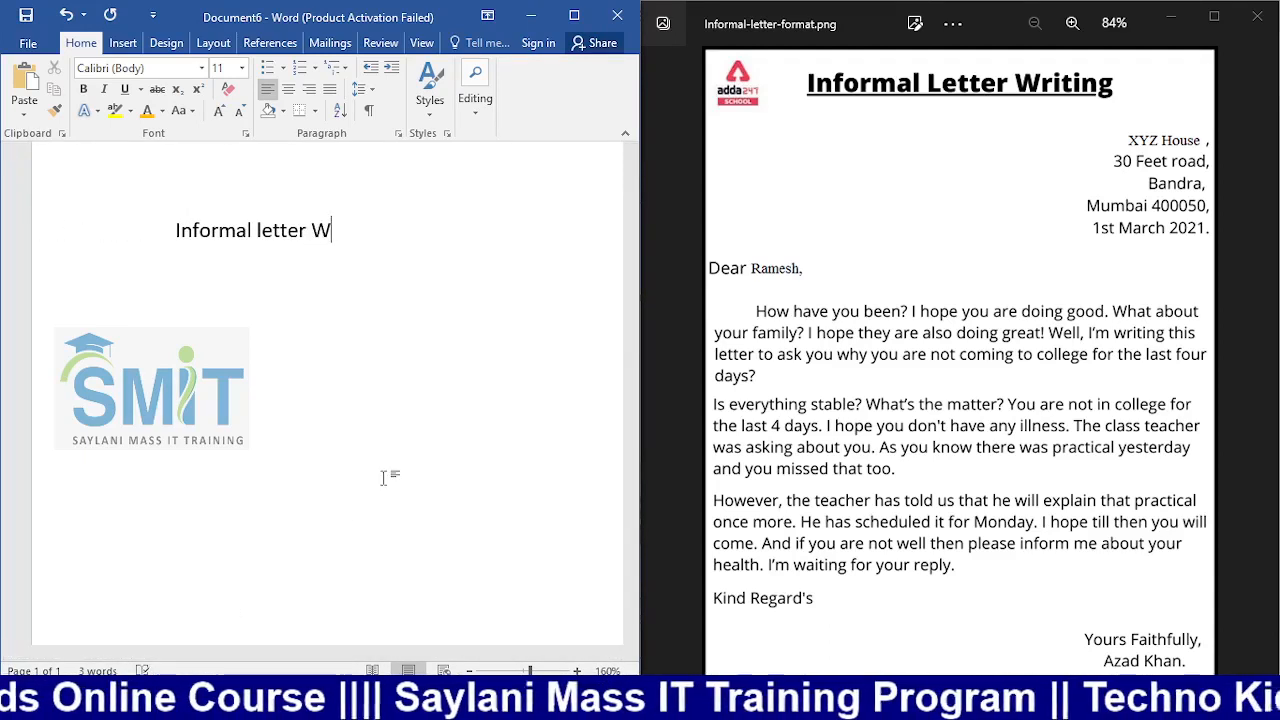
{"action": "type", "text": "riting"}
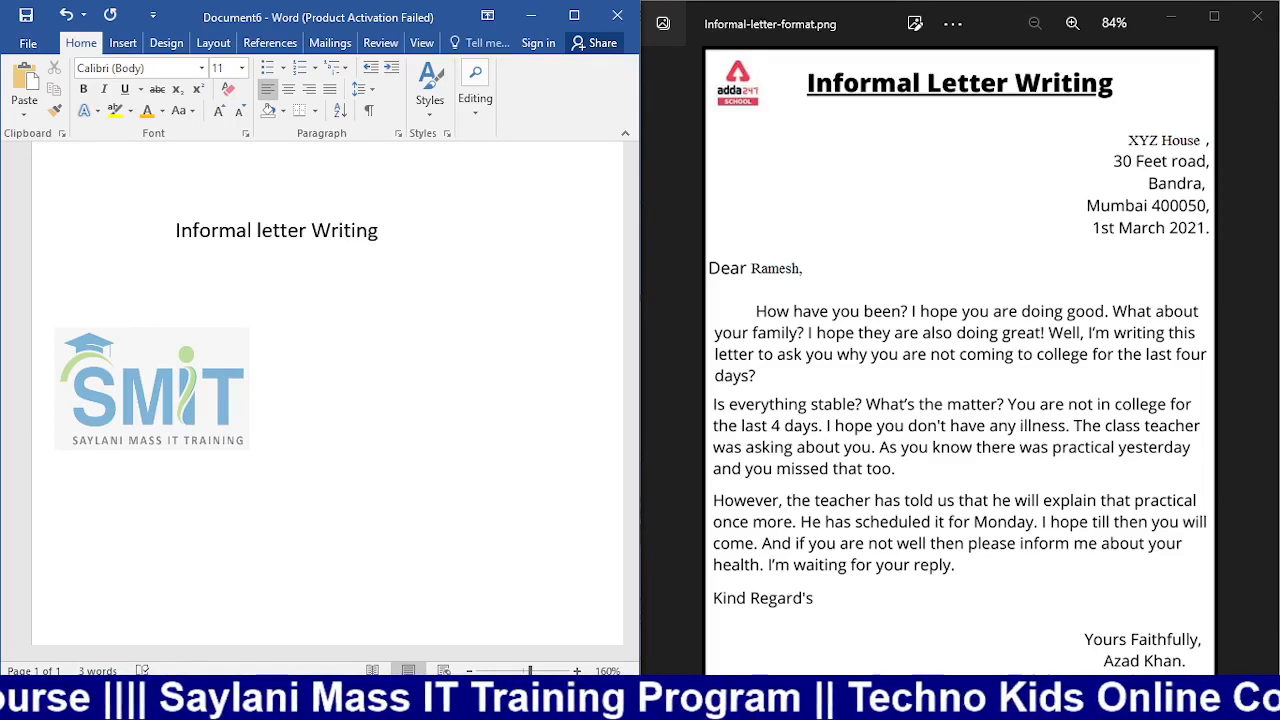
Step: Make the heading "Informal letter Writing" bold and underlined, and enlarge its text to 18 pt
{"action": "key", "text": "ctrl+shift+Left"}
{"action": "key", "text": "ctrl+shift+Left"}
{"action": "key", "text": "ctrl+shift+Left"}
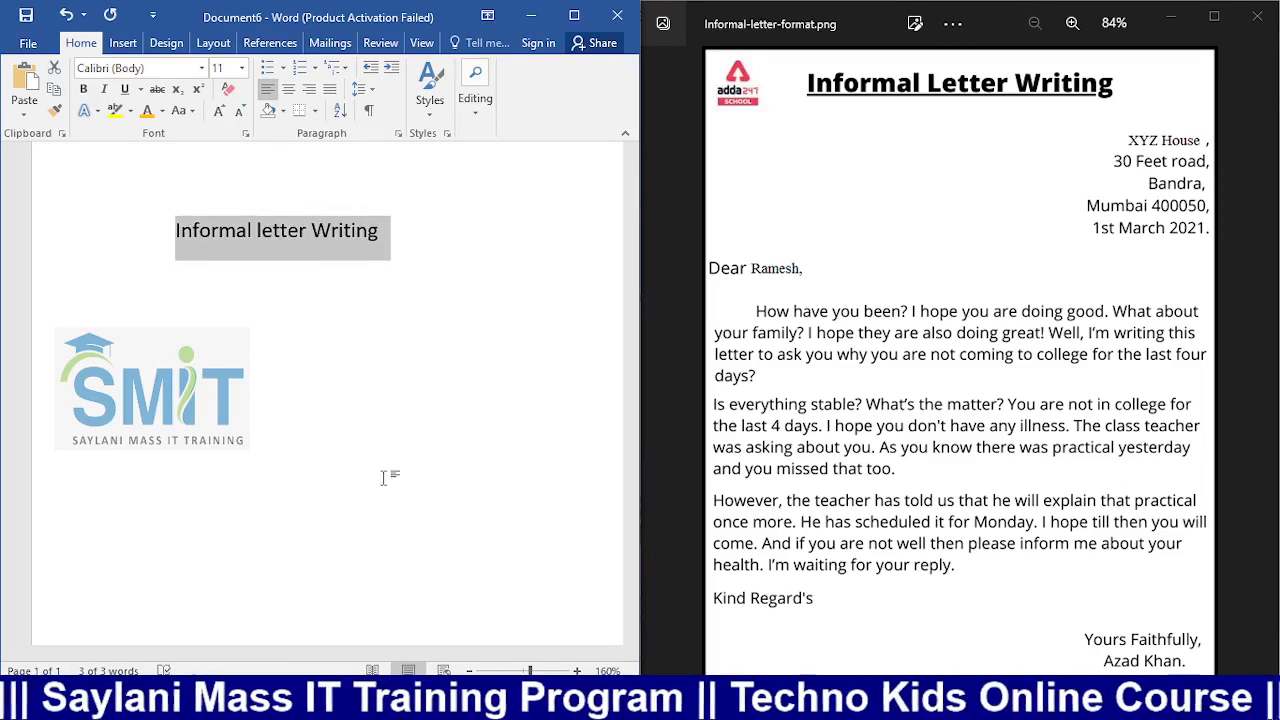
{"action": "key", "text": "ctrl+b"}
{"action": "key", "text": "ctrl+shift+period"}
{"action": "key", "text": "ctrl+shift+period"}
{"action": "key", "text": "ctrl+shift+period"}
{"action": "key", "text": "ctrl+shift+period"}
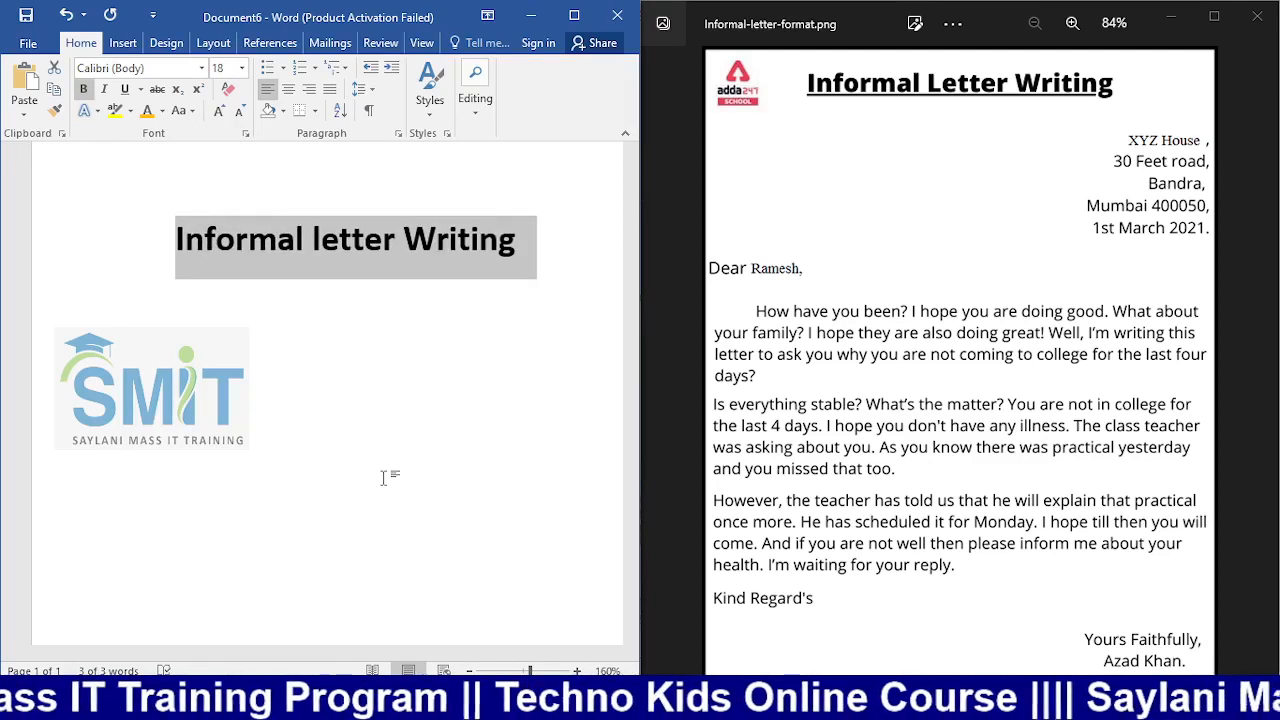
{"action": "key", "text": "ctrl+u"}
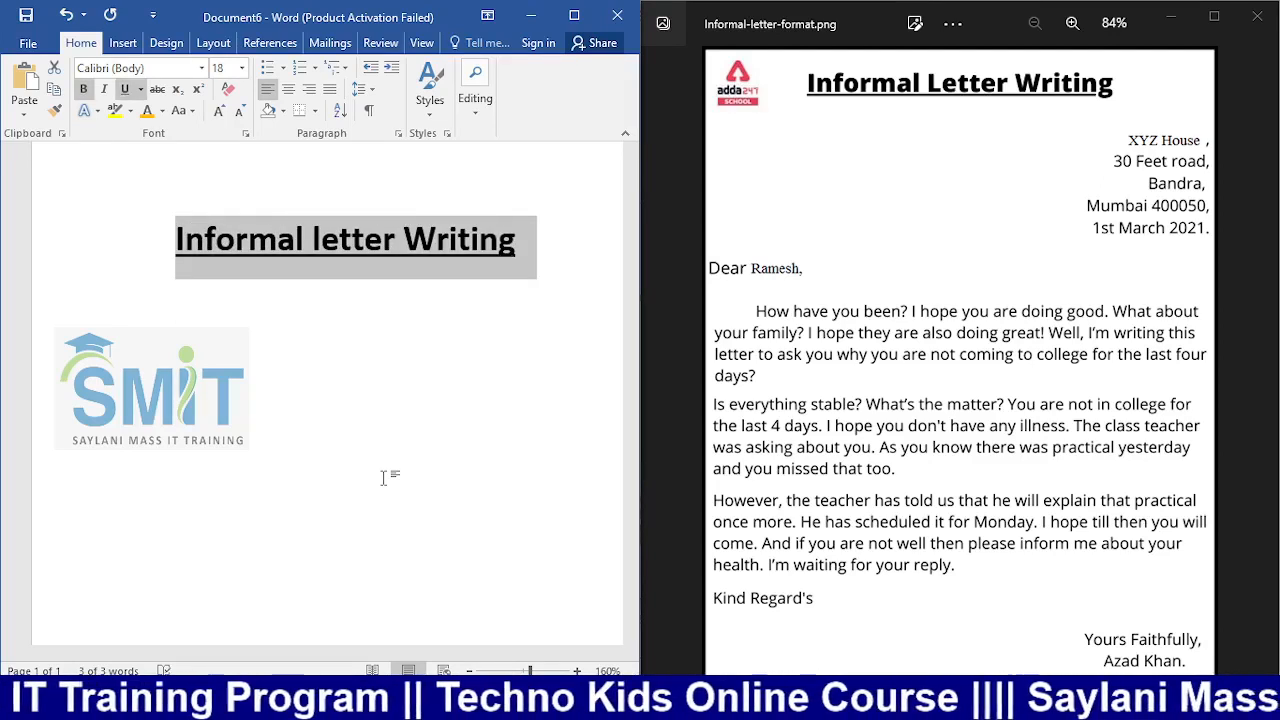
Step: Add an empty line below the heading and centre the heading on the page
{"action": "left_click", "coordinate": [555, 255]}
{"action": "key", "text": "Return"}
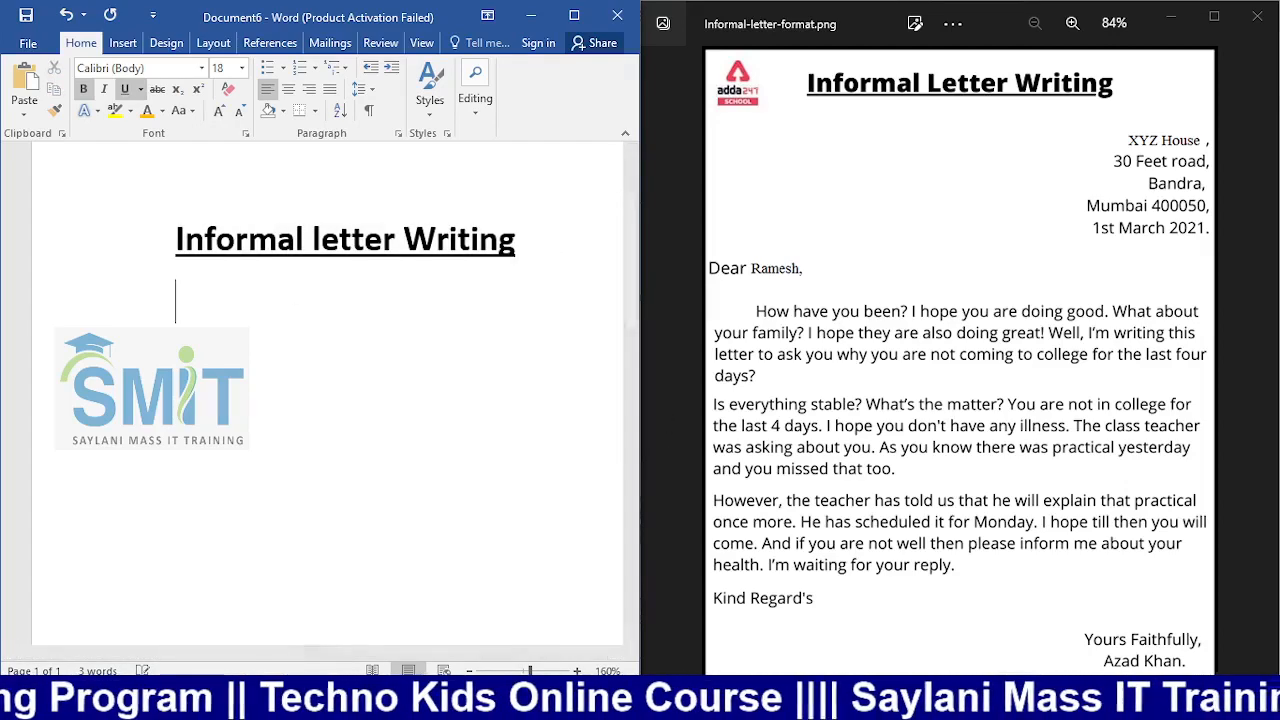
{"action": "mouse_move", "coordinate": [530, 671]}
{"action": "left_mouse_down"}
{"action": "mouse_move", "coordinate": [482, 672]}
{"action": "mouse_move", "coordinate": [522, 672]}
{"action": "left_mouse_up"}
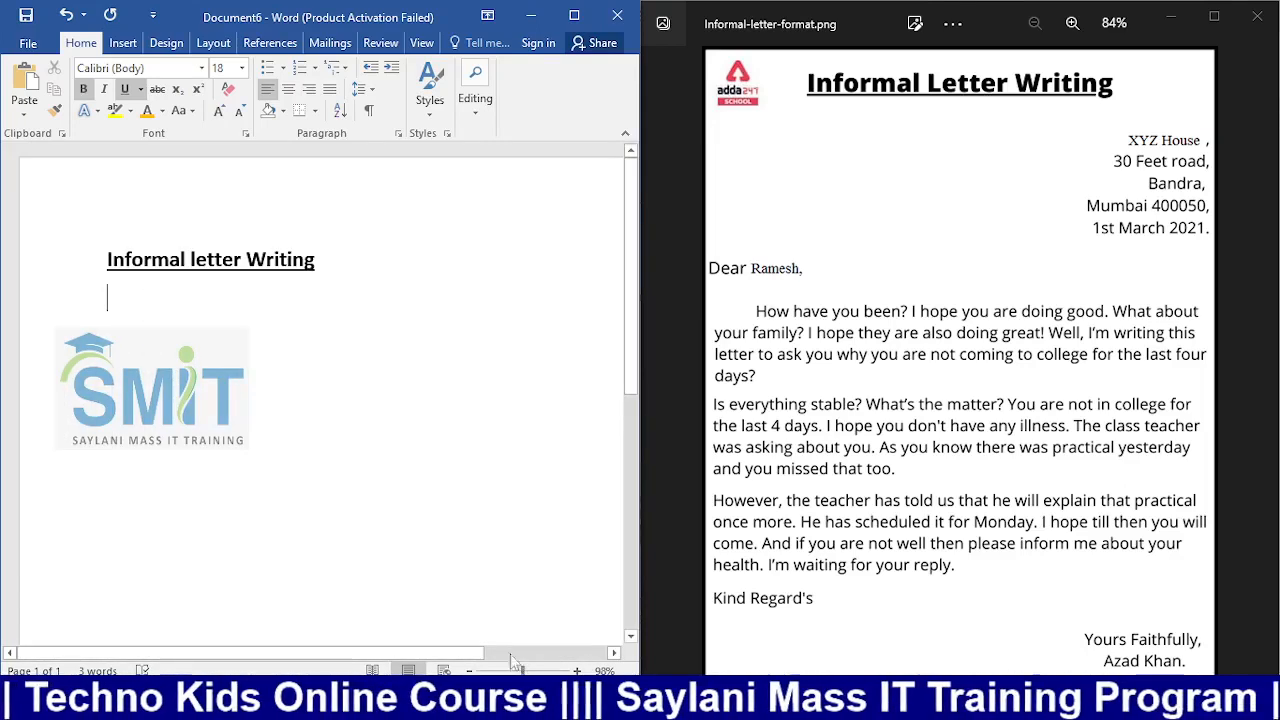
{"action": "left_click", "coordinate": [70, 262]}
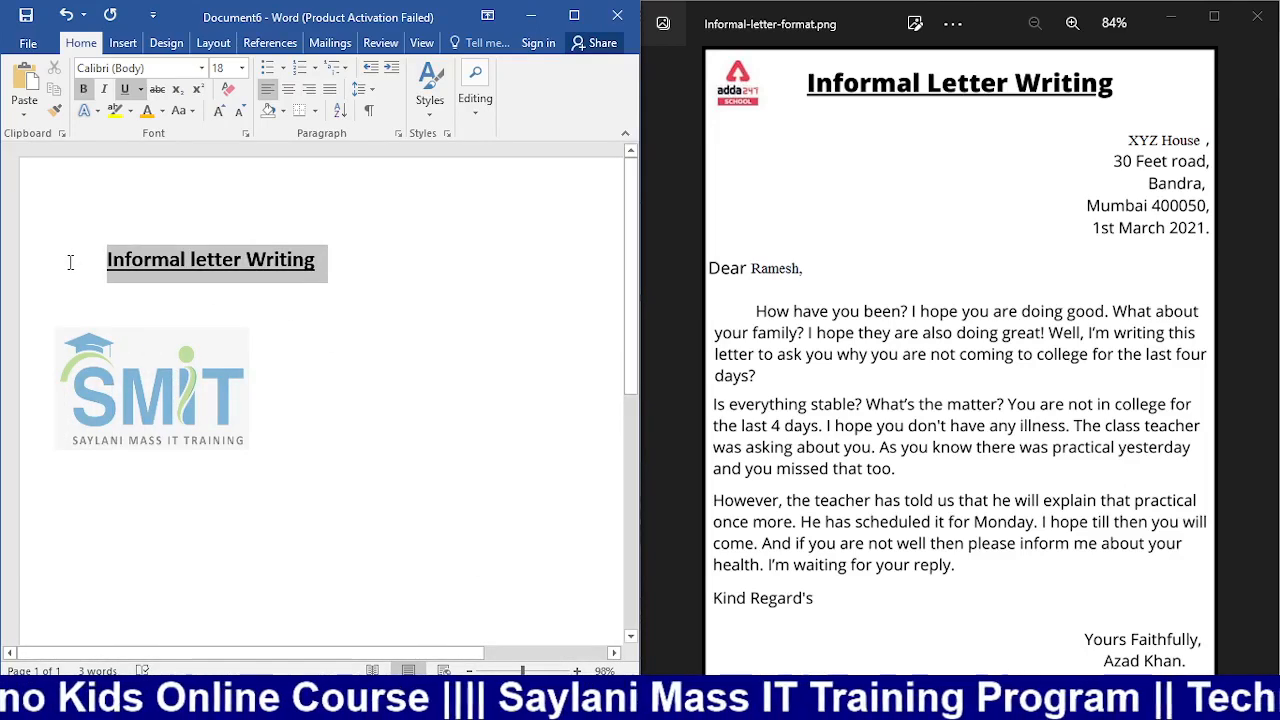
{"action": "key", "text": "ctrl+e"}
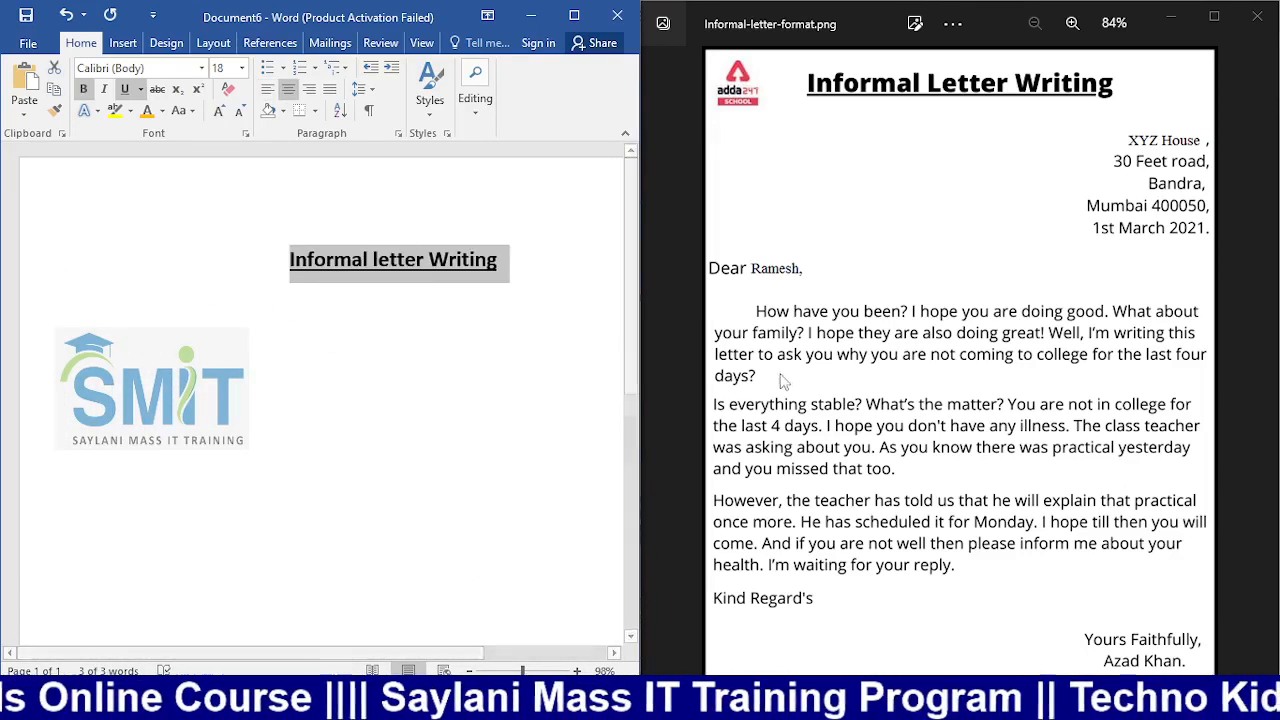
Step: Right-align the line below the heading and clear its inherited bold, underline and large font size
{"action": "left_click", "coordinate": [519, 285]}
{"action": "key", "text": "Return"}
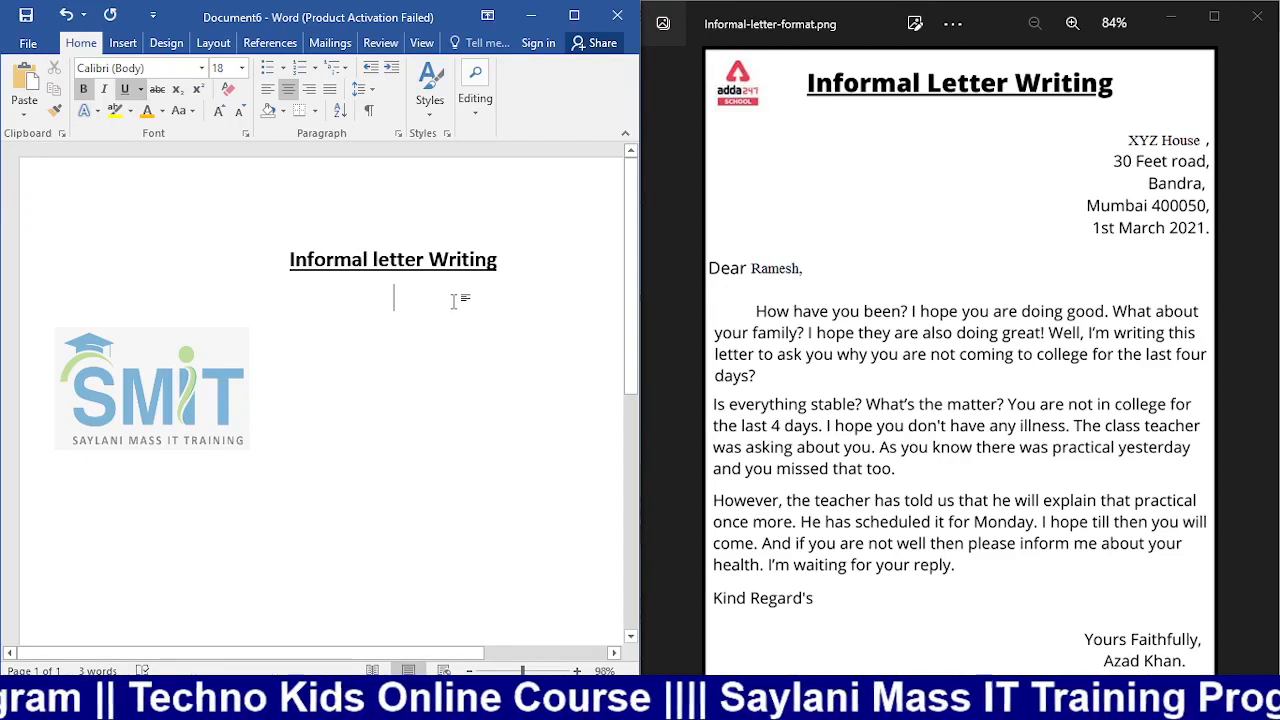
{"action": "scroll", "coordinate": [453, 300], "scroll_direction": "right", "scroll_amount": 2}
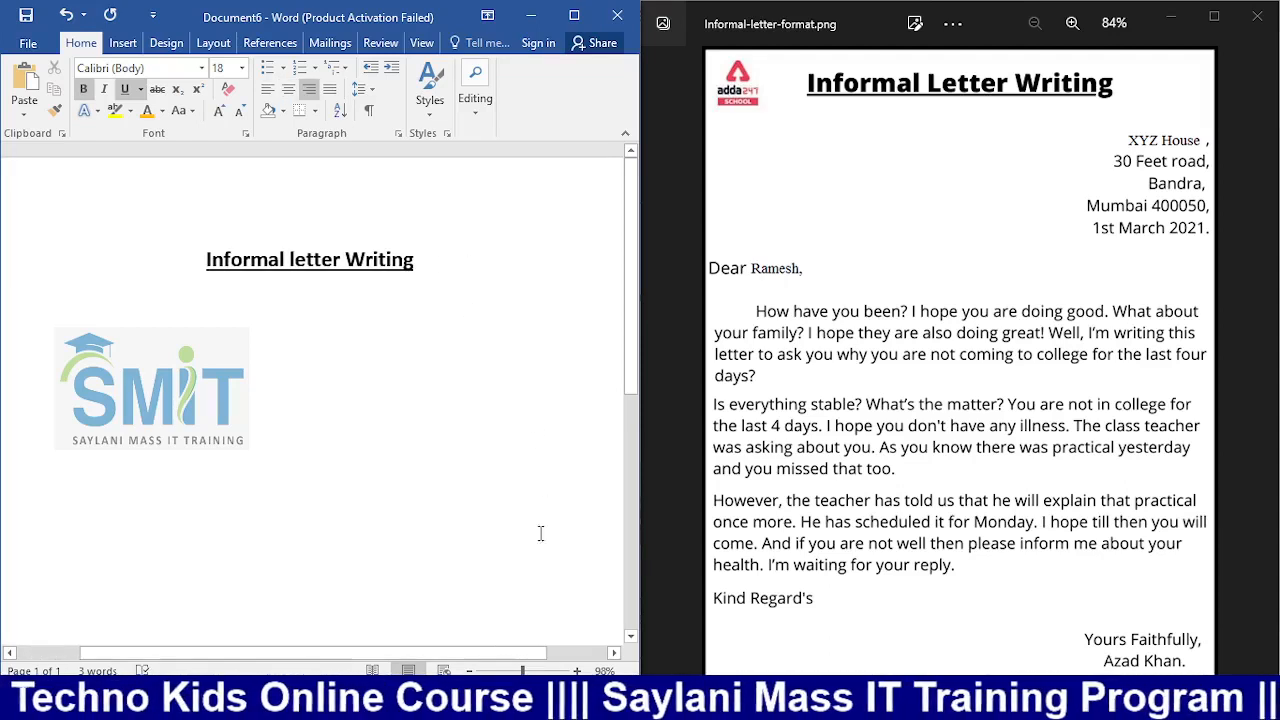
{"action": "scroll", "coordinate": [480, 608], "scroll_direction": "right", "scroll_amount": 2}
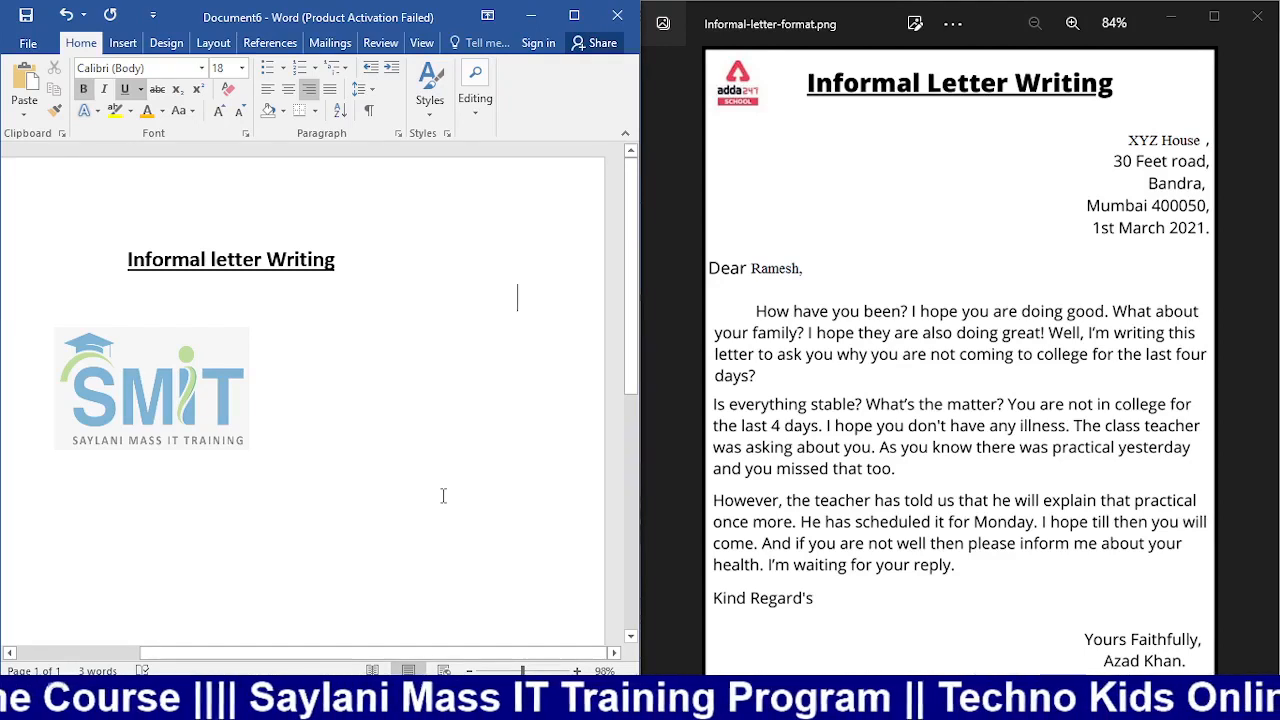
{"action": "type", "text": "X"}
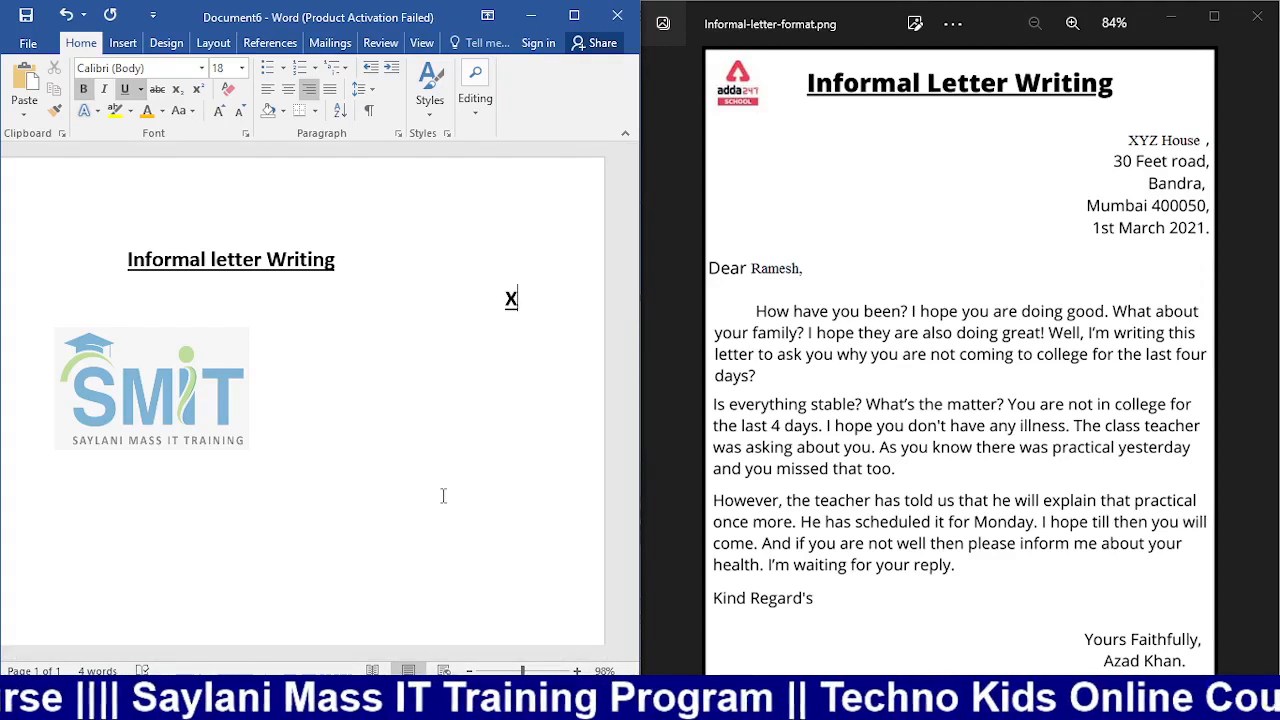
{"action": "key", "text": "ctrl+z"}
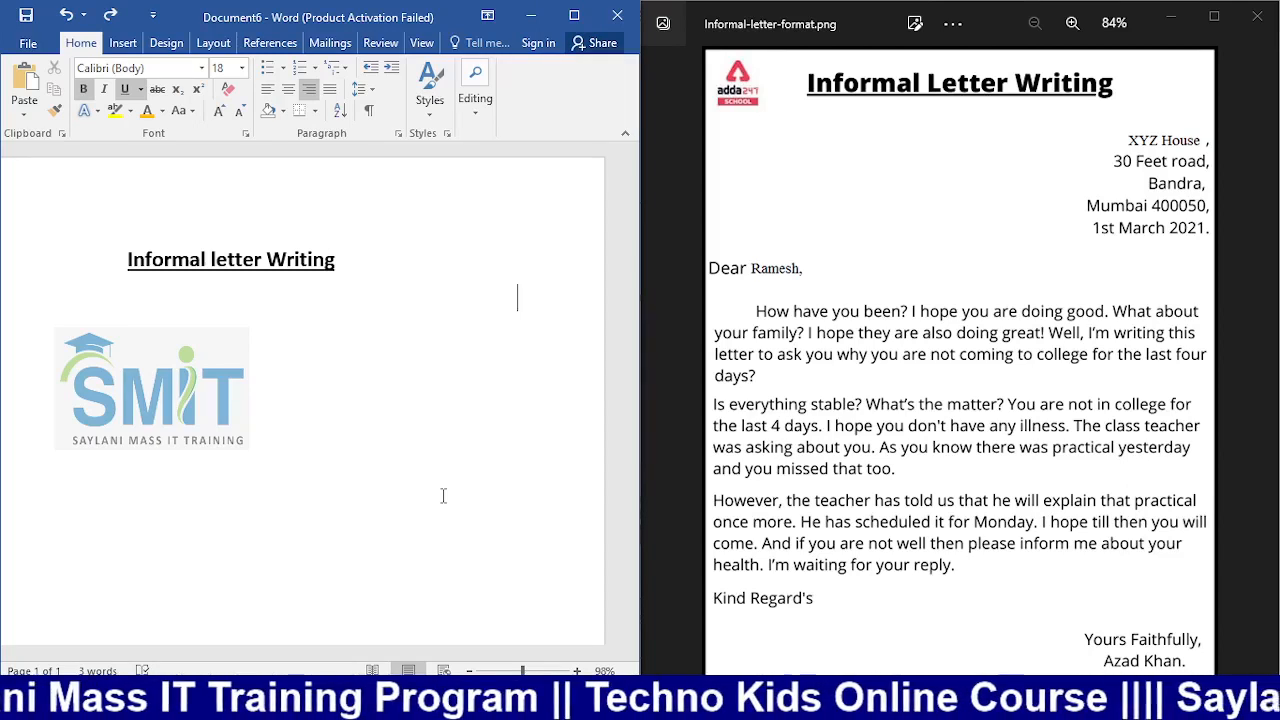
{"action": "key", "text": "ctrl+space"}
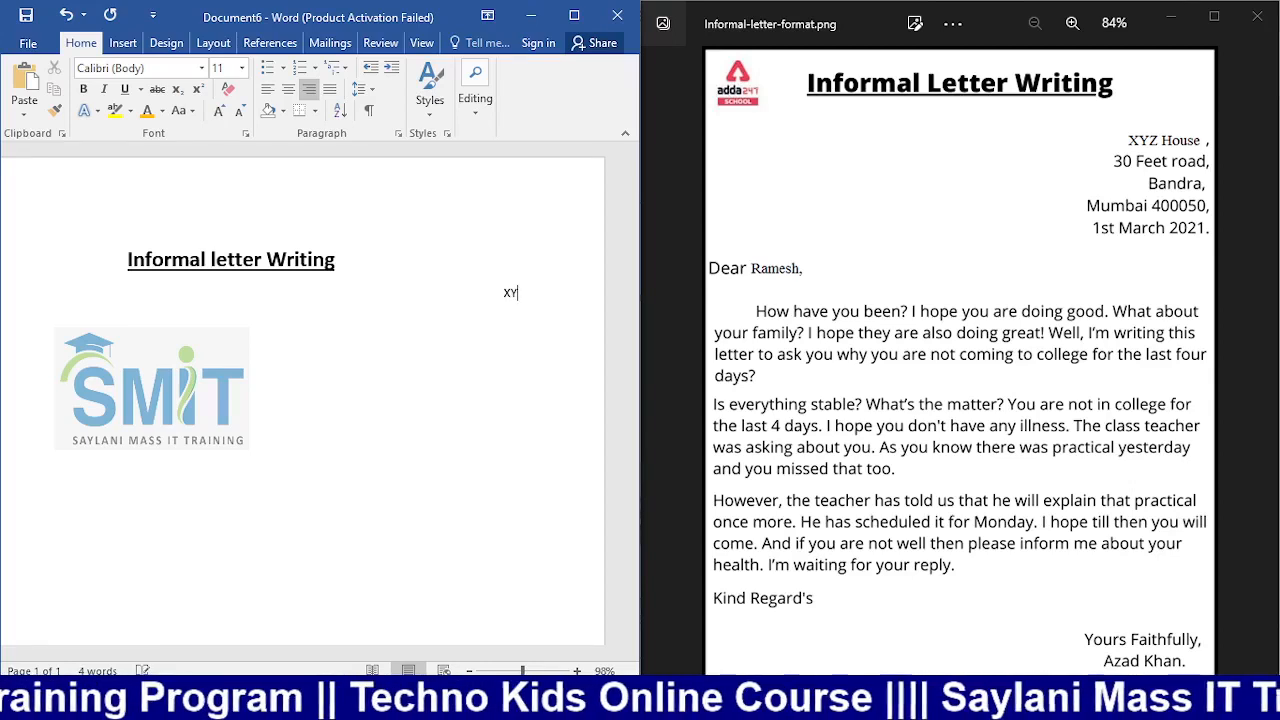
Step: Enter the first two lines of the sender's address, the house and the road, as shown in the sample letter
{"action": "type", "text": "XYZ "}
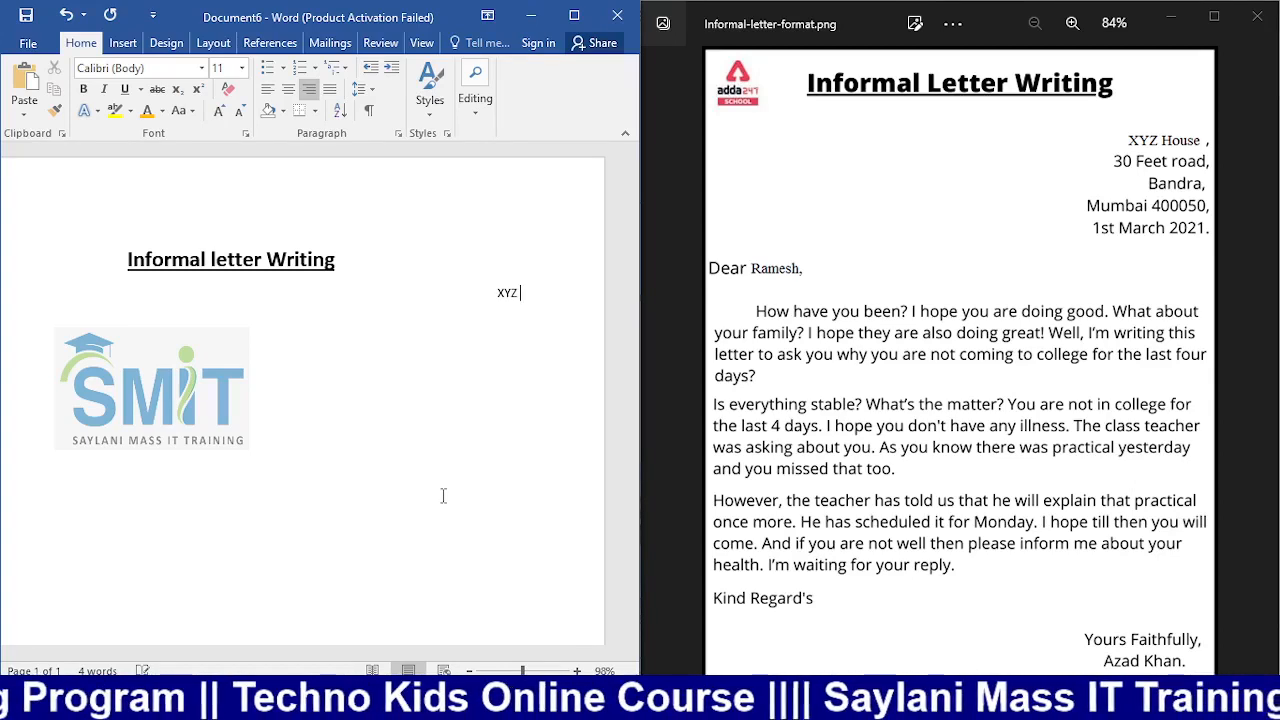
{"action": "type", "text": "Ho"}
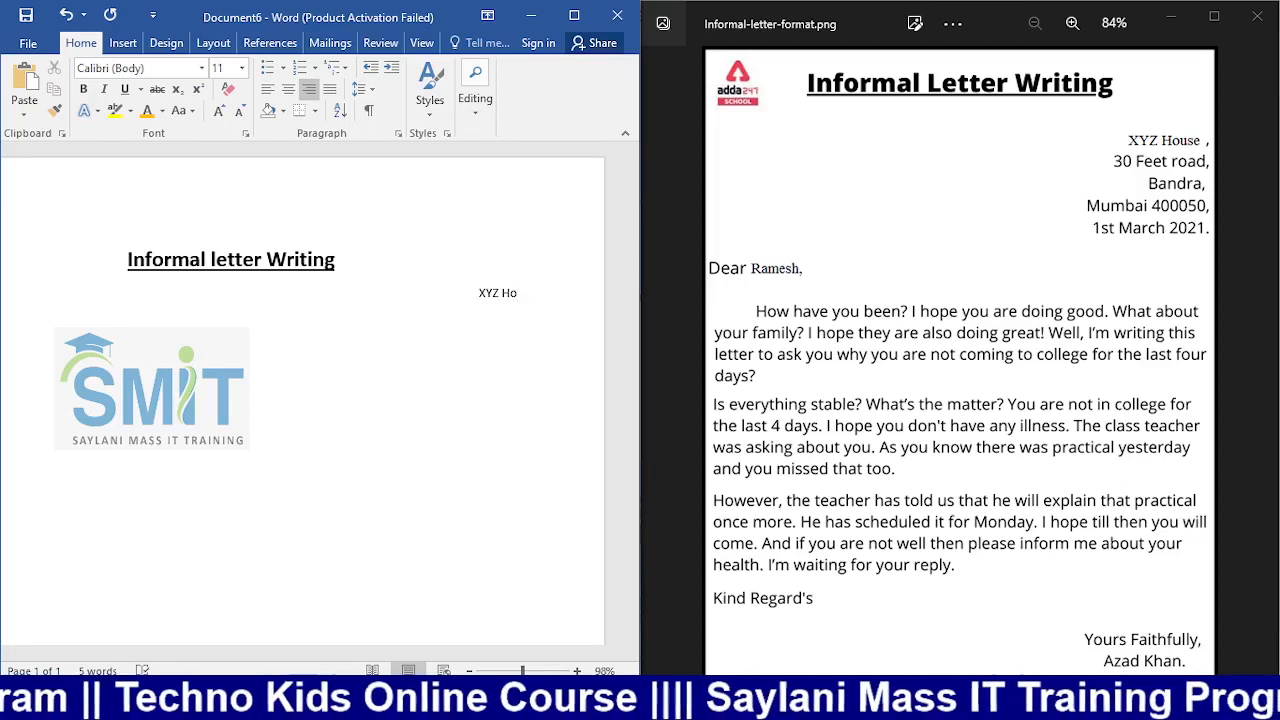
{"action": "type", "text": "use"}
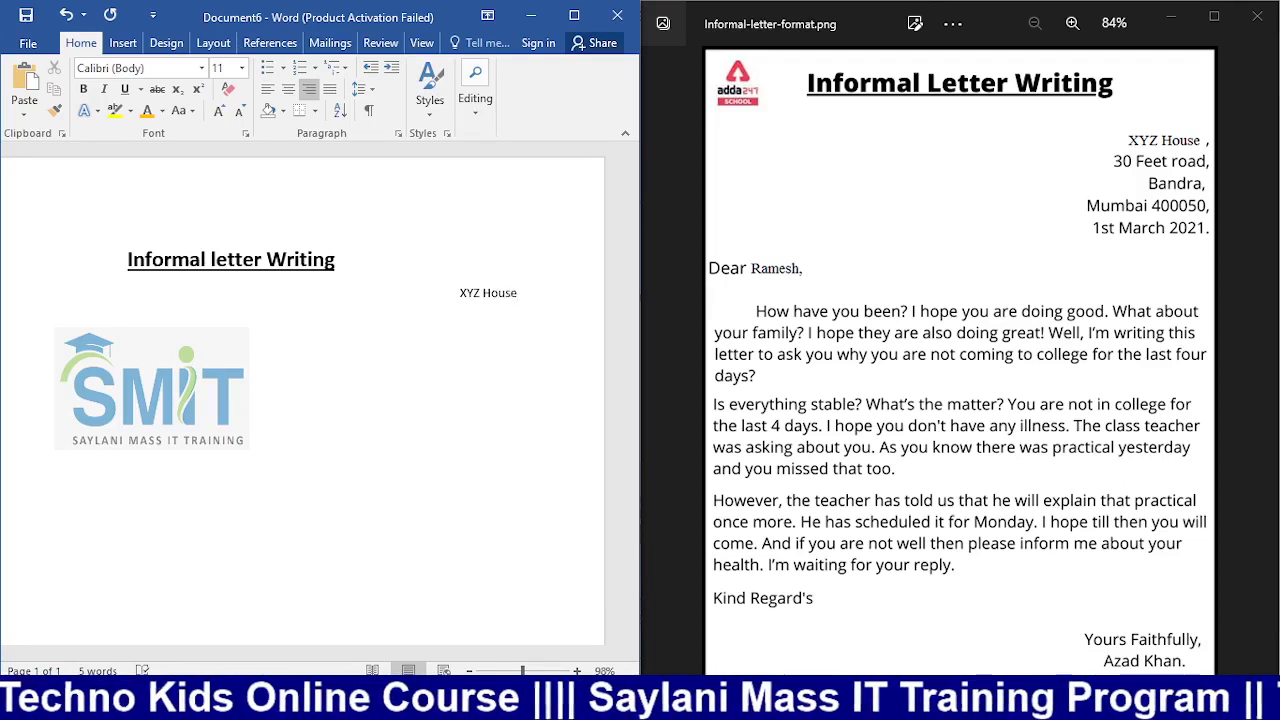
{"action": "type", "text": ","}
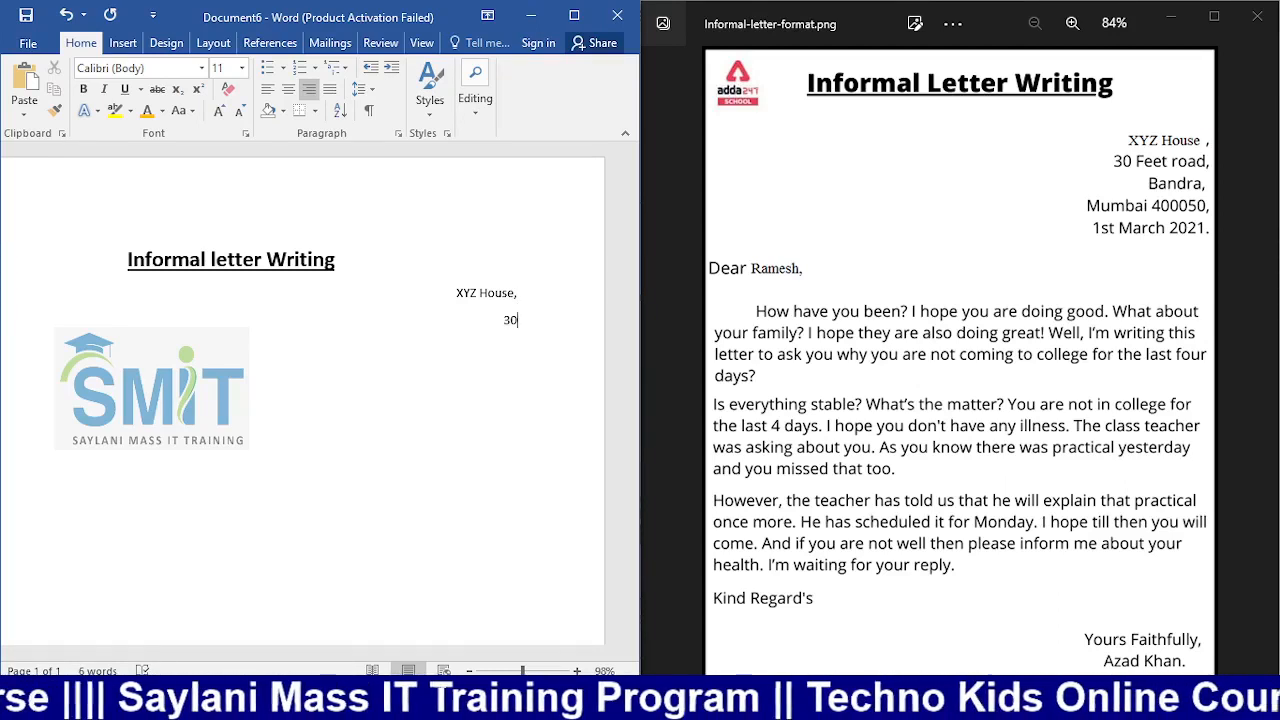
{"action": "type", "text": "eet"}
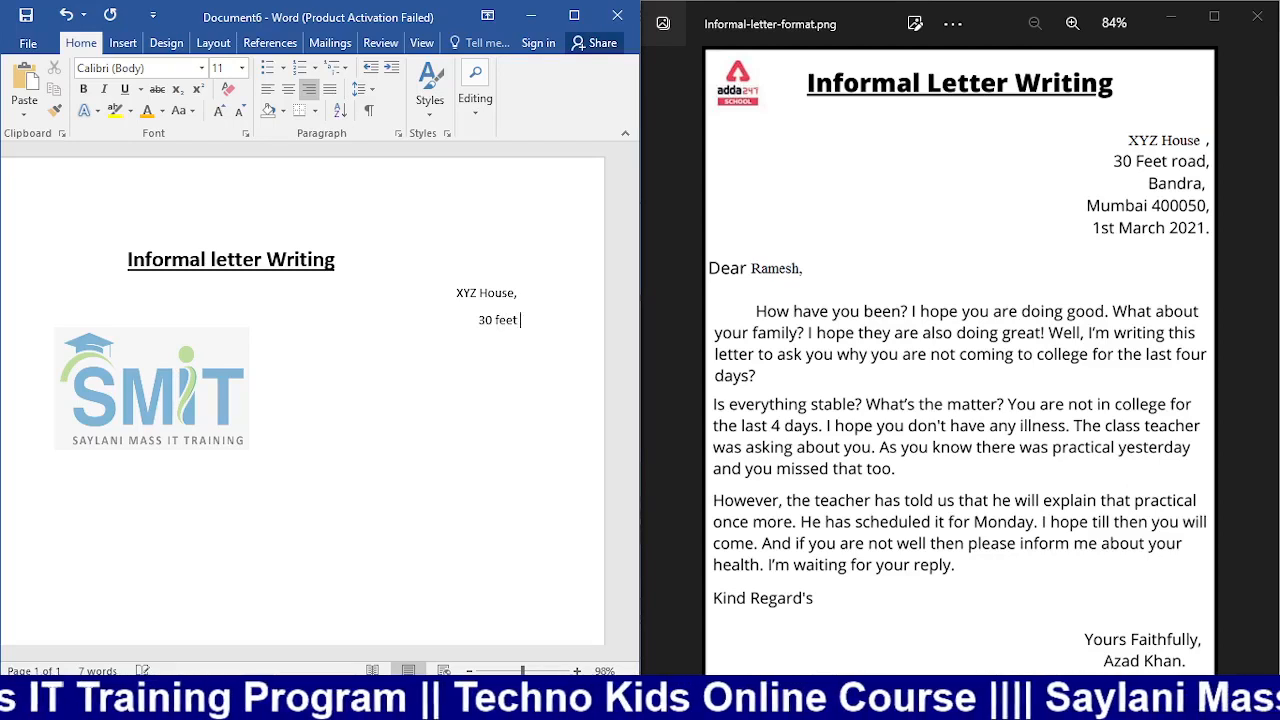
{"action": "type", "text": " Road"}
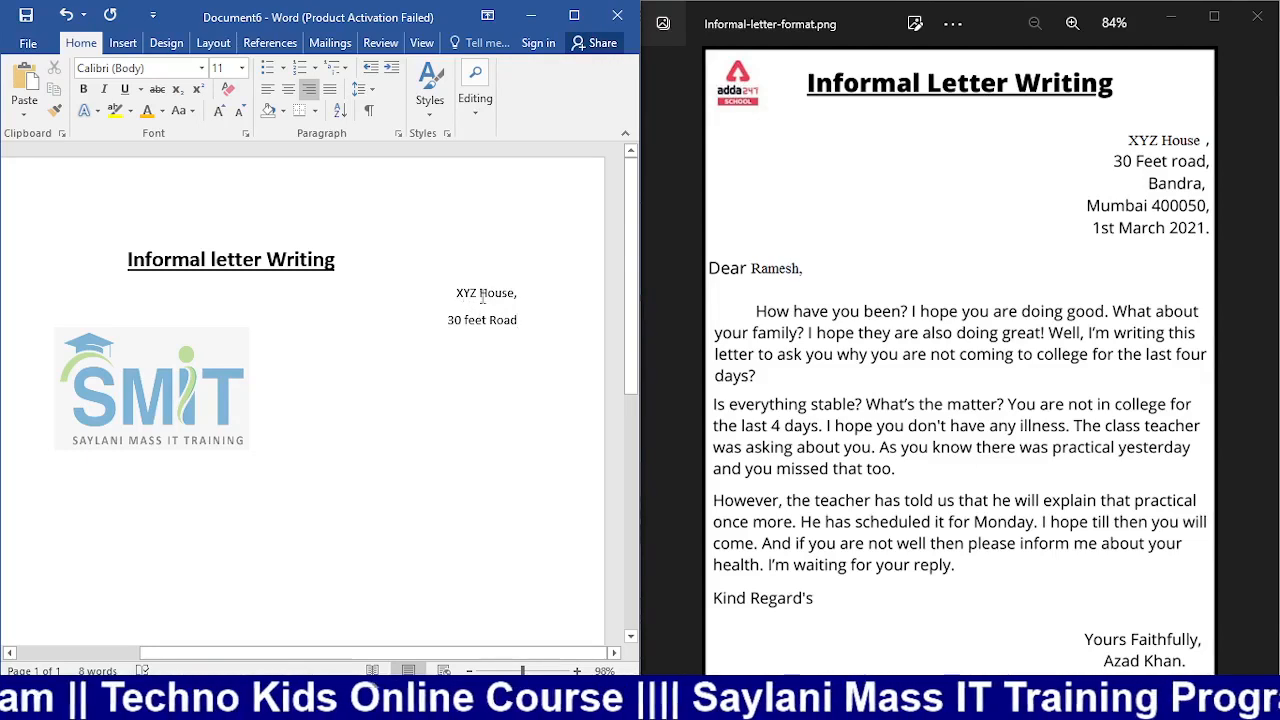
{"action": "left_click_drag", "start_coordinate": [457, 302], "coordinate": [523, 308]}
{"action": "left_click", "coordinate": [496, 304]}
{"action": "left_click_drag", "start_coordinate": [447, 295], "coordinate": [518, 294]}
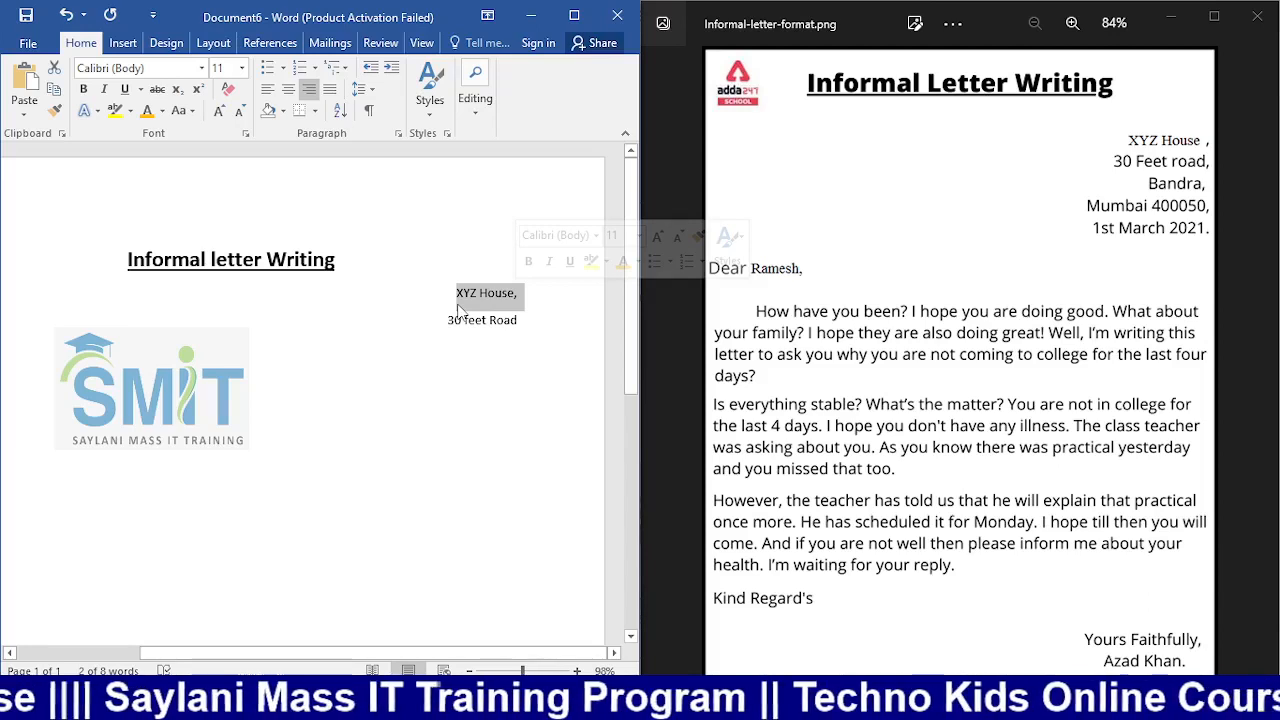
{"action": "left_click_drag", "start_coordinate": [440, 320], "coordinate": [526, 316]}
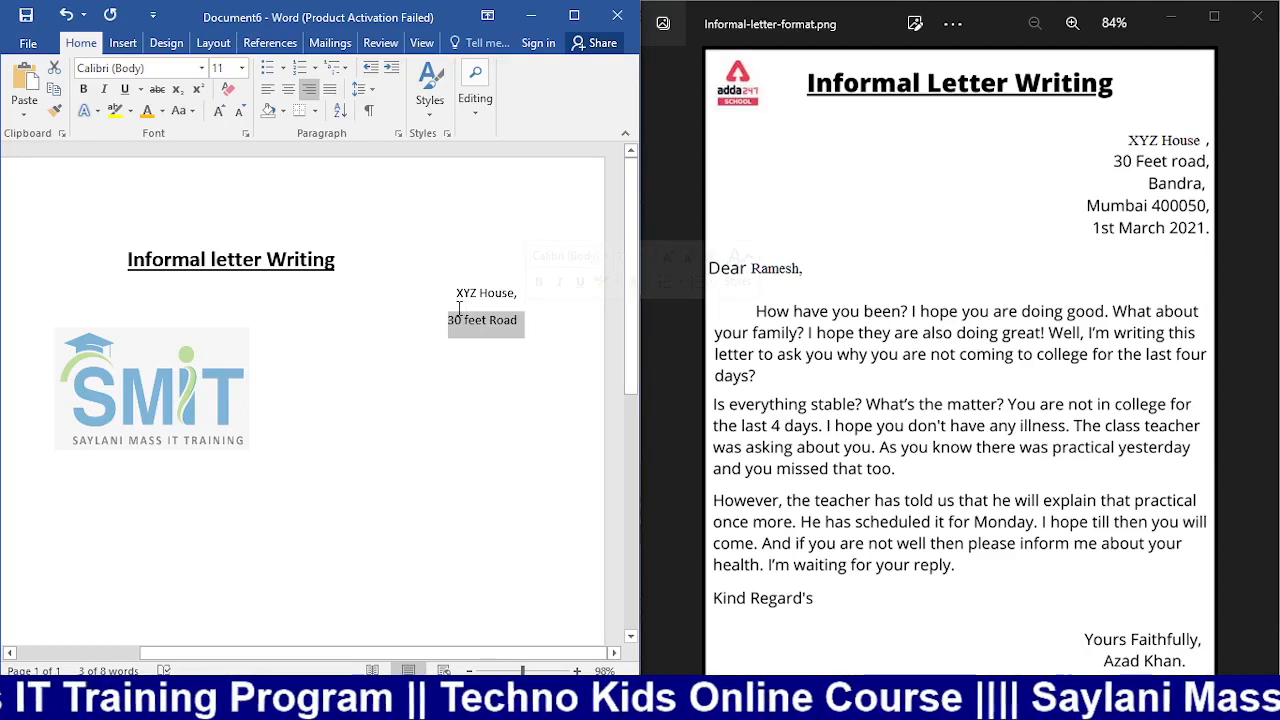
{"action": "left_click", "coordinate": [458, 294]}
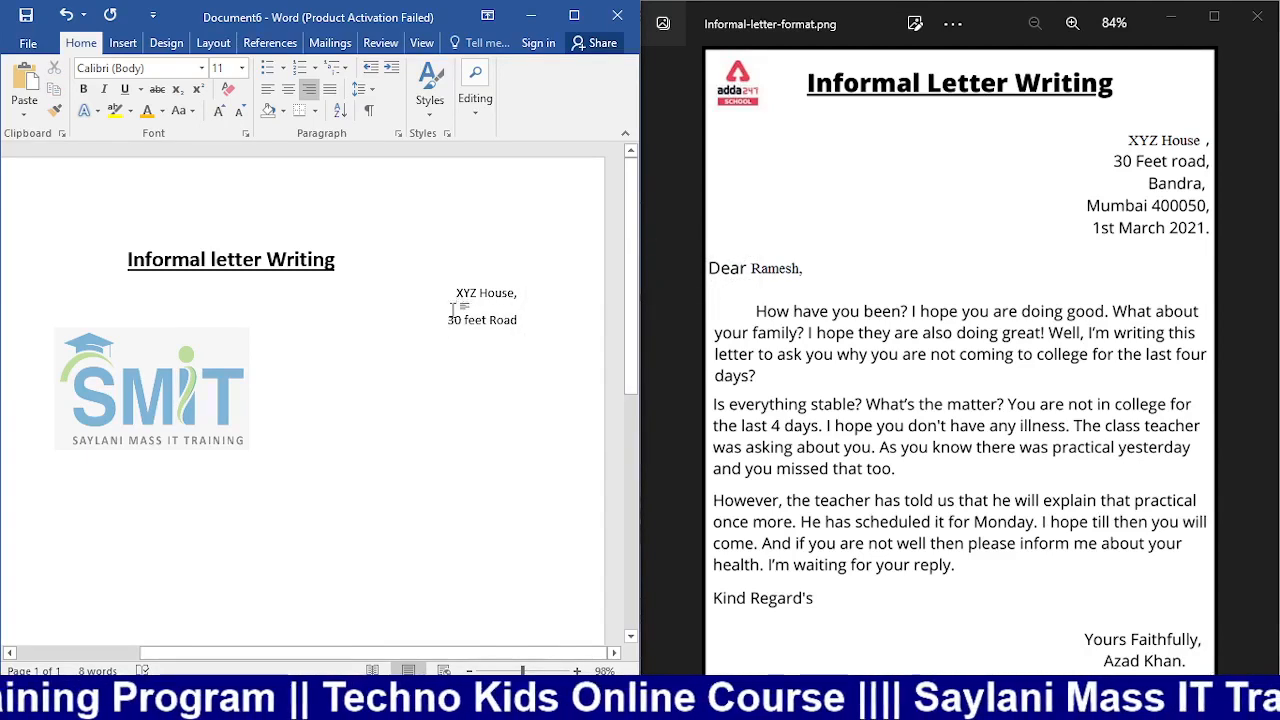
Step: Add the remaining sender's address lines, the locality and the city with its postal code, below the road line
{"action": "left_click", "coordinate": [536, 318]}
{"action": "key", "text": "Return"}
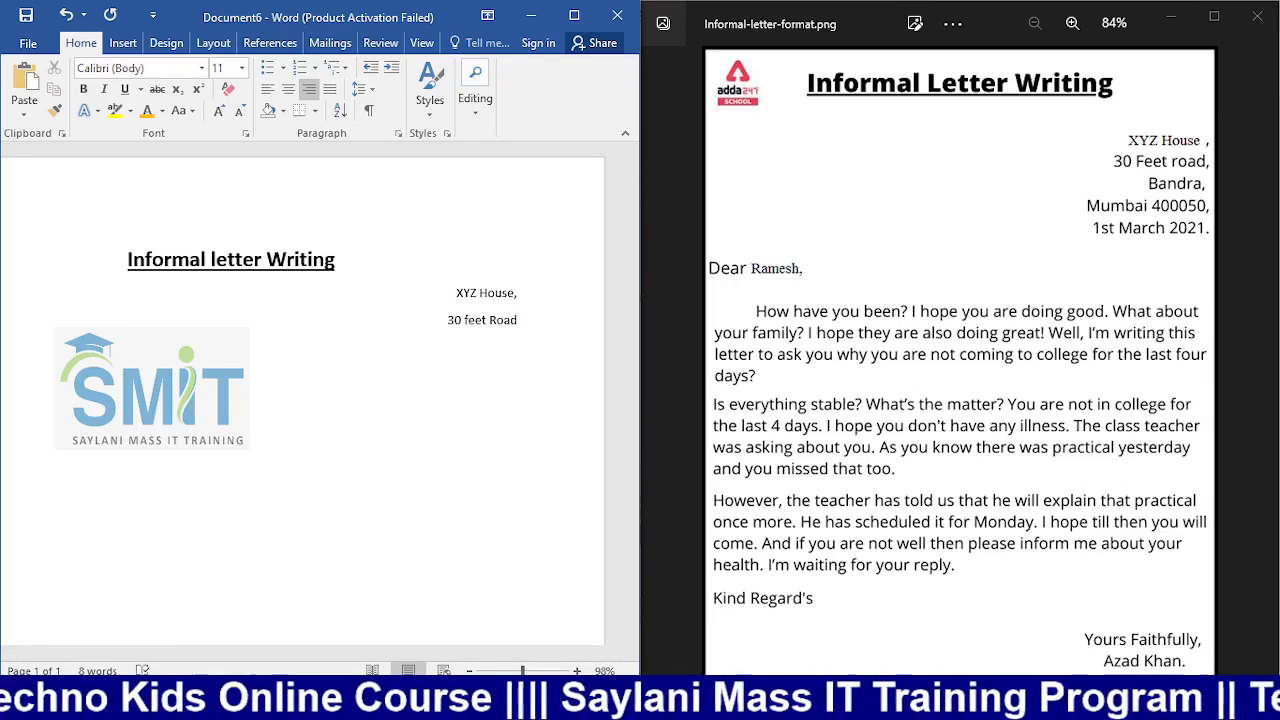
{"action": "type", "text": "Ba"}
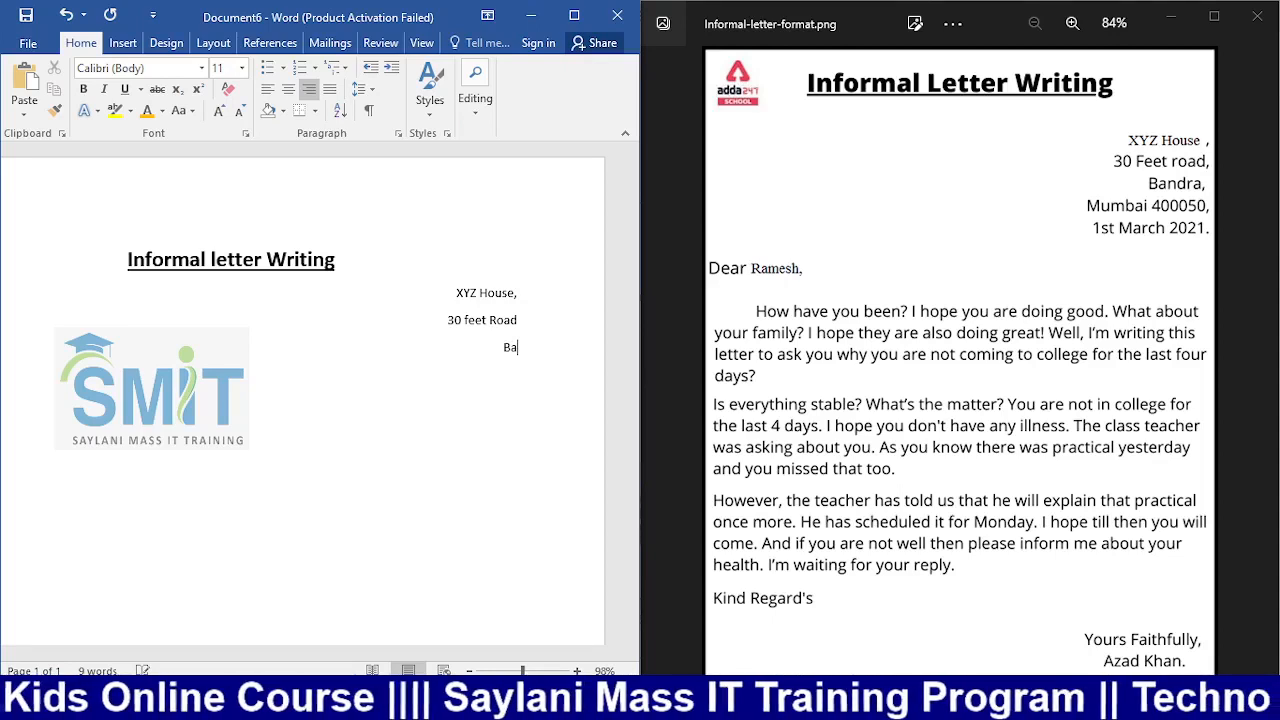
{"action": "type", "text": "ndra"}
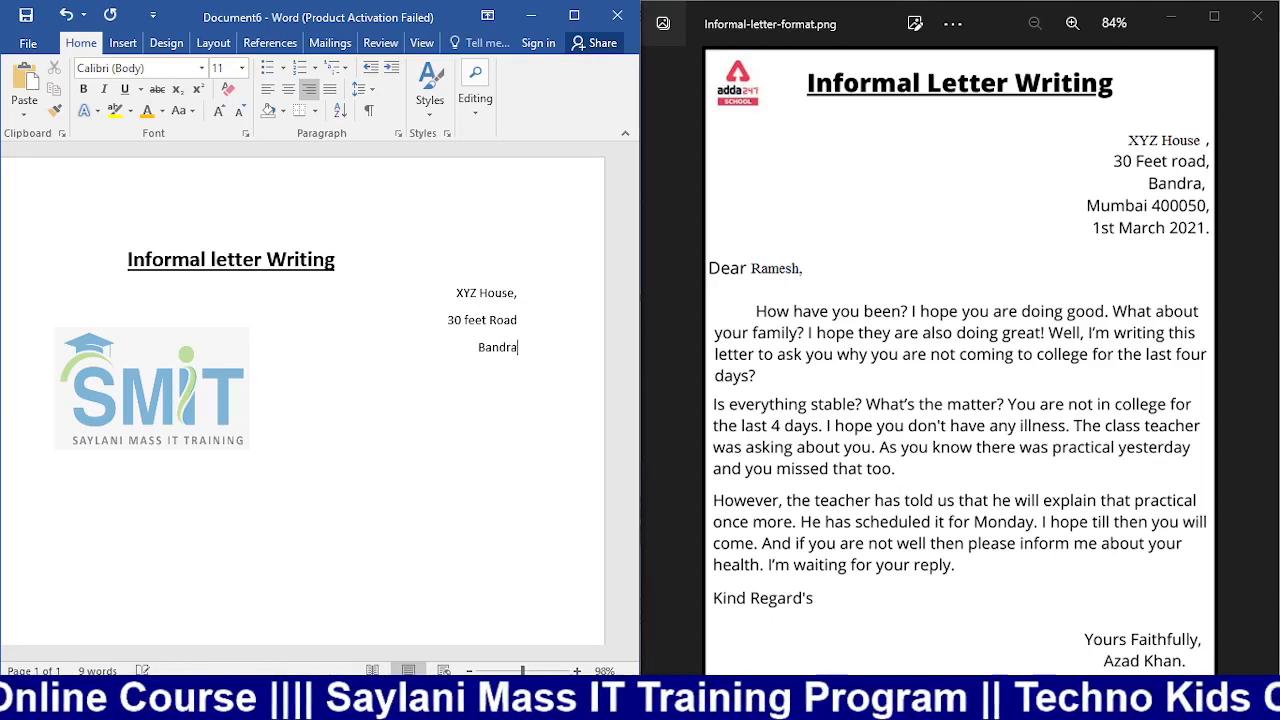
{"action": "key", "text": "Return"}
{"action": "type", "text": "M"}
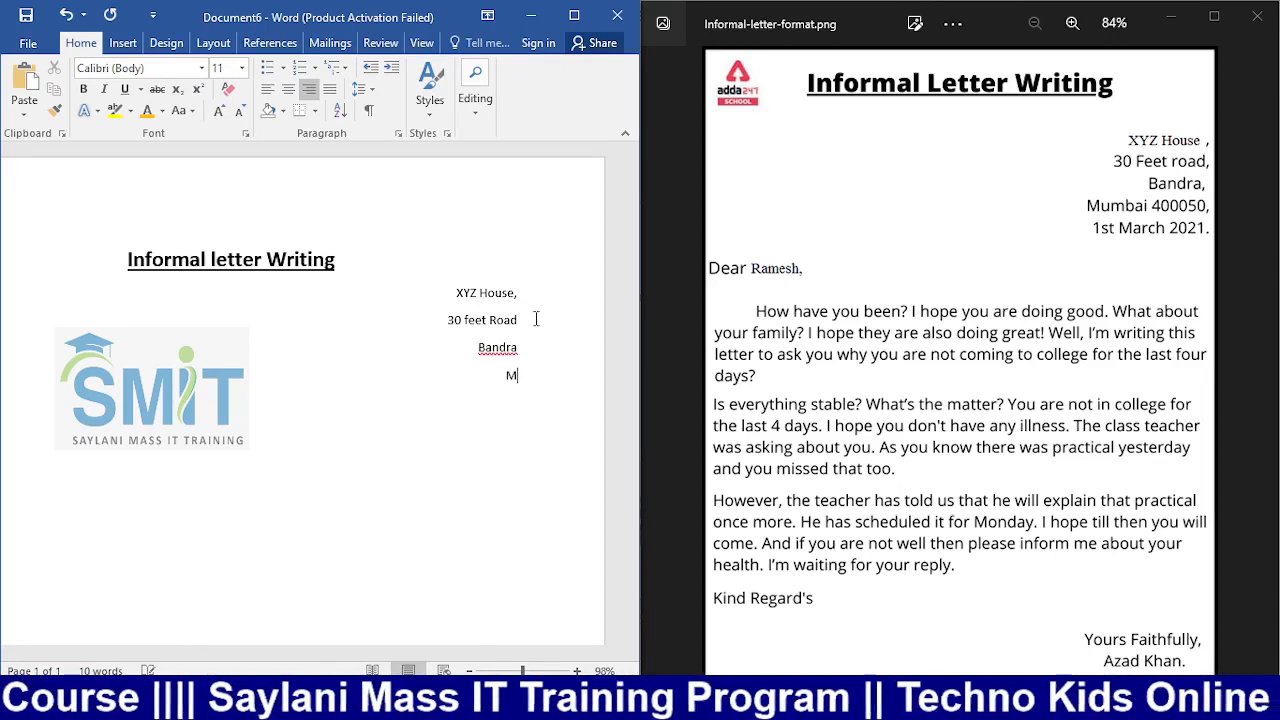
{"action": "type", "text": "u"}
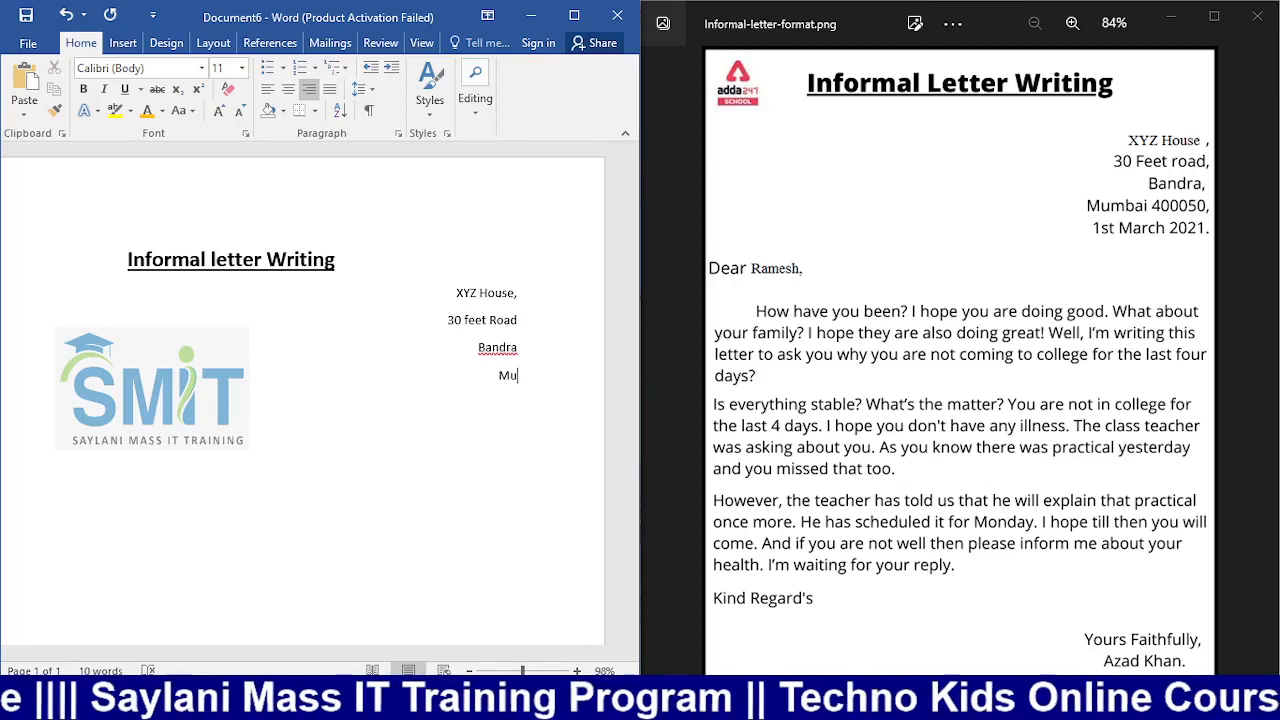
{"action": "type", "text": "mba"}
{"action": "type", "text": "i"}
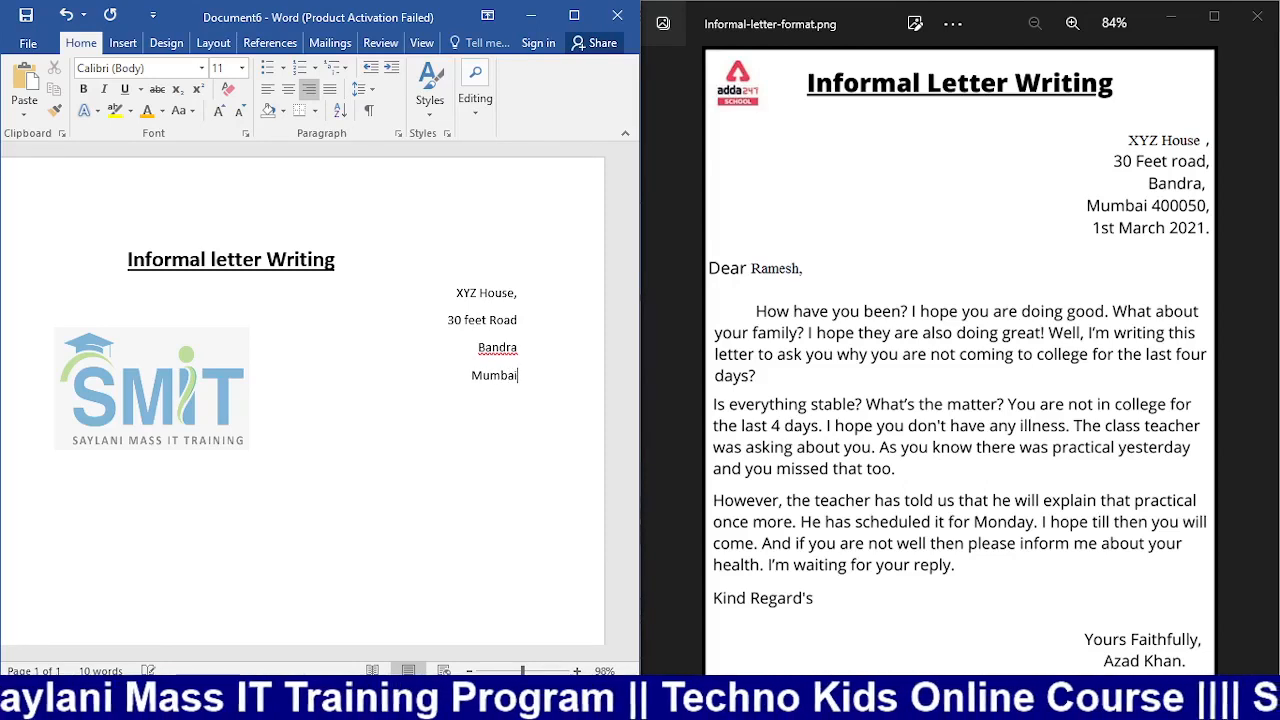
{"action": "type", "text": " 400"}
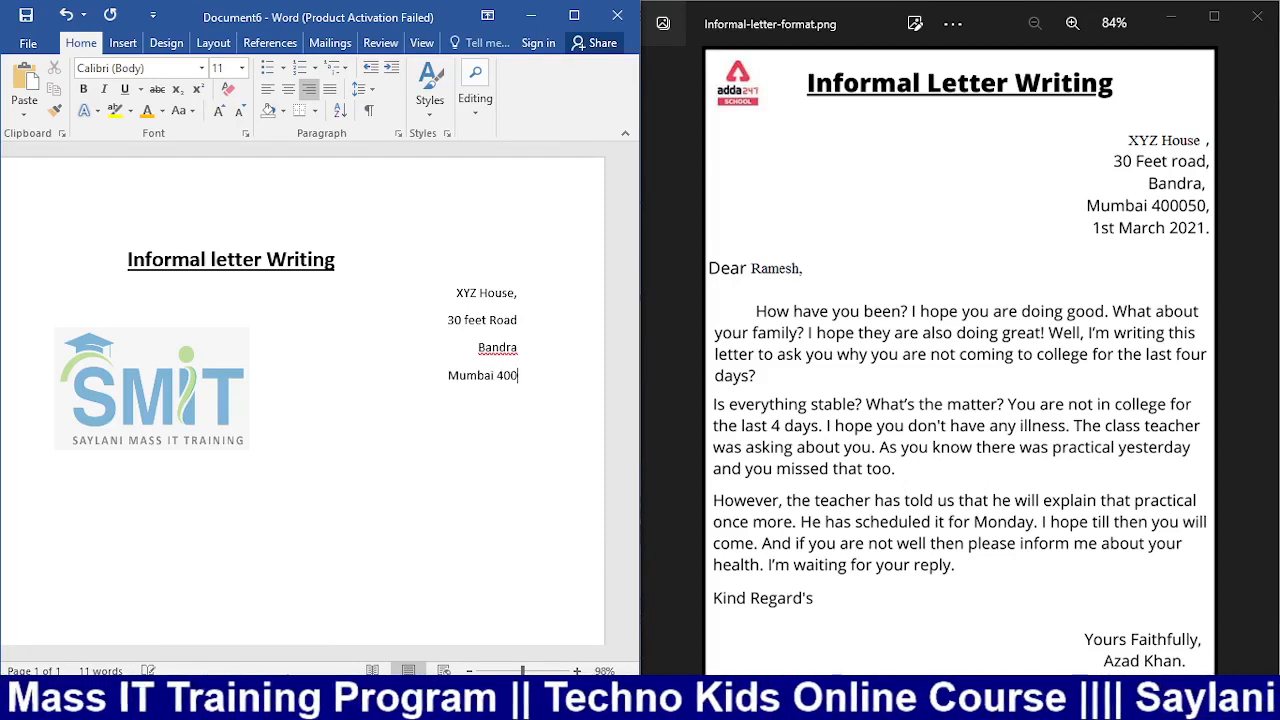
{"action": "type", "text": "050 "}
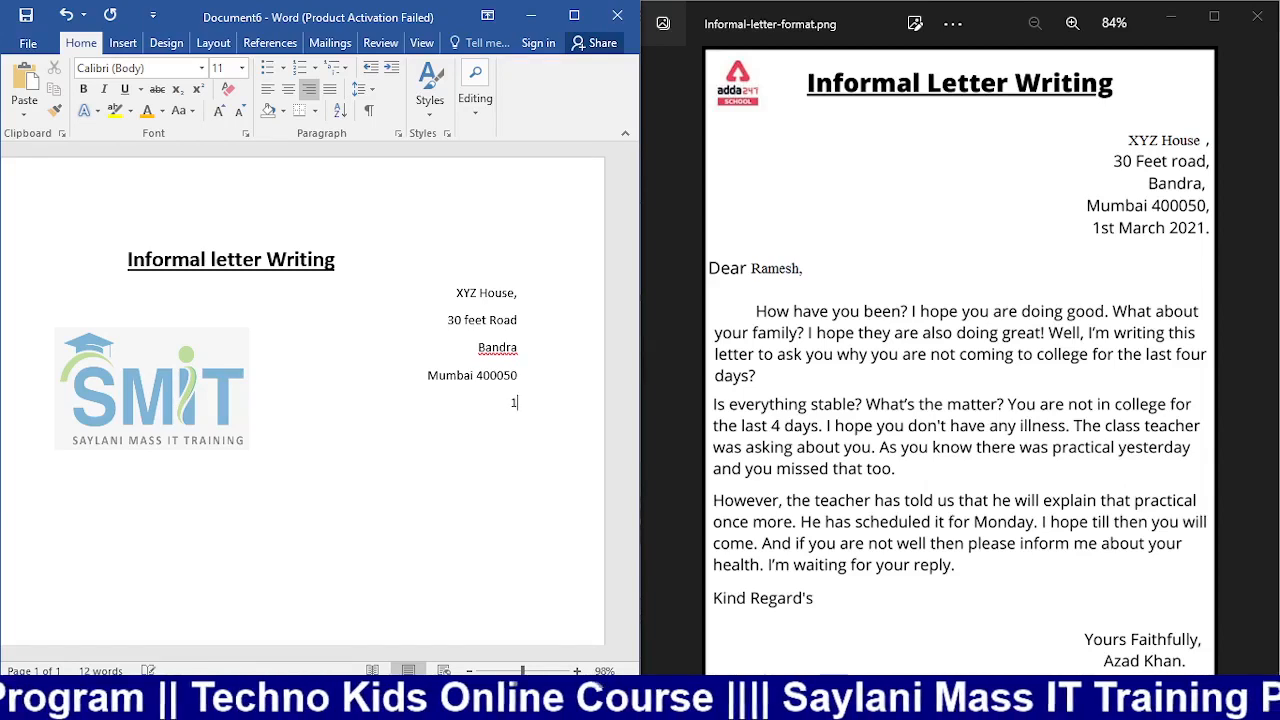
Step: Complete the last line of the sender's block with the date 1st March 2023
{"action": "type", "text": "1st "}
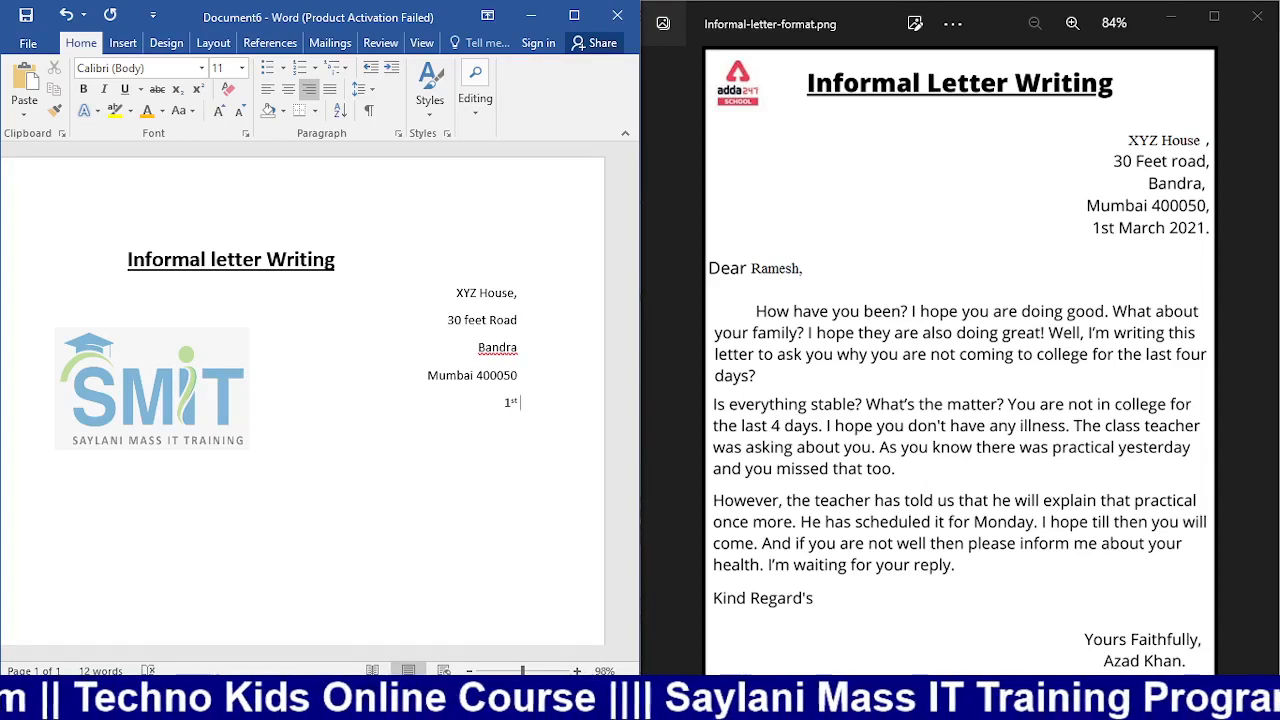
{"action": "type", "text": "March"}
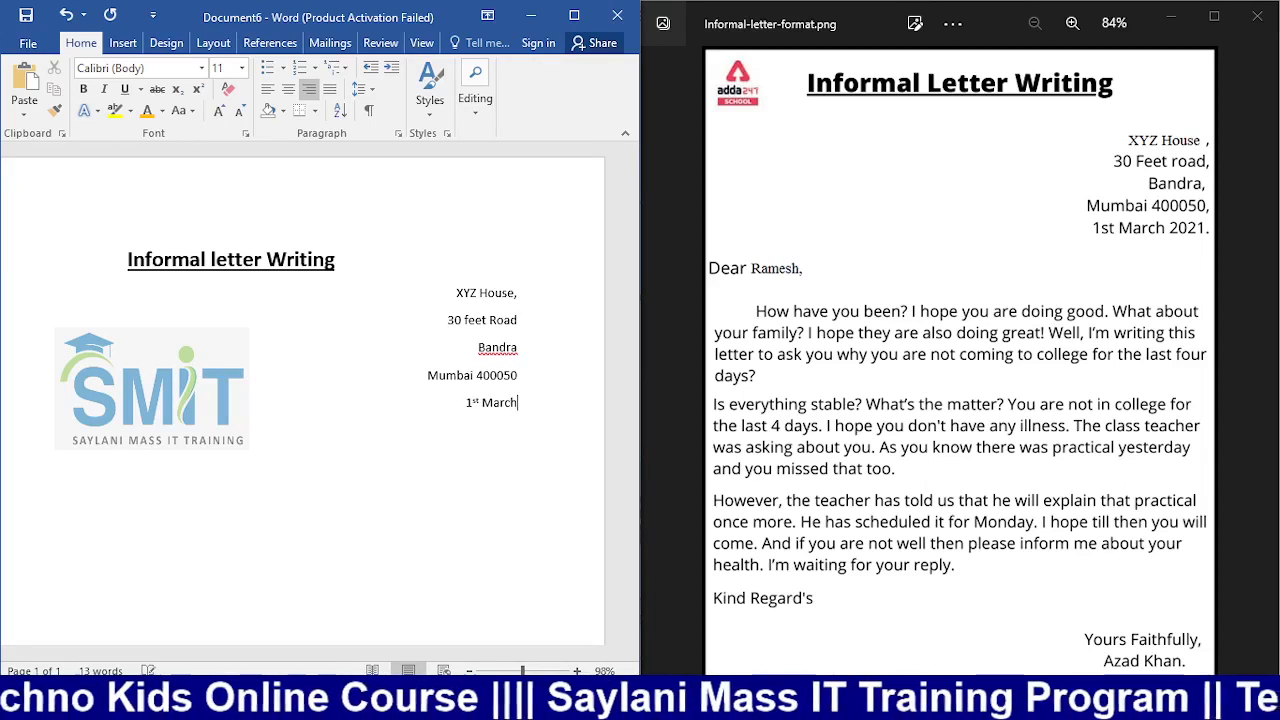
{"action": "type", "text": " @"}
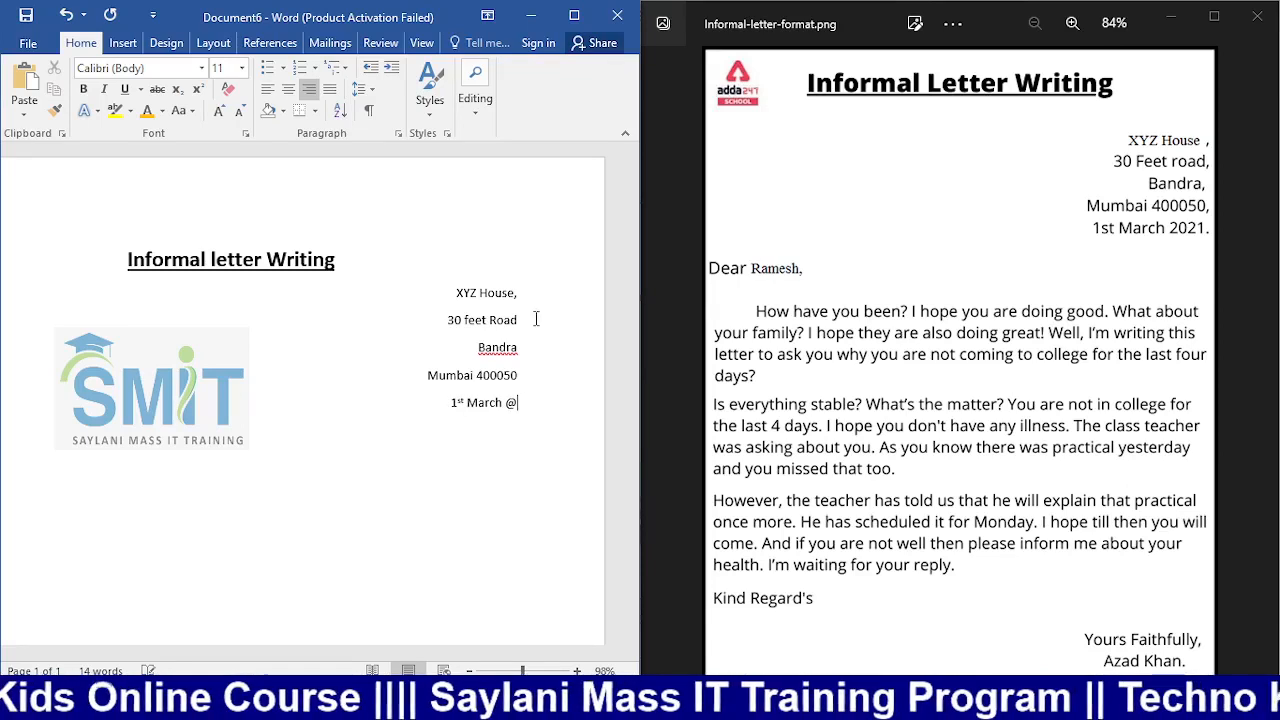
{"action": "key", "text": "BackSpace"}
{"action": "type", "text": "20"}
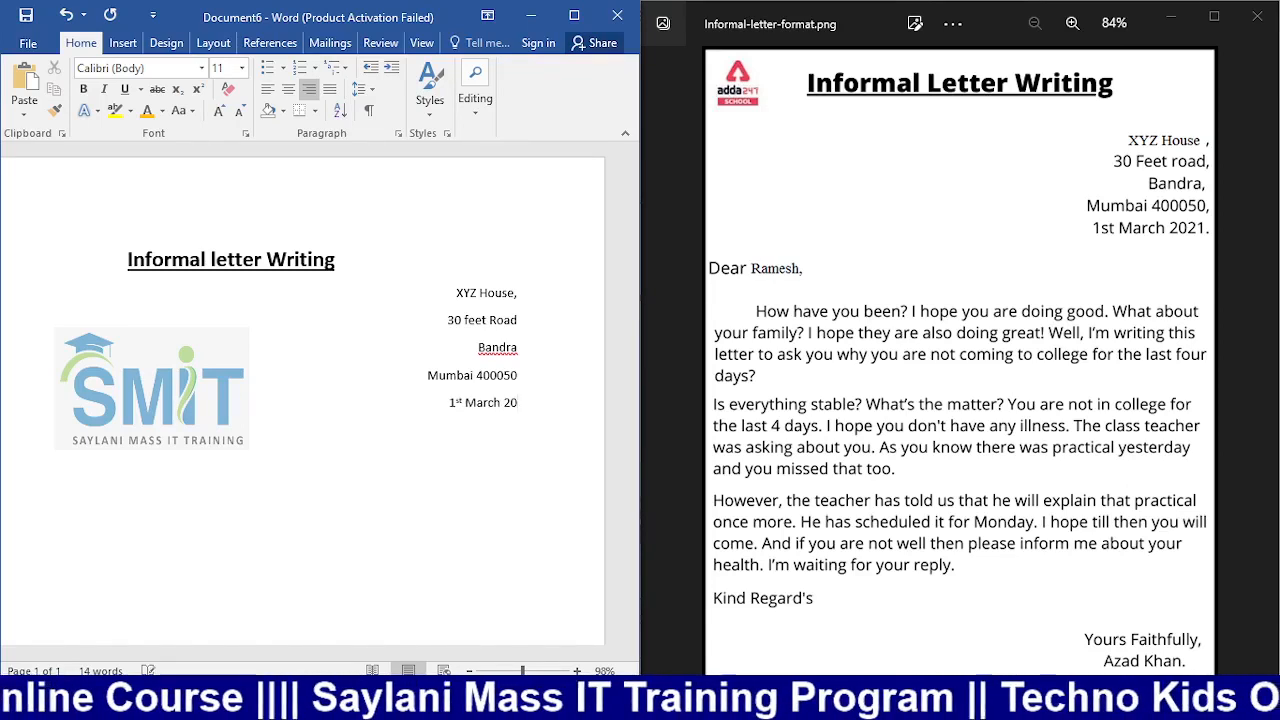
{"action": "type", "text": "23"}
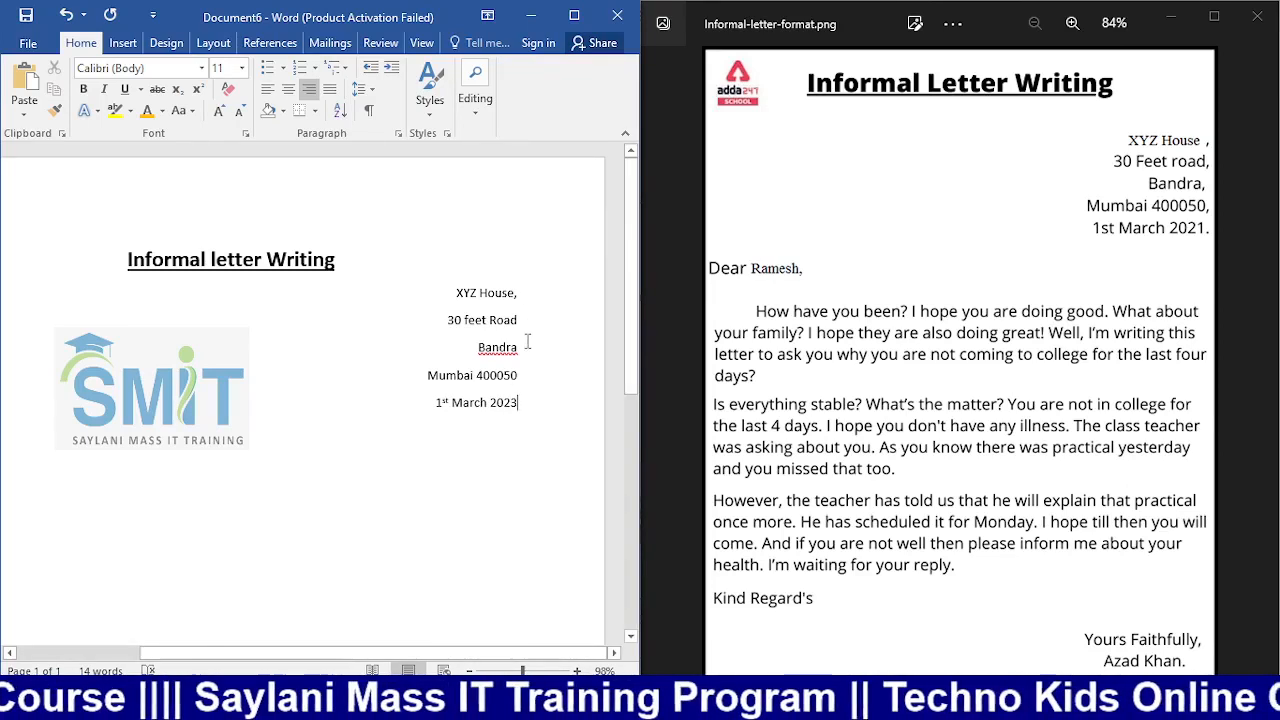
Step: Replace the area name Bandra in the sender's address block with Gulshan
{"action": "left_click", "coordinate": [519, 349]}
{"action": "key", "text": "BackSpace"}
{"action": "key", "text": "BackSpace"}
{"action": "key", "text": "BackSpace"}
{"action": "key", "text": "BackSpace"}
{"action": "key", "text": "BackSpace"}
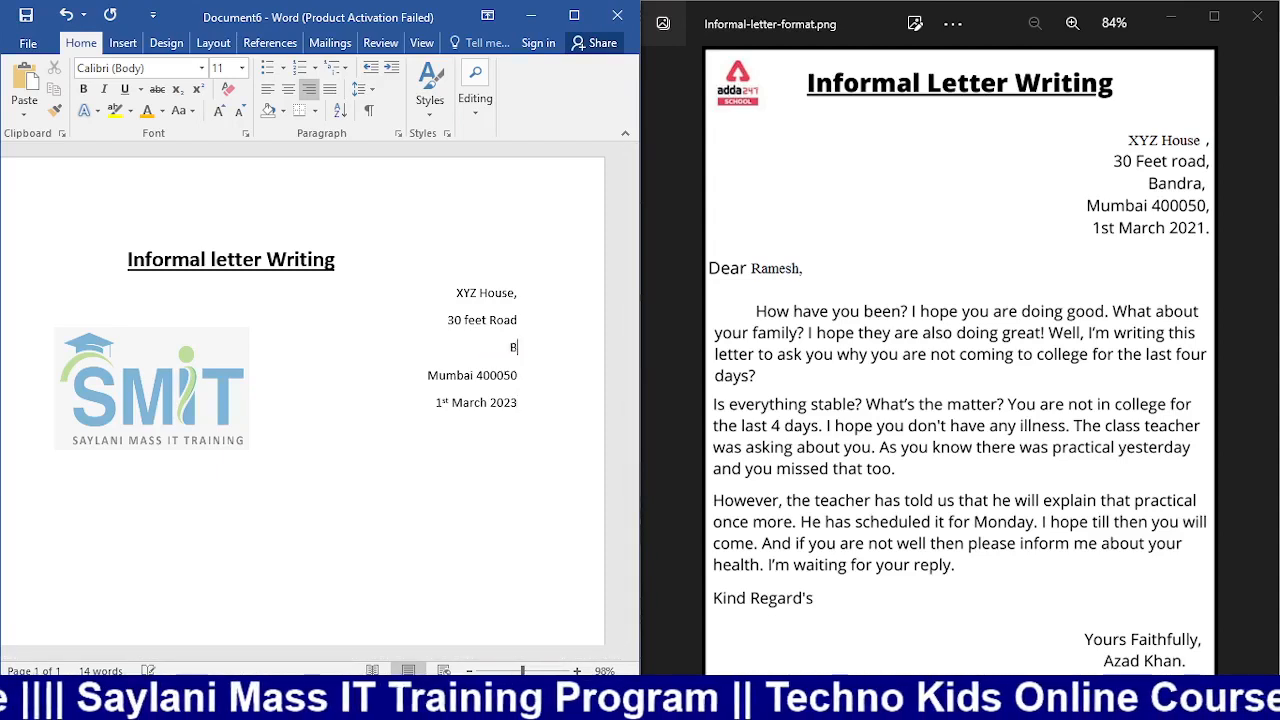
{"action": "type", "text": "Gulshan"}
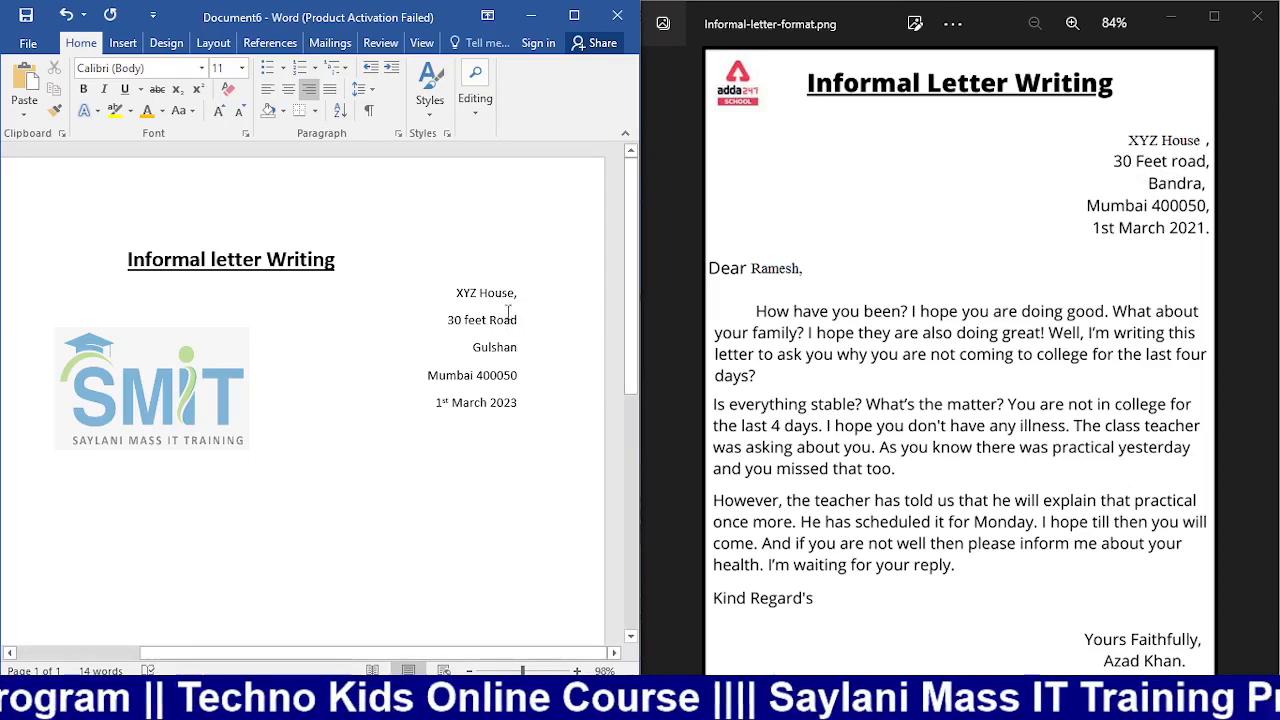
Step: Remove the space after paragraphs from all five address and date lines so they sit close together
{"action": "left_click", "coordinate": [454, 296]}
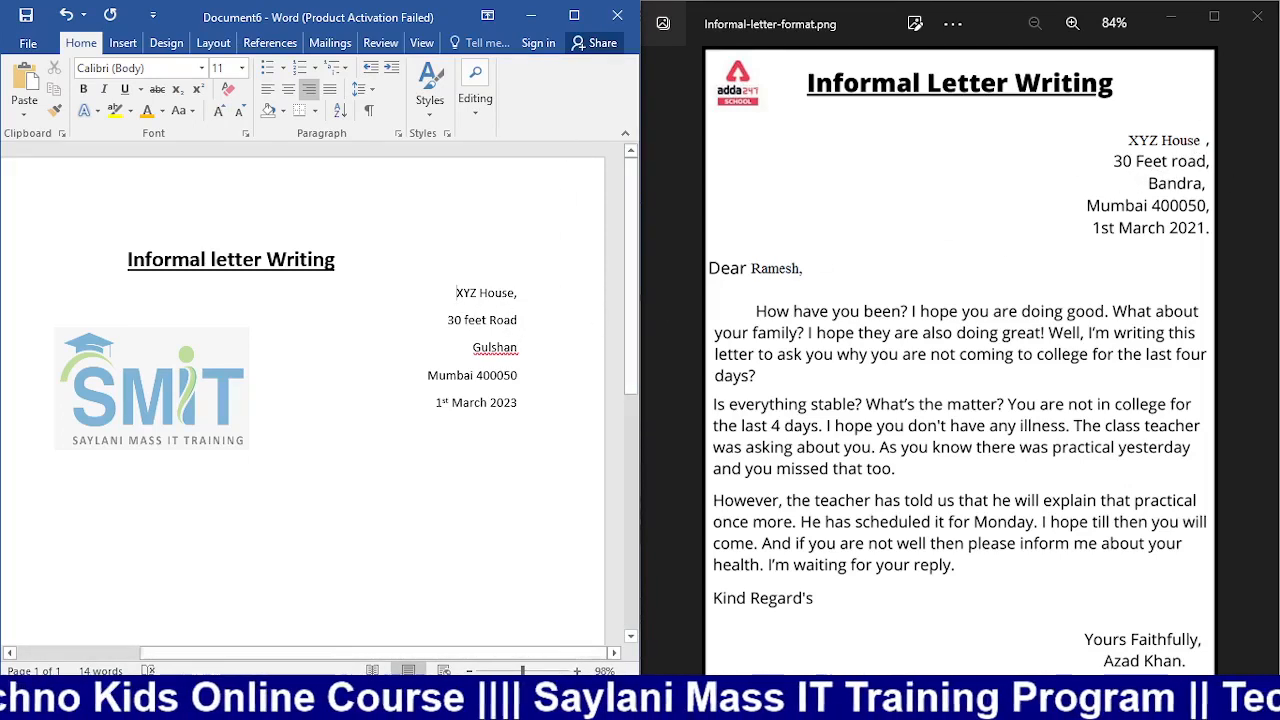
{"action": "scroll", "coordinate": [463, 665], "scroll_direction": "up", "scroll_amount": 3}
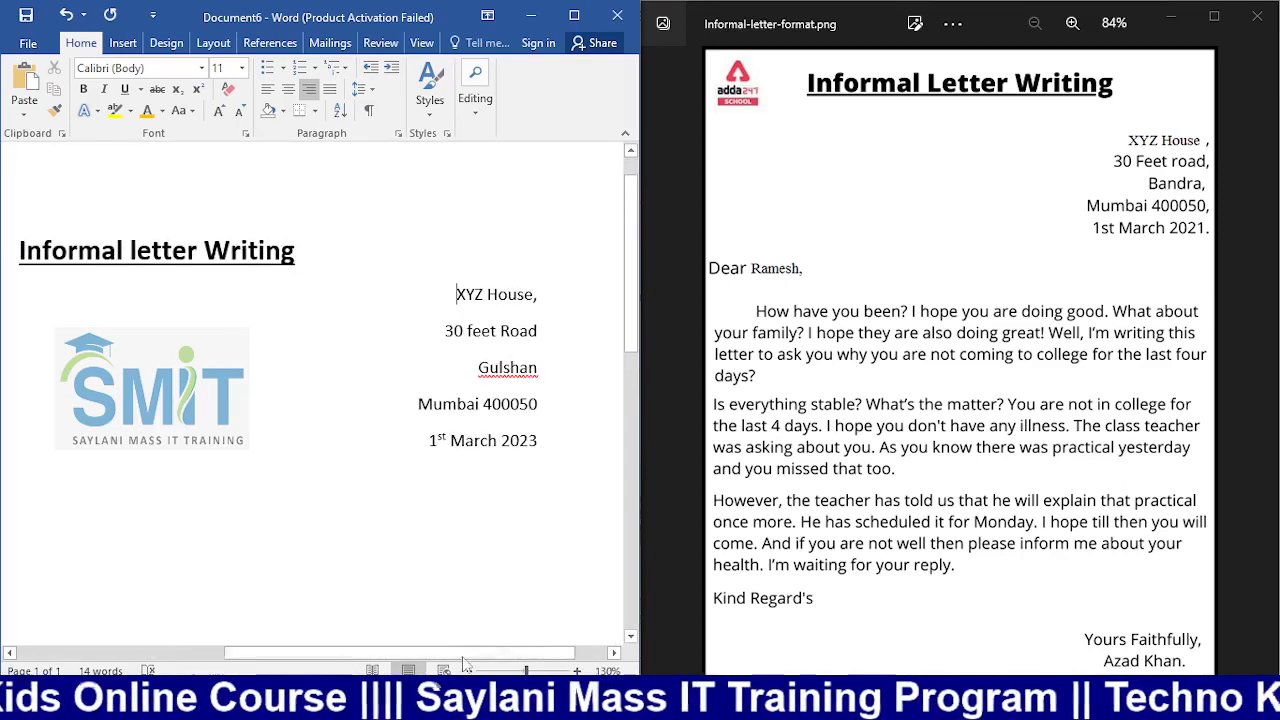
{"action": "scroll", "coordinate": [527, 656], "scroll_direction": "right", "scroll_amount": 2}
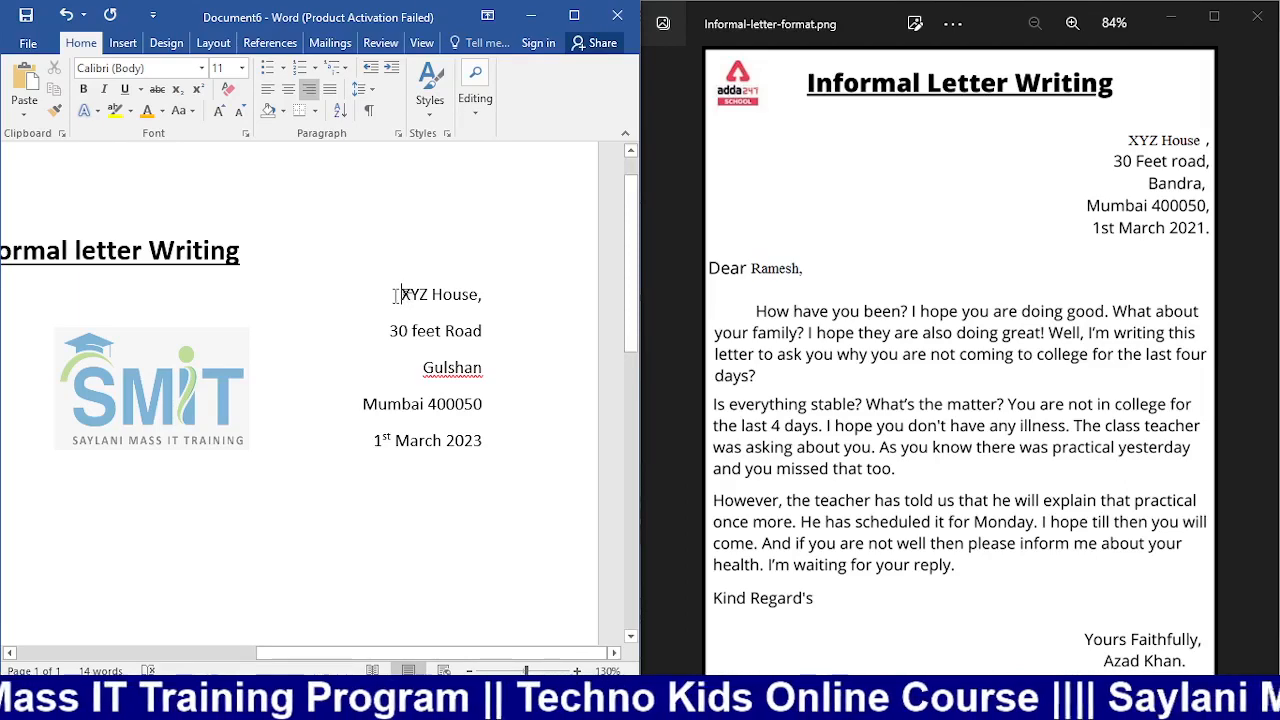
{"action": "left_click_drag", "start_coordinate": [399, 294], "coordinate": [481, 445]}
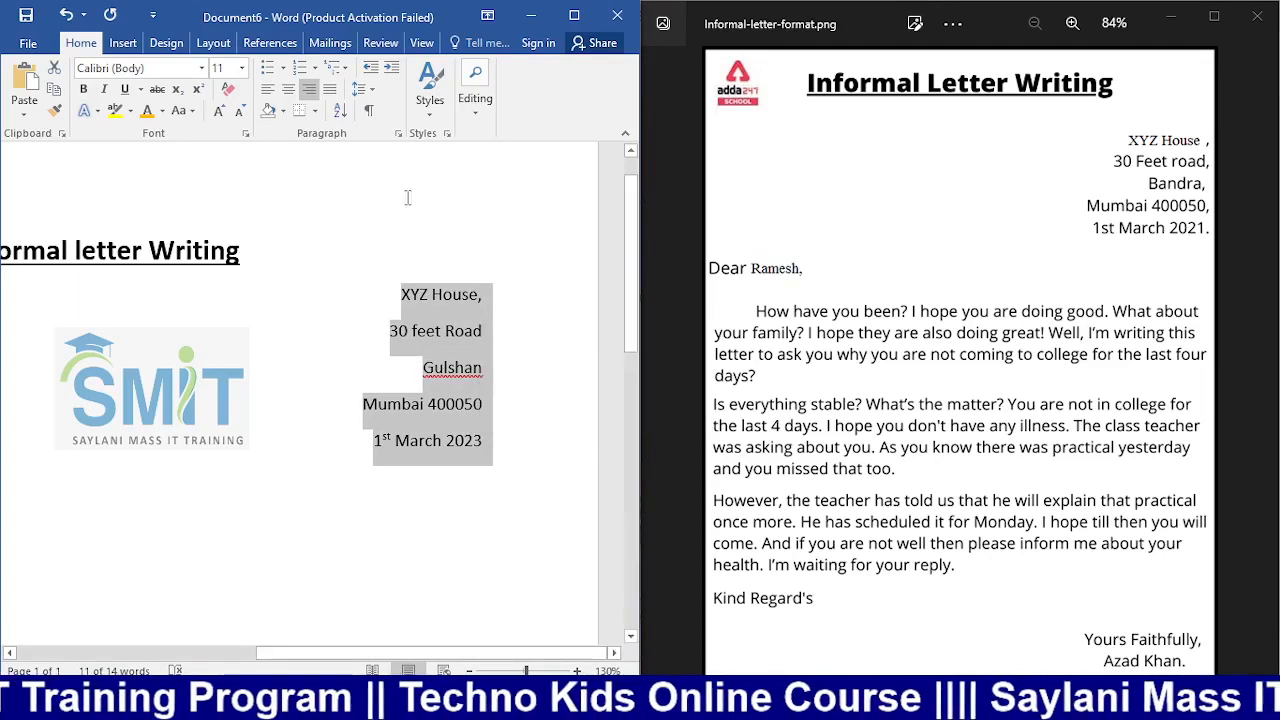
{"action": "left_click", "coordinate": [372, 92]}
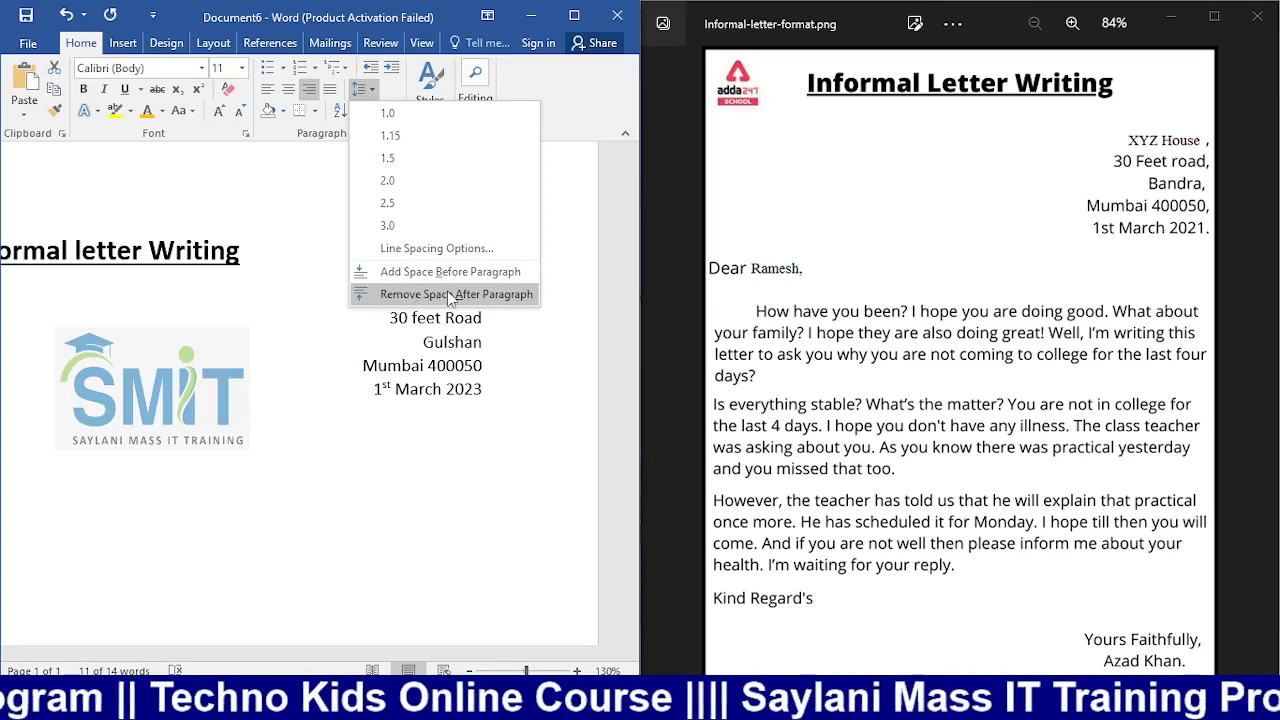
{"action": "left_click", "coordinate": [389, 296]}
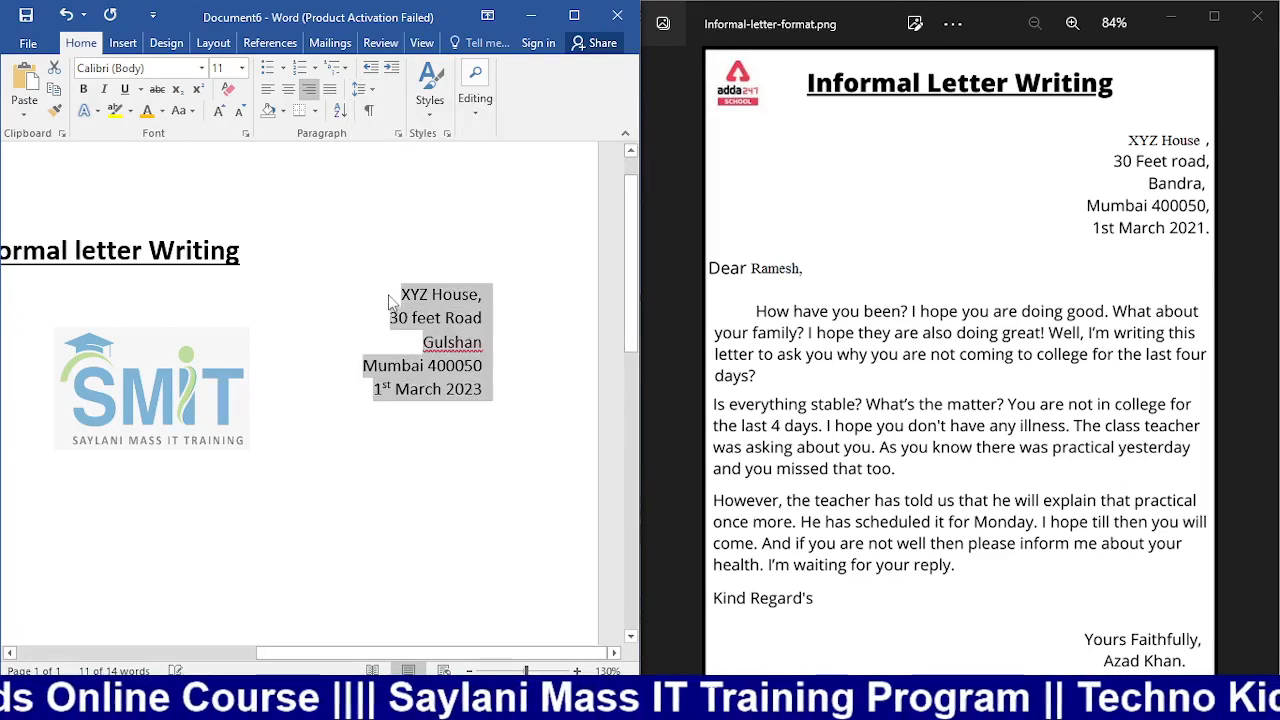
{"action": "left_click", "coordinate": [307, 419]}
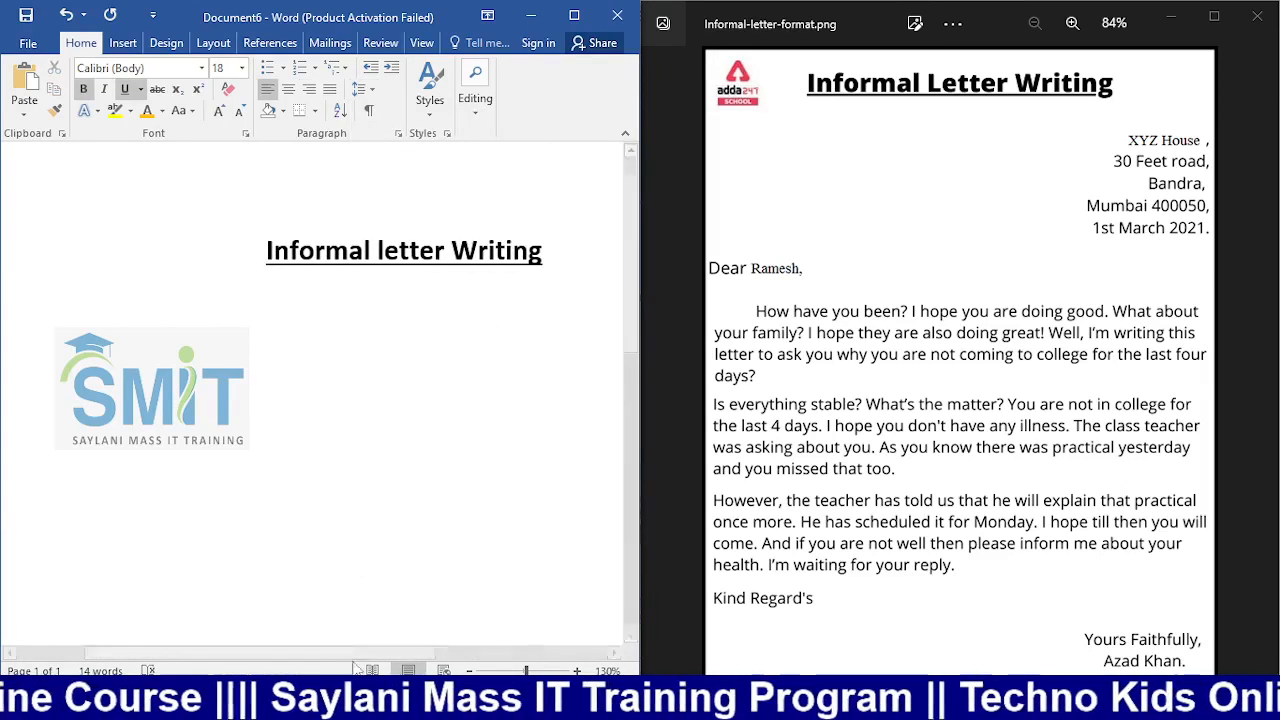
Step: Insert blank lines below the date and enter the line XYZ House
{"action": "left_click_drag", "start_coordinate": [355, 654], "coordinate": [530, 654]}
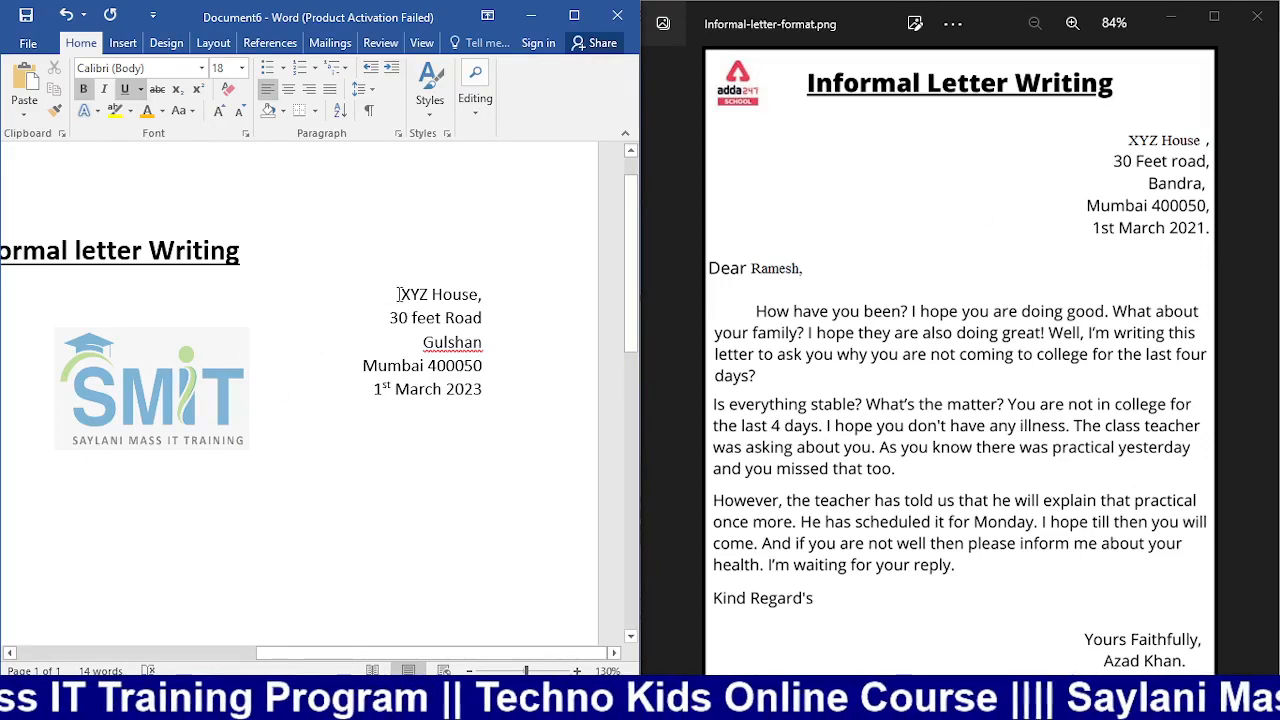
{"action": "left_click", "coordinate": [487, 388]}
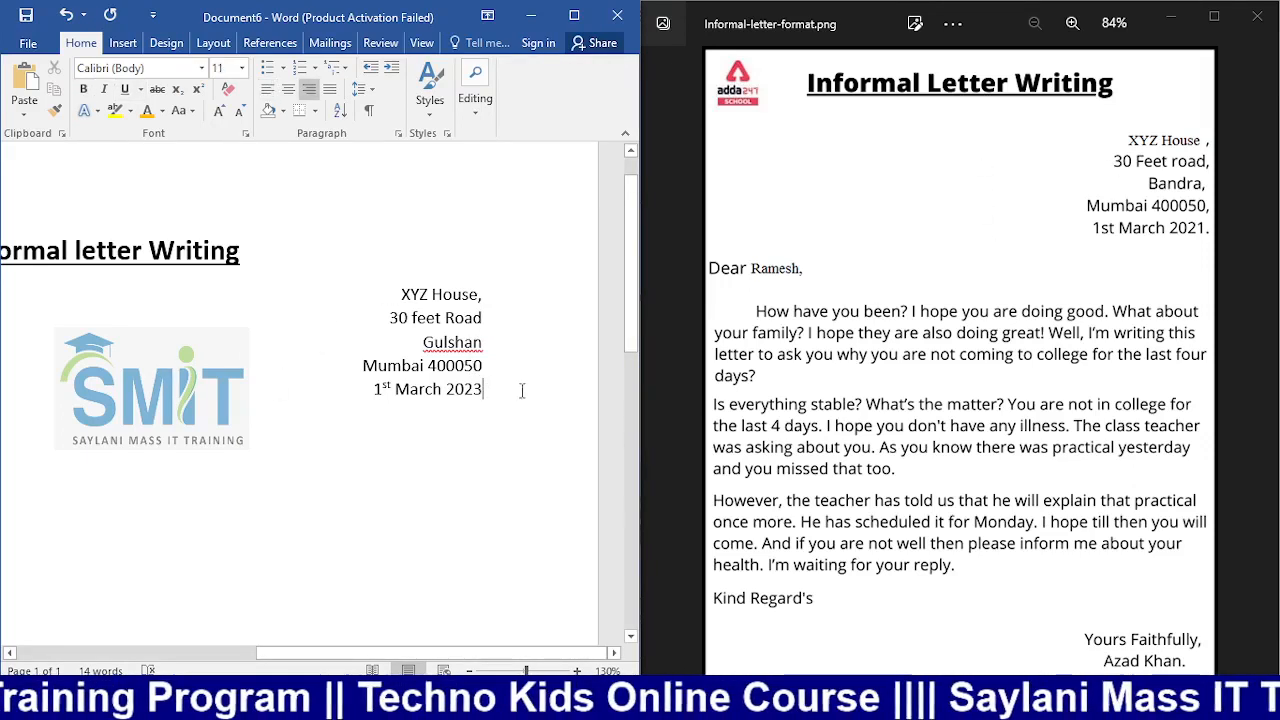
{"action": "key", "text": "Return"}
{"action": "key", "text": "Return"}
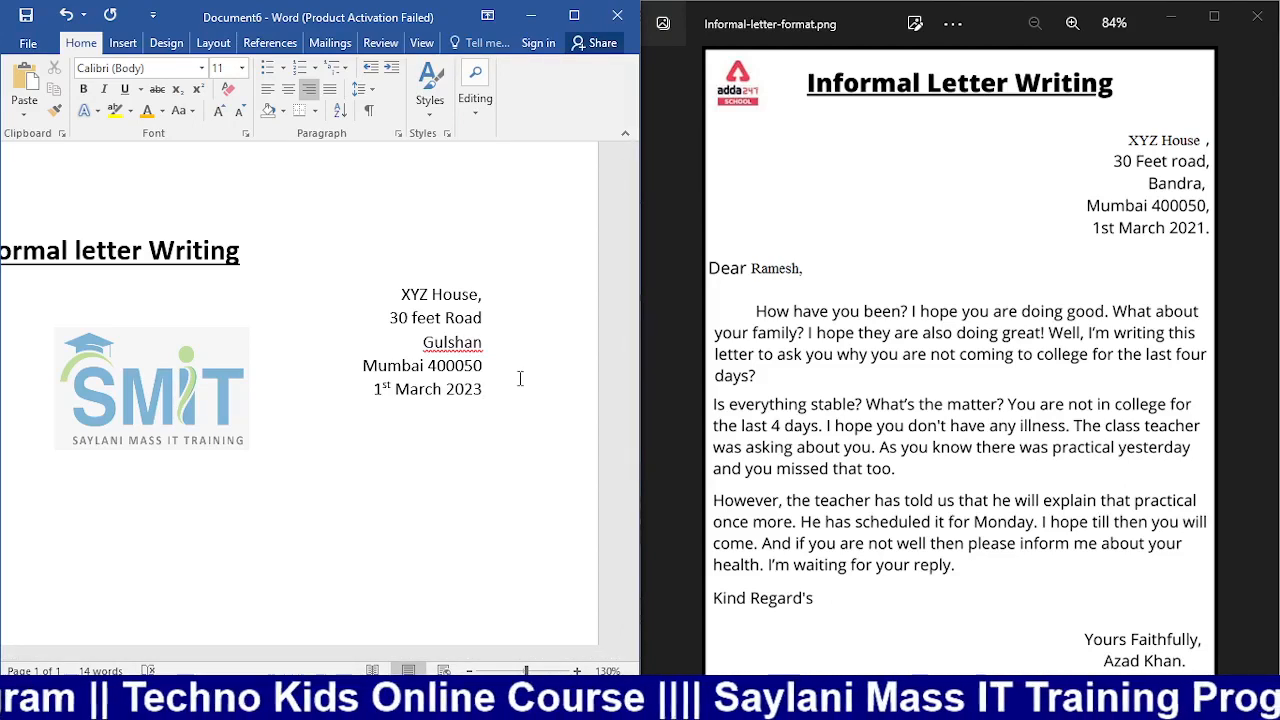
{"action": "type", "text": "X"}
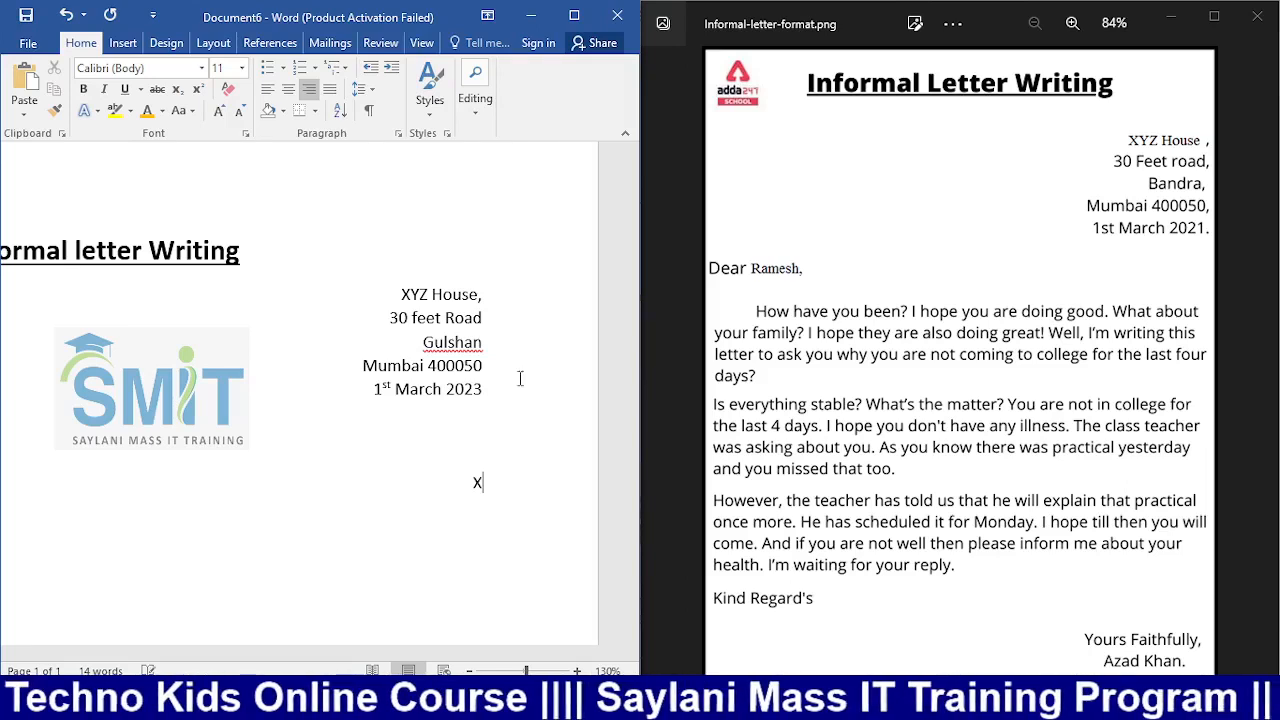
{"action": "type", "text": "yz"}
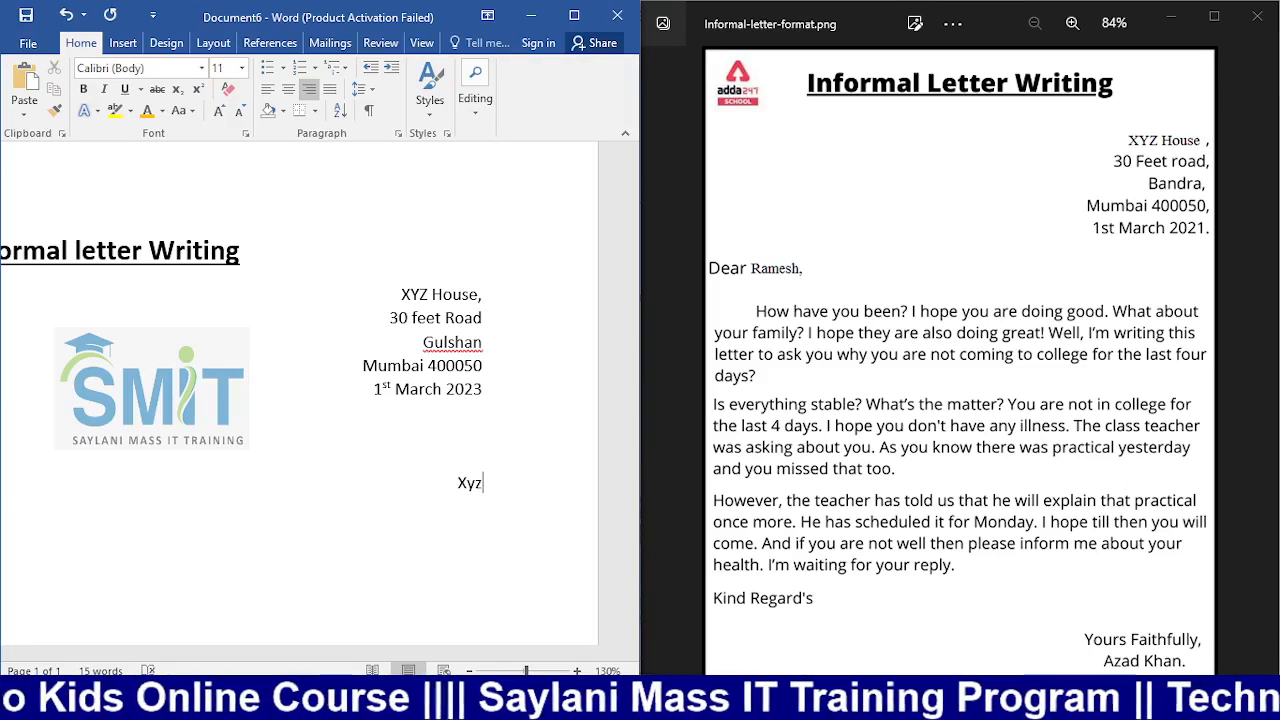
{"action": "key", "text": "BackSpace"}
{"action": "key", "text": "BackSpace"}
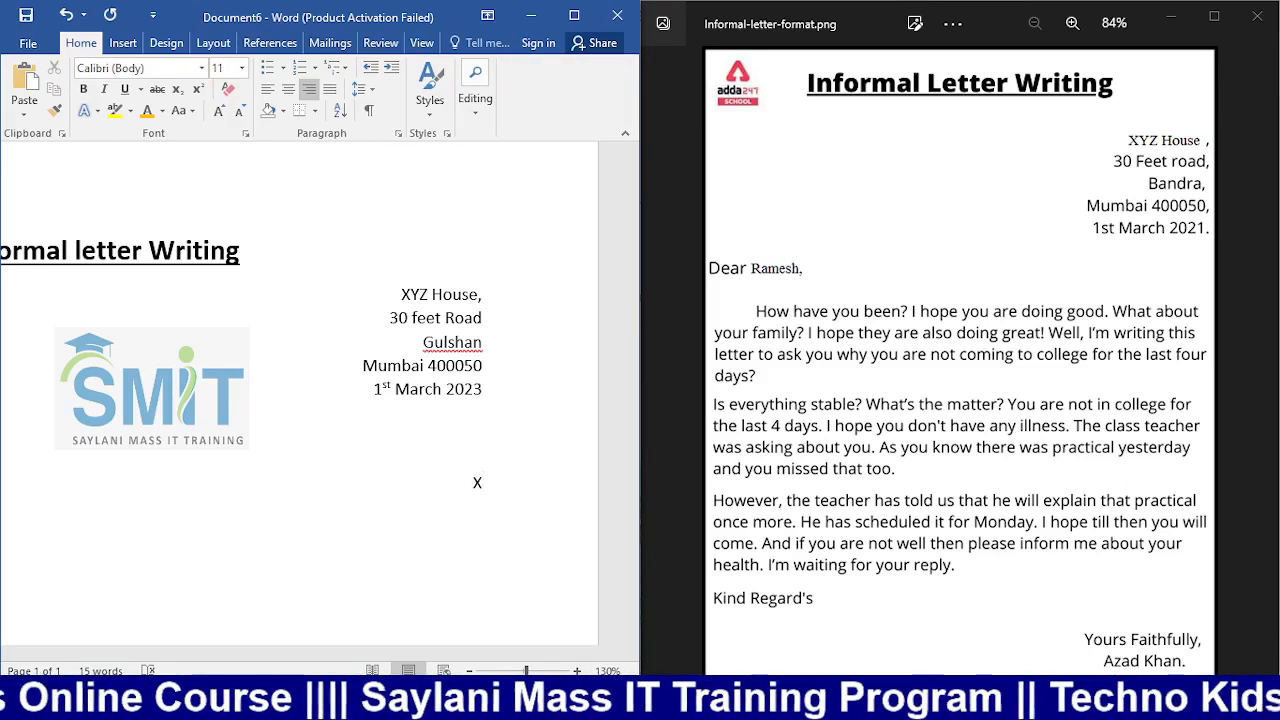
{"action": "type", "text": "YX"}
{"action": "key", "text": "BackSpace"}
{"action": "type", "text": "Z"}
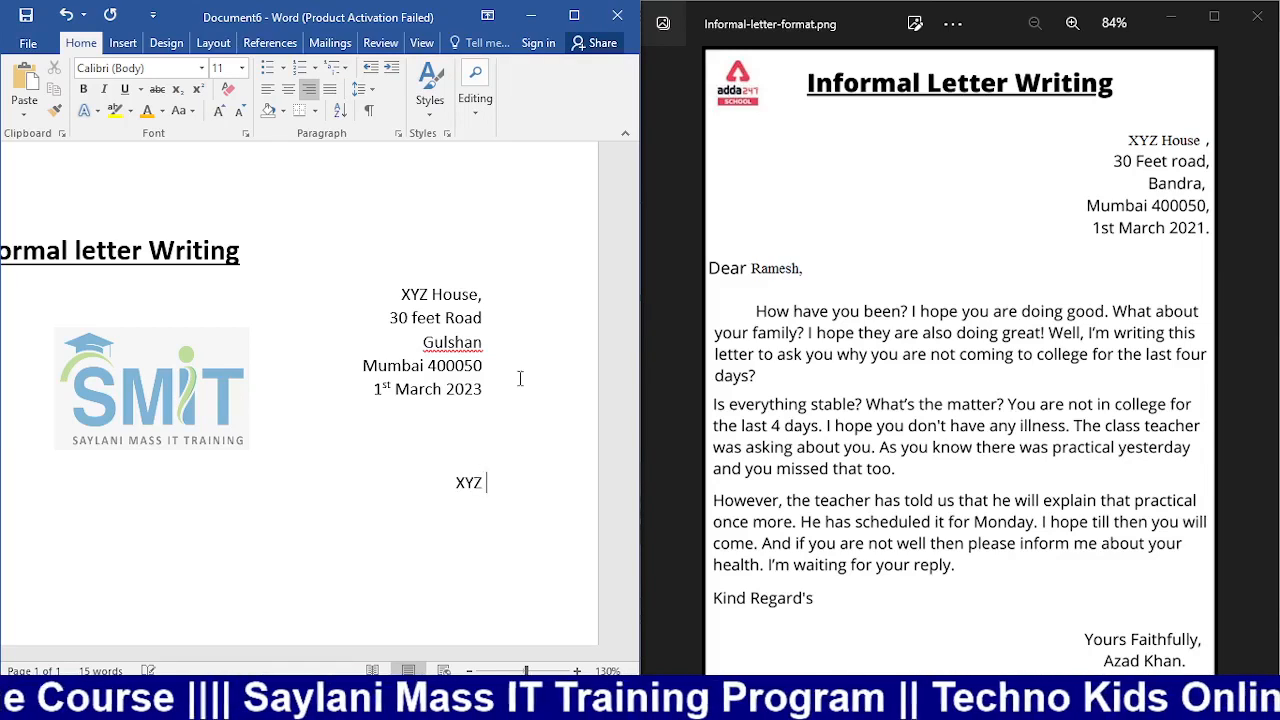
{"action": "type", "text": " Hous"}
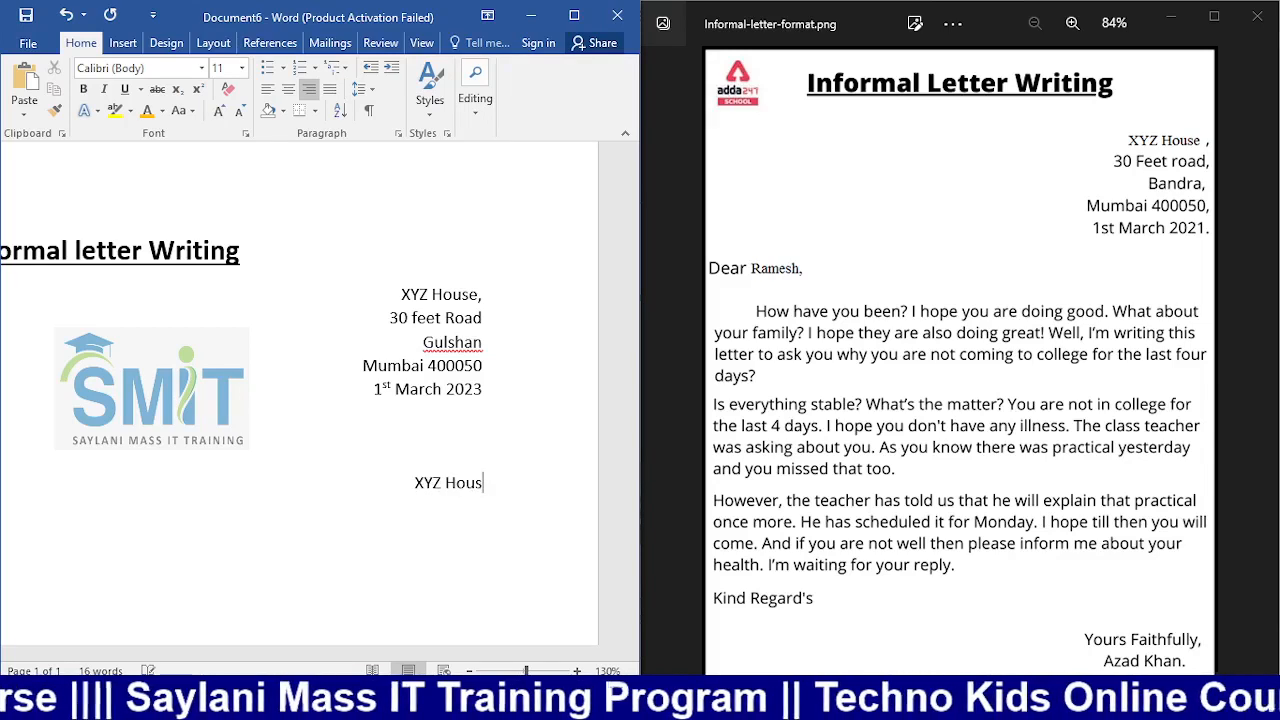
{"action": "type", "text": "e"}
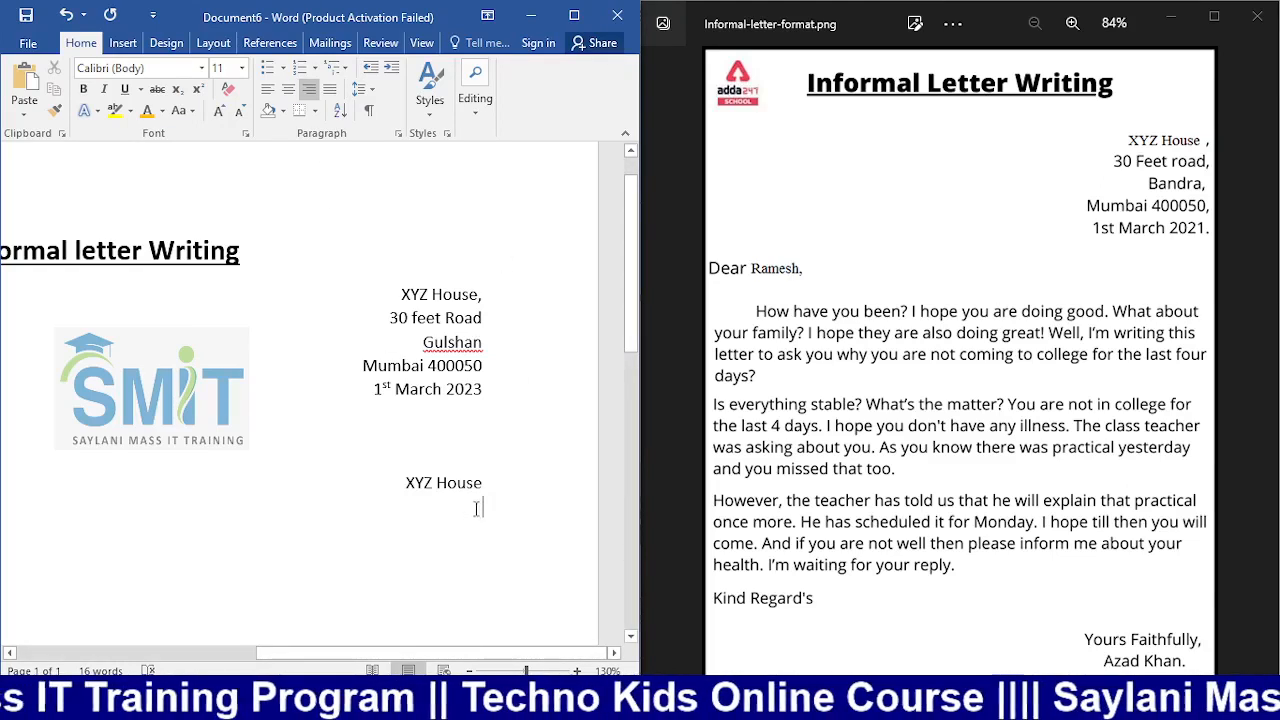
Step: Add space after the paragraph for the lower XYZ House line
{"action": "left_click", "coordinate": [372, 100]}
{"action": "left_click", "coordinate": [370, 294]}
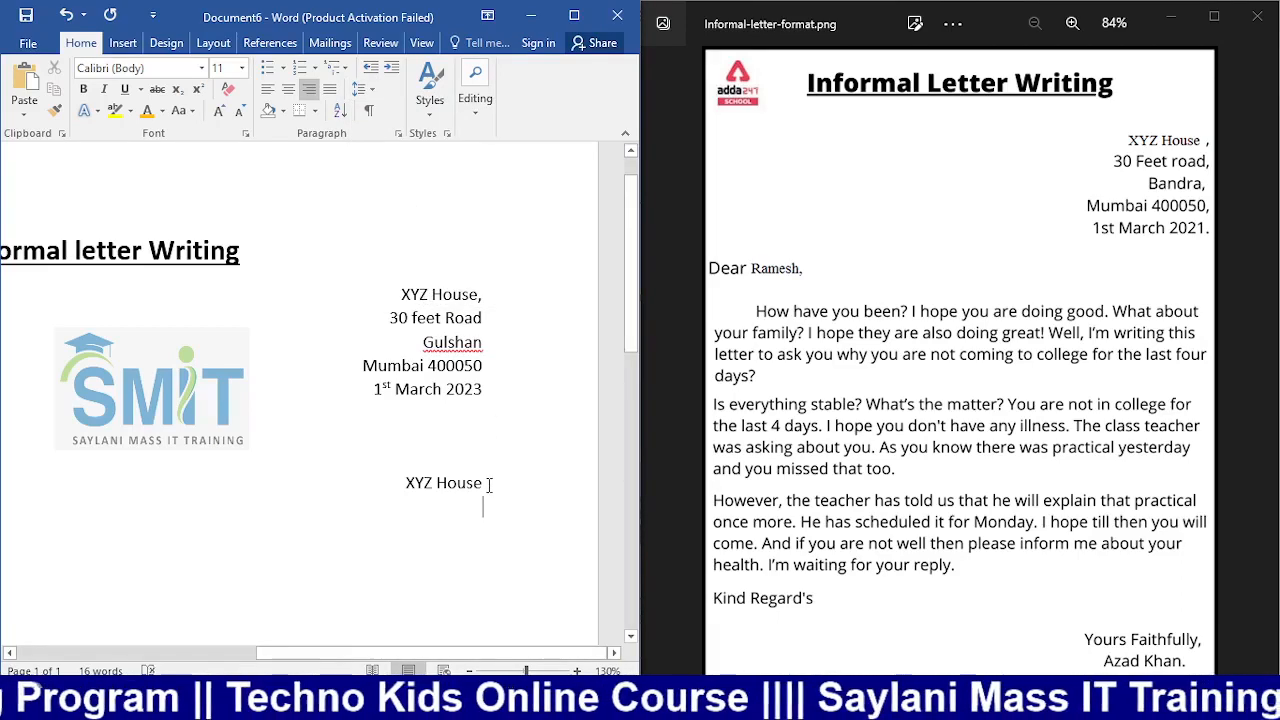
{"action": "left_click", "coordinate": [362, 89]}
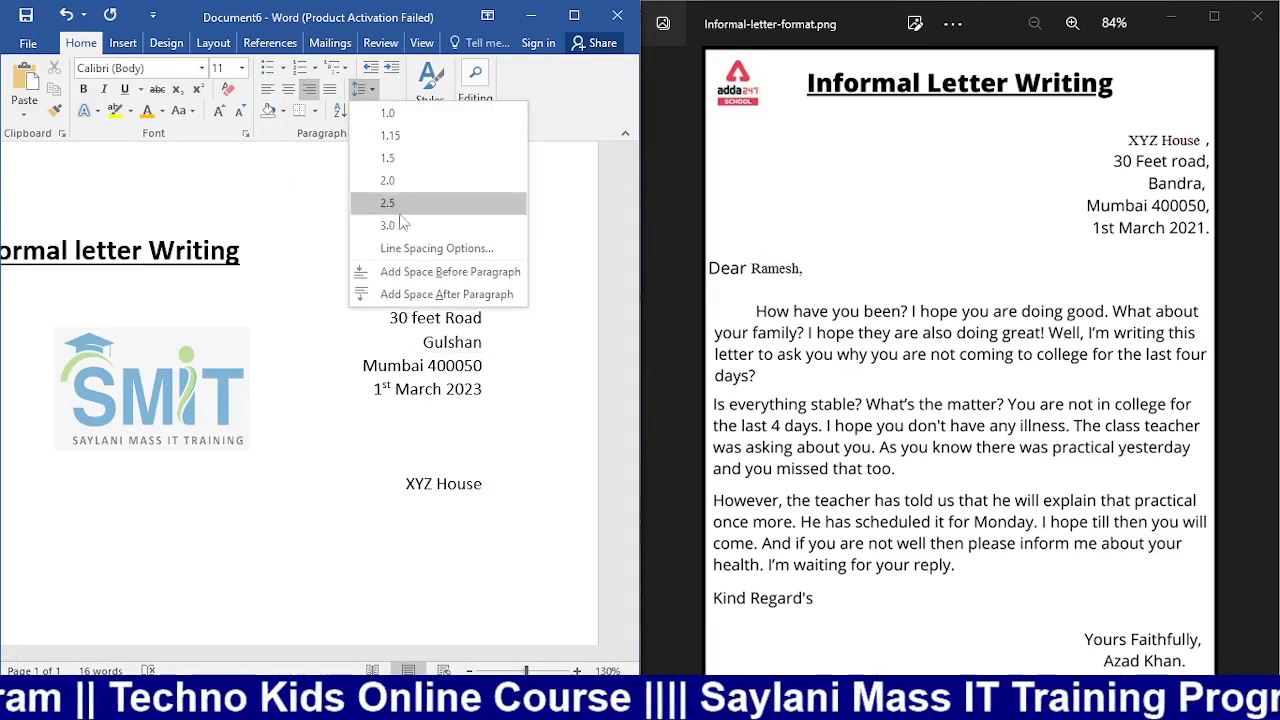
{"action": "left_click", "coordinate": [416, 294]}
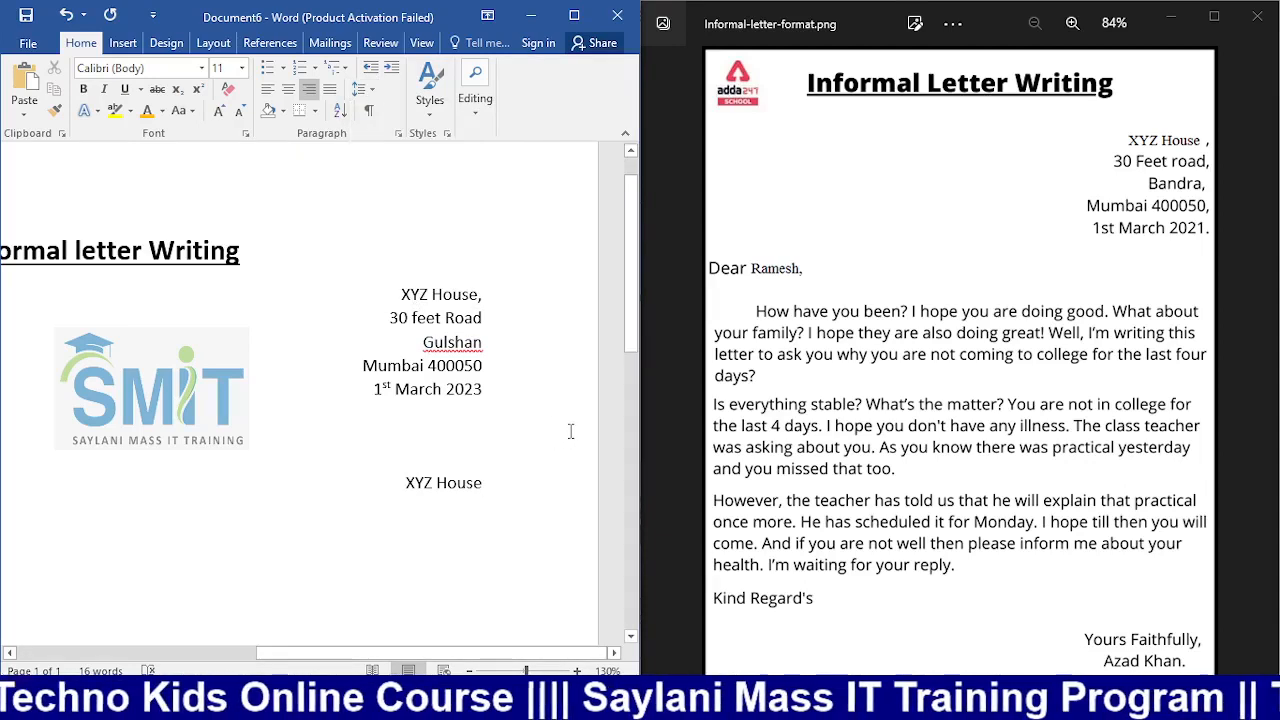
Step: Try the paragraph spacing with a test line reading jjhk below the lower XYZ House line, and delete it again
{"action": "key", "text": "Return"}
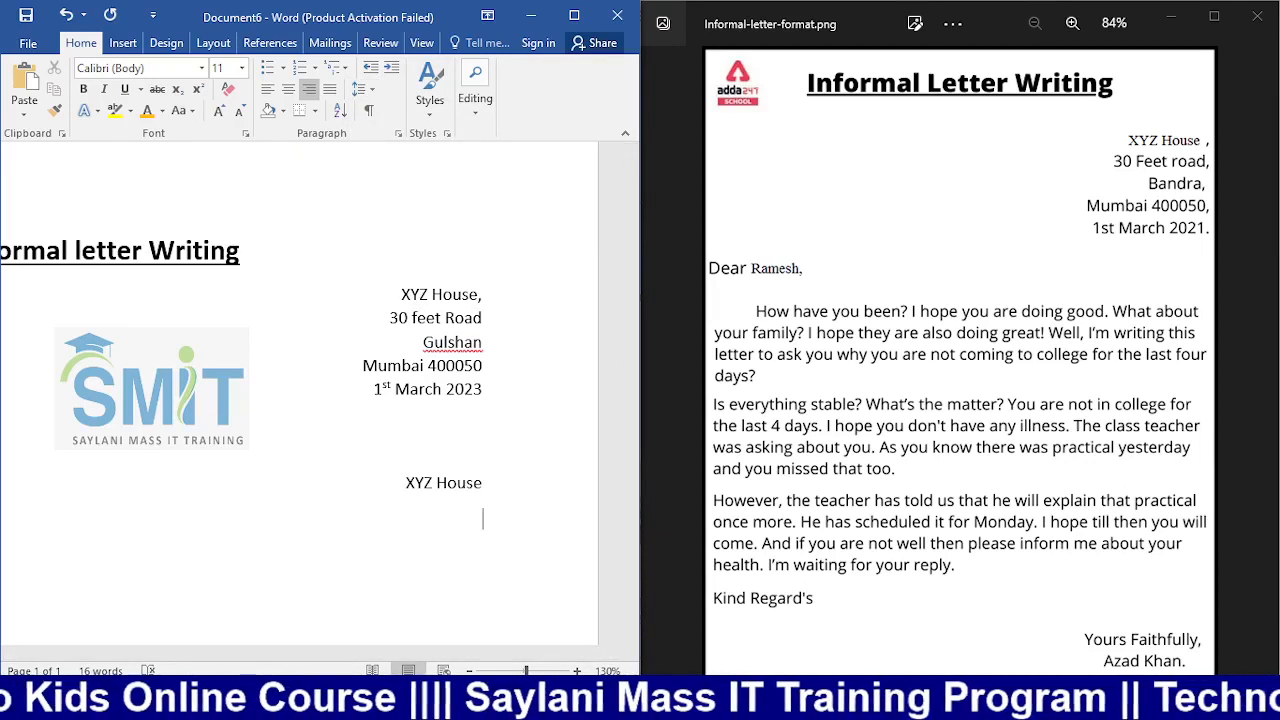
{"action": "type", "text": "jjhk"}
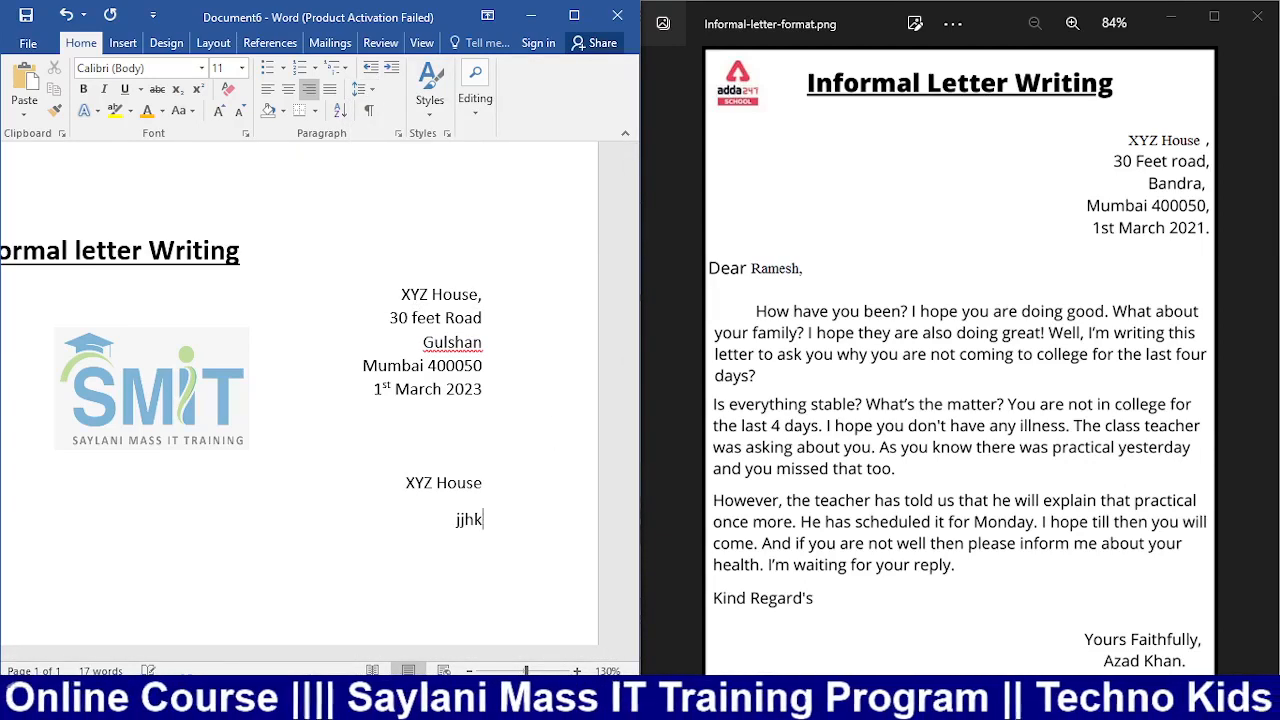
{"action": "key", "text": "Return"}
{"action": "key", "text": "BackSpace"}
{"action": "key", "text": "BackSpace"}
{"action": "key", "text": "BackSpace"}
{"action": "key", "text": "BackSpace"}
{"action": "key", "text": "BackSpace"}
{"action": "key", "text": "BackSpace"}
{"action": "key", "text": "BackSpace"}
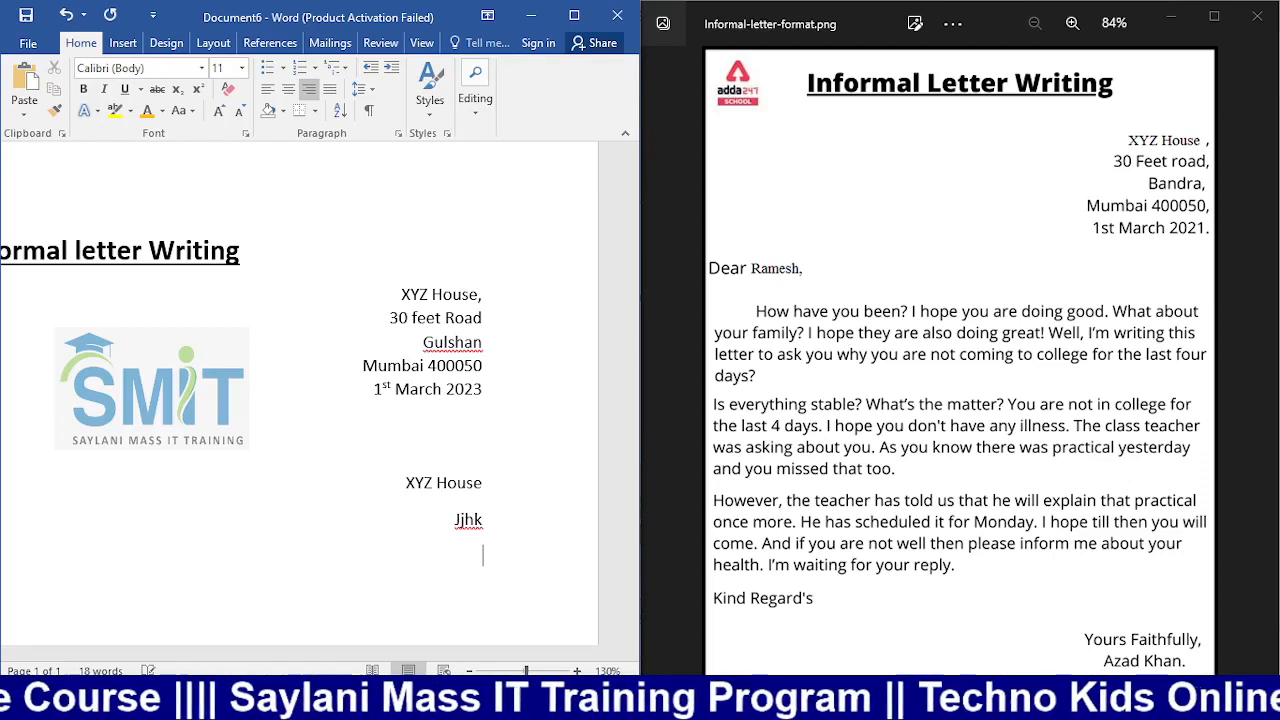
{"action": "key", "text": "BackSpace"}
{"action": "key", "text": "BackSpace"}
{"action": "key", "text": "BackSpace"}
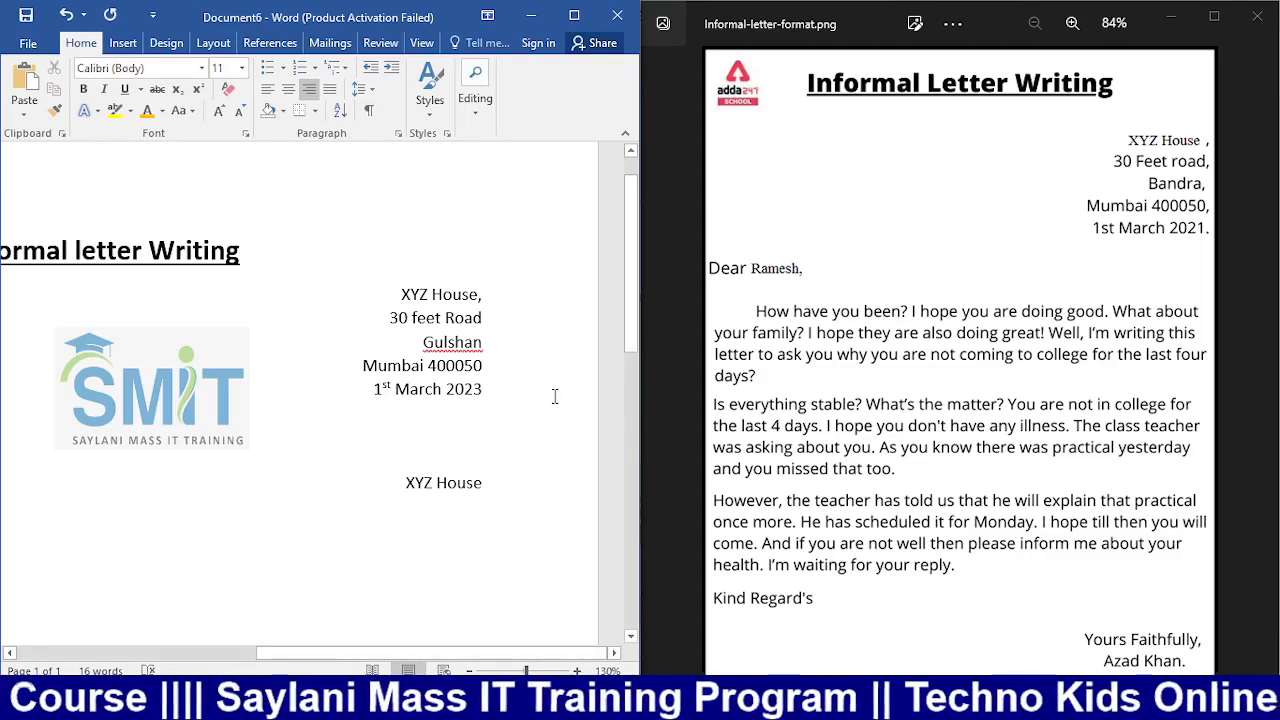
Step: Widen the document window and narrow the reference letter image beside it so the page's full text width fits
{"action": "left_click_drag", "start_coordinate": [640, 300], "coordinate": [890, 293]}
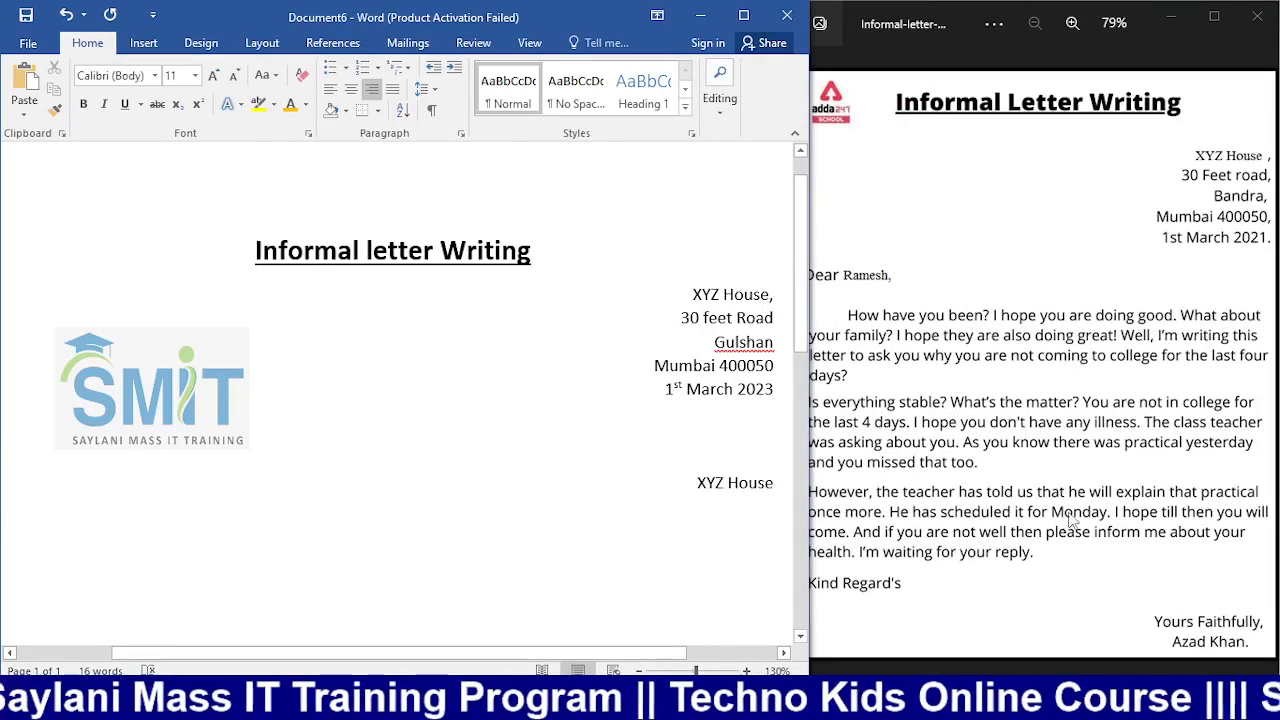
{"action": "left_click", "coordinate": [1010, 511]}
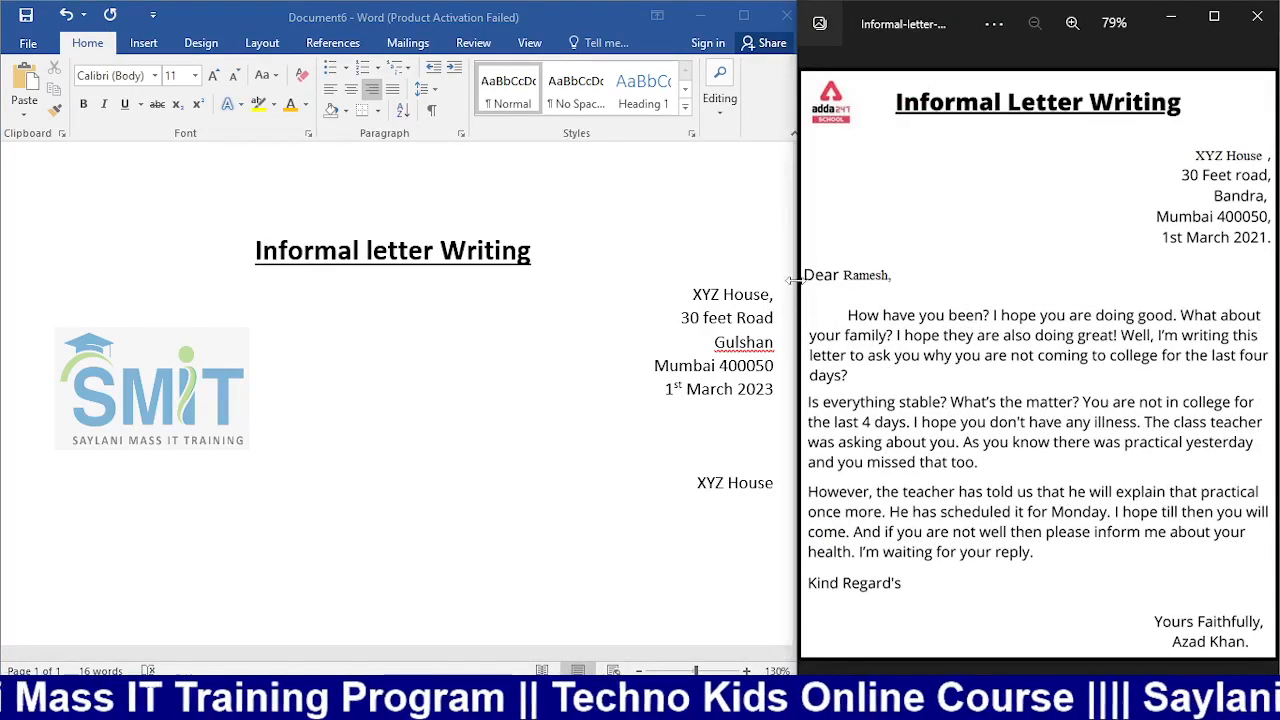
{"action": "left_click_drag", "start_coordinate": [797, 279], "coordinate": [897, 272]}
{"action": "mouse_move", "coordinate": [810, 283]}
{"action": "left_mouse_down"}
{"action": "mouse_move", "coordinate": [931, 275]}
{"action": "mouse_move", "coordinate": [810, 280]}
{"action": "left_mouse_up"}
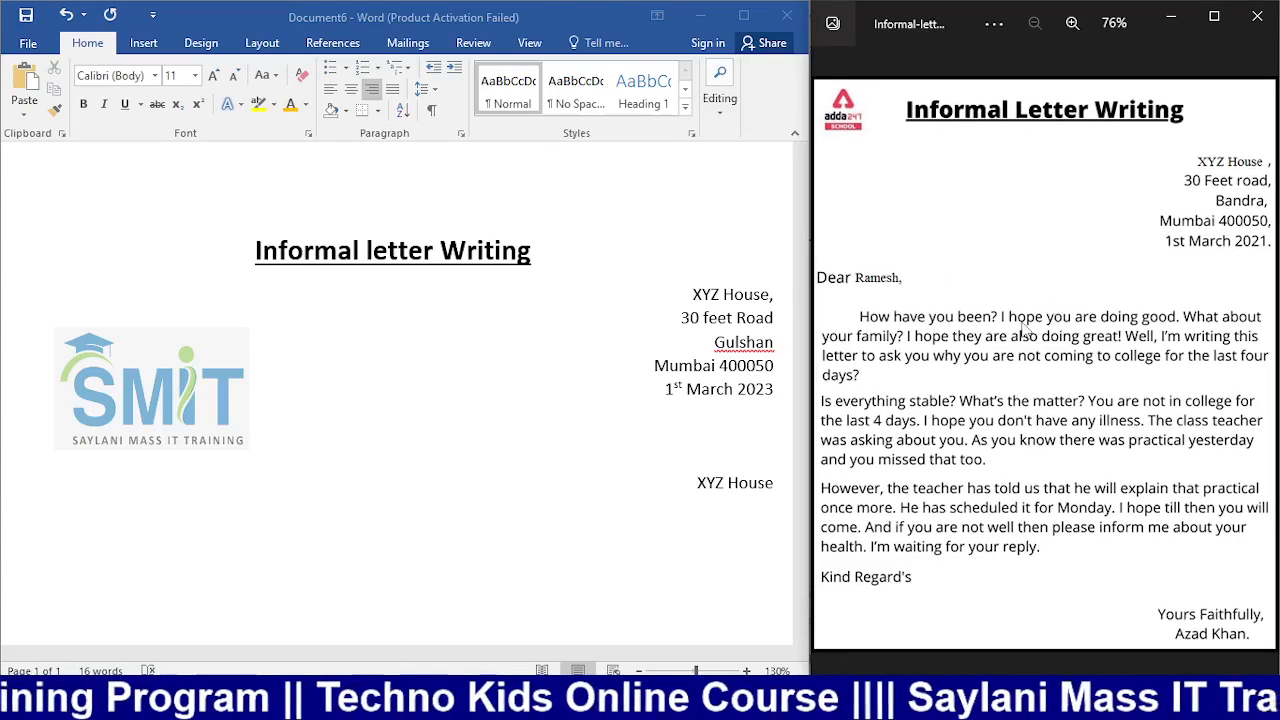
Step: Switch to OBS and change the active scene from Screen Share to Camera
{"action": "left_click", "coordinate": [610, 702]}
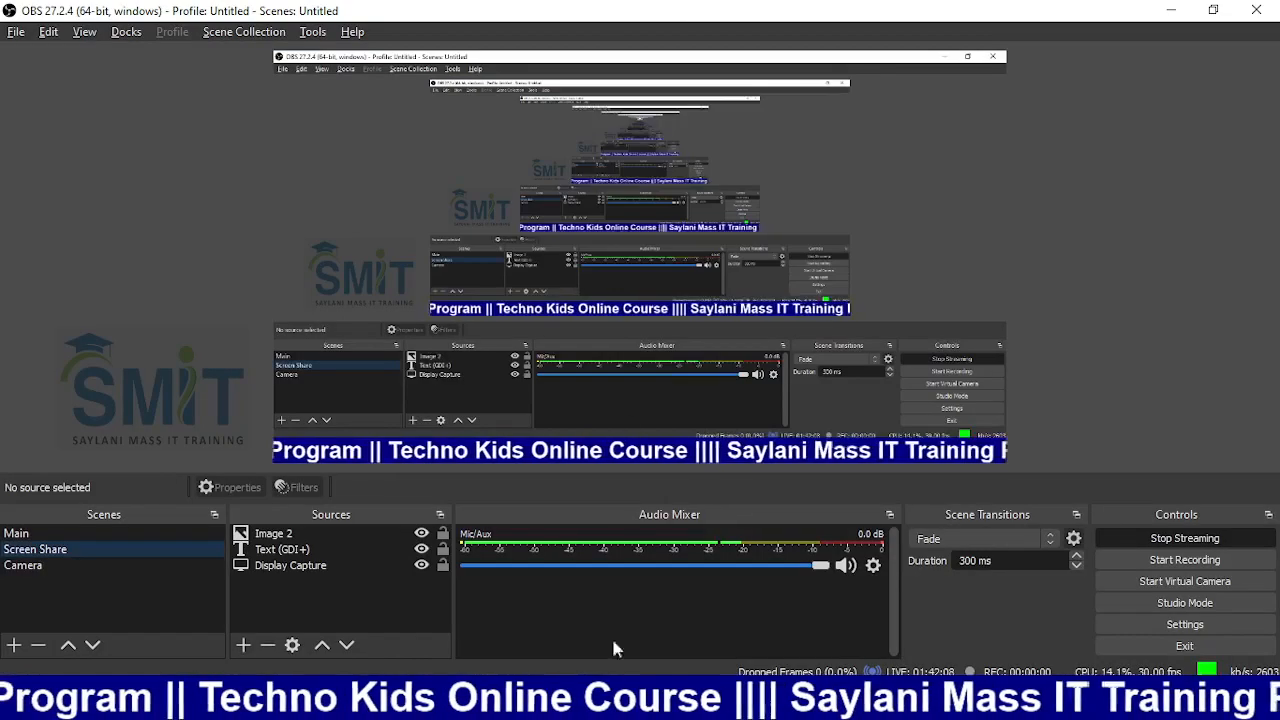
{"action": "left_click", "coordinate": [97, 562]}
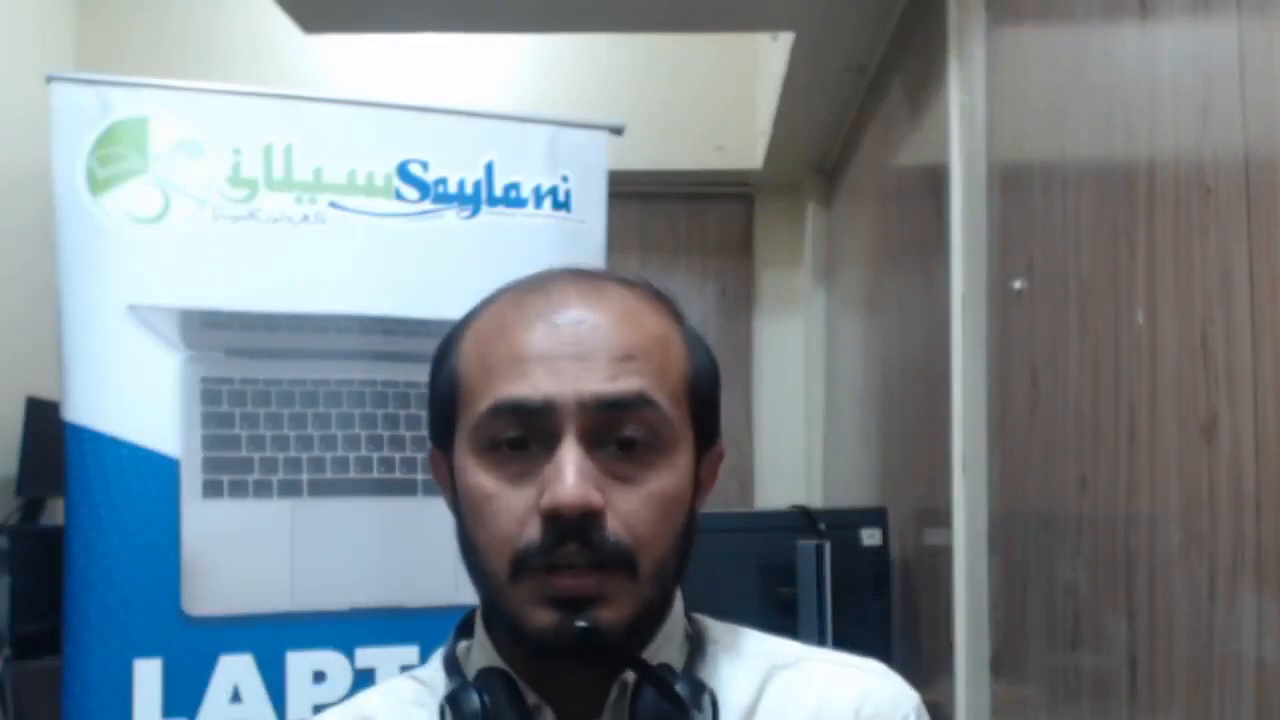
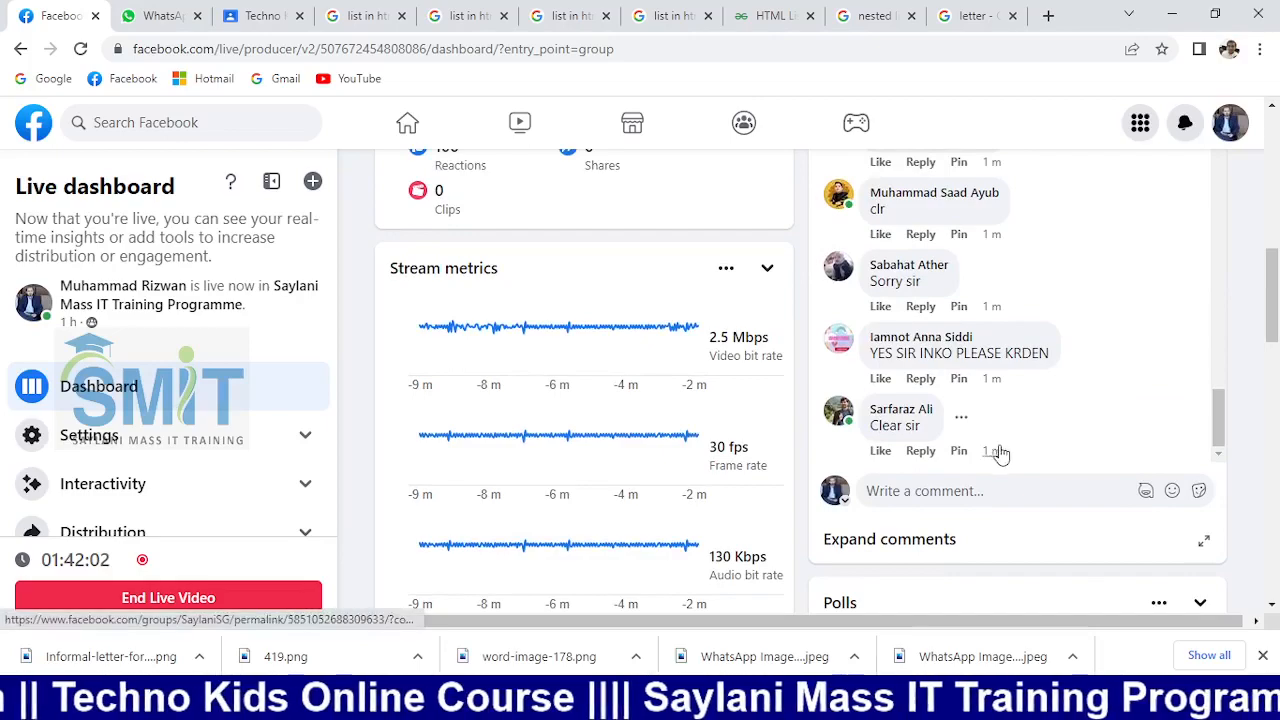
Step: Look back through the recent comments on the Facebook live dashboard for spam posts
{"action": "scroll", "coordinate": [1000, 430], "scroll_direction": "up", "scroll_amount": 5}
{"action": "scroll", "coordinate": [971, 392], "scroll_direction": "down", "scroll_amount": 8}
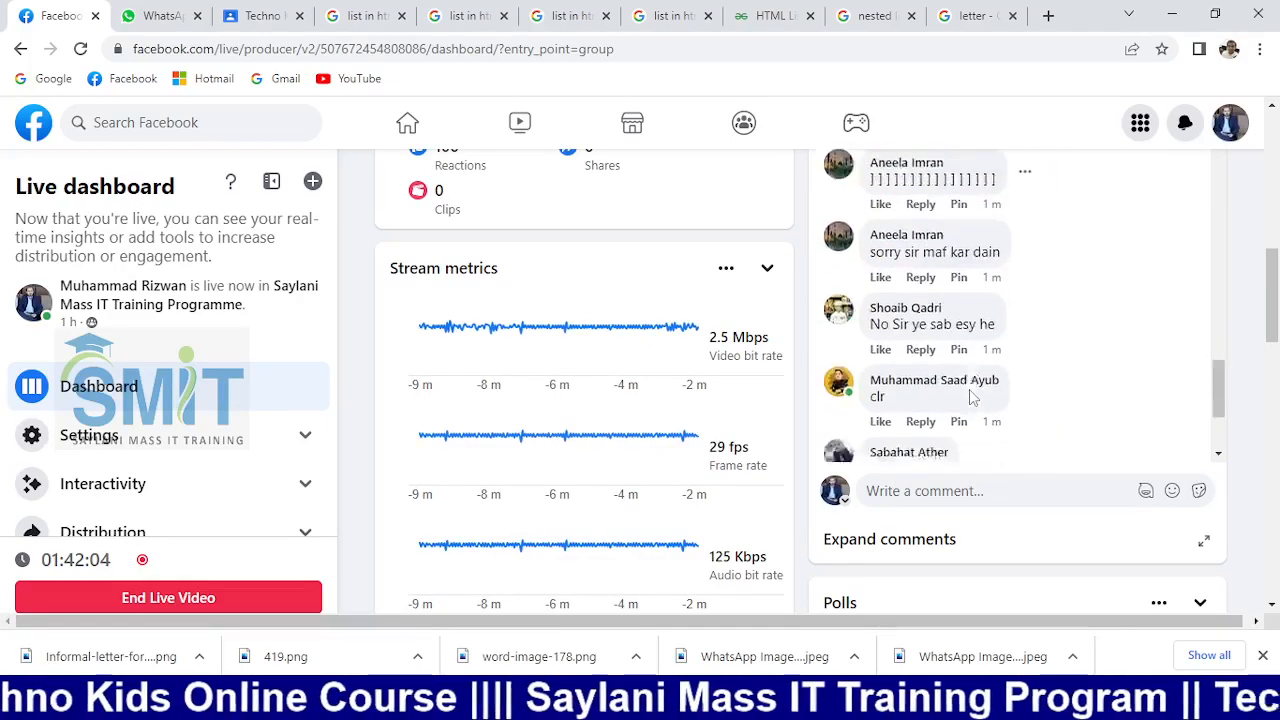
{"action": "scroll", "coordinate": [974, 378], "scroll_direction": "up", "scroll_amount": 4}
{"action": "scroll", "coordinate": [975, 378], "scroll_direction": "up", "scroll_amount": 1}
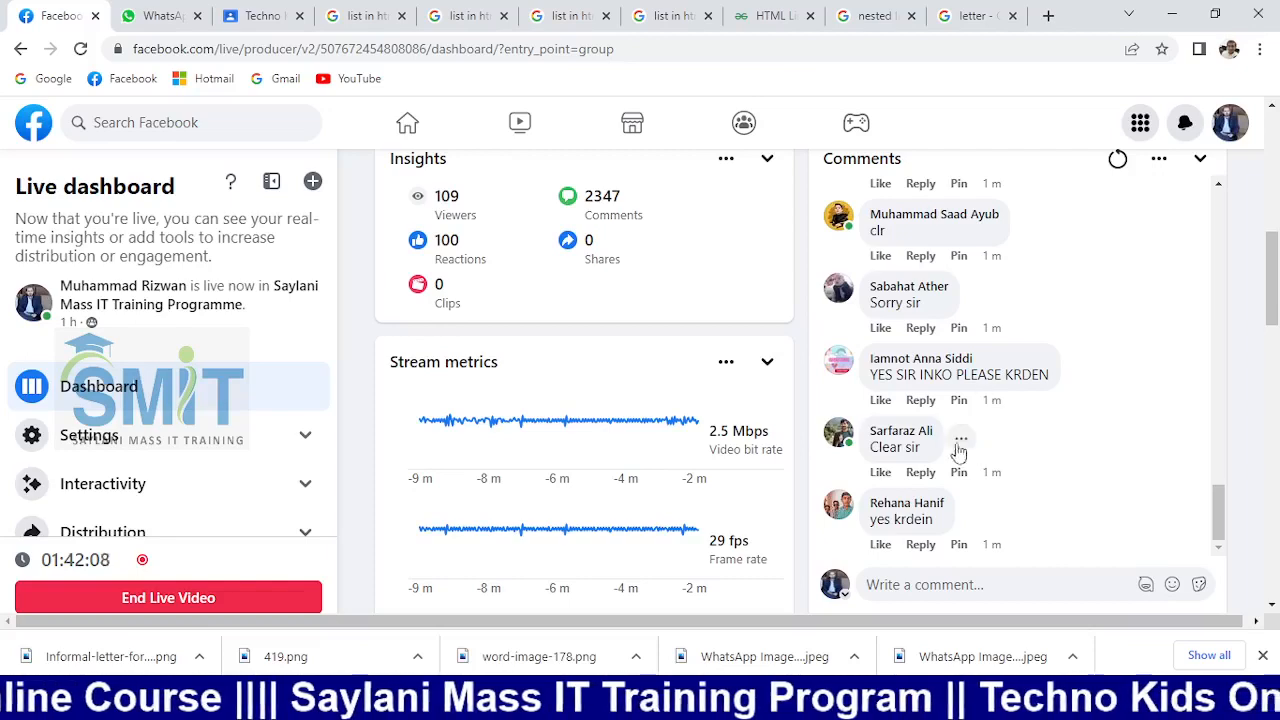
{"action": "scroll", "coordinate": [980, 450], "scroll_direction": "up", "scroll_amount": 2}
{"action": "scroll", "coordinate": [977, 452], "scroll_direction": "up", "scroll_amount": 3}
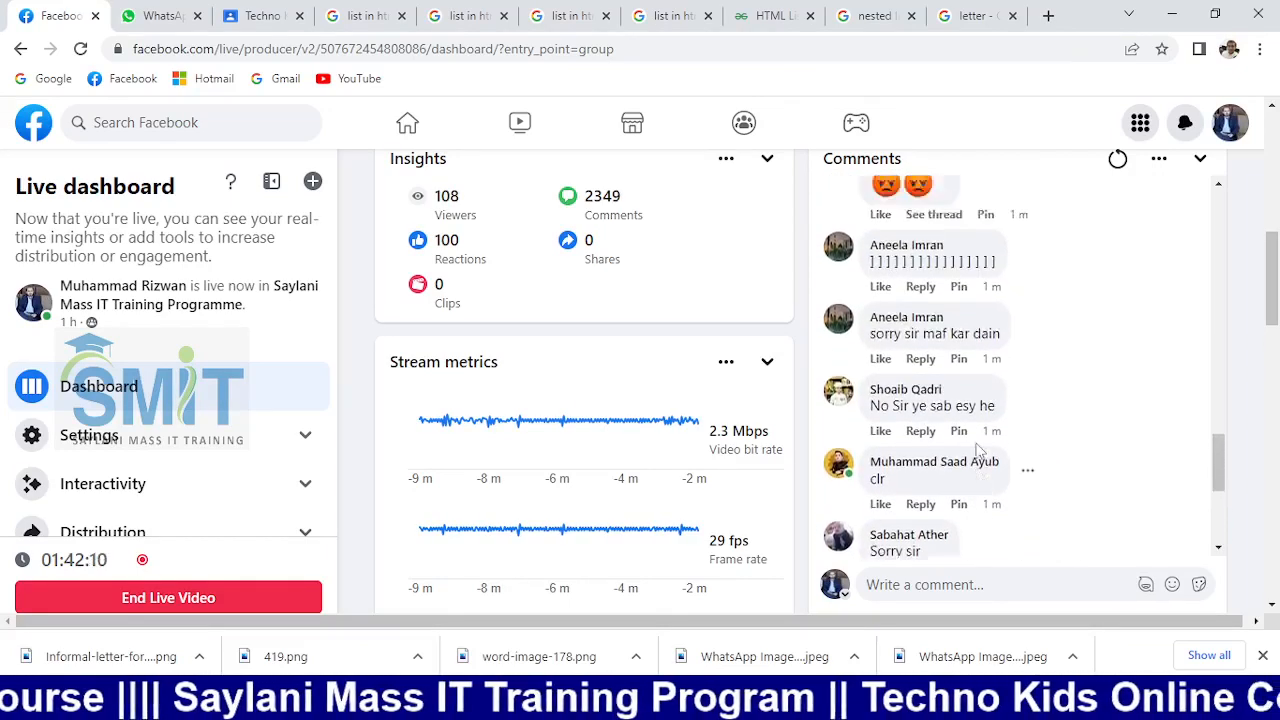
{"action": "scroll", "coordinate": [977, 452], "scroll_direction": "up", "scroll_amount": 3}
{"action": "scroll", "coordinate": [978, 450], "scroll_direction": "up", "scroll_amount": 5}
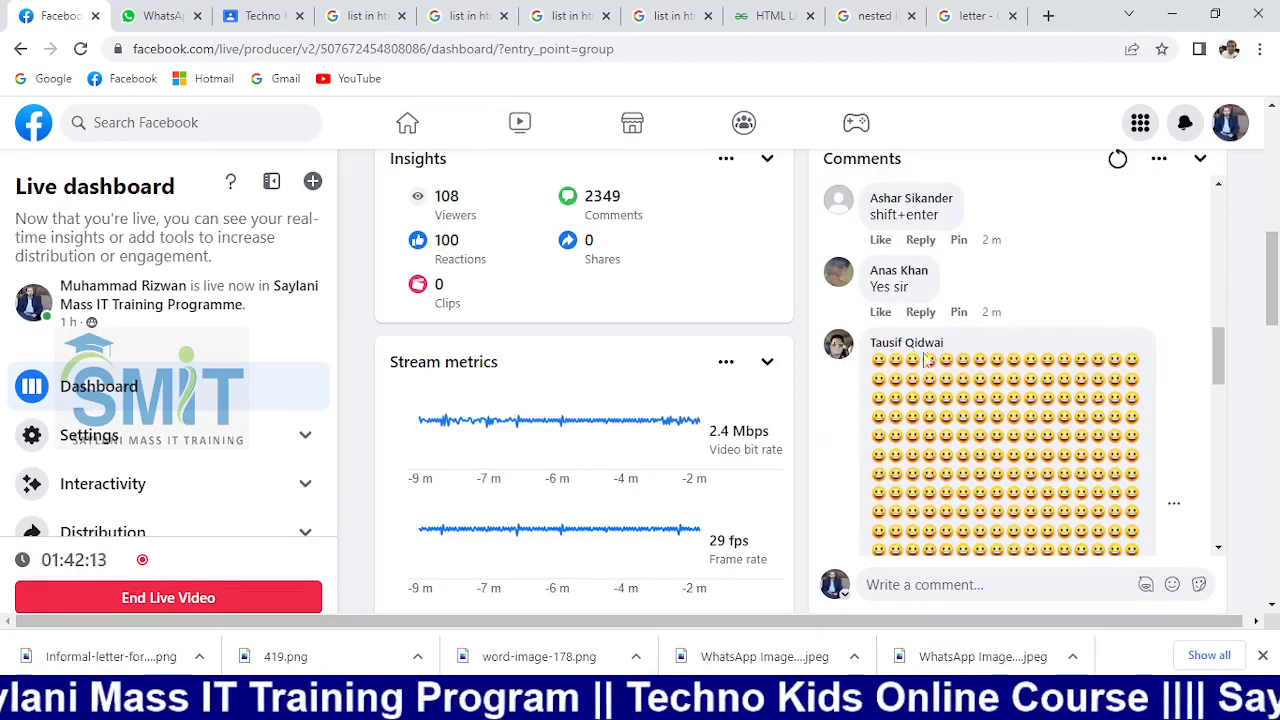
Step: Suspend the commenter who posted the large block of identical grinning emojis from the group for 28 days, without an admin note
{"action": "mouse_move", "coordinate": [920, 345]}
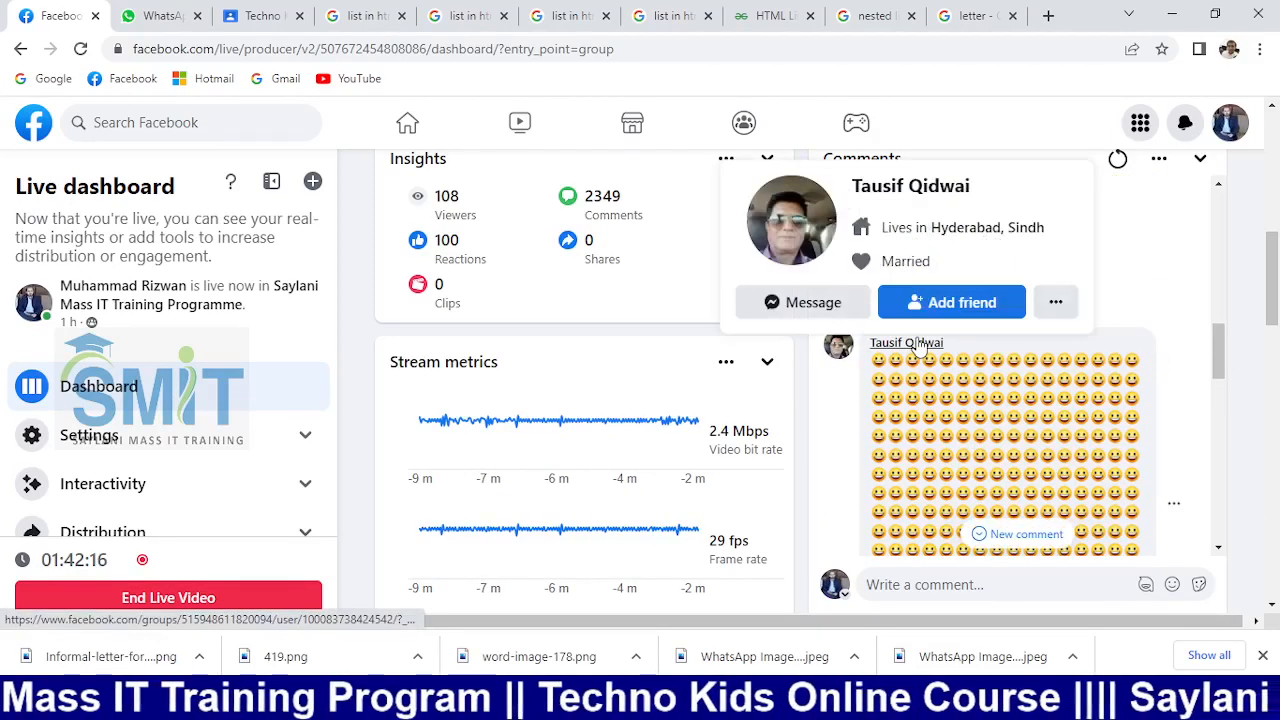
{"action": "left_click", "coordinate": [1056, 302]}
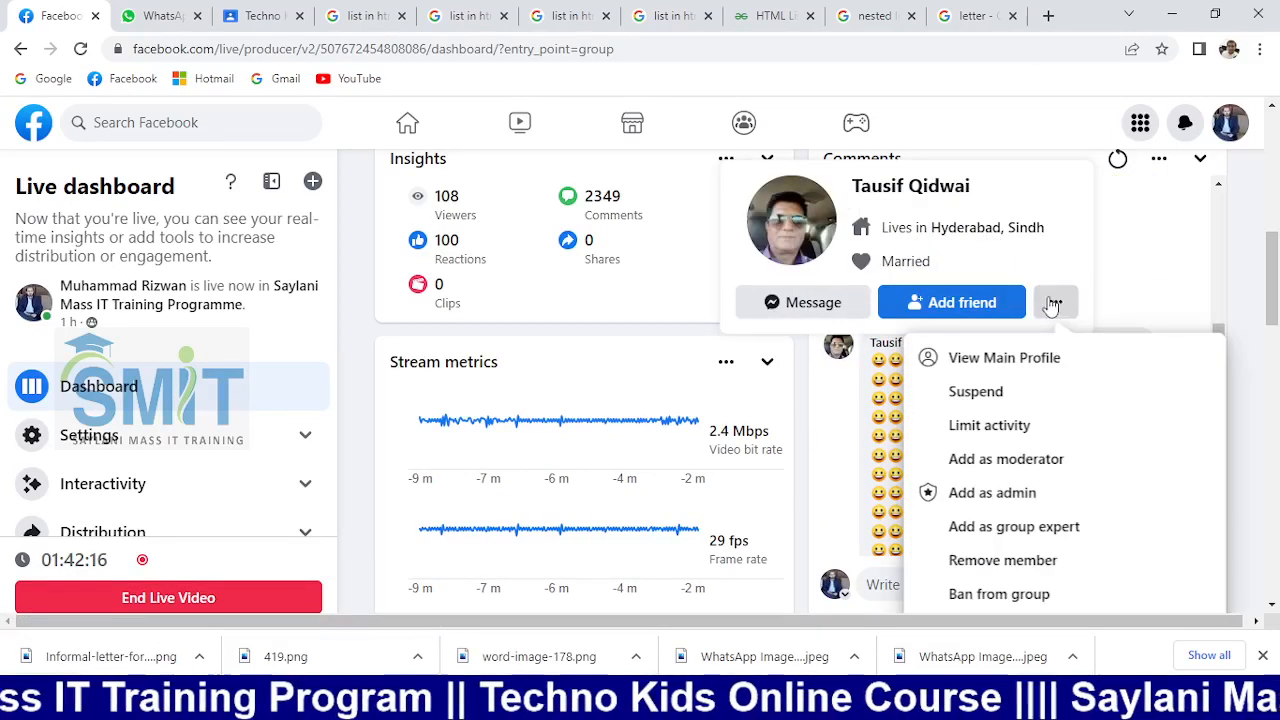
{"action": "left_click", "coordinate": [998, 402]}
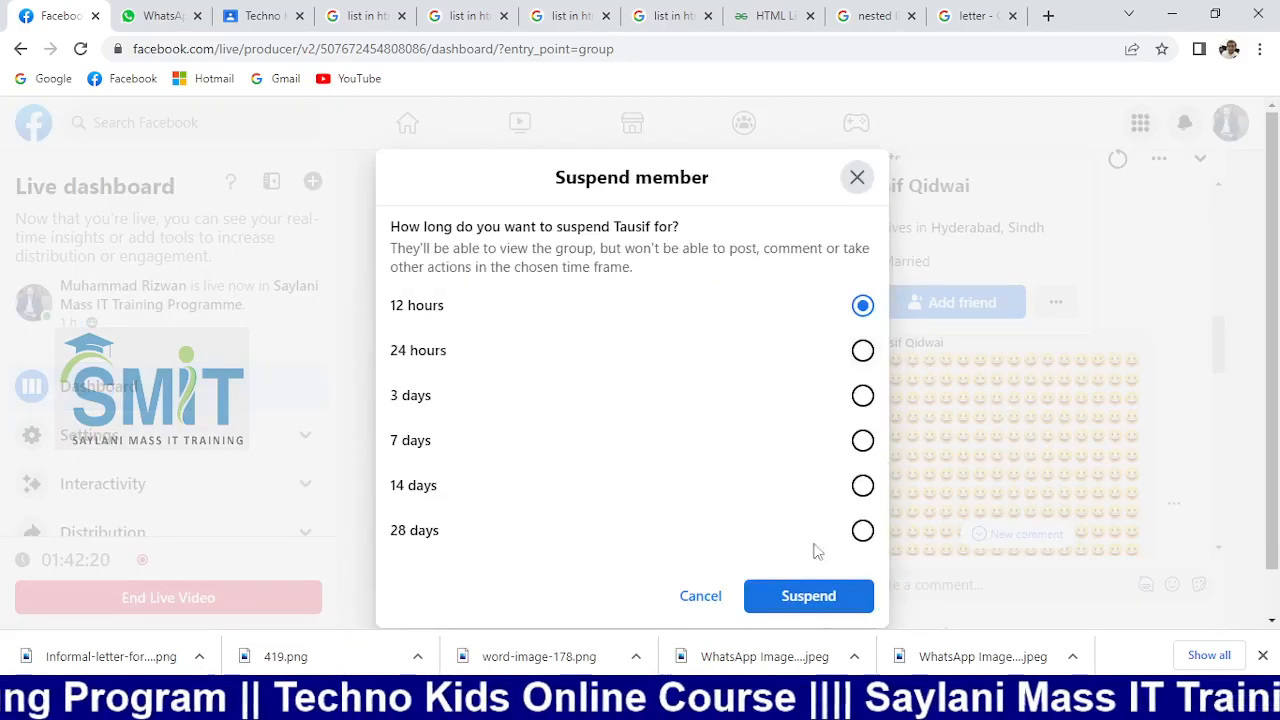
{"action": "left_click", "coordinate": [862, 531]}
{"action": "left_click", "coordinate": [837, 598]}
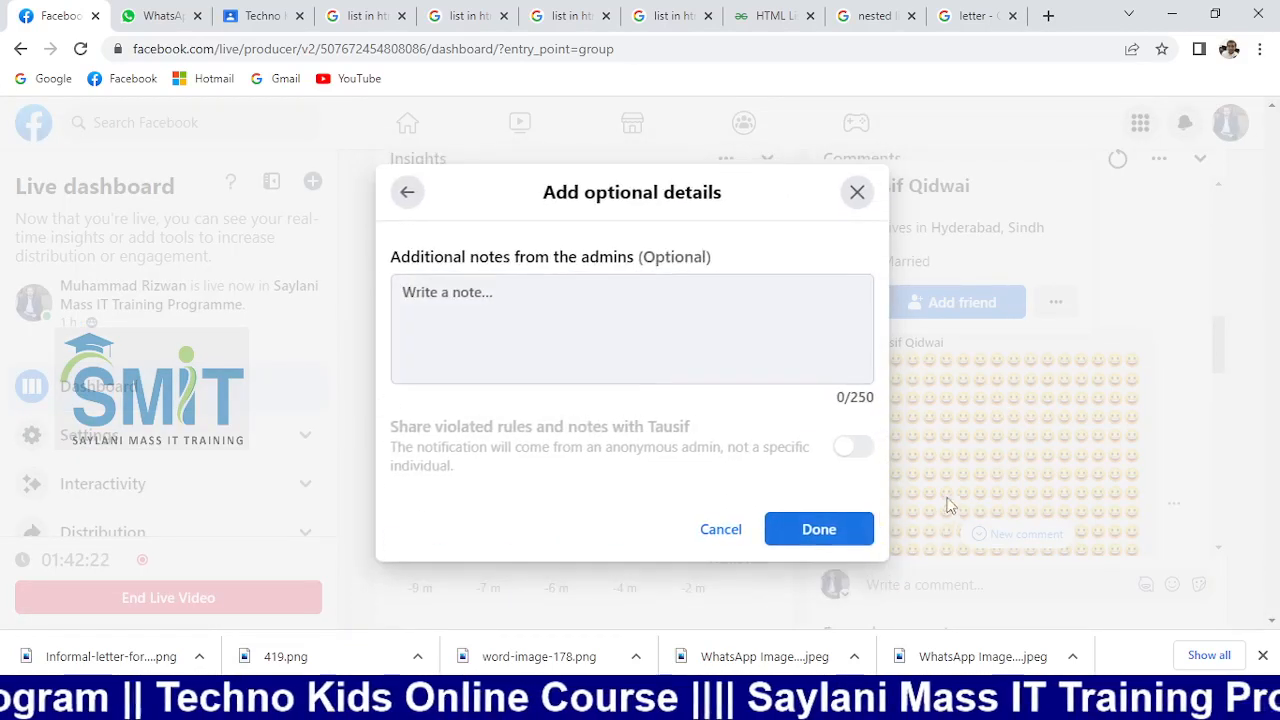
{"action": "left_click", "coordinate": [840, 540]}
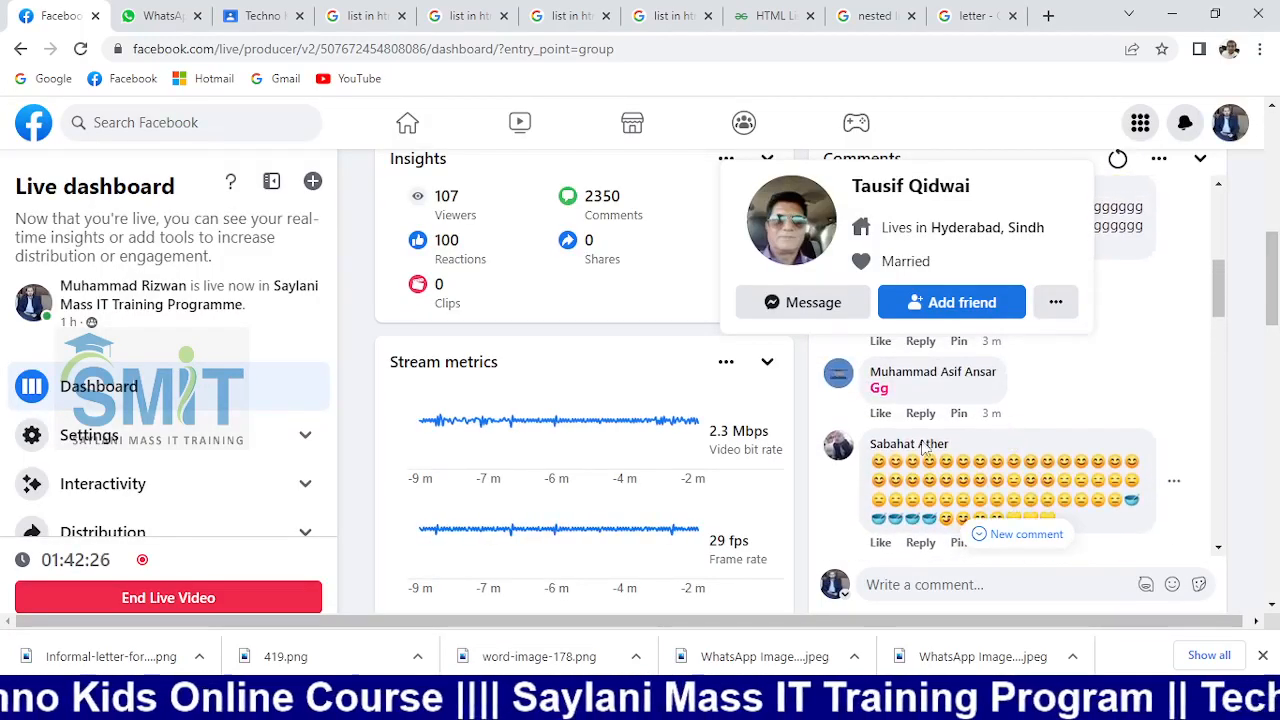
Step: Suspend the commenter who posted the block of mixed smiley and bowl emojis for 28 days, leaving the admin note empty
{"action": "mouse_move", "coordinate": [937, 449]}
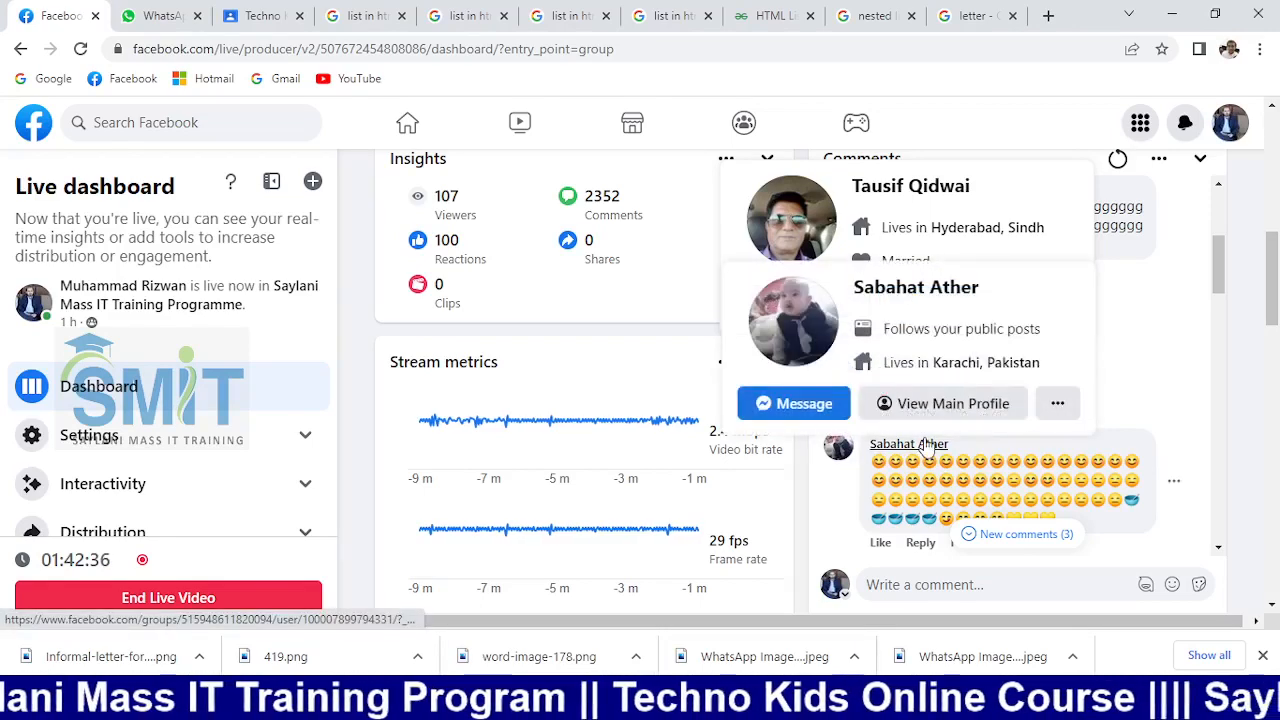
{"action": "left_click", "coordinate": [1057, 403]}
{"action": "left_click", "coordinate": [977, 460]}
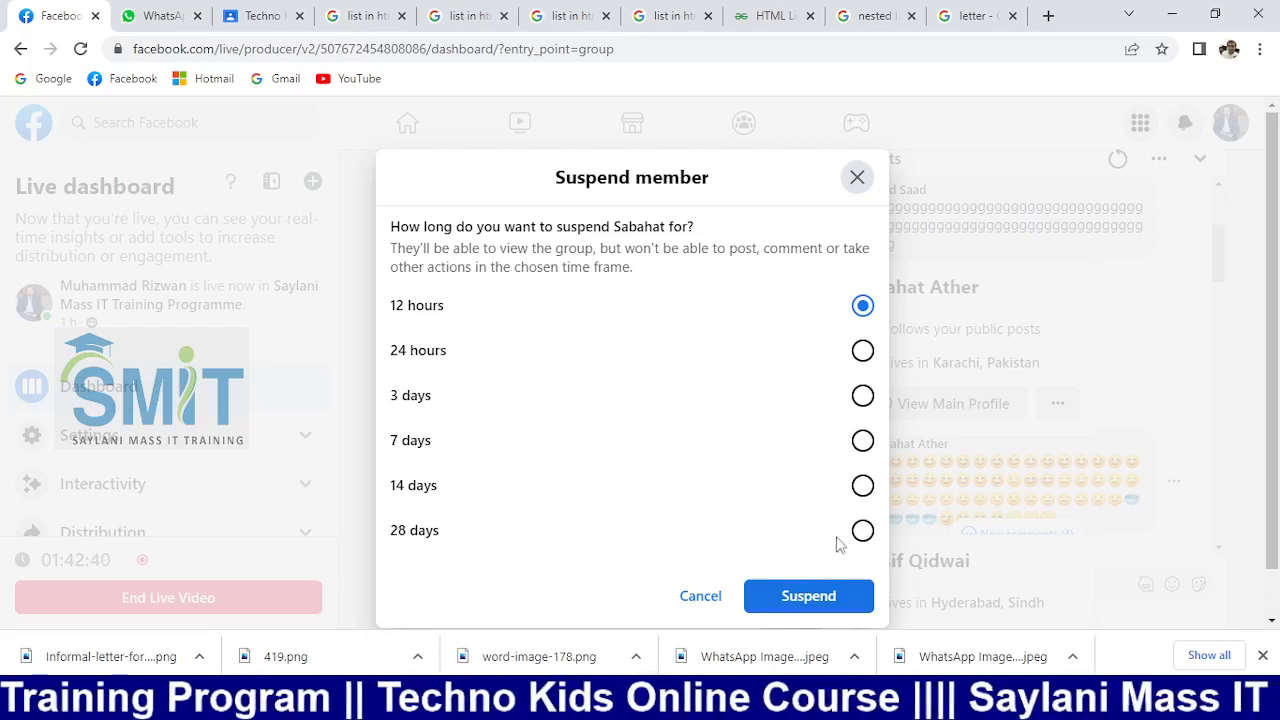
{"action": "left_click", "coordinate": [862, 530]}
{"action": "left_click", "coordinate": [808, 596]}
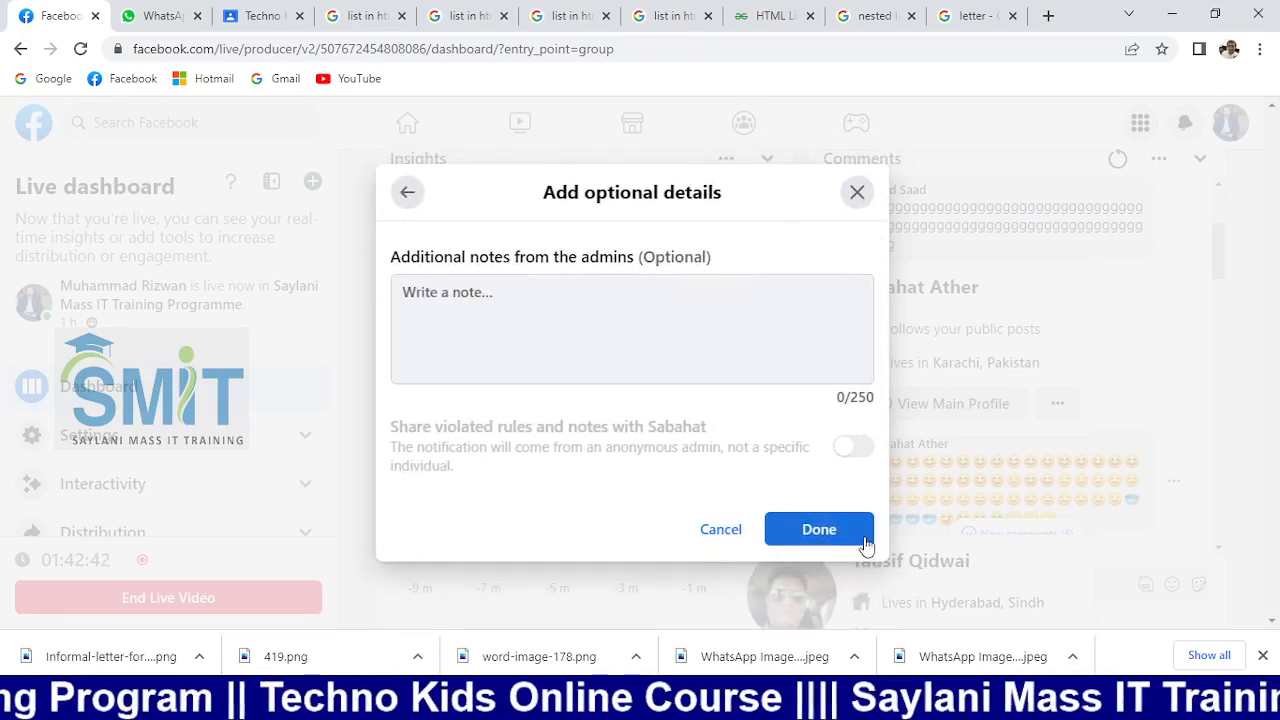
{"action": "left_click", "coordinate": [818, 530]}
Step: Check the live comments from the older spam posts down to the newest replies
{"action": "scroll", "coordinate": [1087, 432], "scroll_direction": "up", "scroll_amount": 2}
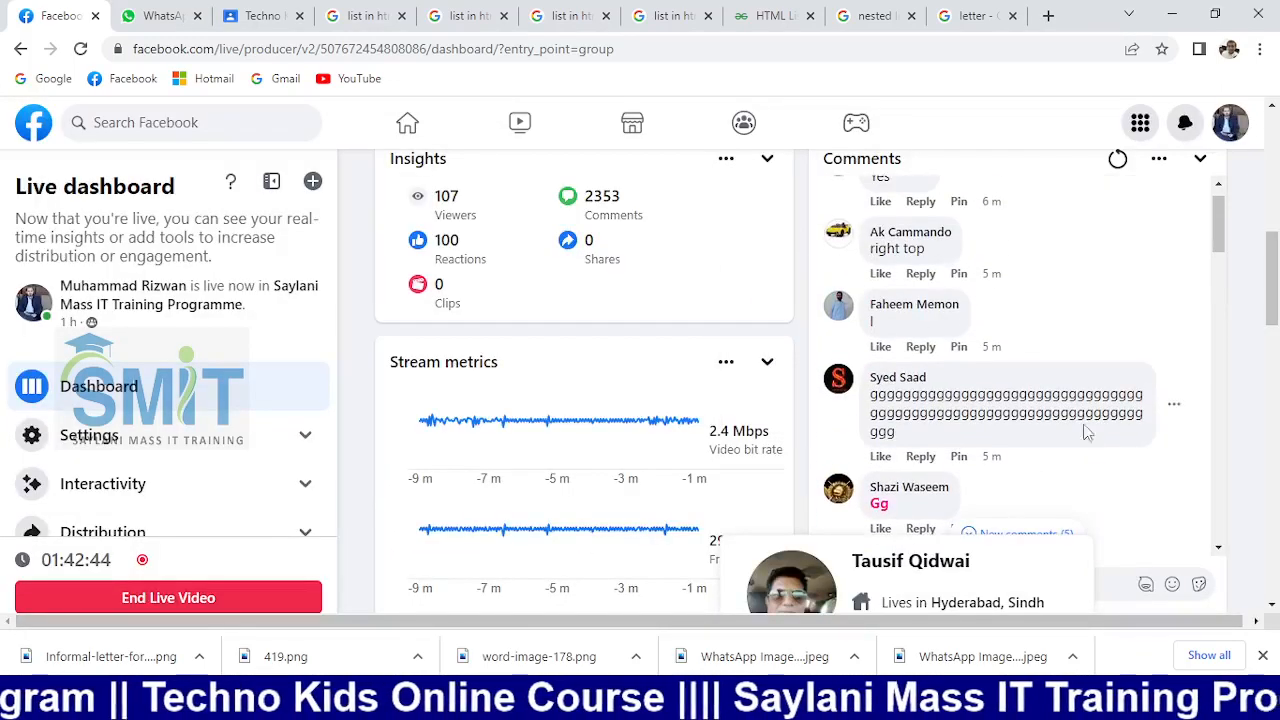
{"action": "scroll", "coordinate": [1015, 432], "scroll_direction": "up", "scroll_amount": 1}
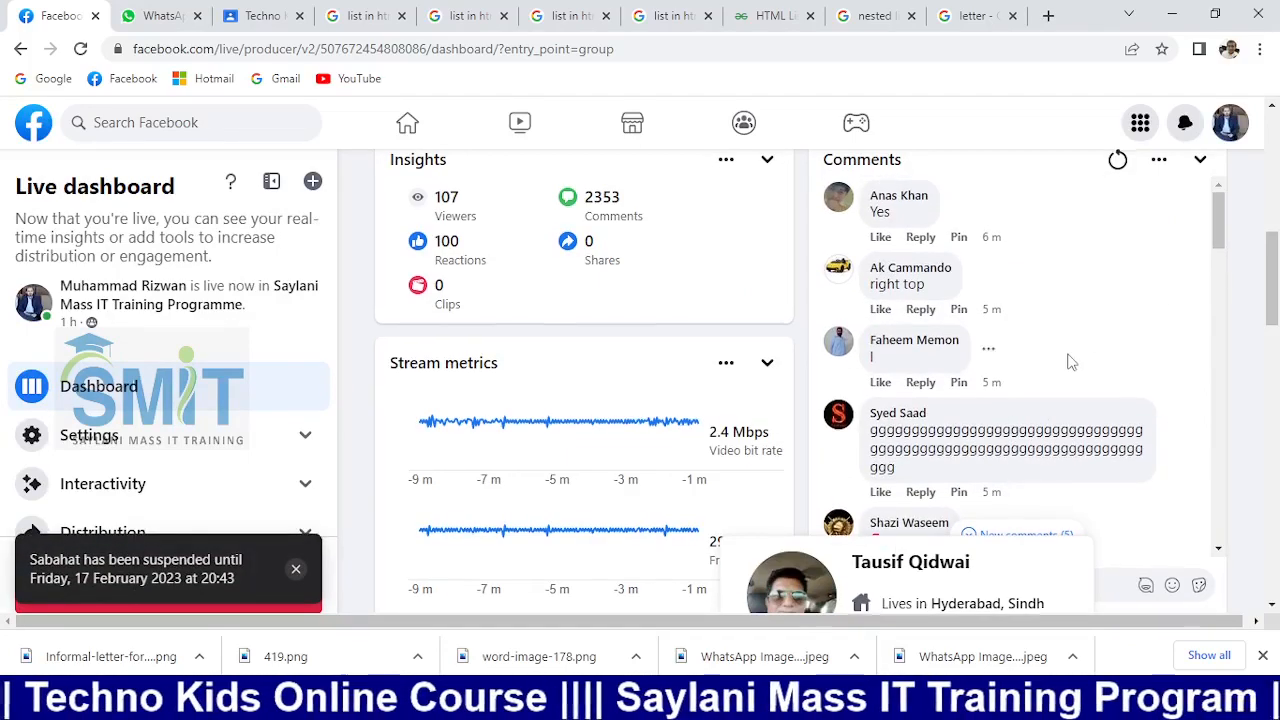
{"action": "scroll", "coordinate": [1071, 361], "scroll_direction": "up", "scroll_amount": 3}
{"action": "scroll", "coordinate": [1068, 362], "scroll_direction": "down", "scroll_amount": 7}
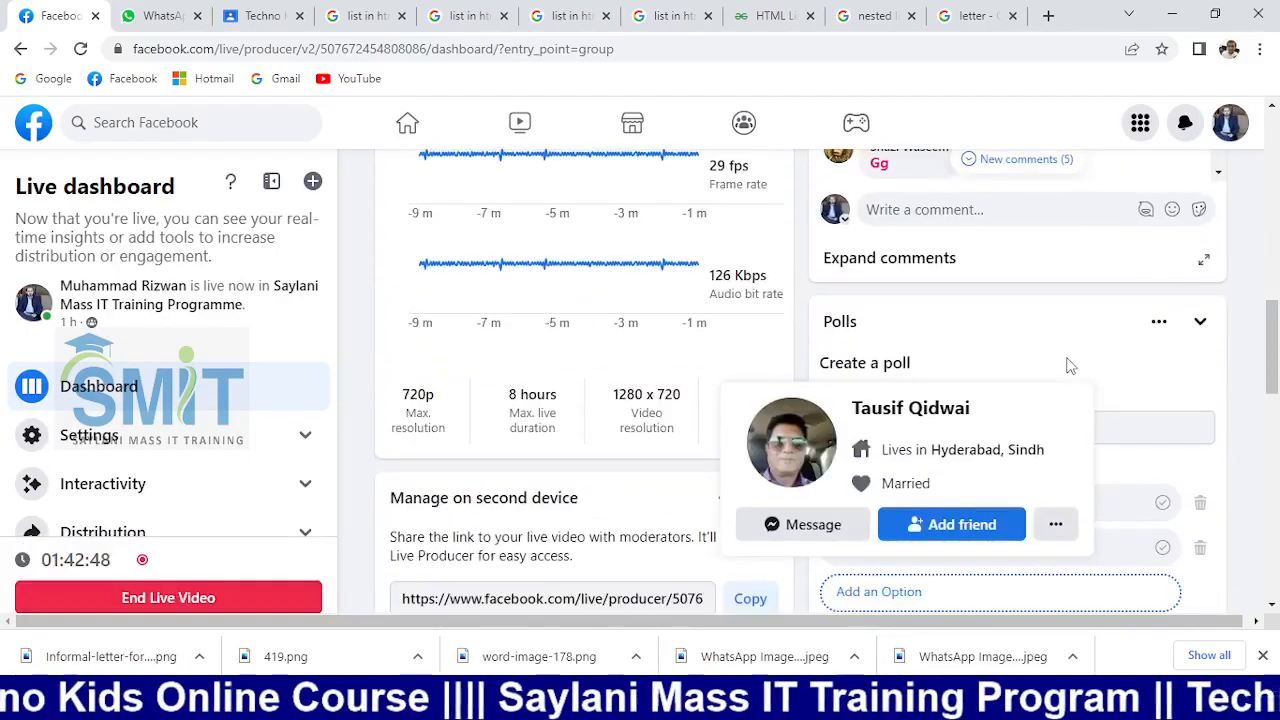
{"action": "scroll", "coordinate": [1060, 355], "scroll_direction": "up", "scroll_amount": 2}
{"action": "scroll", "coordinate": [1050, 335], "scroll_direction": "down", "scroll_amount": 6}
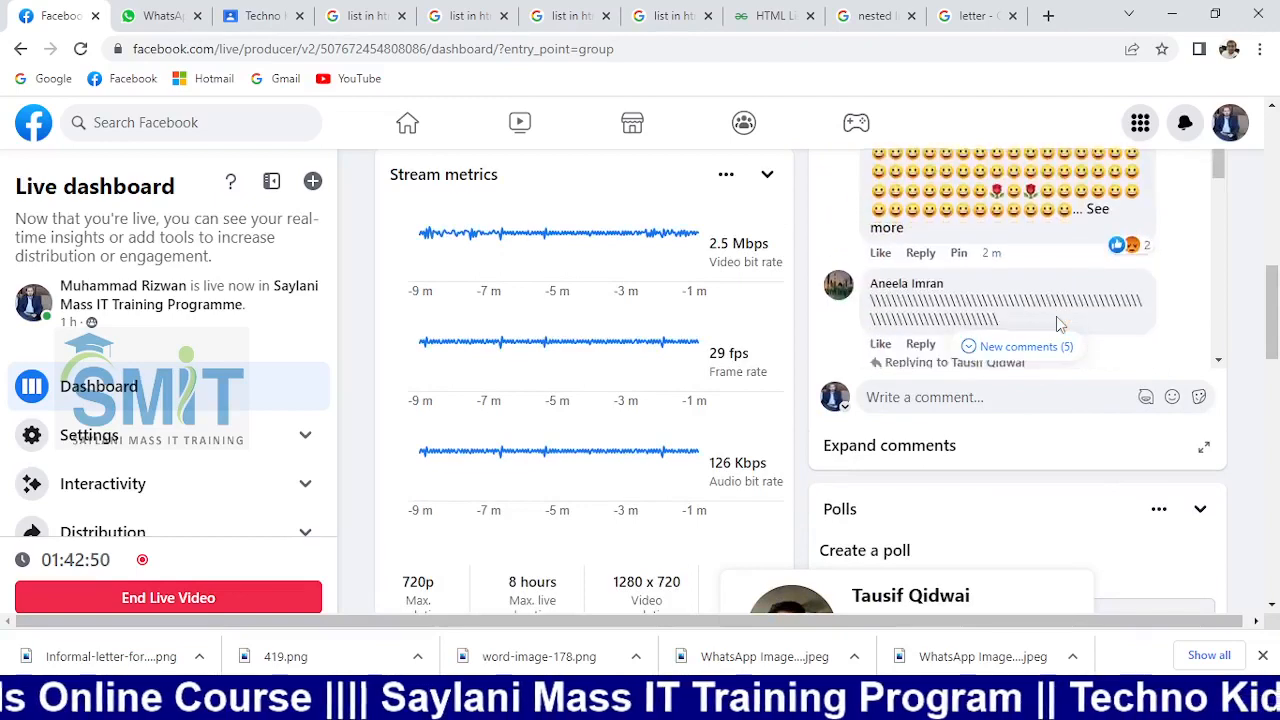
{"action": "scroll", "coordinate": [1059, 323], "scroll_direction": "down", "scroll_amount": 3}
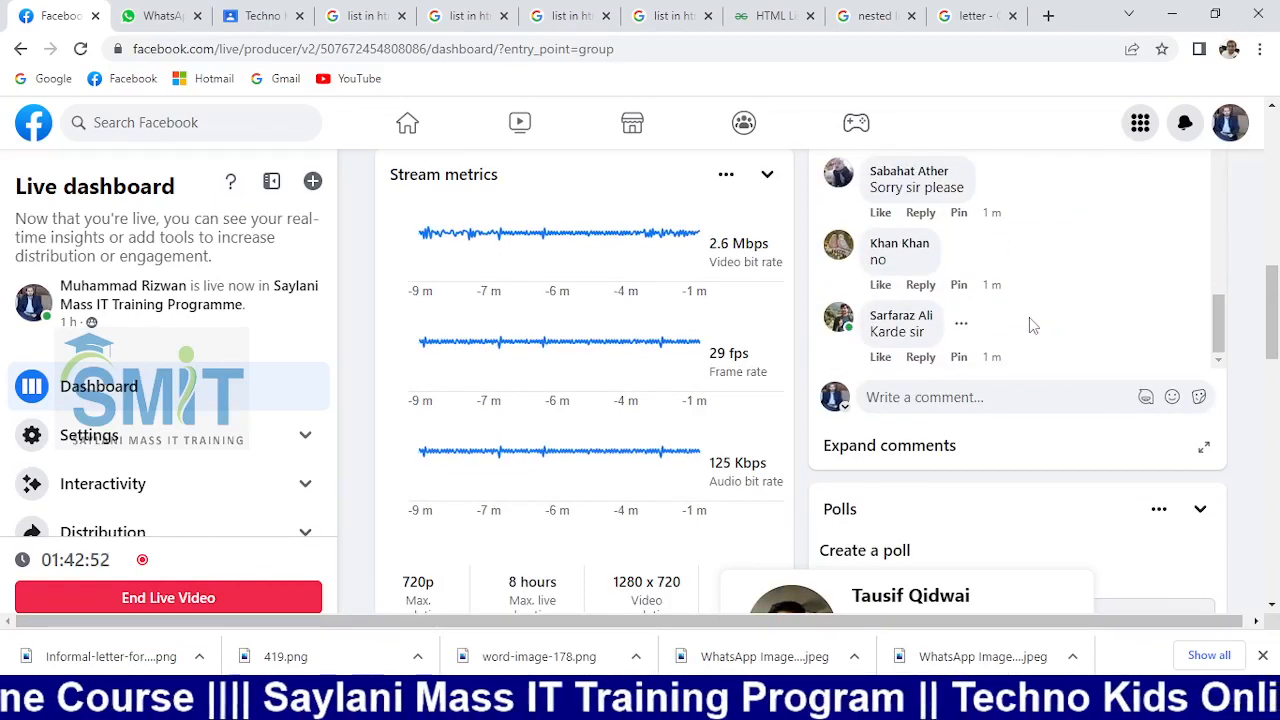
{"action": "scroll", "coordinate": [1029, 317], "scroll_direction": "up", "scroll_amount": 1}
{"action": "scroll", "coordinate": [1020, 320], "scroll_direction": "down", "scroll_amount": 3}
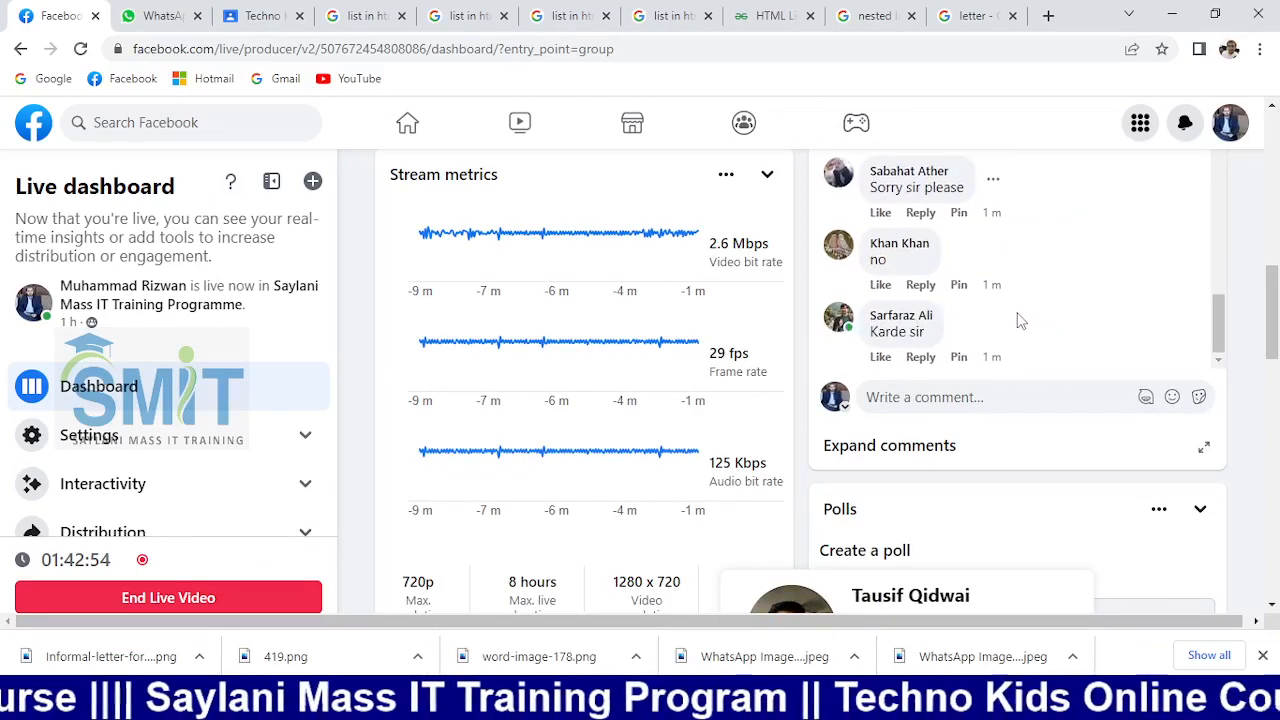
{"action": "scroll", "coordinate": [1017, 318], "scroll_direction": "up", "scroll_amount": 4}
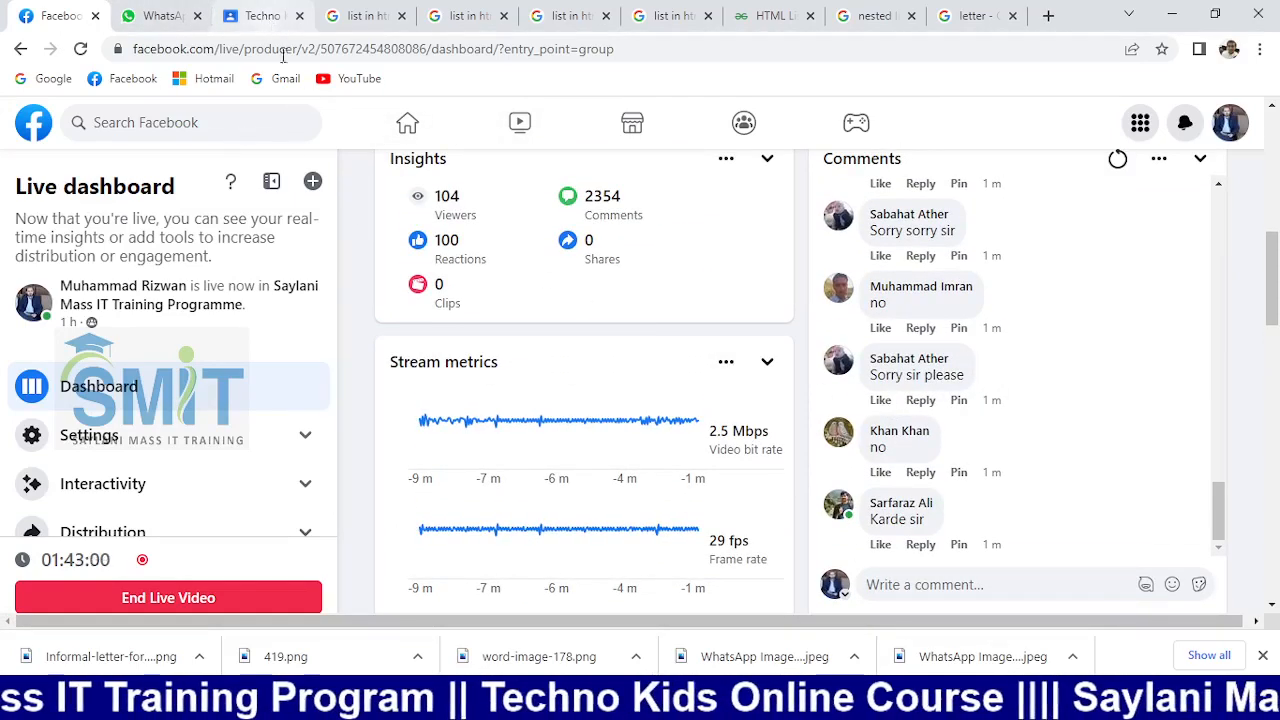
Step: Switch to OBS and make Camera the active scene
{"action": "key", "text": "alt+Tab"}
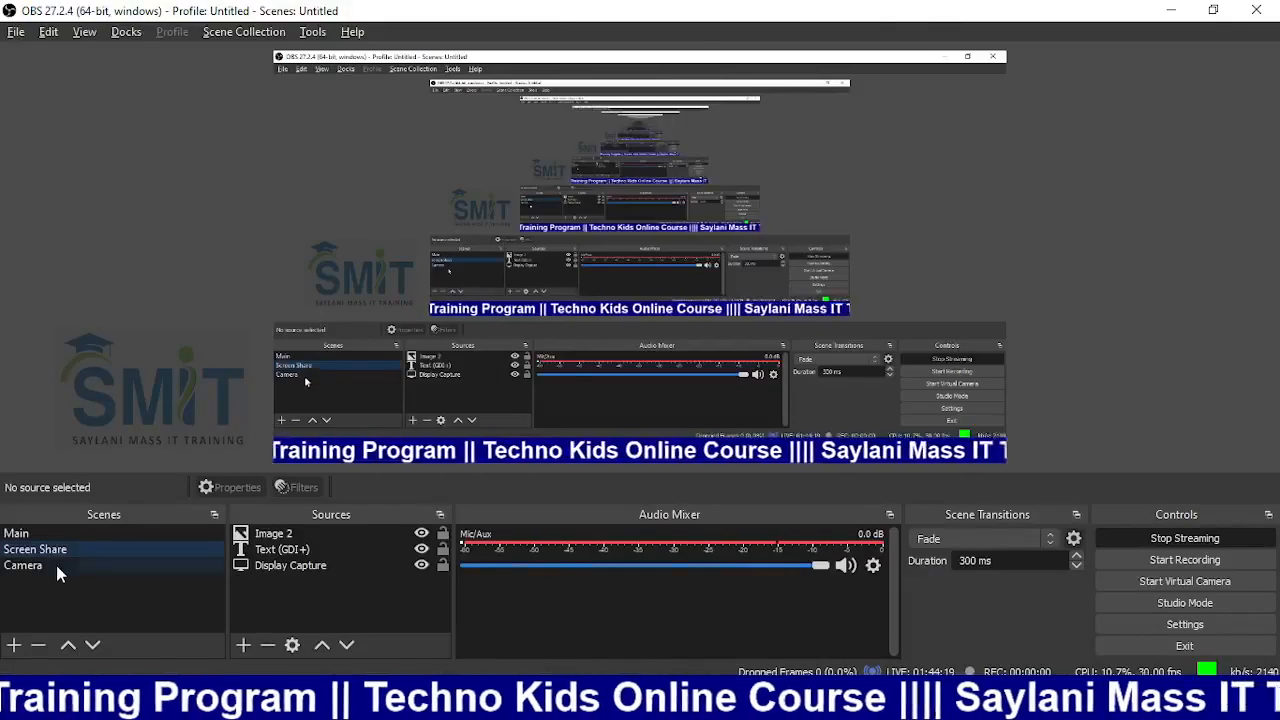
{"action": "left_click", "coordinate": [56, 565]}
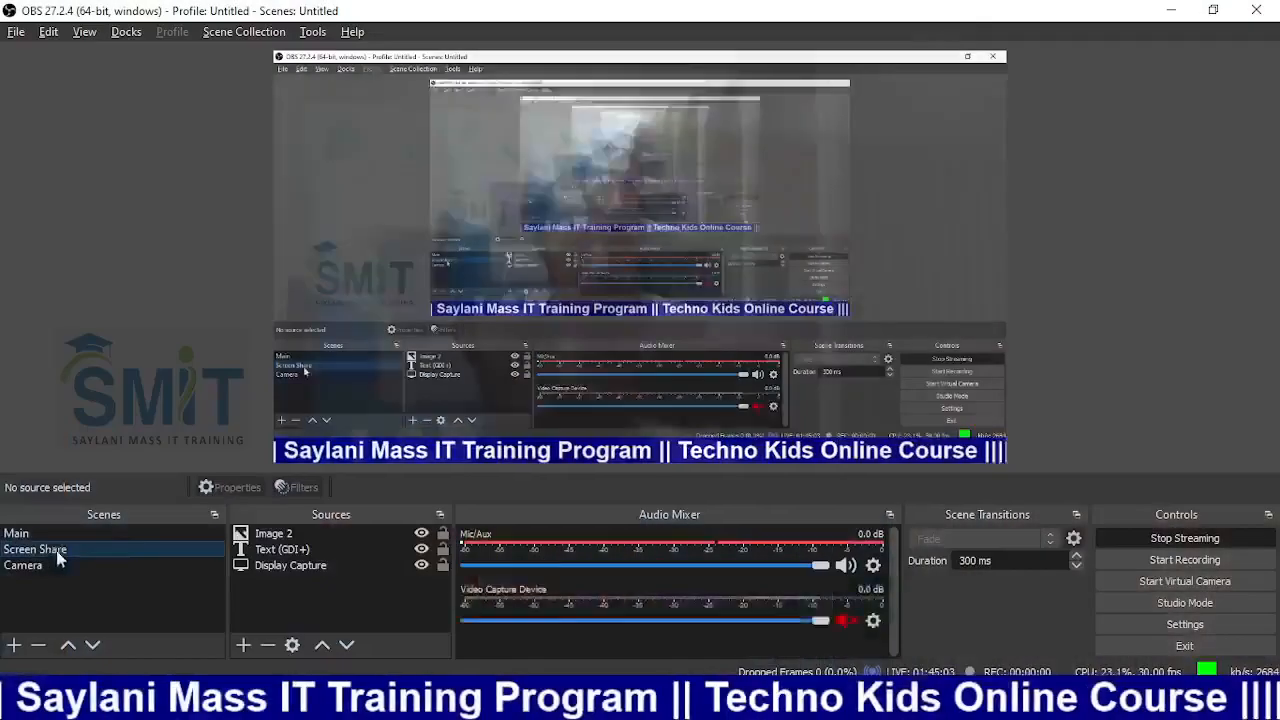
Step: Bring the reference letter image and the Word letter document back on screen beside each other
{"action": "key", "text": "alt+Tab"}
{"action": "key", "text": "alt+Tab"}
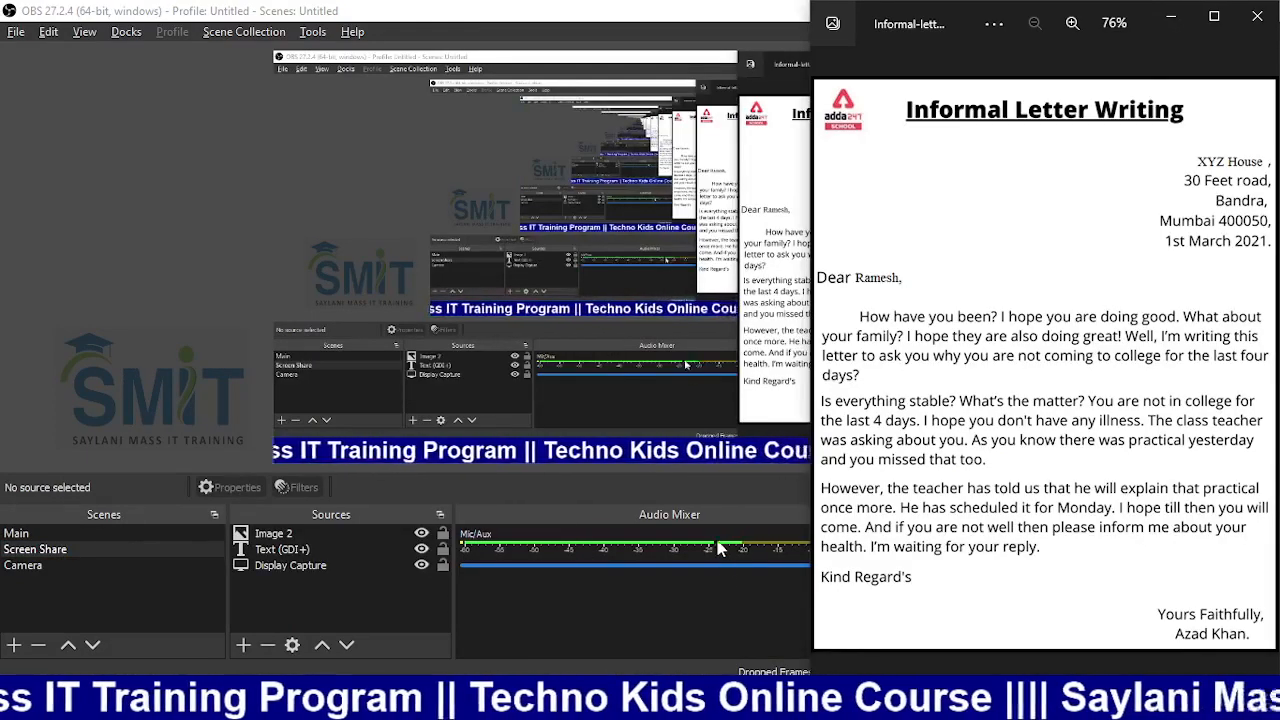
{"action": "key", "text": "alt+Tab"}
{"action": "key", "text": "alt+Tab"}
{"action": "key", "text": "alt+Tab"}
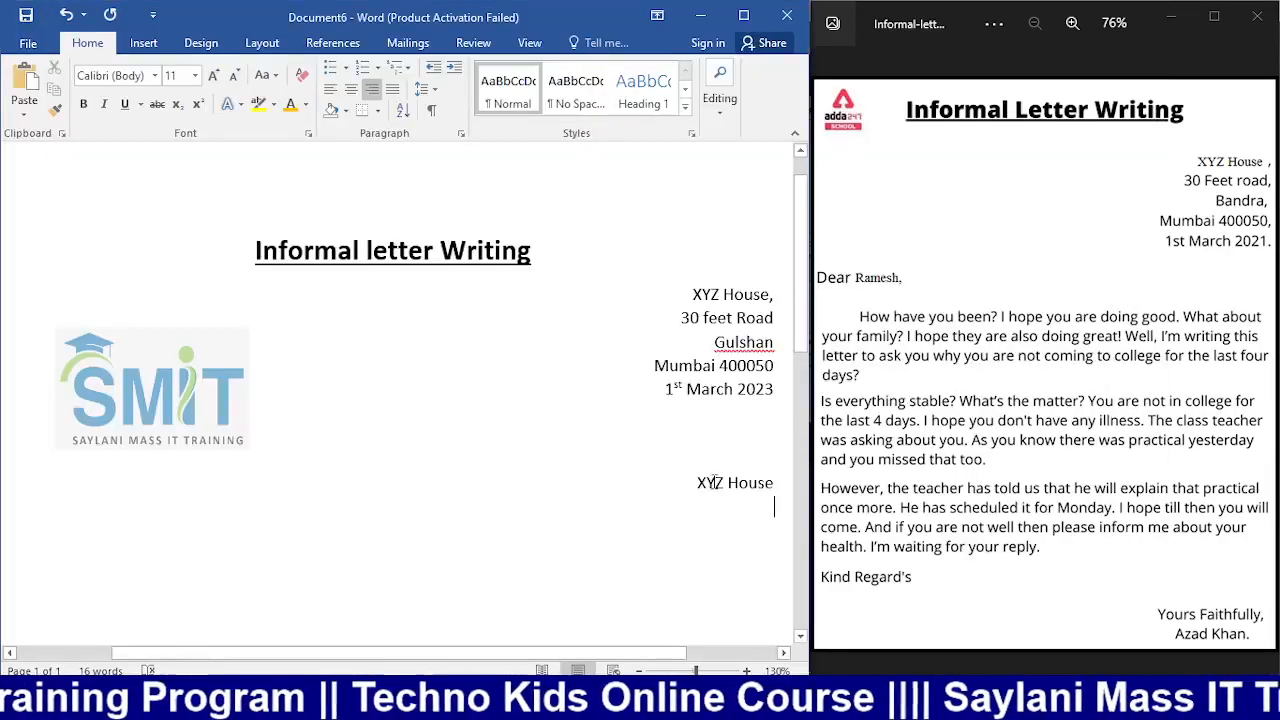
Step: Return to the Google image results for letter in Chrome and select the Letters - Office.com sample
{"action": "key", "text": "alt+Tab"}
{"action": "key", "text": "alt+Tab"}
{"action": "key", "text": "alt+Tab"}
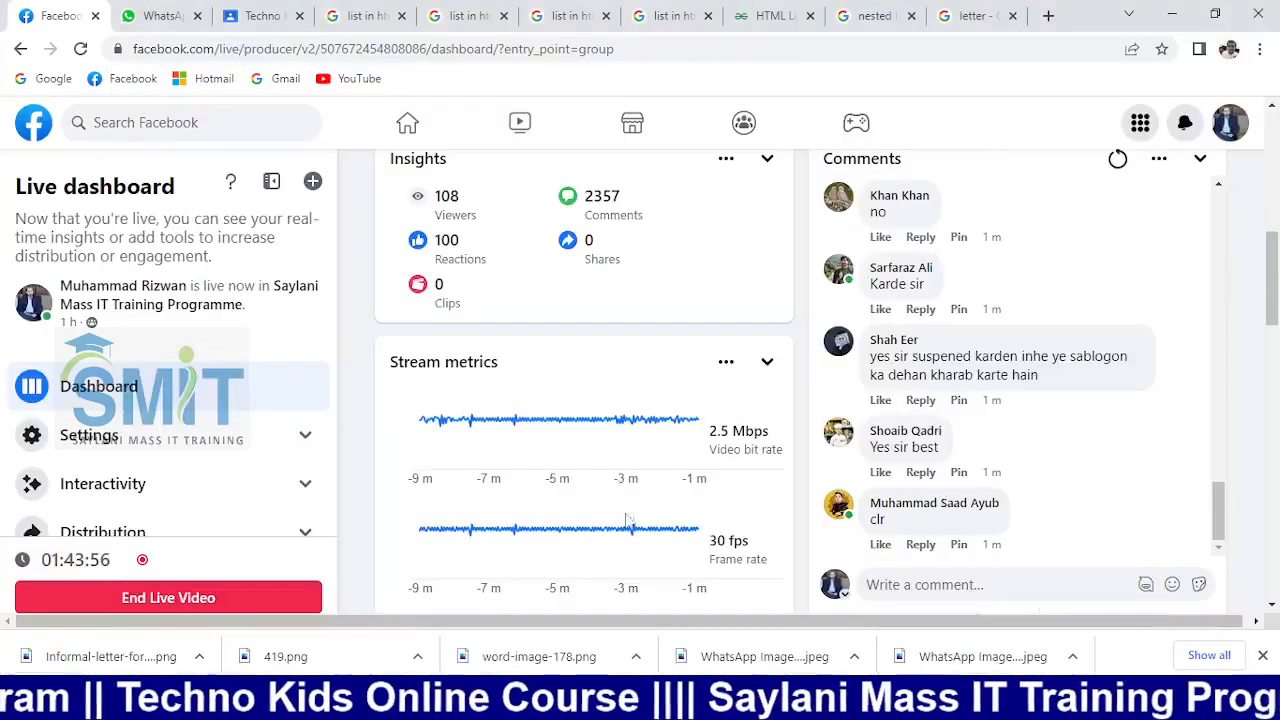
{"action": "left_click", "coordinate": [945, 14]}
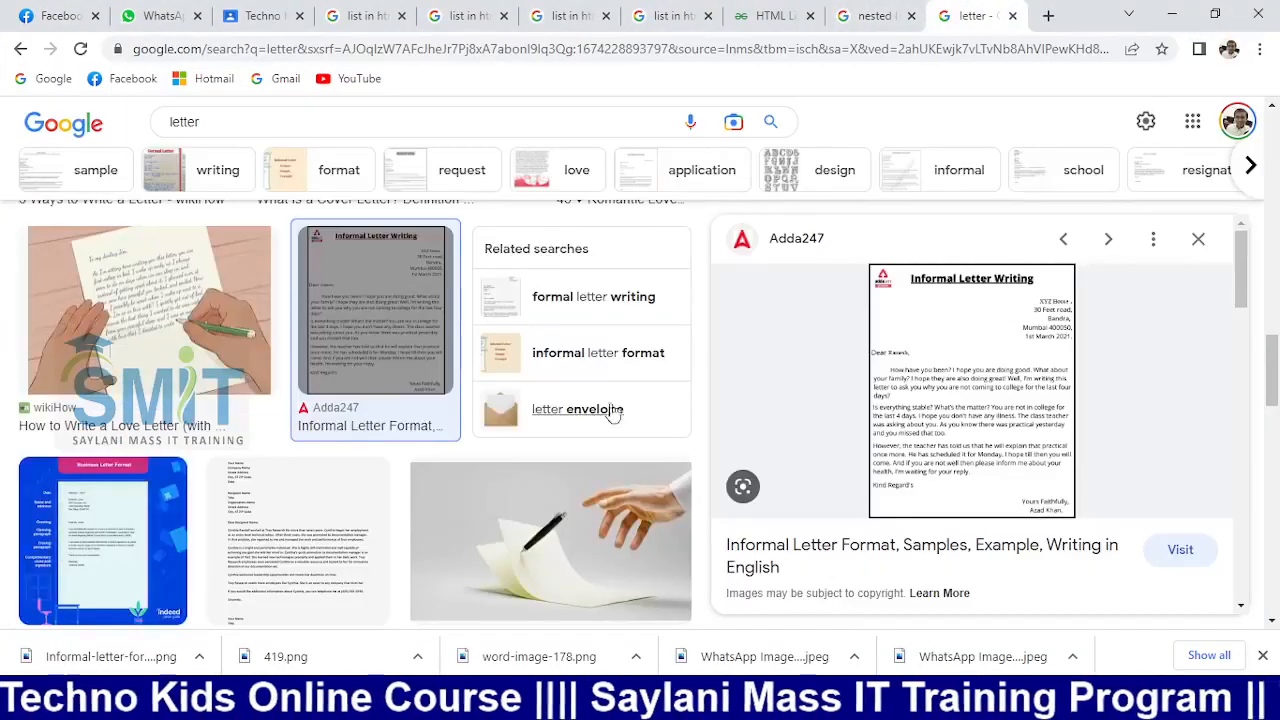
{"action": "scroll", "coordinate": [600, 410], "scroll_direction": "down", "scroll_amount": 5}
{"action": "scroll", "coordinate": [360, 410], "scroll_direction": "up", "scroll_amount": 3}
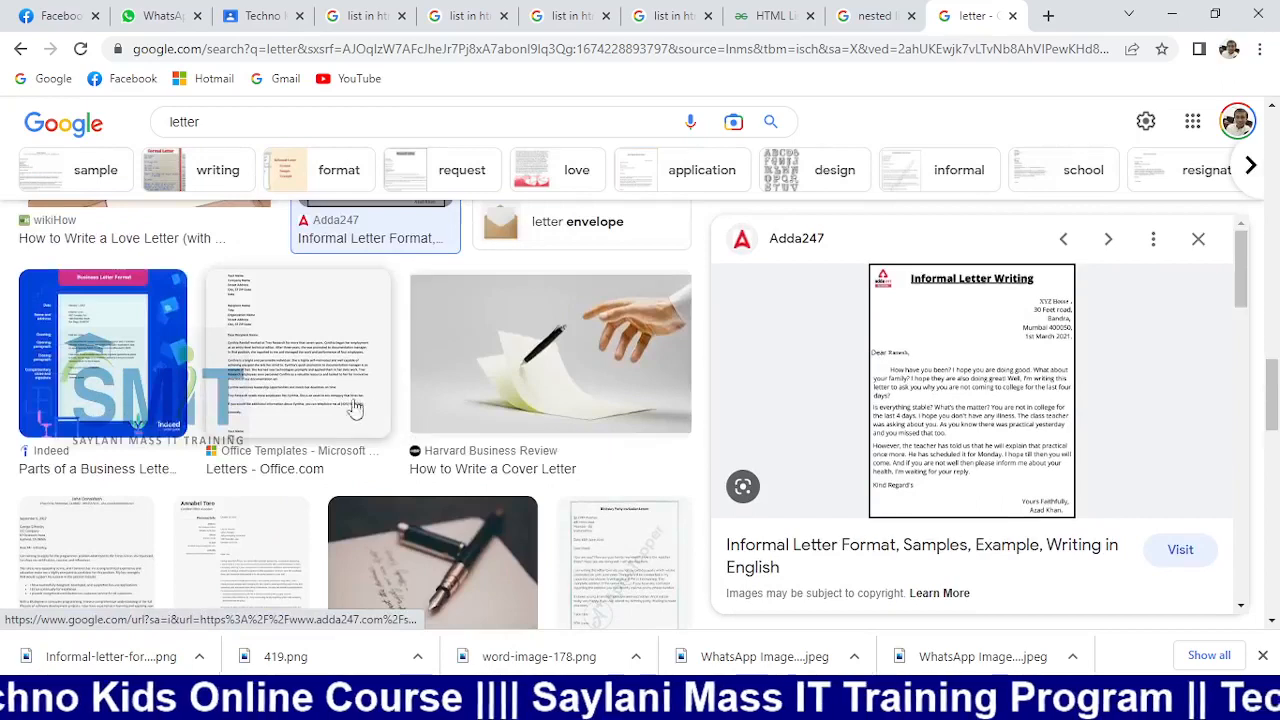
{"action": "left_click", "coordinate": [336, 368]}
Step: Save the Office.com letter sample image as the PNG file lt03464937_quantized
{"action": "right_click", "coordinate": [908, 368]}
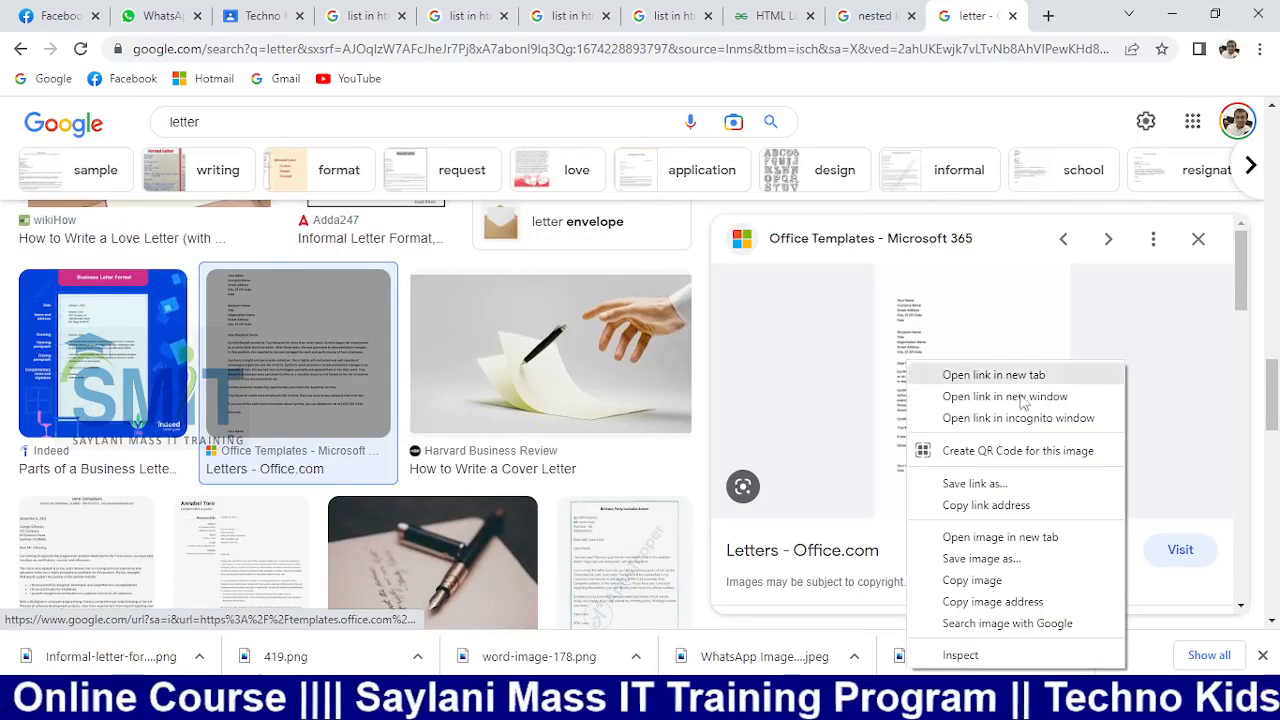
{"action": "left_click", "coordinate": [988, 560]}
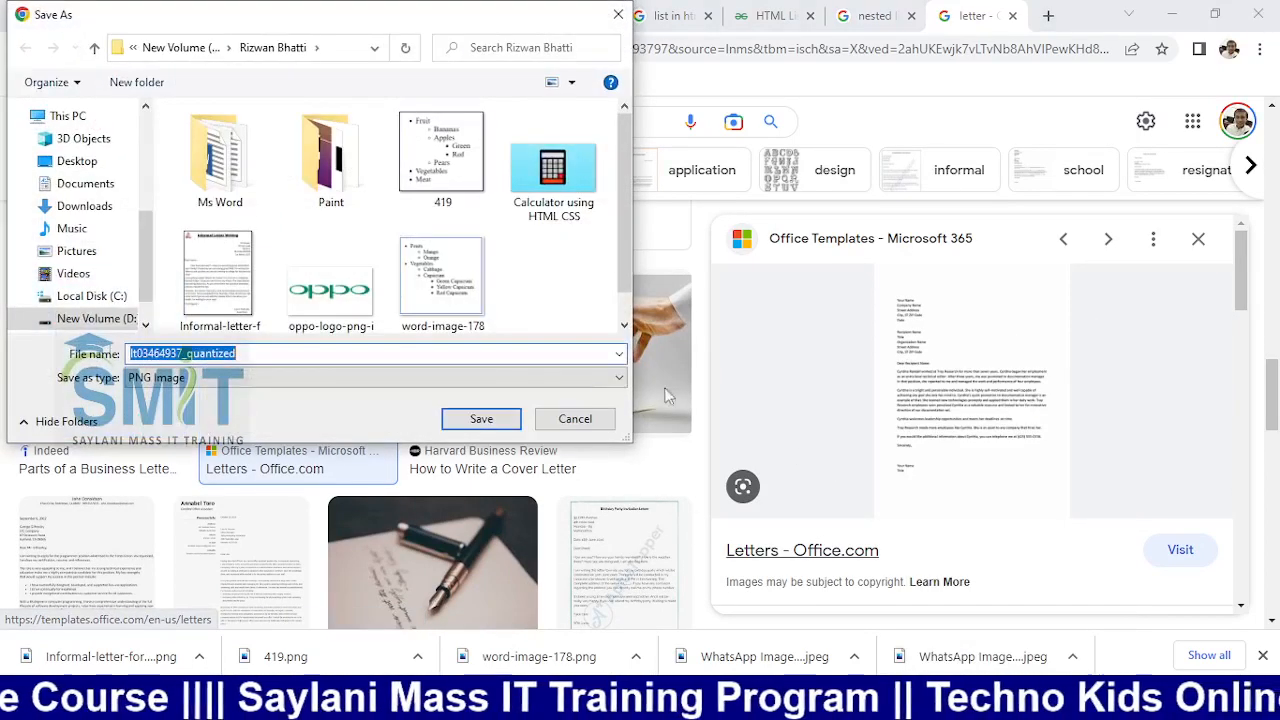
{"action": "left_click", "coordinate": [482, 419]}
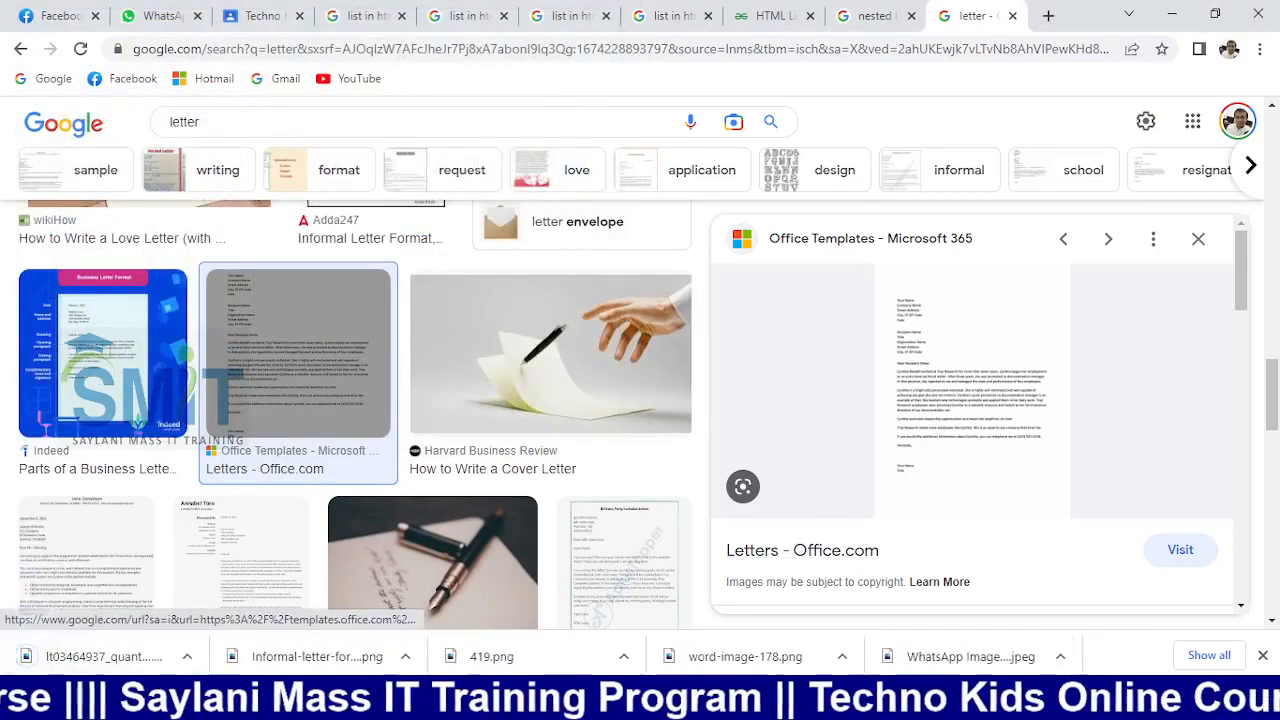
Step: Open the downloaded lt03464937_quantized.png, enlarge it for reading and snap its window to the right half of the screen
{"action": "left_click", "coordinate": [110, 656]}
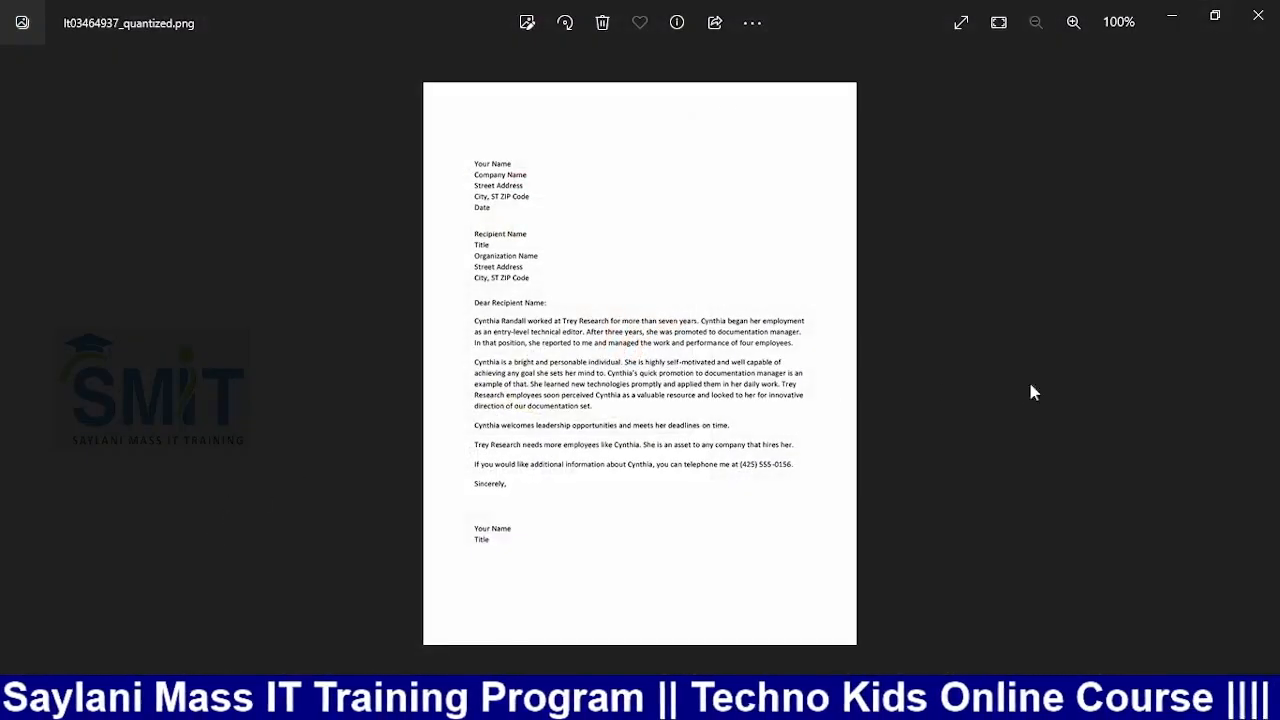
{"action": "scroll", "coordinate": [669, 395], "scroll_direction": "up", "scroll_amount": 1}
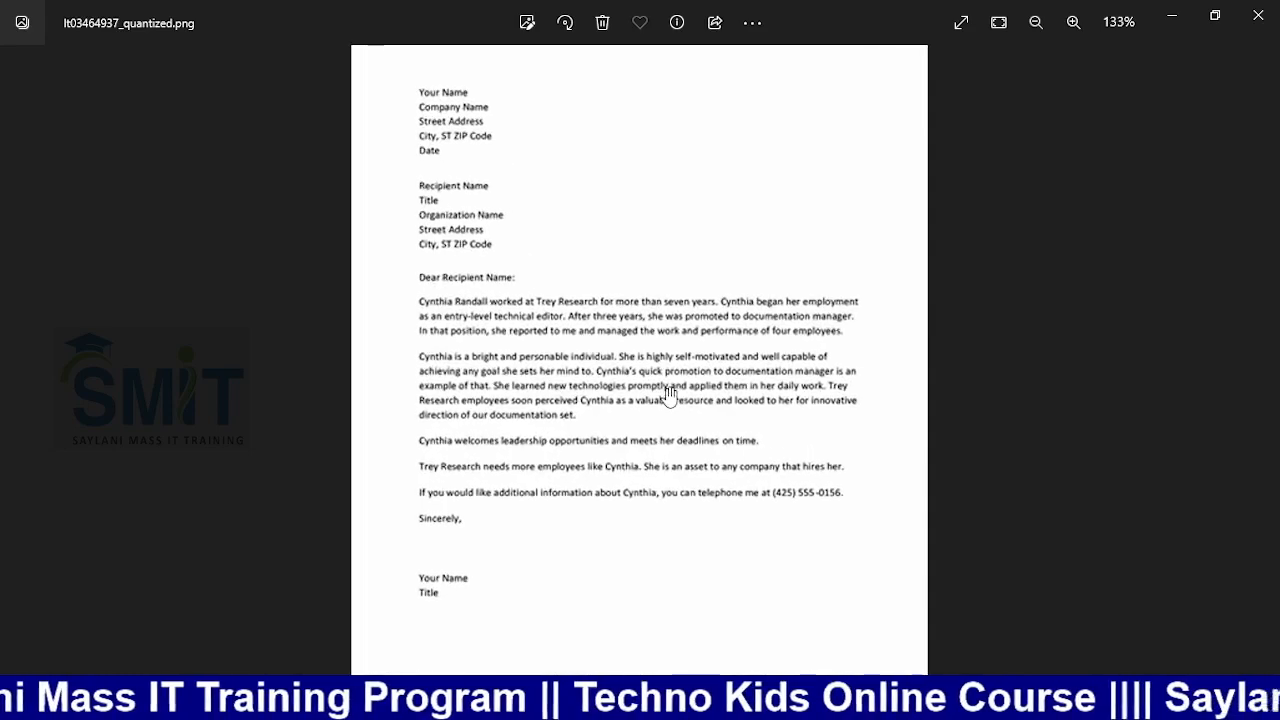
{"action": "scroll", "coordinate": [660, 400], "scroll_direction": "up", "scroll_amount": 1}
{"action": "key", "text": "alt+Tab"}
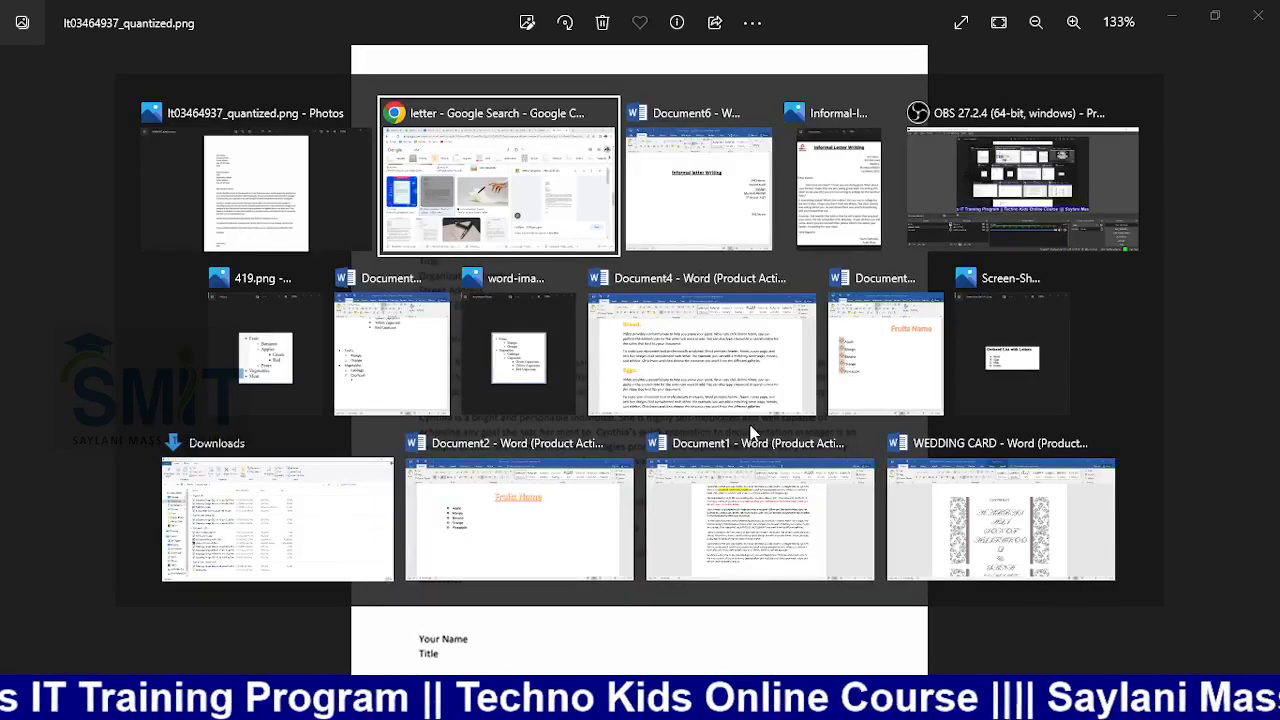
{"action": "key", "text": "Escape"}
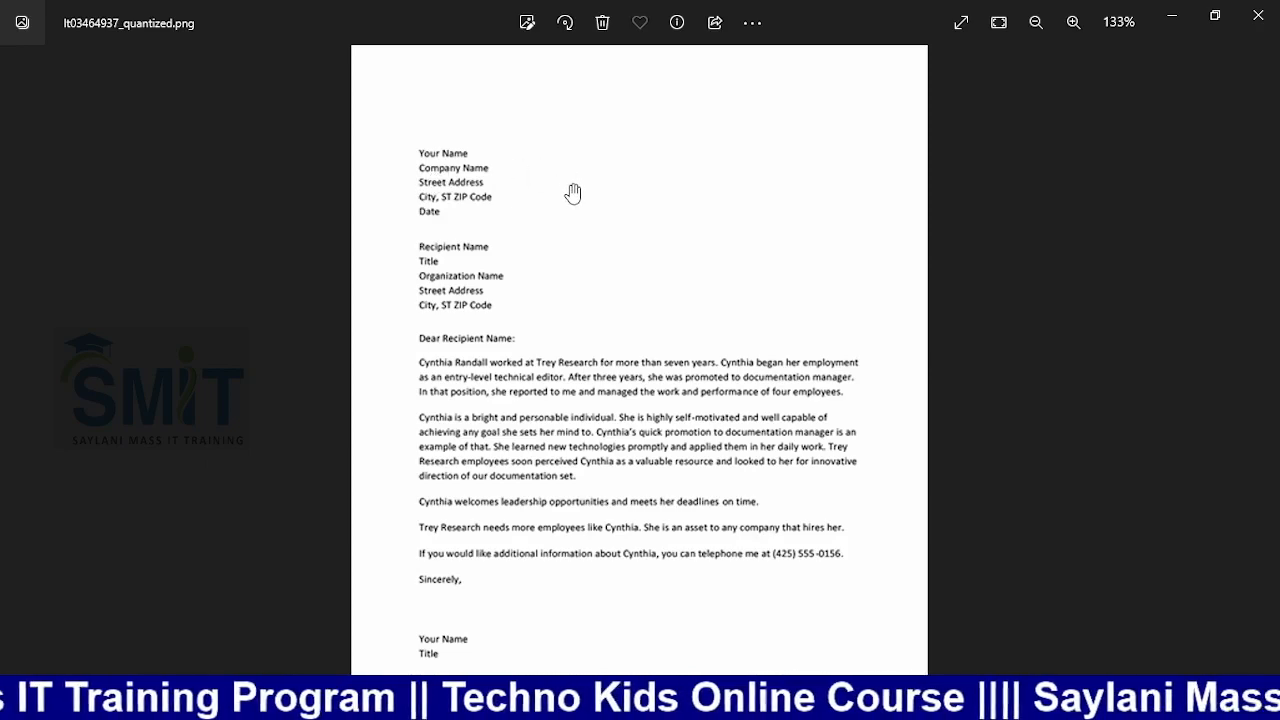
{"action": "key", "text": "super+Right"}
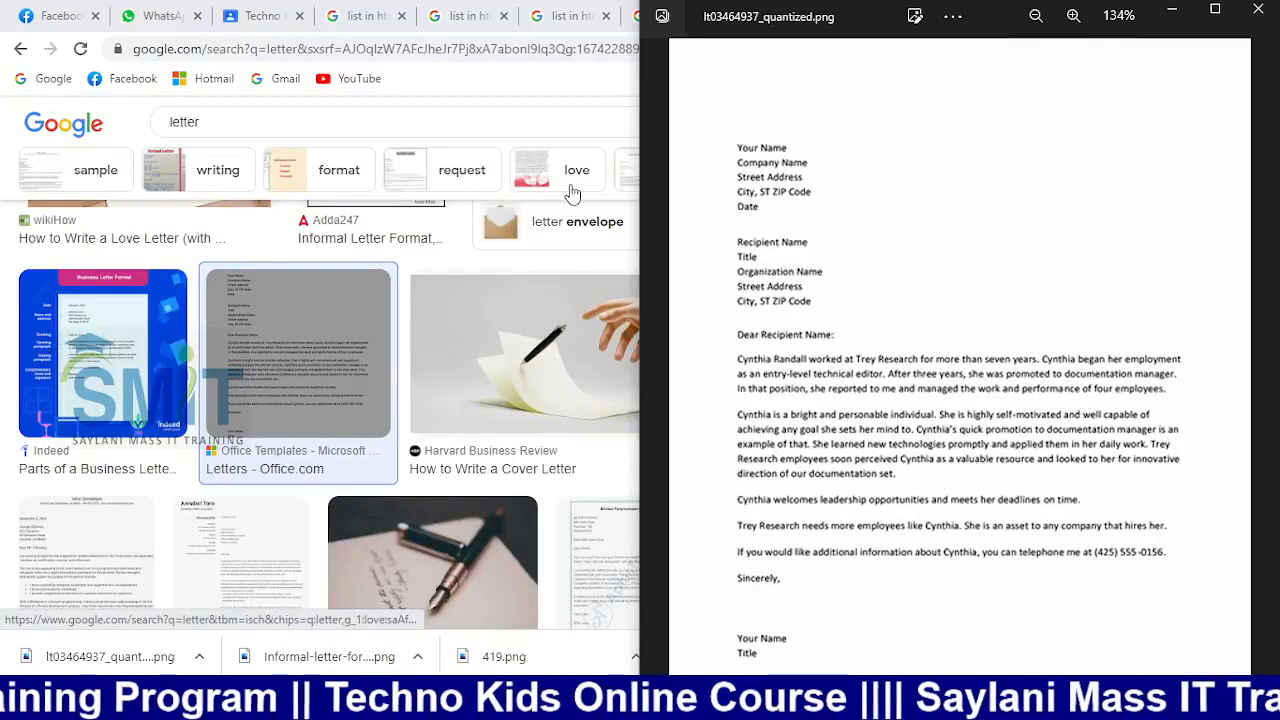
Step: Arrange the Informal letter Writing document on the left half of the screen beside lt03464937_quantized.png on the right half
{"action": "key", "text": "alt+Tab"}
{"action": "key", "text": "alt+Tab"}
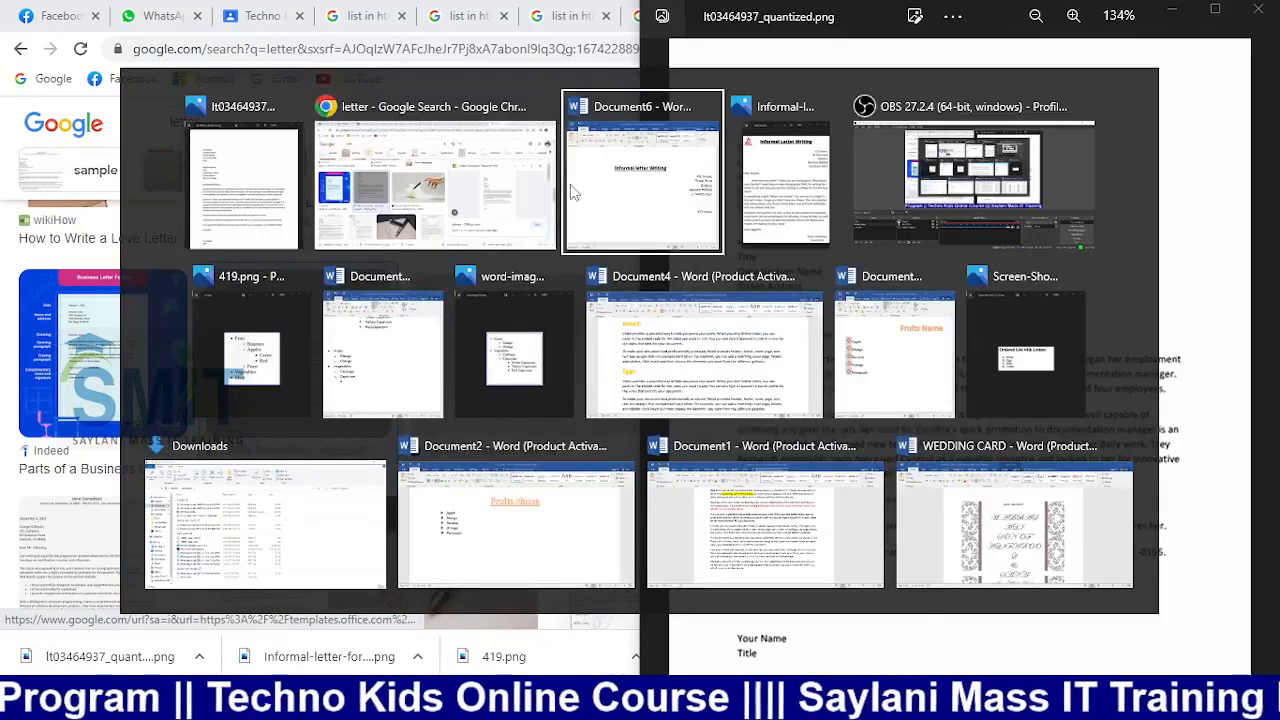
{"action": "key", "text": "super+Right"}
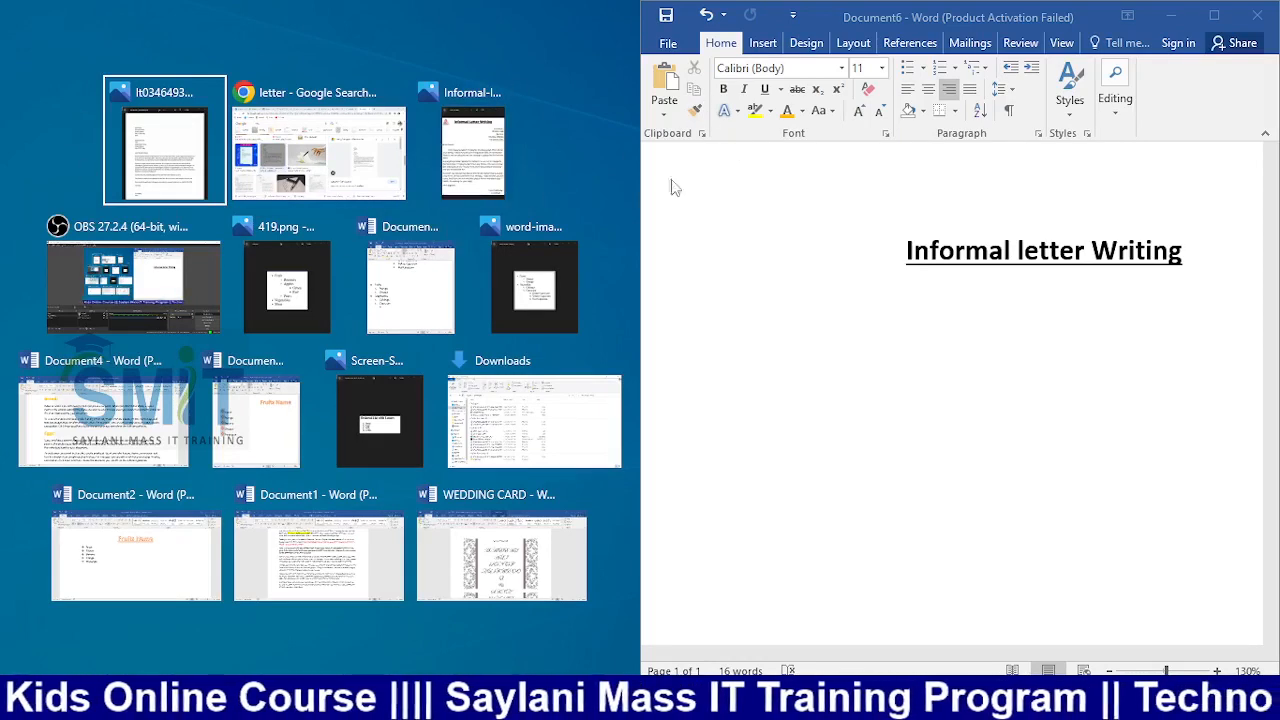
{"action": "left_click", "coordinate": [190, 160]}
{"action": "key", "text": "super+Right"}
{"action": "key", "text": "super+Right"}
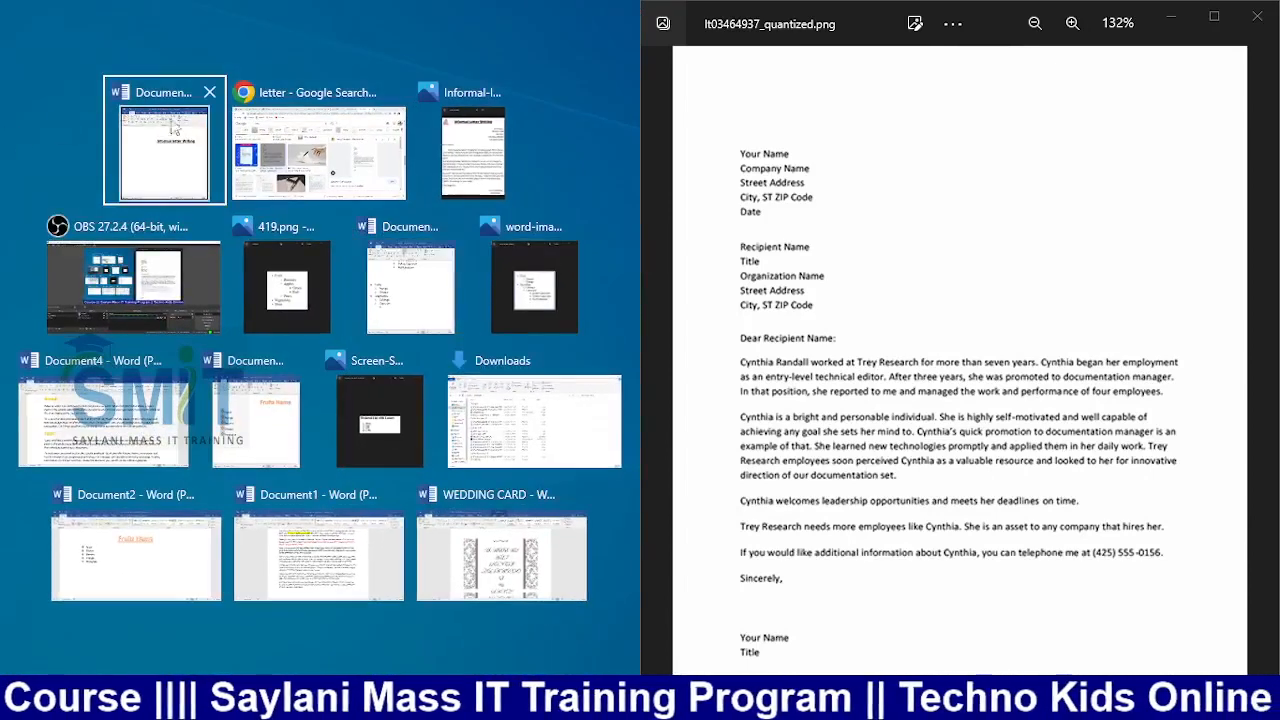
{"action": "left_click", "coordinate": [176, 155]}
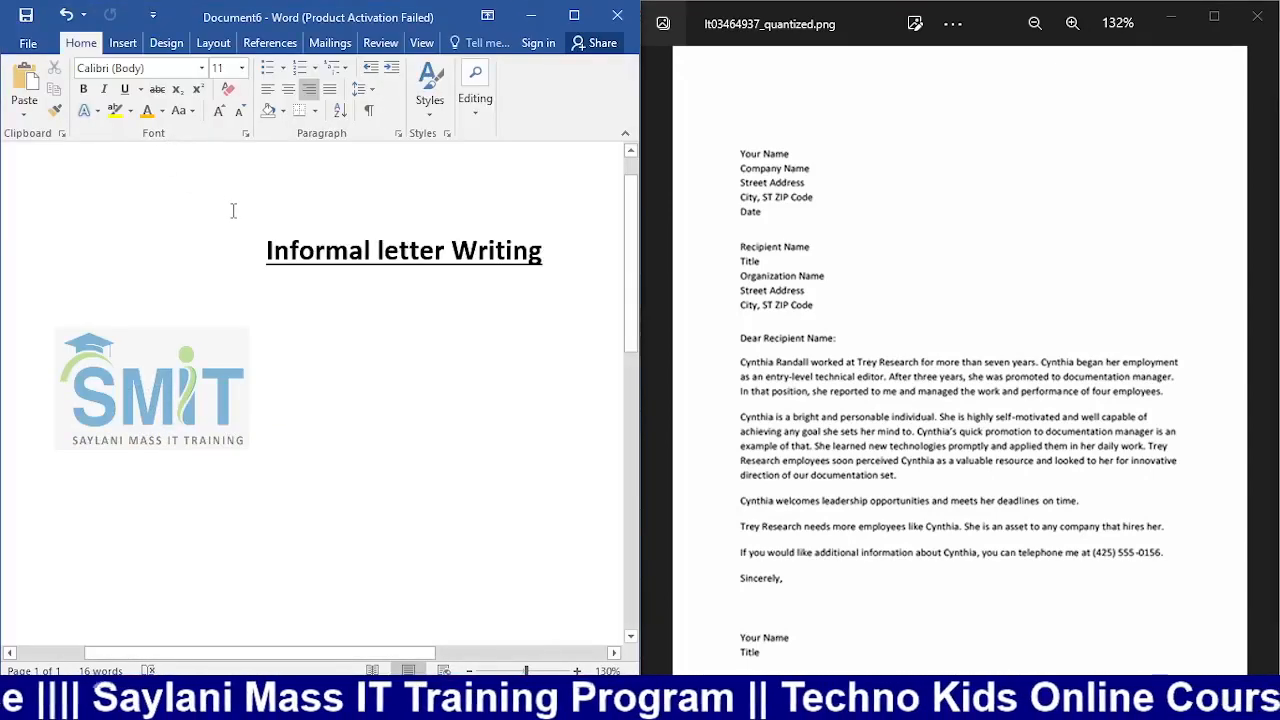
Step: Create a blank document on the left half of the screen and write Your Name, Company Name and Street Address as separate paragraphs
{"action": "key", "text": "ctrl+n"}
{"action": "key", "text": "super+Left"}
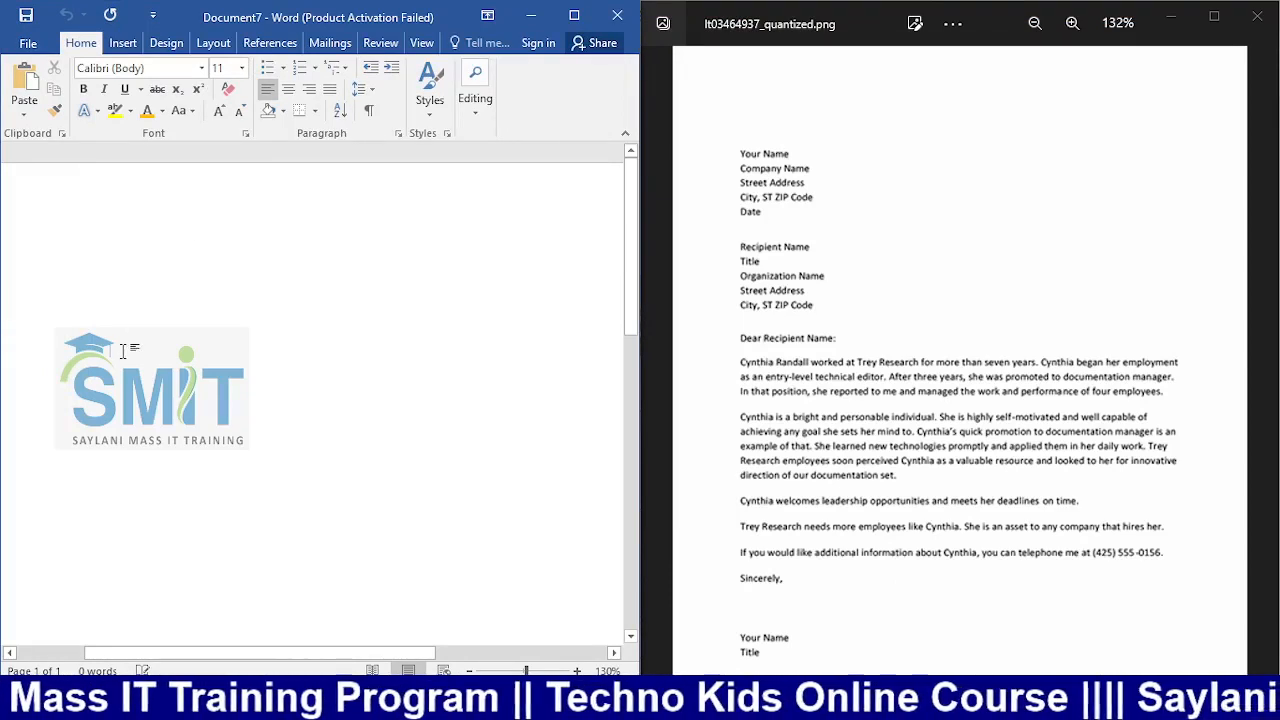
{"action": "type", "text": "You"}
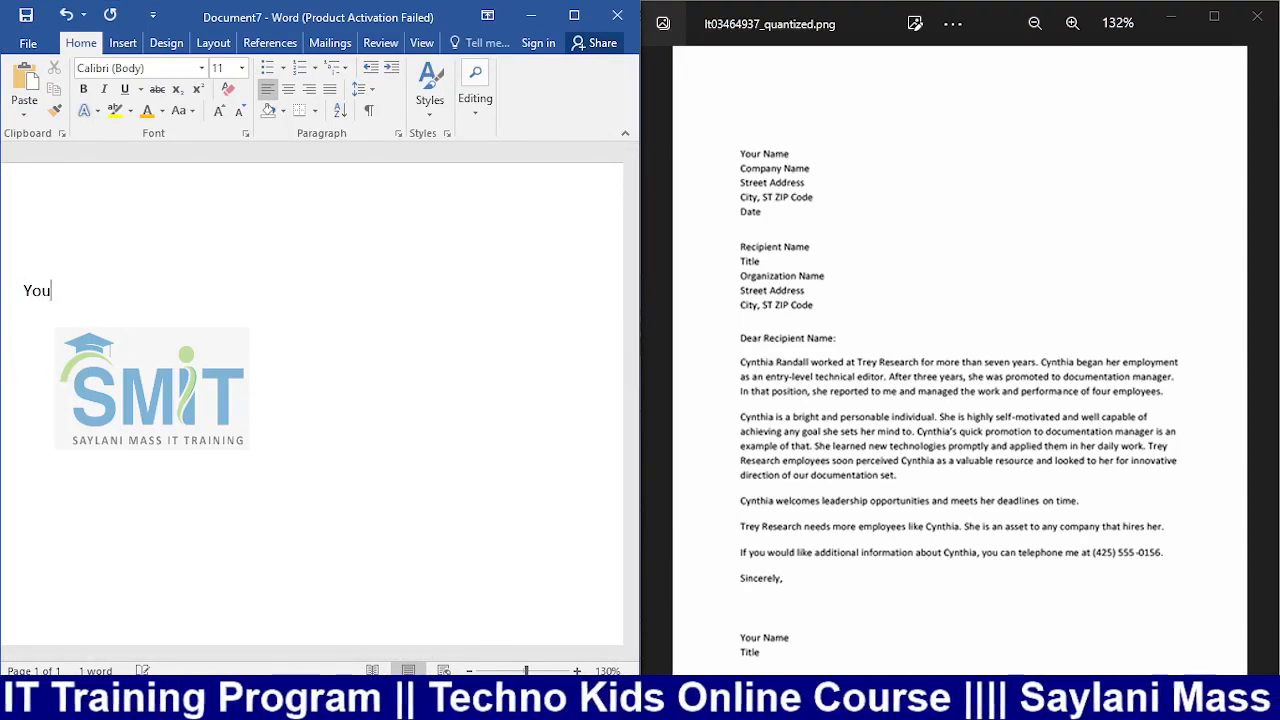
{"action": "type", "text": "r Name"}
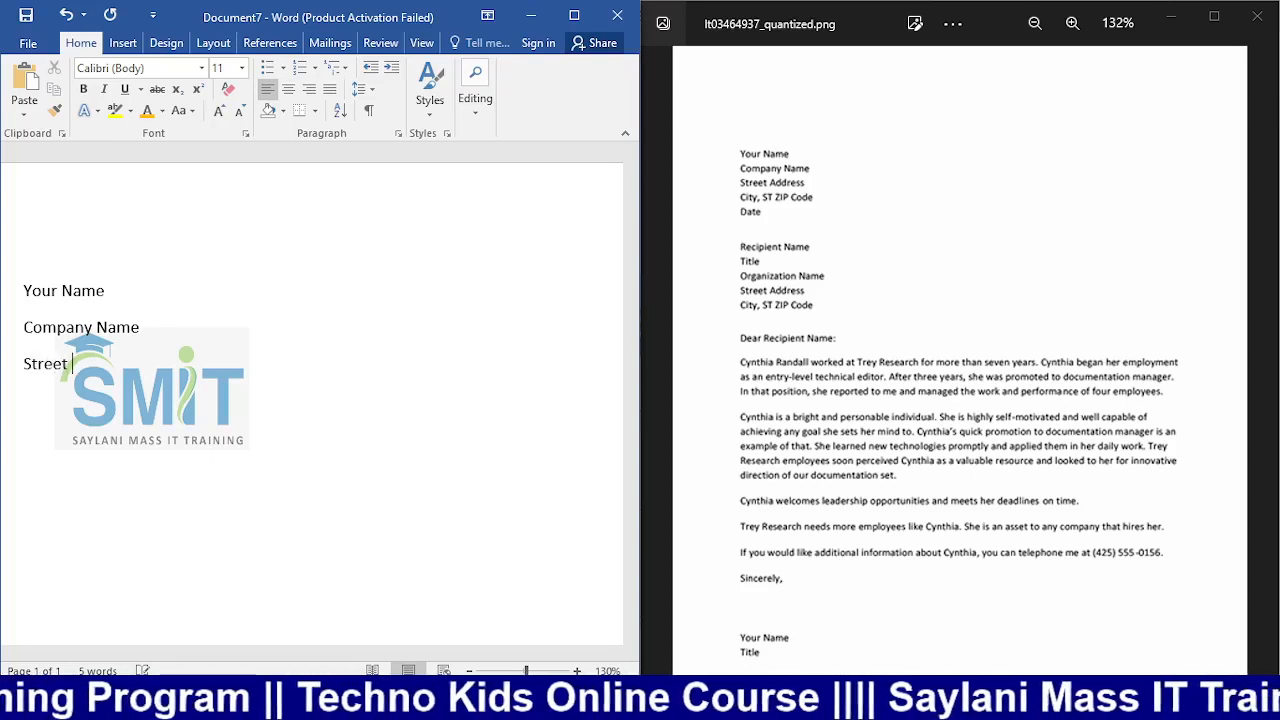
{"action": "type", "text": "dd"}
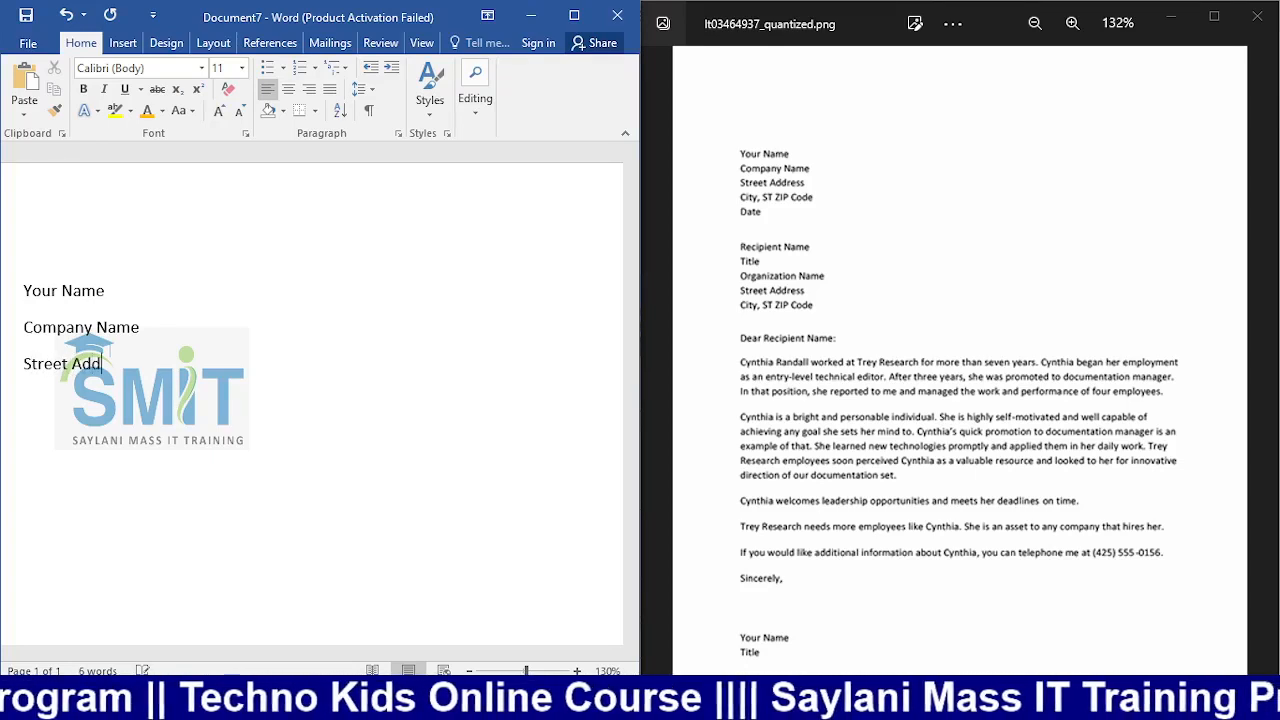
{"action": "type", "text": "ress"}
{"action": "key", "text": "Return"}
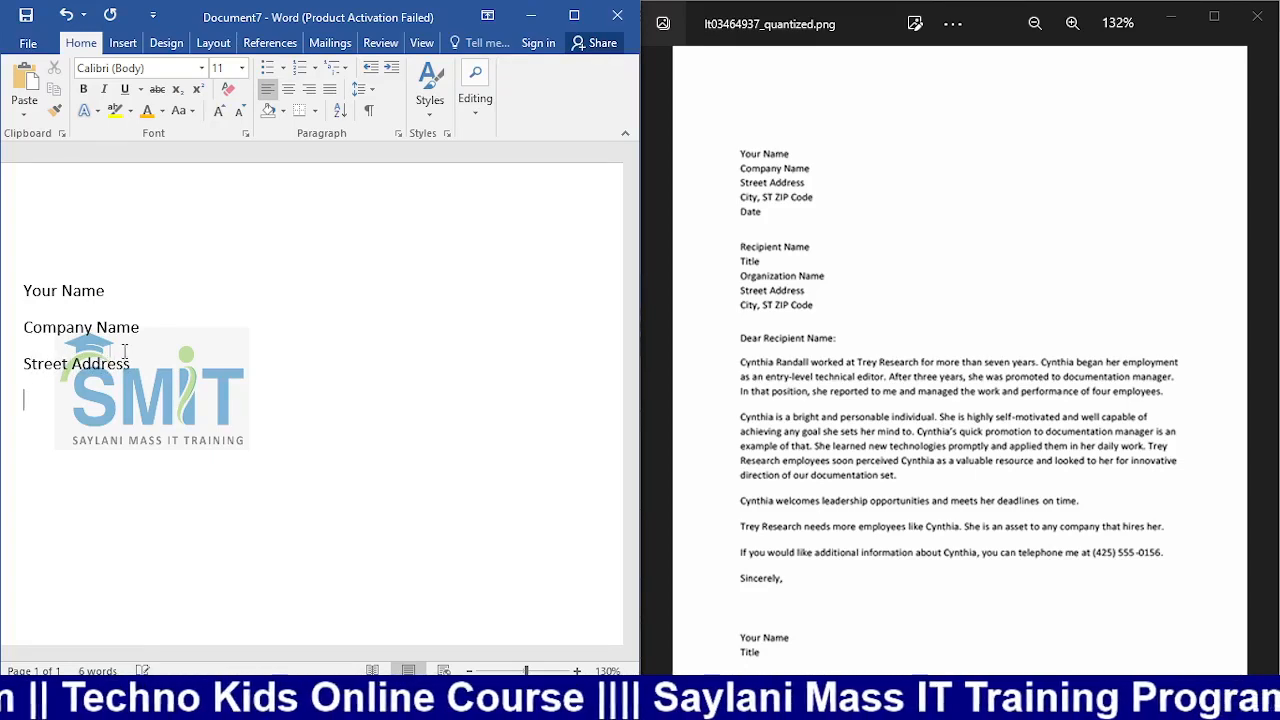
Step: Add the paragraphs City St ZIP Code and Date below the street address
{"action": "type", "text": "City"}
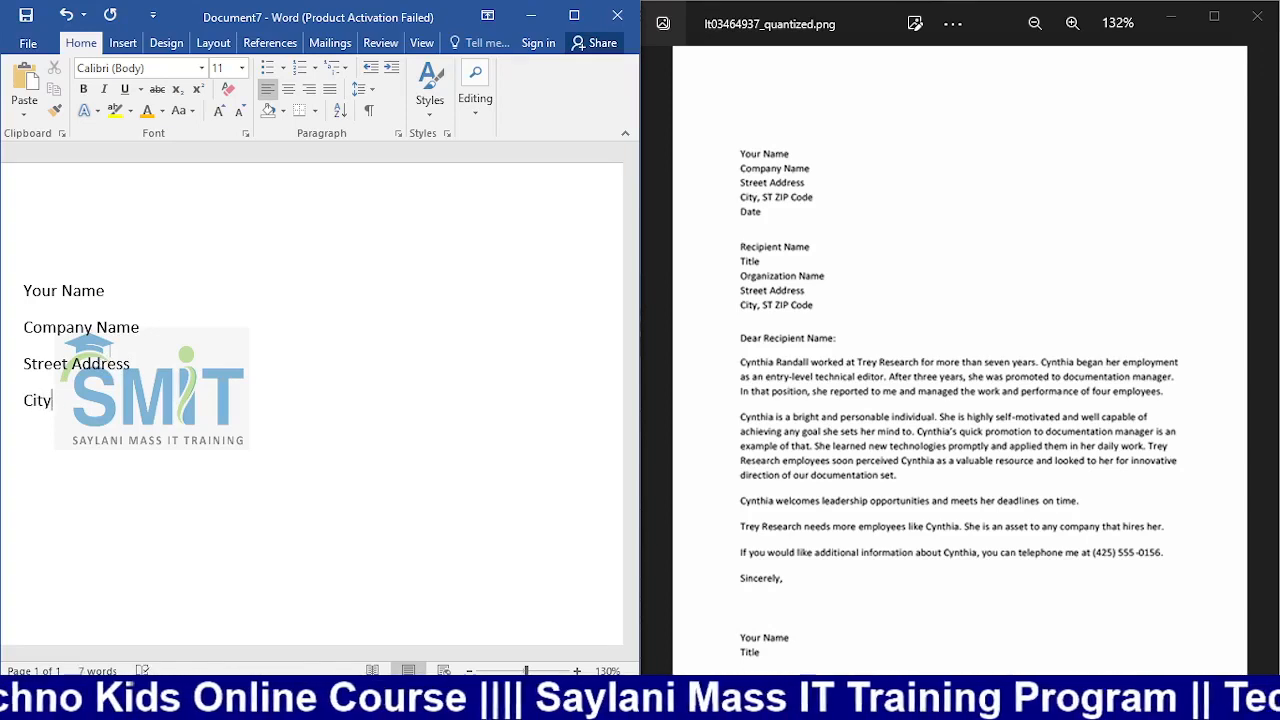
{"action": "type", "text": " St "}
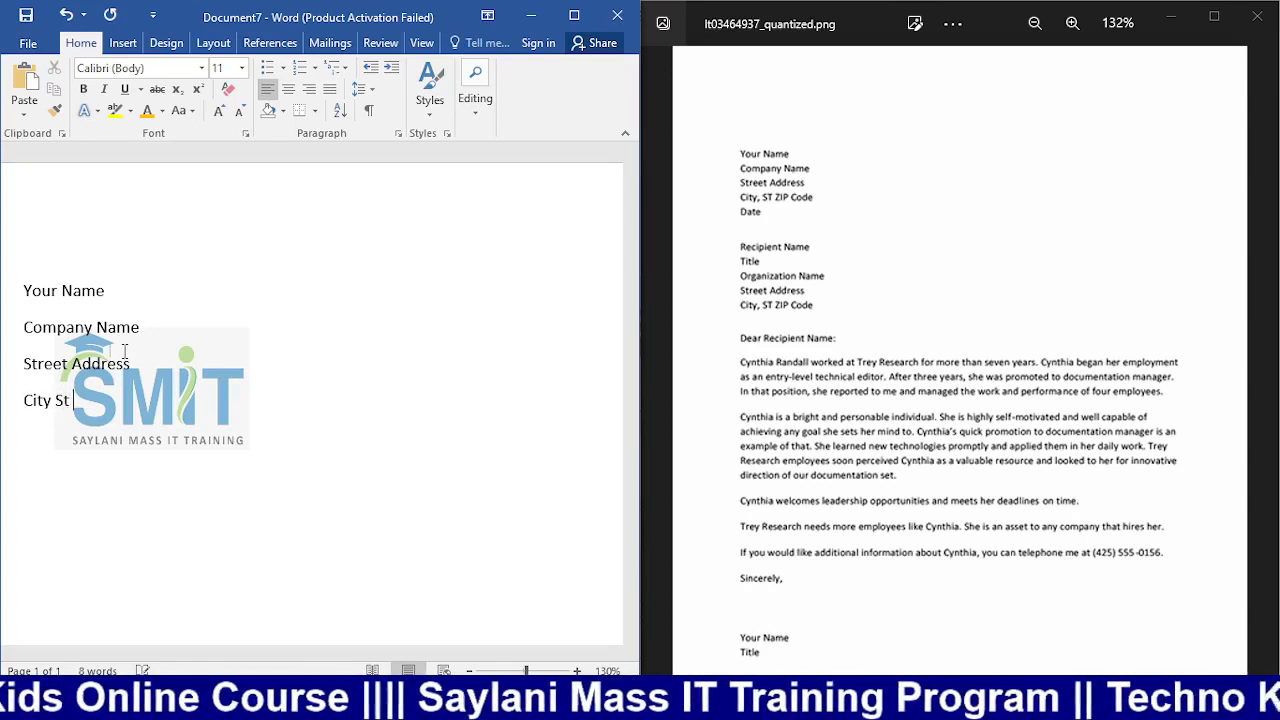
{"action": "type", "text": "ZIP "}
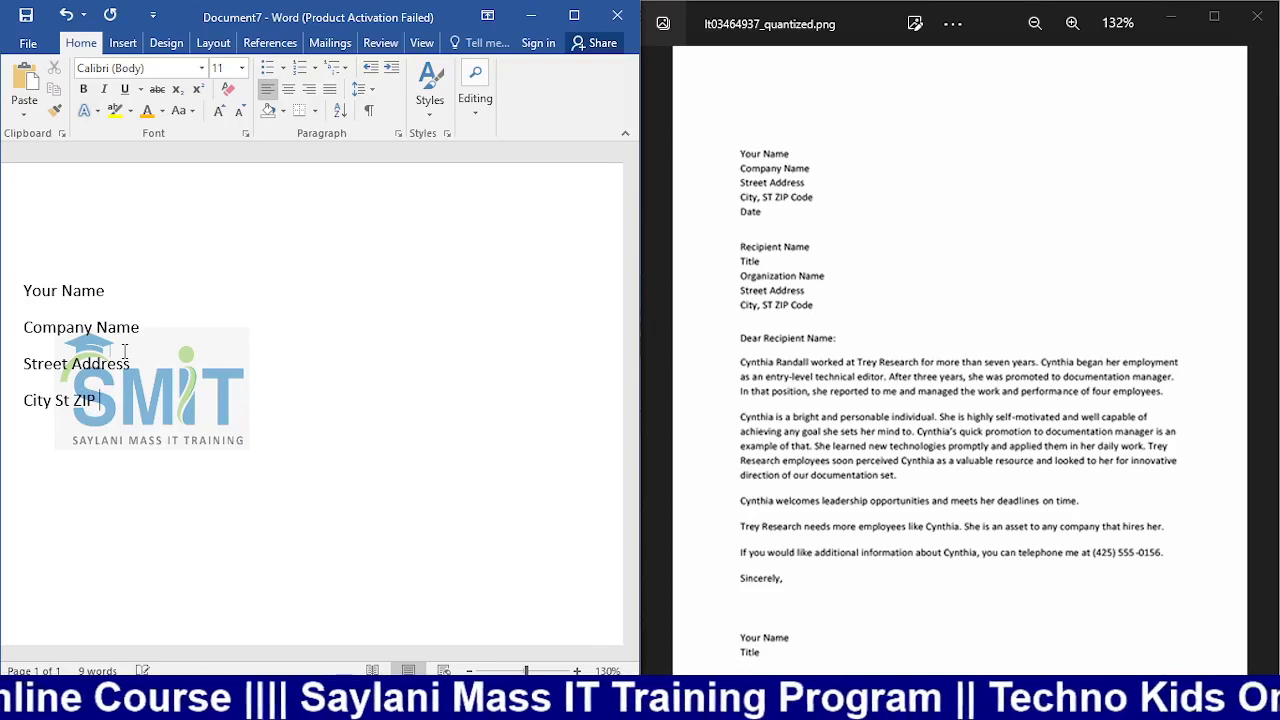
{"action": "type", "text": "Code"}
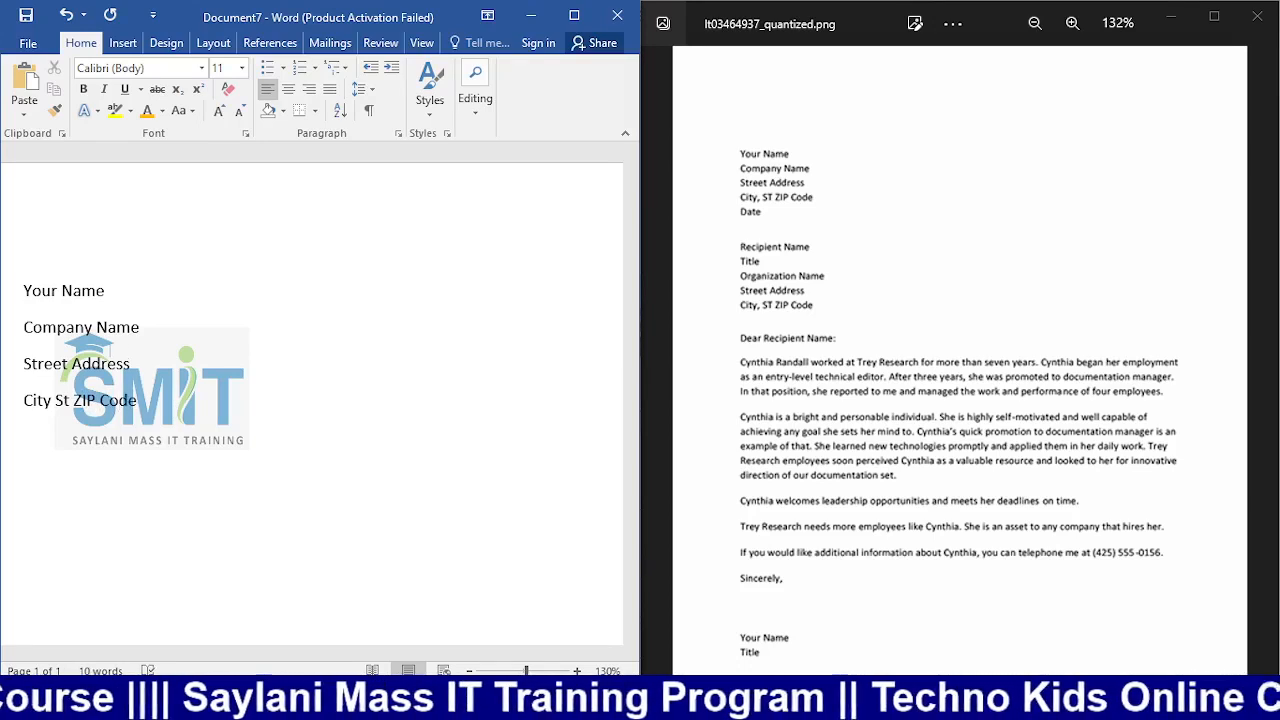
{"action": "key", "text": "Return"}
{"action": "type", "text": "Date"}
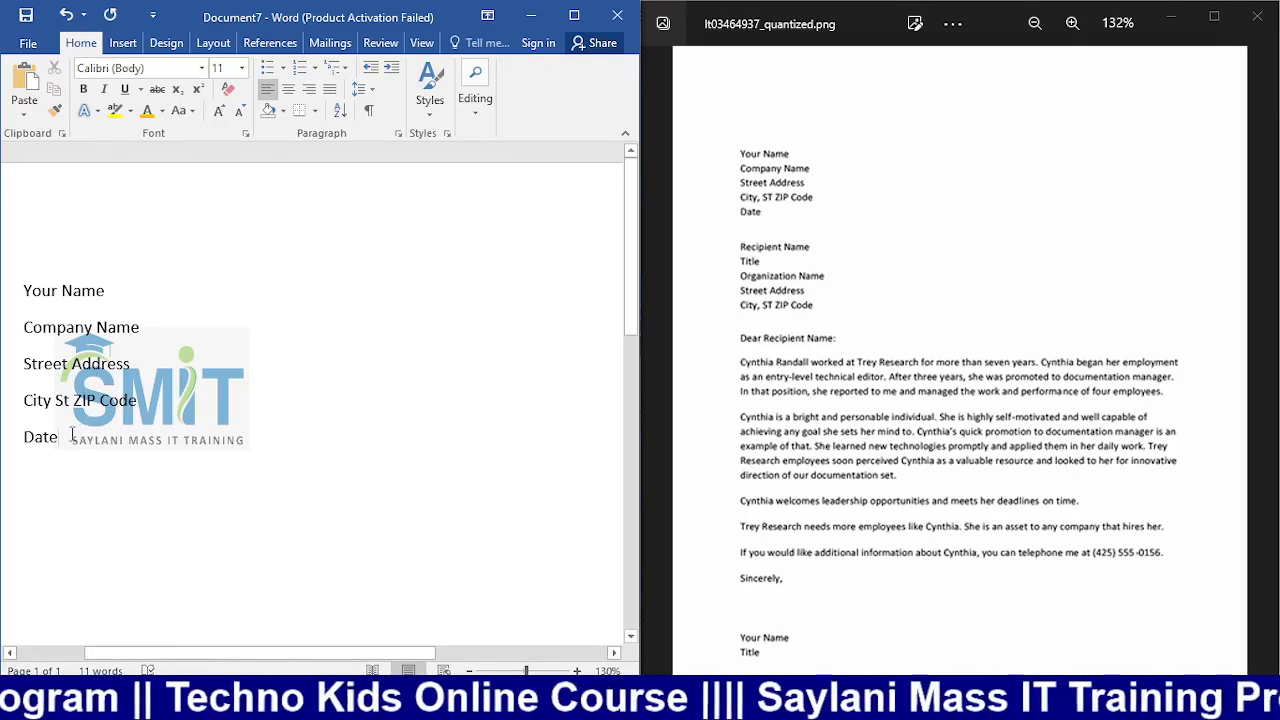
Step: Check the document's word count statistics for the number of paragraphs and lines in the sender block
{"action": "left_click_drag", "start_coordinate": [72, 437], "coordinate": [14, 290]}
{"action": "left_click", "coordinate": [148, 364]}
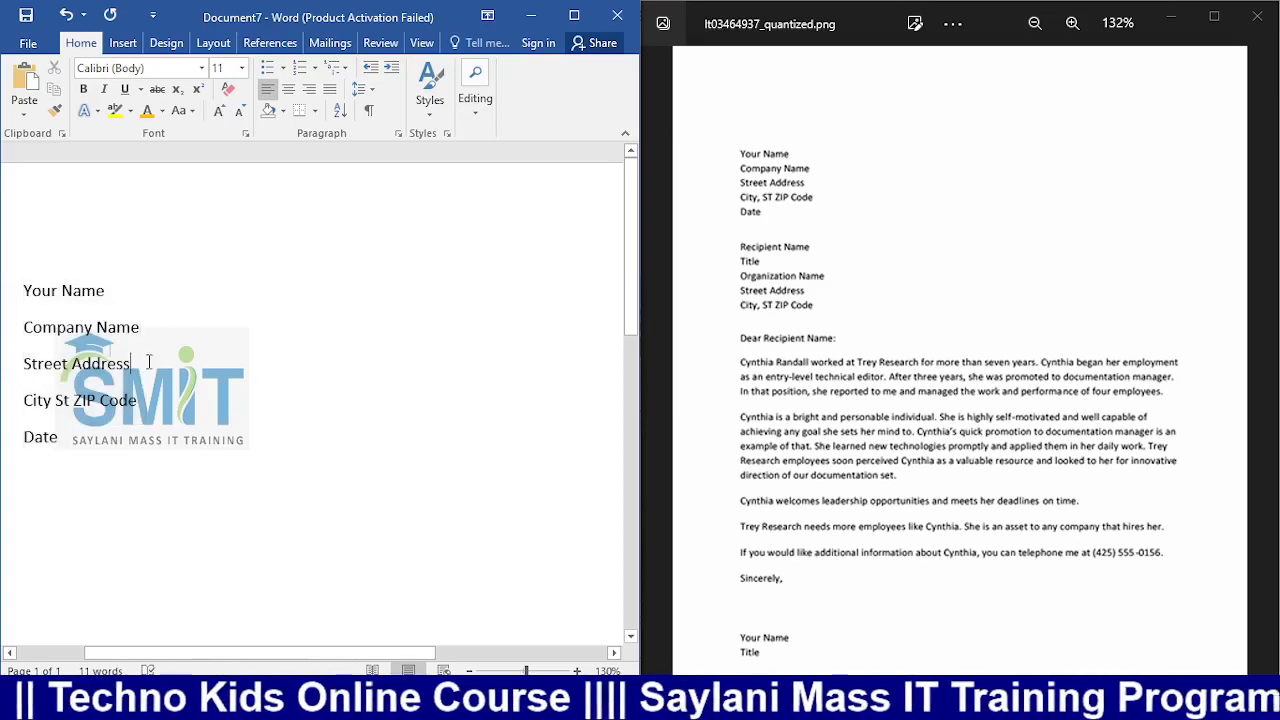
{"action": "left_click", "coordinate": [372, 46]}
{"action": "left_click", "coordinate": [56, 111]}
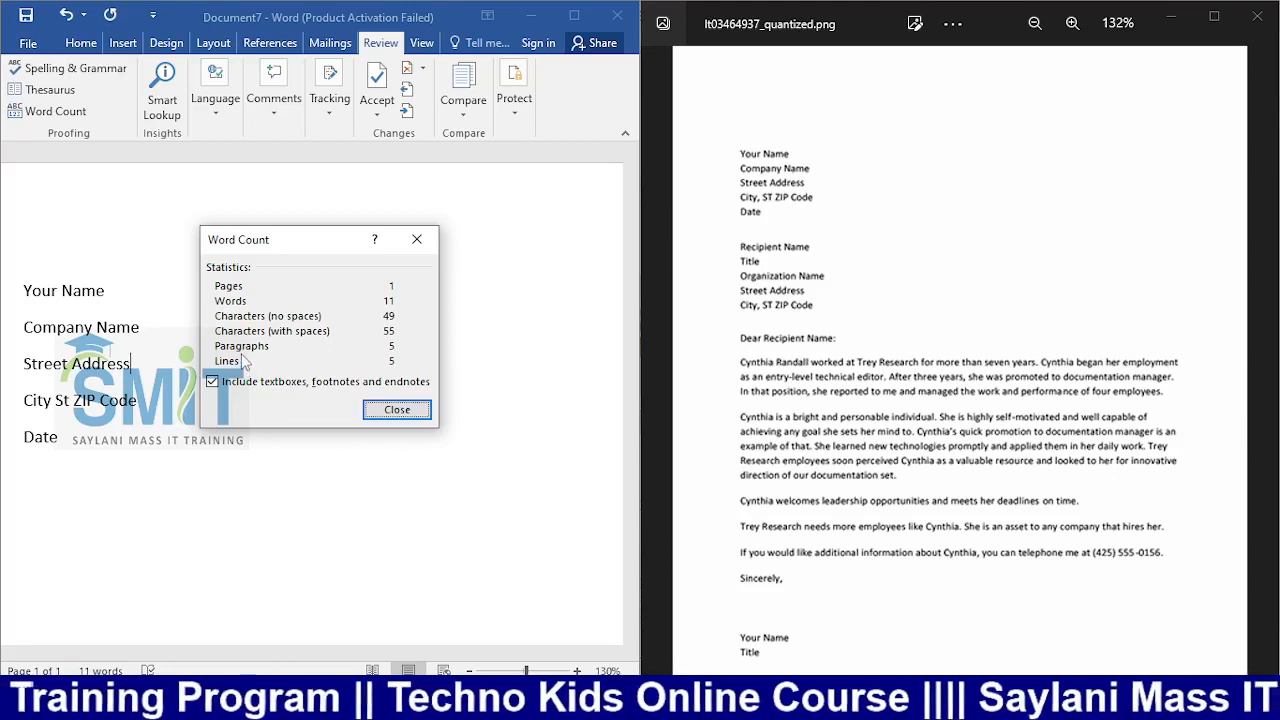
{"action": "left_click", "coordinate": [392, 409]}
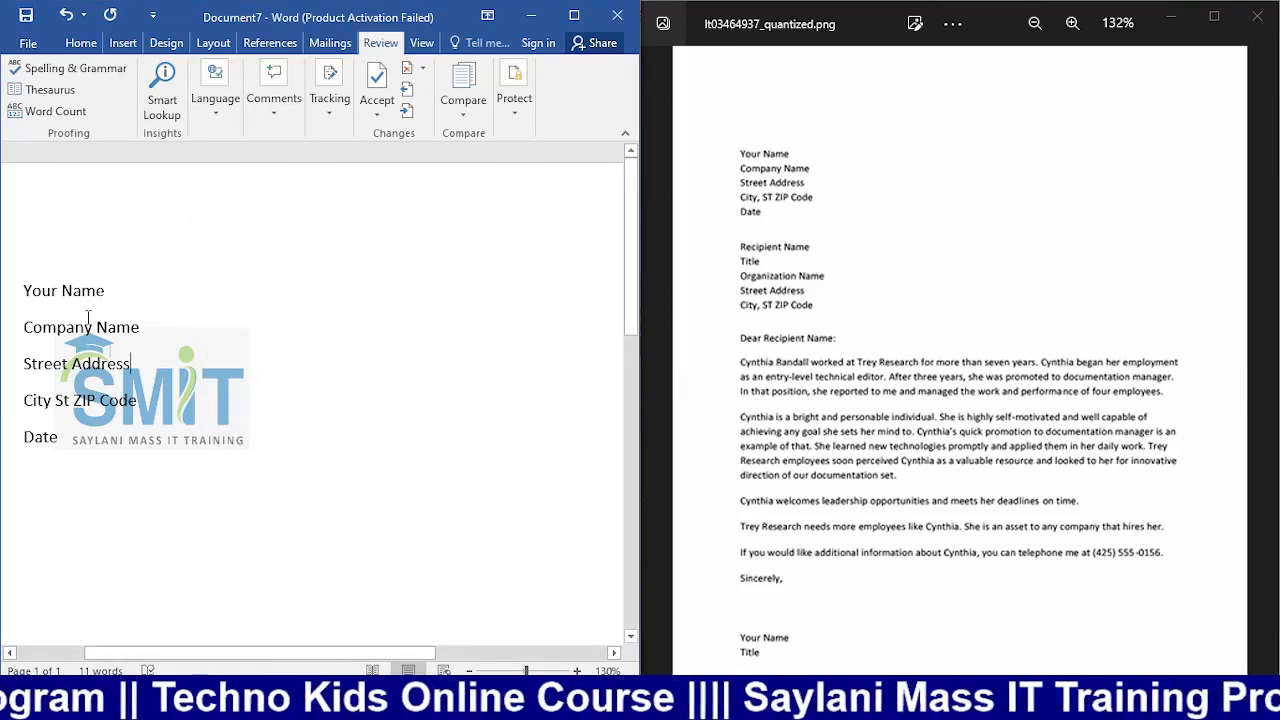
{"action": "left_click", "coordinate": [148, 330]}
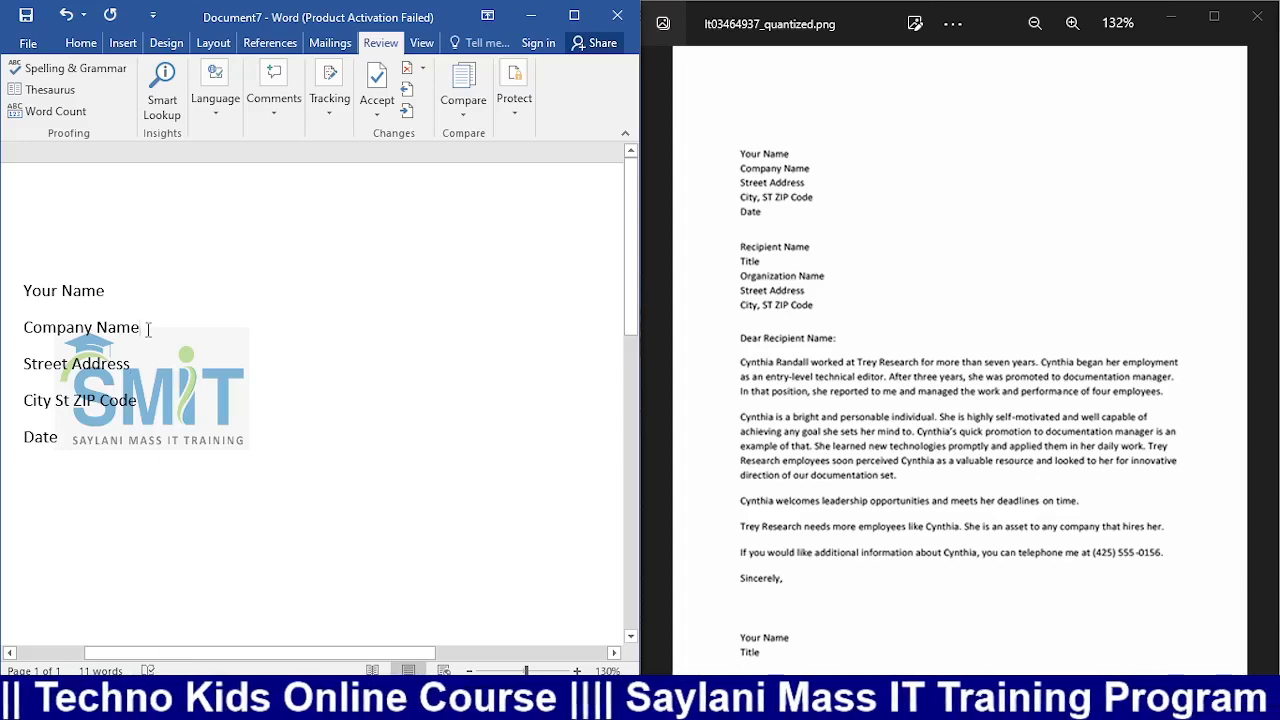
Step: Create another blank document beside the reference image and write Your Name, ending it with a line break instead of a new paragraph
{"action": "key", "text": "ctrl+n"}
{"action": "key", "text": "super+Left"}
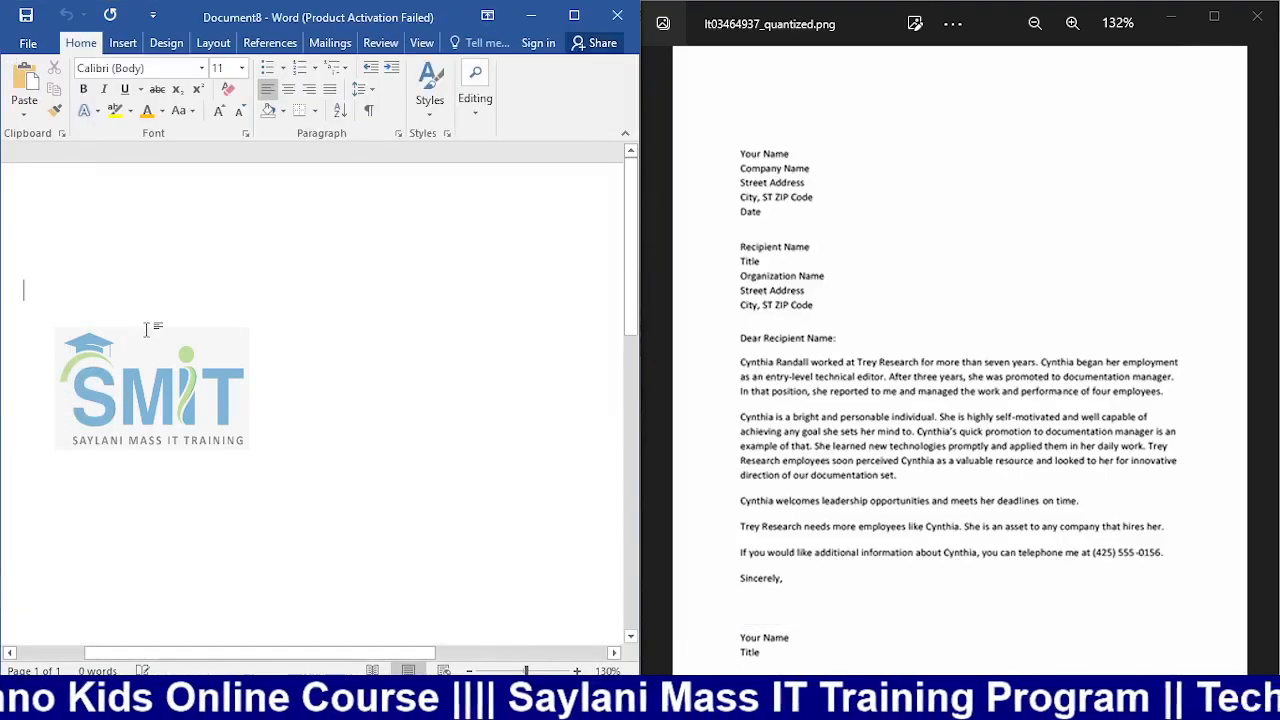
{"action": "type", "text": "Y"}
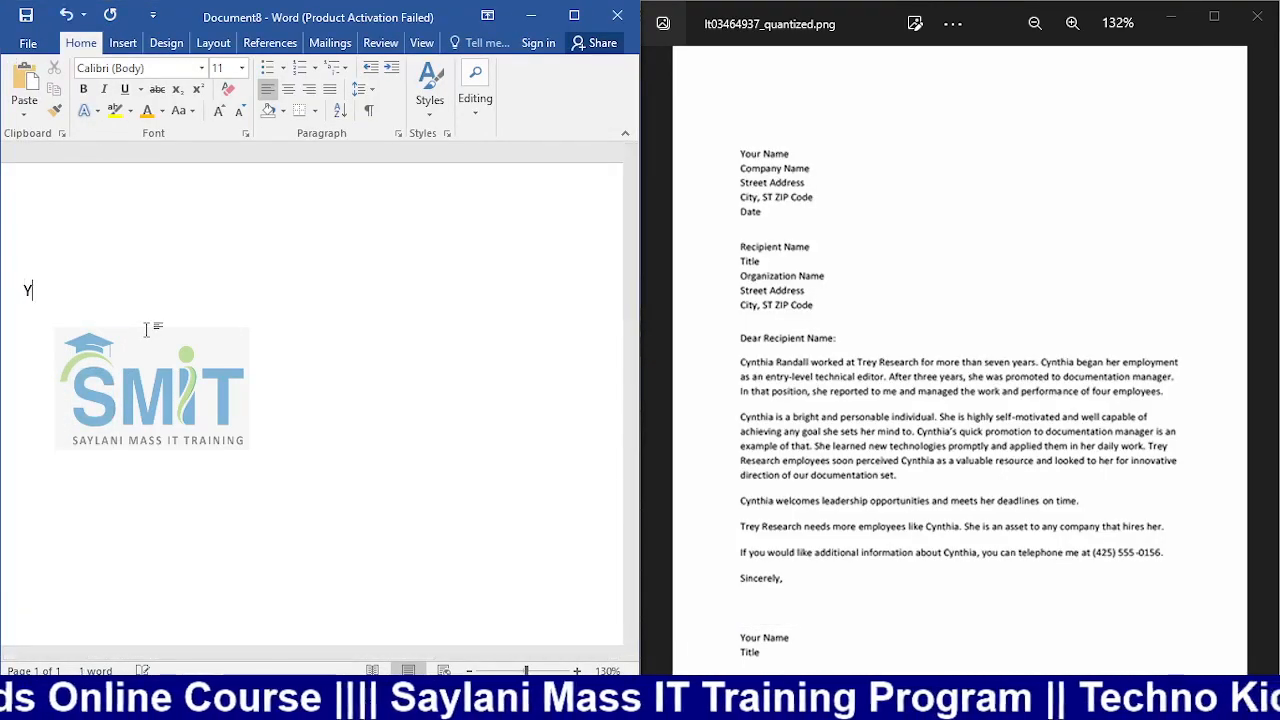
{"action": "type", "text": "our "}
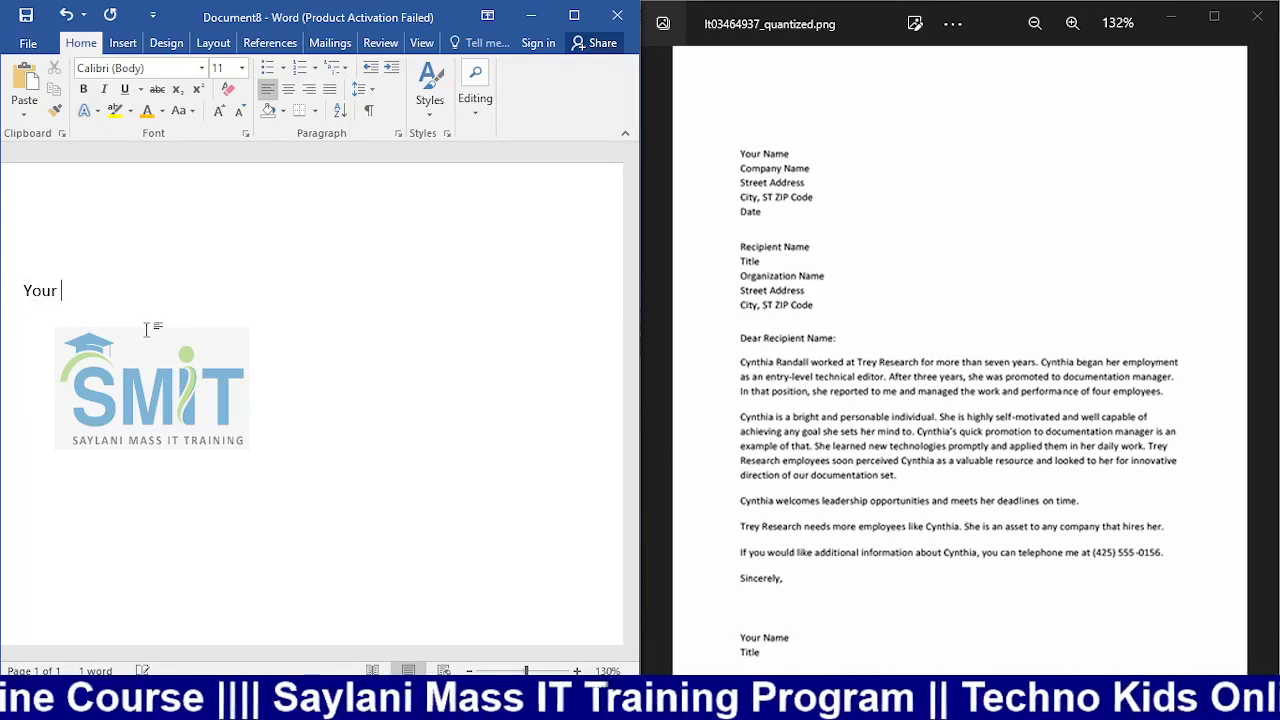
{"action": "type", "text": "NAme"}
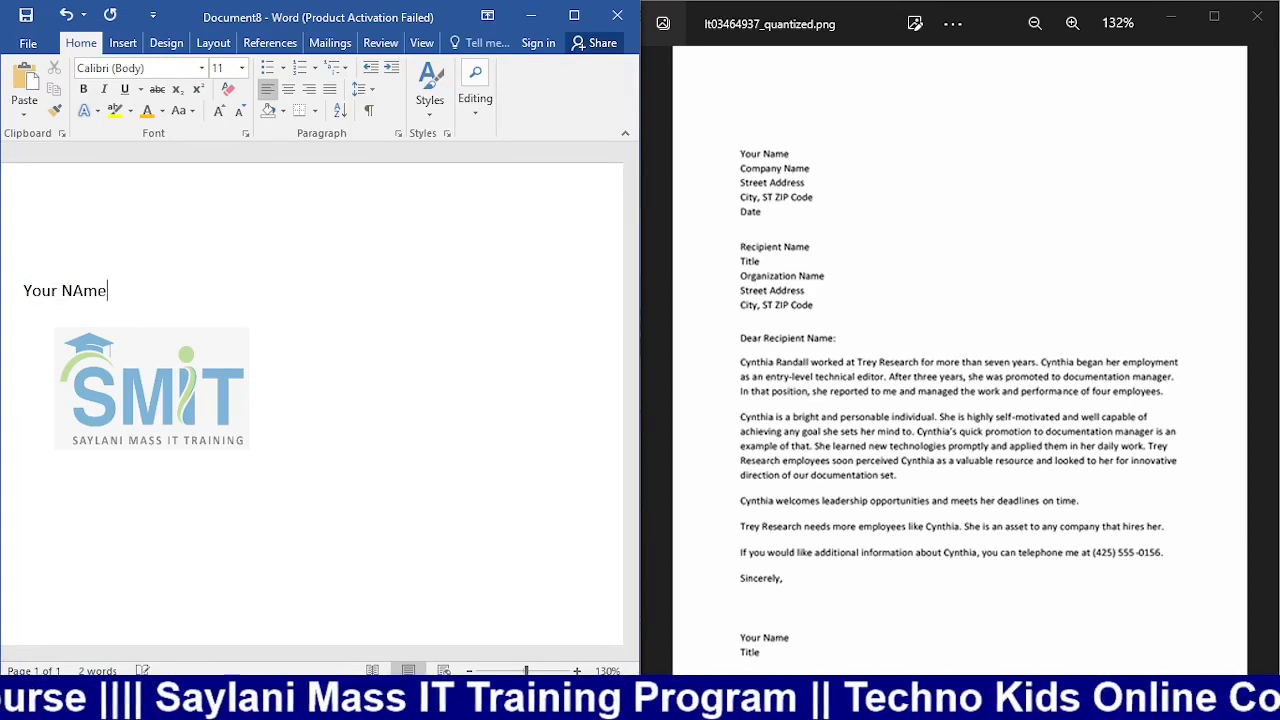
{"action": "key", "text": "Return"}
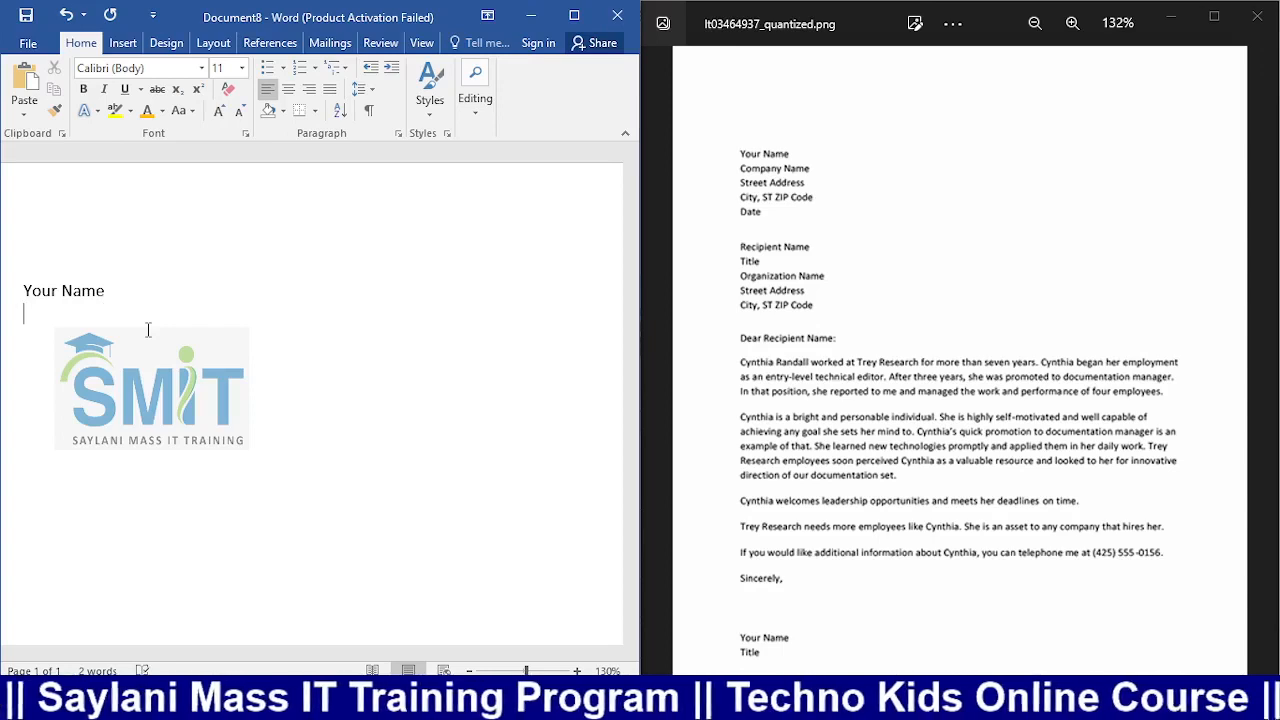
Step: Add Company Name as the second line, removing the paragraph break after it and using a line break instead
{"action": "type", "text": "Comp"}
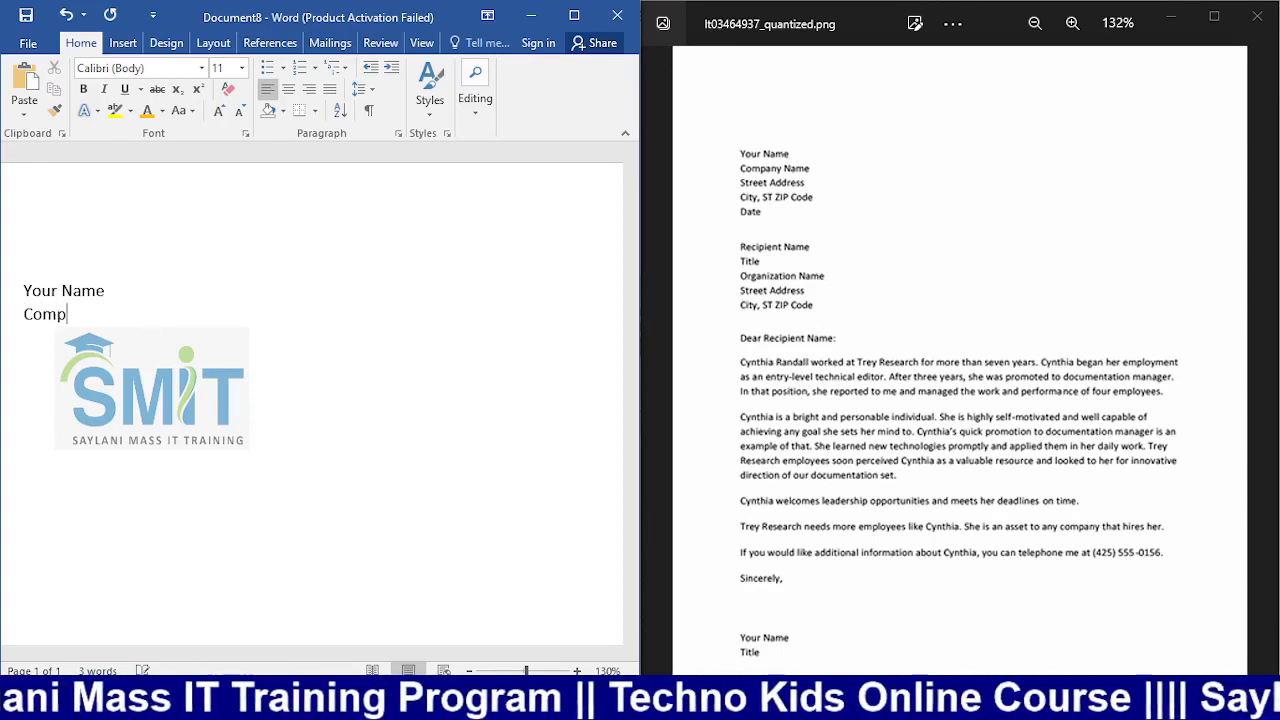
{"action": "type", "text": "any"}
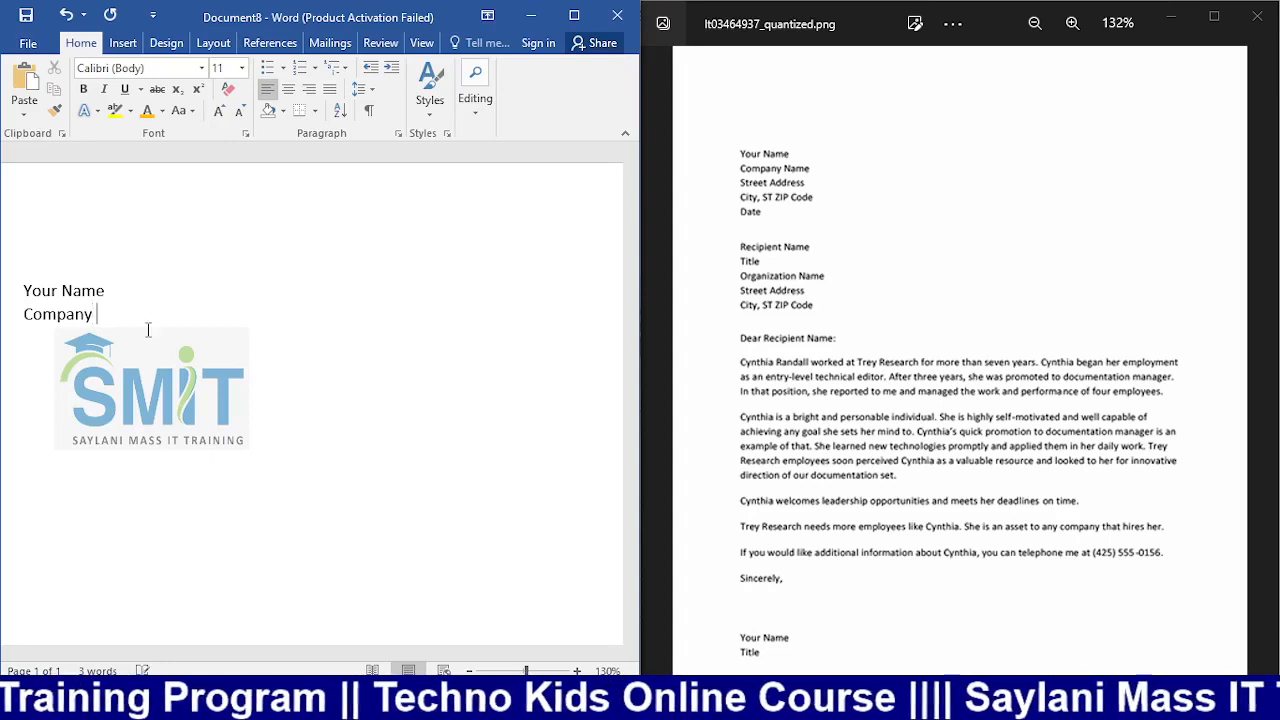
{"action": "type", "text": " Name"}
{"action": "key", "text": "Return"}
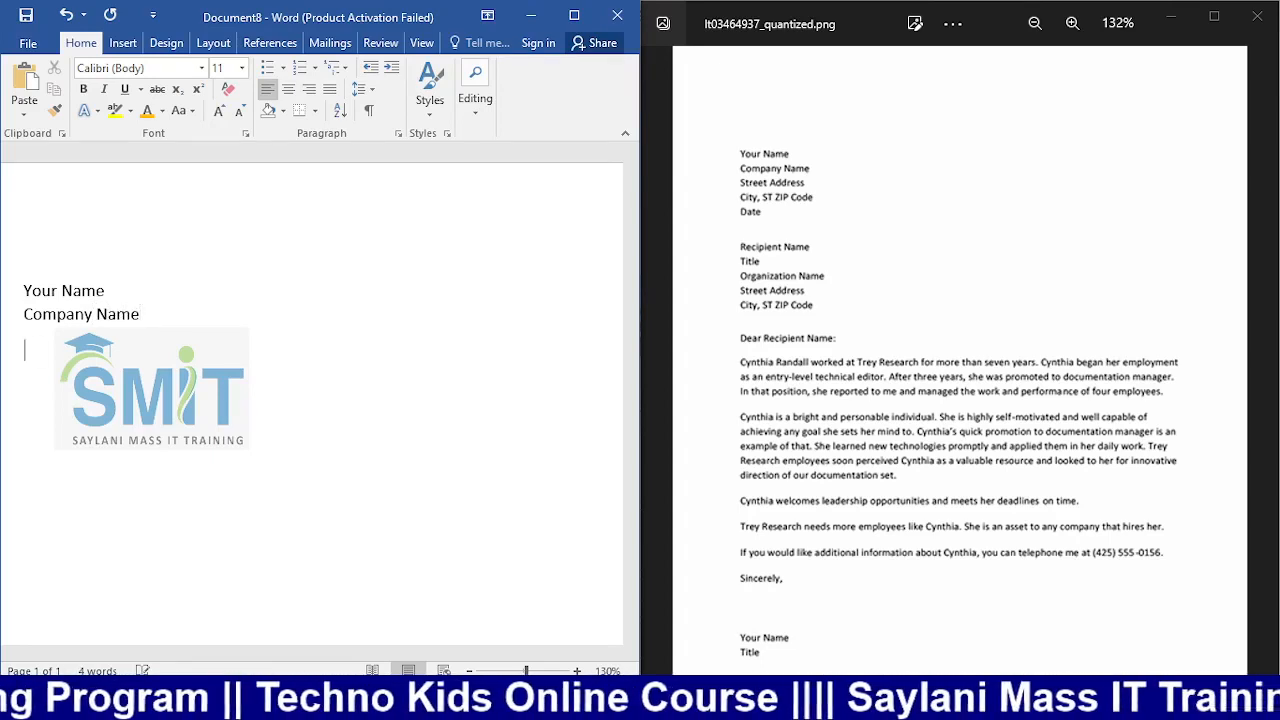
{"action": "key", "text": "BackSpace"}
{"action": "key", "text": "BackSpace"}
{"action": "key", "text": "BackSpace"}
{"action": "key", "text": "BackSpace"}
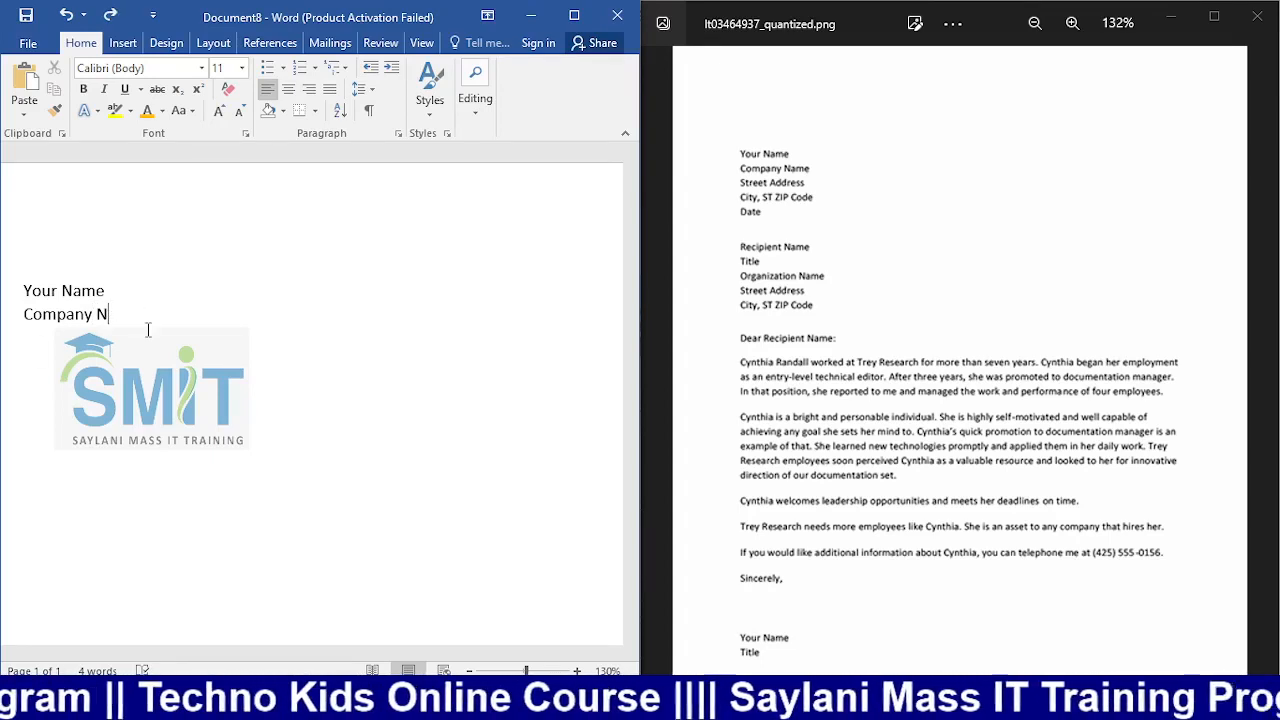
{"action": "type", "text": "ame"}
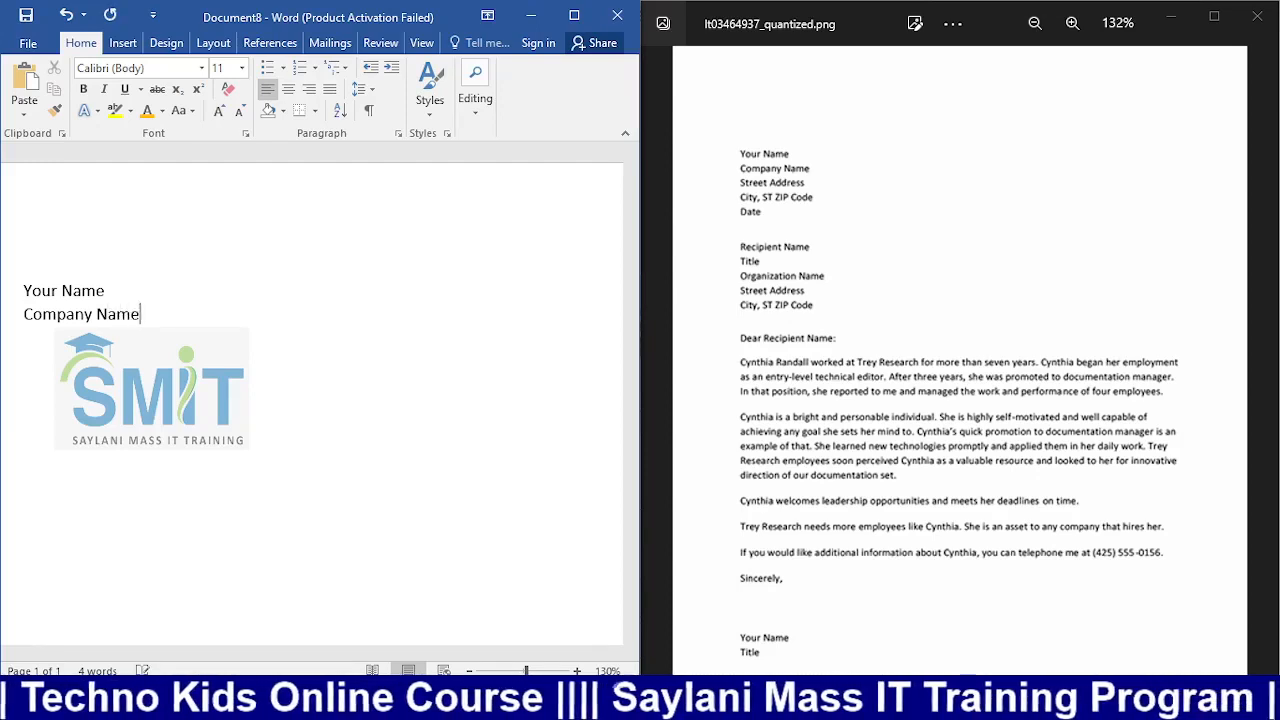
{"action": "key", "text": "Return"}
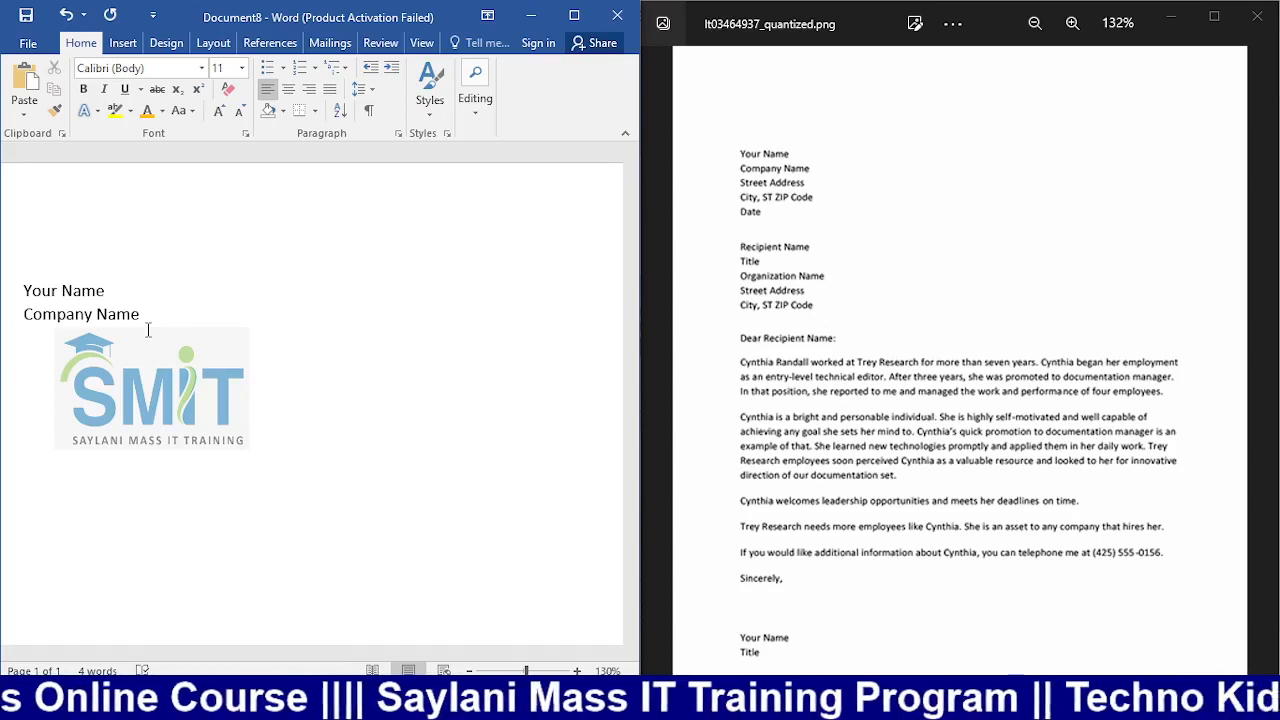
Step: Add Street Address as the third line of the sender block, ending it with a line break
{"action": "type", "text": "Str"}
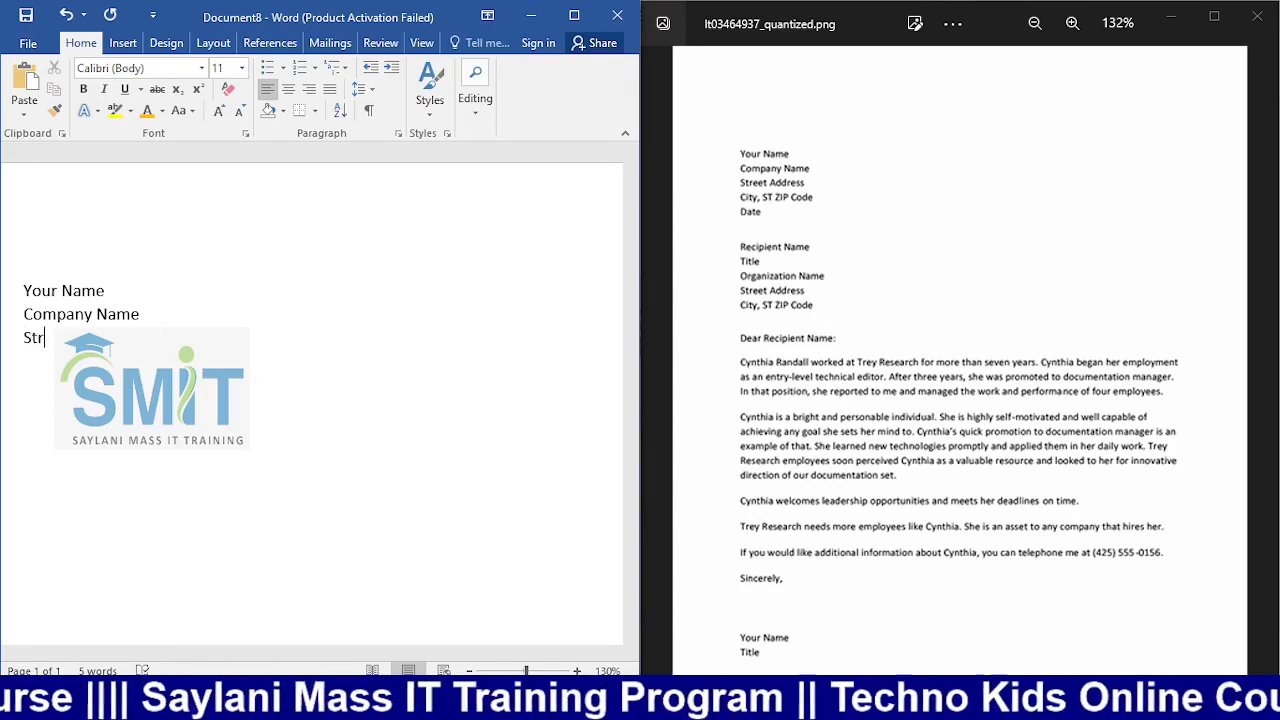
{"action": "type", "text": "eet"}
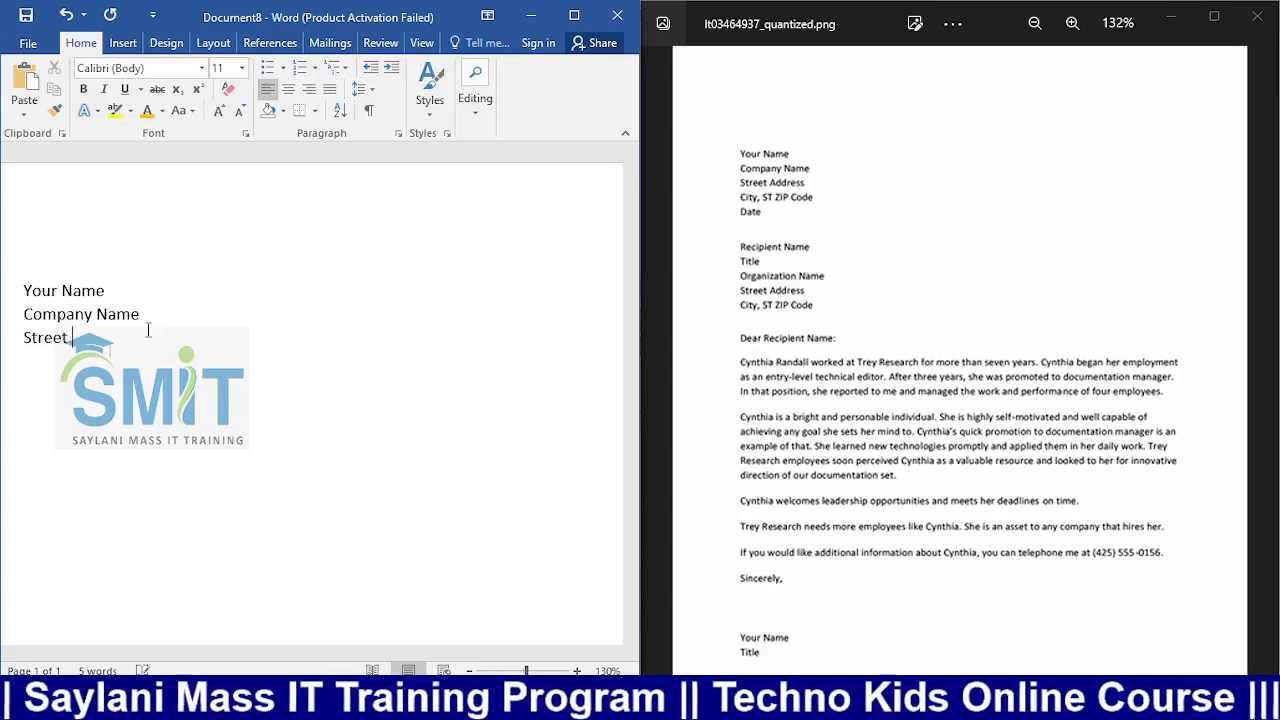
{"action": "type", "text": " Address"}
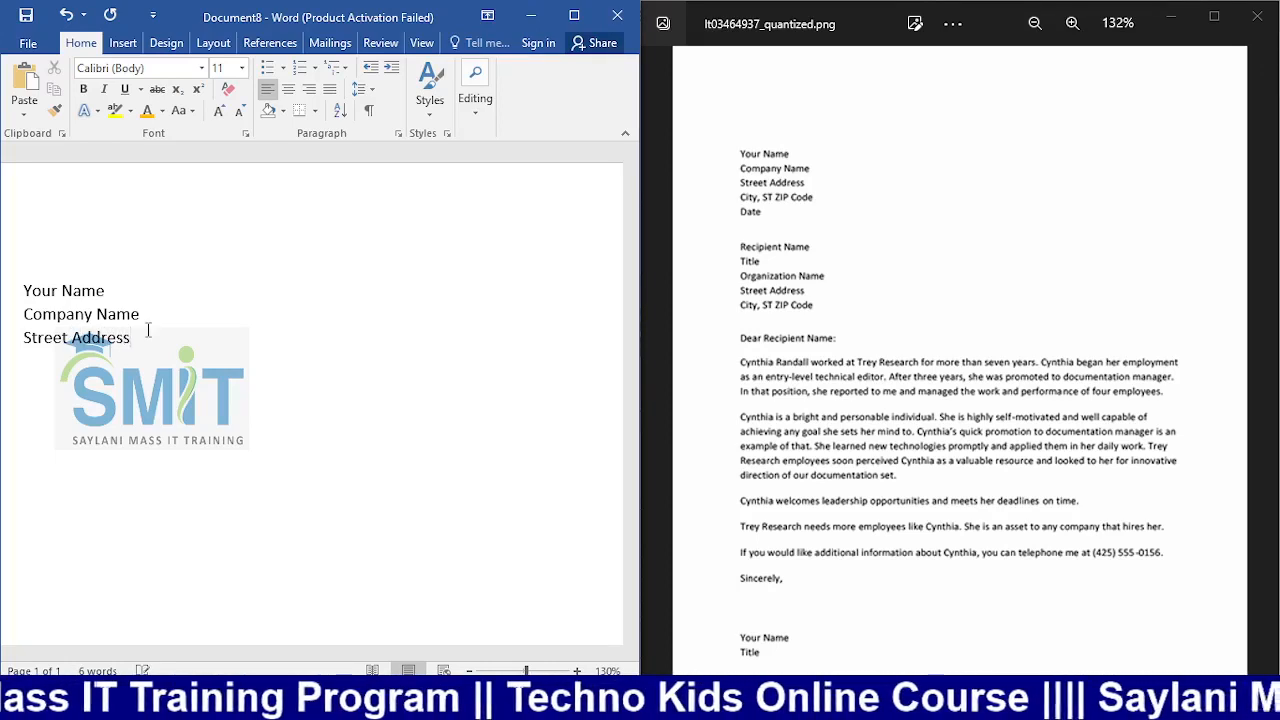
{"action": "key", "text": "Return"}
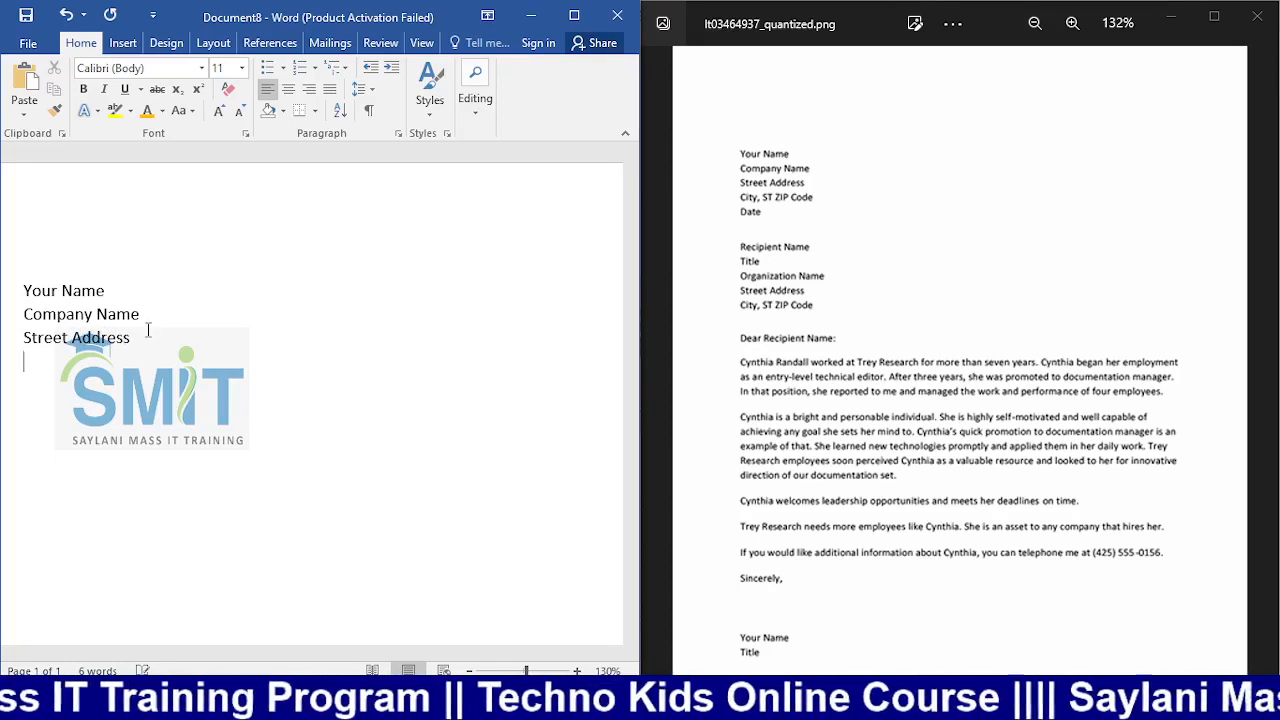
Step: Add City ST ZIP Code and Date as the last two lines of the sender block, separated by a line break
{"action": "type", "text": "Cit"}
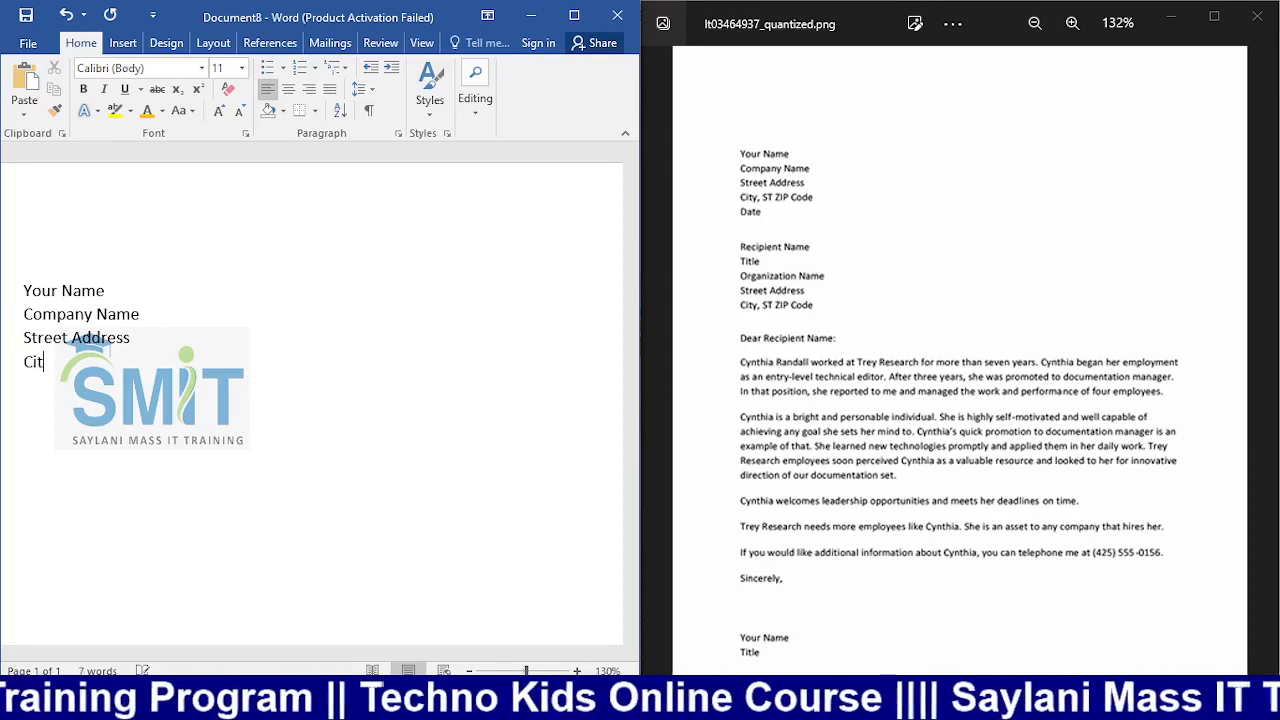
{"action": "type", "text": "y S"}
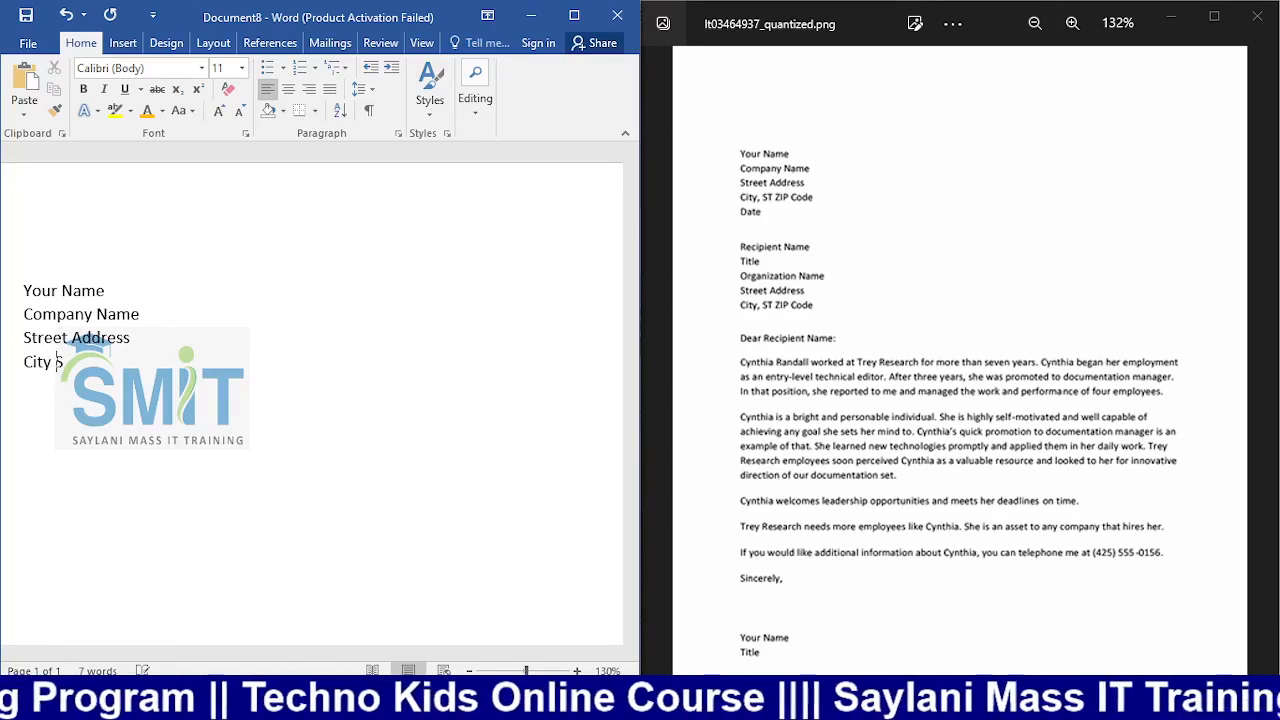
{"action": "type", "text": "T Z"}
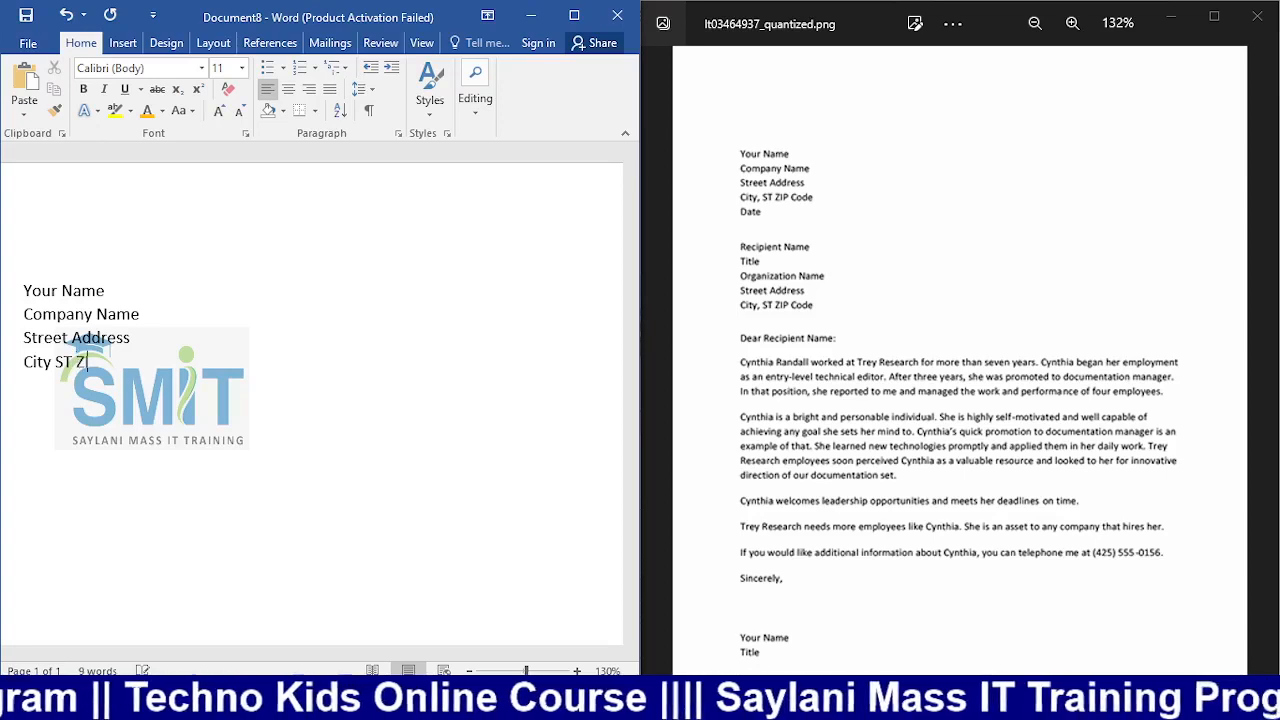
{"action": "type", "text": "IP Code"}
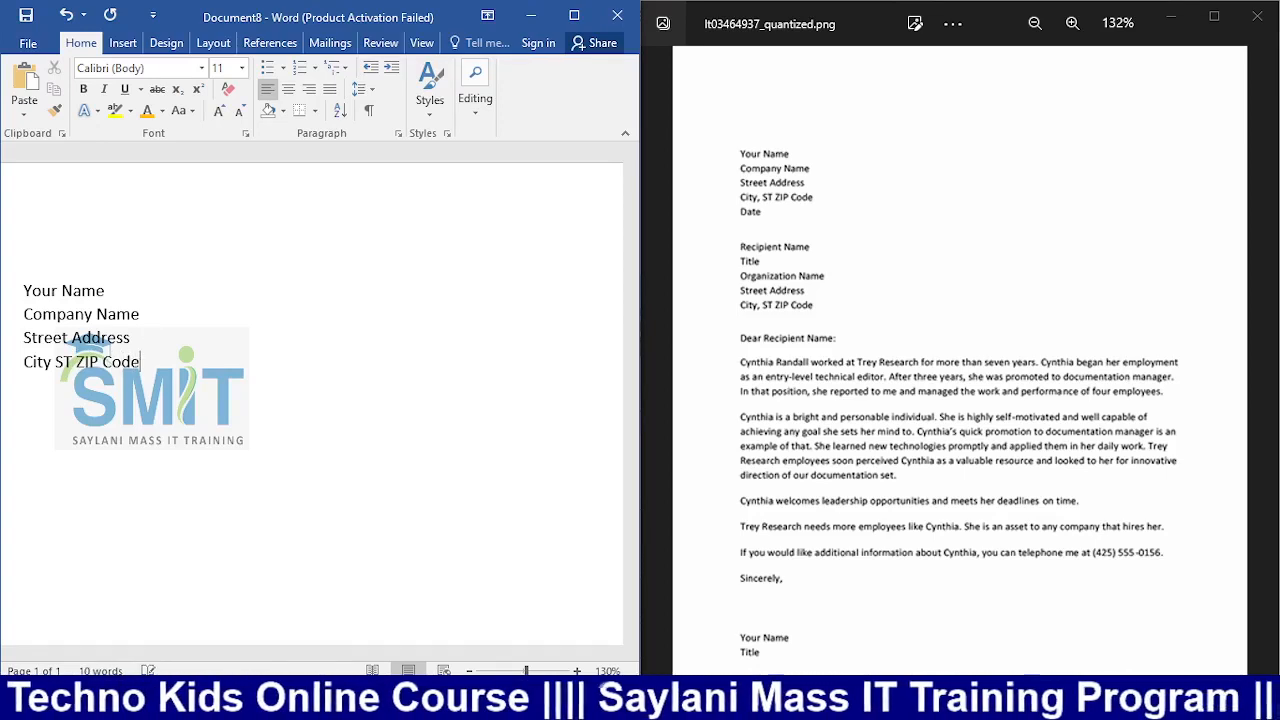
{"action": "key", "text": "Return"}
{"action": "type", "text": "C"}
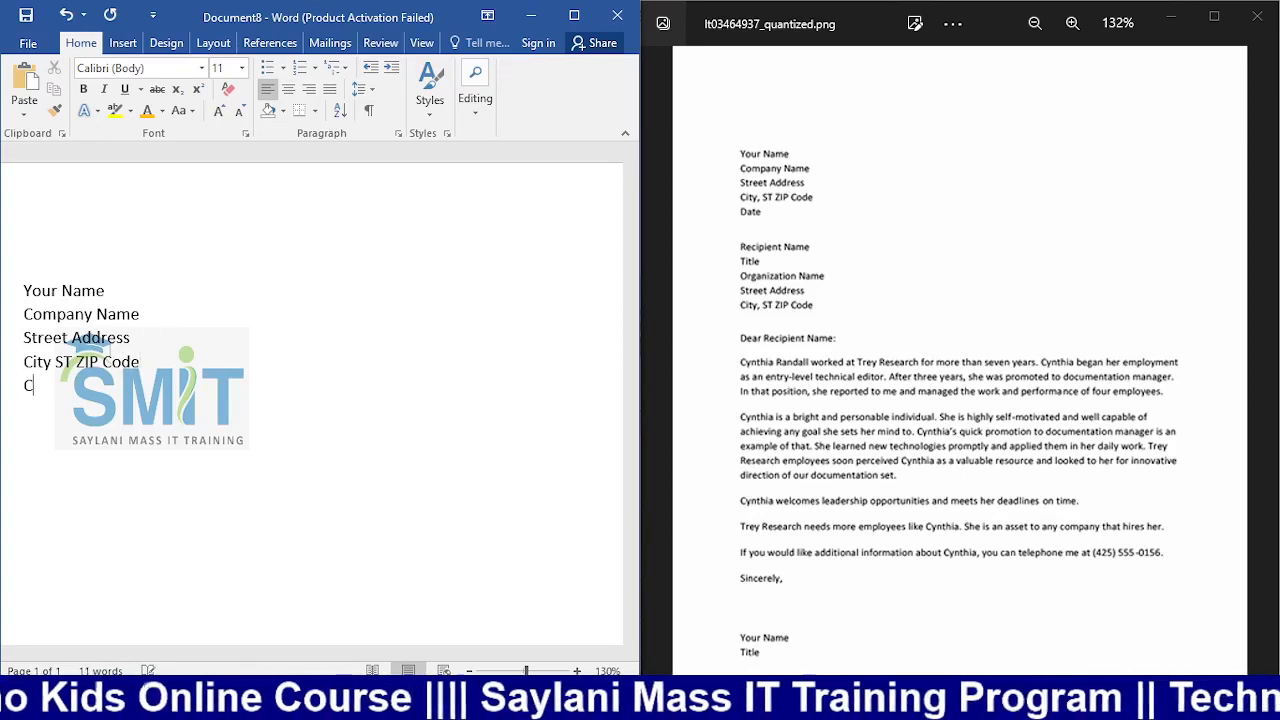
{"action": "key", "text": "BackSpace"}
{"action": "type", "text": "Date"}
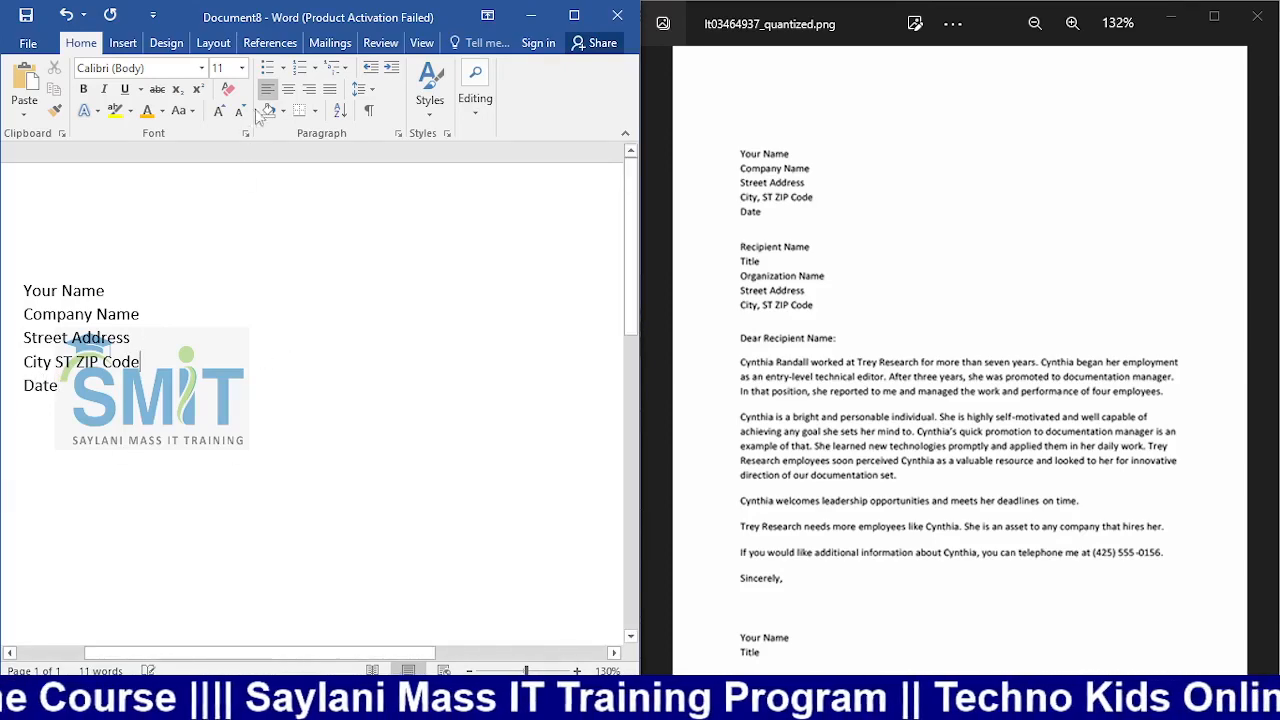
Step: Check the word count statistics for the paragraphs and lines in the block built with line breaks
{"action": "left_click", "coordinate": [378, 43]}
{"action": "left_click", "coordinate": [70, 111]}
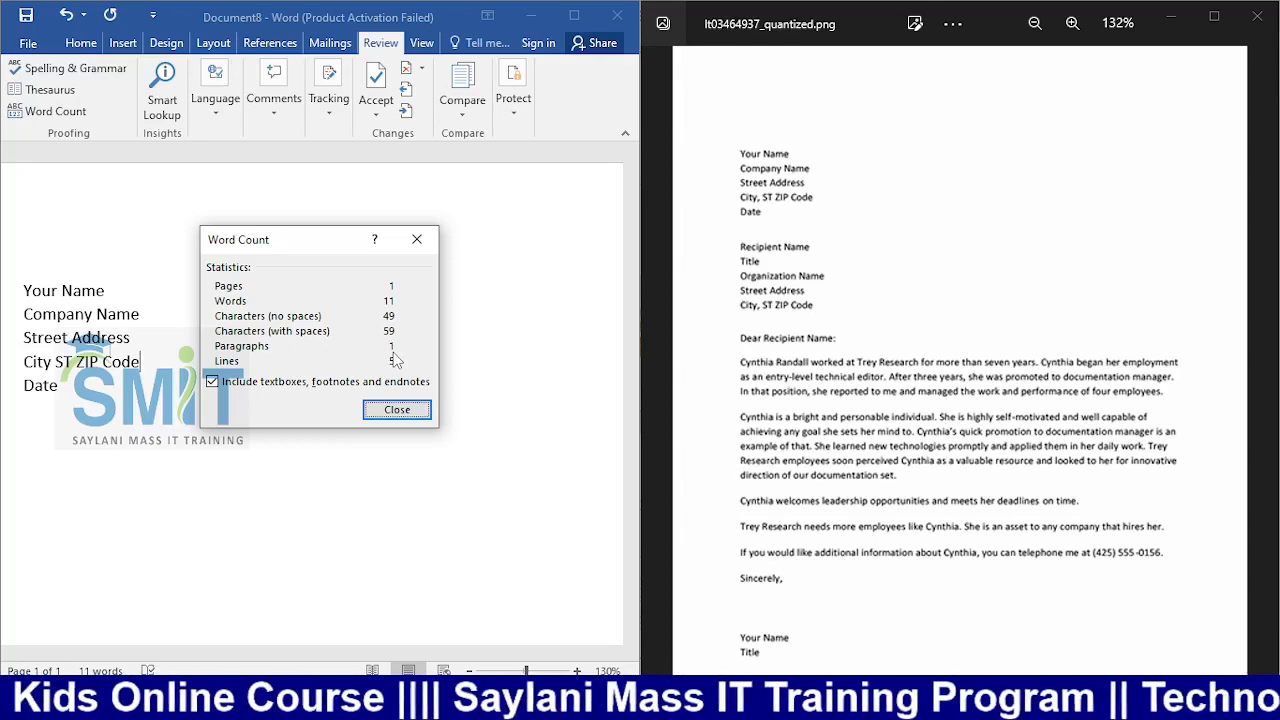
{"action": "left_click", "coordinate": [420, 408]}
Step: Try a paragraph break instead of the line break before Company Name, check the word count statistics, and restore the line break
{"action": "left_click", "coordinate": [23, 314]}
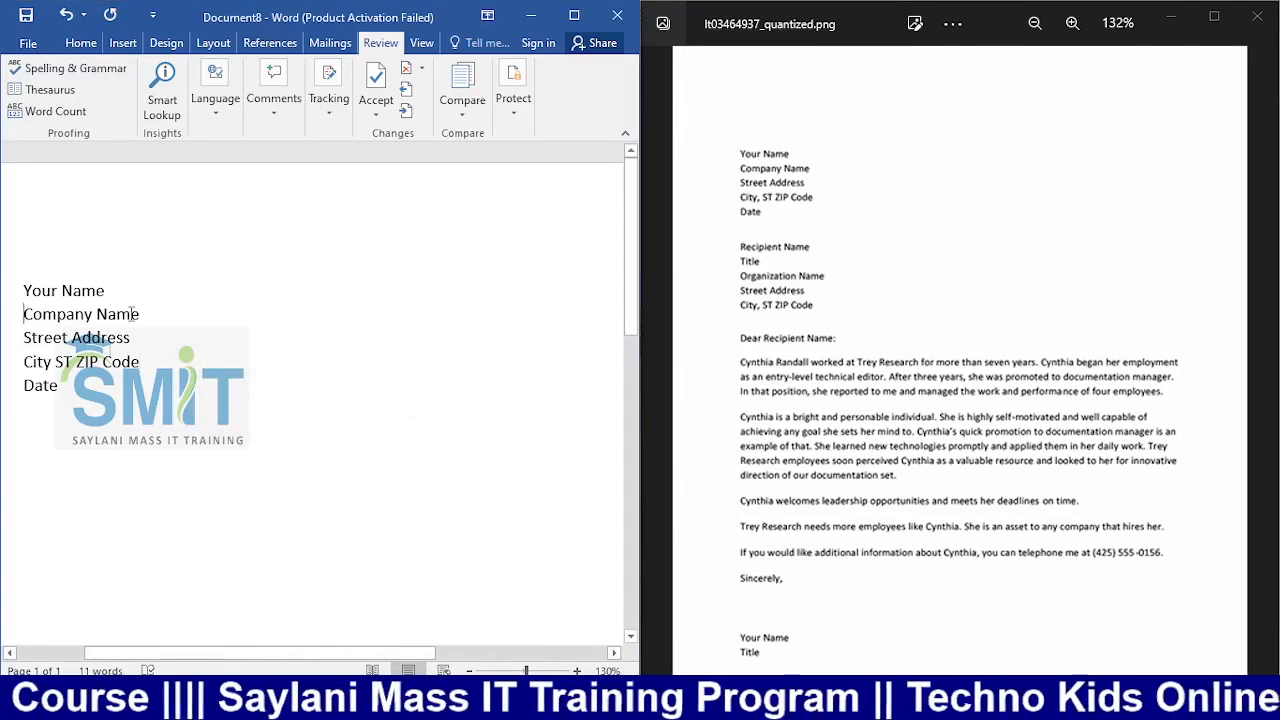
{"action": "key", "text": "BackSpace"}
{"action": "key", "text": "Return"}
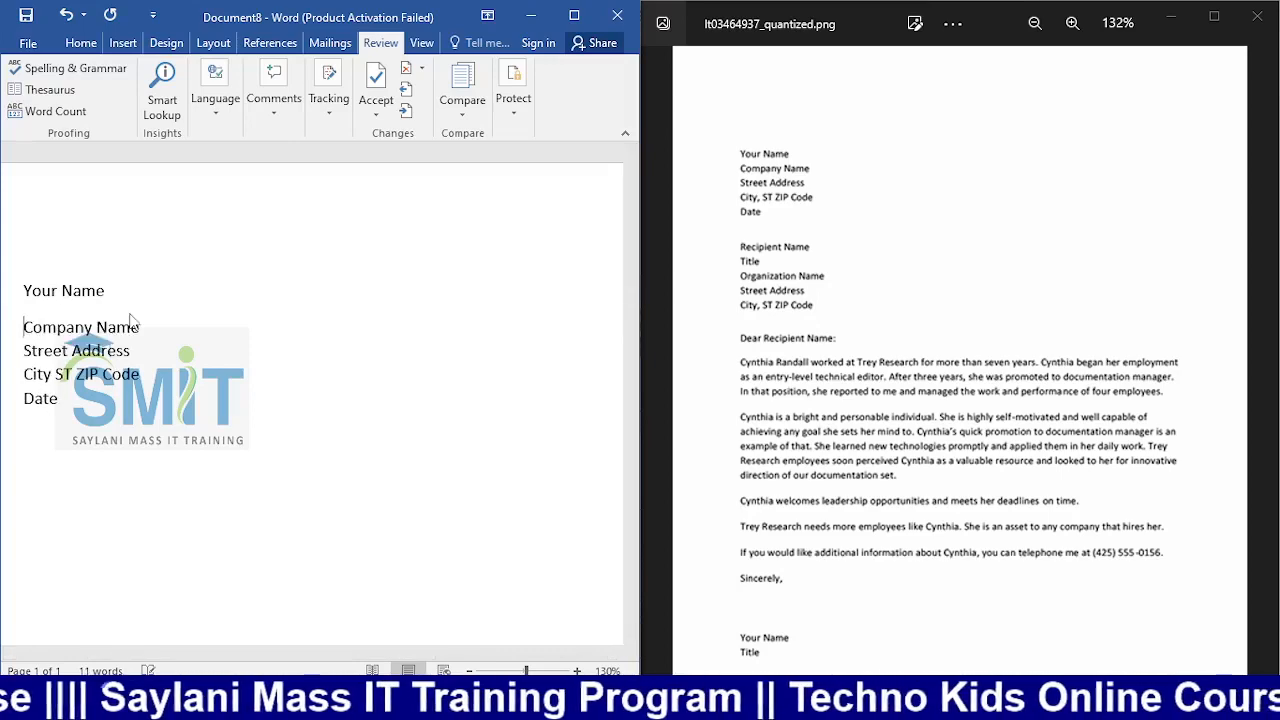
{"action": "left_click", "coordinate": [56, 111]}
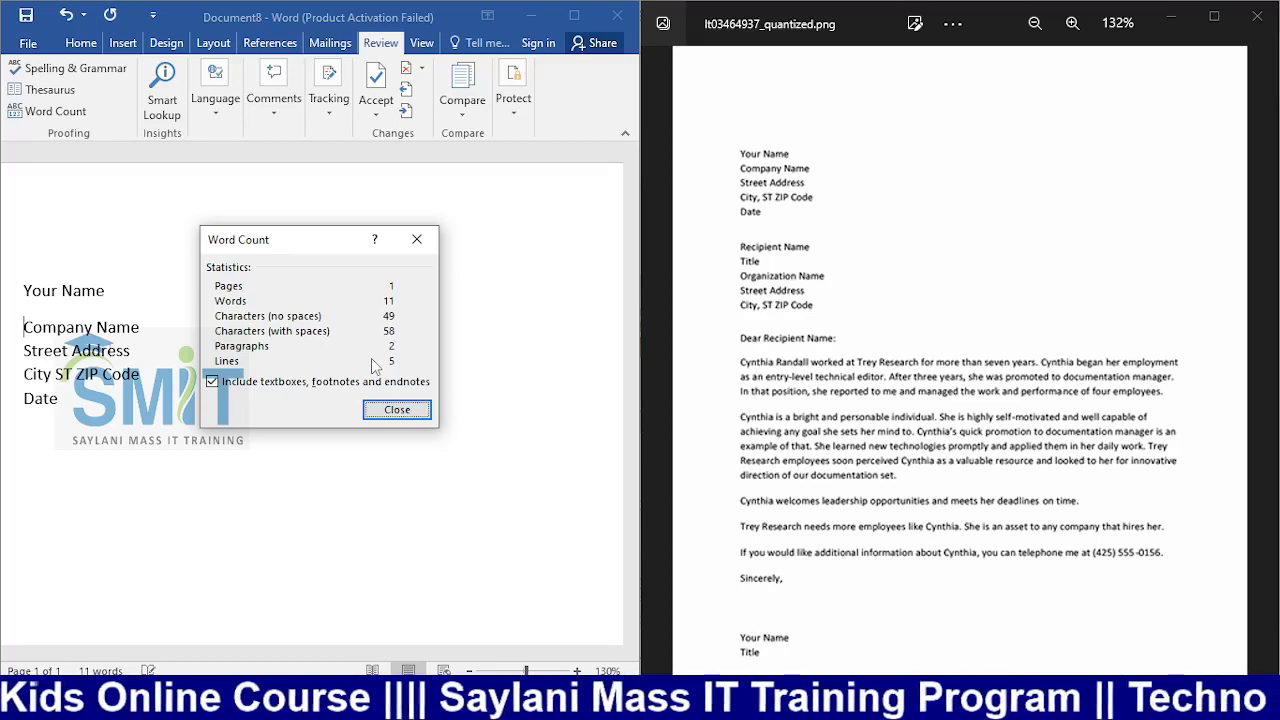
{"action": "left_click", "coordinate": [397, 409]}
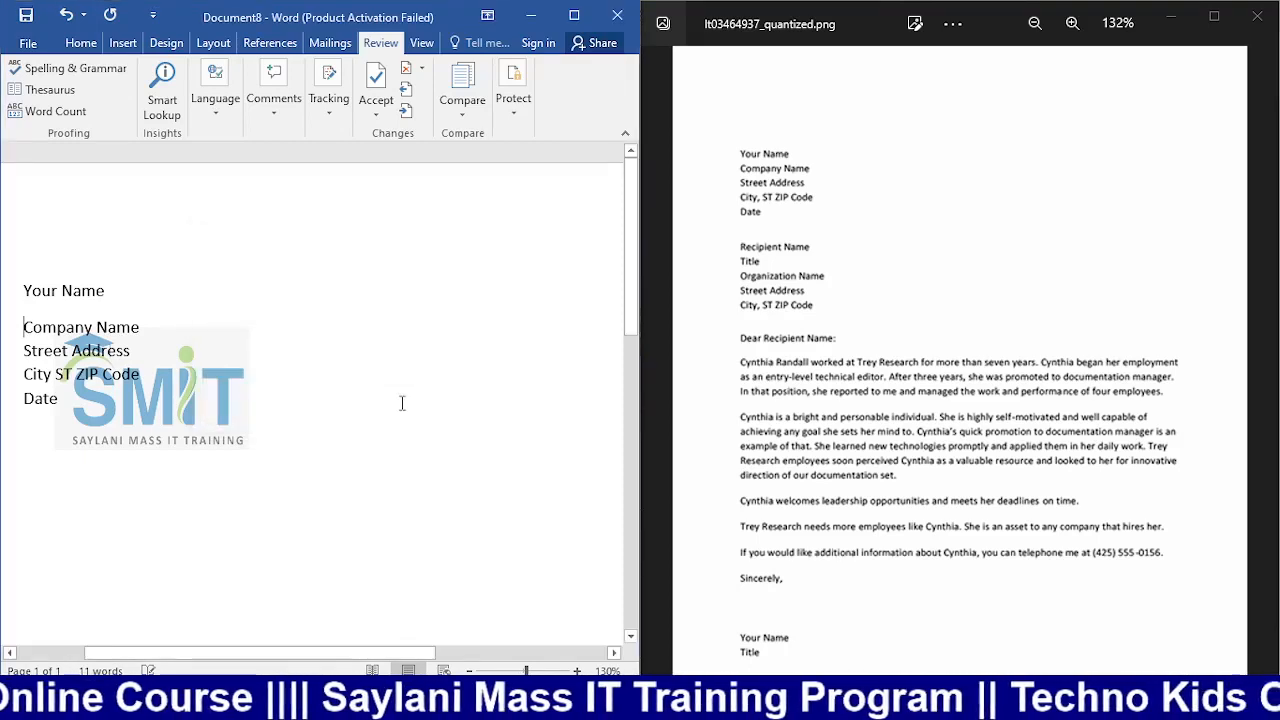
{"action": "key", "text": "BackSpace"}
{"action": "key", "text": "Return"}
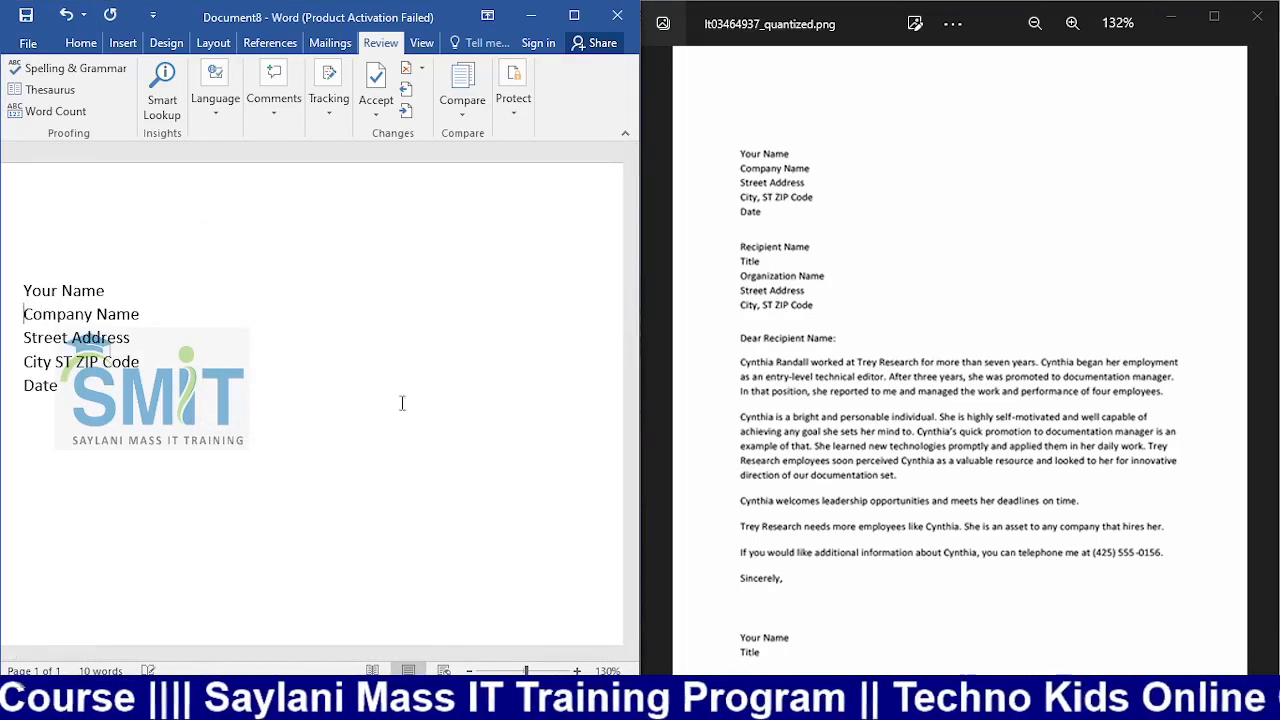
Step: Right-align the sender block by formatting from its Date line, and select all five of its lines
{"action": "left_click_drag", "start_coordinate": [23, 290], "coordinate": [70, 390]}
{"action": "left_click", "coordinate": [67, 318]}
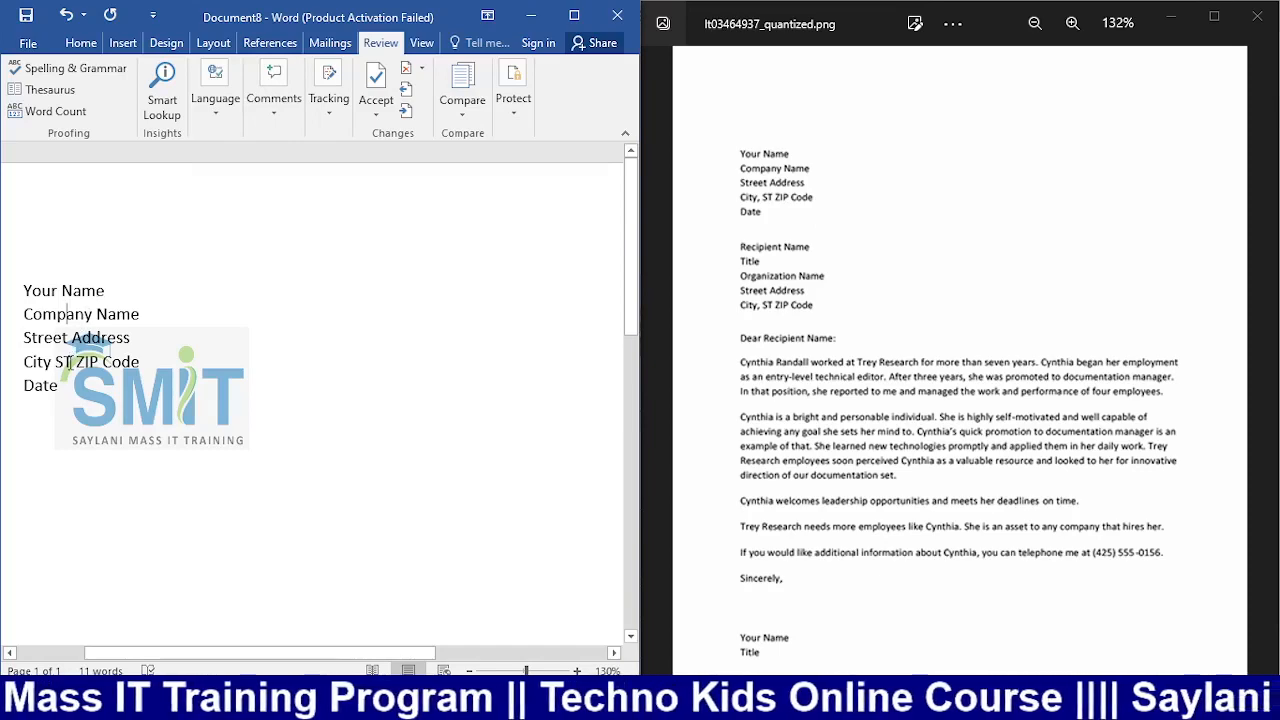
{"action": "left_click", "coordinate": [43, 386]}
{"action": "left_click", "coordinate": [81, 42]}
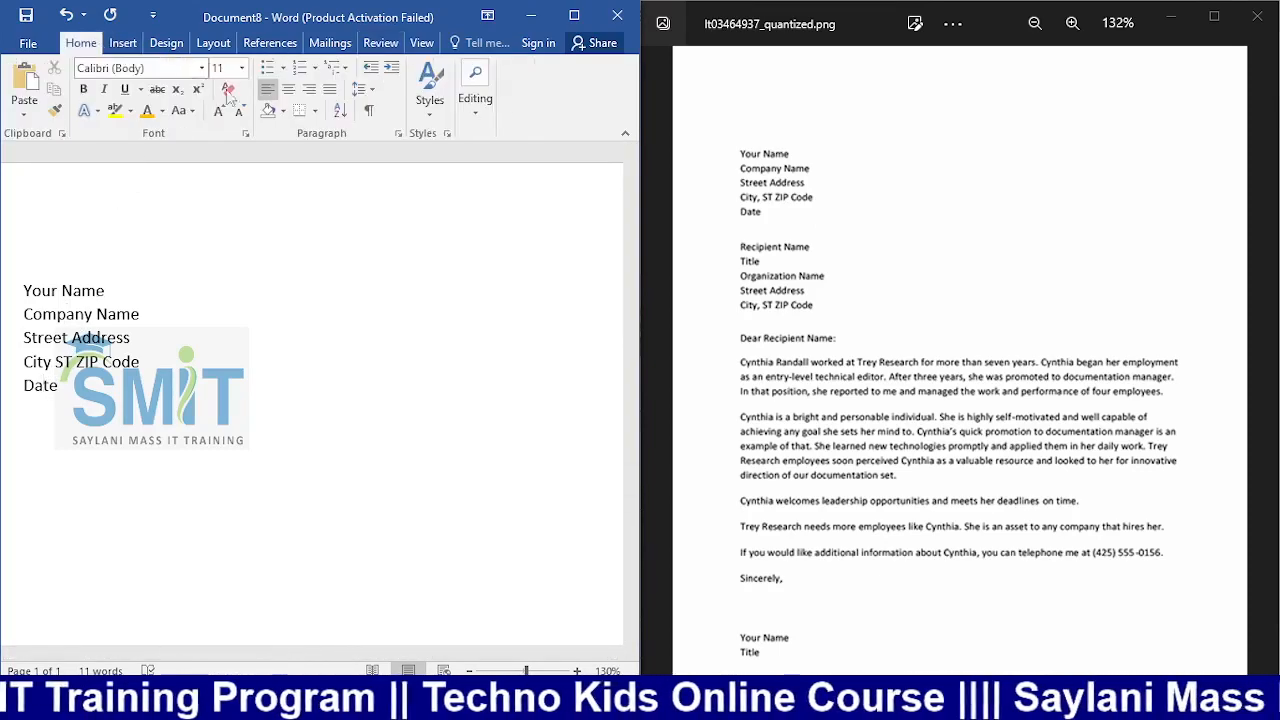
{"action": "left_click", "coordinate": [309, 89]}
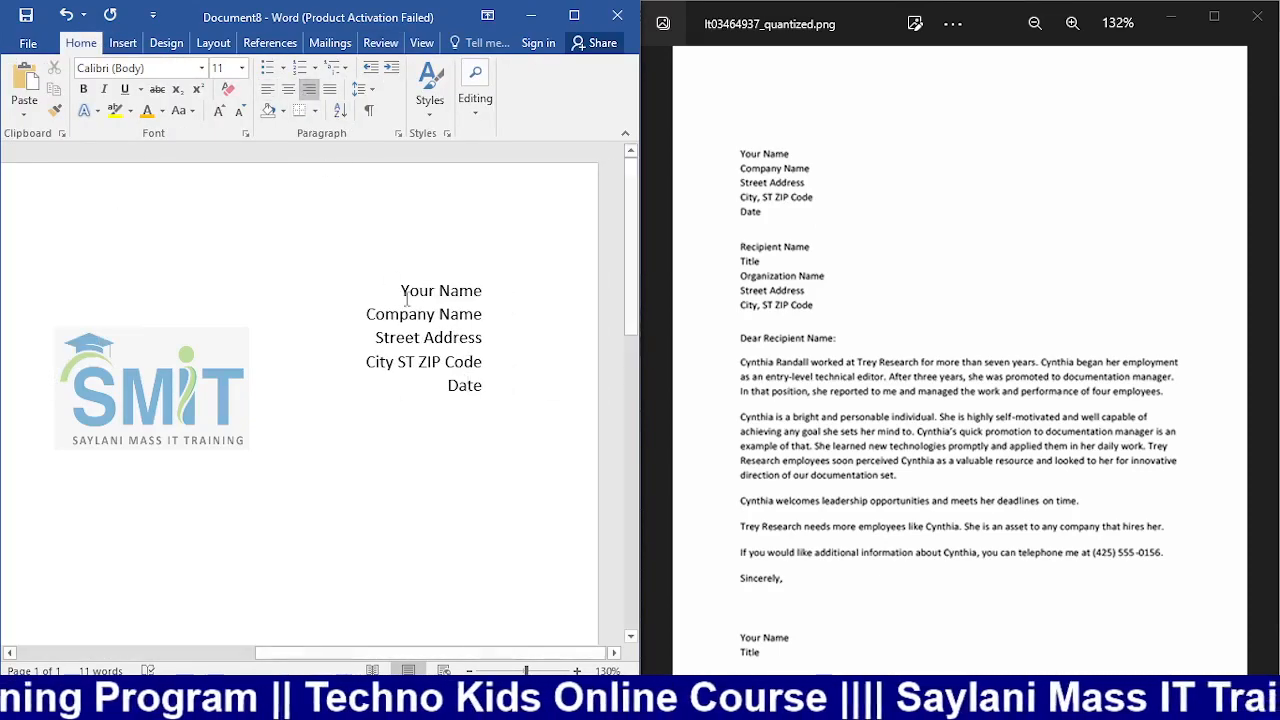
{"action": "left_click_drag", "start_coordinate": [486, 386], "coordinate": [400, 290]}
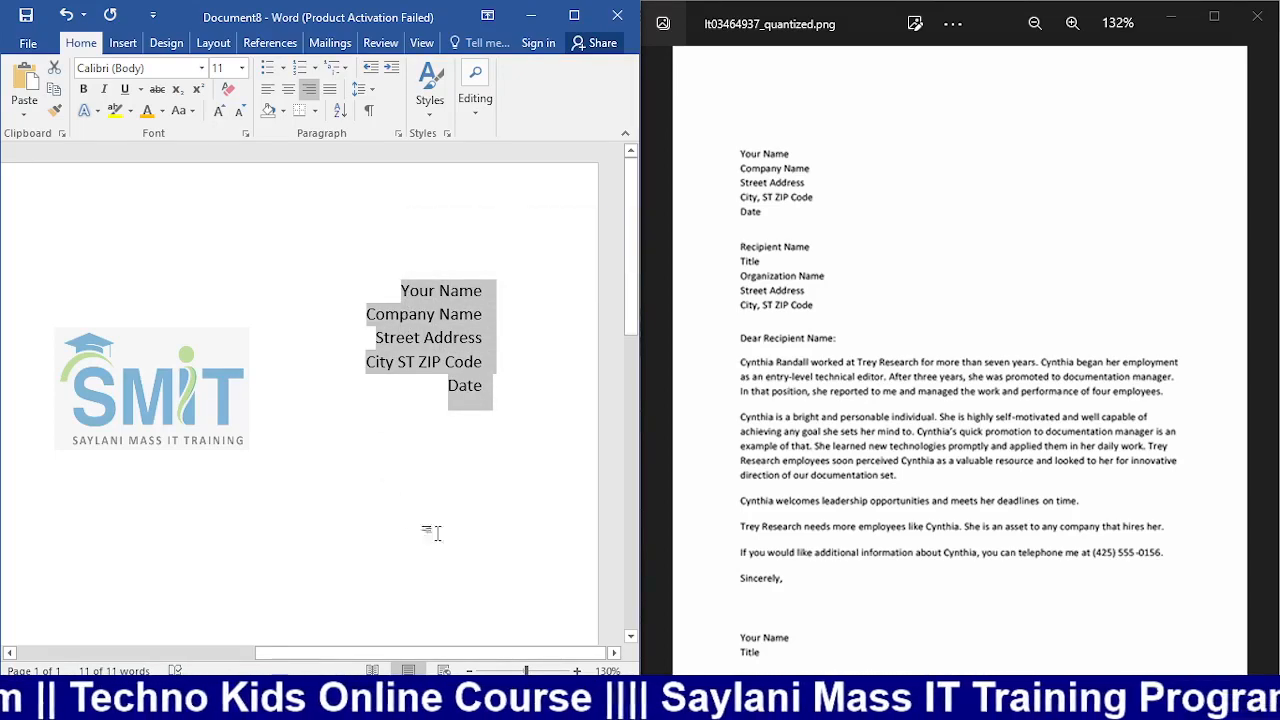
Step: Switch to Document7, right-align only the Company Name paragraph, and return it to left alignment
{"action": "key", "text": "alt+Tab"}
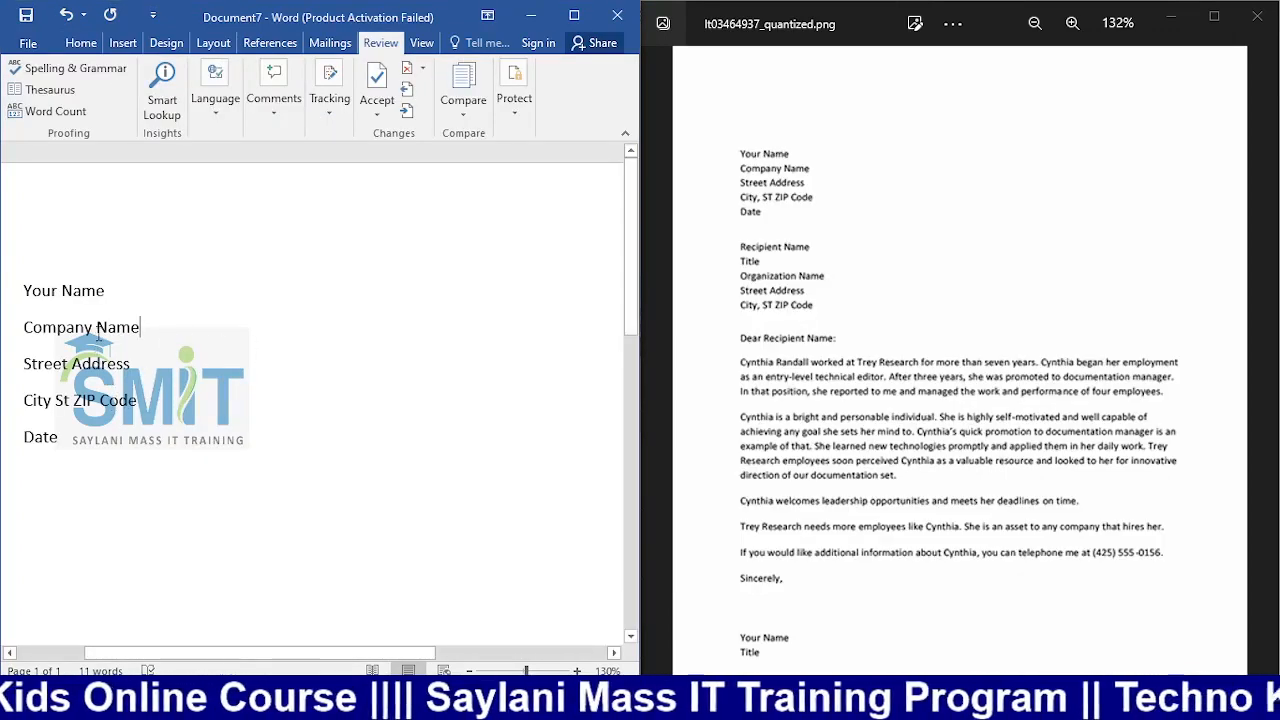
{"action": "left_click", "coordinate": [81, 42]}
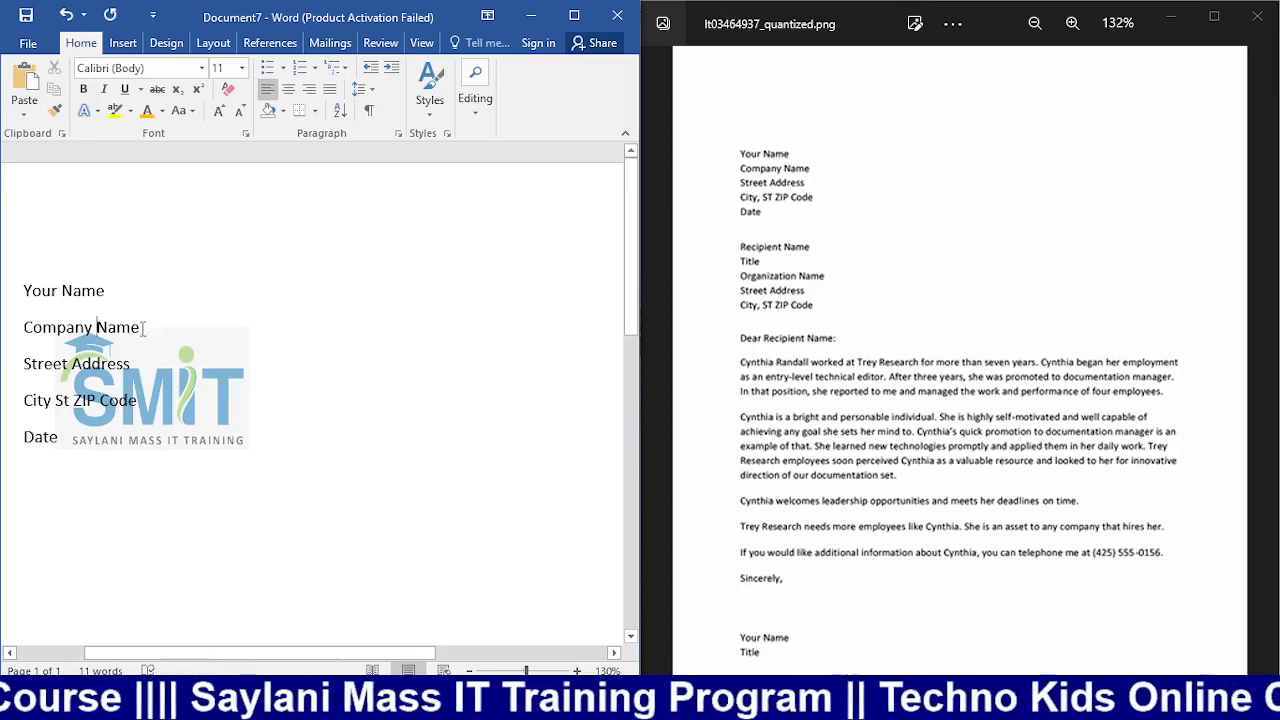
{"action": "left_click_drag", "start_coordinate": [30, 334], "coordinate": [141, 329]}
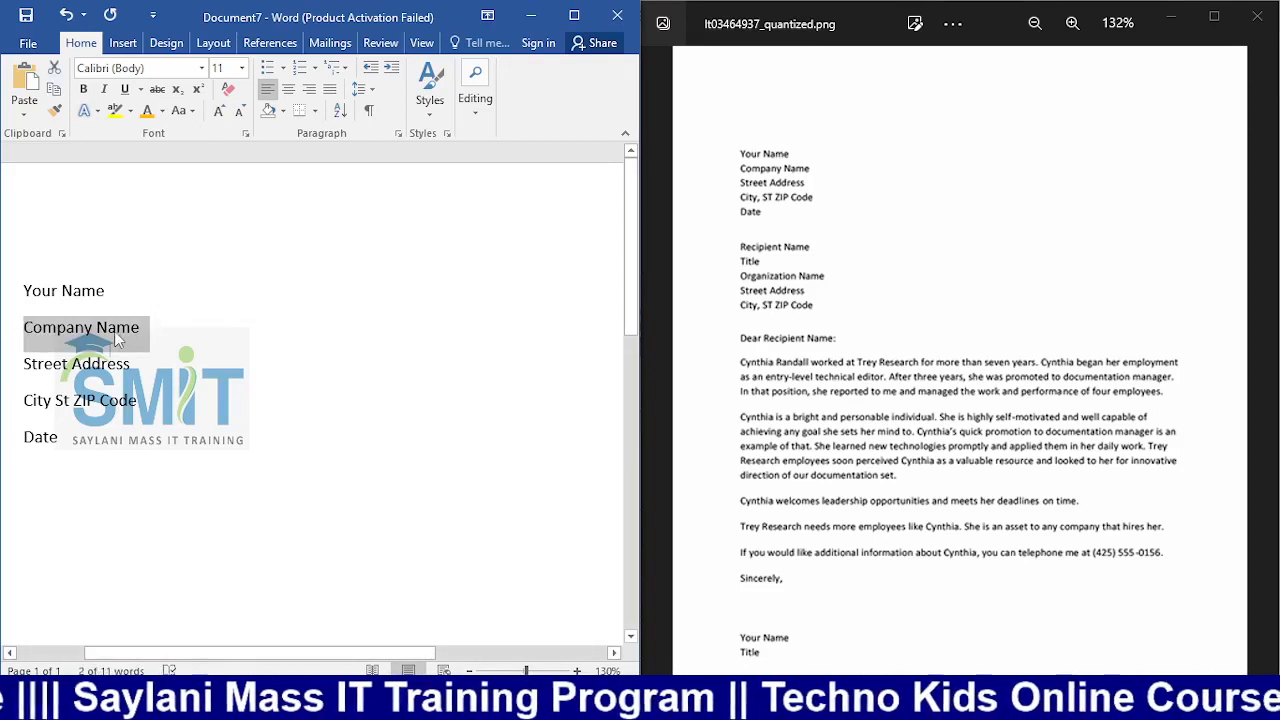
{"action": "left_click", "coordinate": [116, 328]}
{"action": "left_click", "coordinate": [309, 90]}
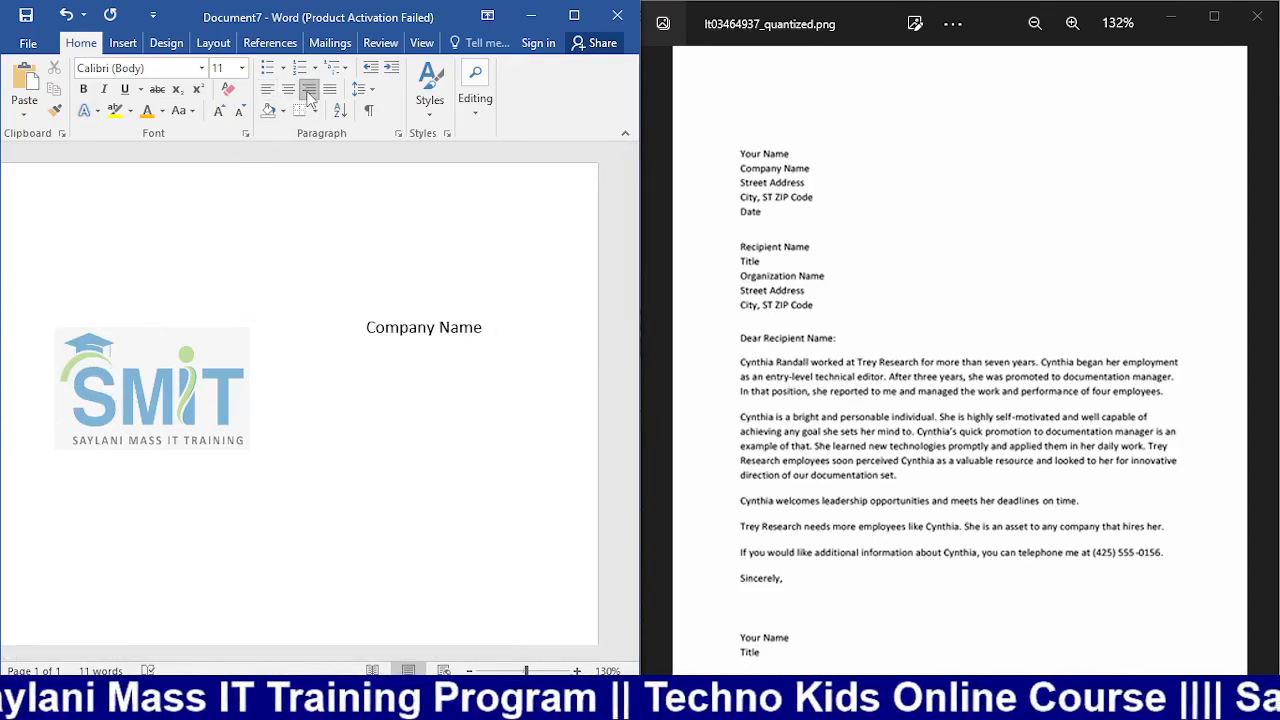
{"action": "left_click", "coordinate": [267, 90]}
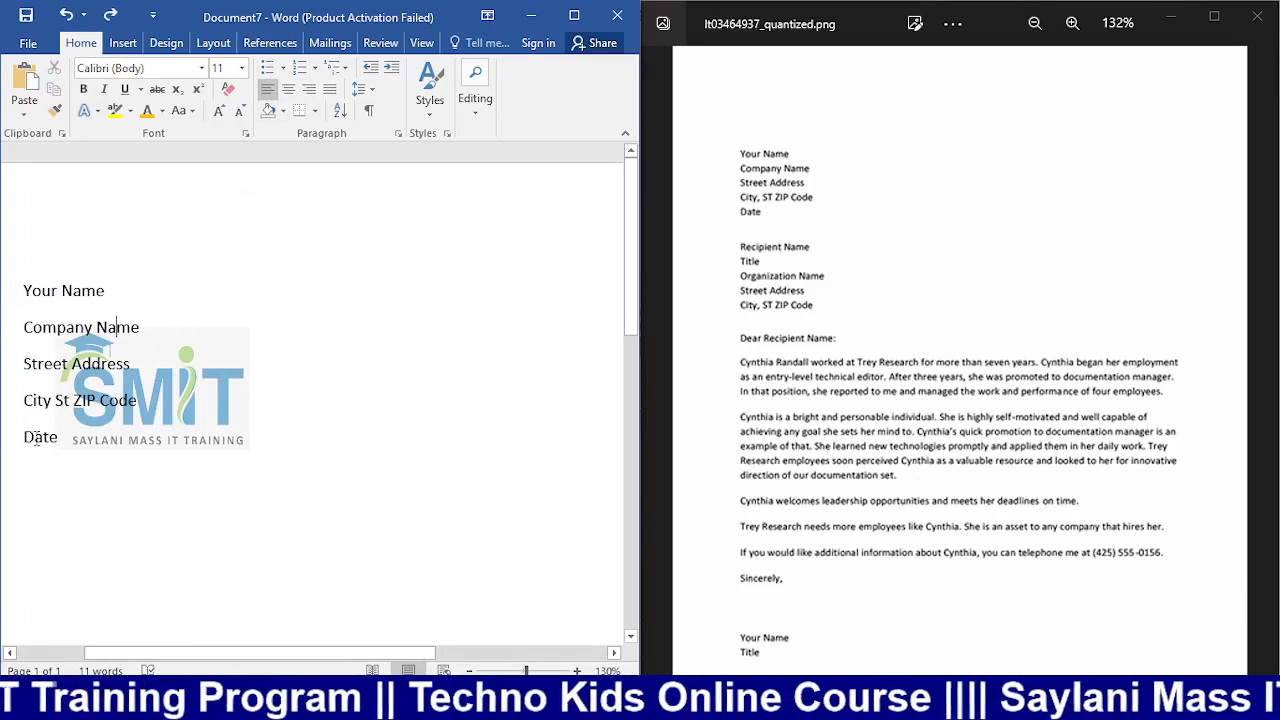
Step: Highlight the five sender lines one after another to examine each as a separate paragraph
{"action": "left_click_drag", "start_coordinate": [26, 297], "coordinate": [108, 293]}
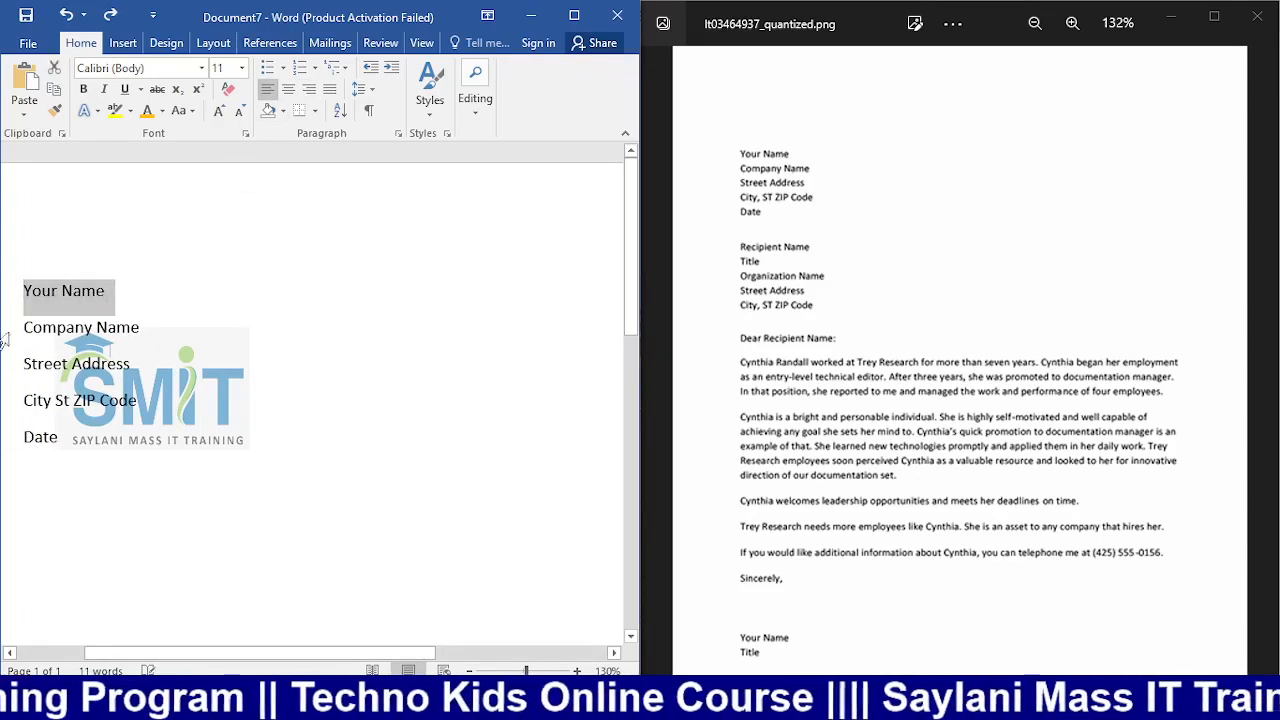
{"action": "left_click_drag", "start_coordinate": [20, 330], "coordinate": [149, 329]}
{"action": "left_click_drag", "start_coordinate": [21, 360], "coordinate": [179, 366]}
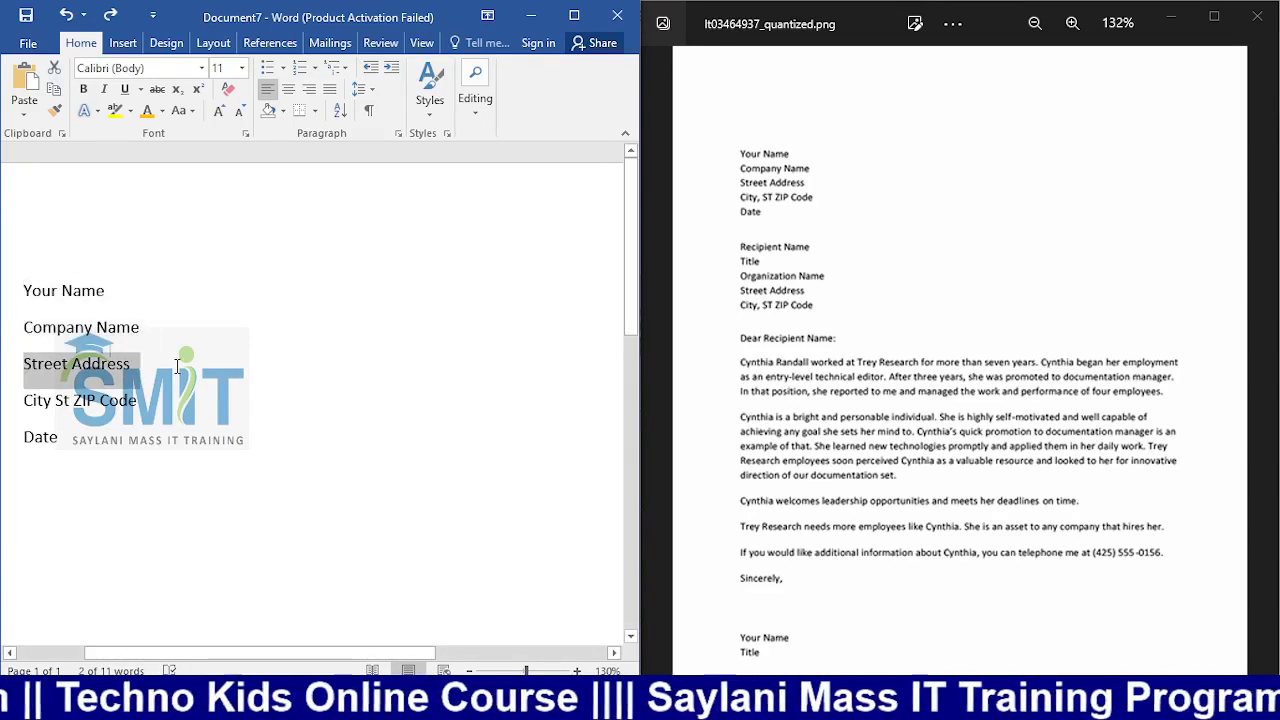
{"action": "left_click_drag", "start_coordinate": [30, 400], "coordinate": [164, 403]}
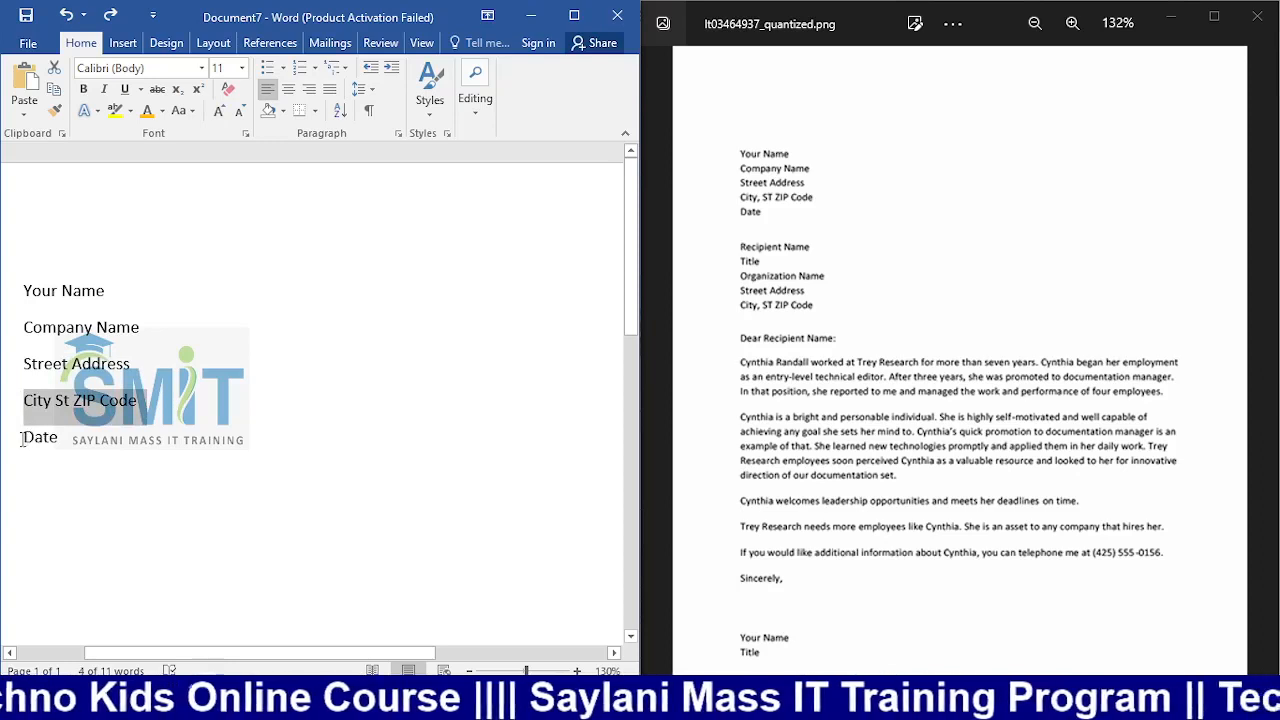
{"action": "left_click_drag", "start_coordinate": [20, 440], "coordinate": [96, 440]}
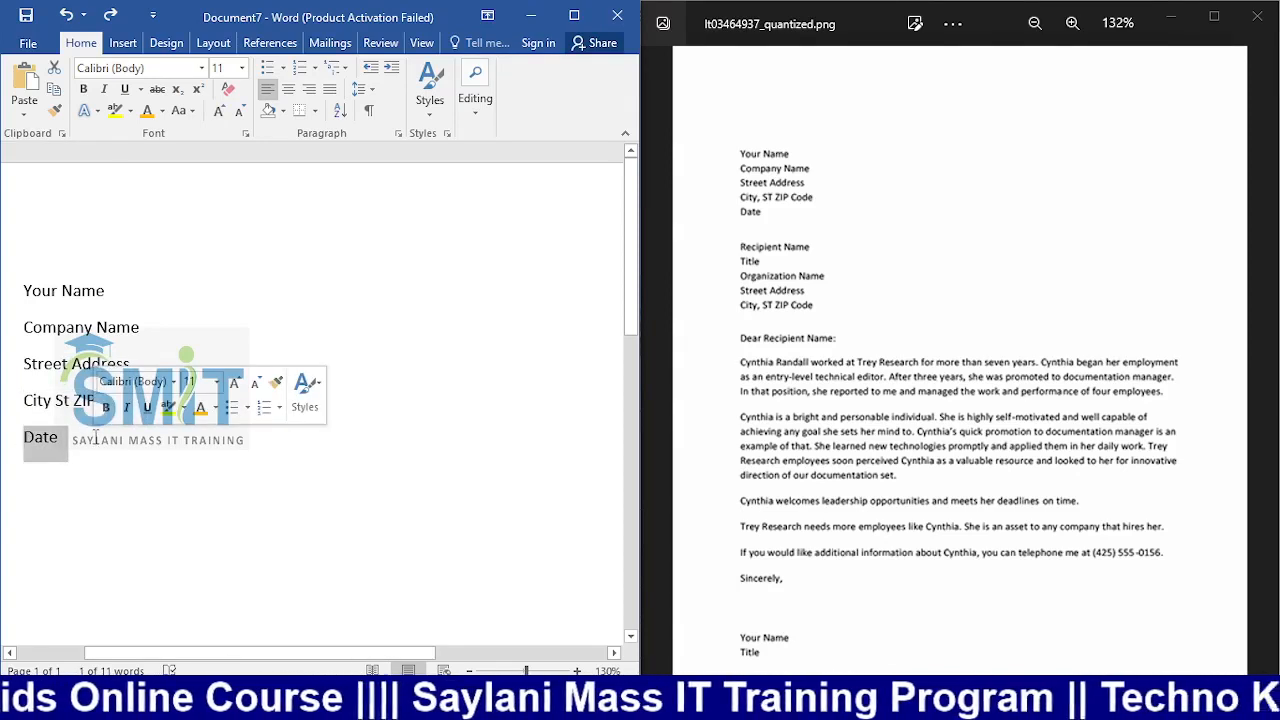
Step: Apply bullets to all five sender paragraphs, from Your Name through Date
{"action": "left_click", "coordinate": [87, 330]}
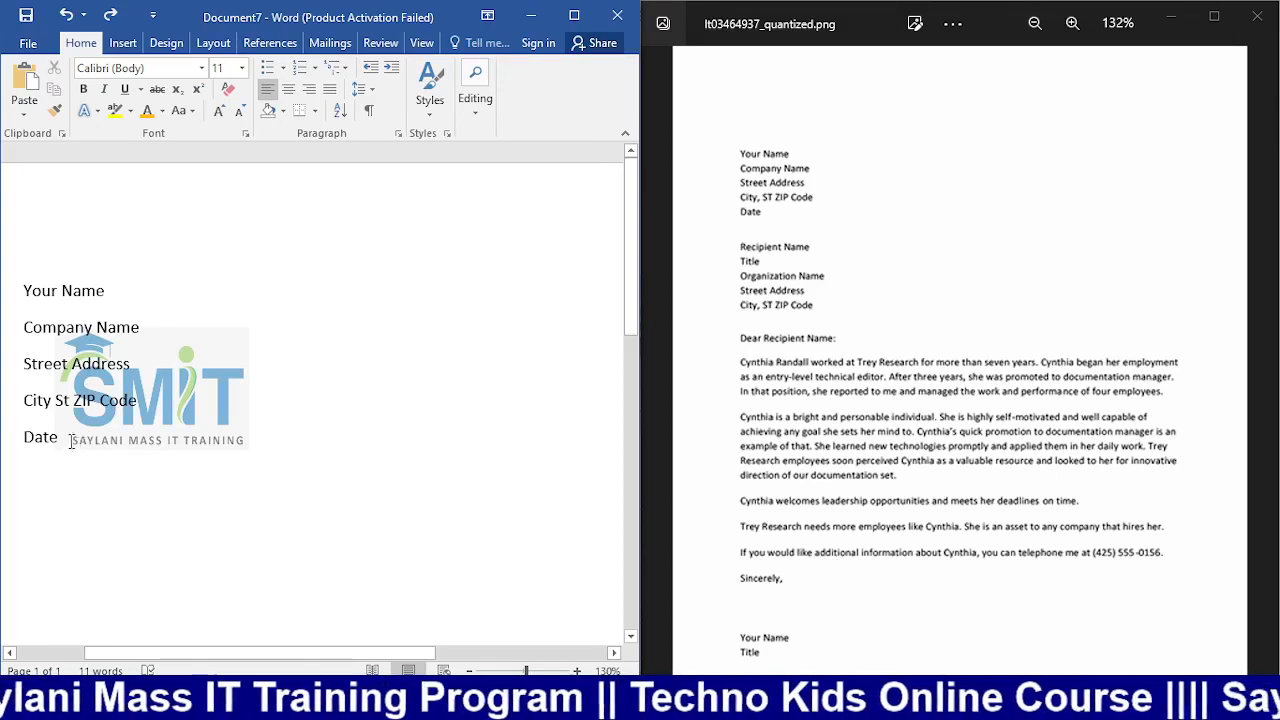
{"action": "left_click_drag", "start_coordinate": [71, 442], "coordinate": [24, 288]}
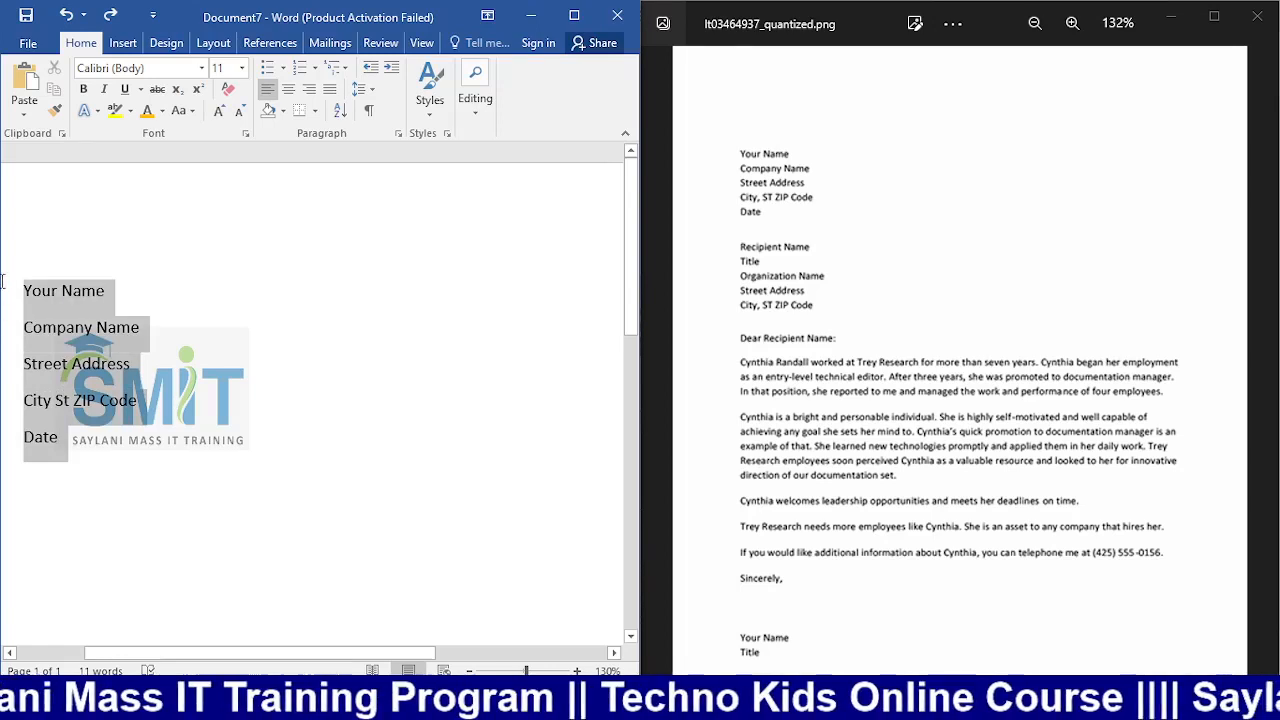
{"action": "left_click", "coordinate": [268, 70]}
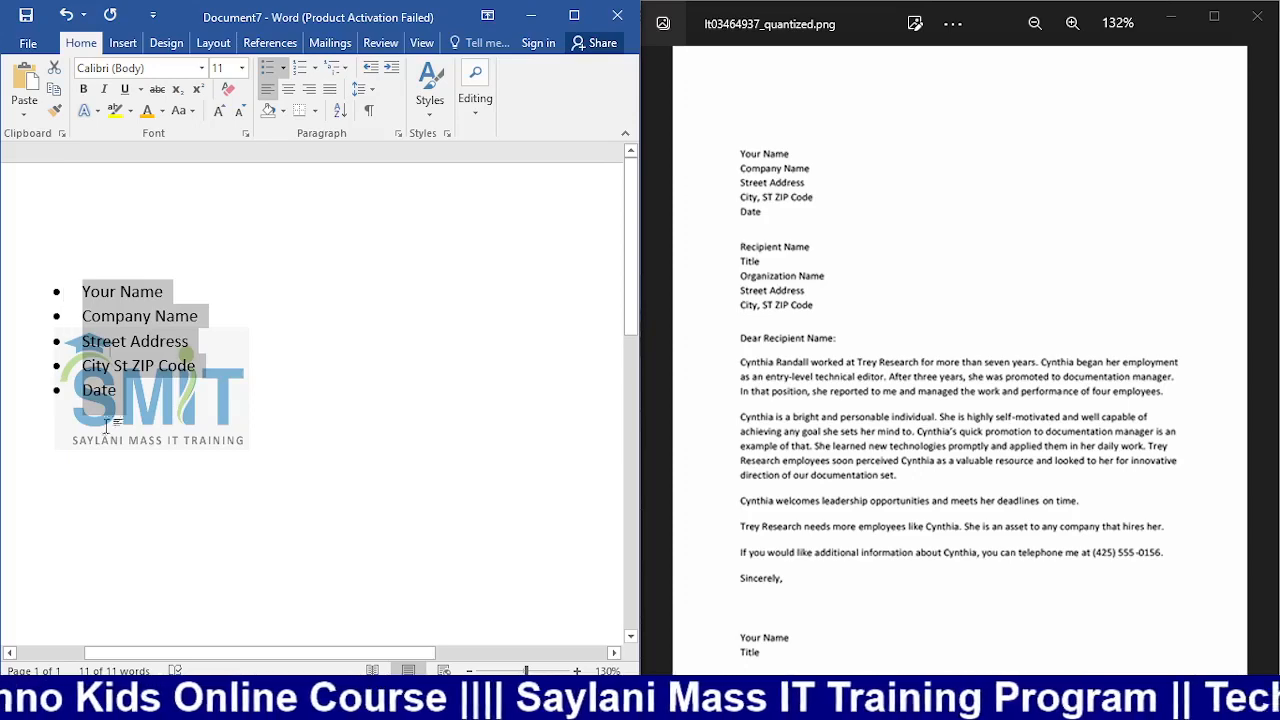
Step: Switch to Document8, restore the sender block's left alignment, and apply bullets to the whole block
{"action": "key", "text": "alt+Tab"}
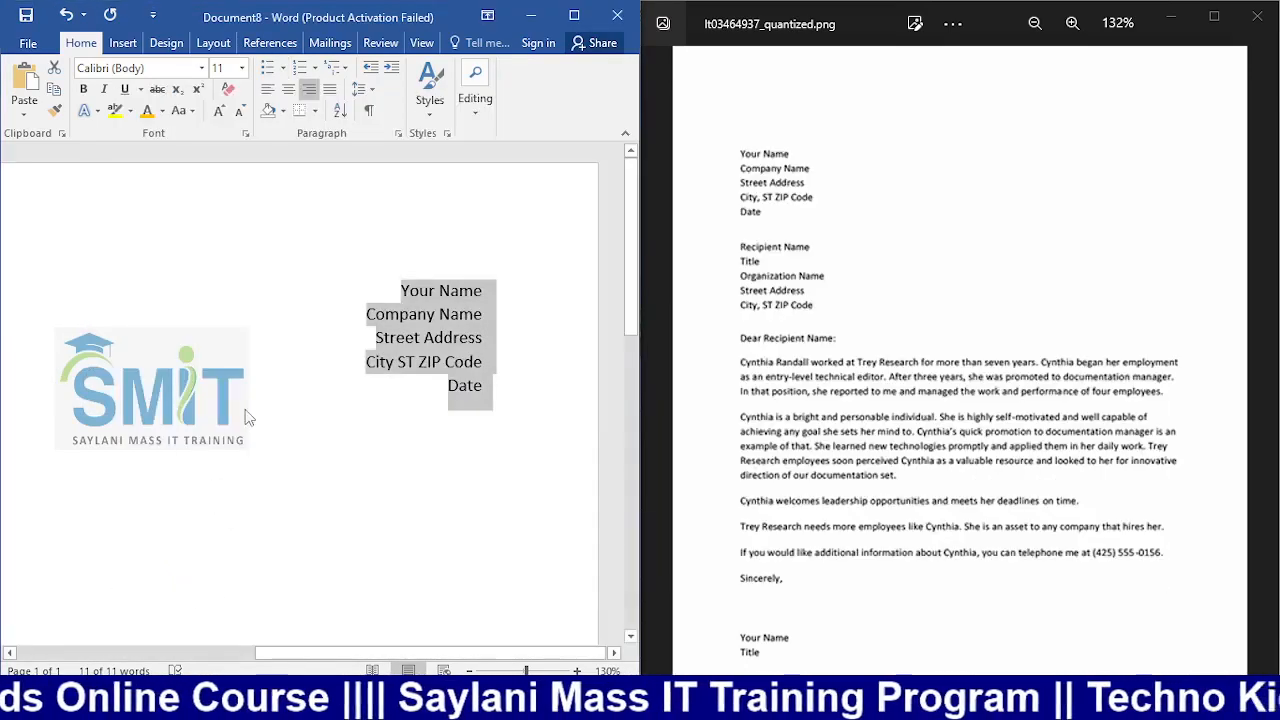
{"action": "key", "text": "ctrl+l"}
{"action": "left_click_drag", "start_coordinate": [90, 397], "coordinate": [15, 288]}
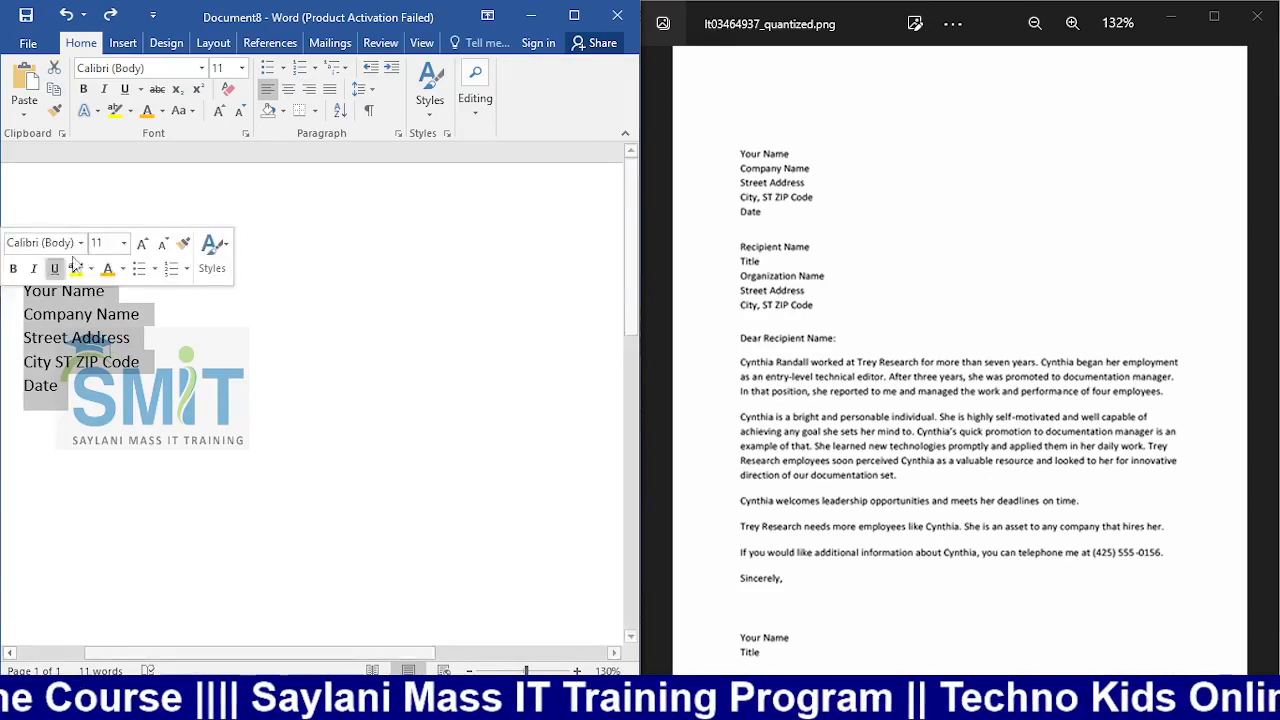
{"action": "left_click", "coordinate": [272, 68]}
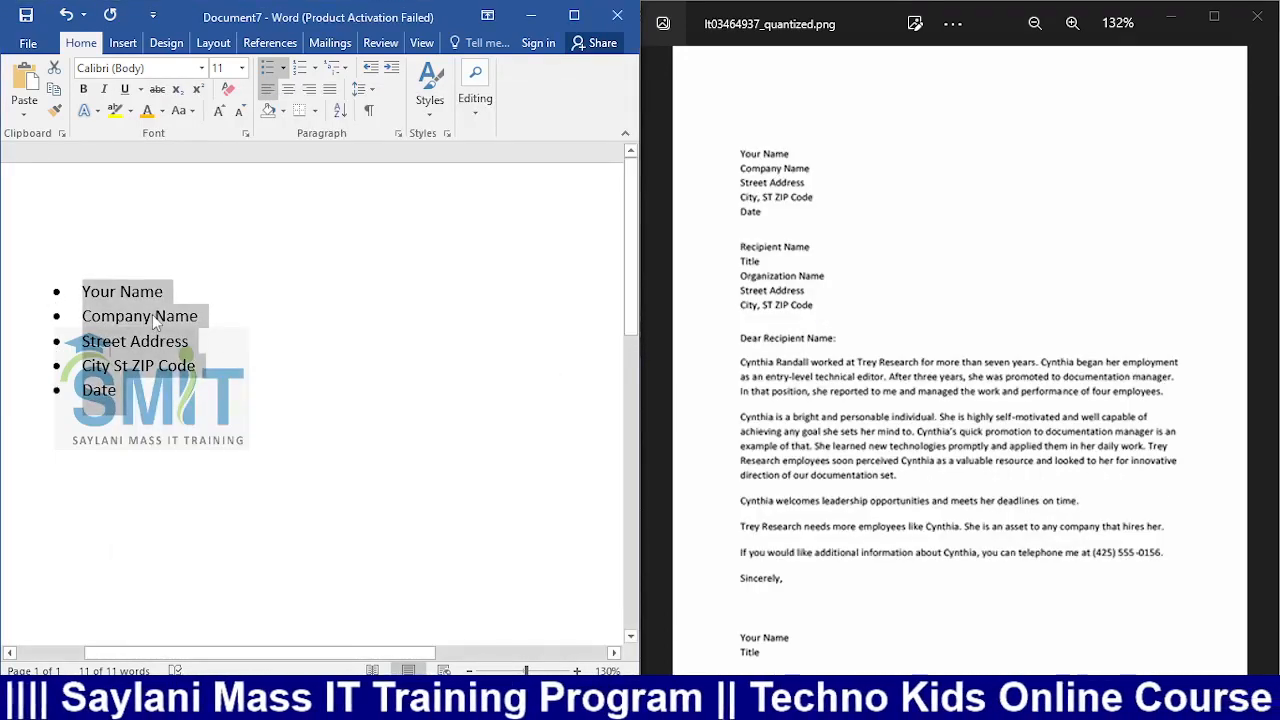
Step: Switch to Document8 and preview the paragraph border options, such as Top Border, on the sender block without applying any
{"action": "key", "text": "alt+Tab"}
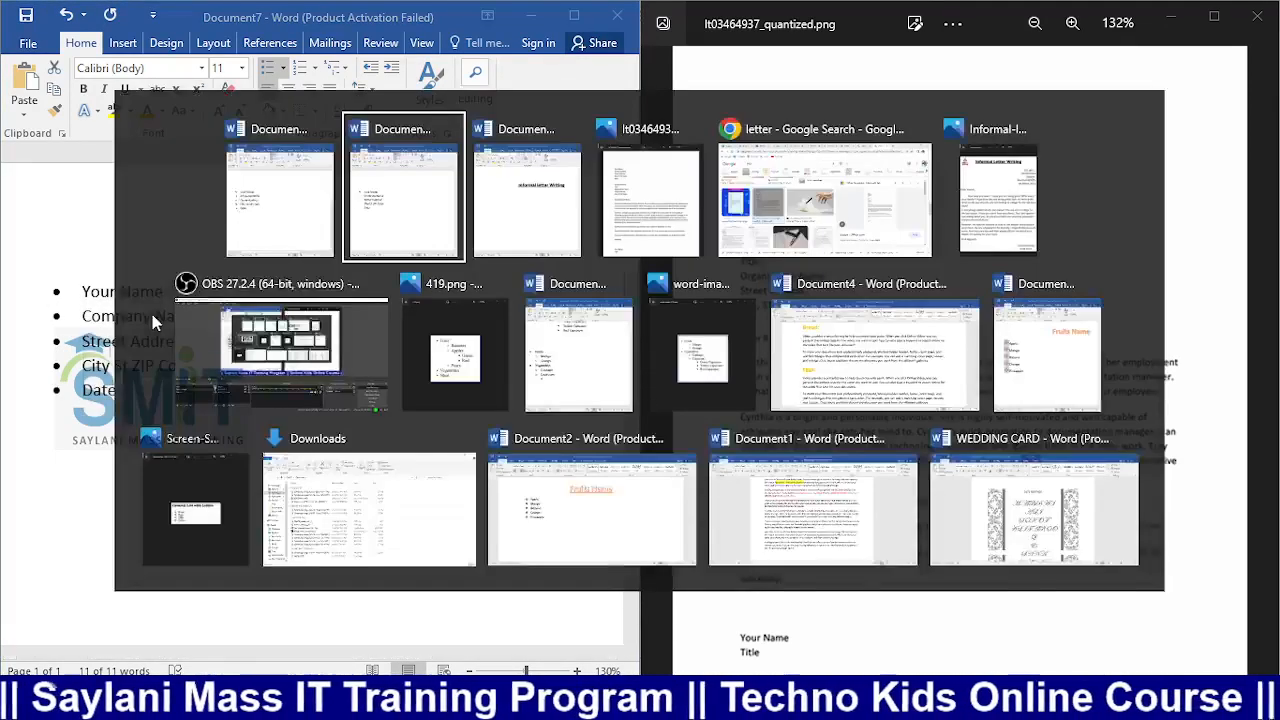
{"action": "left_click", "coordinate": [130, 388]}
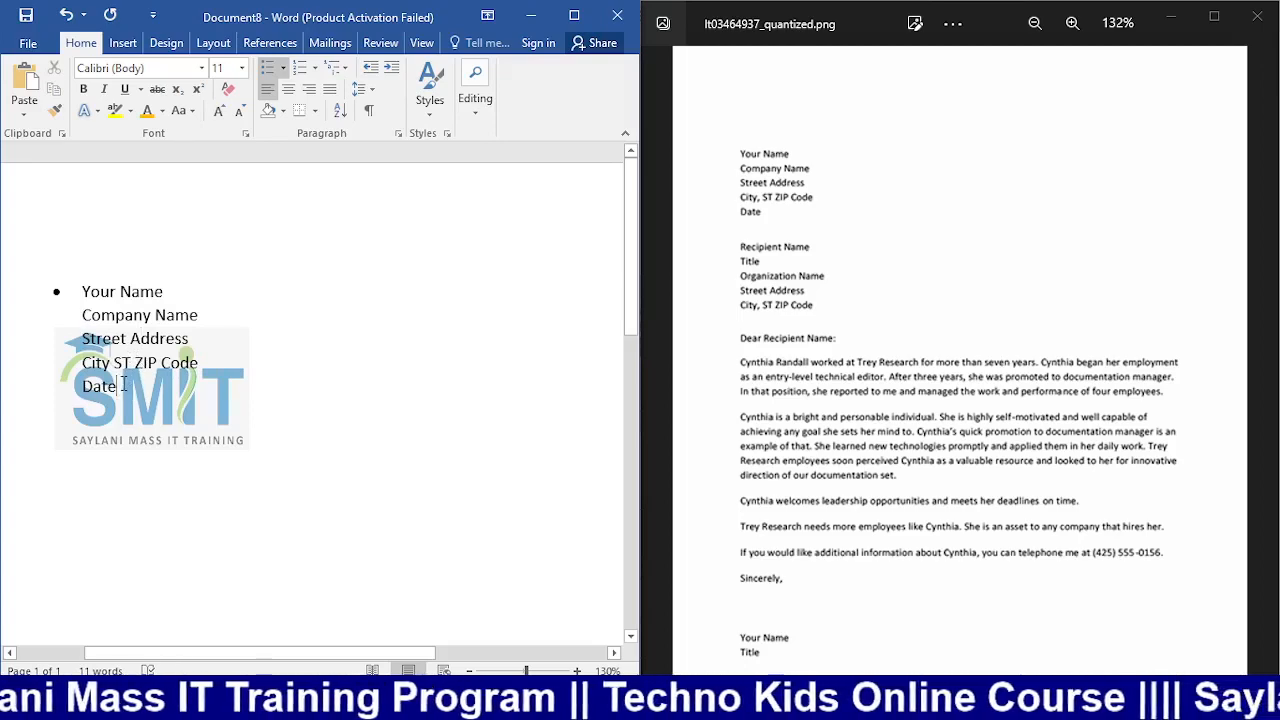
{"action": "left_click_drag", "start_coordinate": [125, 384], "coordinate": [82, 292]}
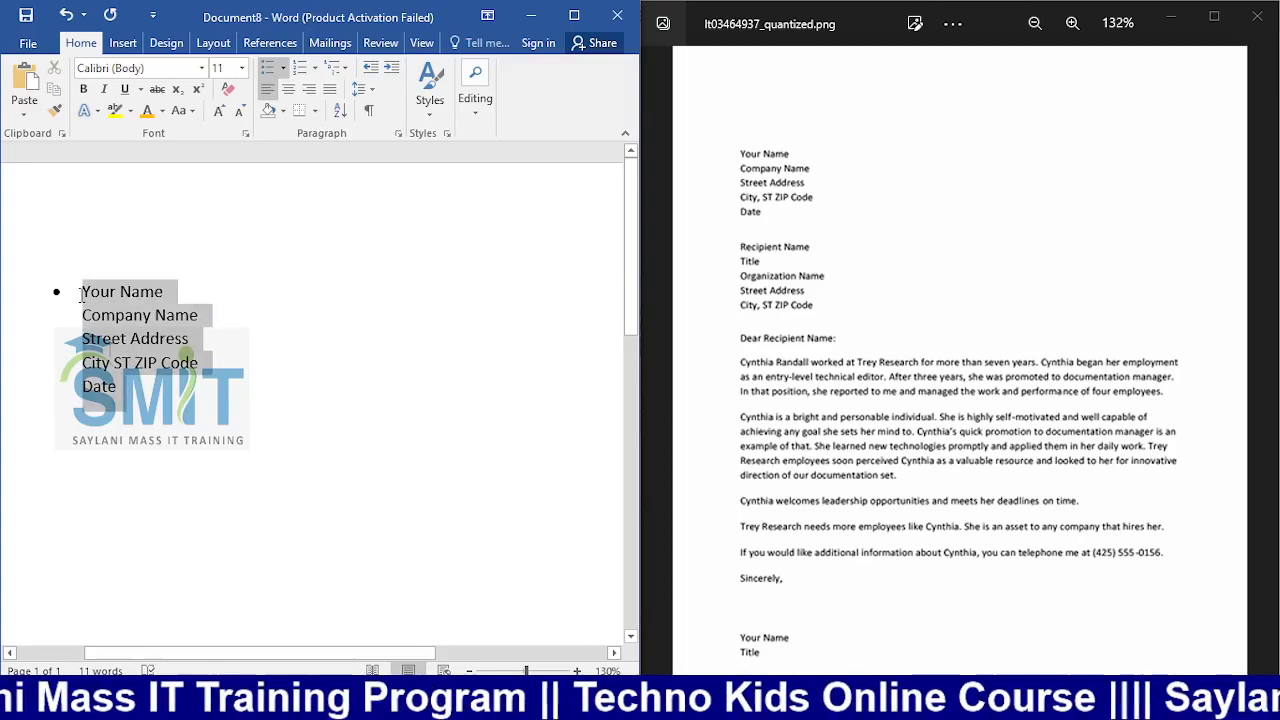
{"action": "left_click", "coordinate": [315, 110]}
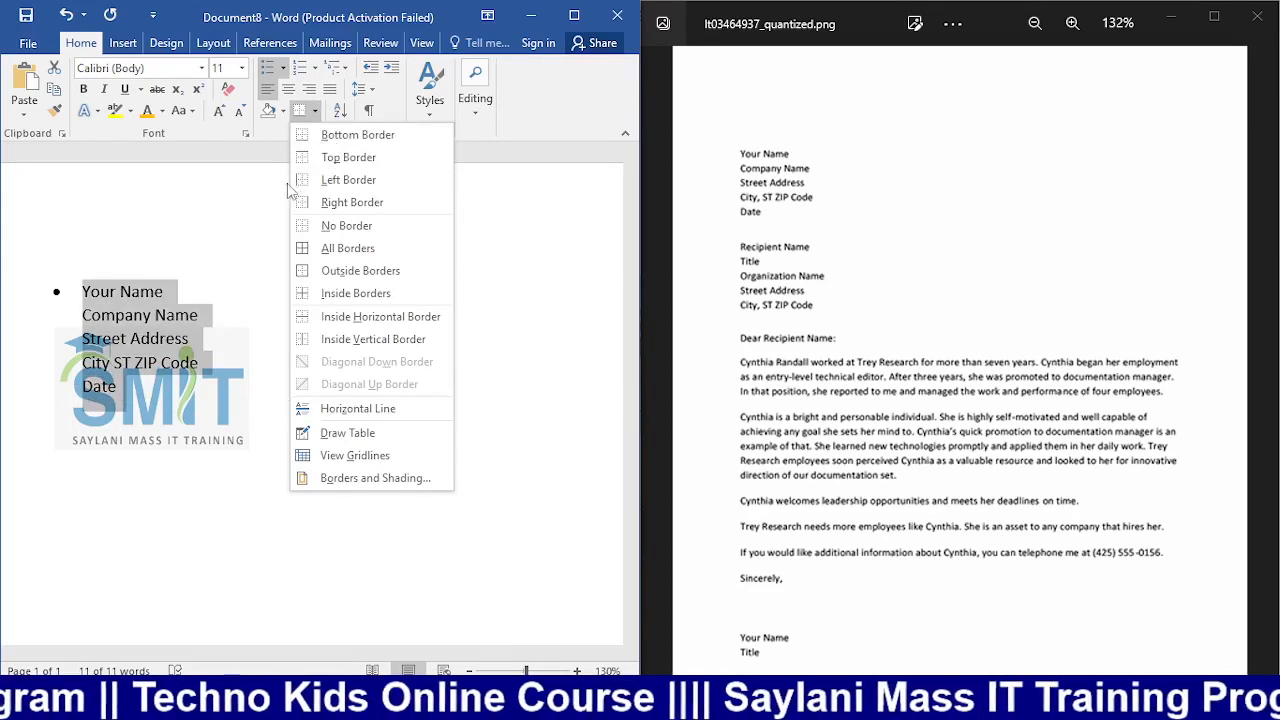
{"action": "left_click", "coordinate": [231, 211]}
{"action": "left_click", "coordinate": [136, 341]}
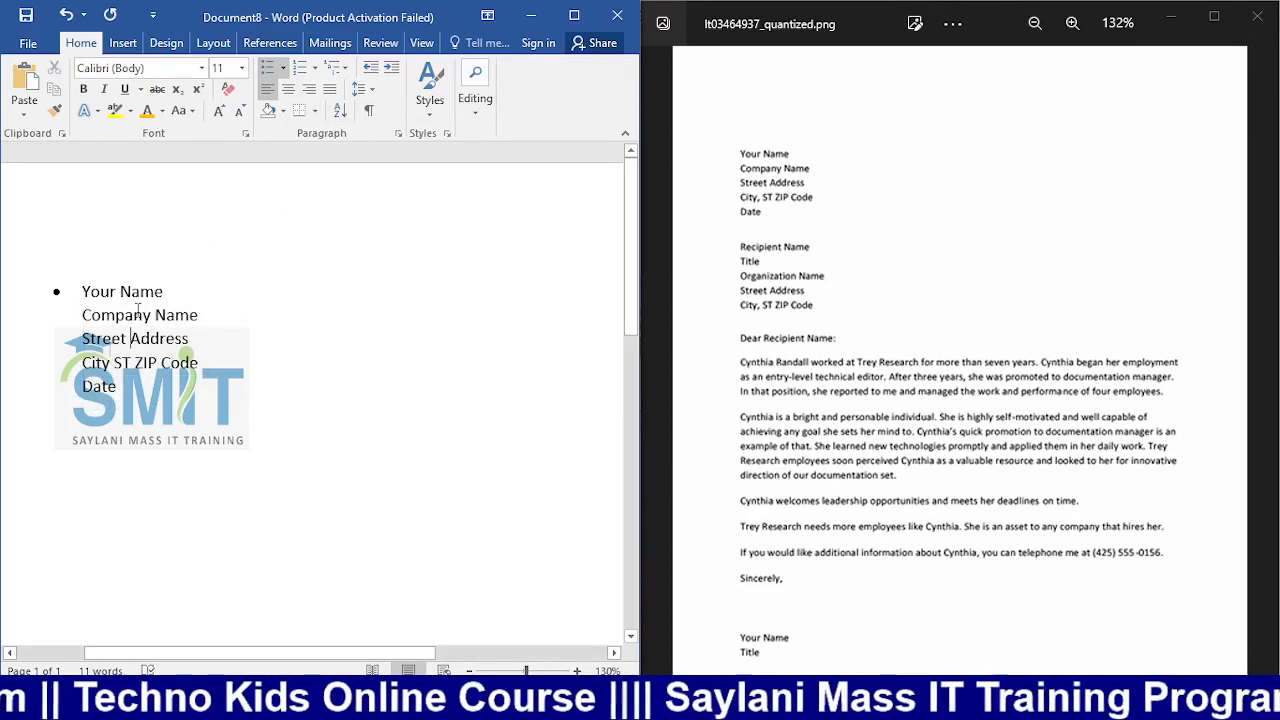
{"action": "left_click", "coordinate": [315, 110]}
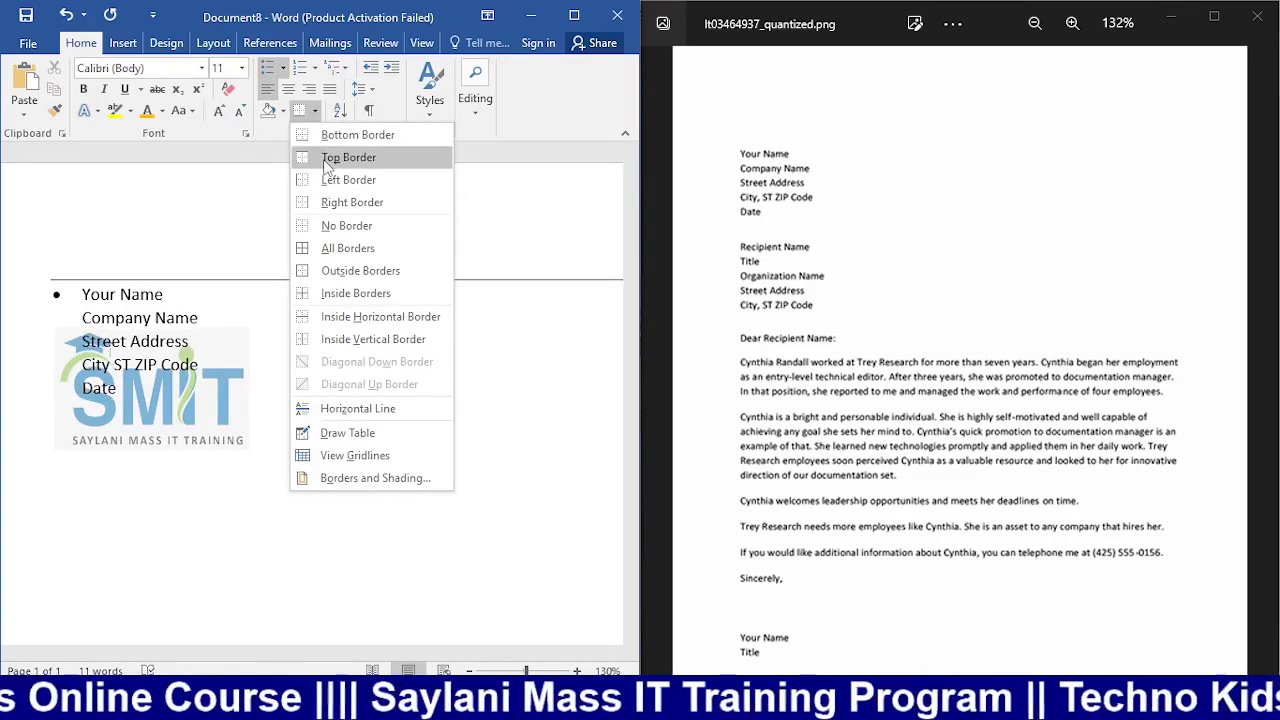
{"action": "left_click", "coordinate": [241, 234]}
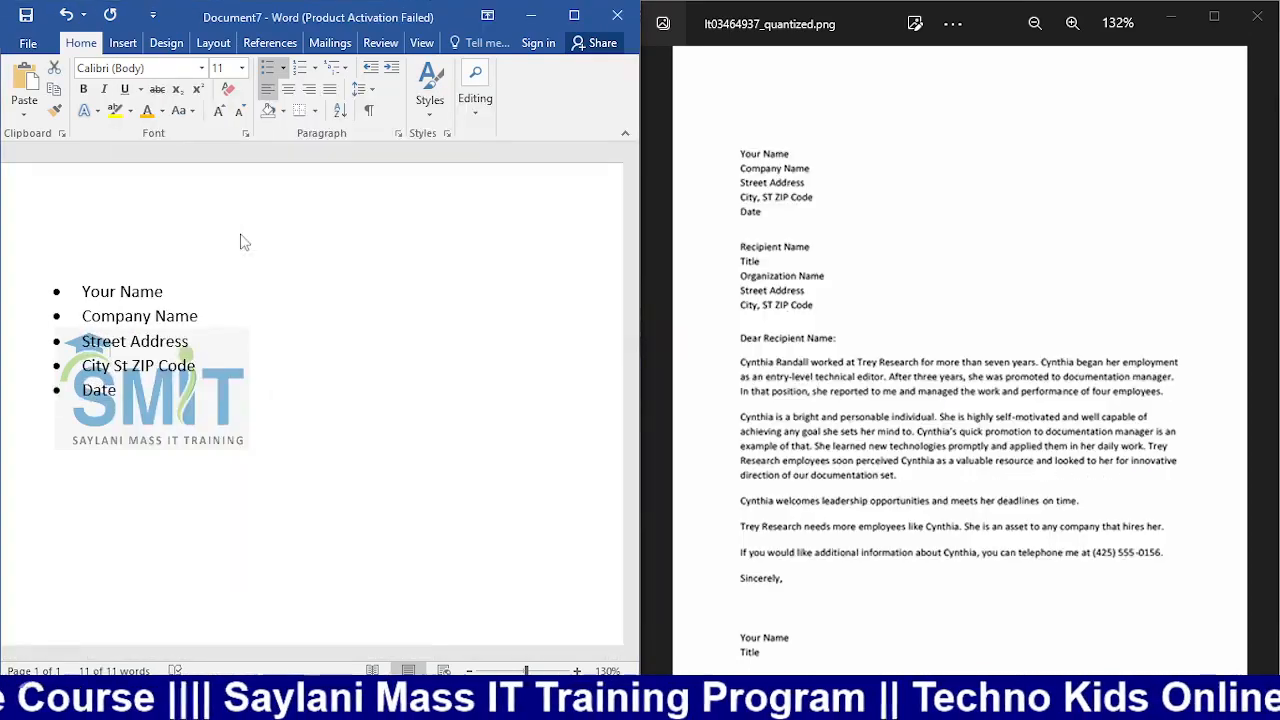
Step: In Document7, preview the paragraph border options, such as Bottom Border, on the Company Name paragraph without applying any
{"action": "key", "text": "ctrl+a"}
{"action": "left_click", "coordinate": [243, 205]}
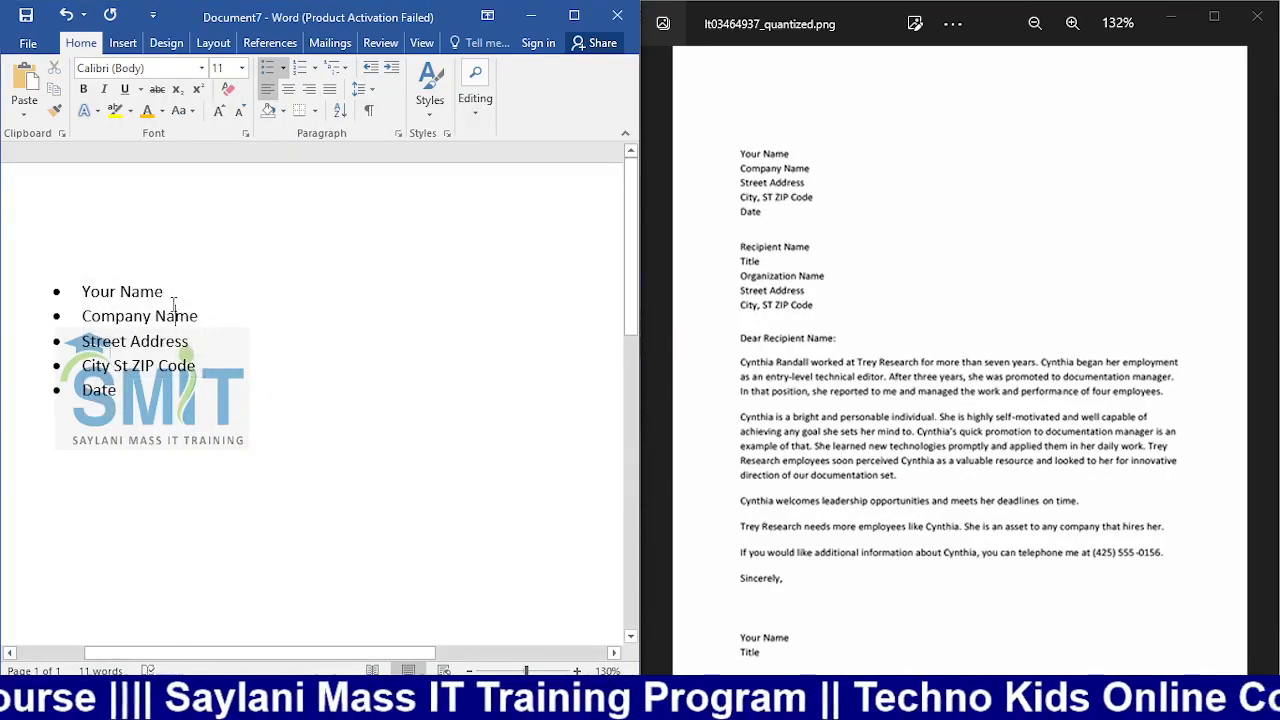
{"action": "left_click", "coordinate": [316, 111]}
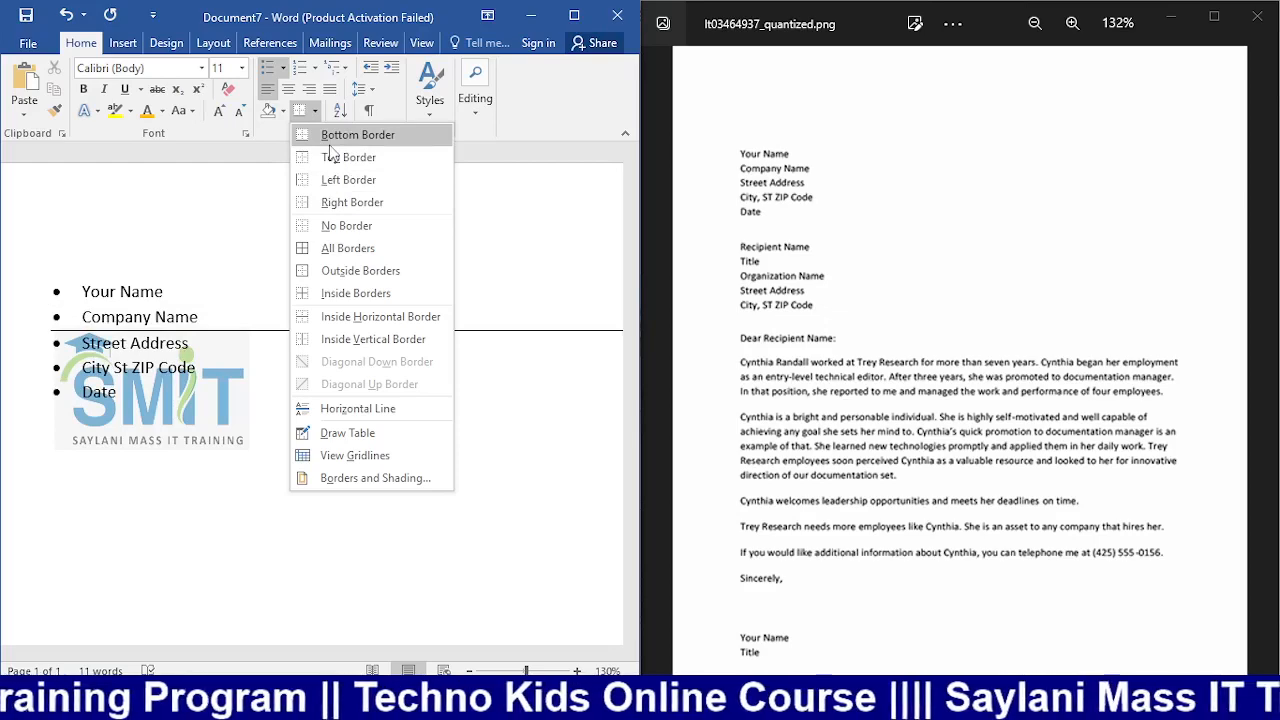
{"action": "left_click", "coordinate": [217, 271]}
{"action": "key", "text": "super+Tab"}
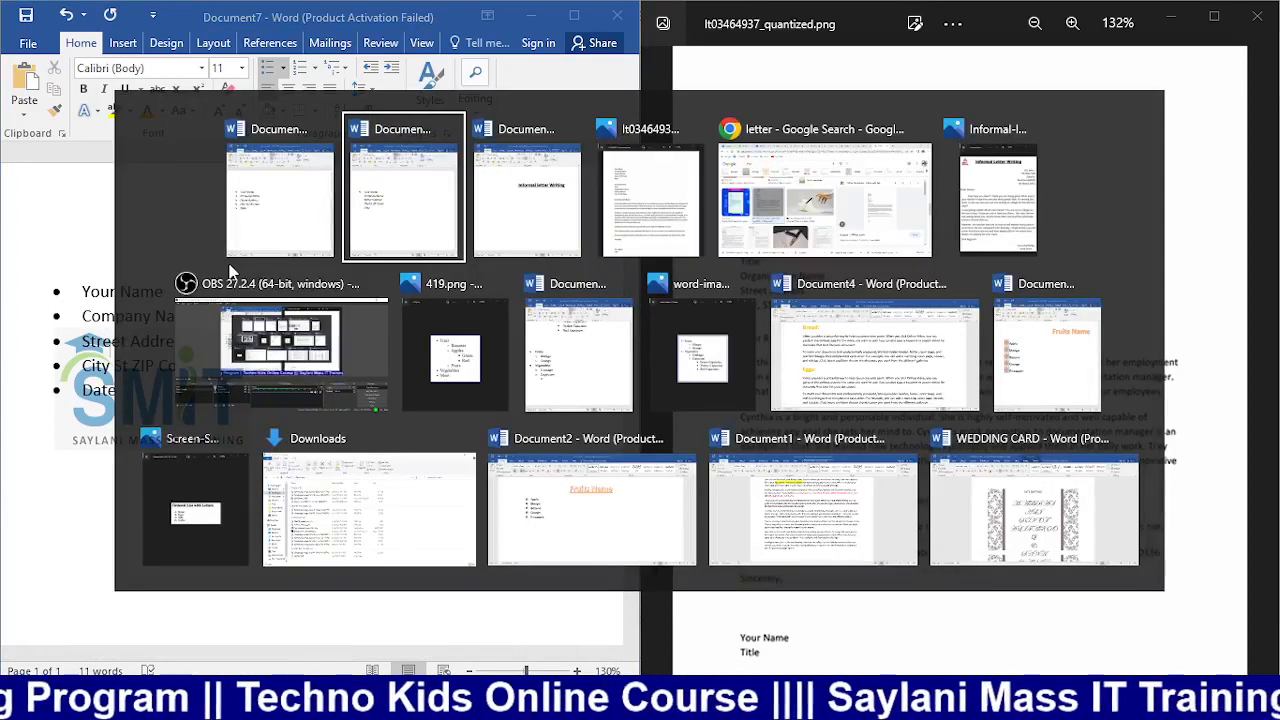
{"action": "key", "text": "Right"}
{"action": "key", "text": "Down"}
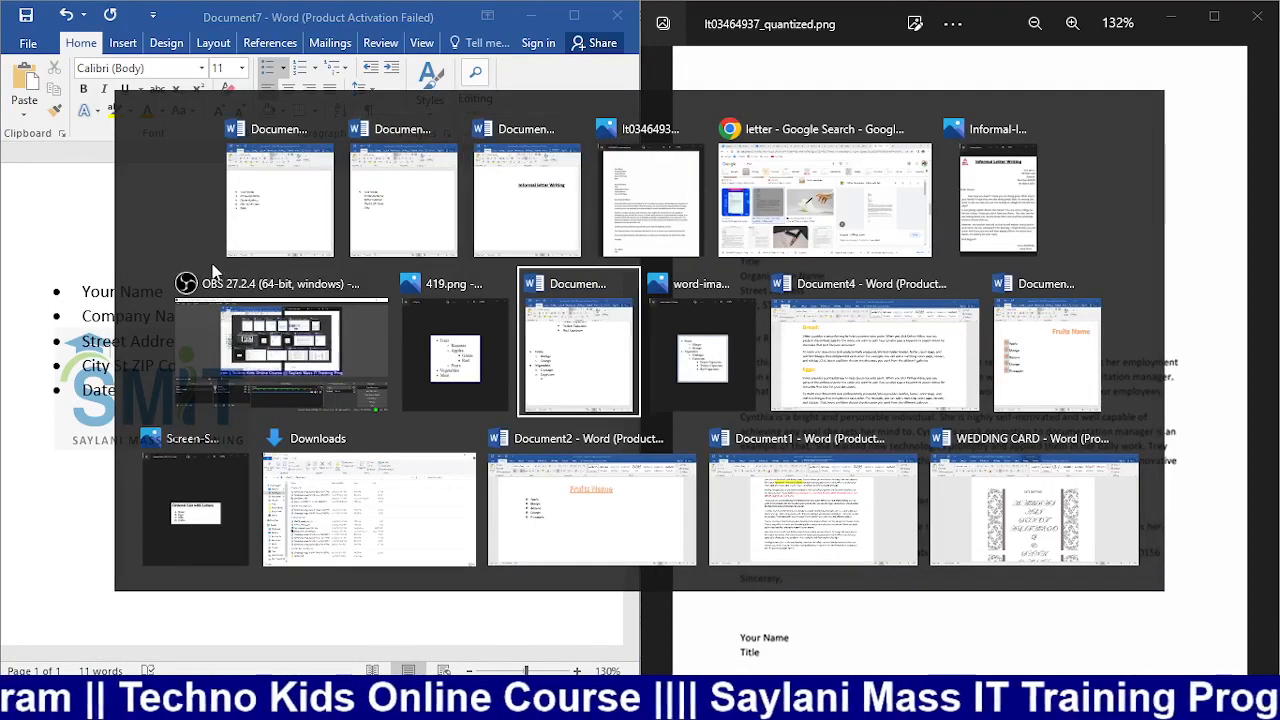
{"action": "left_click", "coordinate": [214, 272]}
{"action": "left_click", "coordinate": [55, 563]}
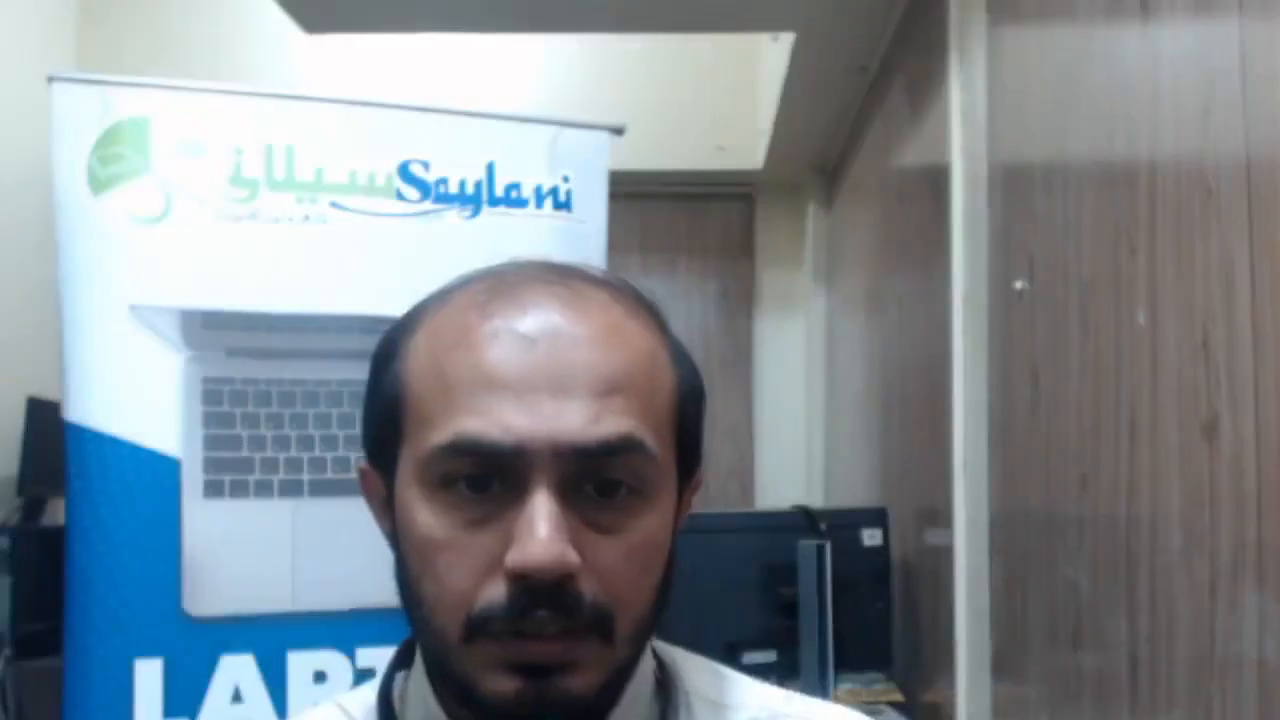
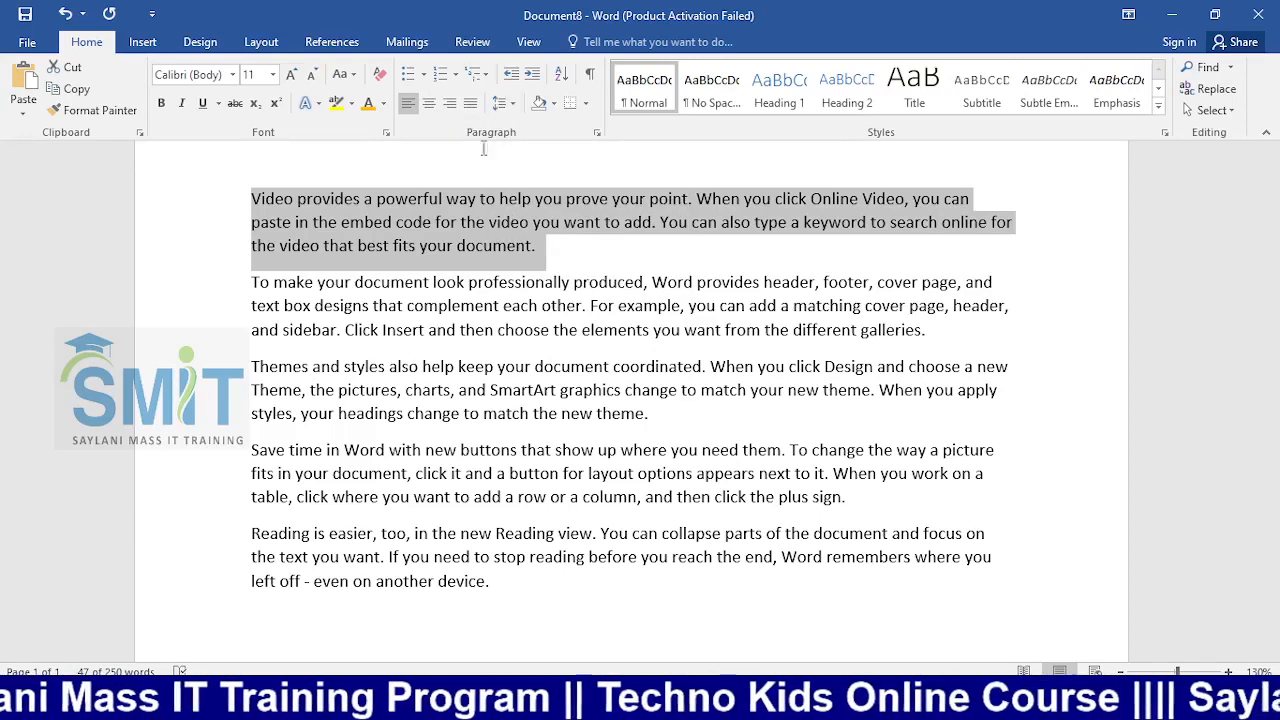
Step: Deselect the sample paragraph in Document8, switch to Document7 and maximize its window
{"action": "left_click", "coordinate": [466, 262]}
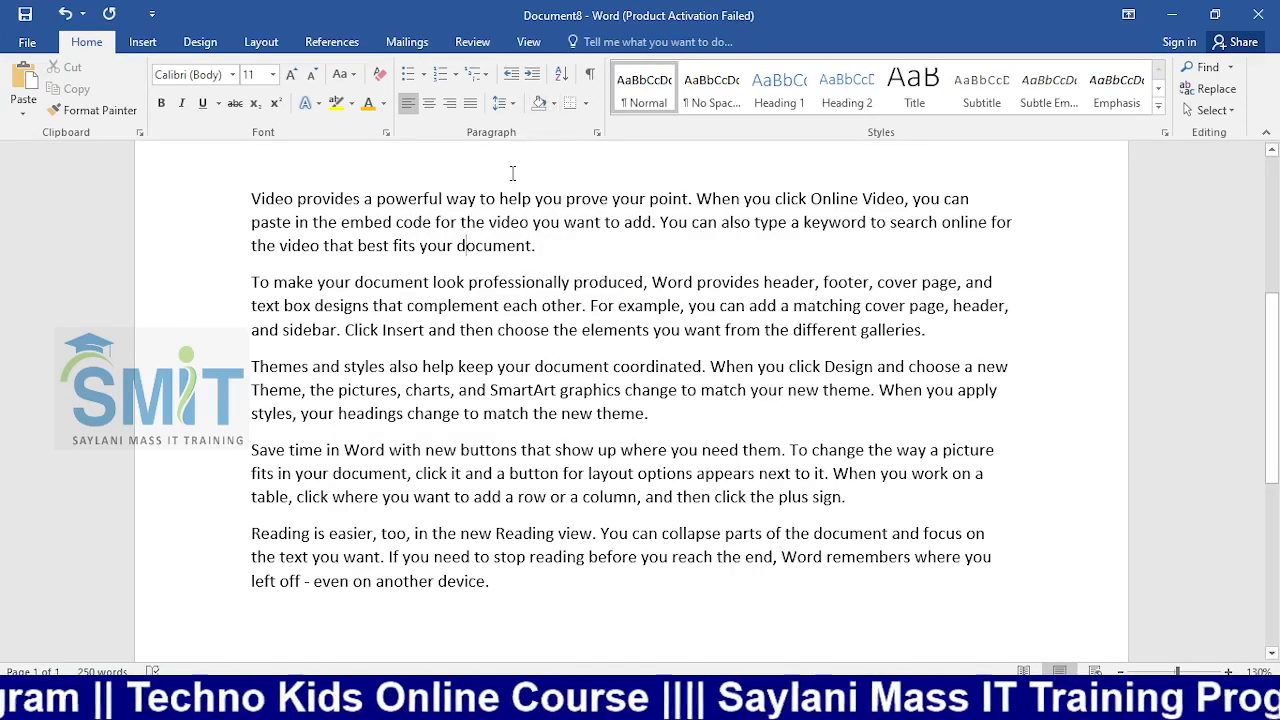
{"action": "key", "text": "alt+Tab"}
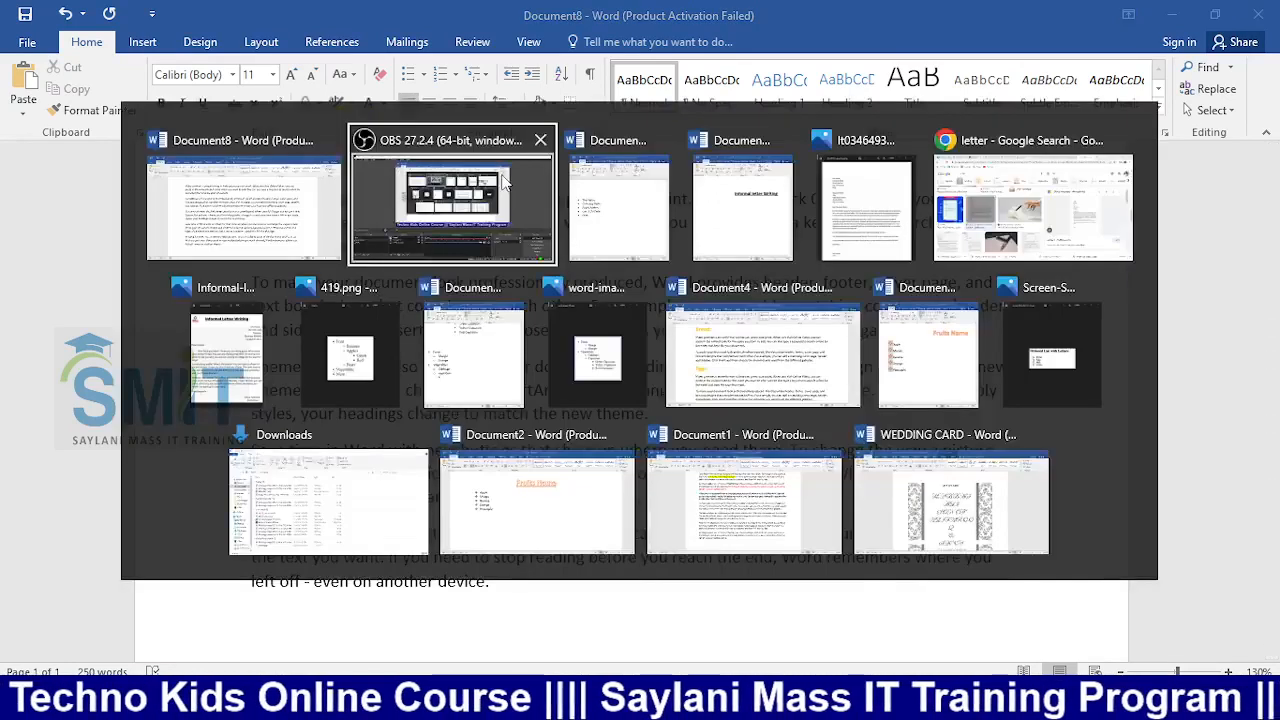
{"action": "key", "text": "alt+Tab"}
{"action": "key", "text": "alt+Tab"}
{"action": "key", "text": "alt+Tab"}
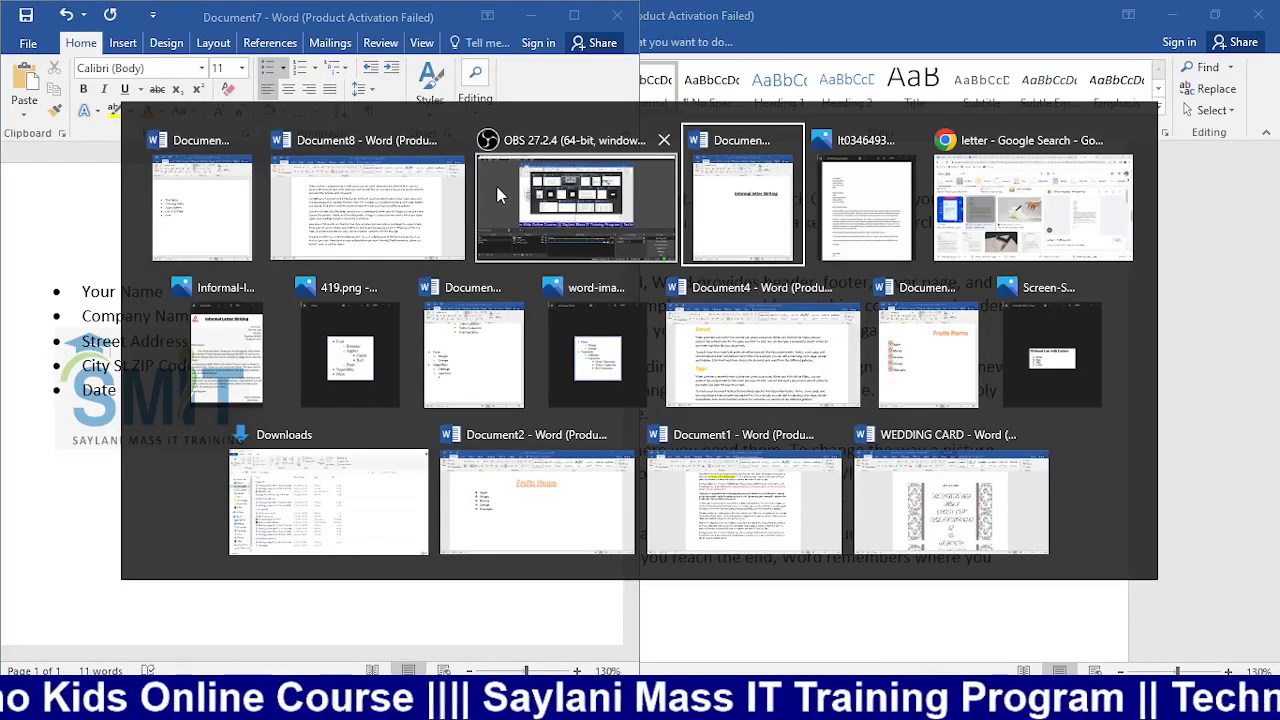
{"action": "key", "text": "alt+shift+Tab"}
{"action": "key", "text": "alt+shift+Tab"}
{"action": "key", "text": "alt+shift+Tab"}
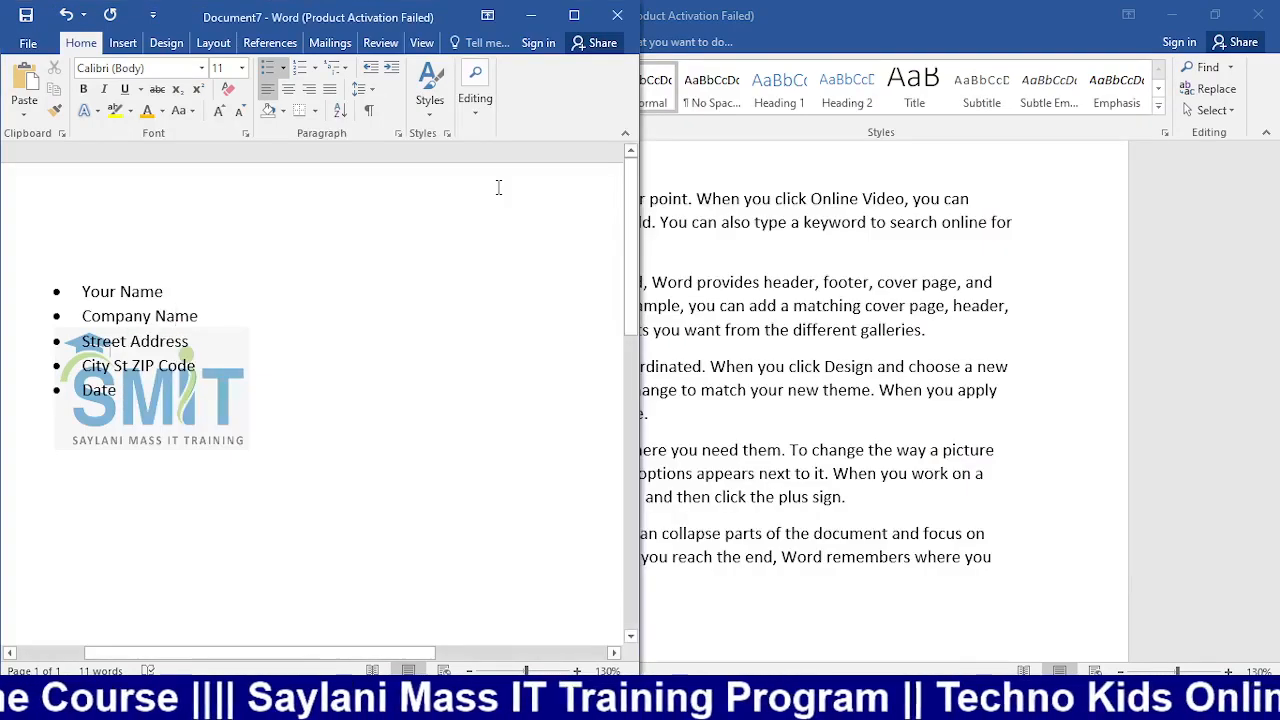
{"action": "key", "text": "super+Right"}
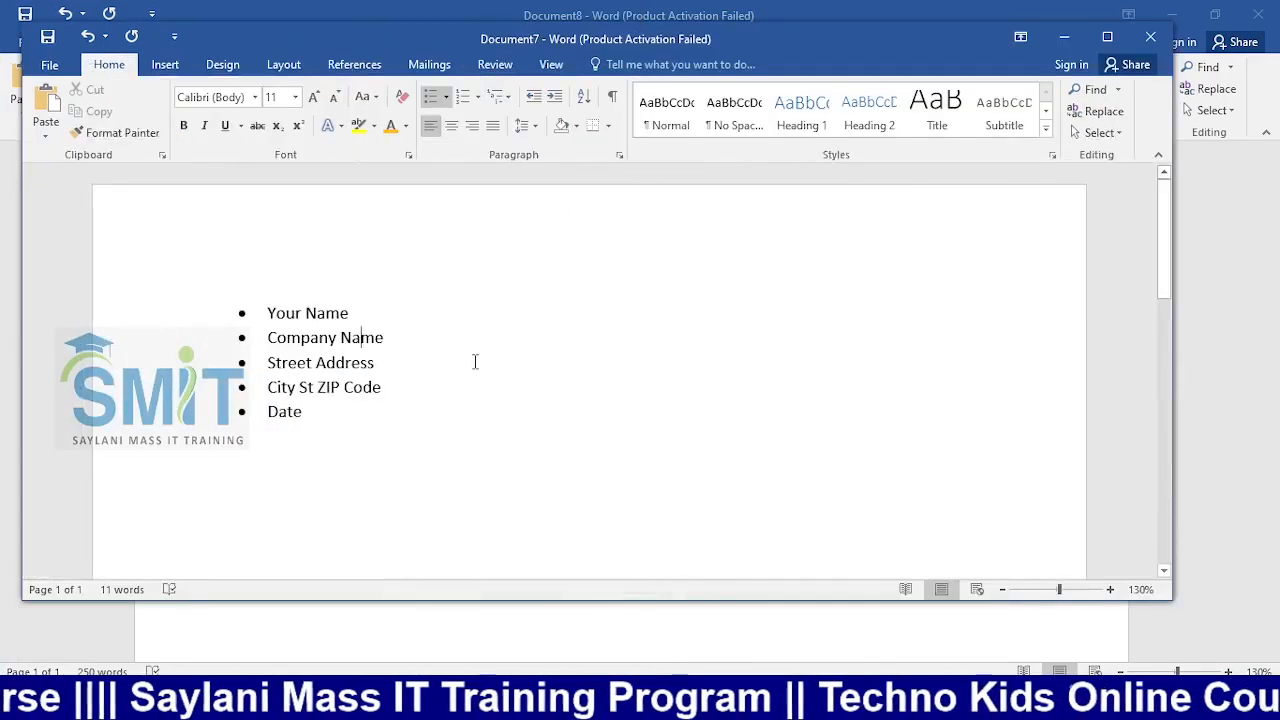
{"action": "key", "text": "super+Up"}
Step: Shade the sender block in Document8 with the dark blue-gray theme color and select its five lines
{"action": "key", "text": "alt+Tab"}
{"action": "scroll", "coordinate": [400, 297], "scroll_direction": "up", "scroll_amount": 5}
{"action": "left_click", "coordinate": [379, 316]}
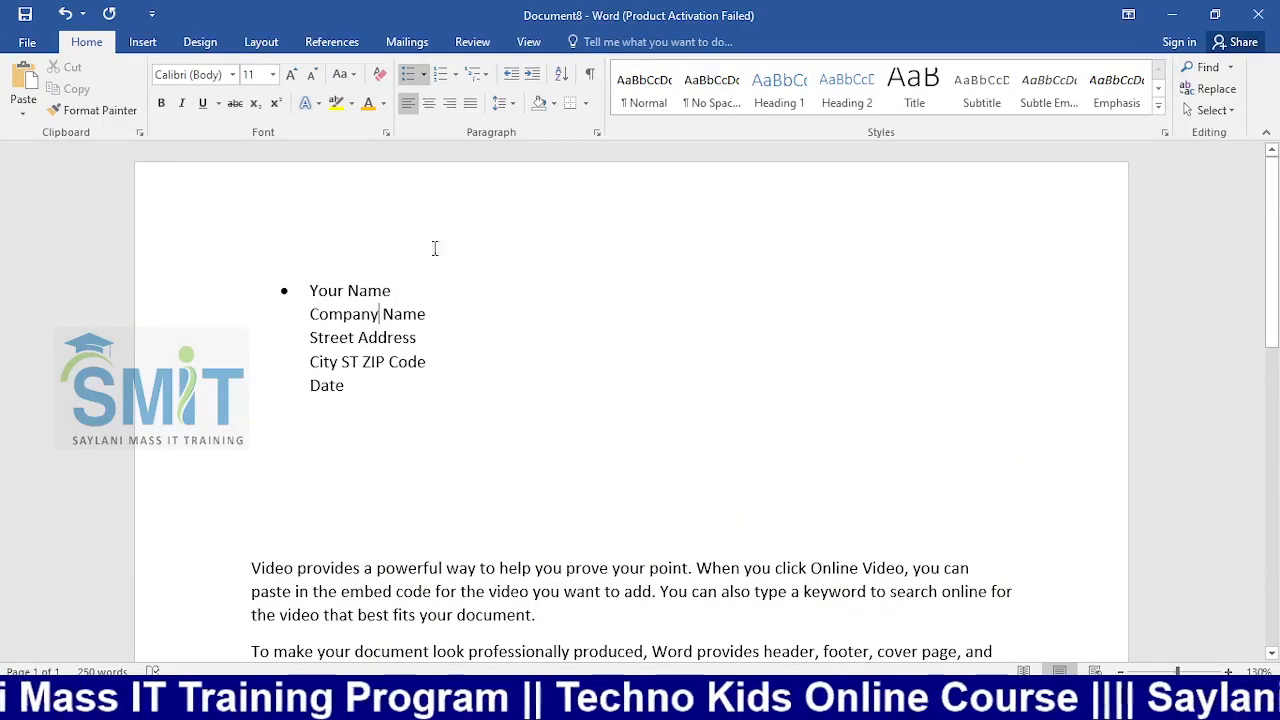
{"action": "left_click", "coordinate": [554, 106]}
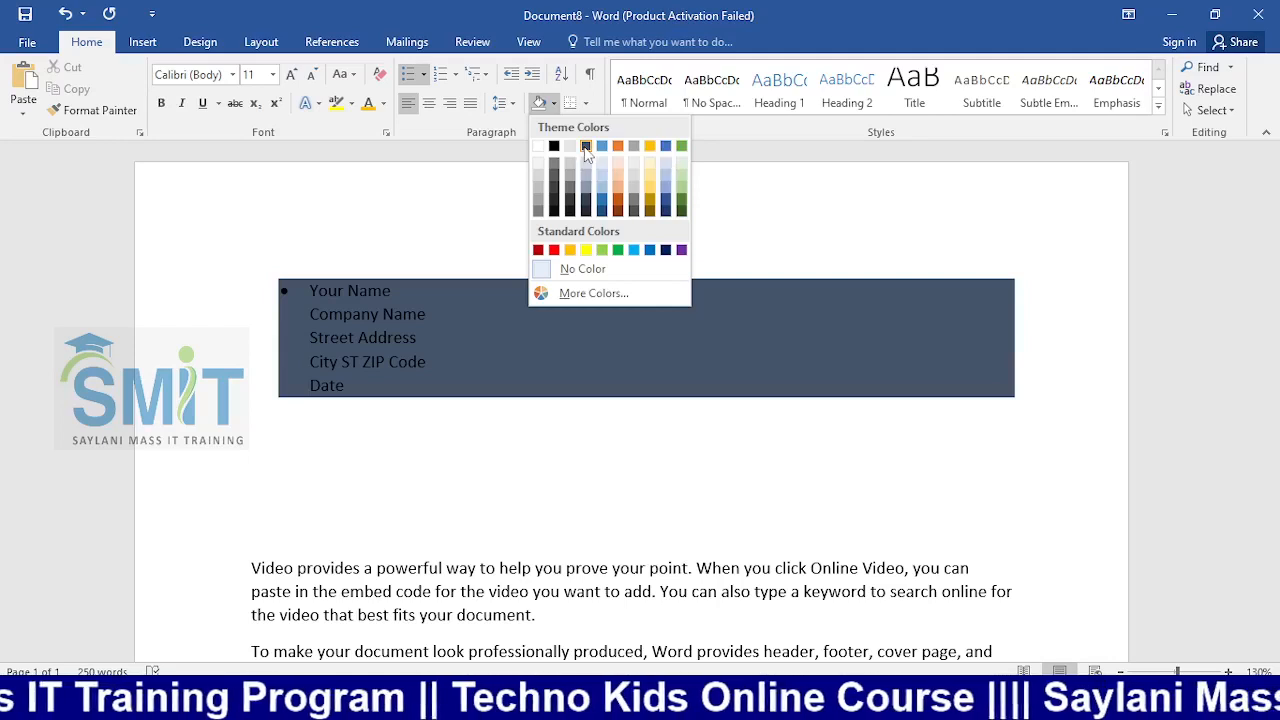
{"action": "left_click", "coordinate": [586, 147]}
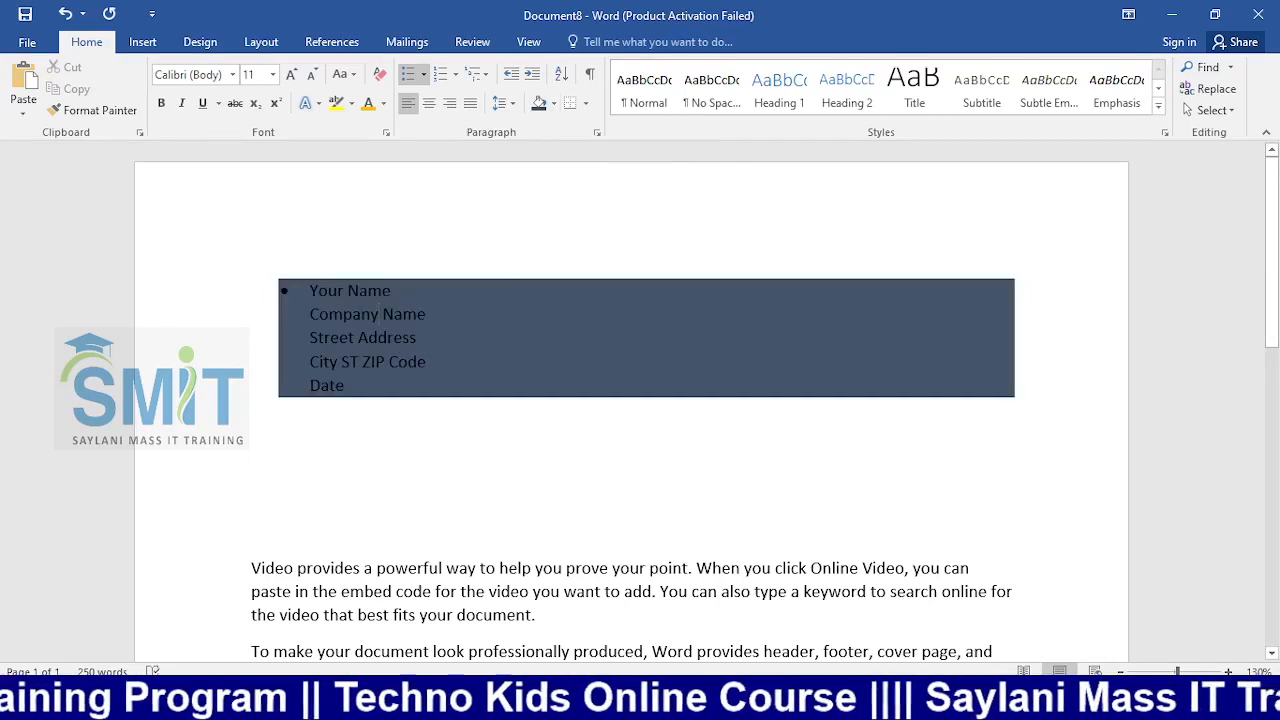
{"action": "mouse_move", "coordinate": [336, 392]}
{"action": "left_mouse_down"}
{"action": "mouse_move", "coordinate": [320, 388]}
{"action": "mouse_move", "coordinate": [310, 290]}
{"action": "left_mouse_up"}
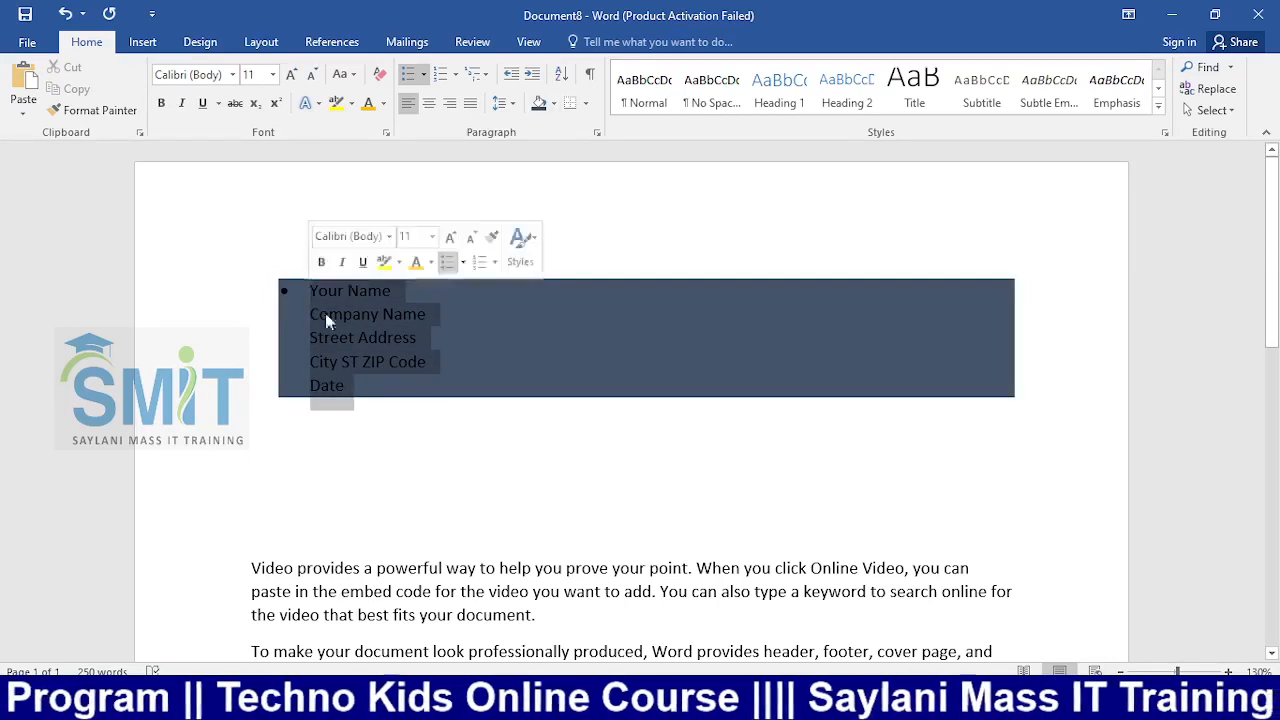
Step: Switch to Document7 and preview shading colors on the Company Name paragraph without applying any
{"action": "key", "text": "alt+Tab"}
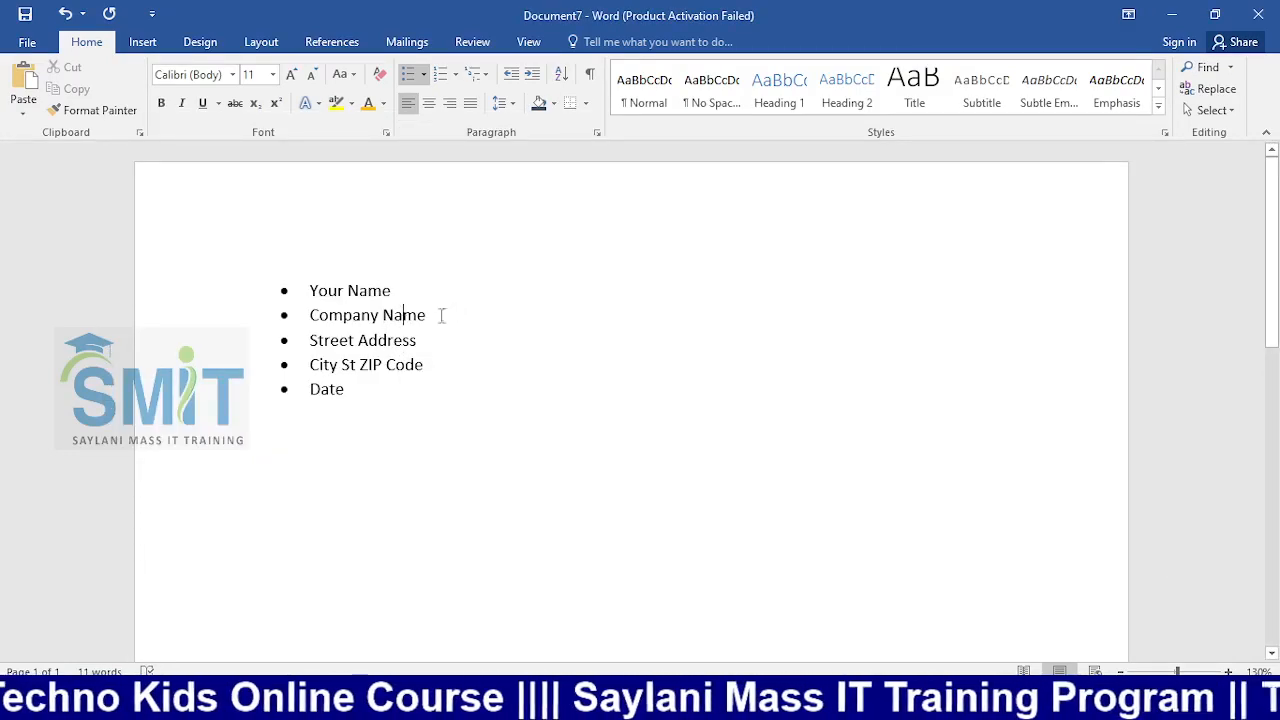
{"action": "left_click", "coordinate": [553, 103]}
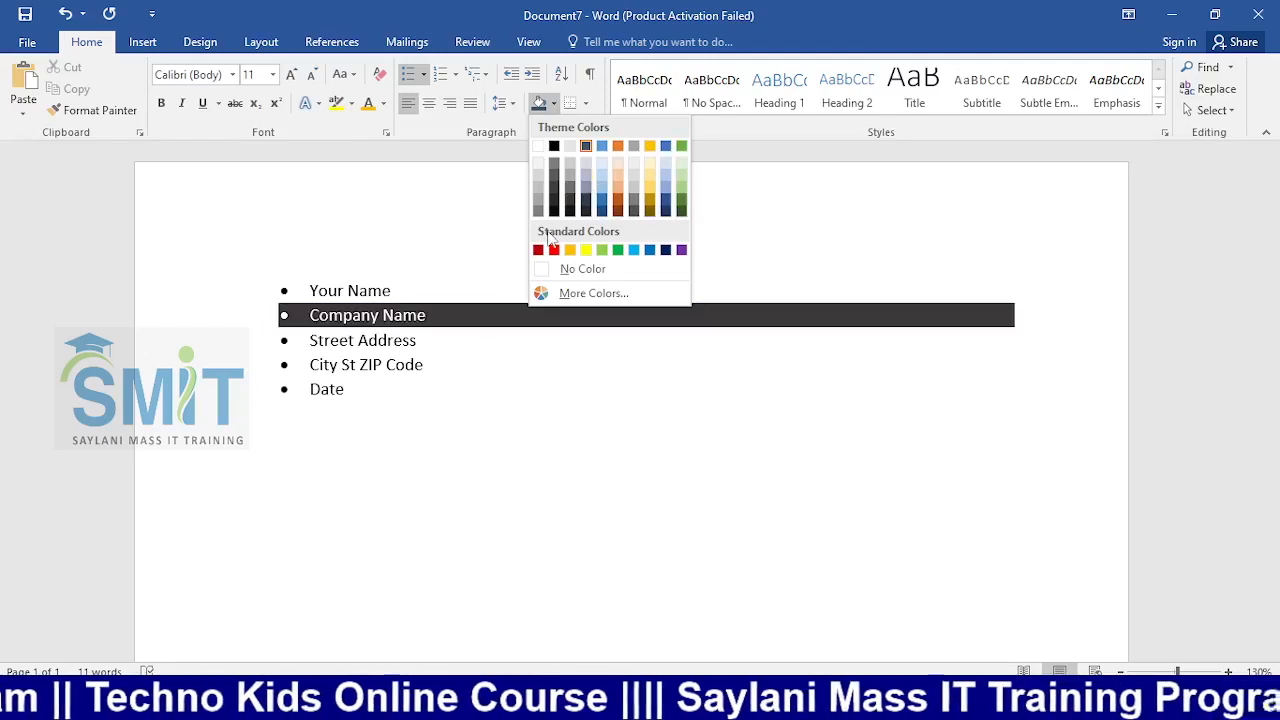
{"action": "left_click", "coordinate": [434, 314]}
{"action": "left_click", "coordinate": [386, 318]}
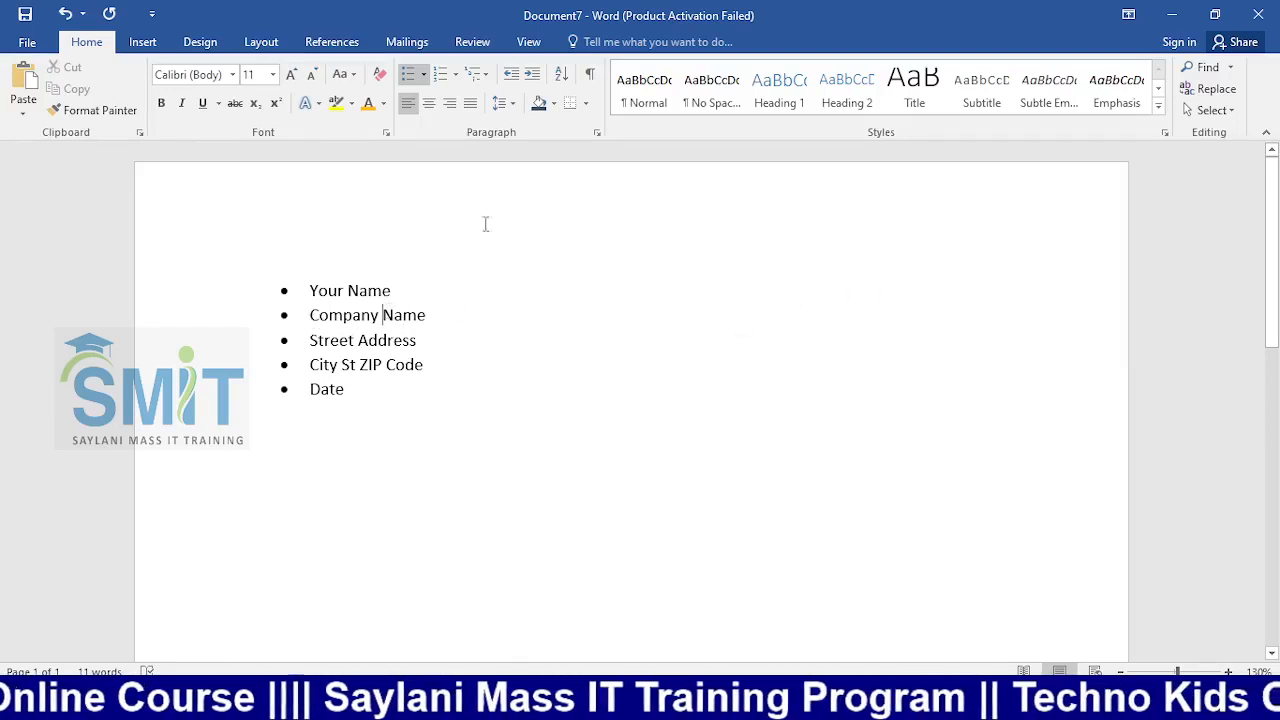
{"action": "left_click", "coordinate": [553, 103]}
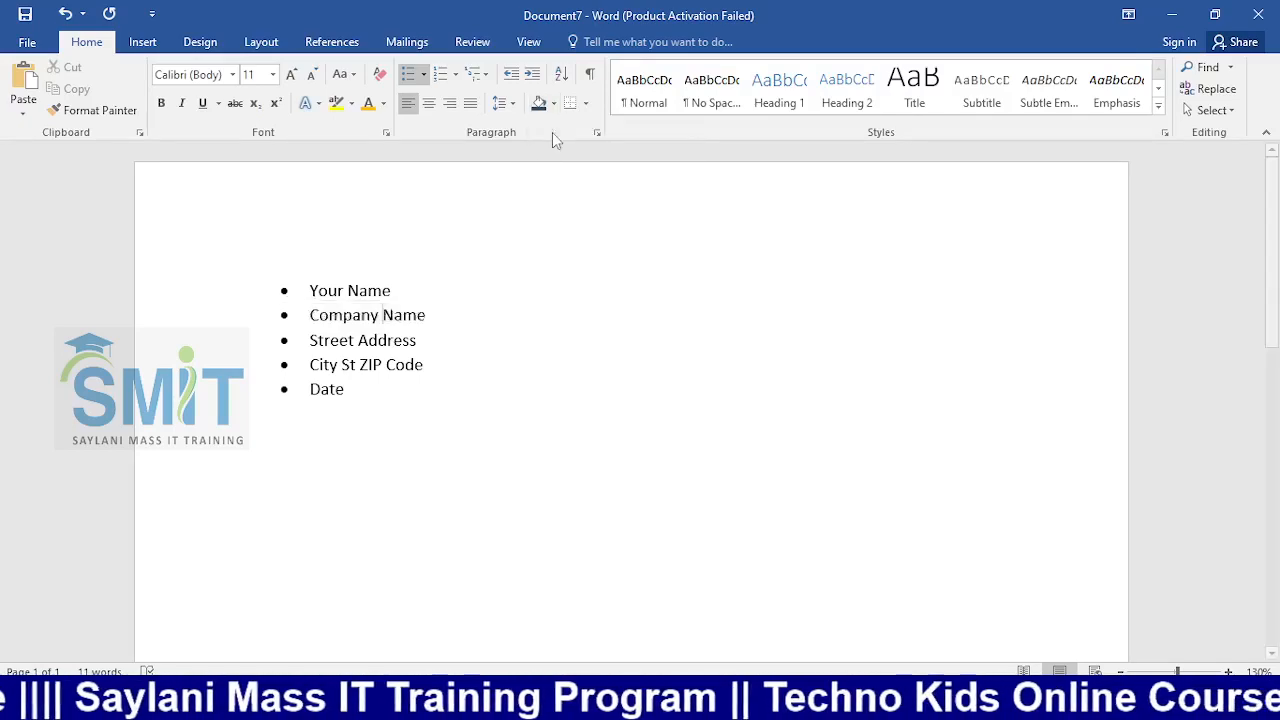
Step: Switch to Chrome and search Google Images for "cv format" in a new tab
{"action": "key", "text": "alt+Tab"}
{"action": "key", "text": "alt+Tab"}
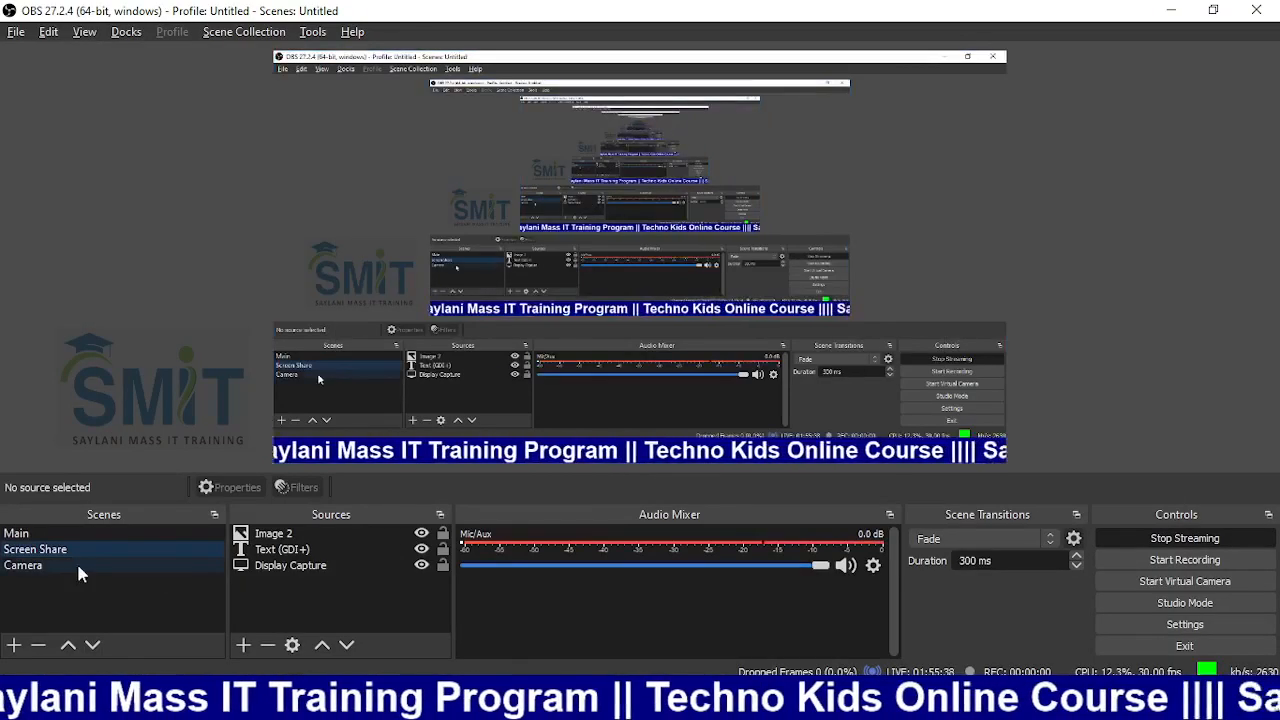
{"action": "key", "text": "alt+Tab"}
{"action": "key", "text": "alt+Tab"}
{"action": "key", "text": "alt+Tab"}
{"action": "key", "text": "alt+Tab"}
{"action": "key", "text": "alt+Tab"}
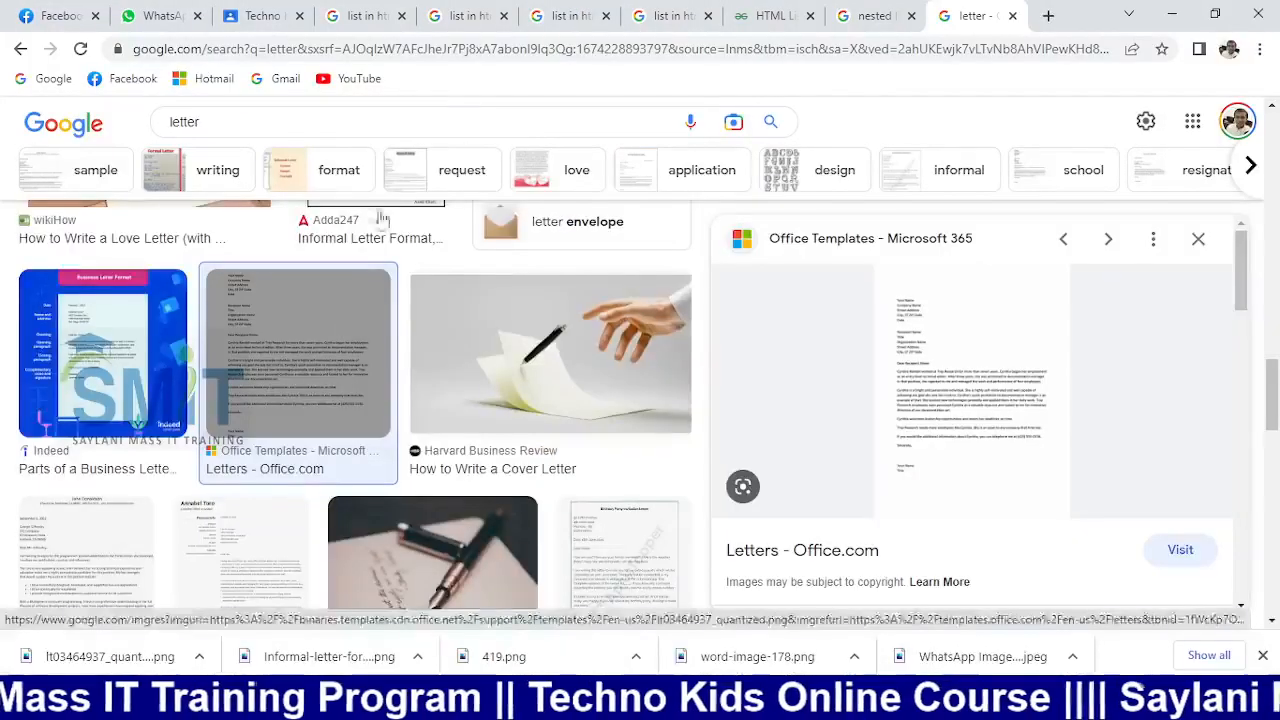
{"action": "left_click", "coordinate": [1048, 15]}
{"action": "type", "text": "cv"}
{"action": "key", "text": "Down"}
{"action": "key", "text": "Return"}
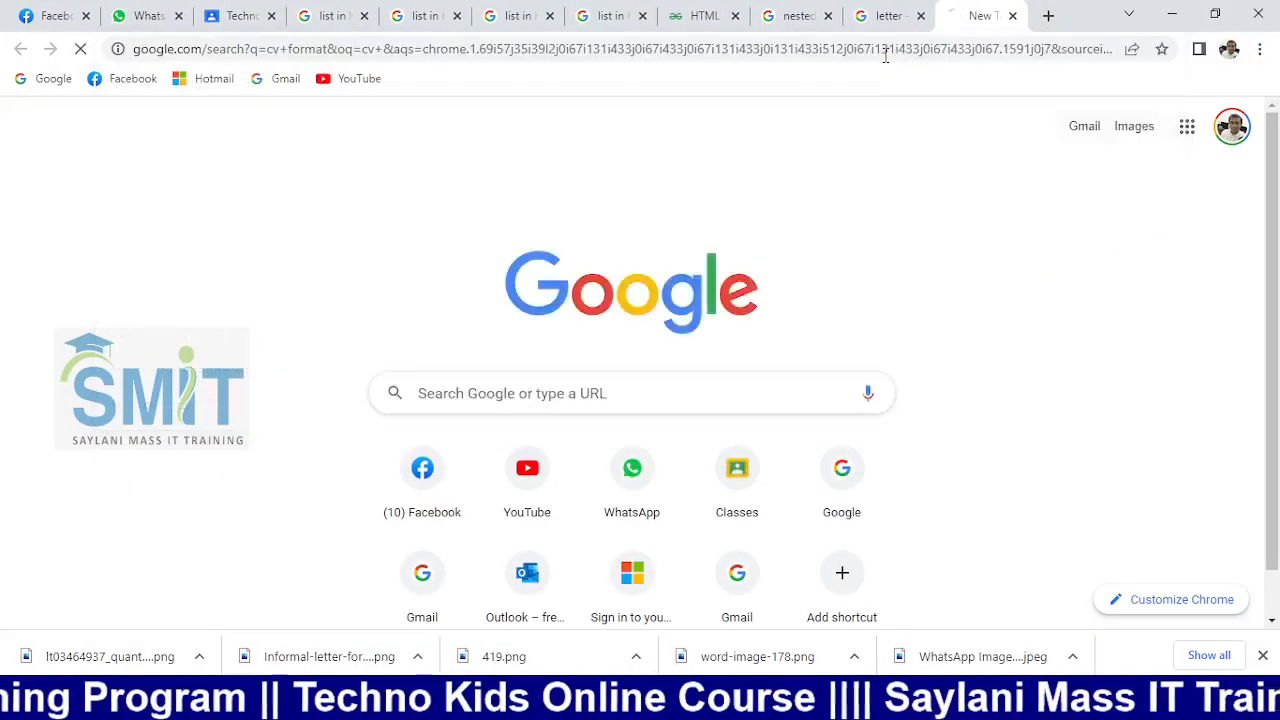
{"action": "left_click", "coordinate": [256, 200]}
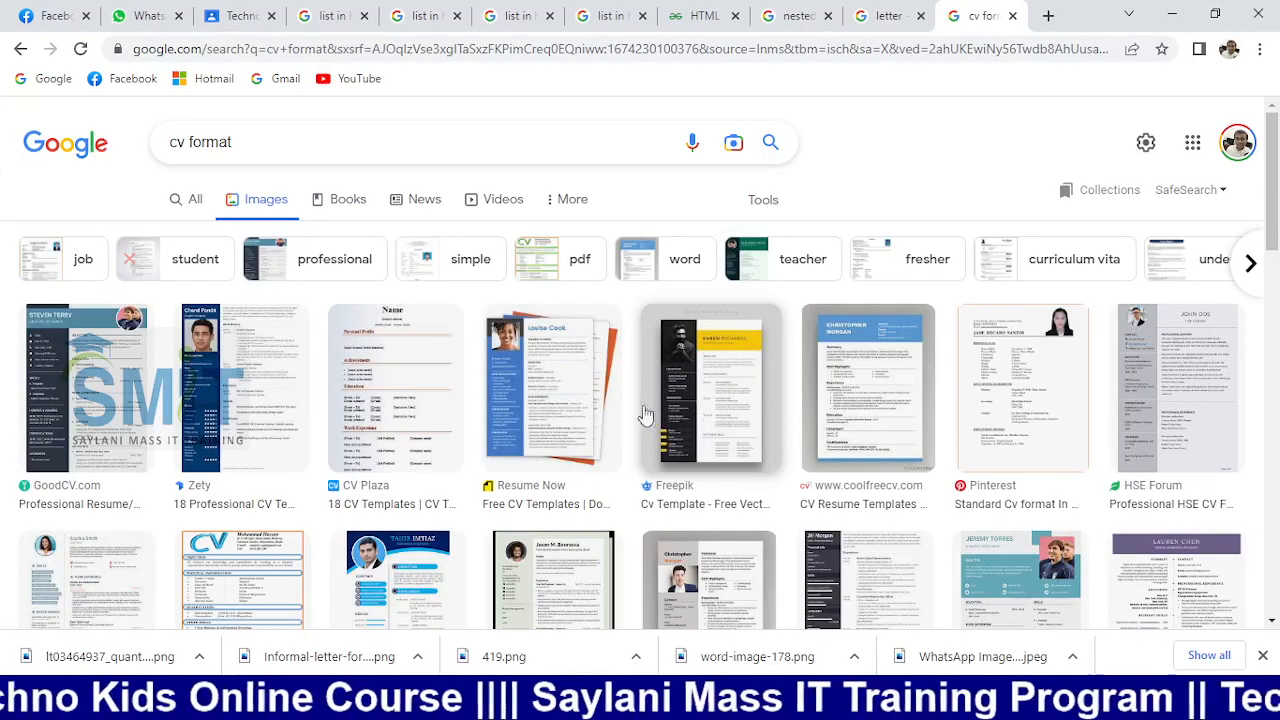
Step: Browse the CV format images, open the preview of the ResumeLab template, and close it
{"action": "scroll", "coordinate": [641, 410], "scroll_direction": "down", "scroll_amount": 2}
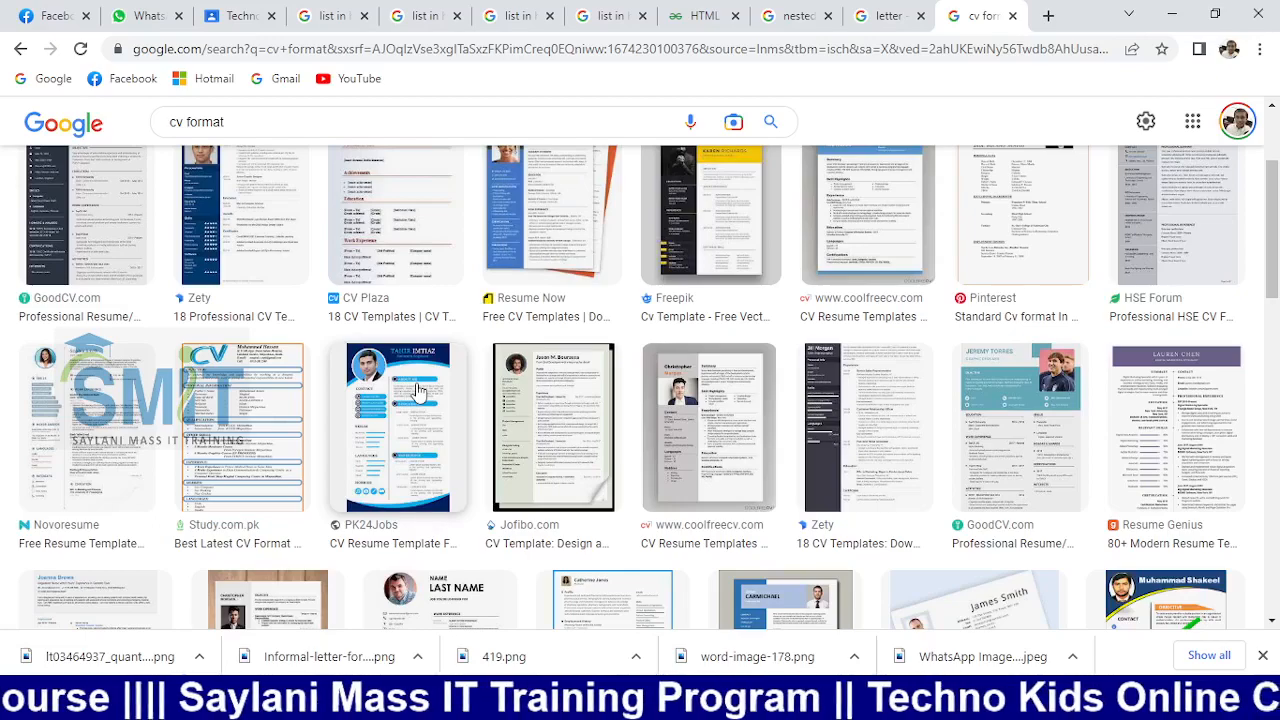
{"action": "scroll", "coordinate": [418, 390], "scroll_direction": "down", "scroll_amount": 3}
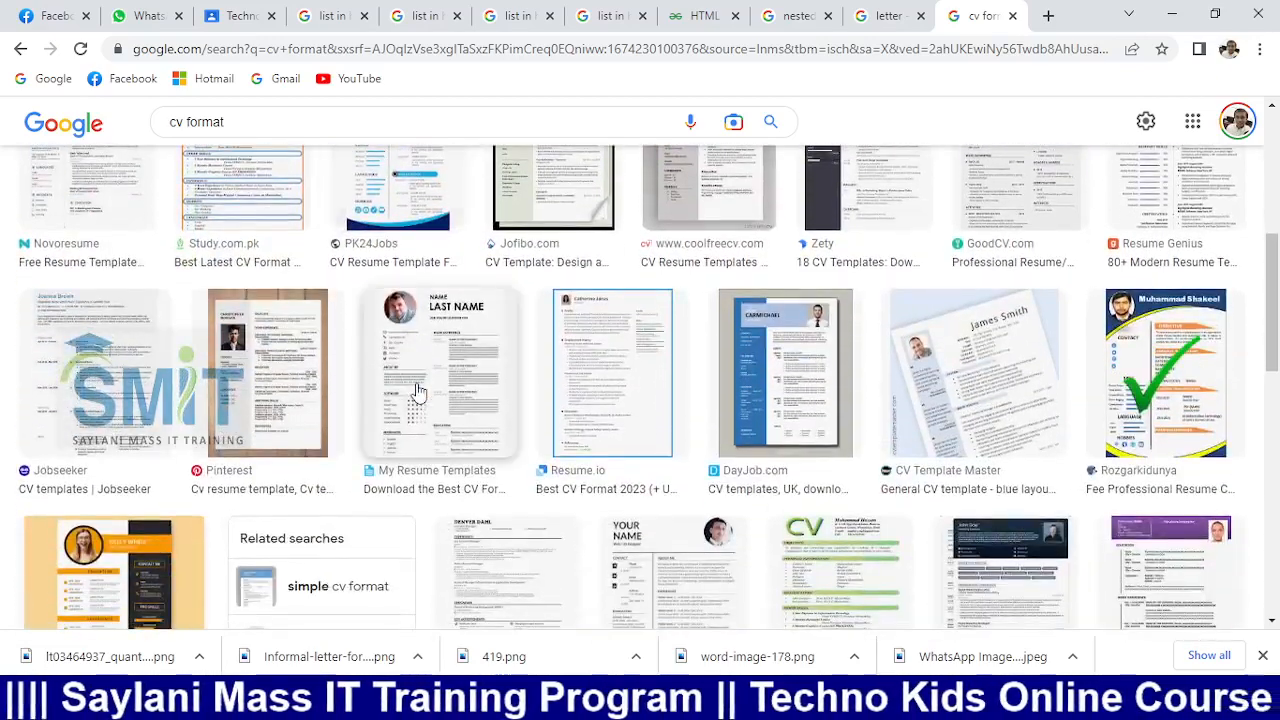
{"action": "scroll", "coordinate": [425, 382], "scroll_direction": "down", "scroll_amount": 3}
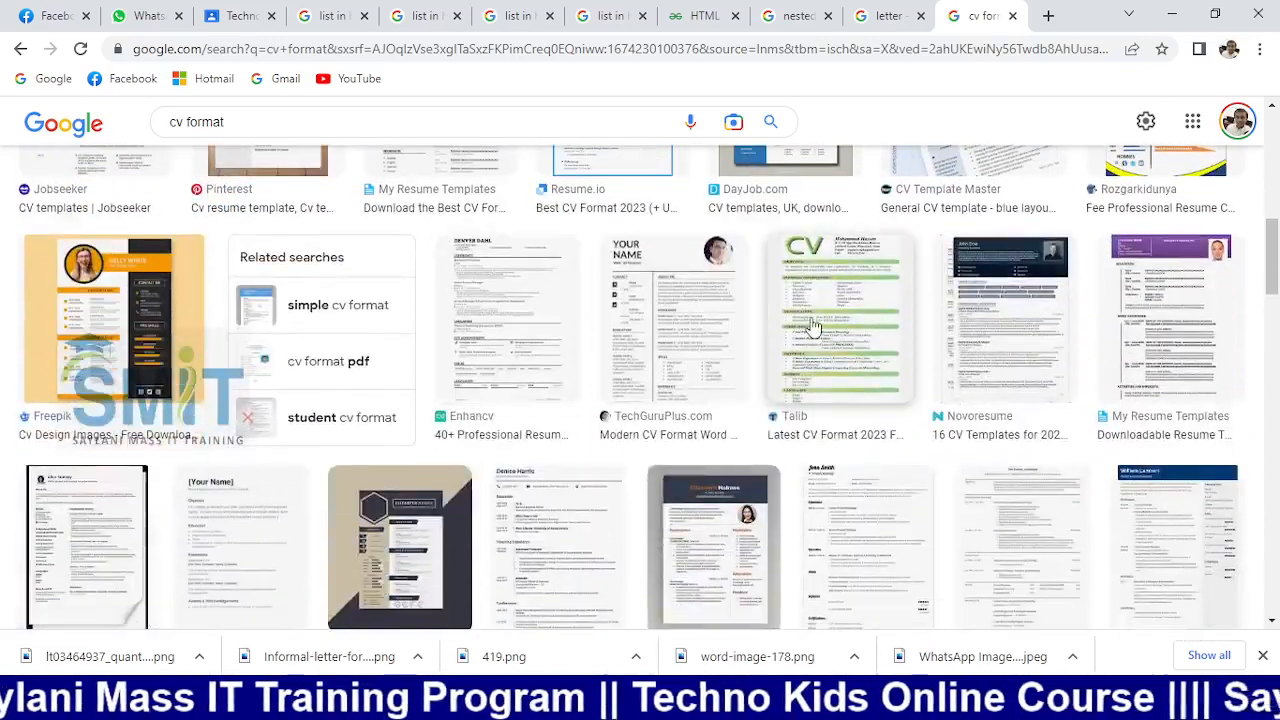
{"action": "left_click", "coordinate": [1145, 531]}
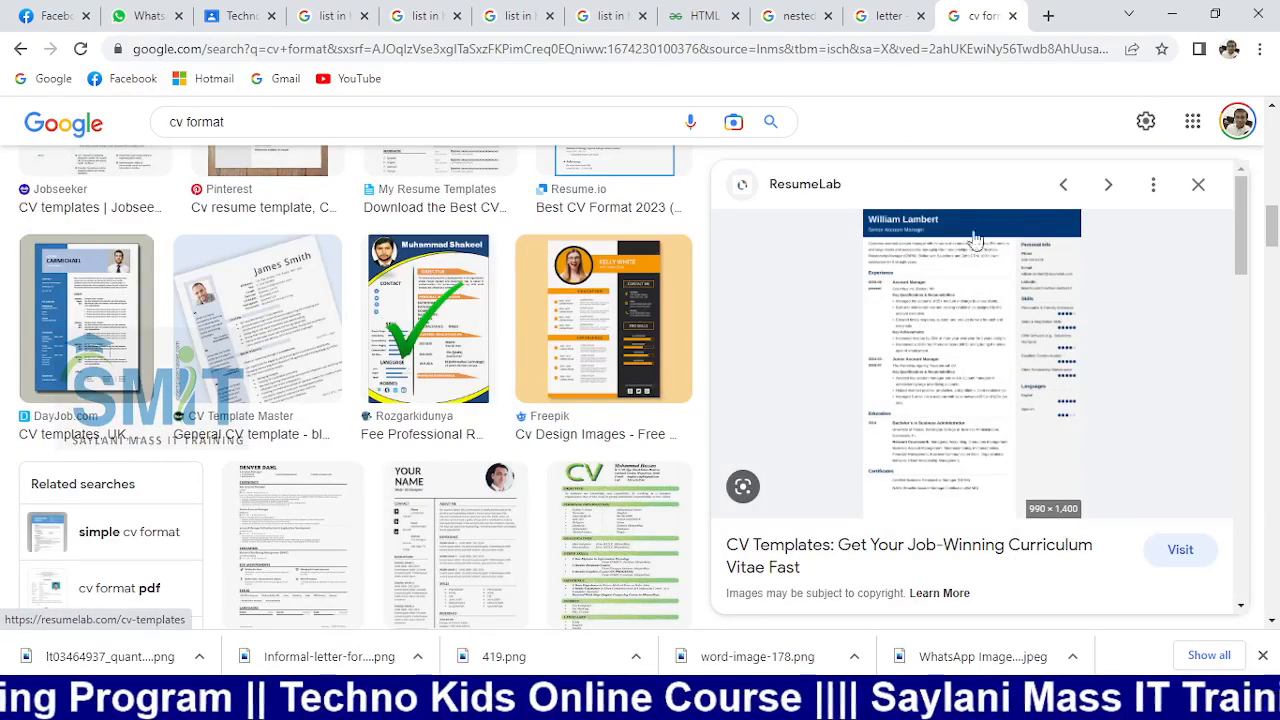
{"action": "left_click", "coordinate": [1219, 193]}
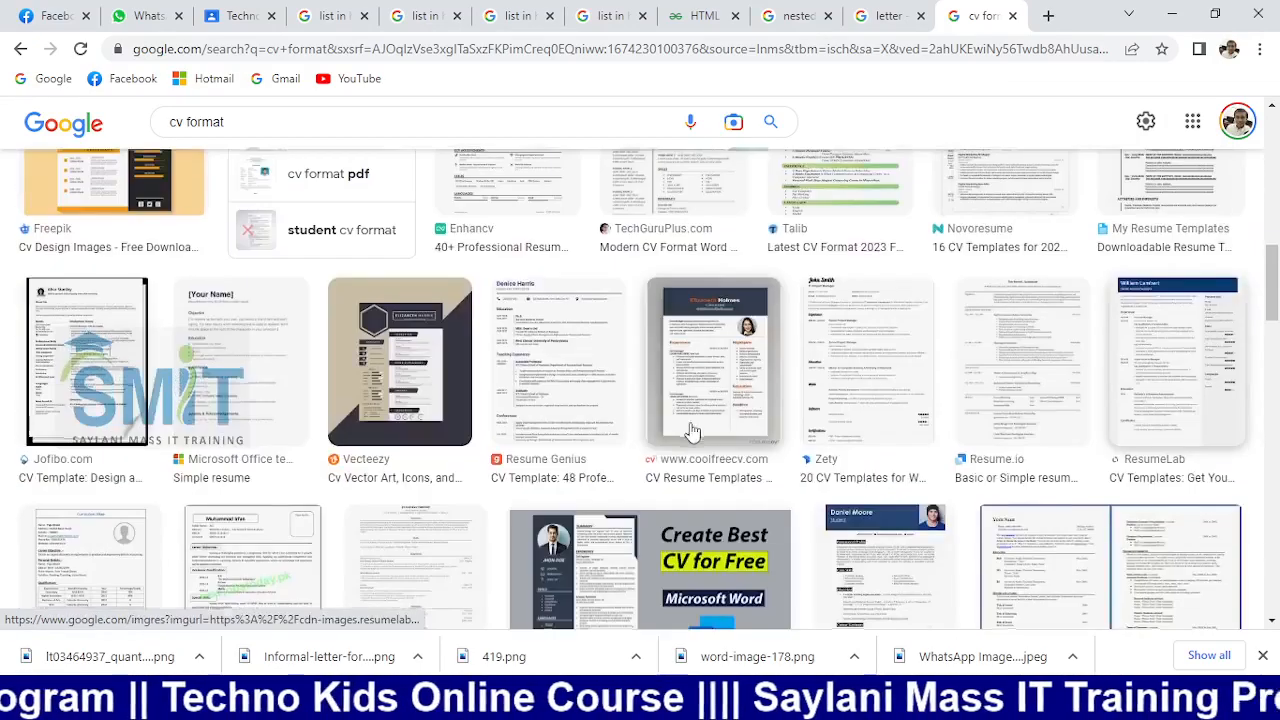
{"action": "scroll", "coordinate": [690, 430], "scroll_direction": "down", "scroll_amount": 4}
{"action": "scroll", "coordinate": [690, 430], "scroll_direction": "up", "scroll_amount": 10}
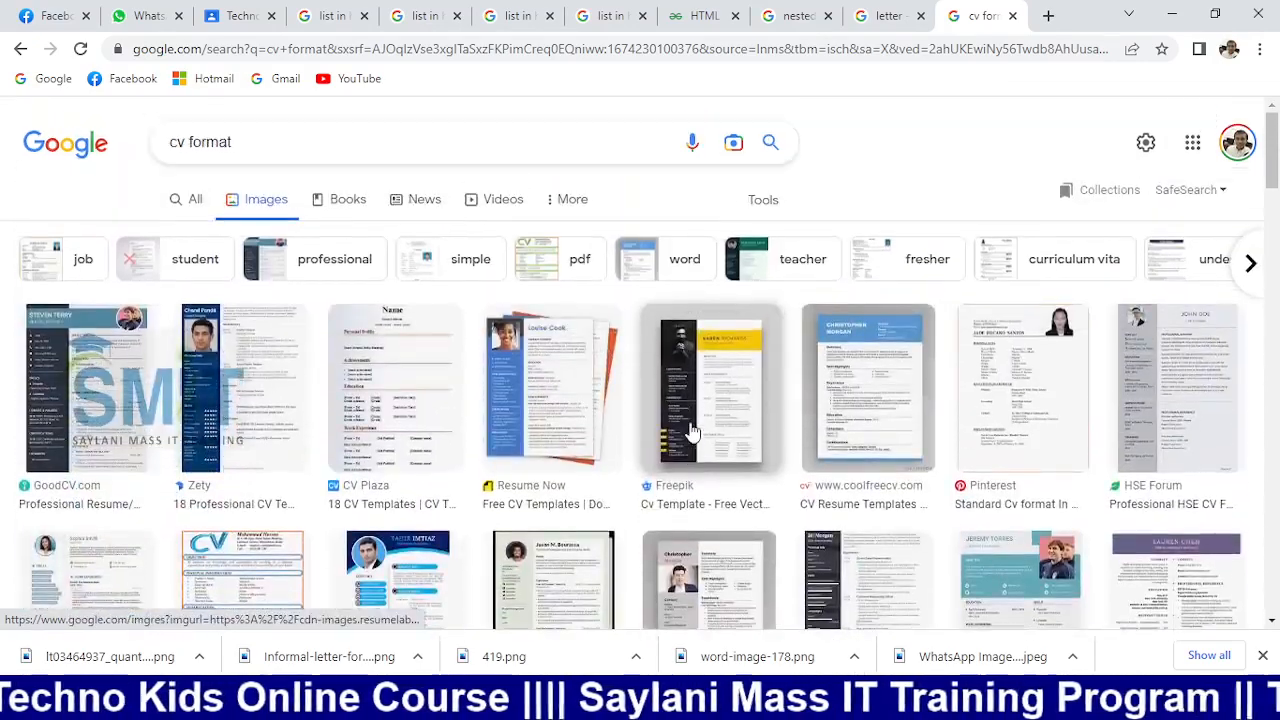
{"action": "left_click", "coordinate": [857, 423]}
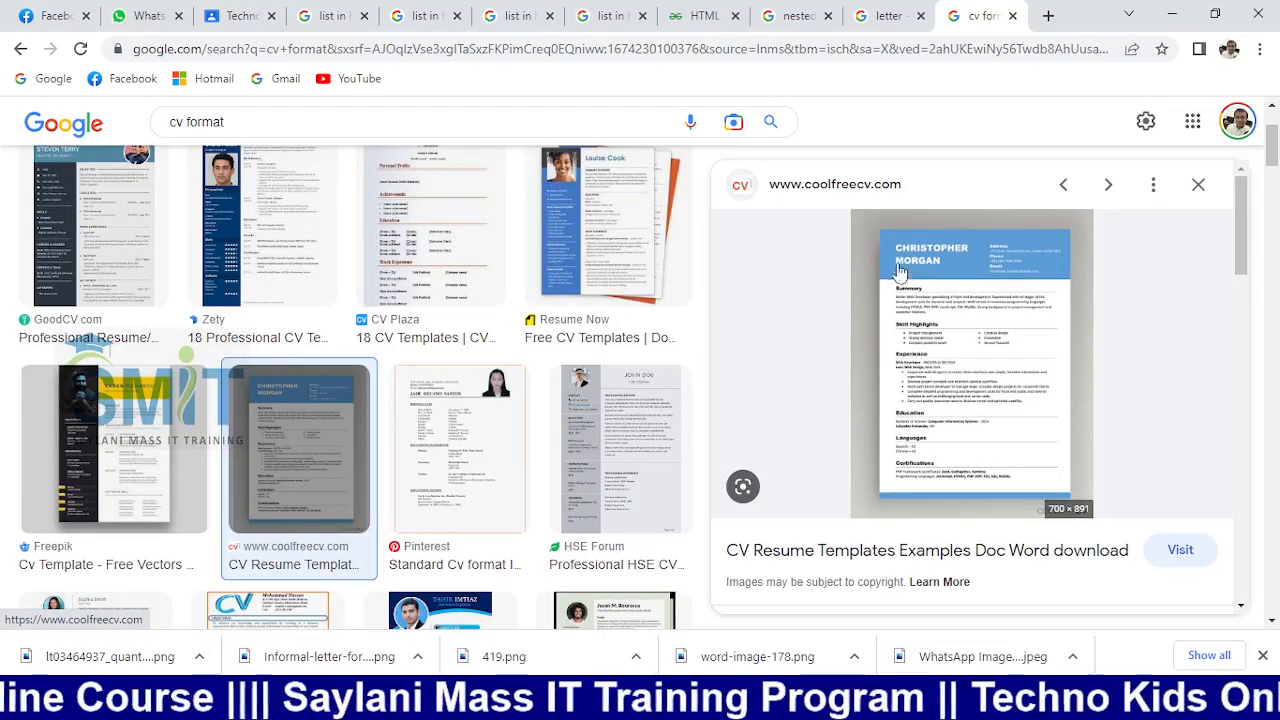
{"action": "left_click", "coordinate": [1198, 184]}
Step: Find the blue-bordered "CV Format - Simple CV Format" image from cvformat.co.in and save it to the computer
{"action": "scroll", "coordinate": [803, 457], "scroll_direction": "down", "scroll_amount": 2}
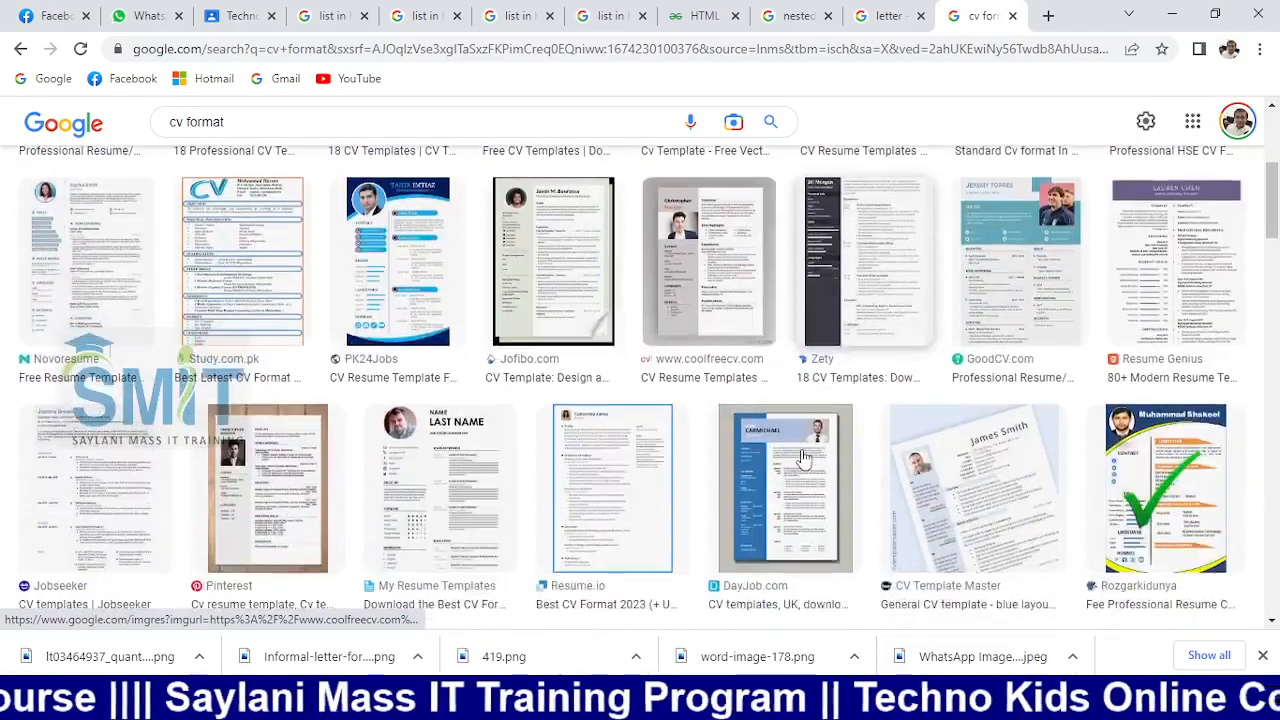
{"action": "scroll", "coordinate": [803, 457], "scroll_direction": "down", "scroll_amount": 5}
{"action": "scroll", "coordinate": [803, 457], "scroll_direction": "down", "scroll_amount": 8}
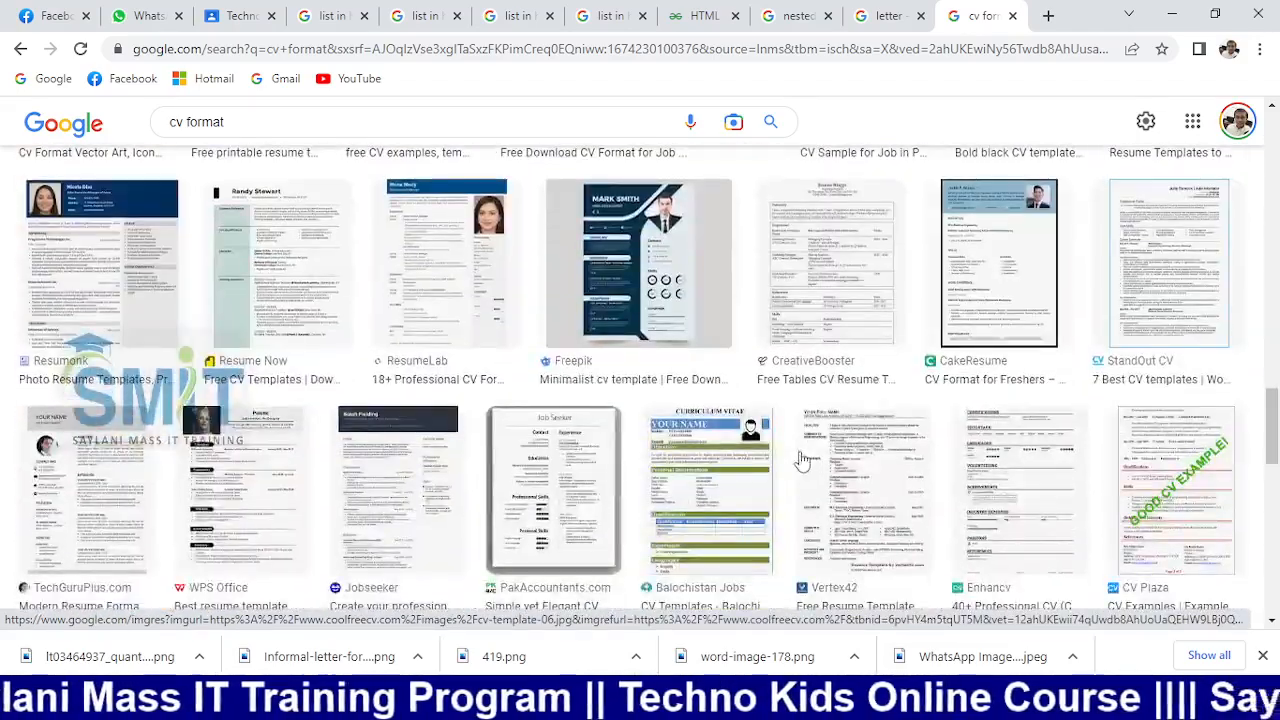
{"action": "scroll", "coordinate": [803, 457], "scroll_direction": "down", "scroll_amount": 6}
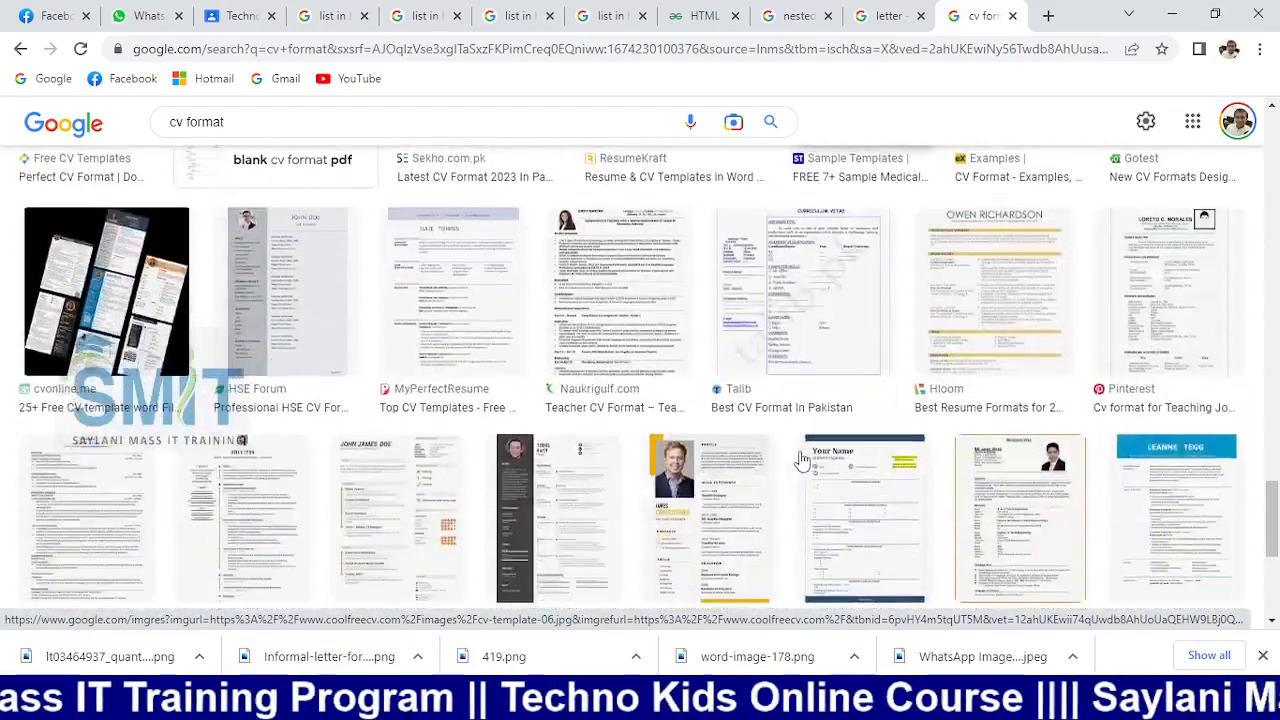
{"action": "scroll", "coordinate": [803, 457], "scroll_direction": "down", "scroll_amount": 1}
{"action": "scroll", "coordinate": [803, 457], "scroll_direction": "down", "scroll_amount": 5}
{"action": "scroll", "coordinate": [803, 457], "scroll_direction": "down", "scroll_amount": 7}
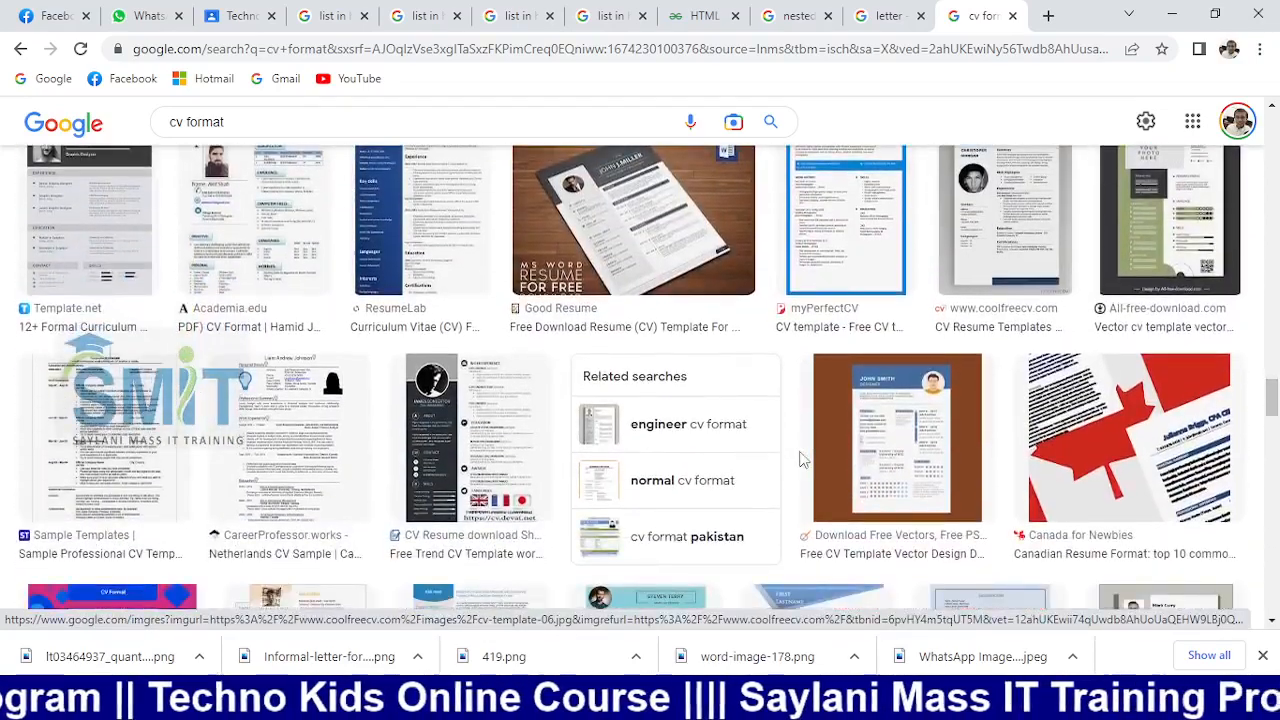
{"action": "scroll", "coordinate": [534, 343], "scroll_direction": "down", "scroll_amount": 2}
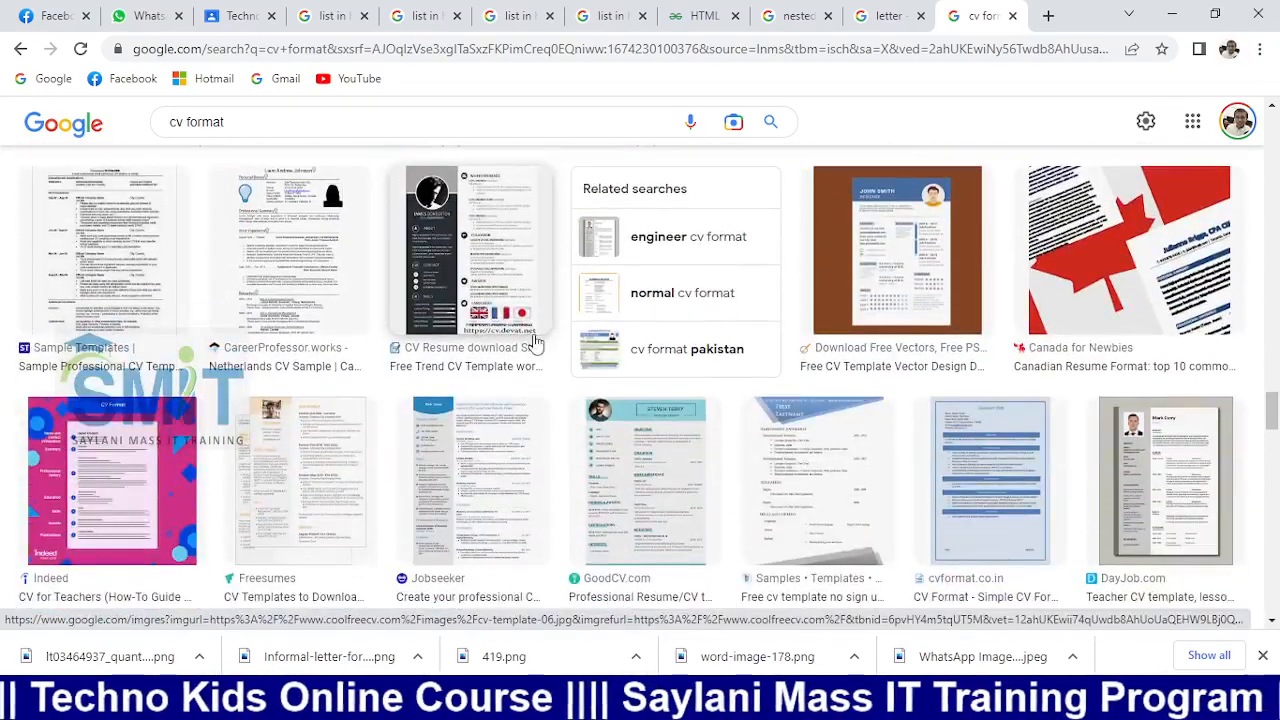
{"action": "left_click", "coordinate": [950, 438]}
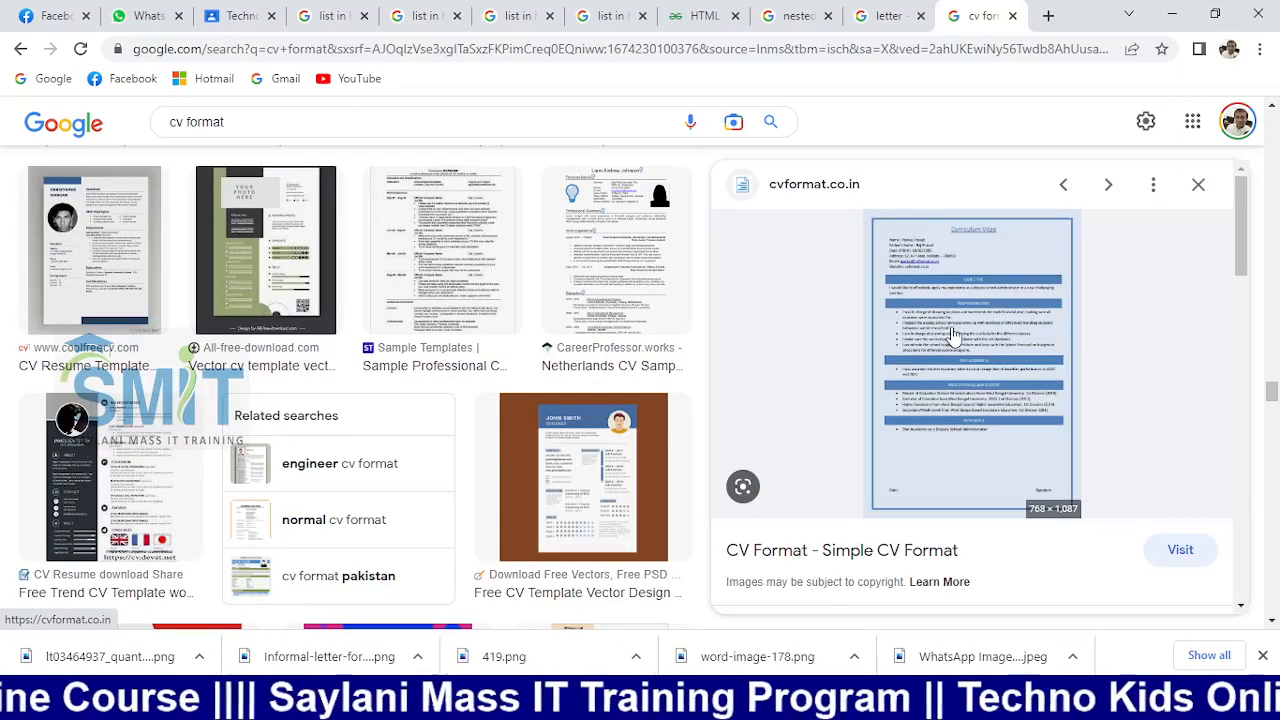
{"action": "right_click", "coordinate": [951, 338]}
{"action": "left_click", "coordinate": [1020, 527]}
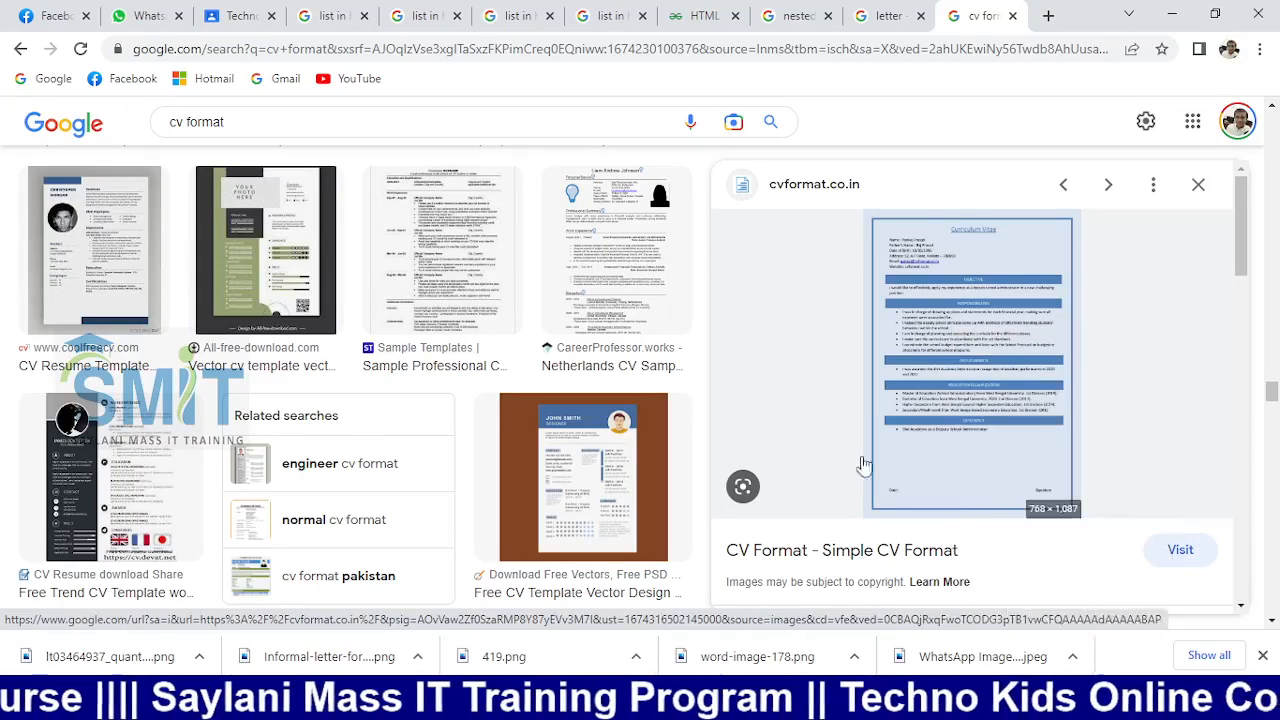
{"action": "left_click", "coordinate": [481, 419]}
Step: Look through the previews of the CV images following the cvformat.co.in one, and close the preview
{"action": "scroll", "coordinate": [510, 458], "scroll_direction": "down", "scroll_amount": 1}
{"action": "scroll", "coordinate": [510, 458], "scroll_direction": "down", "scroll_amount": 5}
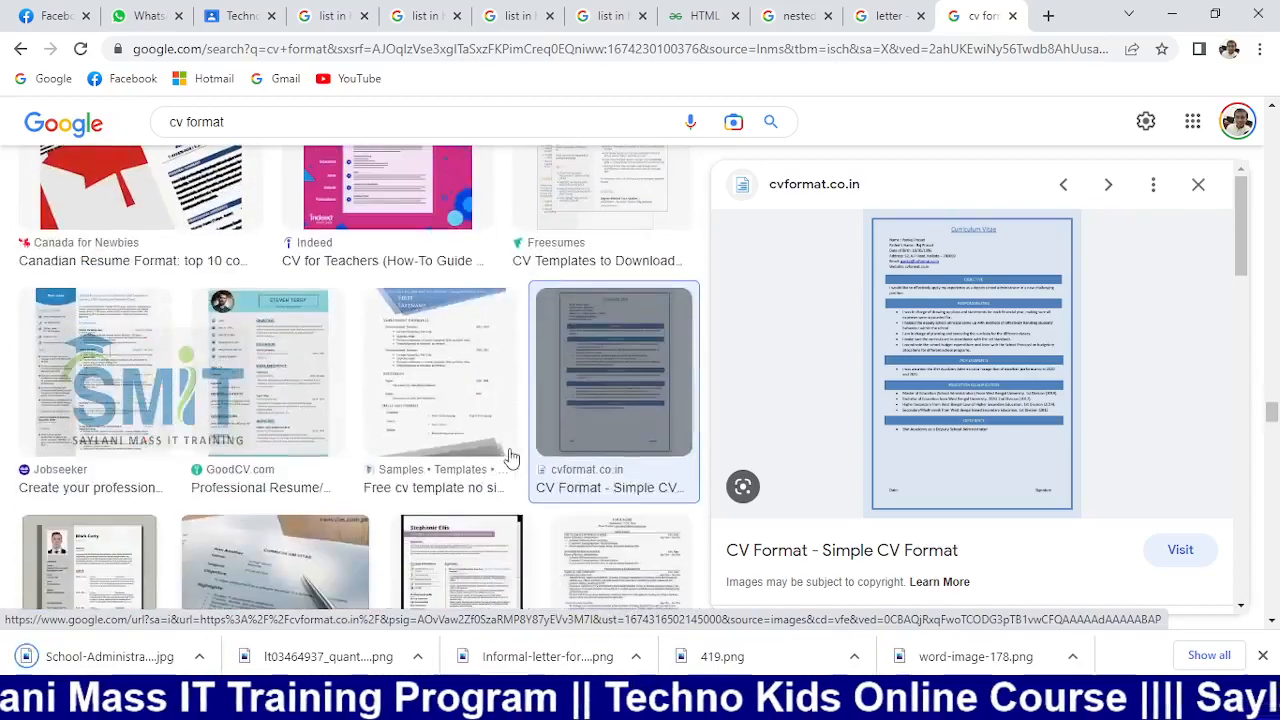
{"action": "left_click", "coordinate": [1111, 186]}
{"action": "left_click", "coordinate": [1110, 186]}
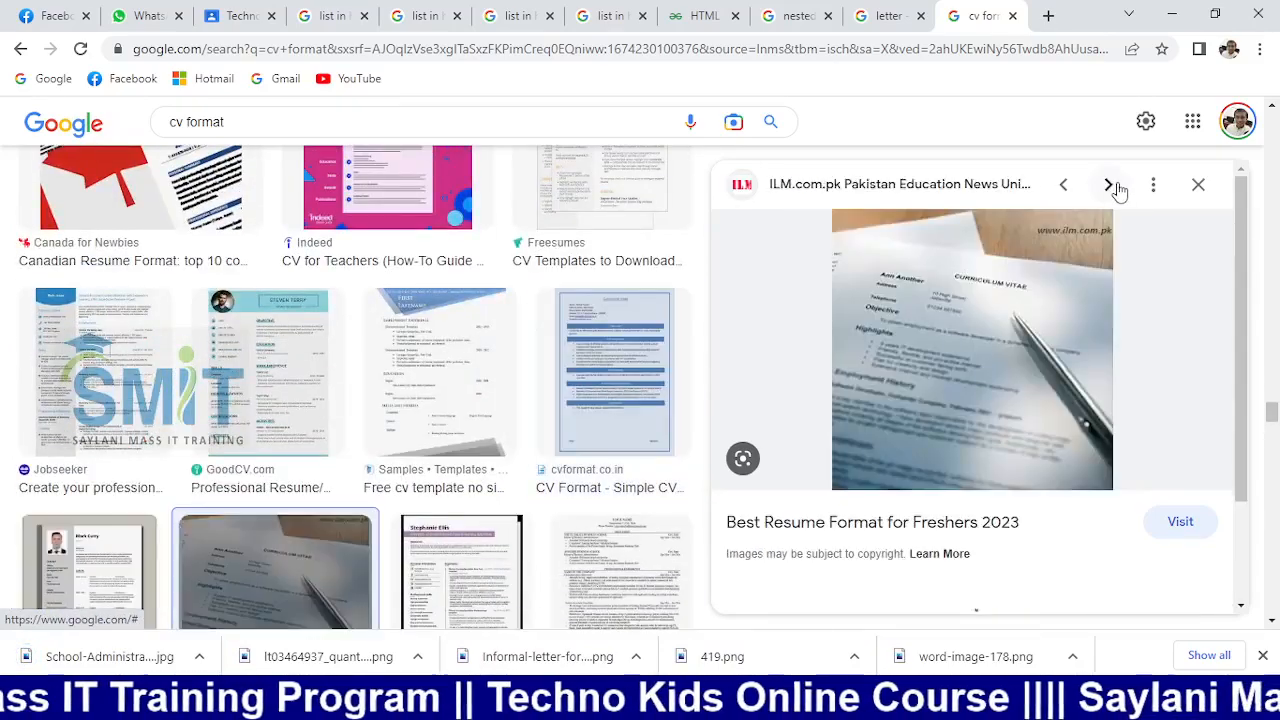
{"action": "left_click", "coordinate": [1110, 186]}
{"action": "left_click", "coordinate": [1198, 186]}
Step: Find the SlideShare "Sample CV" image with gray heading bars and save it to the computer
{"action": "scroll", "coordinate": [706, 457], "scroll_direction": "down", "scroll_amount": 6}
{"action": "scroll", "coordinate": [706, 457], "scroll_direction": "up", "scroll_amount": 2}
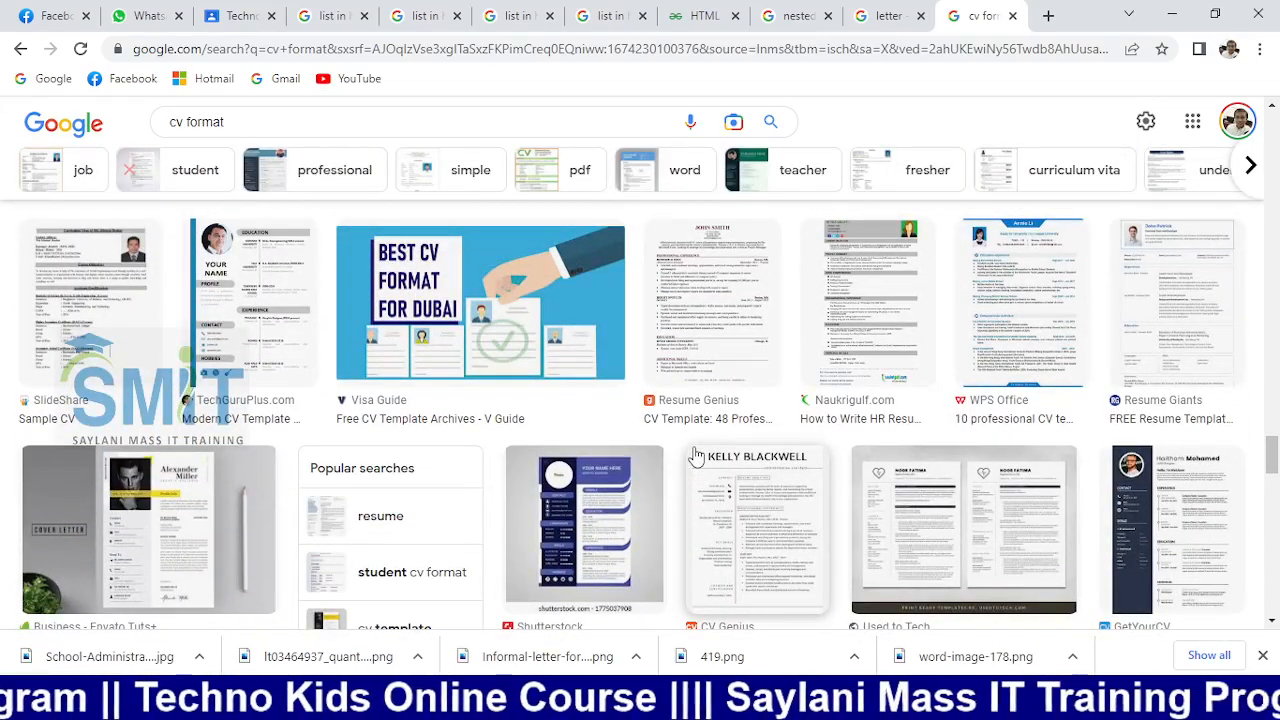
{"action": "scroll", "coordinate": [697, 455], "scroll_direction": "down", "scroll_amount": 1}
{"action": "scroll", "coordinate": [697, 455], "scroll_direction": "up", "scroll_amount": 1}
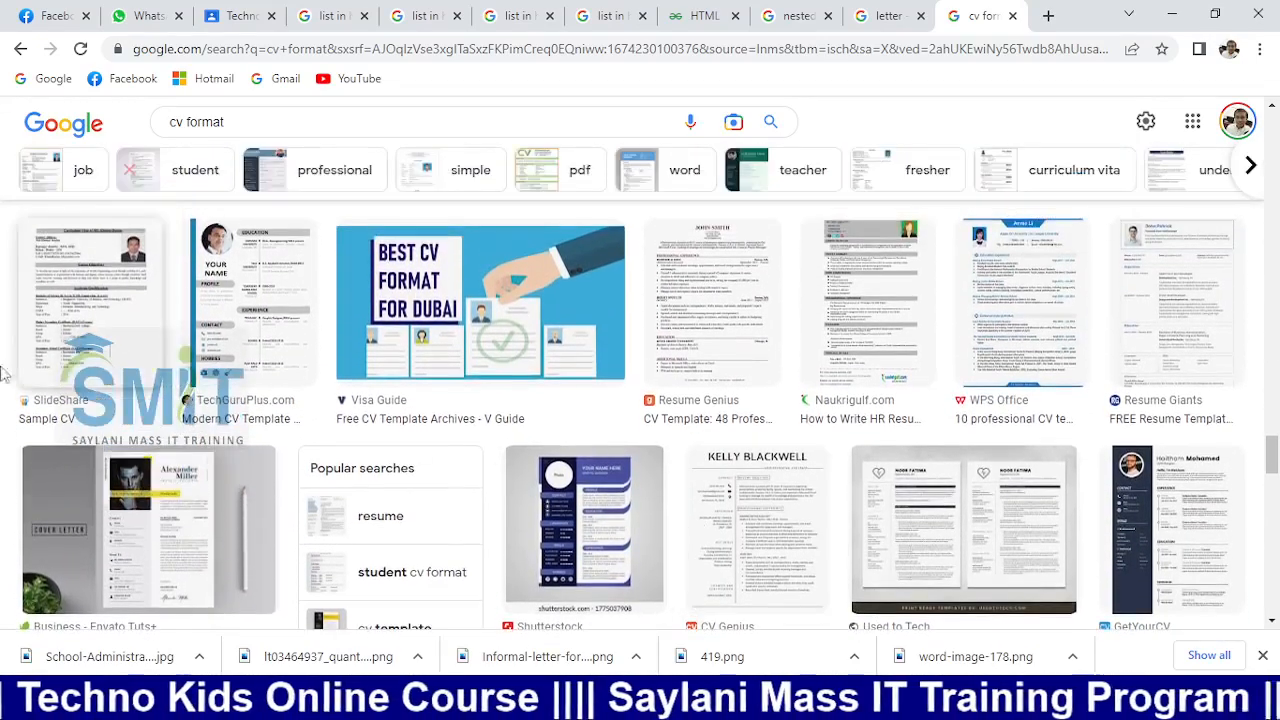
{"action": "left_click", "coordinate": [85, 330]}
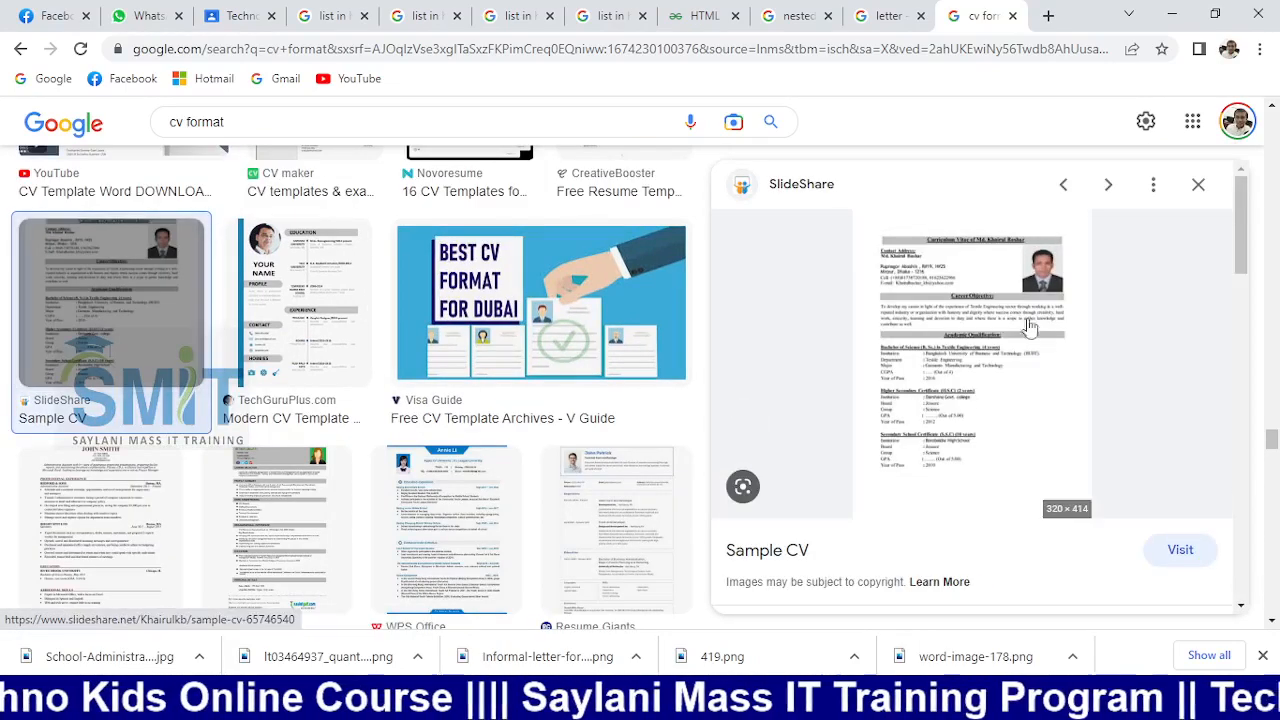
{"action": "right_click", "coordinate": [962, 320]}
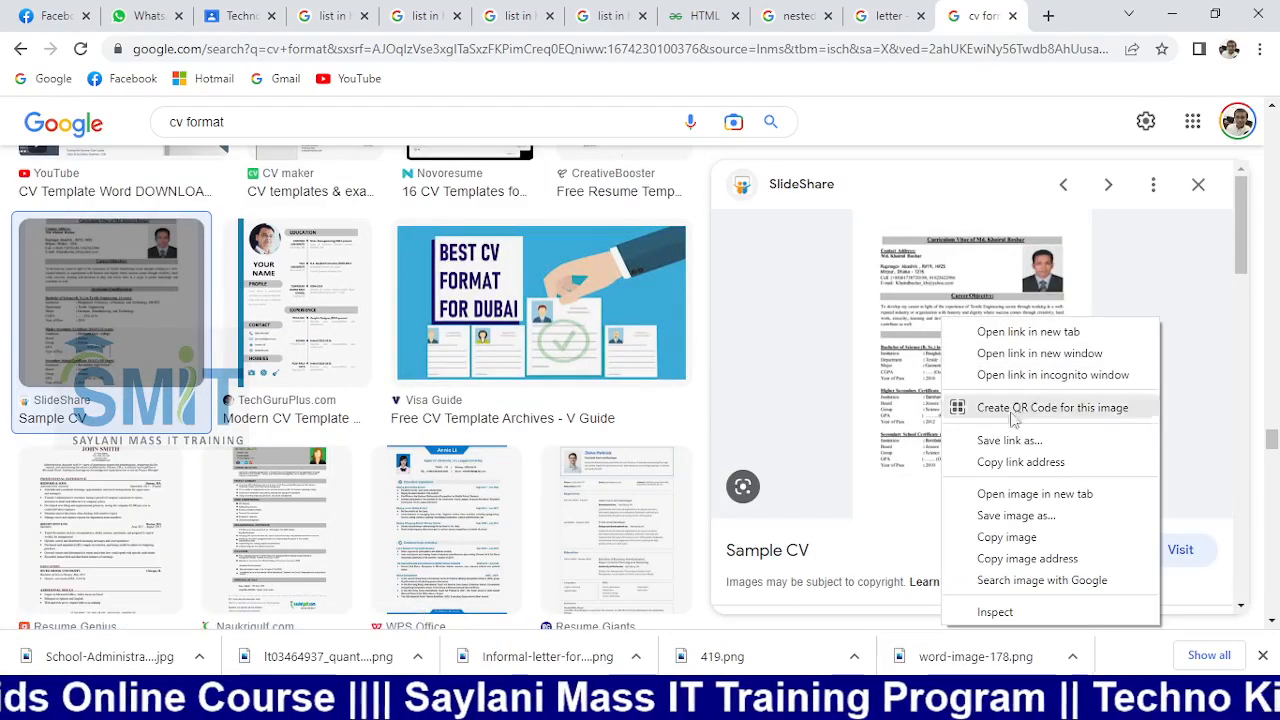
{"action": "left_click", "coordinate": [1005, 516]}
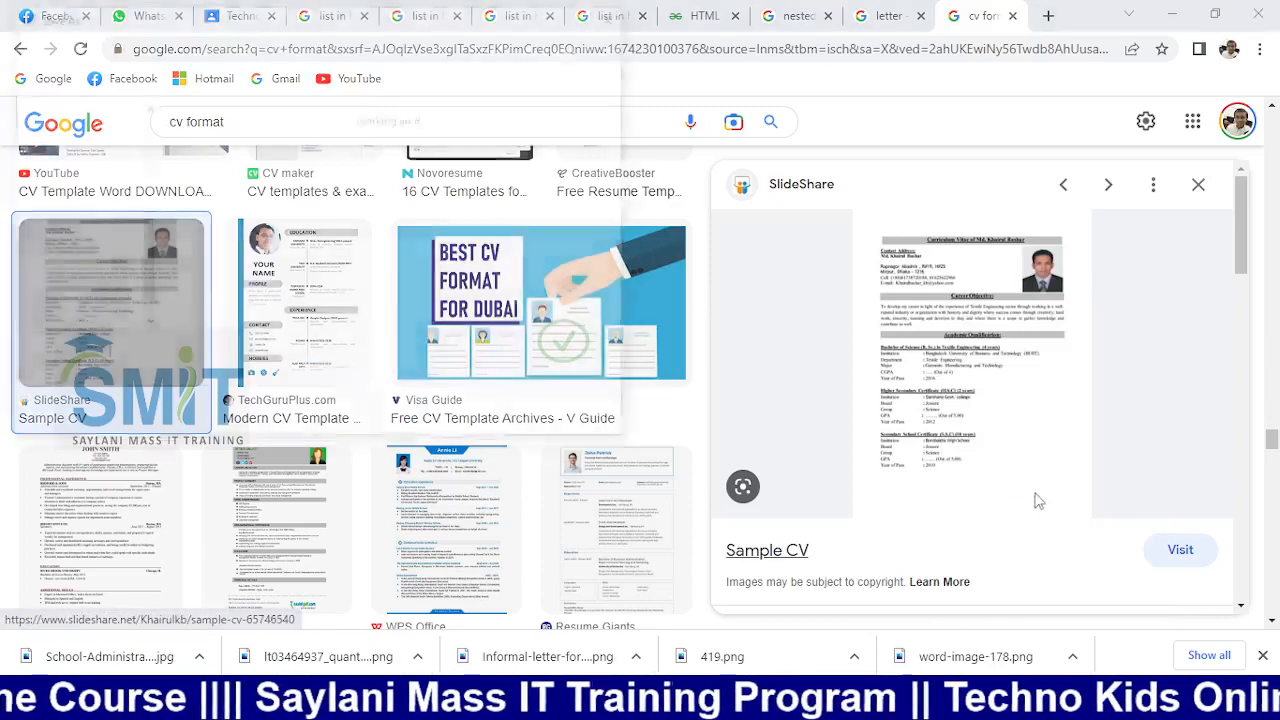
{"action": "left_click", "coordinate": [480, 419]}
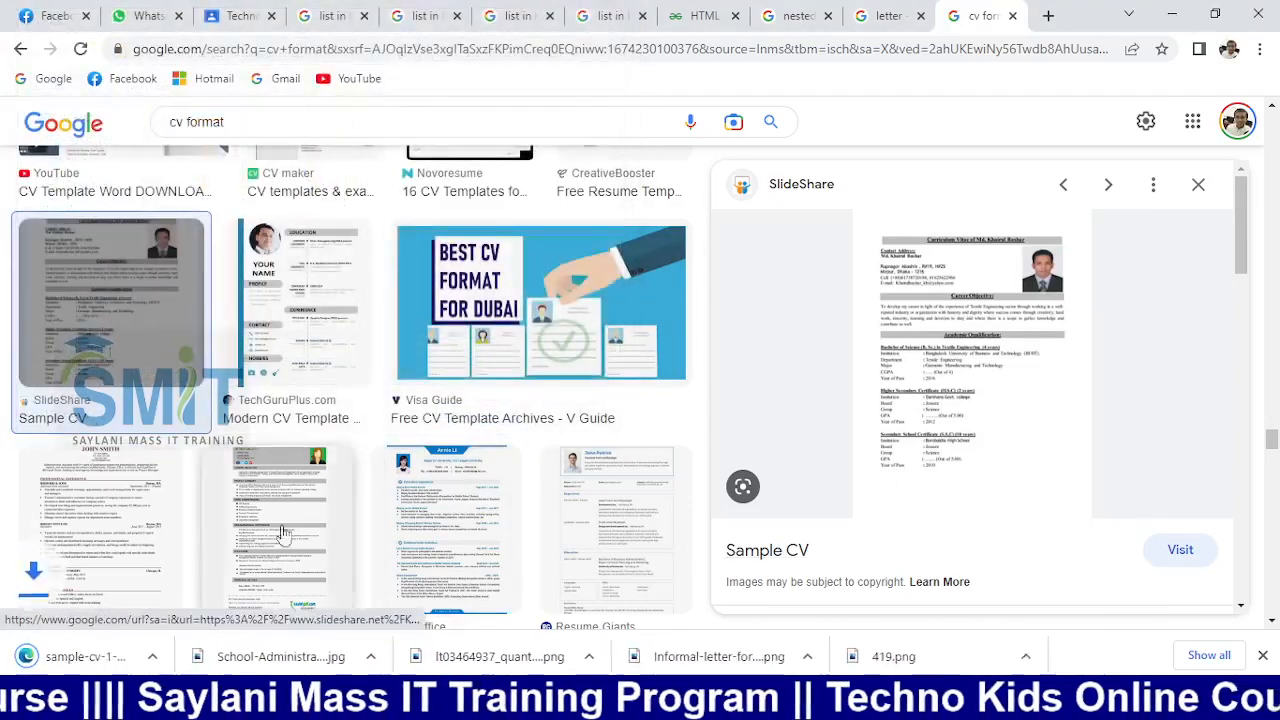
Step: Open the downloaded sample-cv-1-320.webp, inspect its layout enlarged, and close its window
{"action": "left_click", "coordinate": [140, 656]}
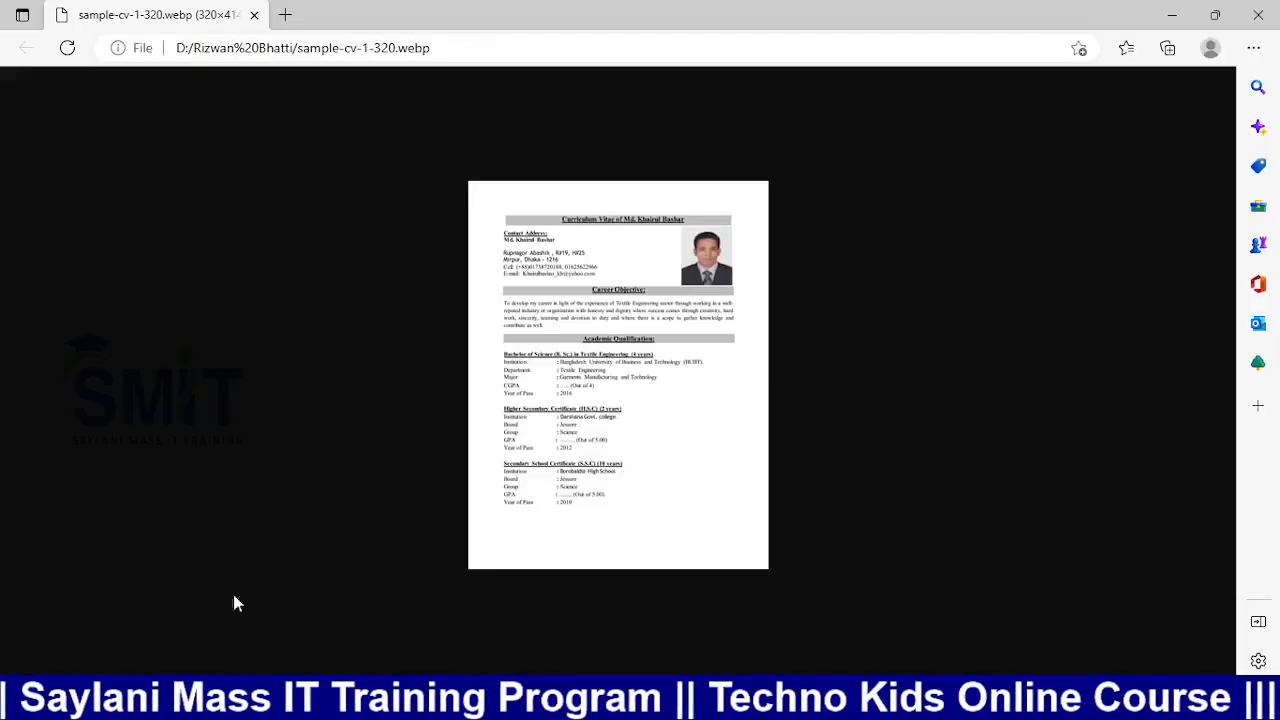
{"action": "scroll", "coordinate": [525, 480], "scroll_direction": "up", "scroll_amount": 6}
{"action": "scroll", "coordinate": [525, 478], "scroll_direction": "down", "scroll_amount": 3}
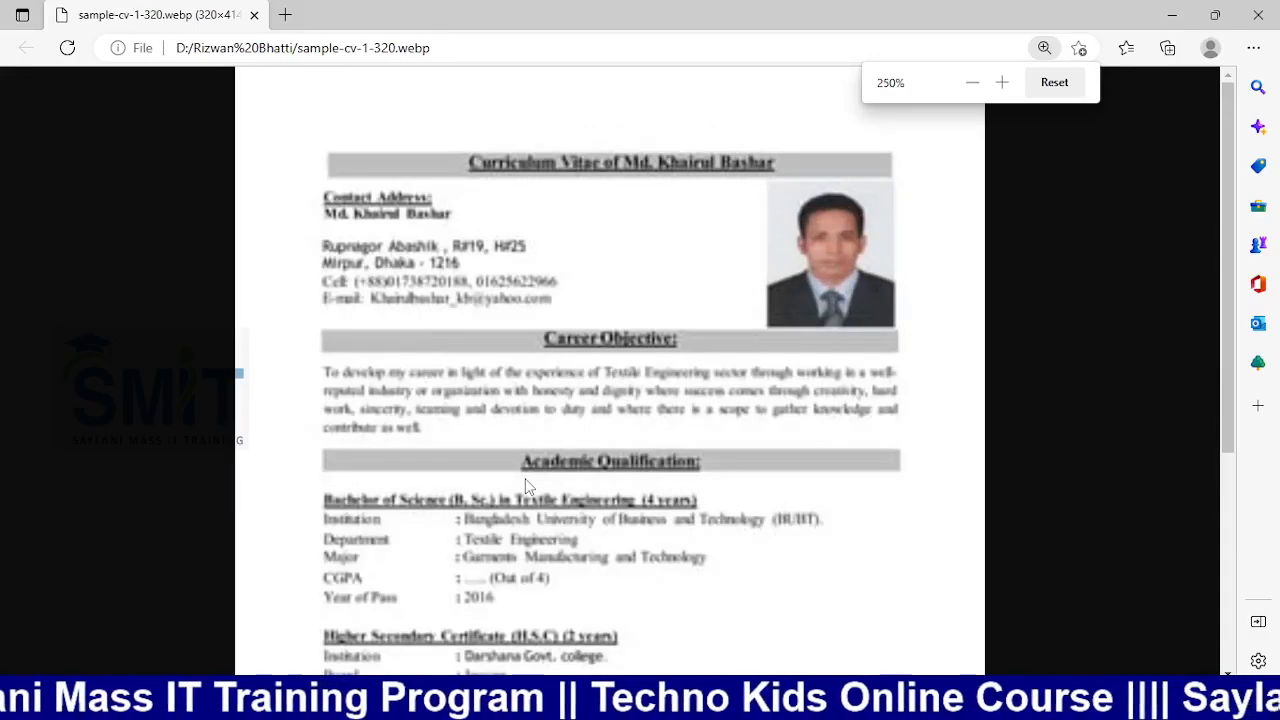
{"action": "left_click", "coordinate": [1258, 16]}
Step: Find InstaPDF's "Simple Resume Format PDF Download" image among the CV results and save it to the computer
{"action": "scroll", "coordinate": [863, 463], "scroll_direction": "down", "scroll_amount": 3}
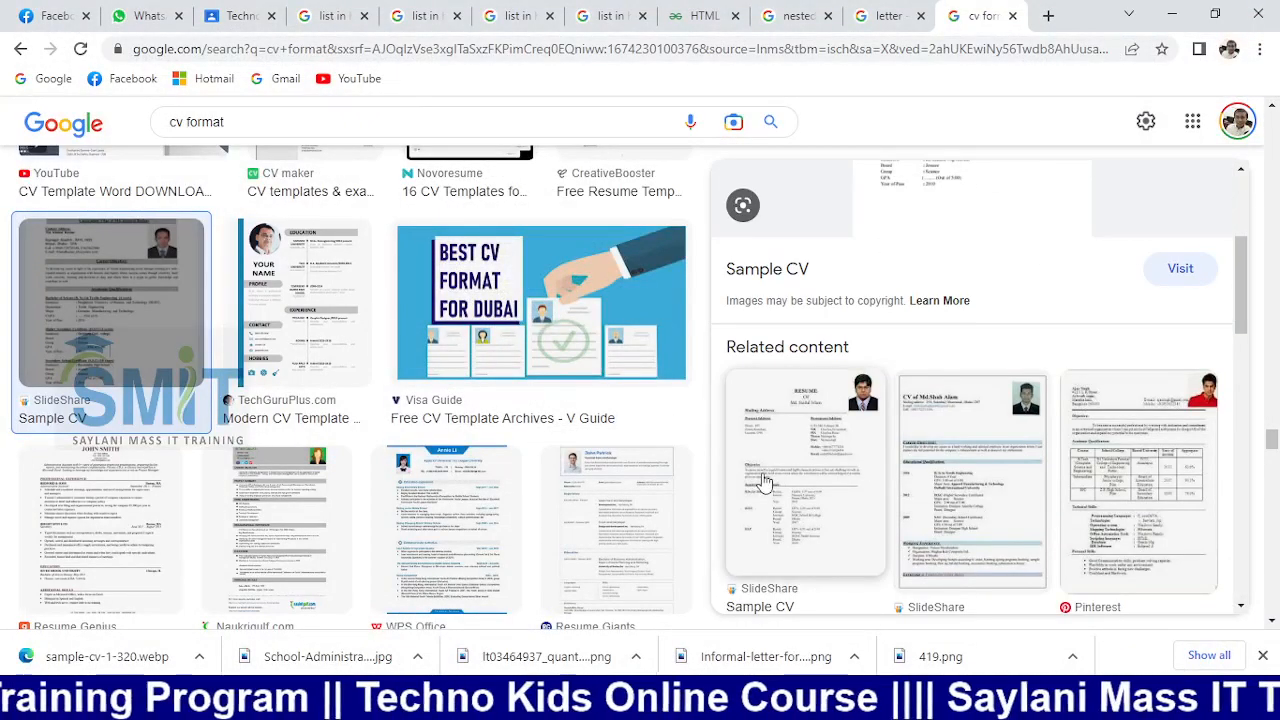
{"action": "scroll", "coordinate": [763, 483], "scroll_direction": "down", "scroll_amount": 5}
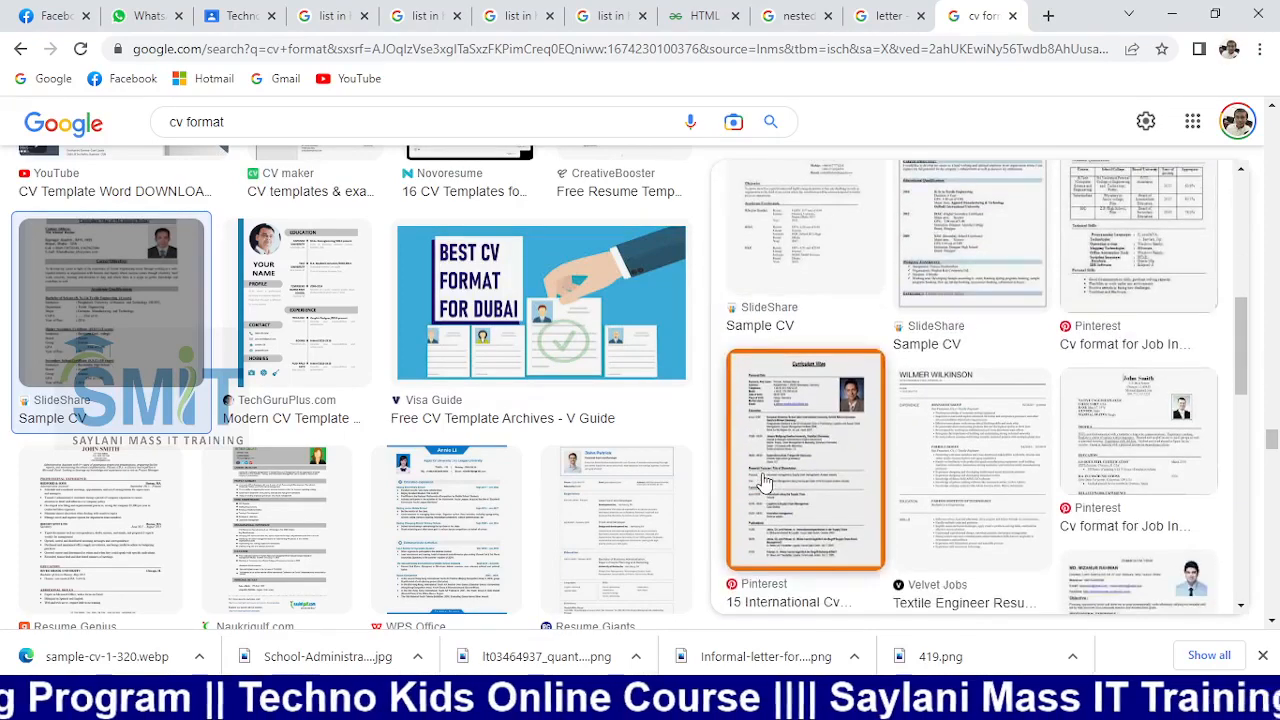
{"action": "scroll", "coordinate": [765, 481], "scroll_direction": "down", "scroll_amount": 5}
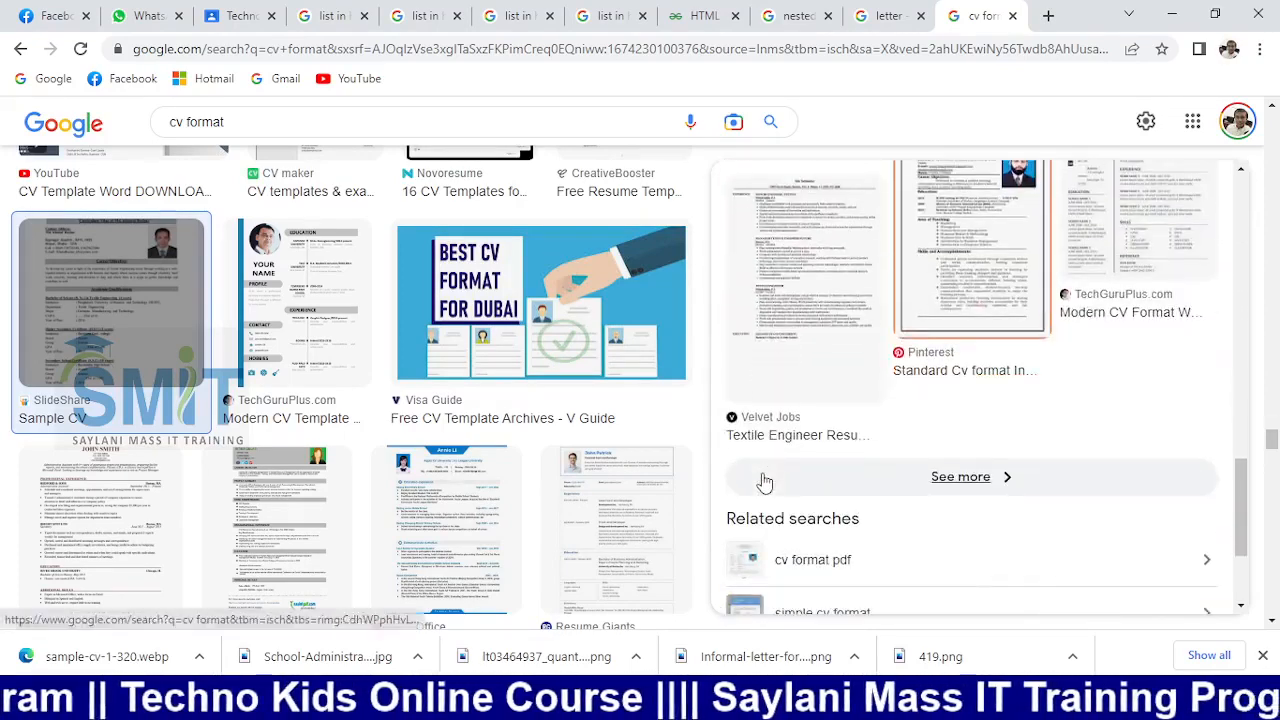
{"action": "scroll", "coordinate": [547, 473], "scroll_direction": "down", "scroll_amount": 8}
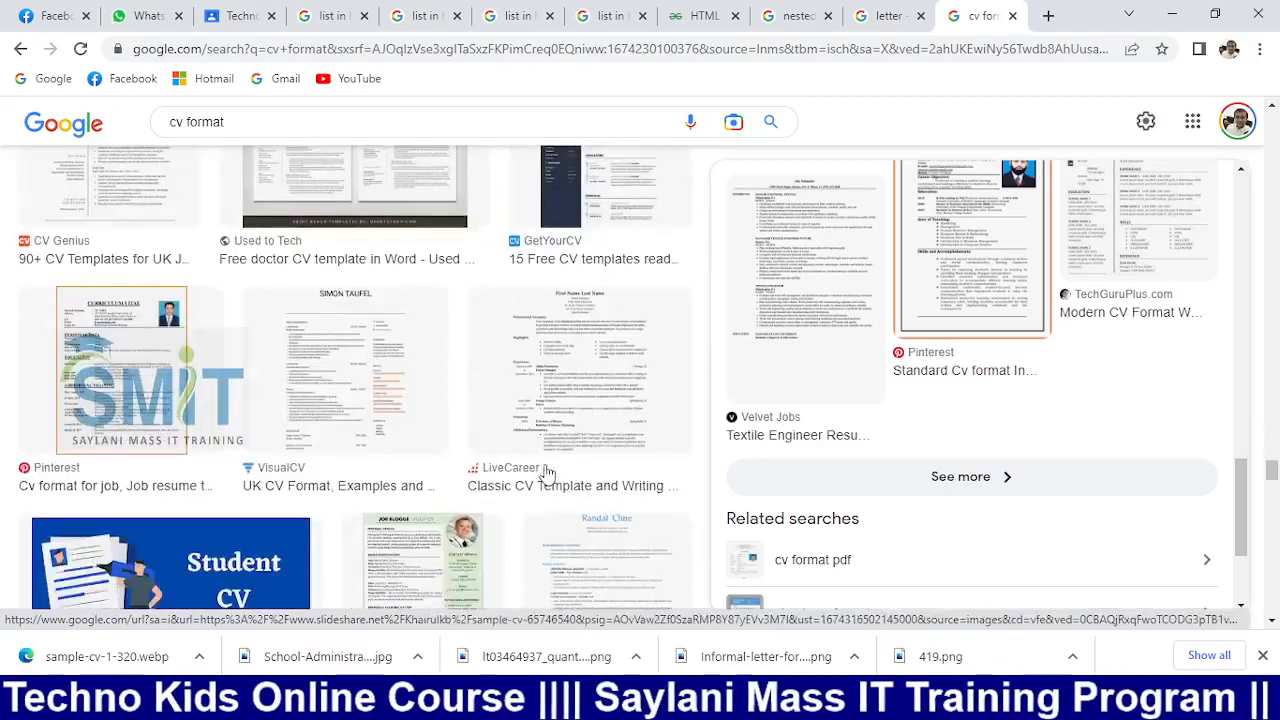
{"action": "scroll", "coordinate": [520, 460], "scroll_direction": "up", "scroll_amount": 3}
{"action": "scroll", "coordinate": [400, 455], "scroll_direction": "down", "scroll_amount": 7}
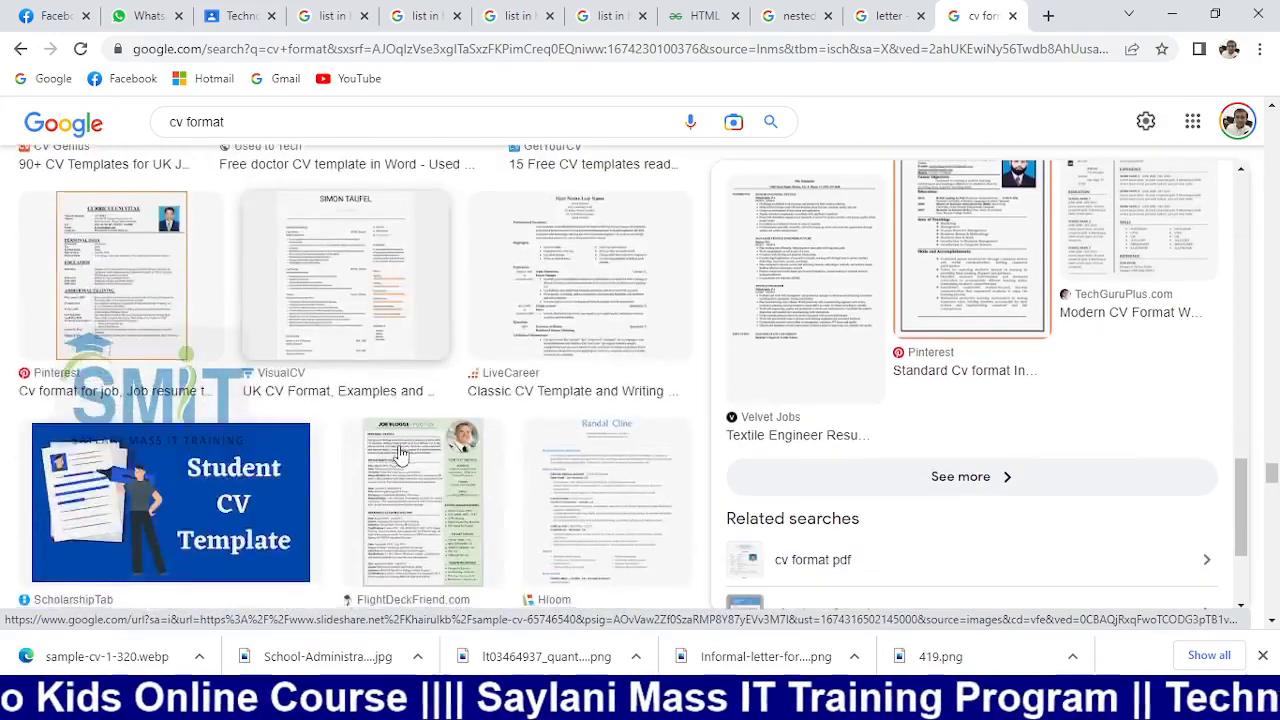
{"action": "scroll", "coordinate": [400, 455], "scroll_direction": "down", "scroll_amount": 4}
{"action": "scroll", "coordinate": [509, 366], "scroll_direction": "up", "scroll_amount": 3}
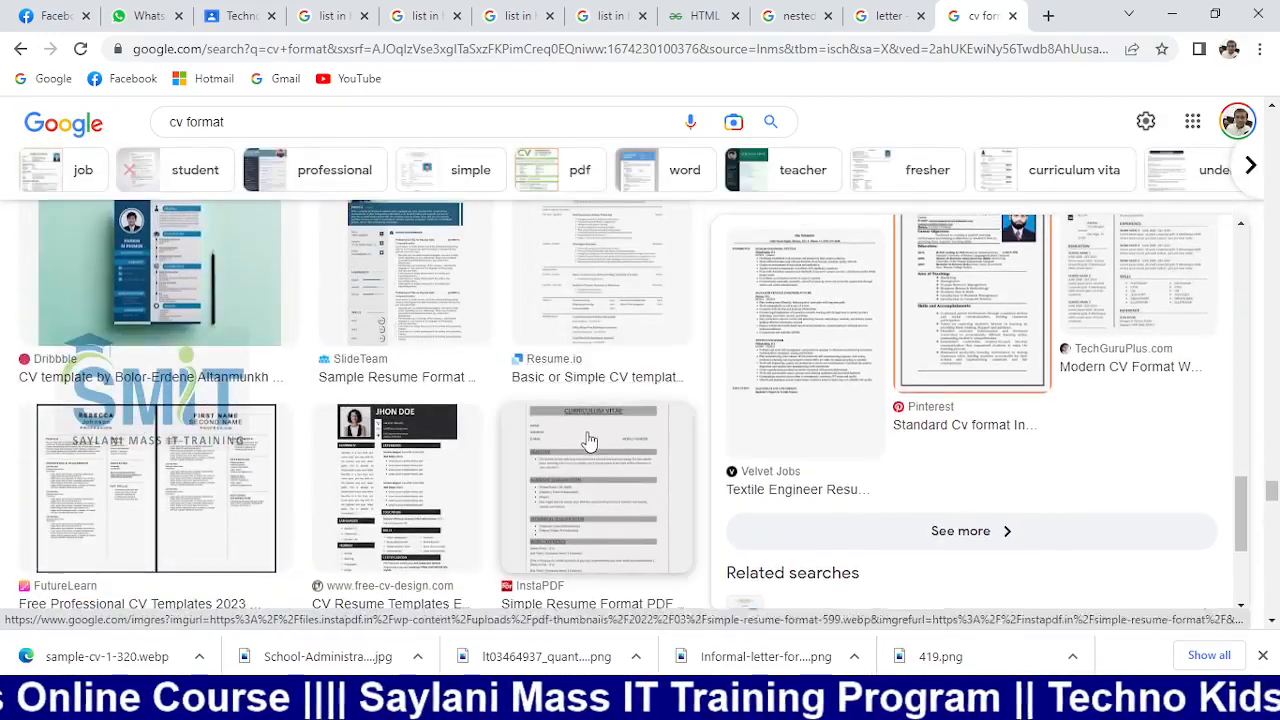
{"action": "left_click", "coordinate": [589, 441]}
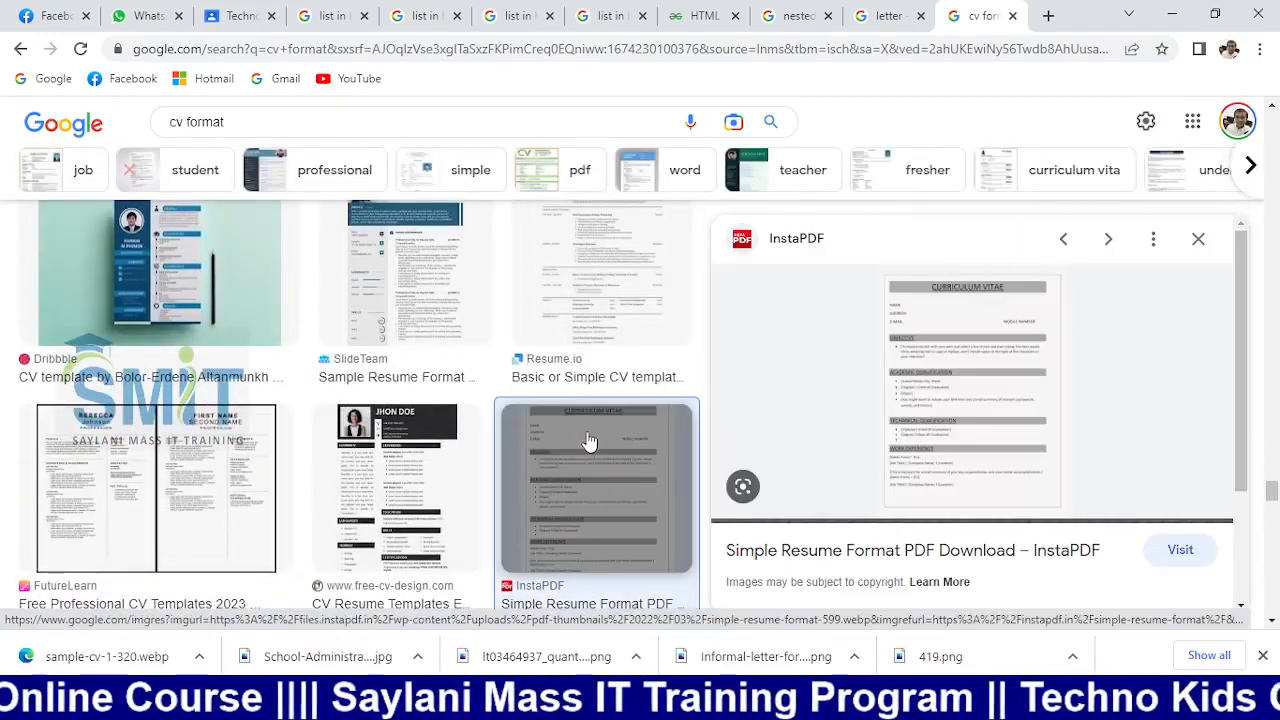
{"action": "right_click", "coordinate": [945, 348]}
{"action": "left_click", "coordinate": [990, 540]}
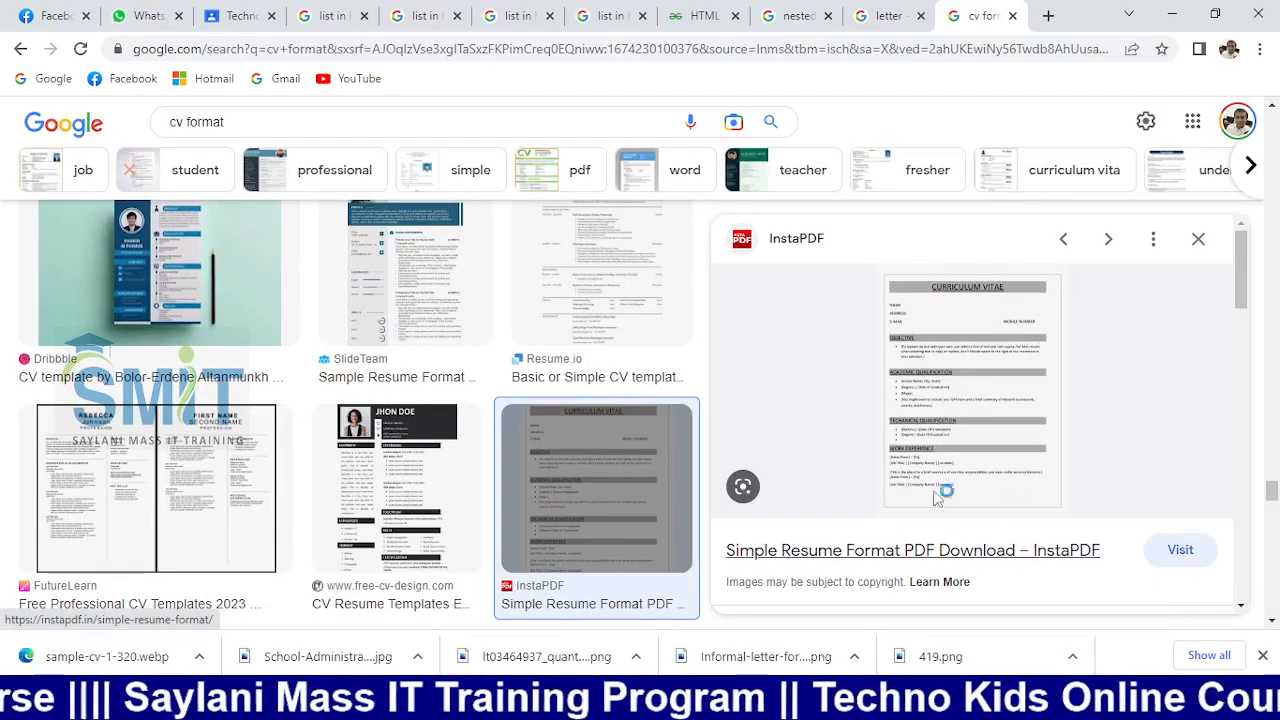
{"action": "left_click", "coordinate": [510, 424]}
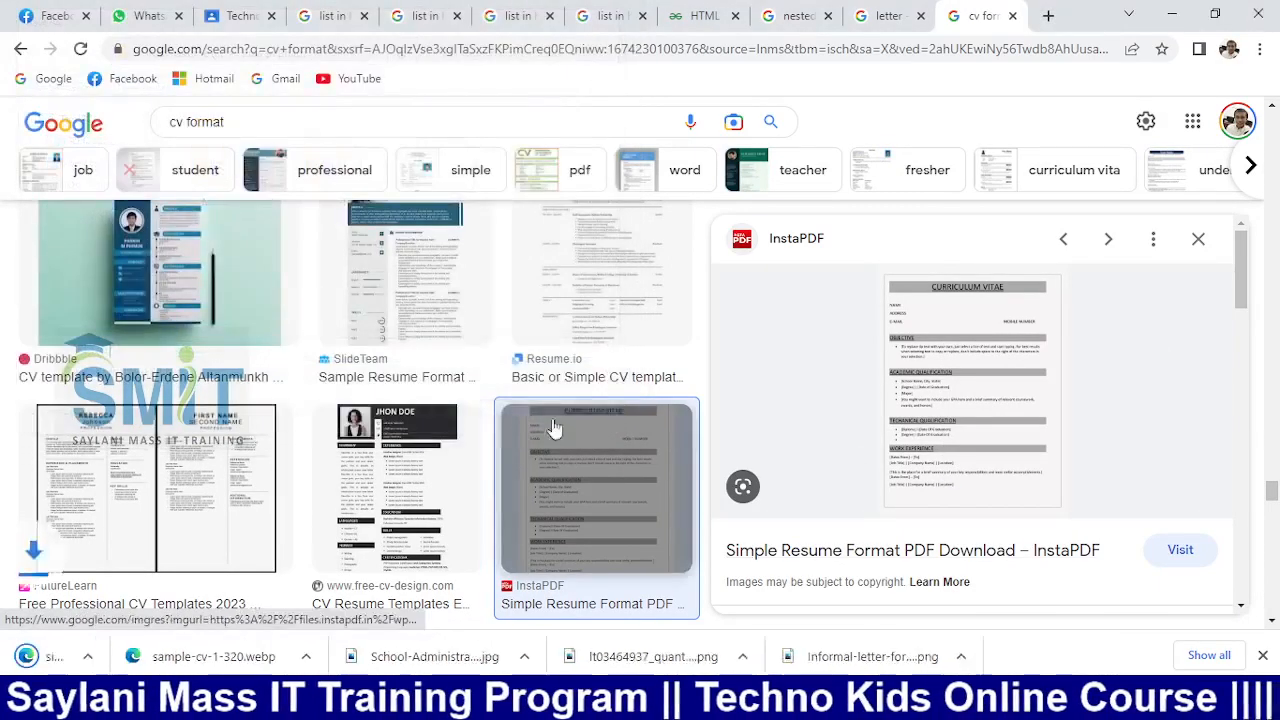
Step: Open the downloaded simple-resume-format-599.webp and snap its window to the right half of the screen
{"action": "left_click", "coordinate": [70, 656]}
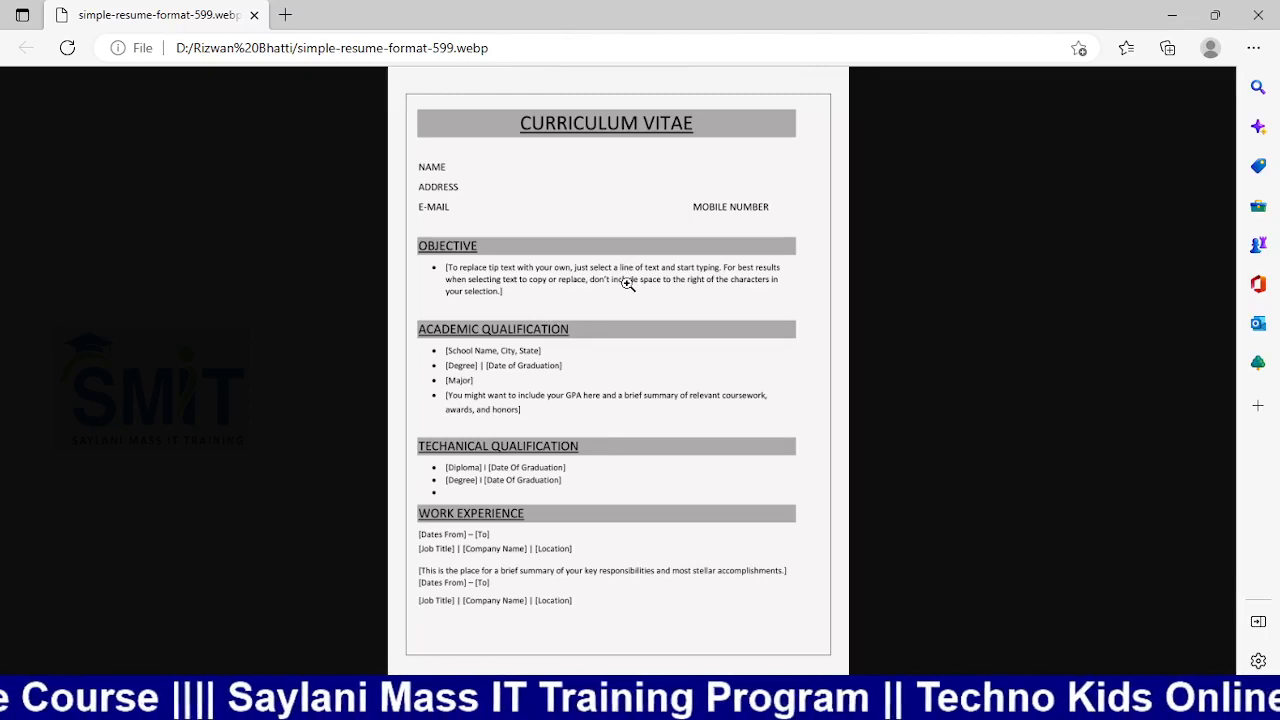
{"action": "key", "text": "super+Right"}
Step: Switch to Word, create a blank document, snap it beside the resume image, and zoom the page out to 90%
{"action": "key", "text": "alt+Tab"}
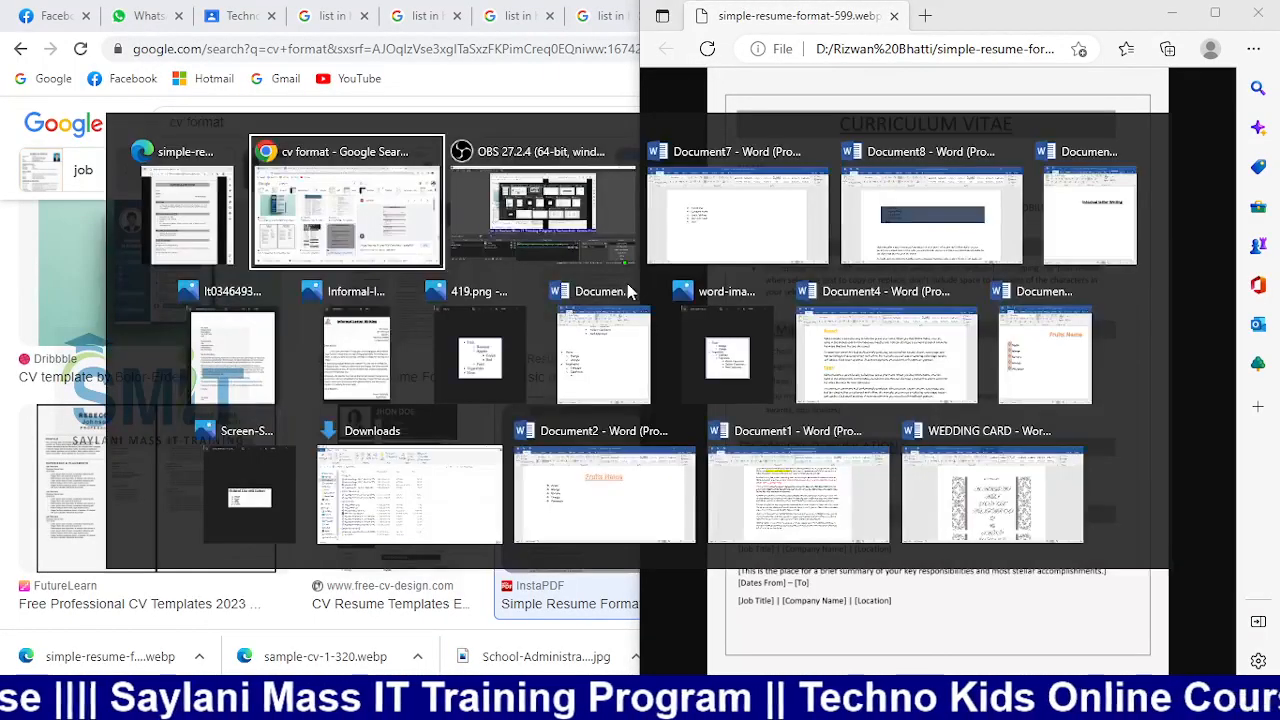
{"action": "key", "text": "alt+Tab"}
{"action": "key", "text": "alt+Tab"}
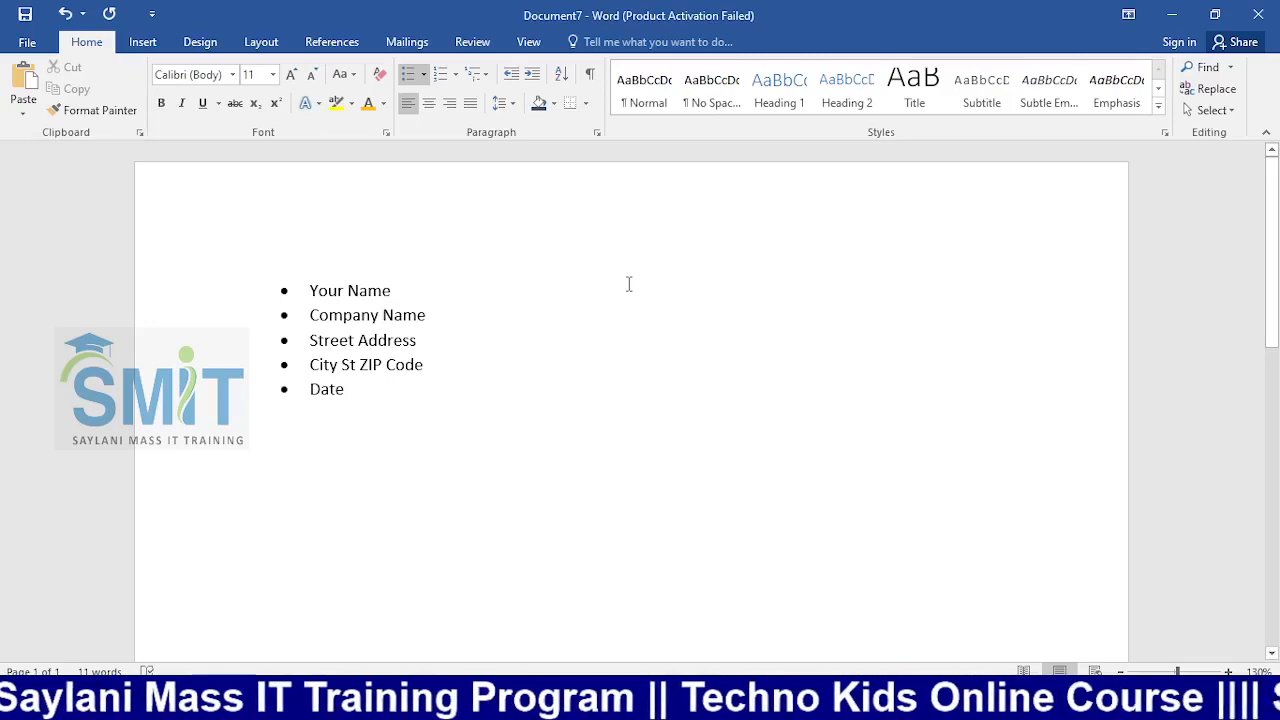
{"action": "key", "text": "ctrl+n"}
{"action": "key", "text": "super+Left"}
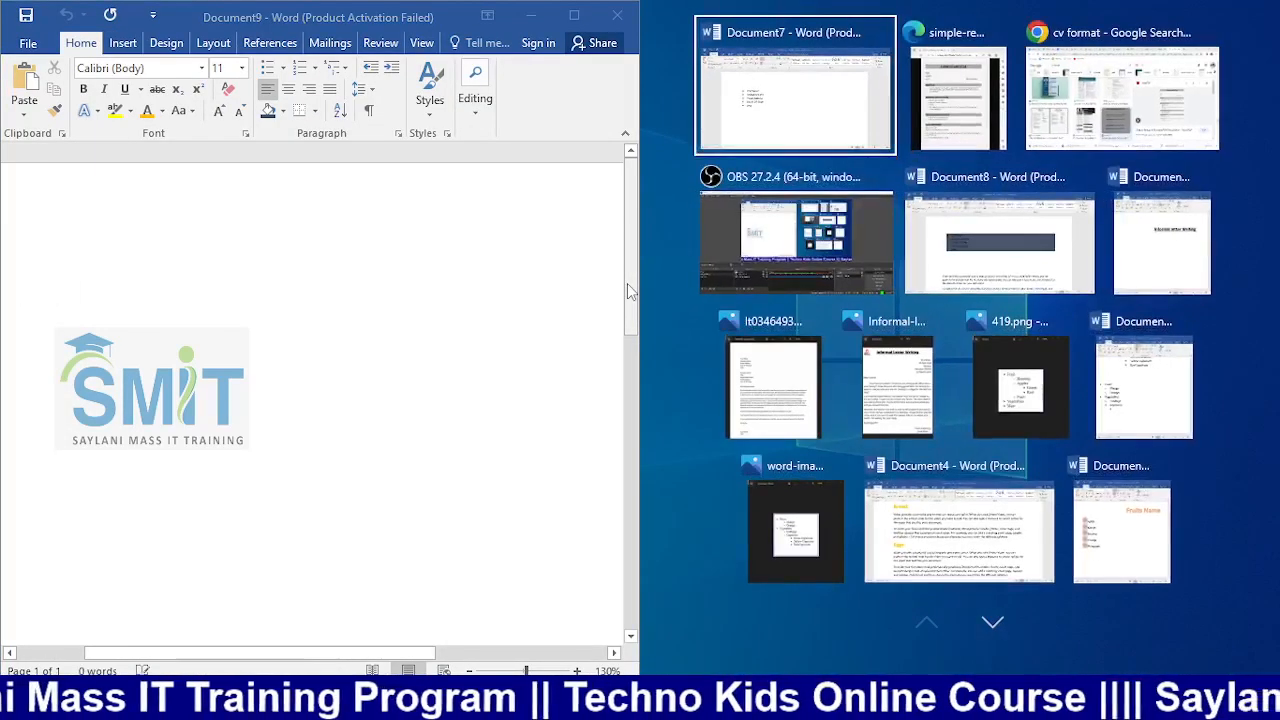
{"action": "left_click", "coordinate": [957, 100]}
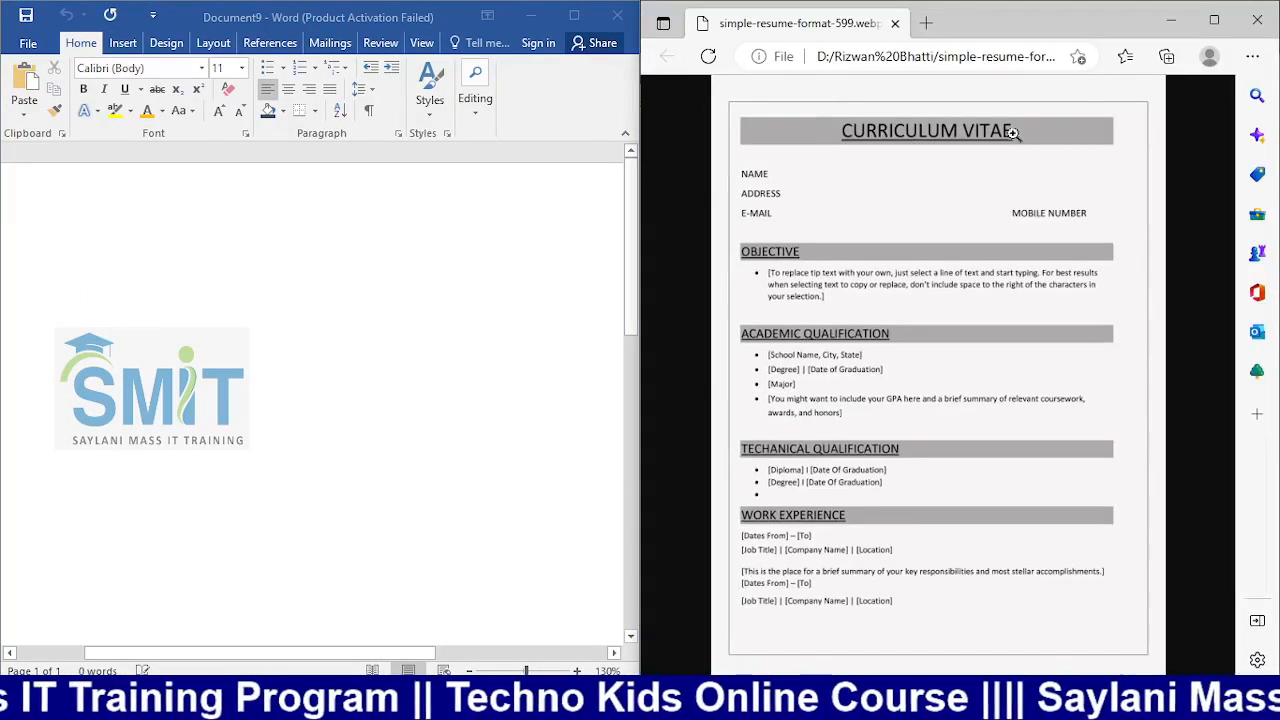
{"action": "left_click", "coordinate": [272, 645]}
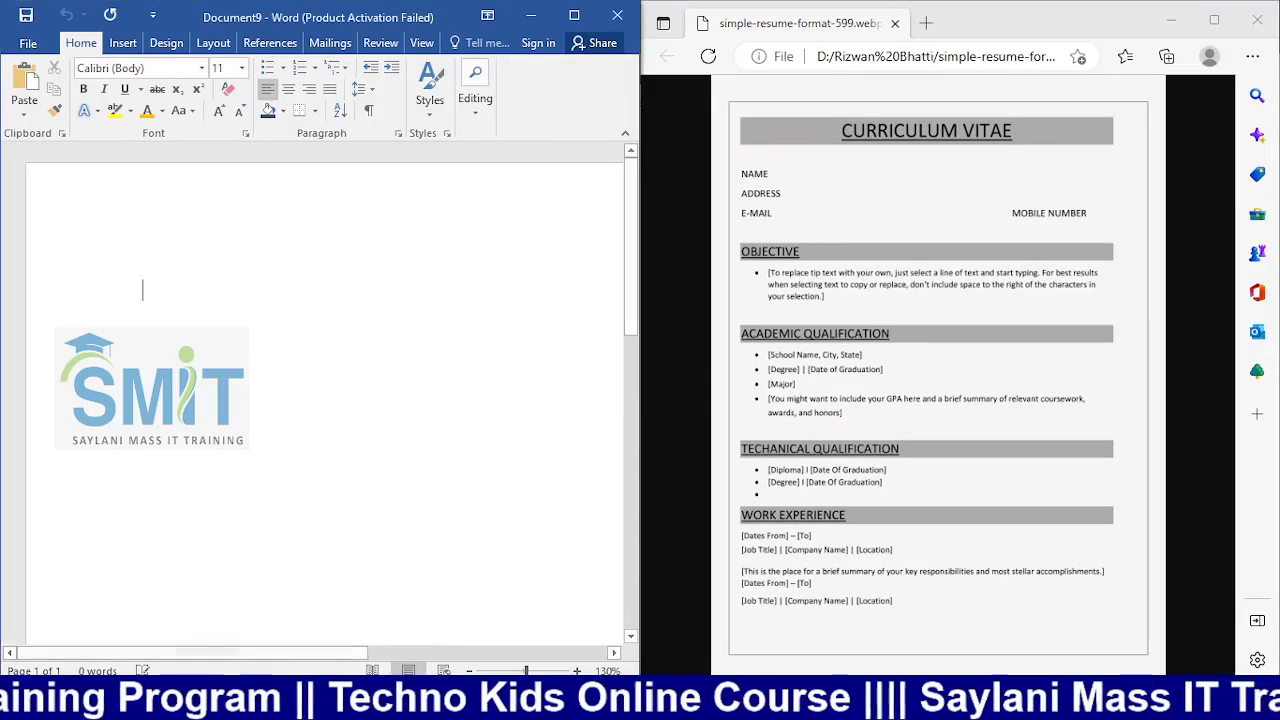
{"action": "scroll", "coordinate": [324, 402], "scroll_direction": "down", "scroll_amount": 4}
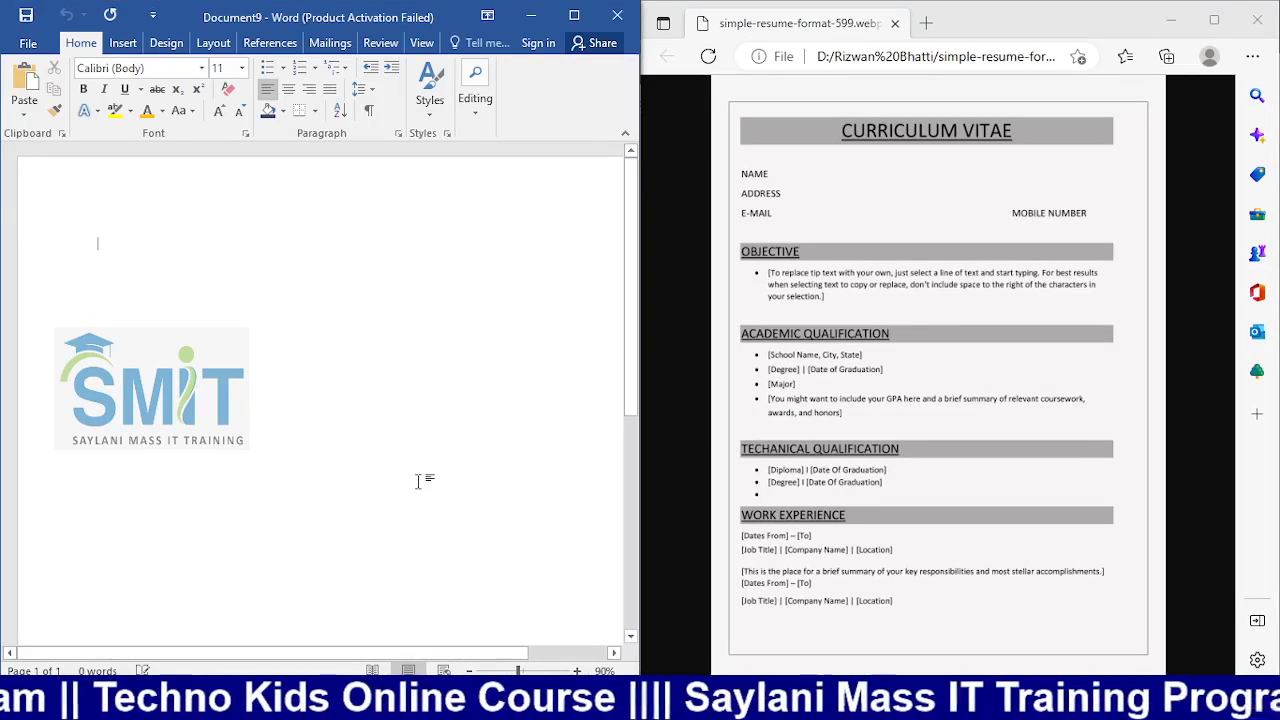
Step: Enter the title "Curriculum vite" on the first line of the blank document
{"action": "type", "text": "c"}
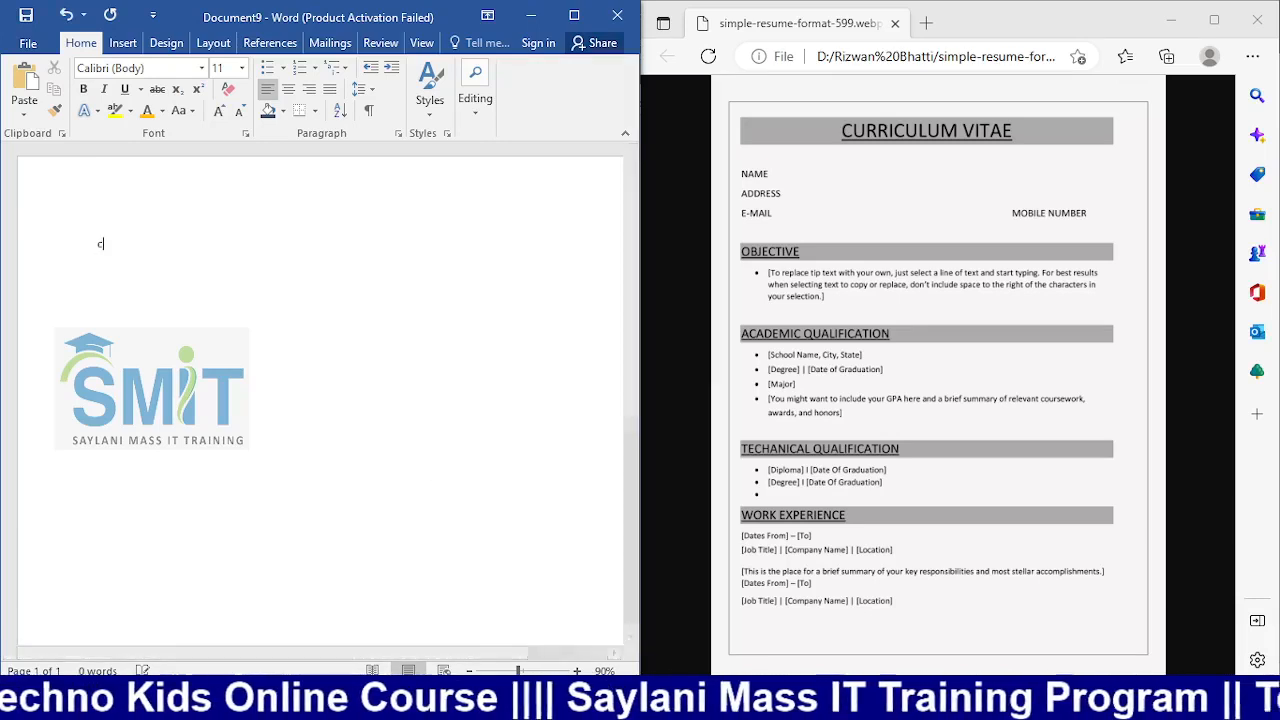
{"action": "type", "text": "urr"}
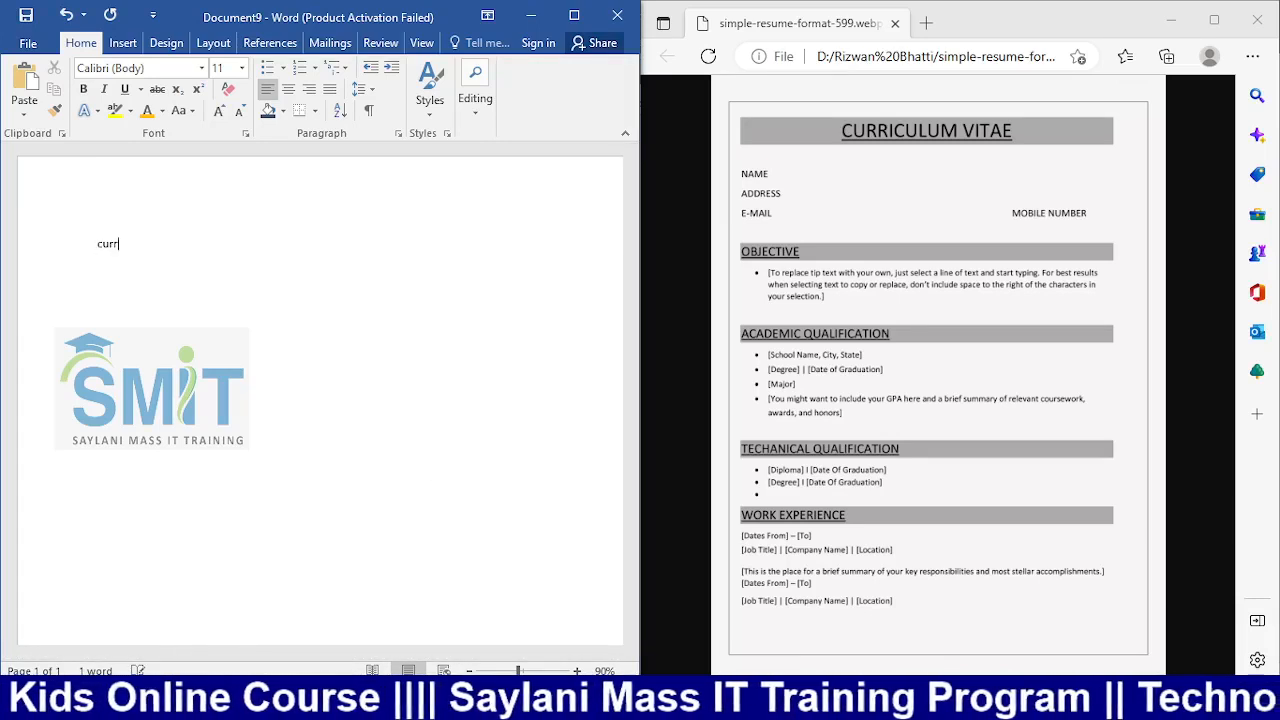
{"action": "type", "text": "icu"}
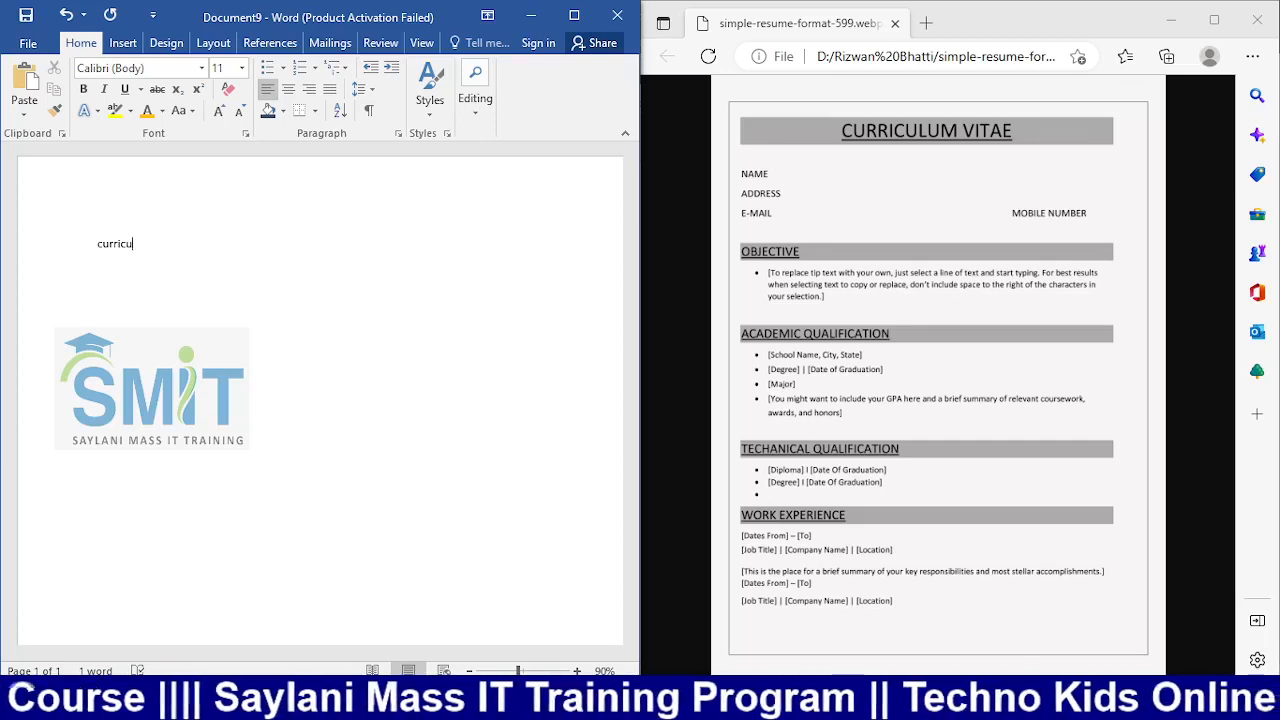
{"action": "type", "text": "lum "}
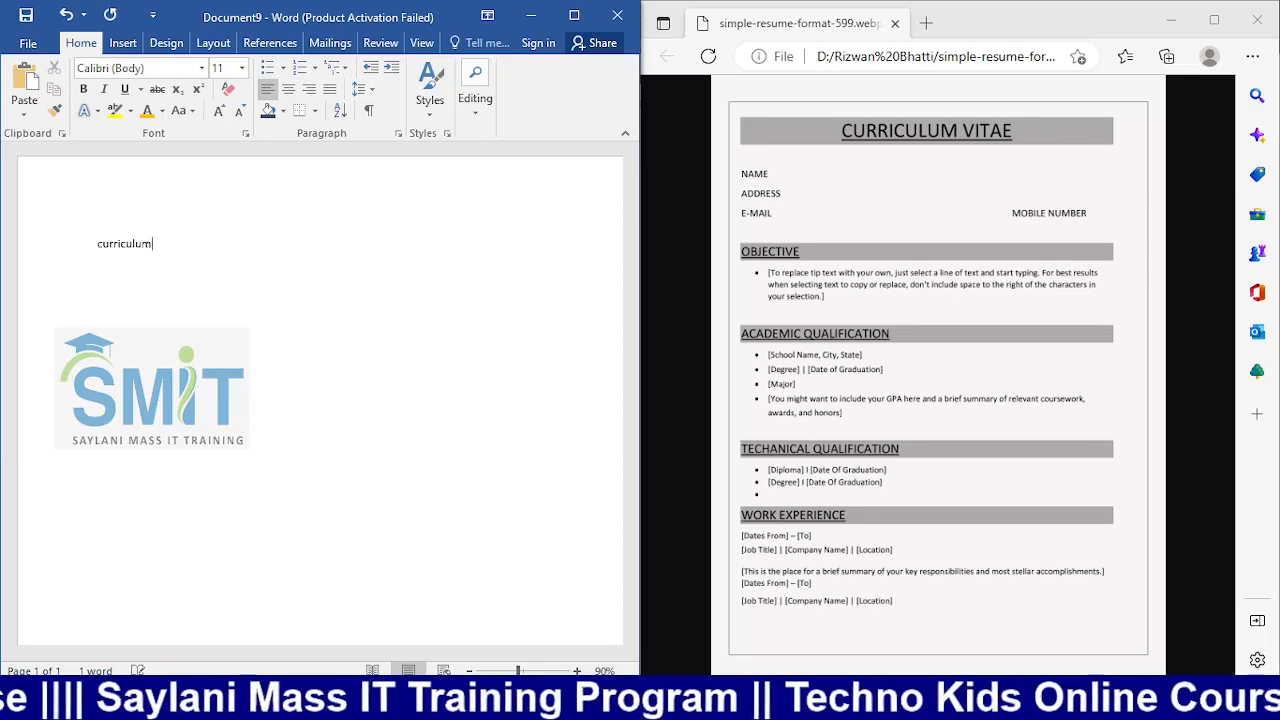
{"action": "type", "text": "vite"}
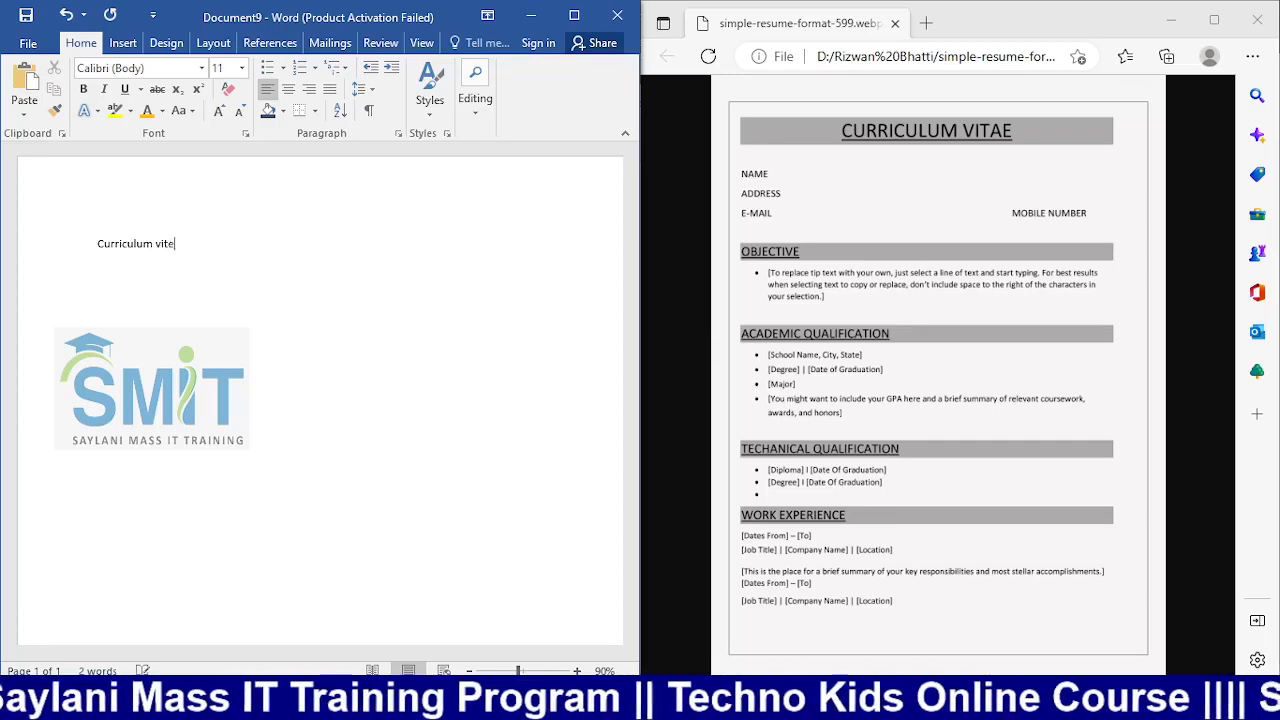
Step: Make the "Curriculum vite" title bold and enlarge its font size to 28
{"action": "key", "text": "ctrl+shift+Left"}
{"action": "key", "text": "ctrl+shift+Left"}
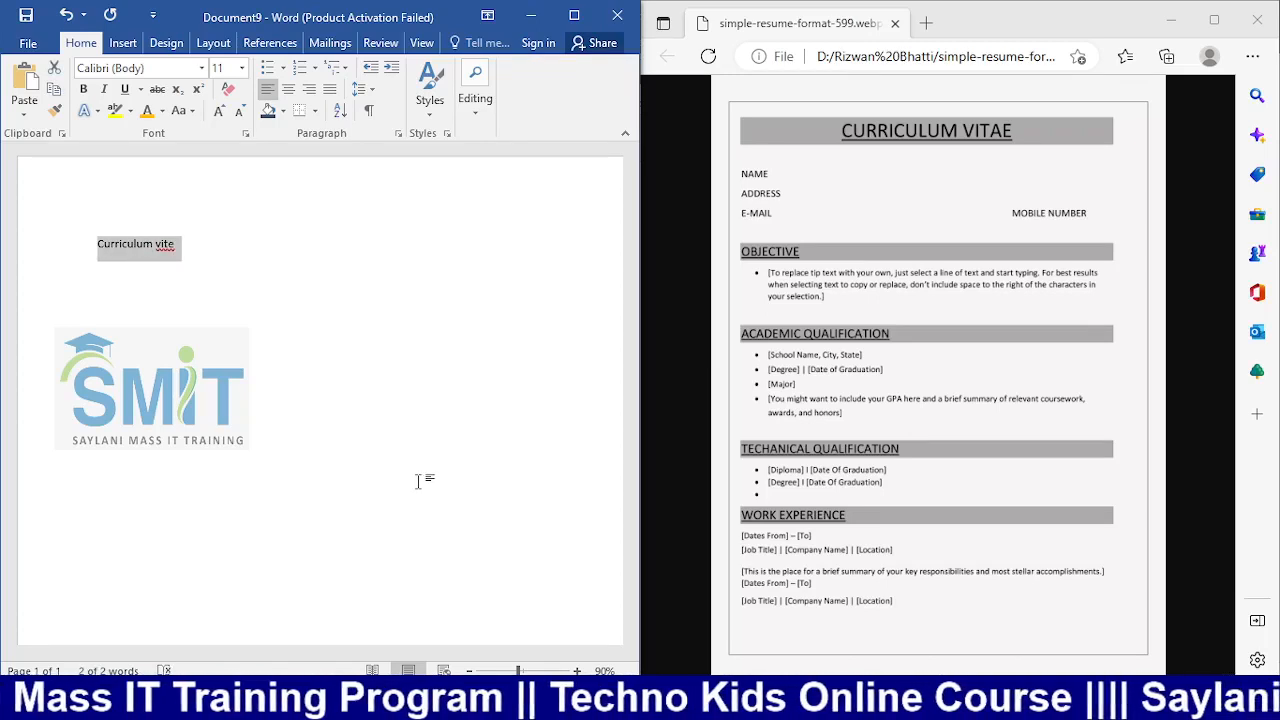
{"action": "key", "text": "ctrl+b"}
{"action": "key", "text": "ctrl+shift+period"}
{"action": "key", "text": "ctrl+shift+period"}
{"action": "key", "text": "ctrl+shift+period"}
{"action": "key", "text": "ctrl+shift+period"}
{"action": "key", "text": "ctrl+shift+period"}
{"action": "key", "text": "ctrl+shift+period"}
{"action": "key", "text": "ctrl+shift+period"}
{"action": "key", "text": "ctrl+shift+period"}
{"action": "key", "text": "ctrl+shift+period"}
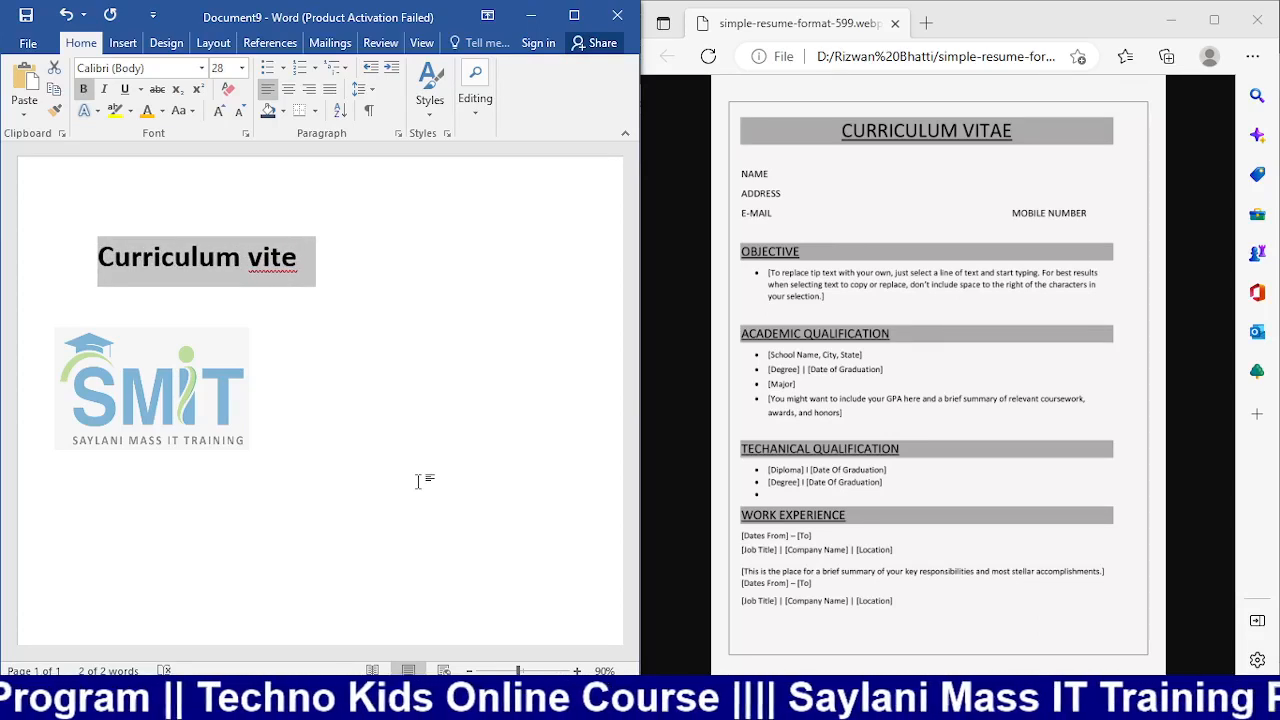
Step: Convert the title to uppercase, underline it and centre it on the page
{"action": "key", "text": "shift+F3"}
{"action": "key", "text": "shift+F3"}
{"action": "key", "text": "shift+F3"}
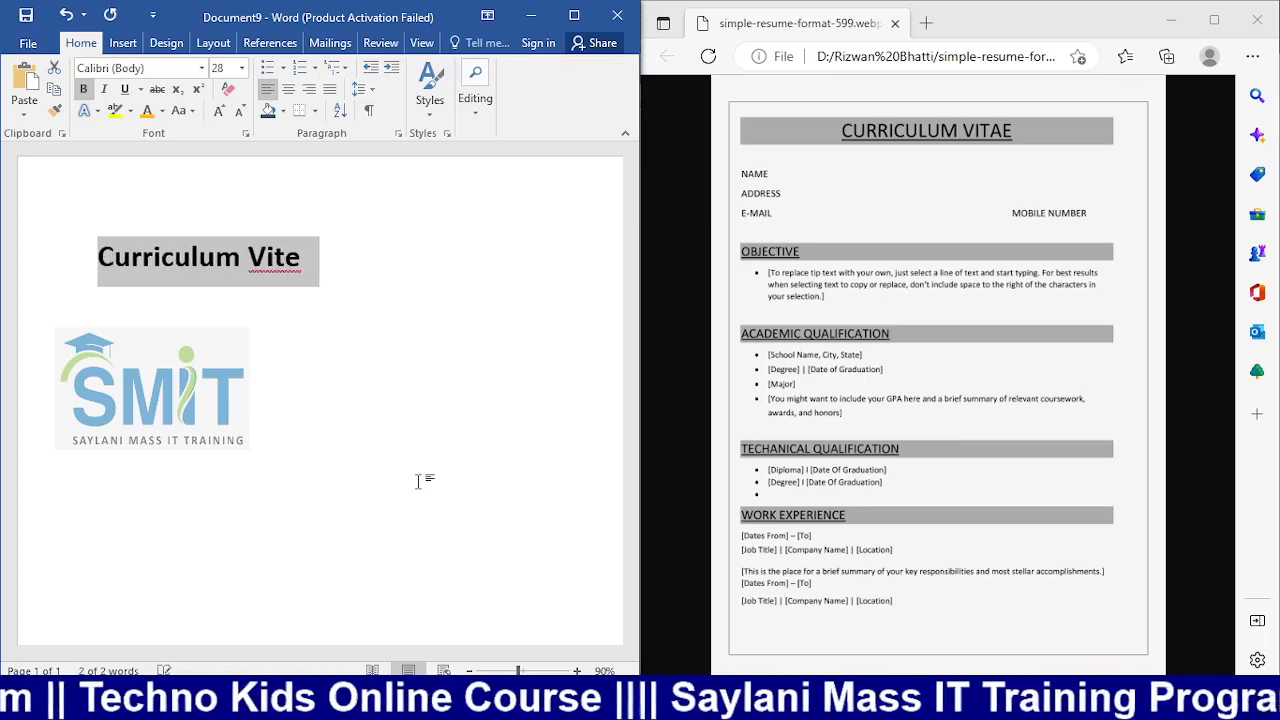
{"action": "key", "text": "shift+F3"}
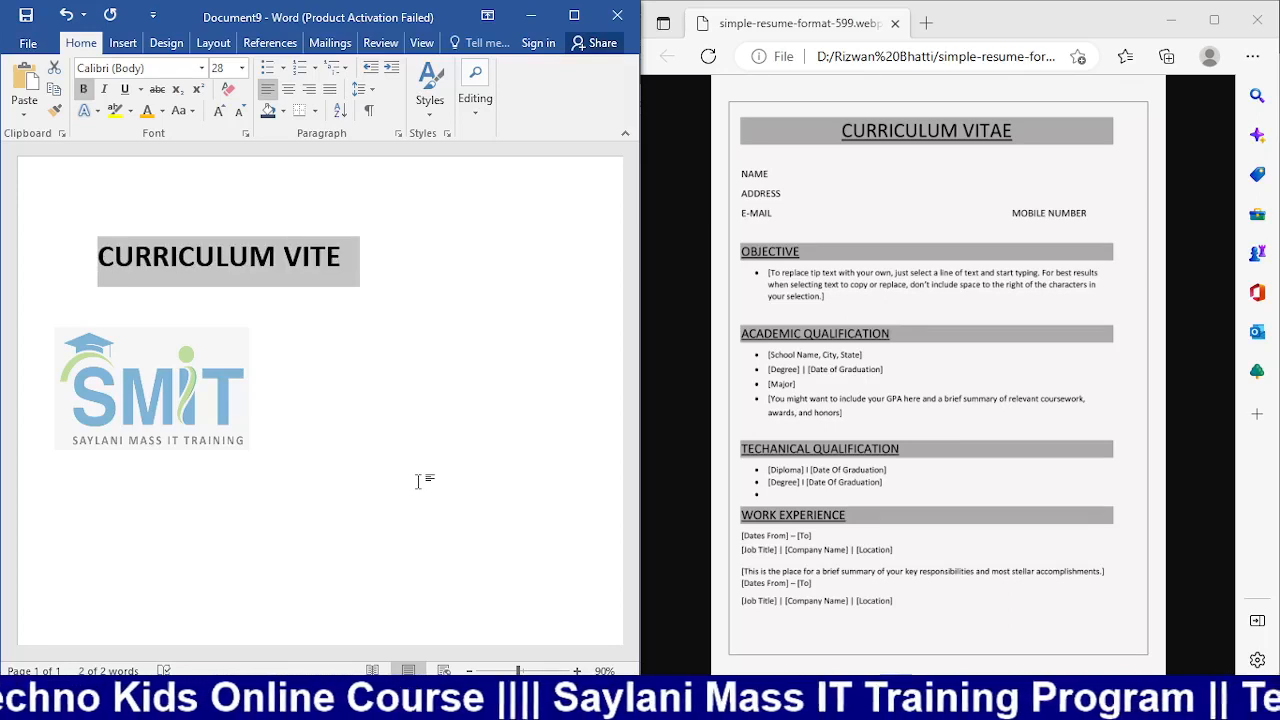
{"action": "key", "text": "ctrl+u"}
{"action": "key", "text": "ctrl+e"}
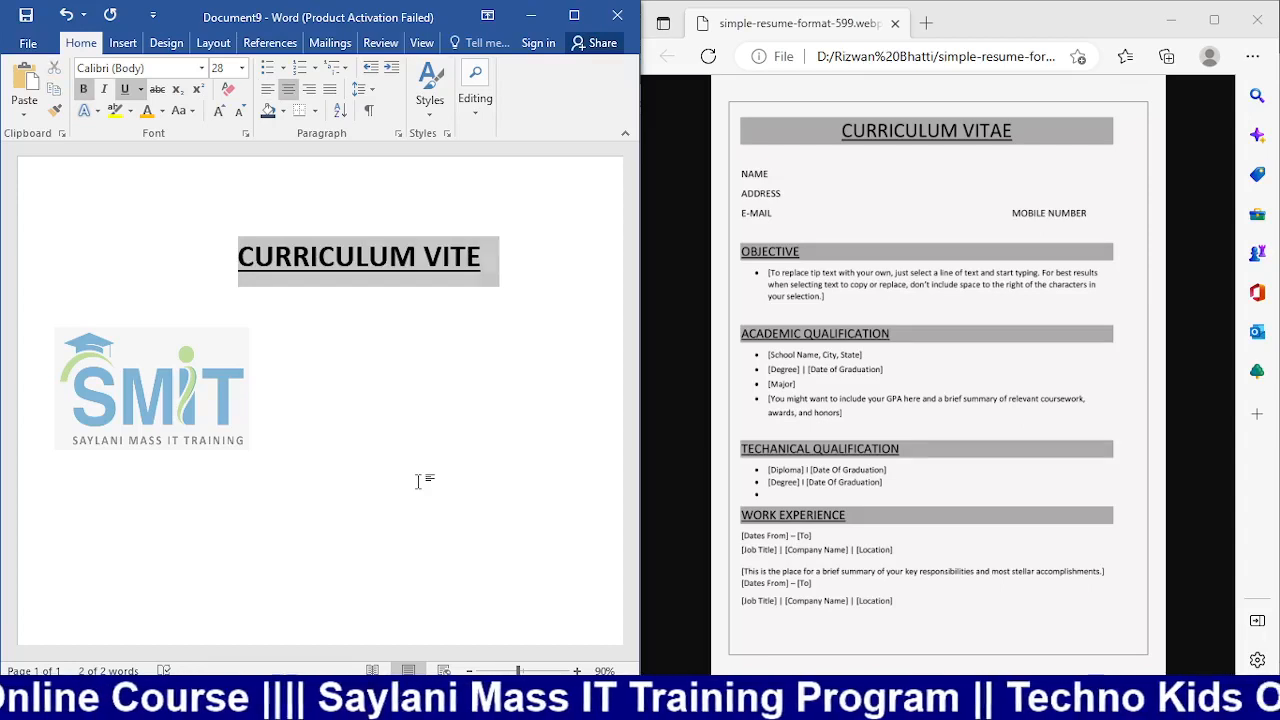
Step: Apply grey paragraph shading to the "CURRICULUM VITE" title line, as in the sample resume
{"action": "key", "text": "End"}
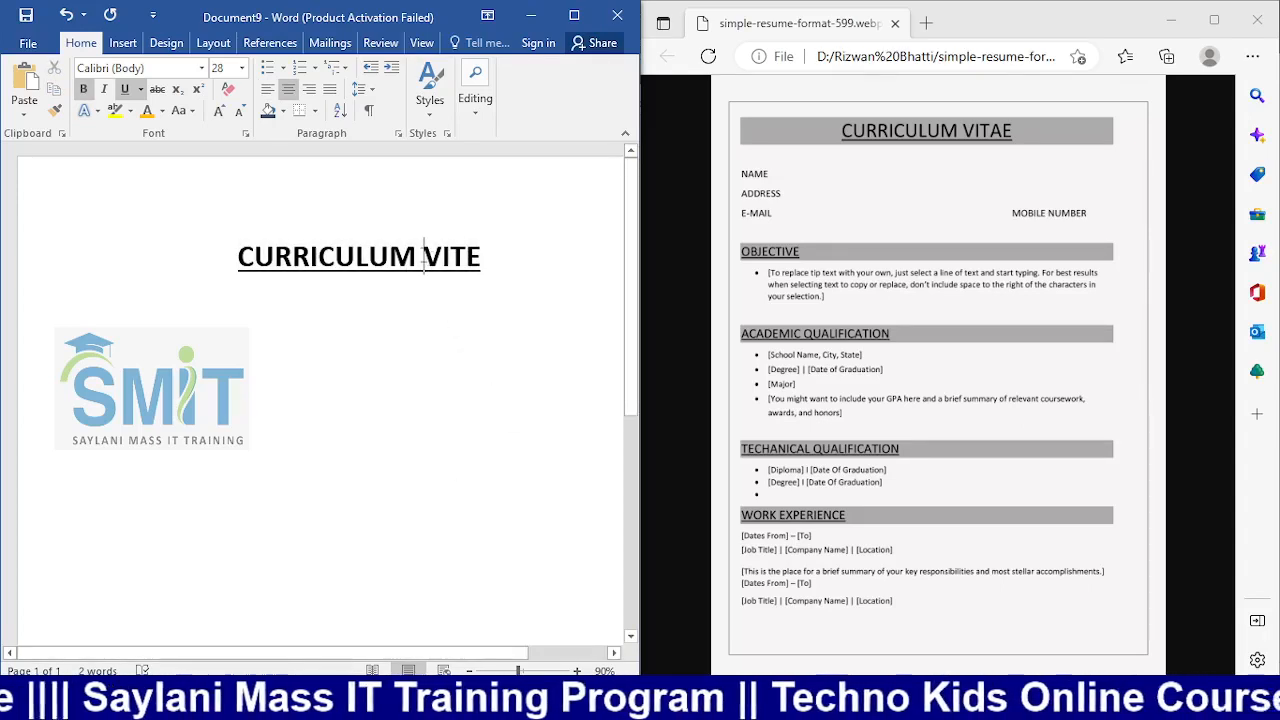
{"action": "left_click", "coordinate": [283, 111]}
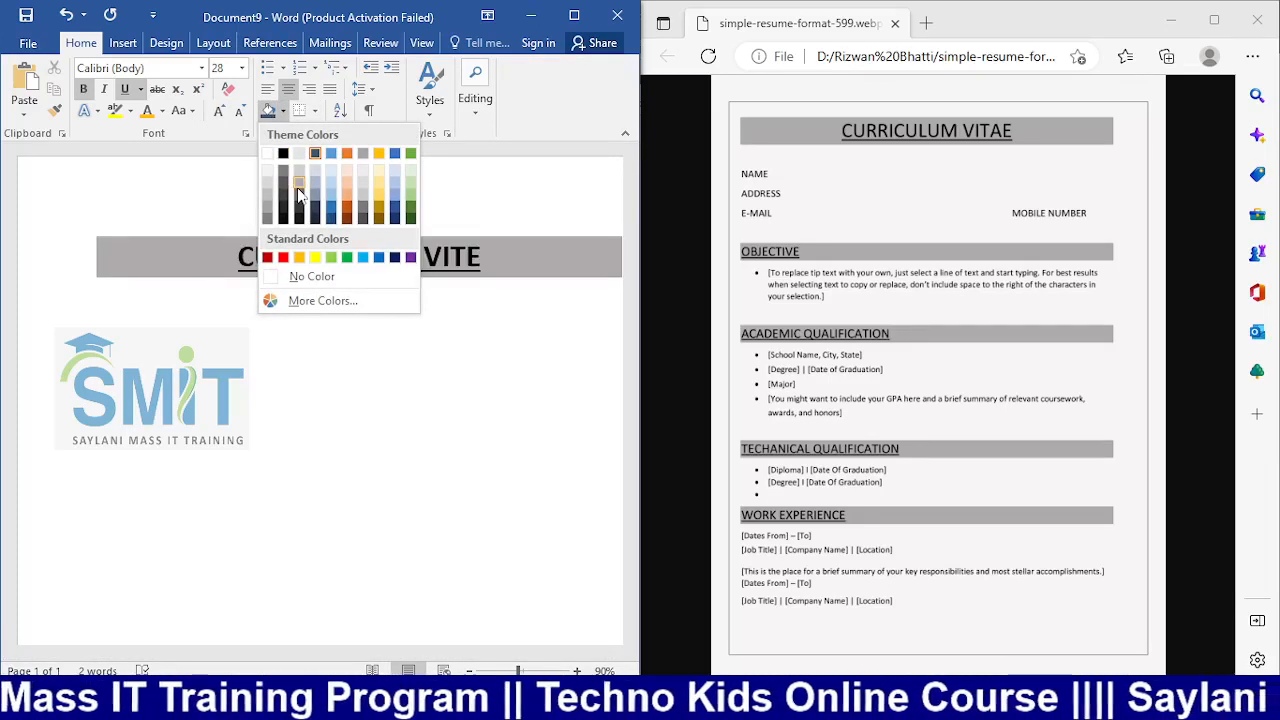
{"action": "left_click", "coordinate": [298, 192]}
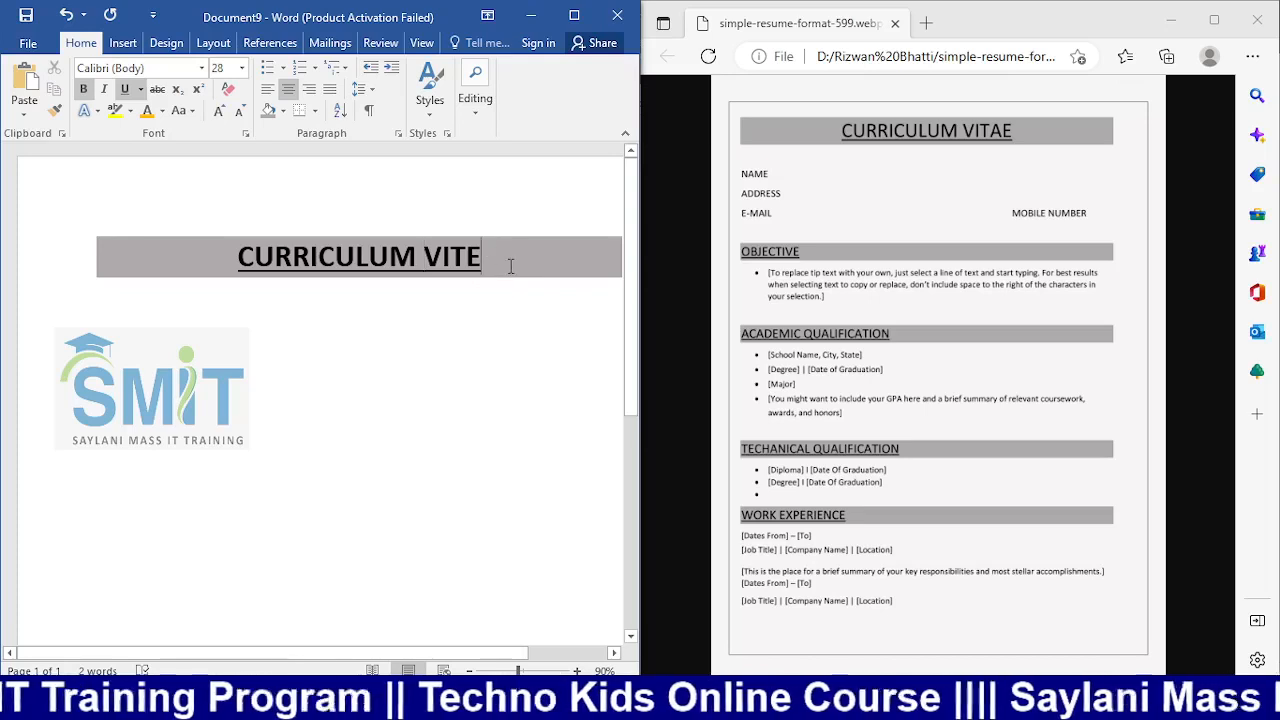
Step: Start a new paragraph below the title, remove its shading and clear all its formatting, leaving an empty line before the contact details
{"action": "key", "text": "Return"}
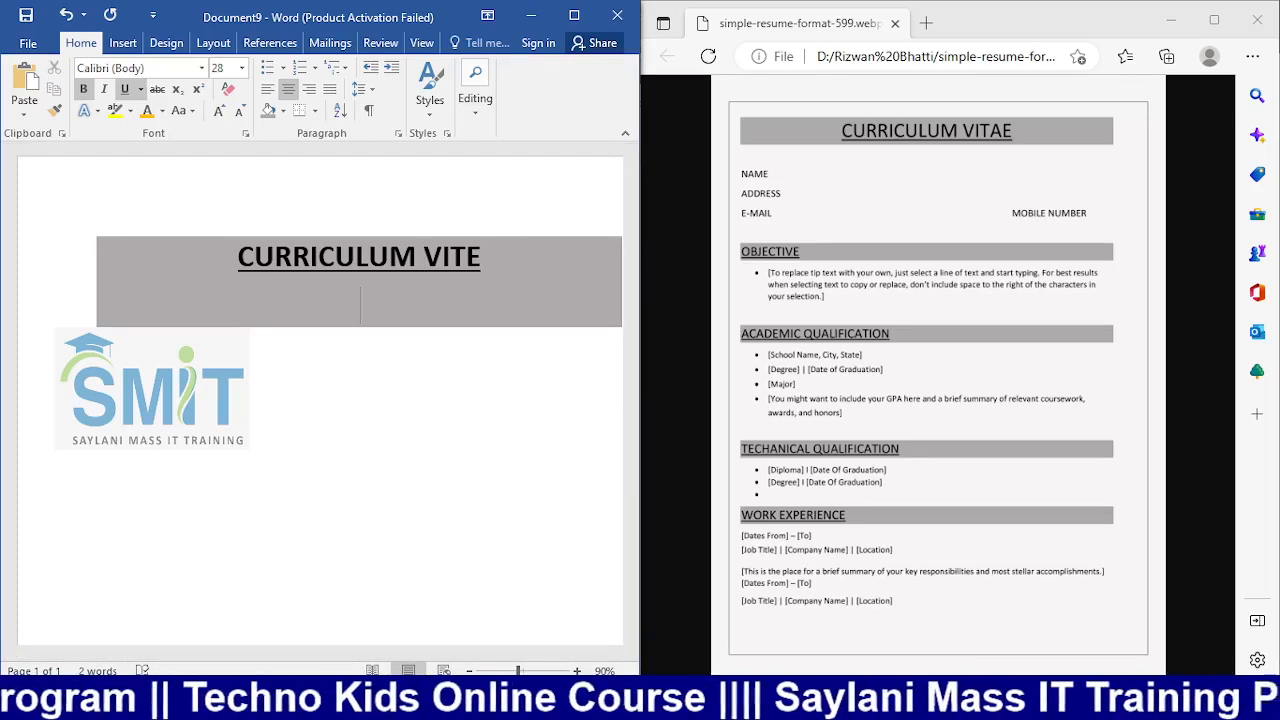
{"action": "left_click", "coordinate": [284, 112]}
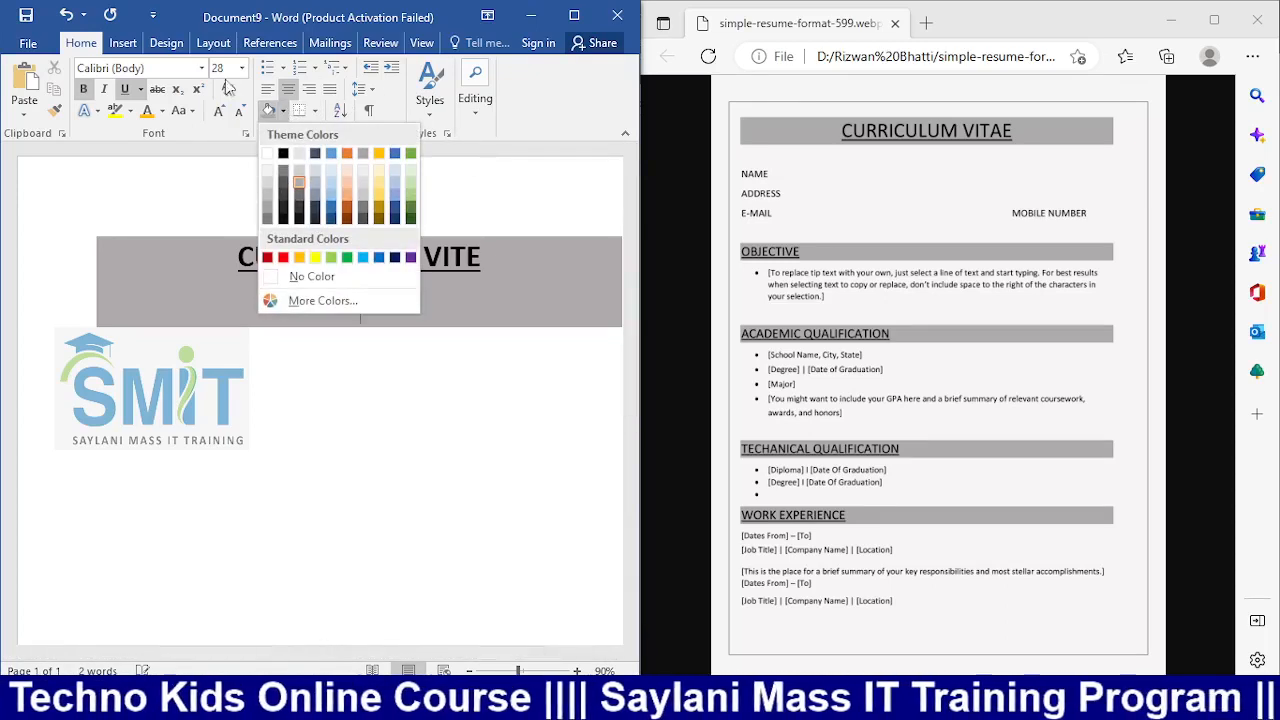
{"action": "left_click", "coordinate": [296, 285]}
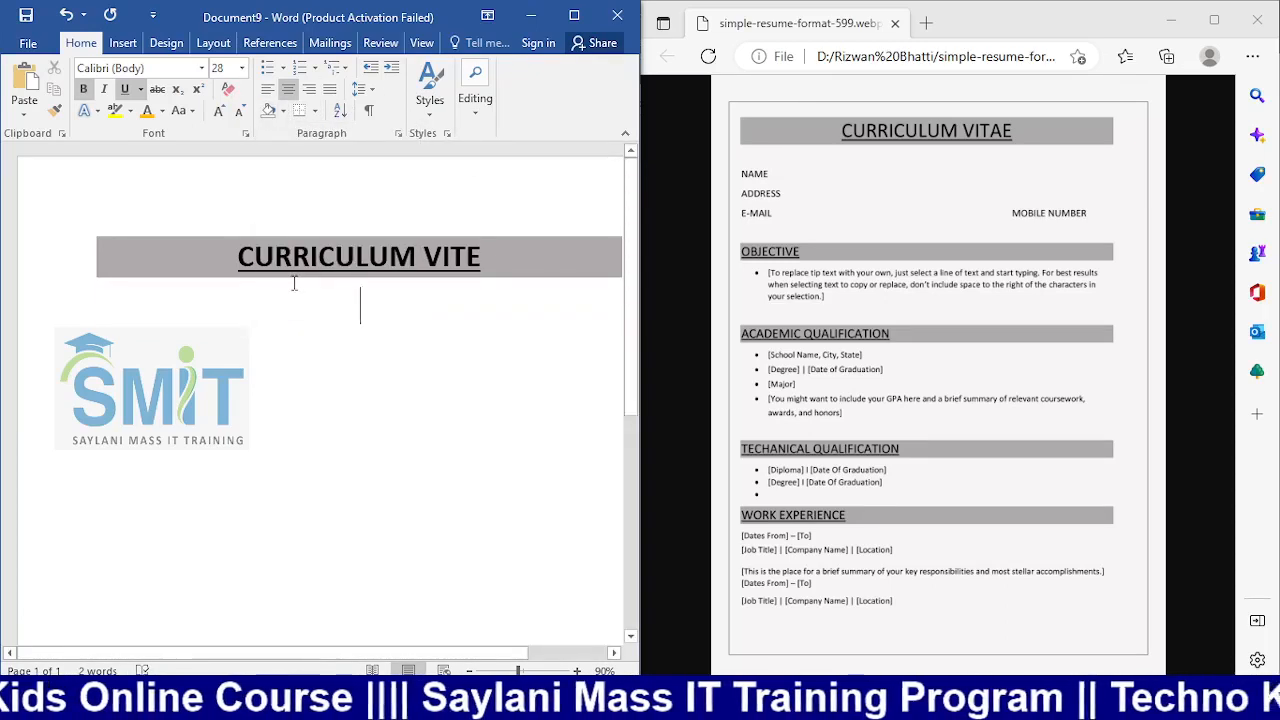
{"action": "left_click", "coordinate": [228, 90]}
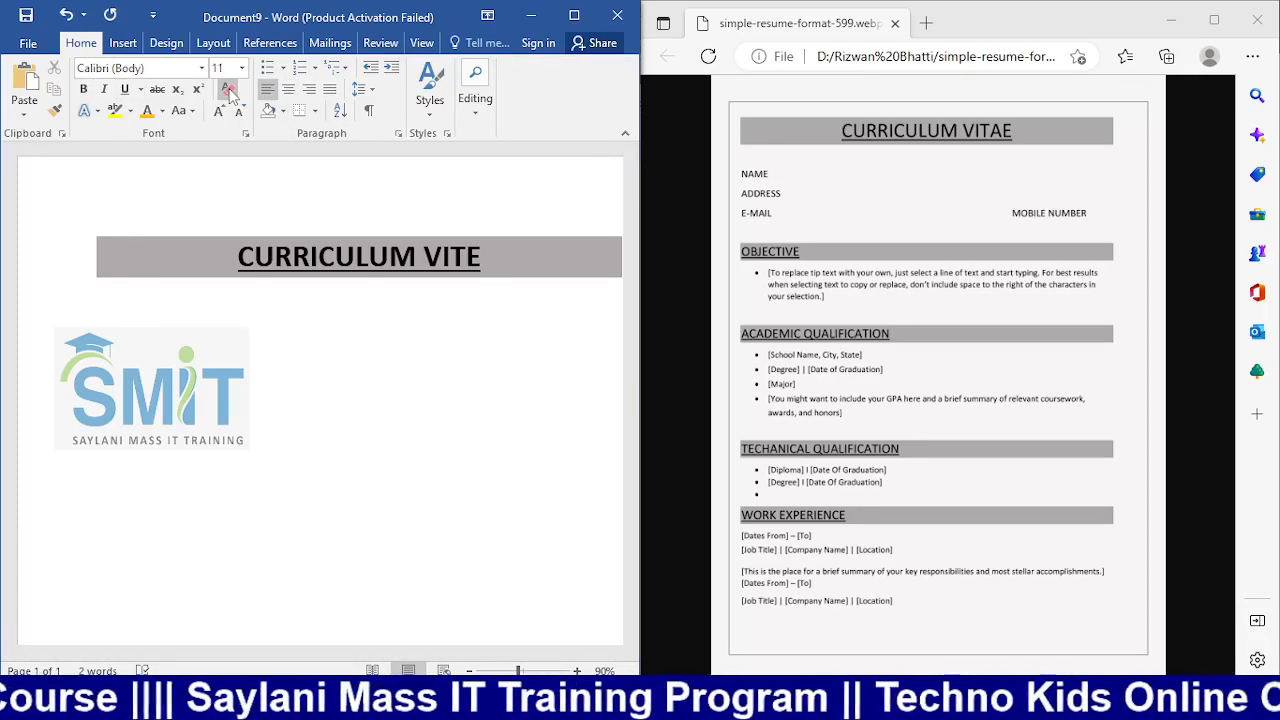
{"action": "key", "text": "Return"}
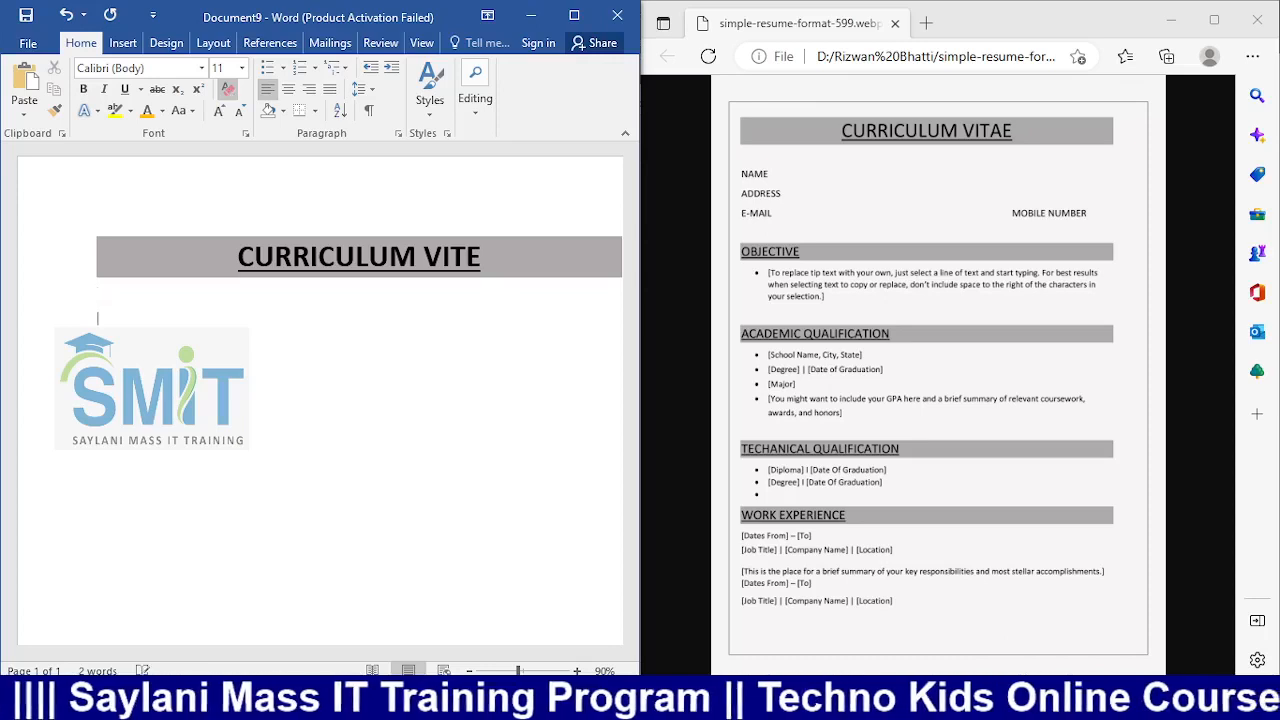
Step: Enter the contact labels Name, Address and Email on separate lines, with Mobile Number spaced after Email
{"action": "type", "text": "NAme"}
{"action": "key", "text": "Return"}
{"action": "type", "text": "Address"}
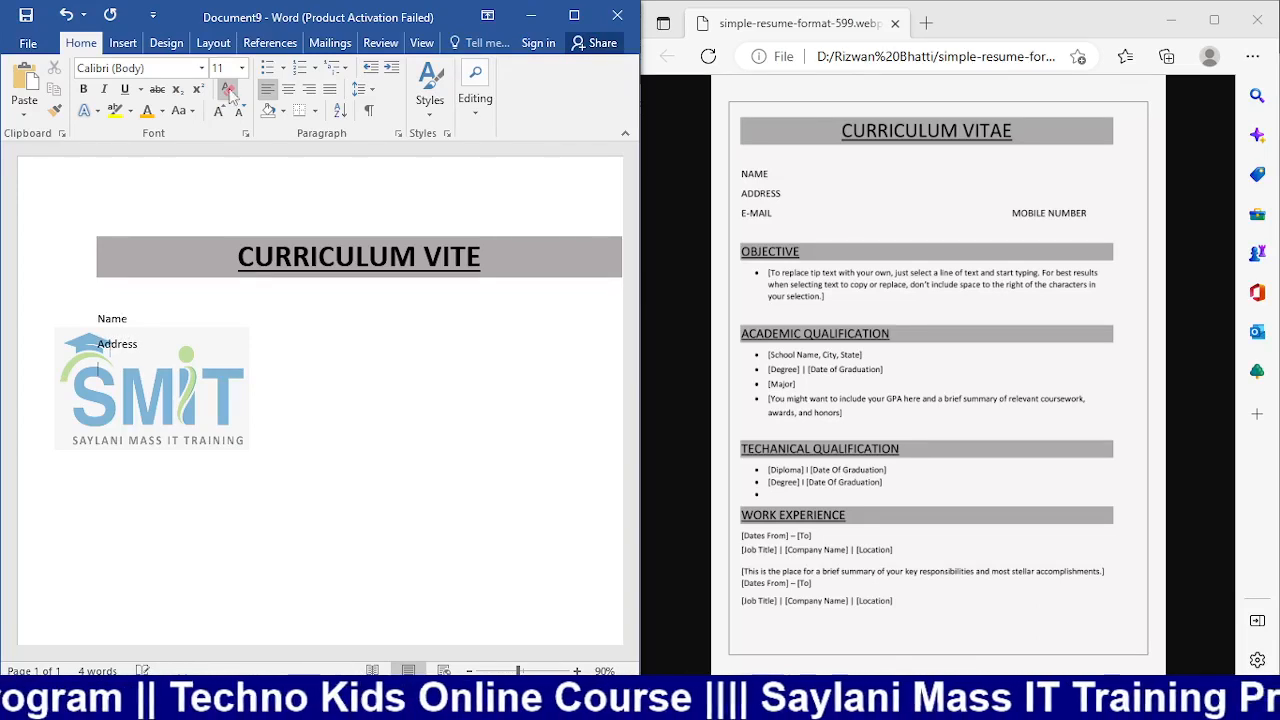
{"action": "type", "text": " Email"}
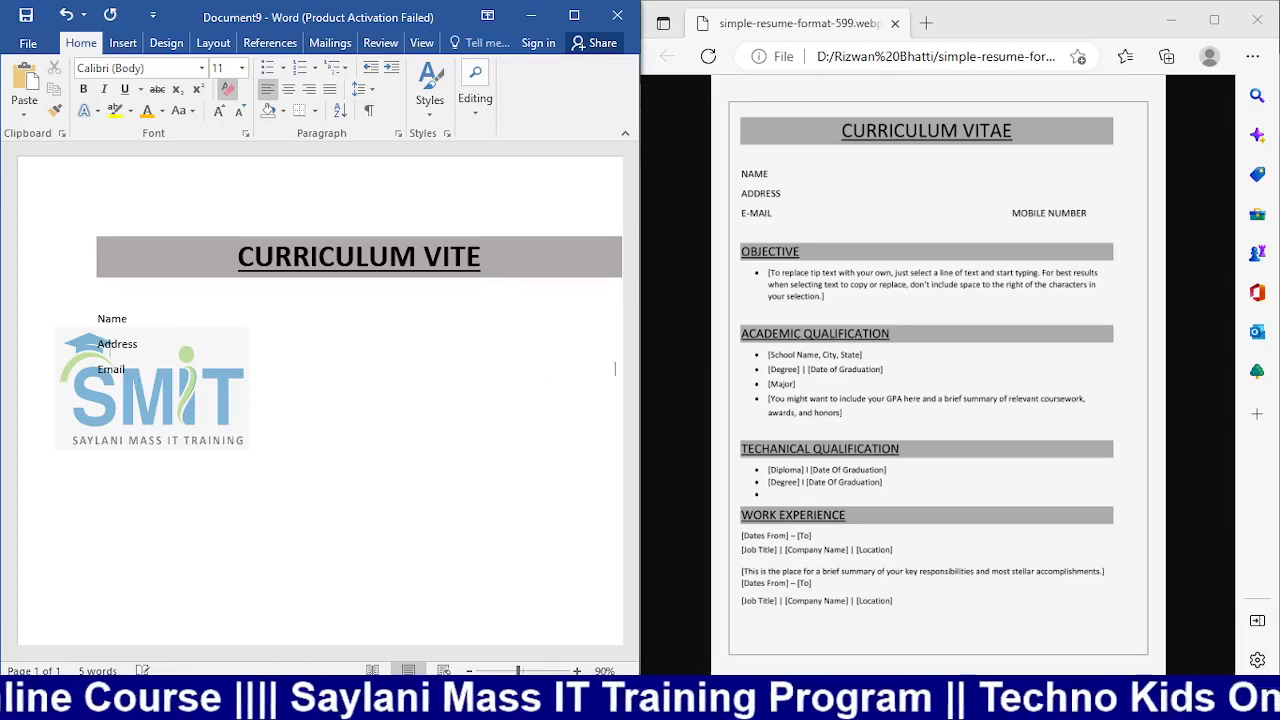
{"action": "type", "text": "M"}
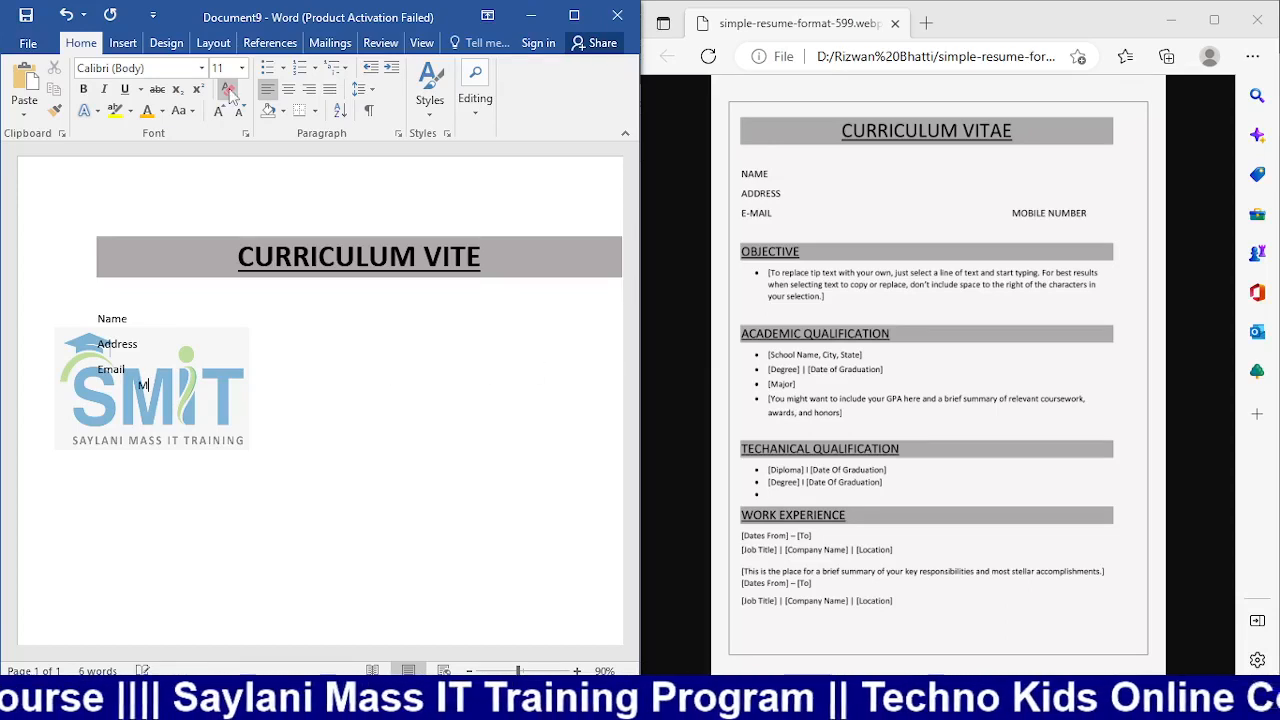
{"action": "type", "text": "obile Number"}
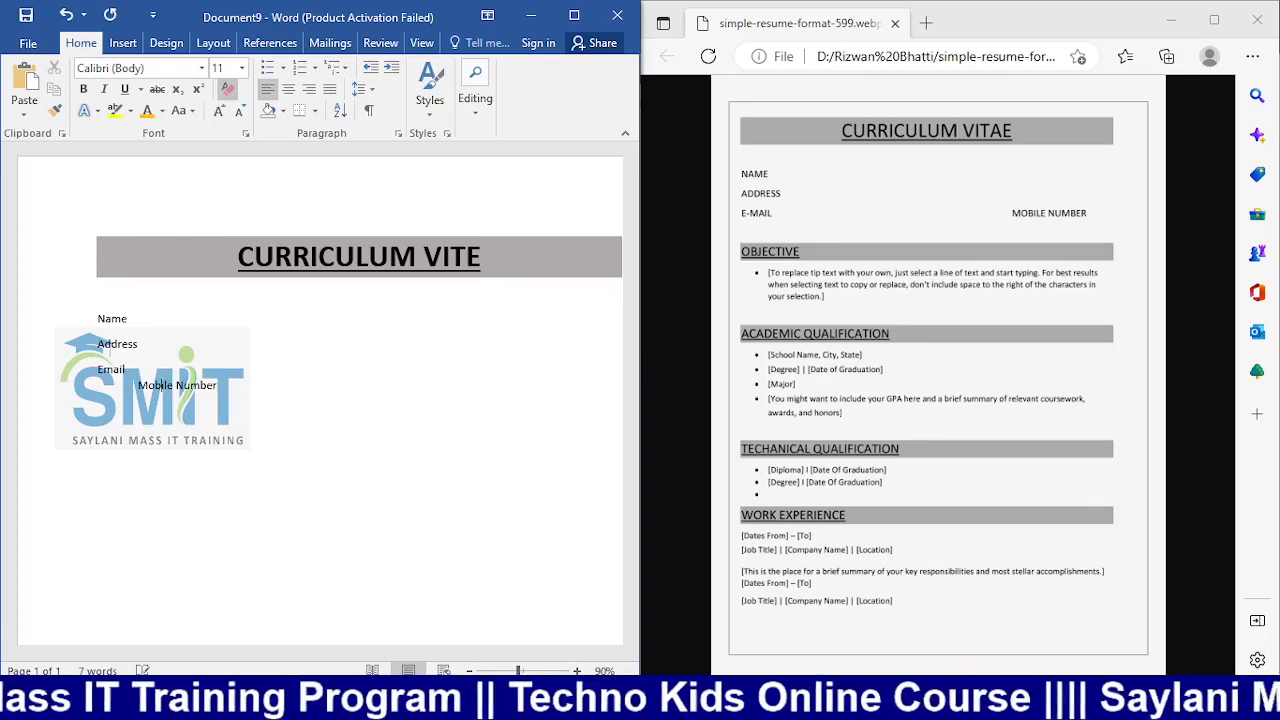
Step: Reduce the spacing before "Mobile Number" so it fits at the far end of the Email line
{"action": "key", "text": "BackSpace"}
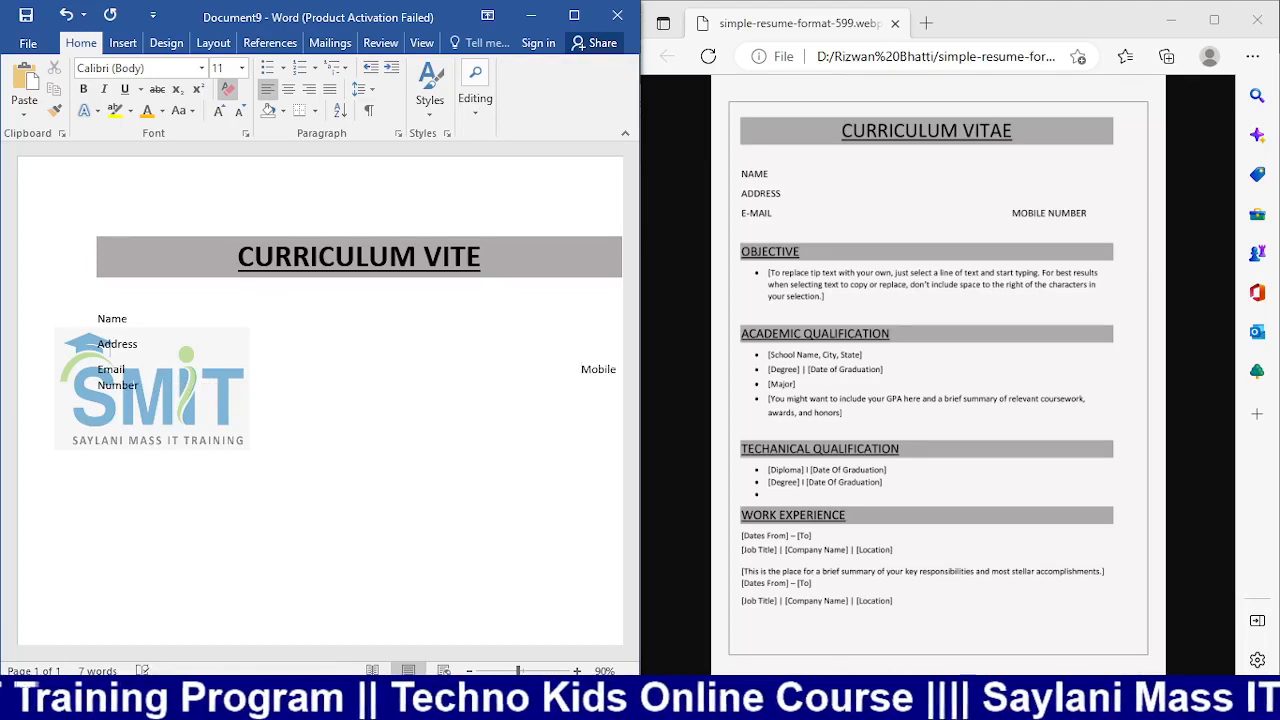
{"action": "scroll", "coordinate": [320, 288], "scroll_direction": "down", "scroll_amount": 2}
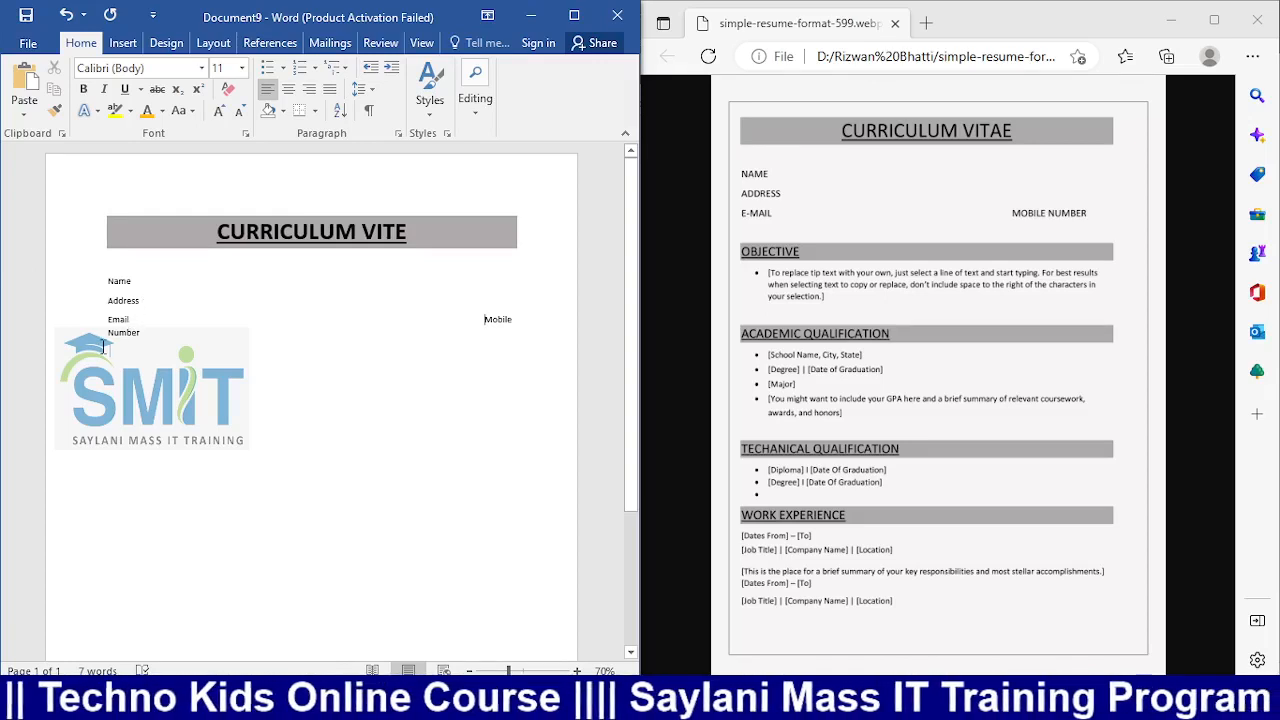
{"action": "key", "text": "BackSpace"}
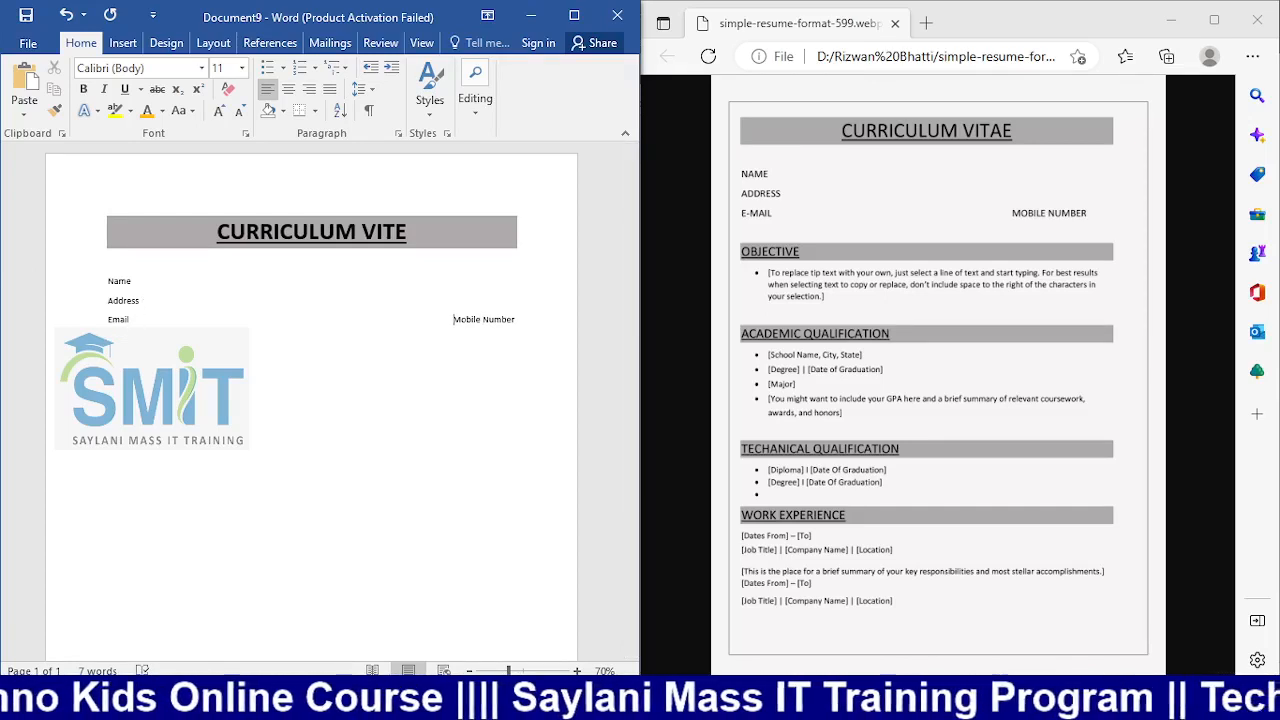
{"action": "key", "text": "Return"}
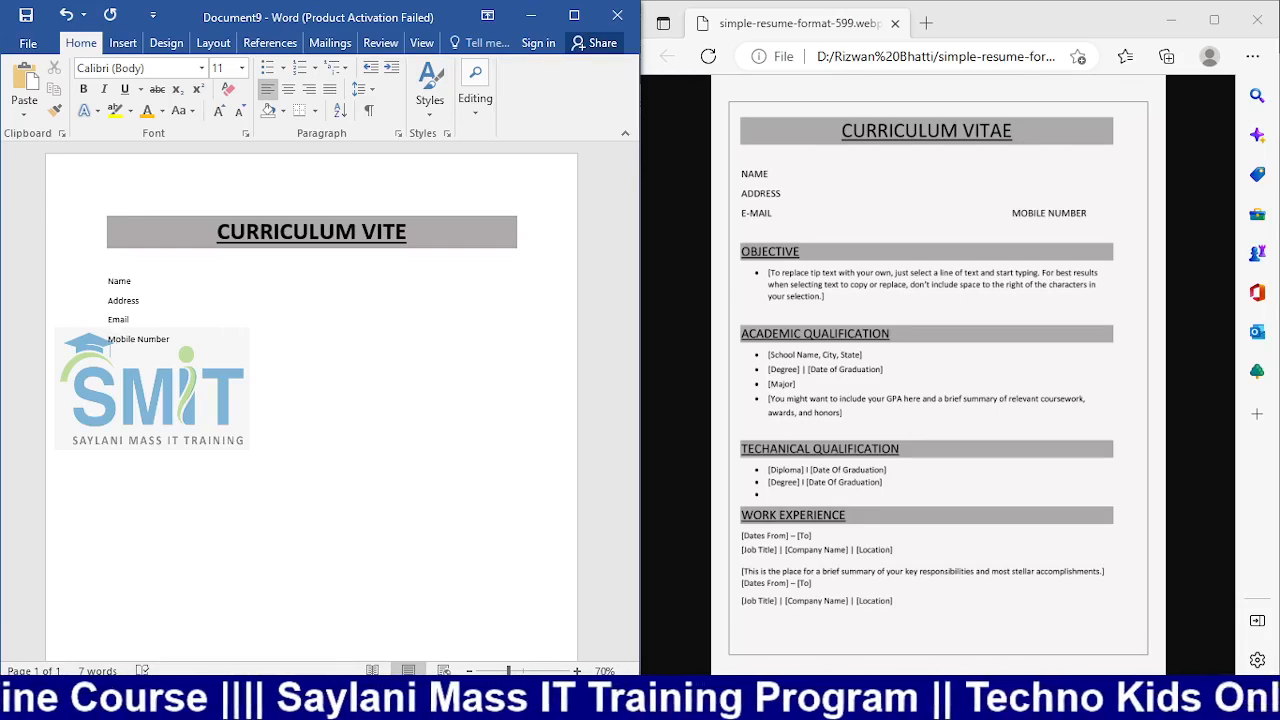
{"action": "key", "text": "BackSpace"}
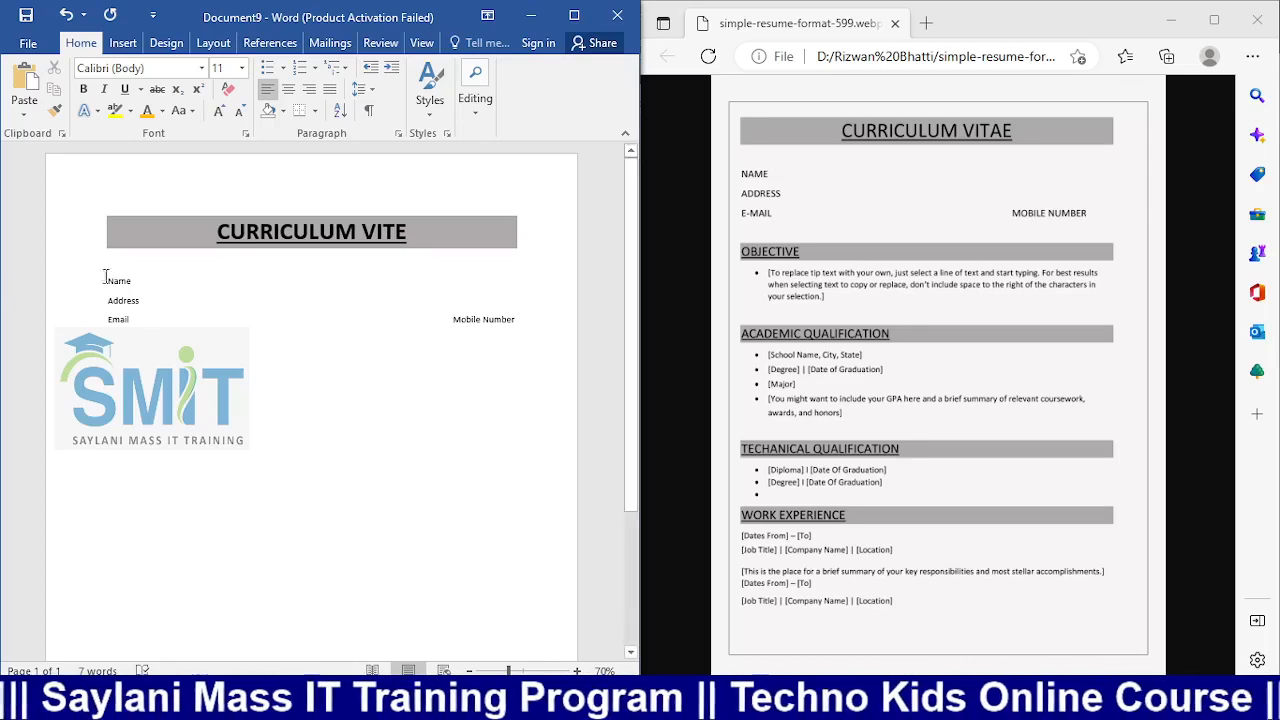
Step: Convert the Name, Address, Email and Mobile Number labels to uppercase
{"action": "left_click_drag", "start_coordinate": [105, 276], "coordinate": [528, 329]}
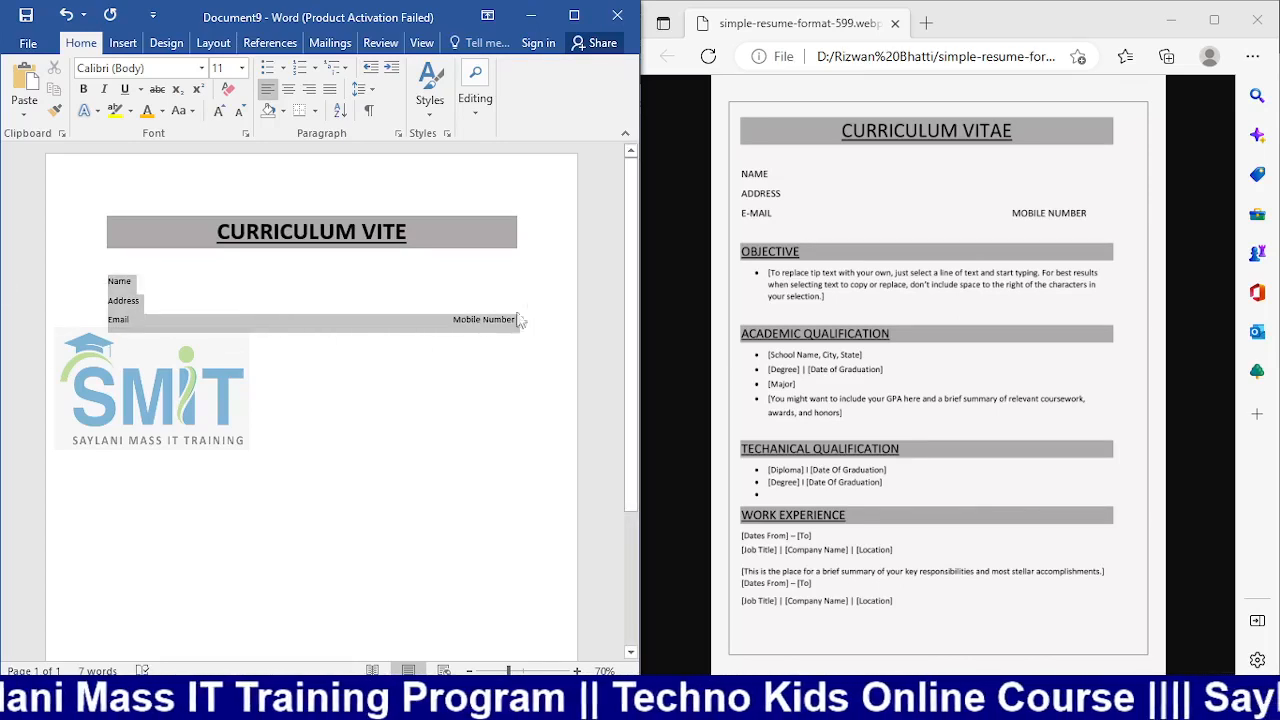
{"action": "key", "text": "shift+F3"}
{"action": "key", "text": "shift+F3"}
{"action": "key", "text": "shift+F3"}
{"action": "key", "text": "shift+F3"}
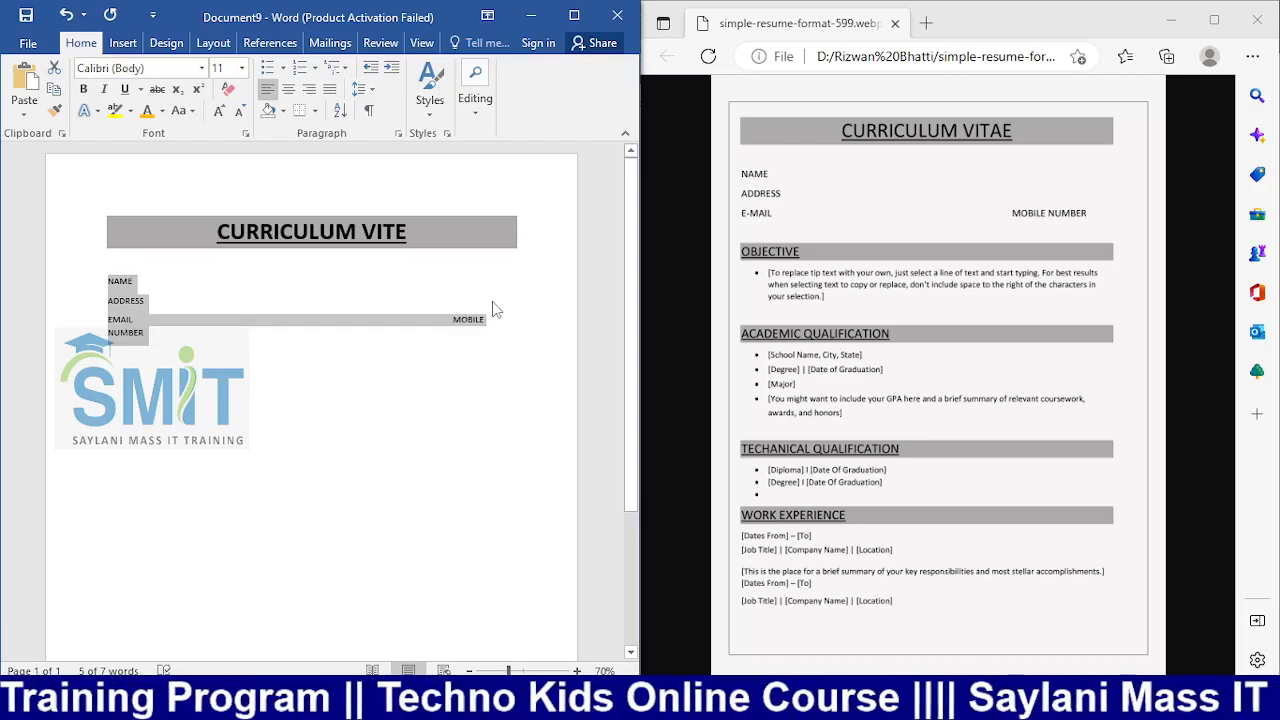
Step: Shorten the gap after "EMAIL" so that "MOBILE NUMBER" fits whole on the same line
{"action": "key", "text": "Left"}
{"action": "key", "text": "Down"}
{"action": "key", "text": "Down"}
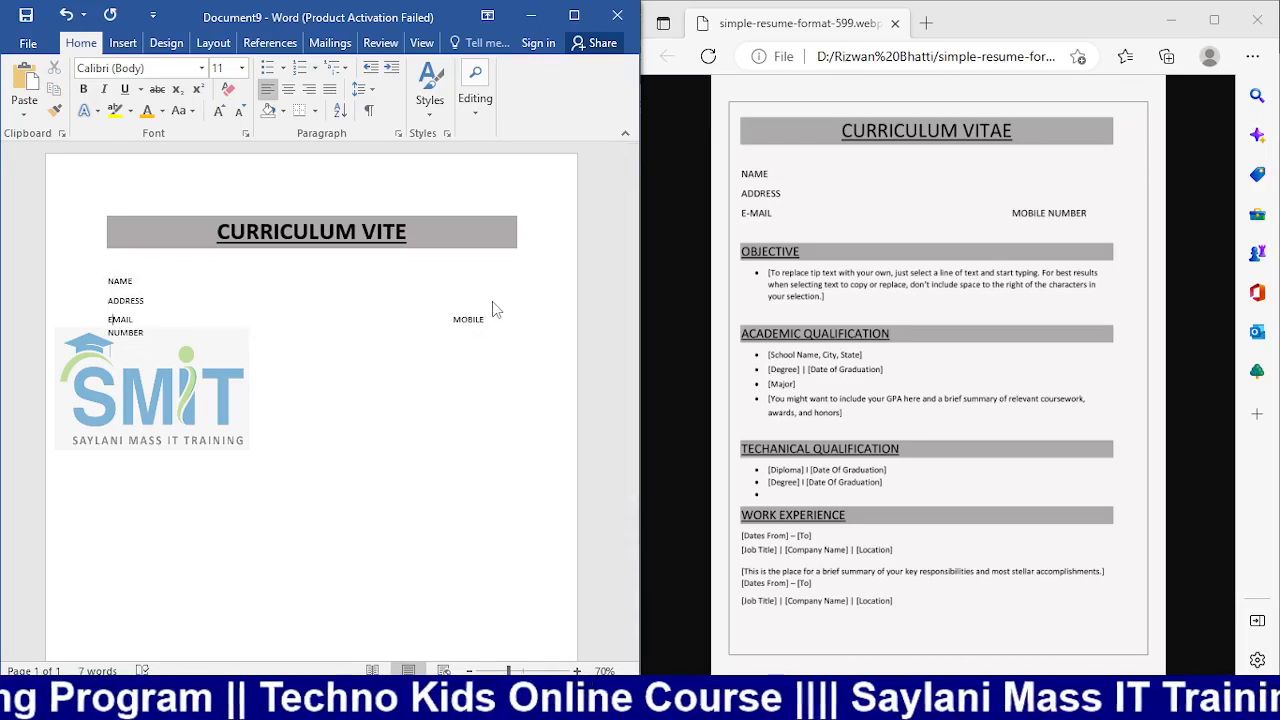
{"action": "key", "text": "Delete"}
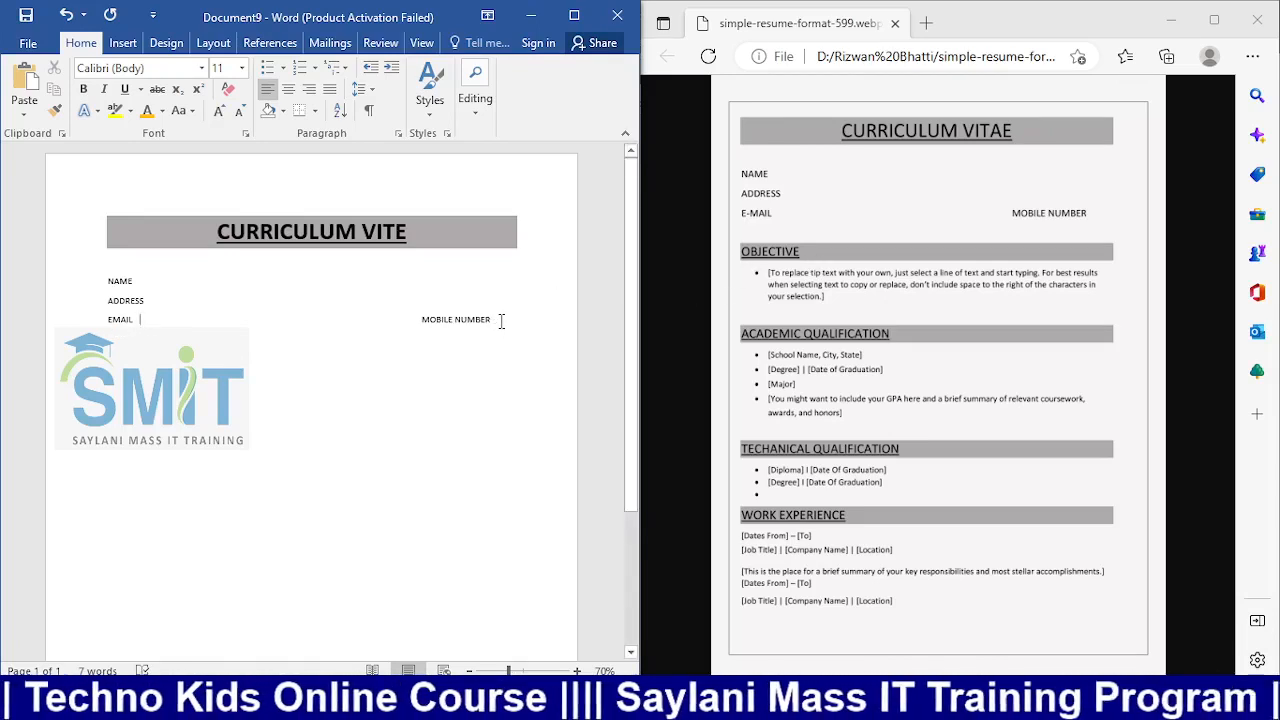
Step: Add the heading "Objective" below the contact details and make it bold with font size 20
{"action": "key", "text": "Down"}
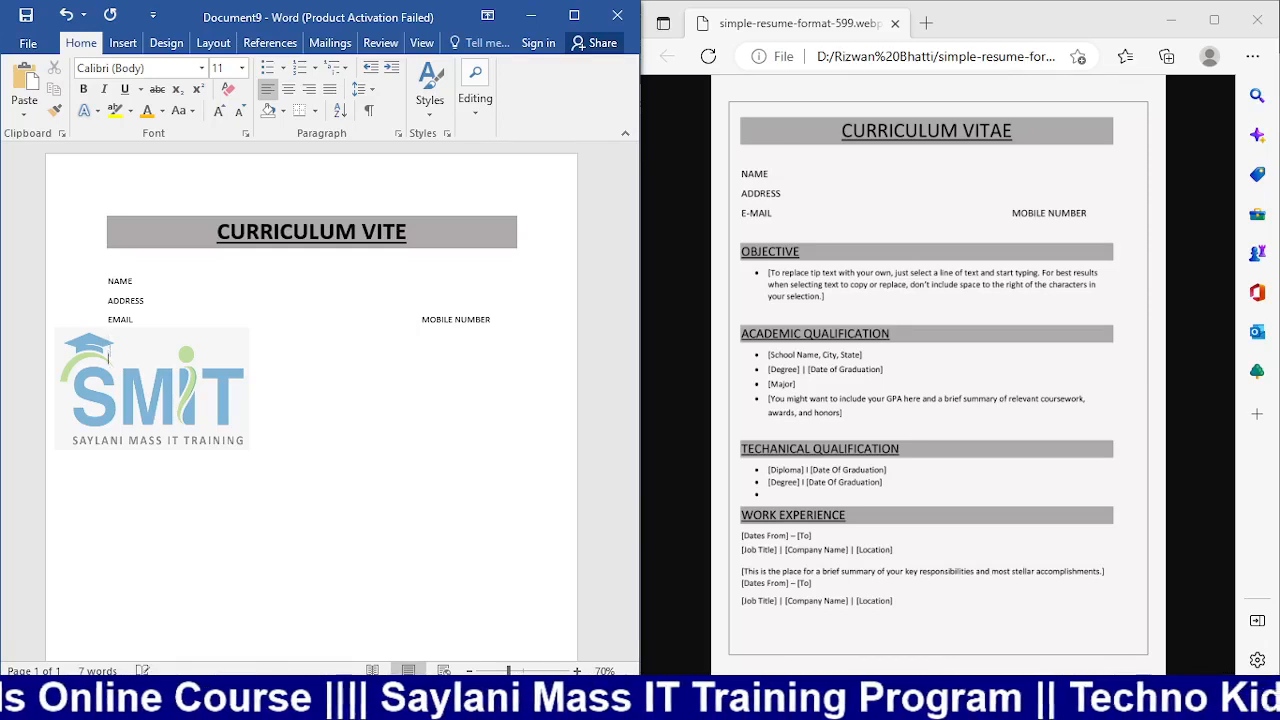
{"action": "type", "text": "Objective"}
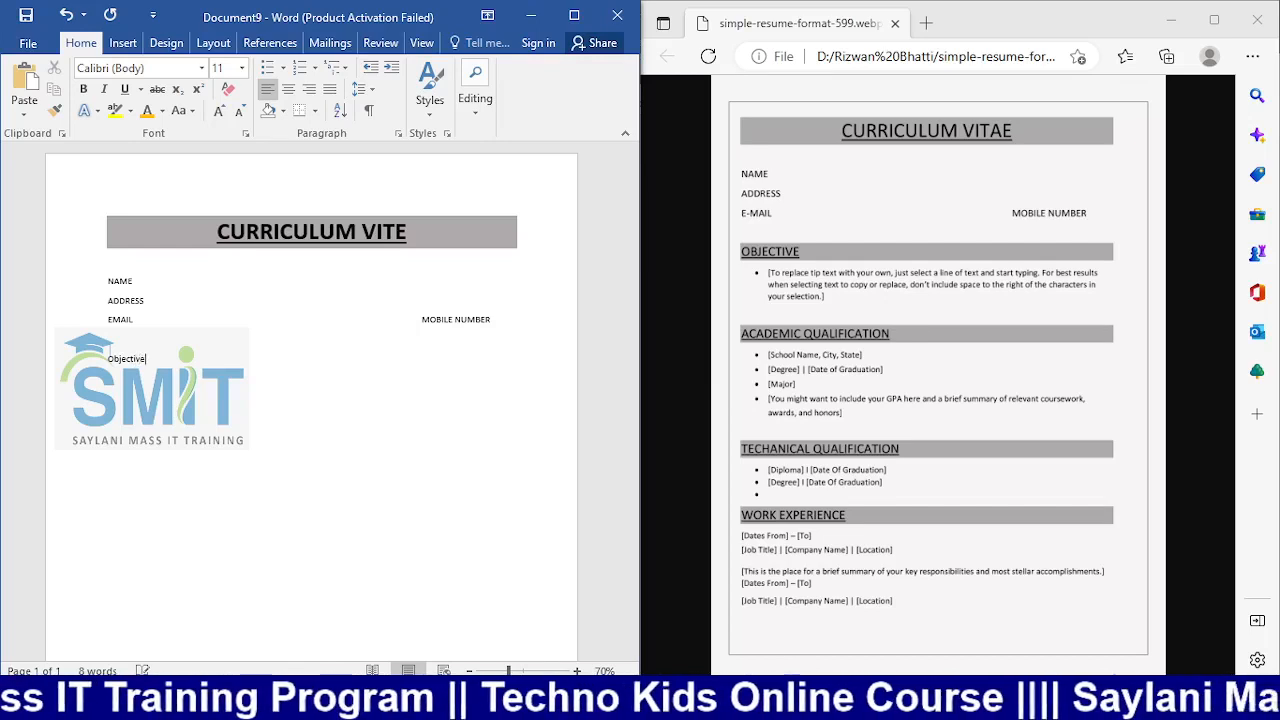
{"action": "key", "text": "shift+Home"}
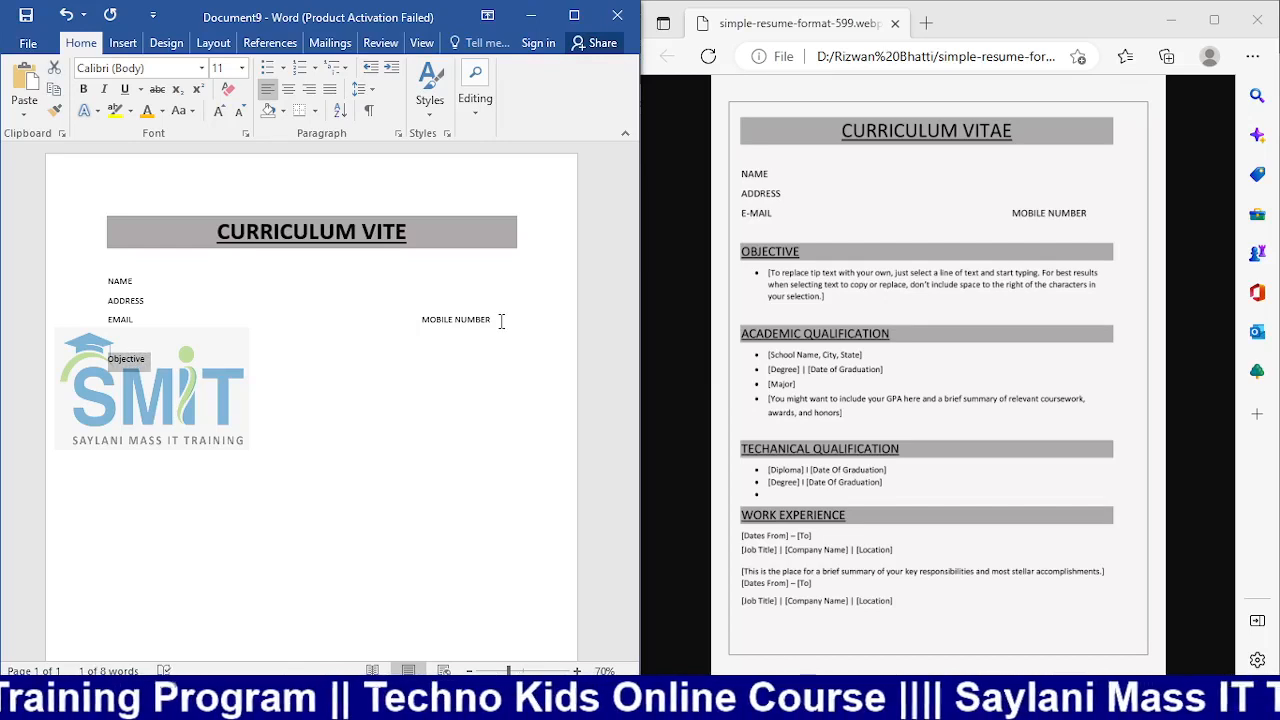
{"action": "key", "text": "ctrl+b"}
{"action": "key", "text": "ctrl+shift+period"}
{"action": "key", "text": "ctrl+shift+period"}
{"action": "key", "text": "ctrl+shift+period"}
{"action": "key", "text": "ctrl+shift+period"}
{"action": "key", "text": "ctrl+shift+period"}
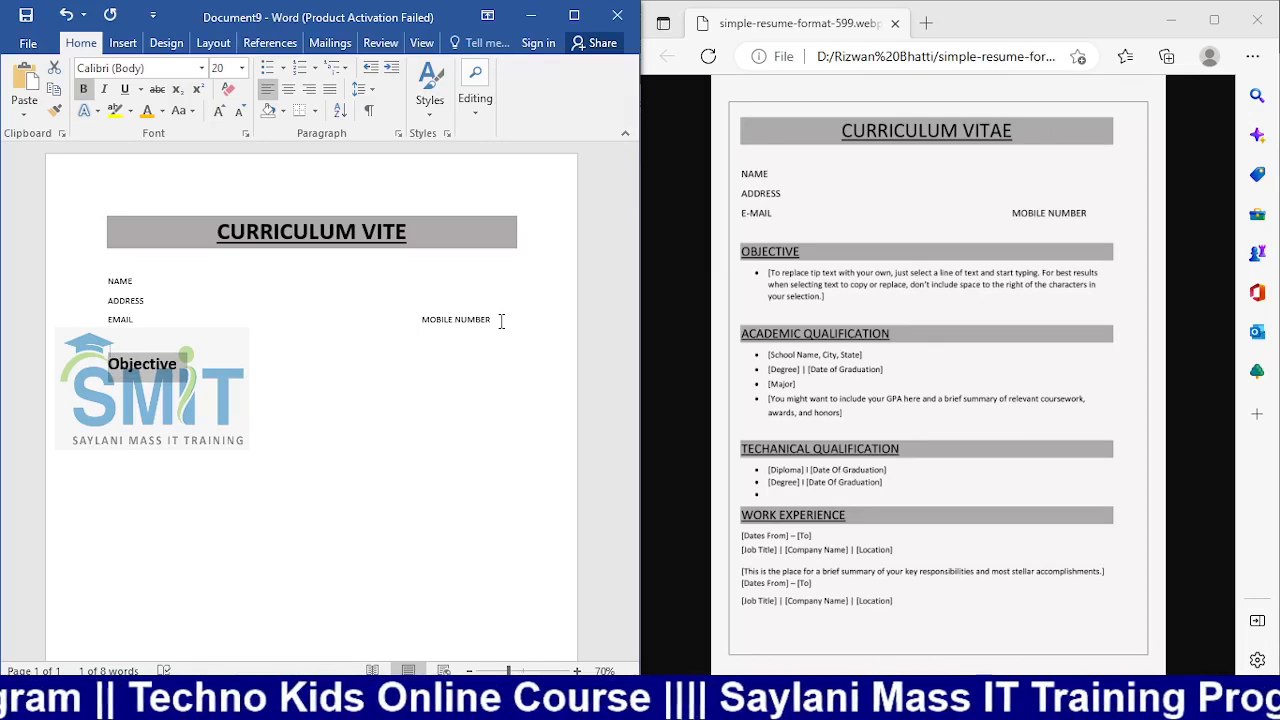
Step: Underline the "Objective" heading and shade its paragraph in the same gray as the title bar
{"action": "key", "text": "ctrl+u"}
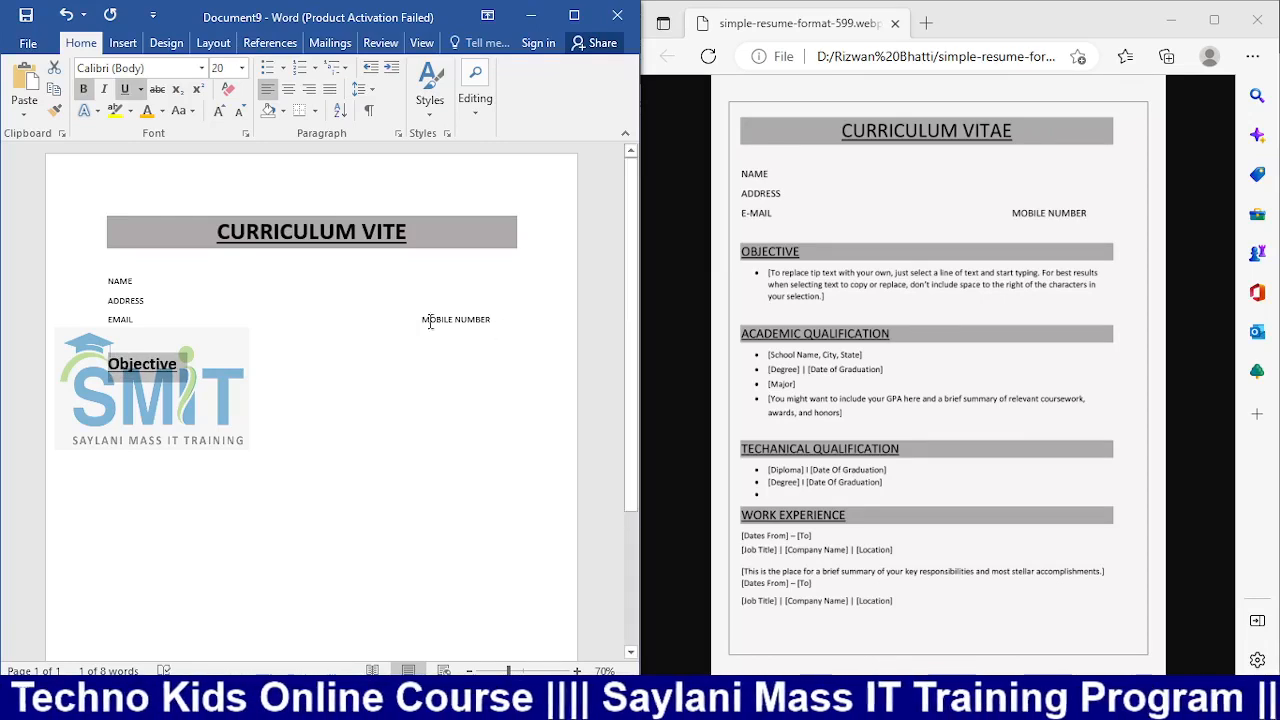
{"action": "left_click", "coordinate": [178, 366]}
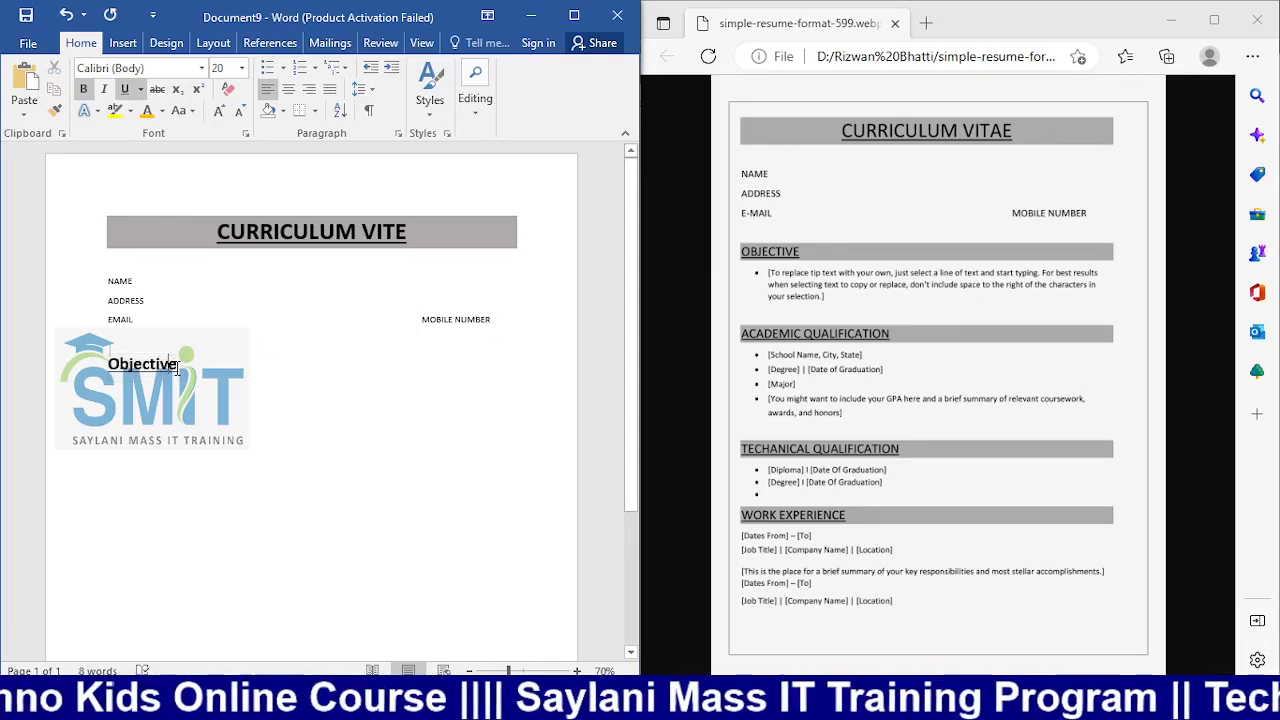
{"action": "left_click", "coordinate": [283, 111]}
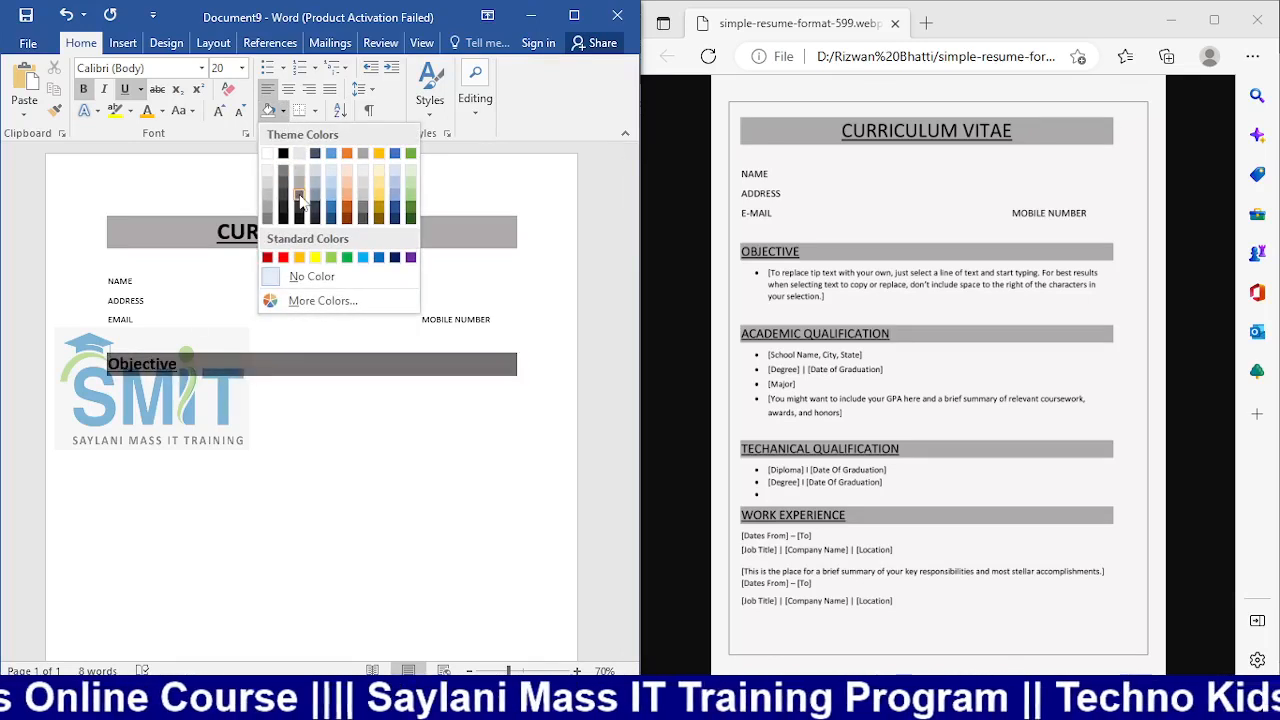
{"action": "left_click", "coordinate": [300, 186]}
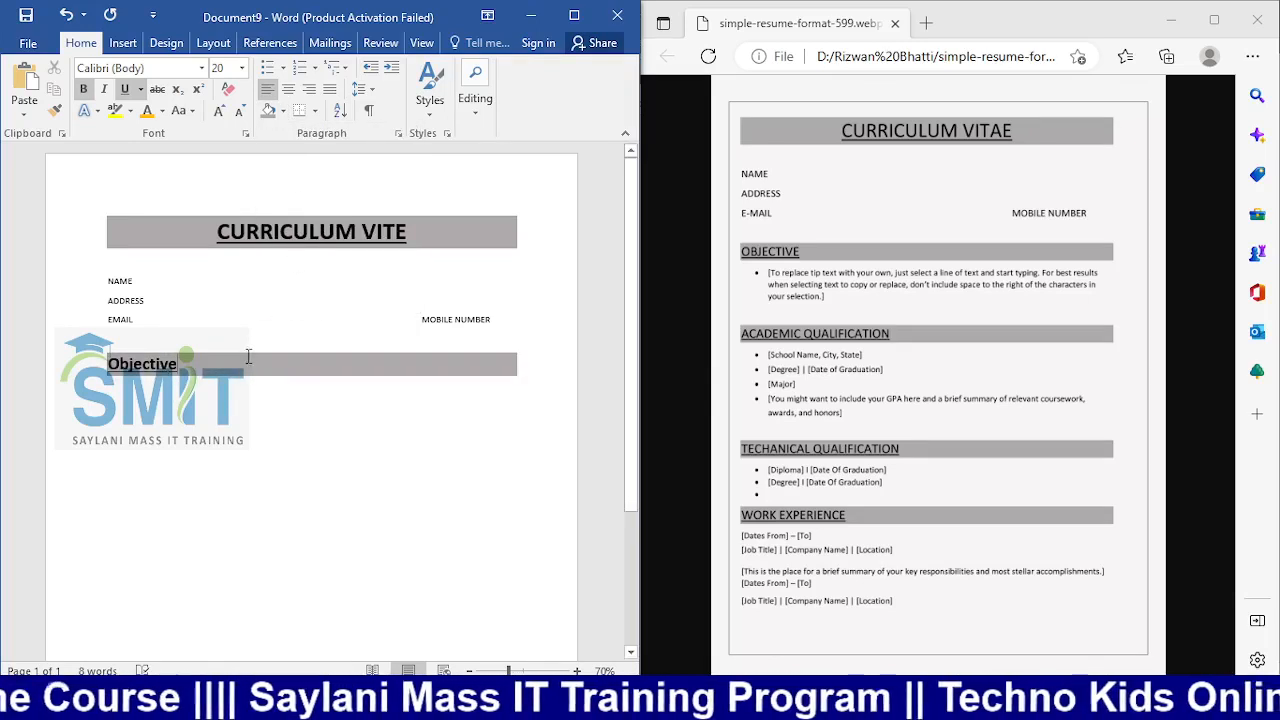
Step: Start a new line below the "Objective" heading and clear its shading and heading formatting
{"action": "key", "text": "Return"}
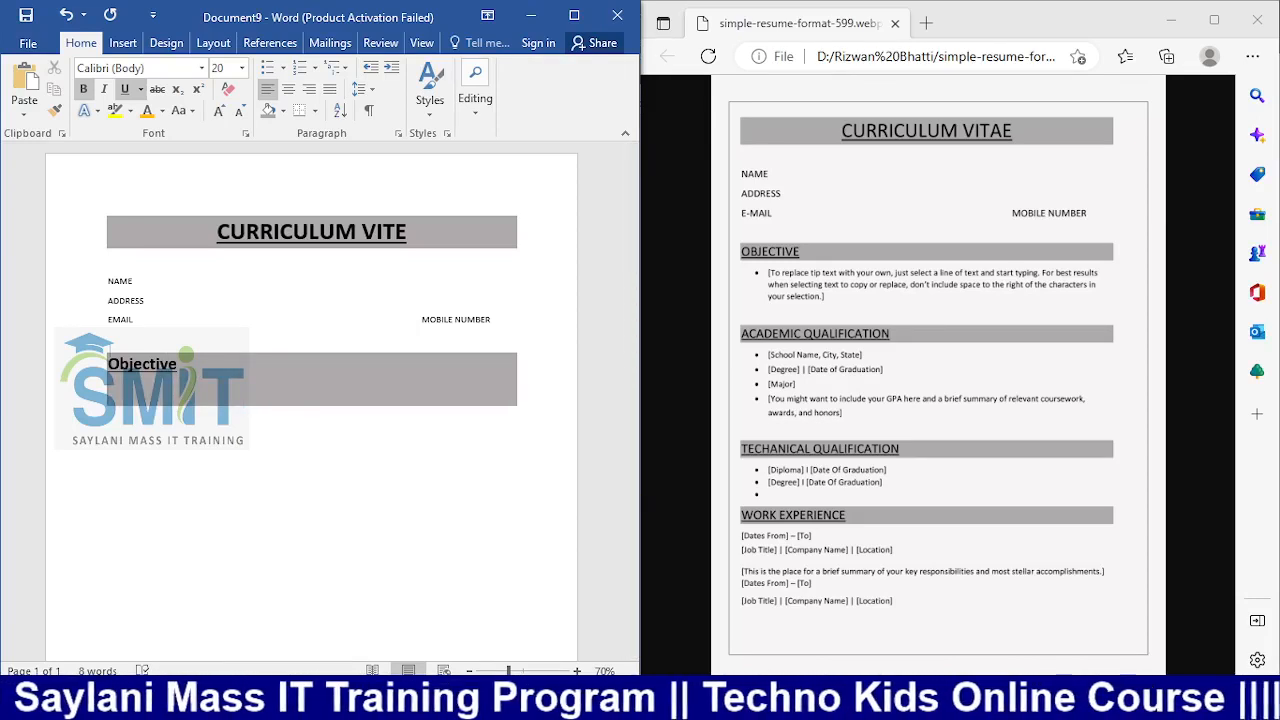
{"action": "left_click", "coordinate": [282, 110]}
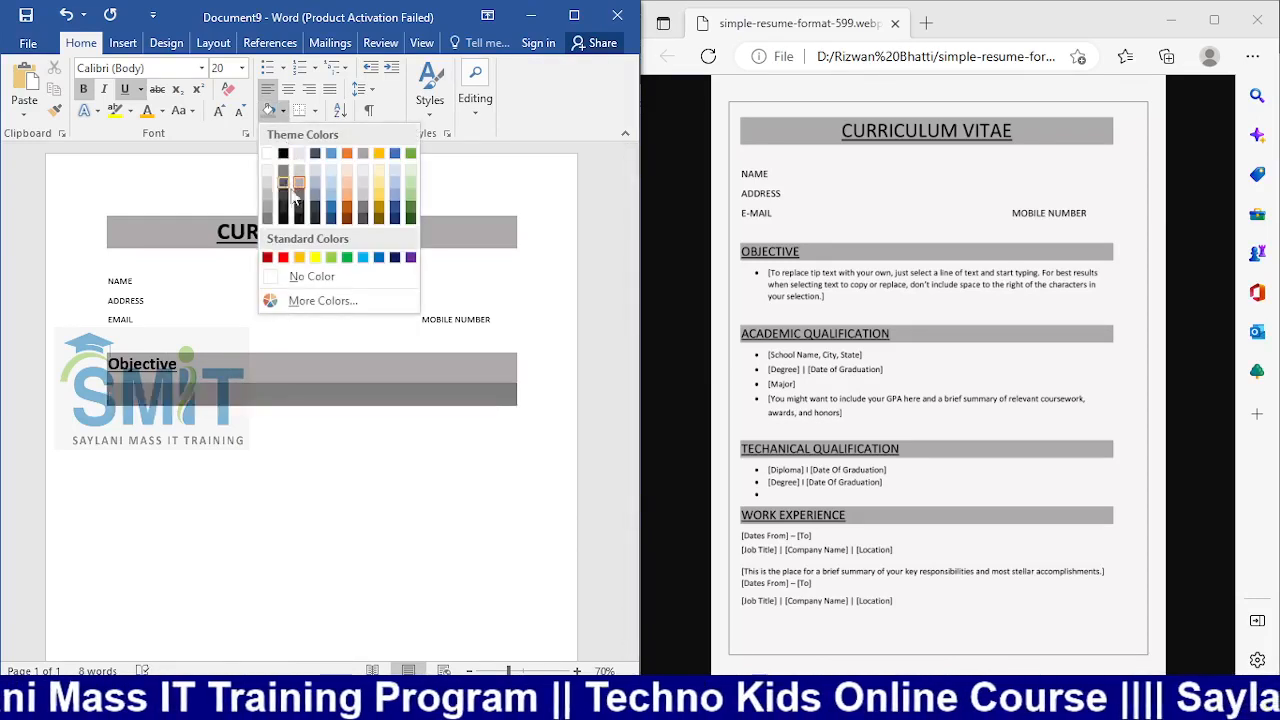
{"action": "left_click", "coordinate": [313, 196]}
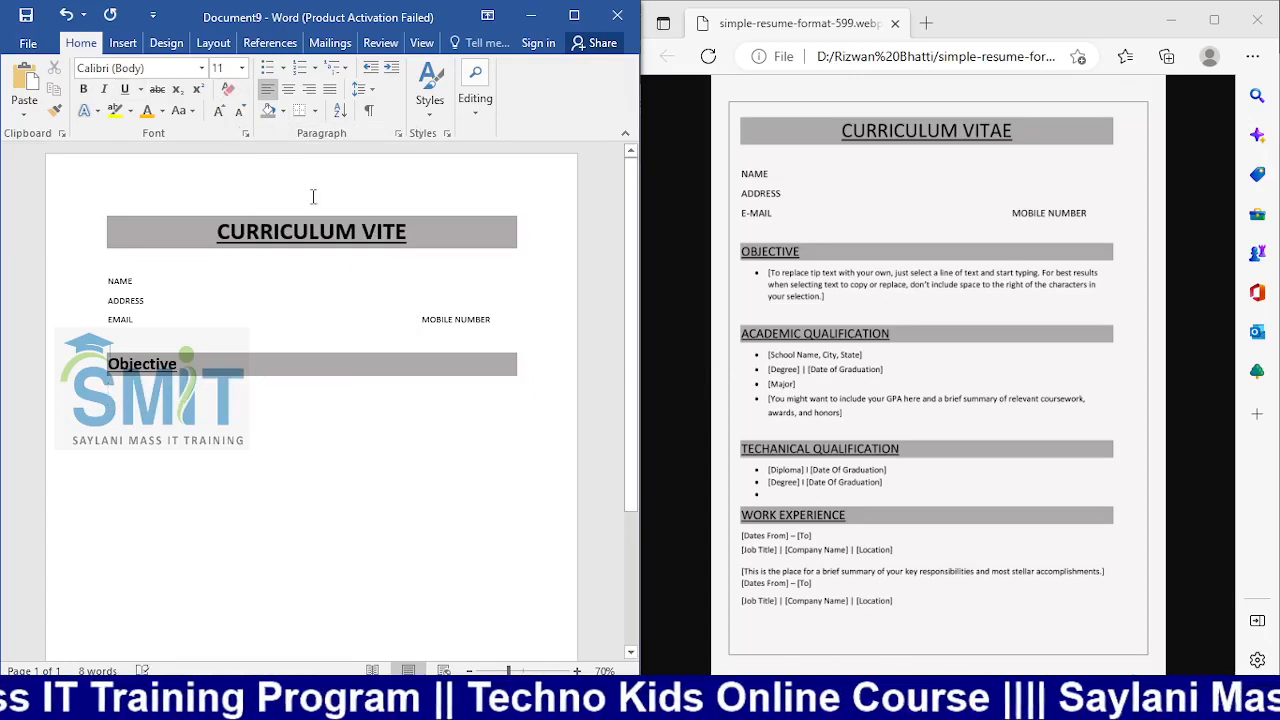
{"action": "type", "text": "["}
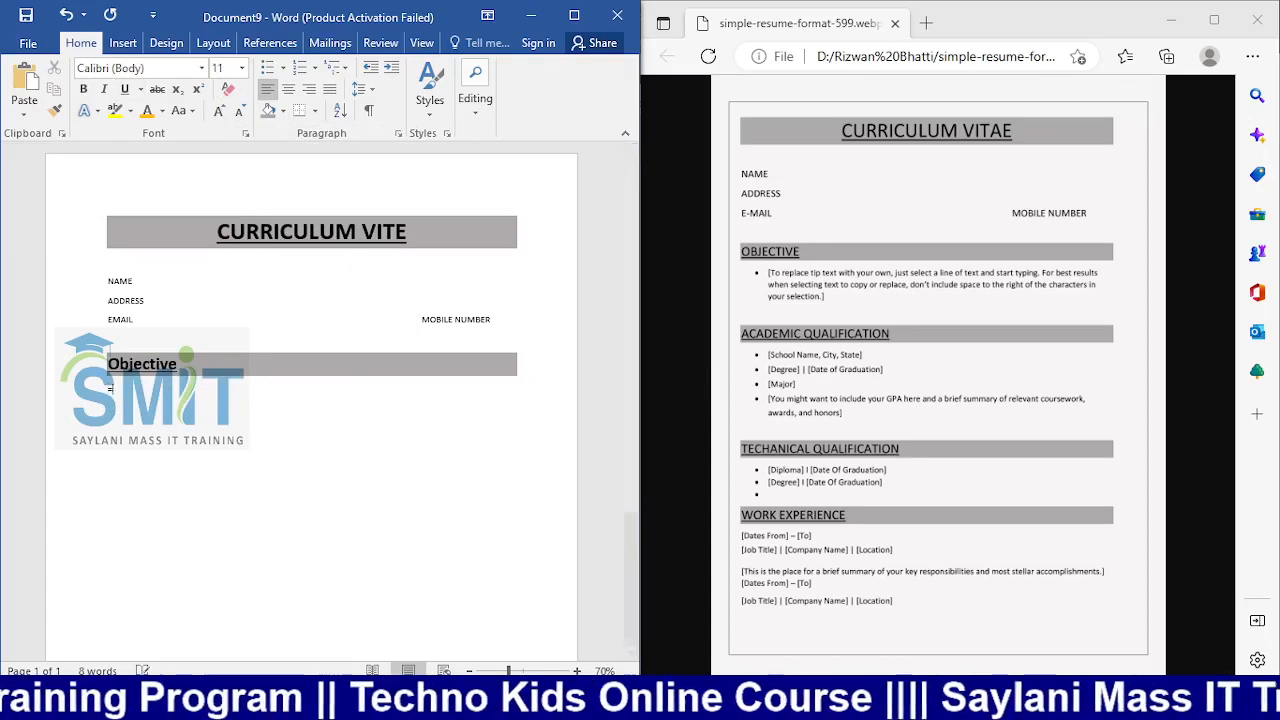
{"action": "left_click", "coordinate": [267, 67]}
{"action": "type", "text": "=rand"}
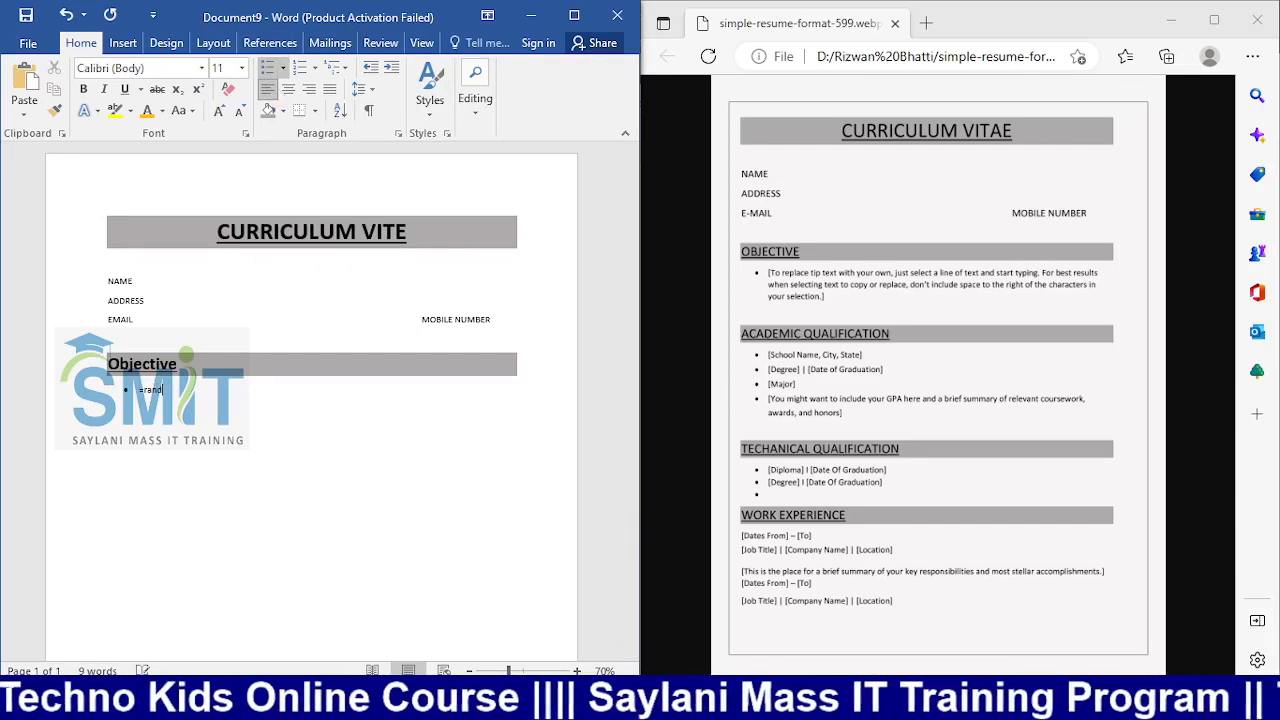
{"action": "type", "text": "(1)"}
{"action": "key", "text": "Return"}
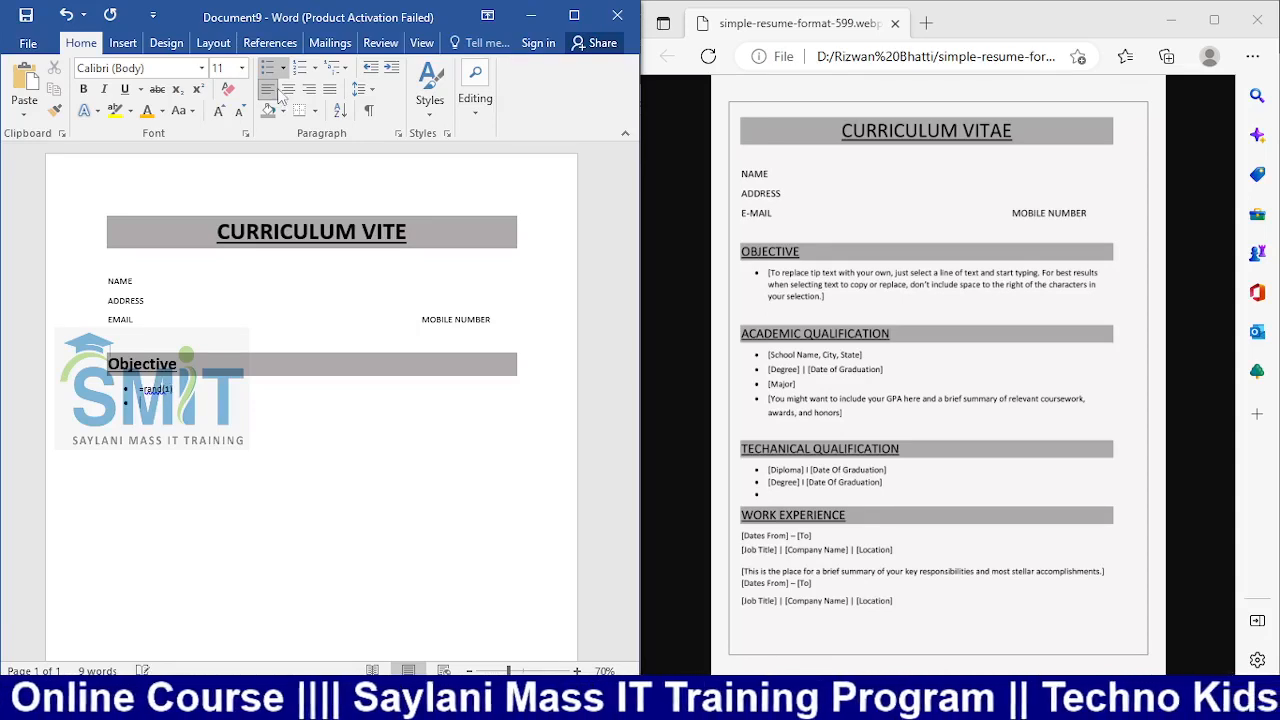
{"action": "key", "text": "ctrl+z"}
{"action": "key", "text": "BackSpace"}
{"action": "key", "text": "BackSpace"}
{"action": "key", "text": "BackSpace"}
{"action": "key", "text": "BackSpace"}
{"action": "key", "text": "BackSpace"}
{"action": "key", "text": "BackSpace"}
{"action": "key", "text": "BackSpace"}
{"action": "key", "text": "BackSpace"}
{"action": "key", "text": "BackSpace"}
Step: Generate one paragraph of sample text under "Objective" with =rand(1) and format it as a bullet point
{"action": "type", "text": "=rand()"}
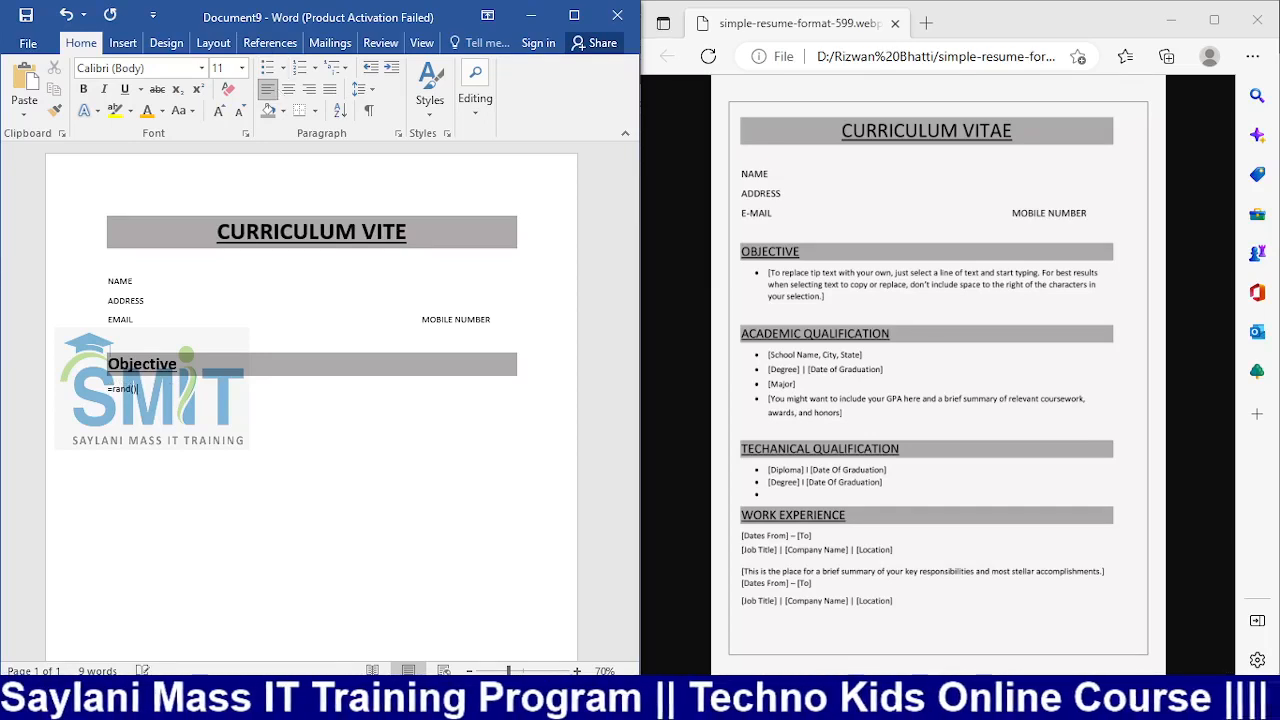
{"action": "key", "text": "Left"}
{"action": "type", "text": "1"}
{"action": "key", "text": "Right"}
{"action": "key", "text": "Return"}
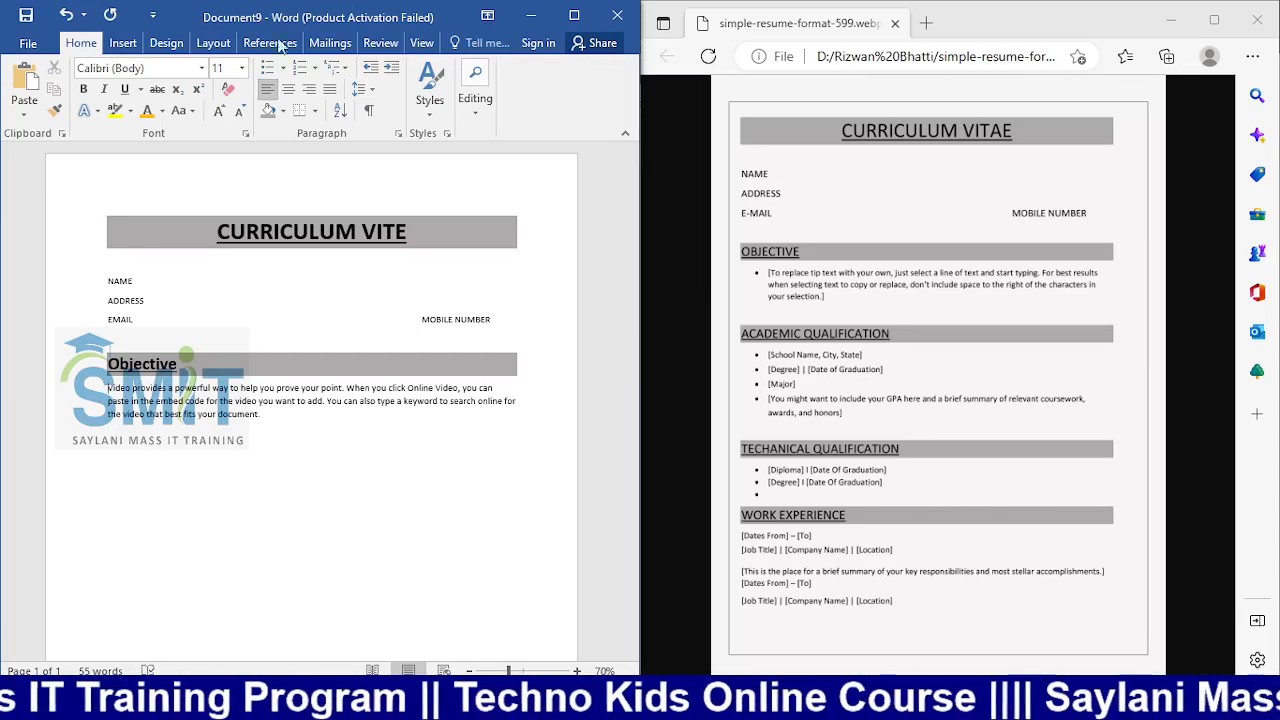
{"action": "left_click", "coordinate": [267, 67]}
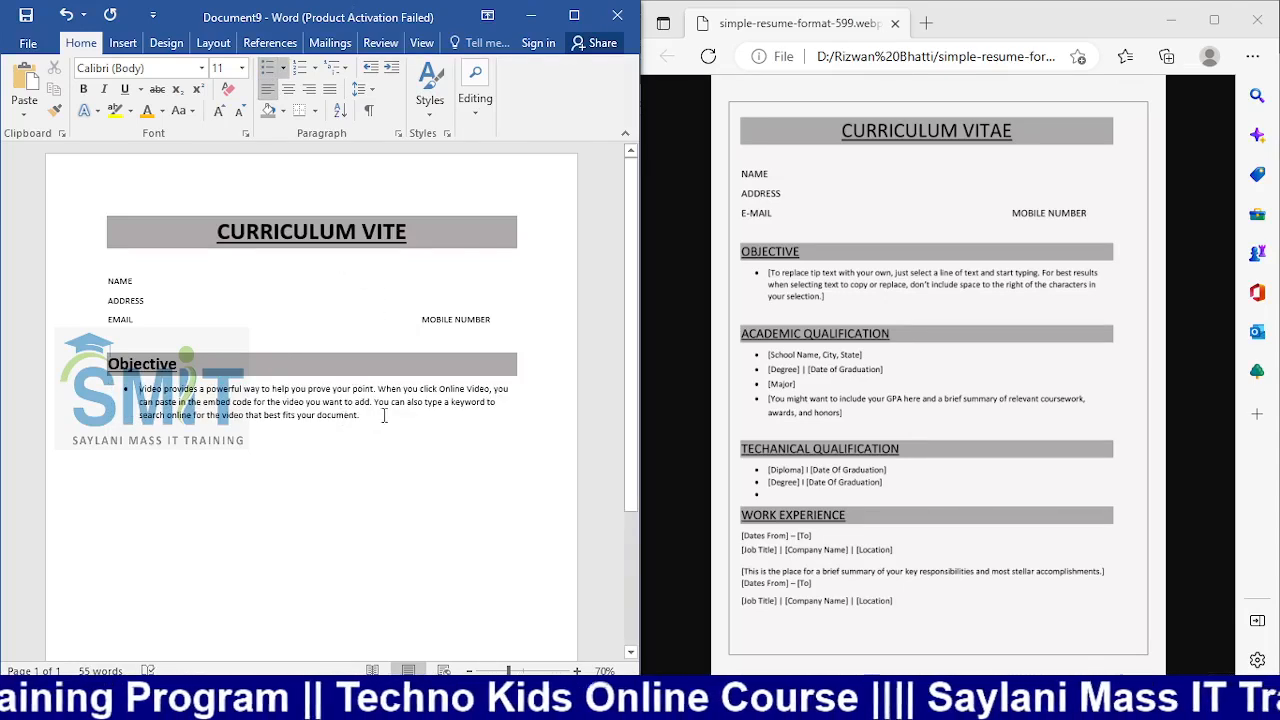
Step: Add an unbulleted line reading "Academic Qualification" below the Objective paragraph
{"action": "key", "text": "Return"}
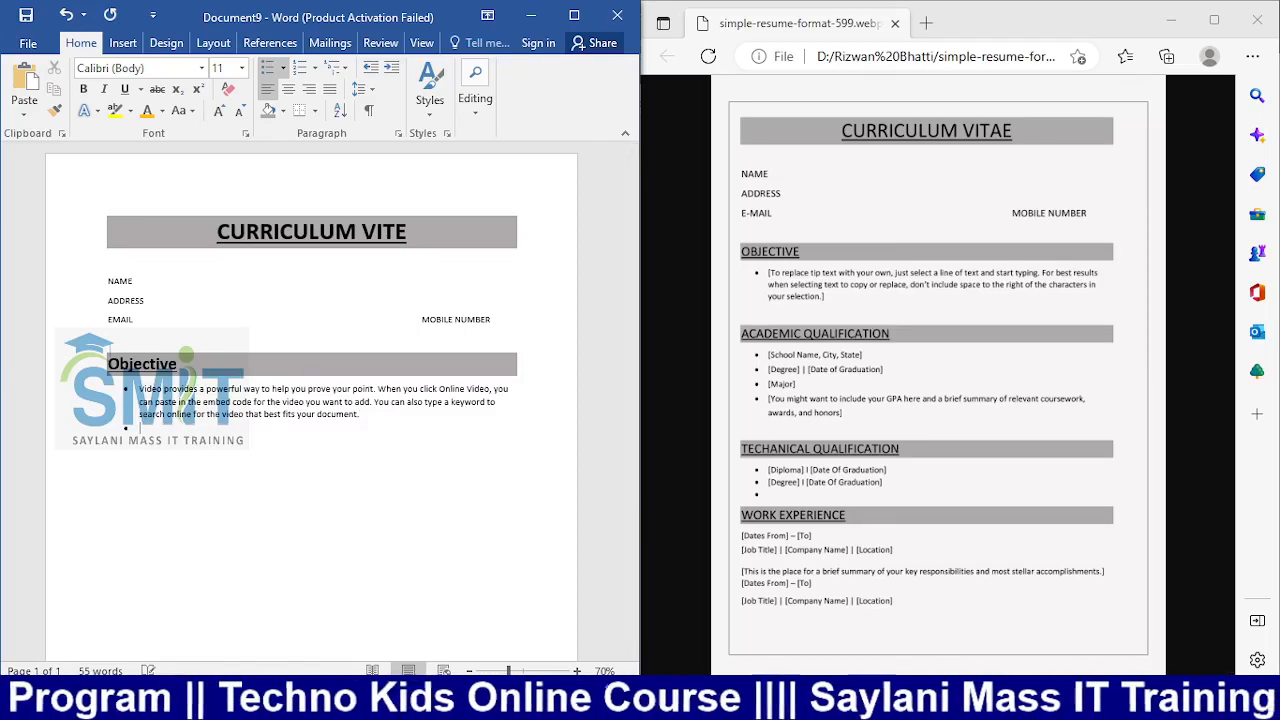
{"action": "key", "text": "BackSpace"}
{"action": "type", "text": "Ac"}
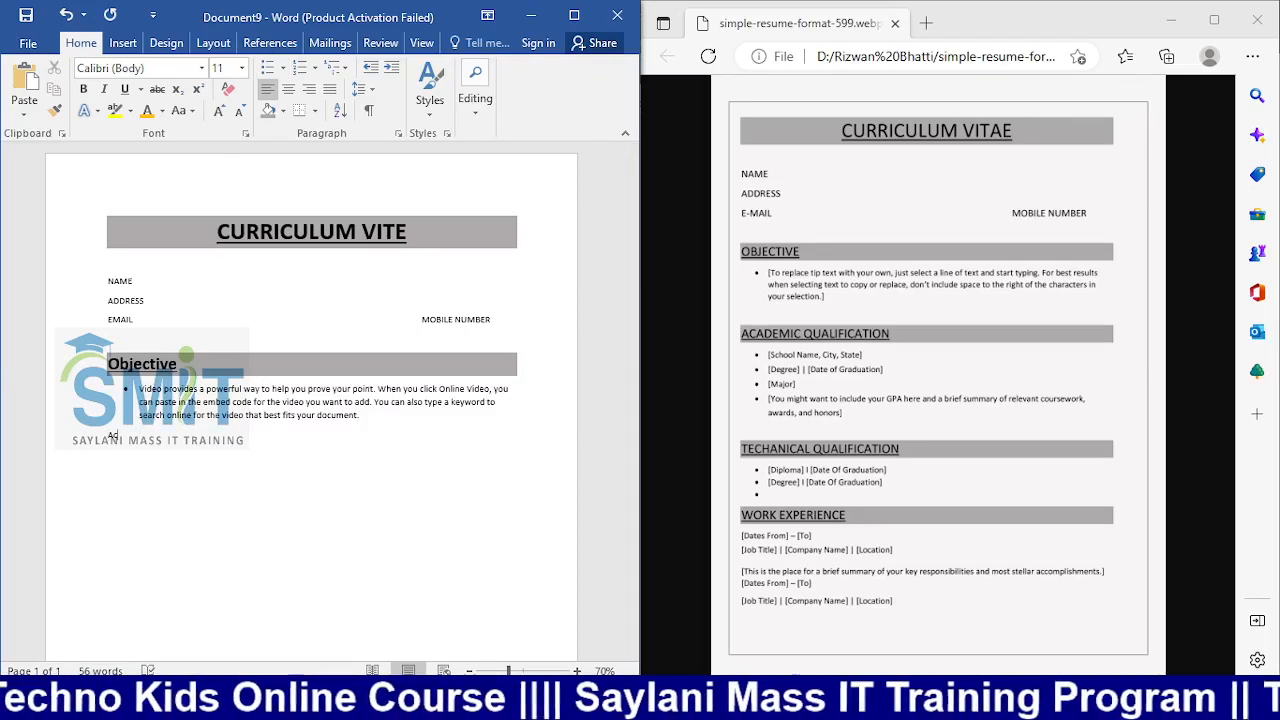
{"action": "type", "text": "ademic"}
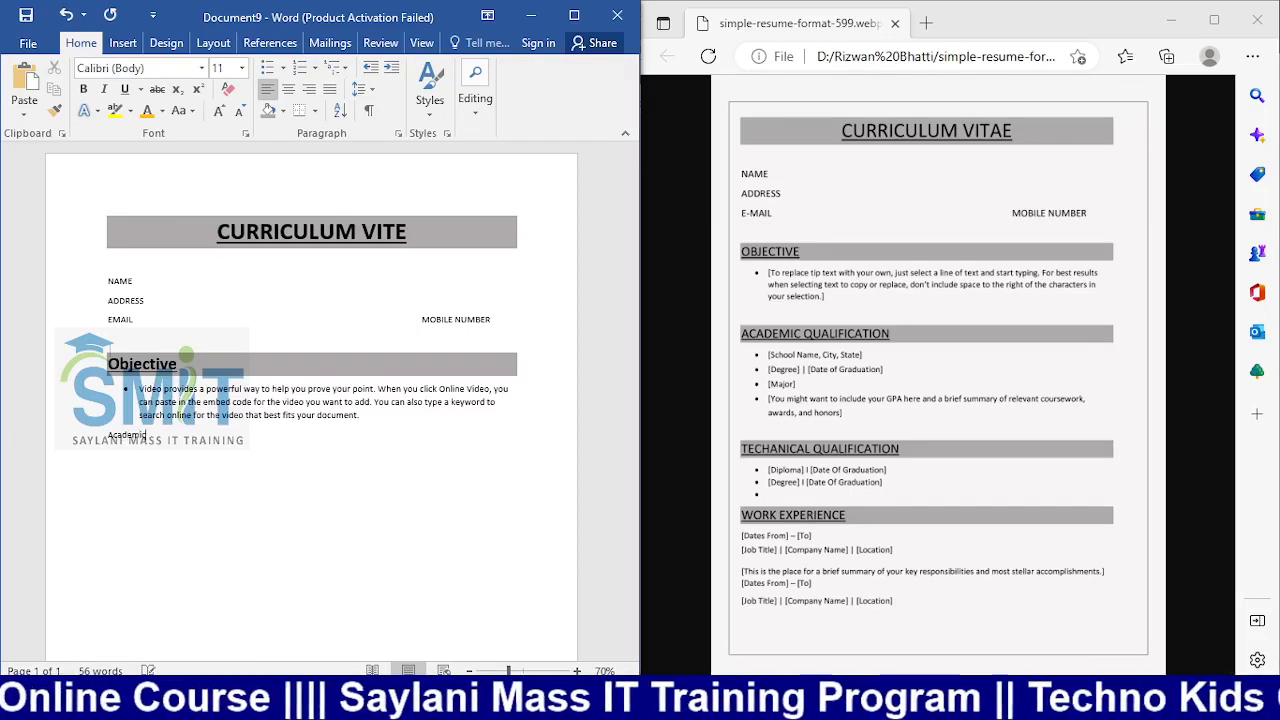
{"action": "type", "text": " Qua"}
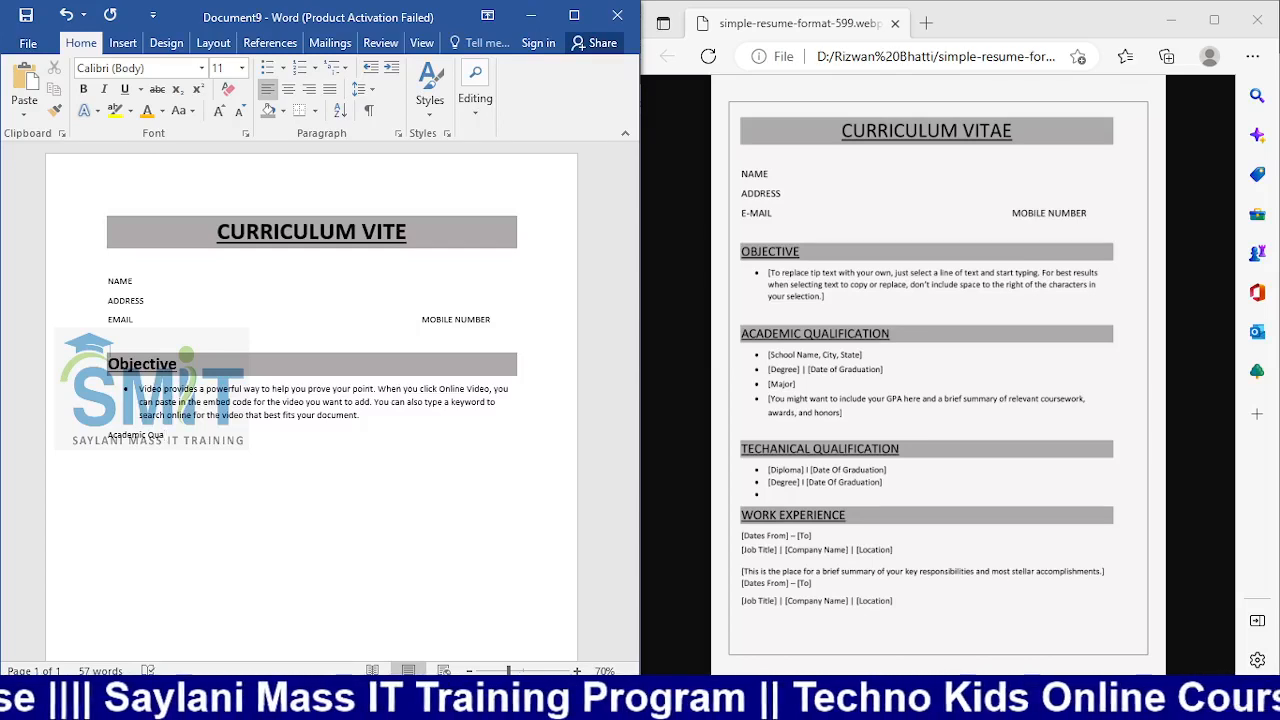
{"action": "type", "text": "lification"}
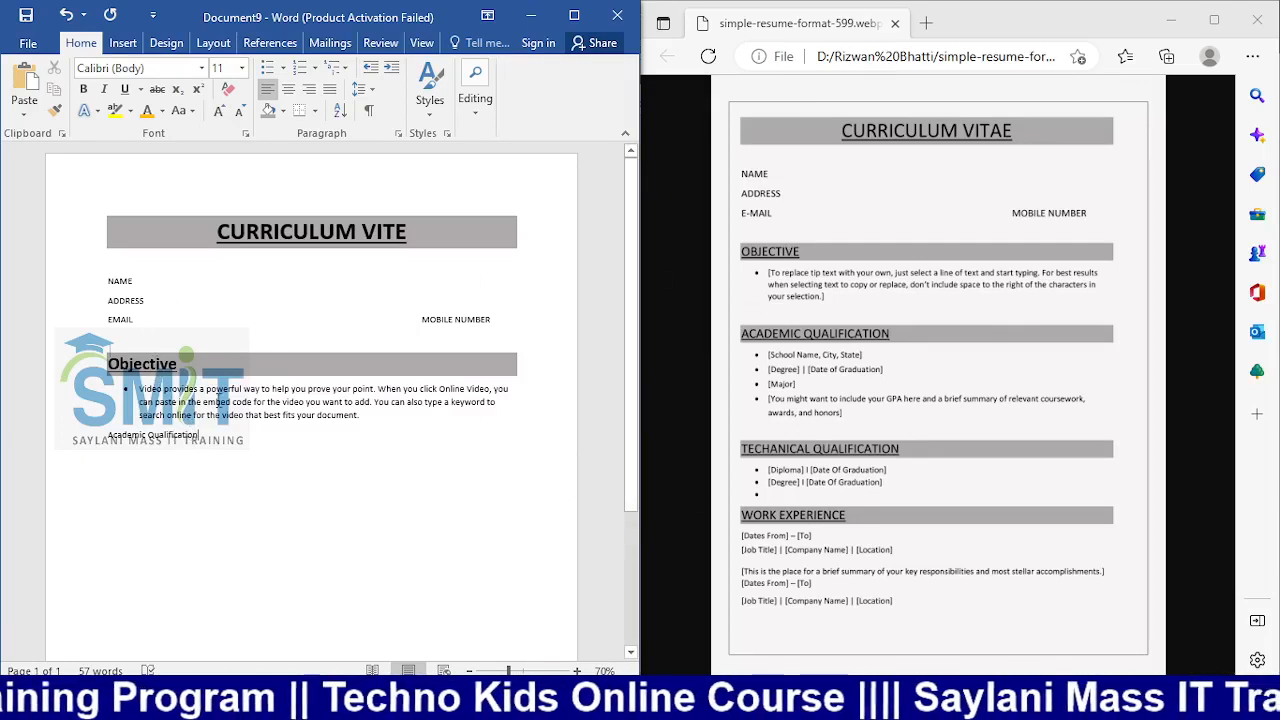
Step: Copy the formatting of the "Objective" heading onto the "Academic Qualification" line with Format Painter
{"action": "left_click", "coordinate": [95, 368]}
{"action": "left_click", "coordinate": [55, 110]}
{"action": "left_click_drag", "start_coordinate": [210, 437], "coordinate": [64, 440]}
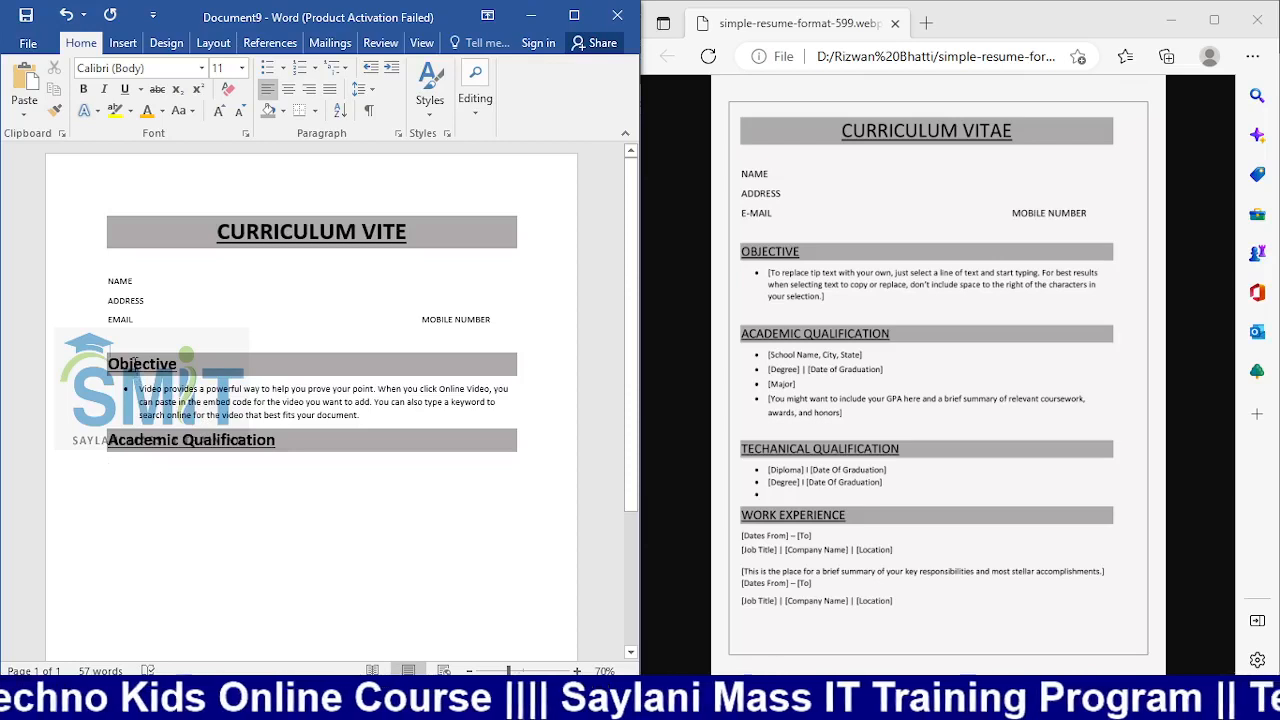
{"action": "left_click", "coordinate": [150, 358]}
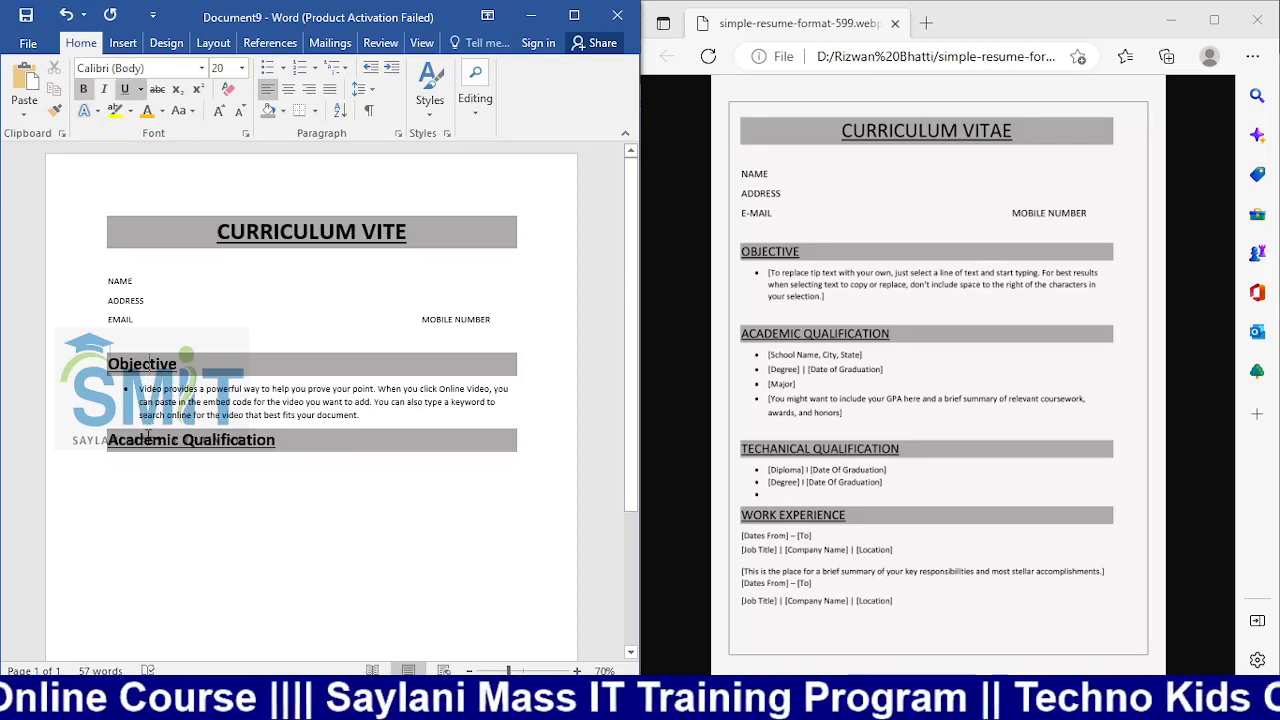
Step: Insert a blank unbulleted line between the Objective paragraph and the "Academic Qualification" heading
{"action": "left_click", "coordinate": [358, 415]}
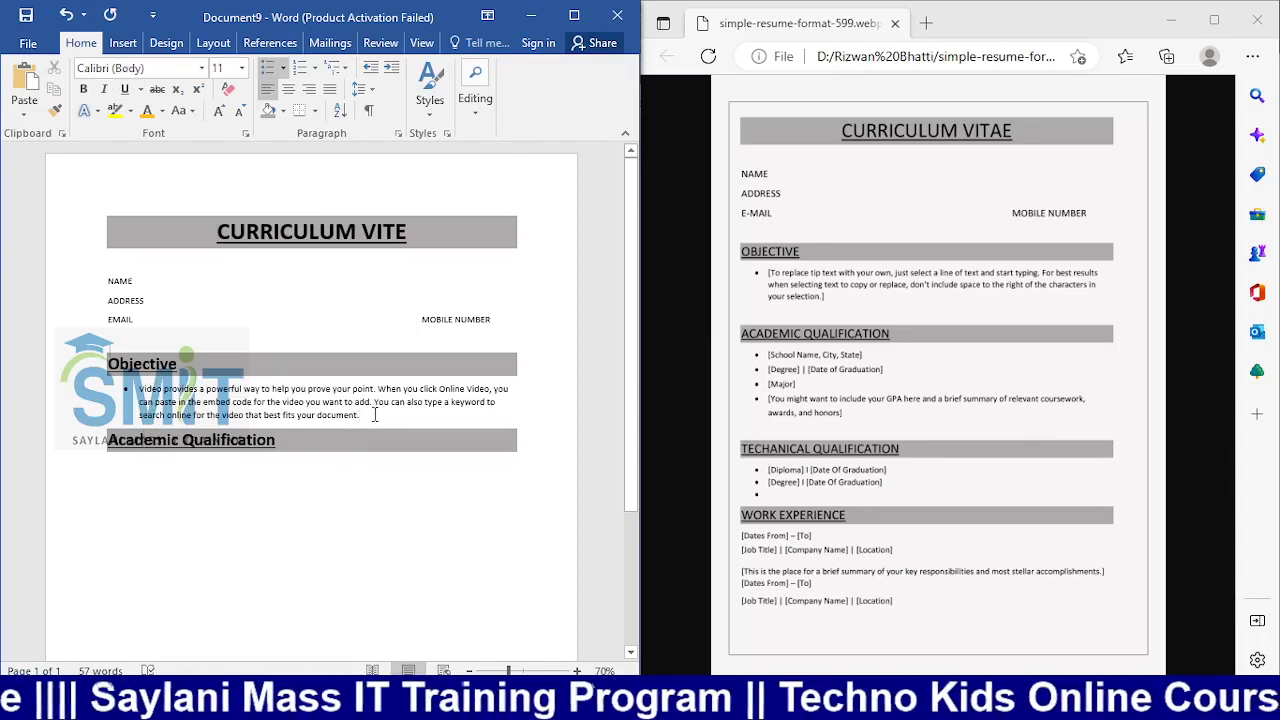
{"action": "key", "text": "Return"}
{"action": "key", "text": "Return"}
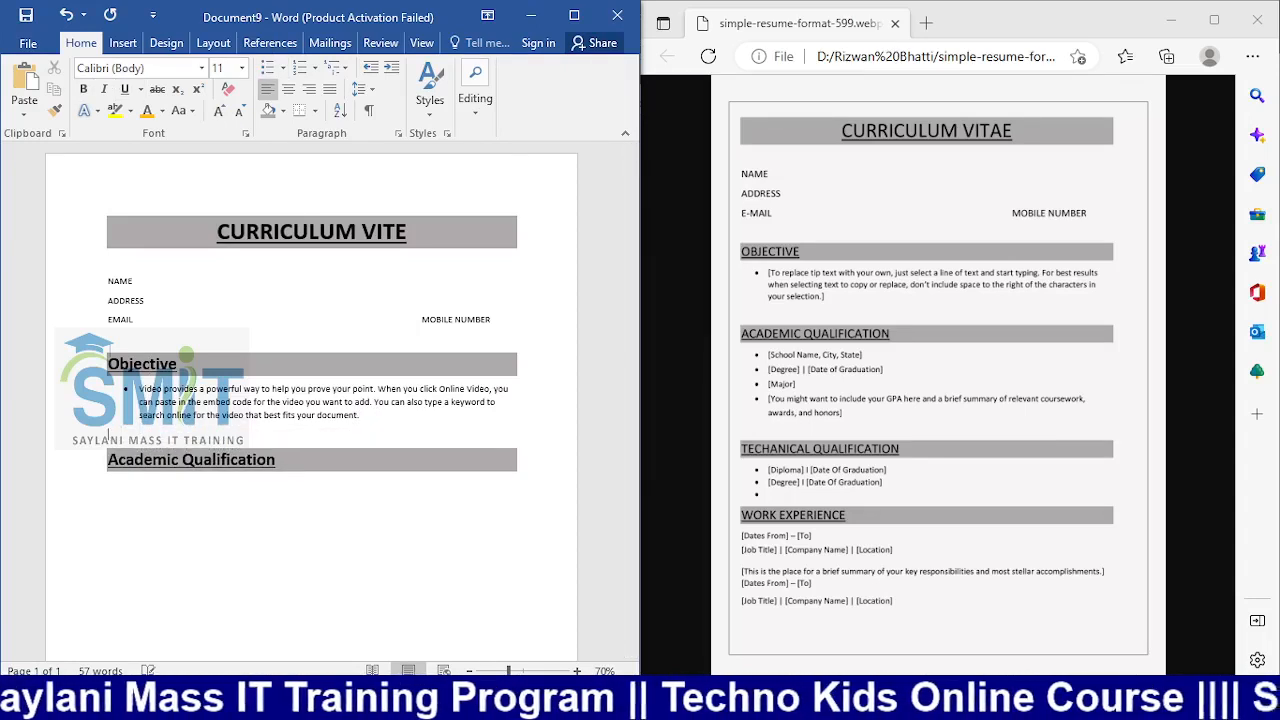
Step: Add the line "Scool Name, City State" under "Academic Qualification", make it a bullet point and start another bullet
{"action": "left_click", "coordinate": [129, 497]}
{"action": "type", "text": "sc"}
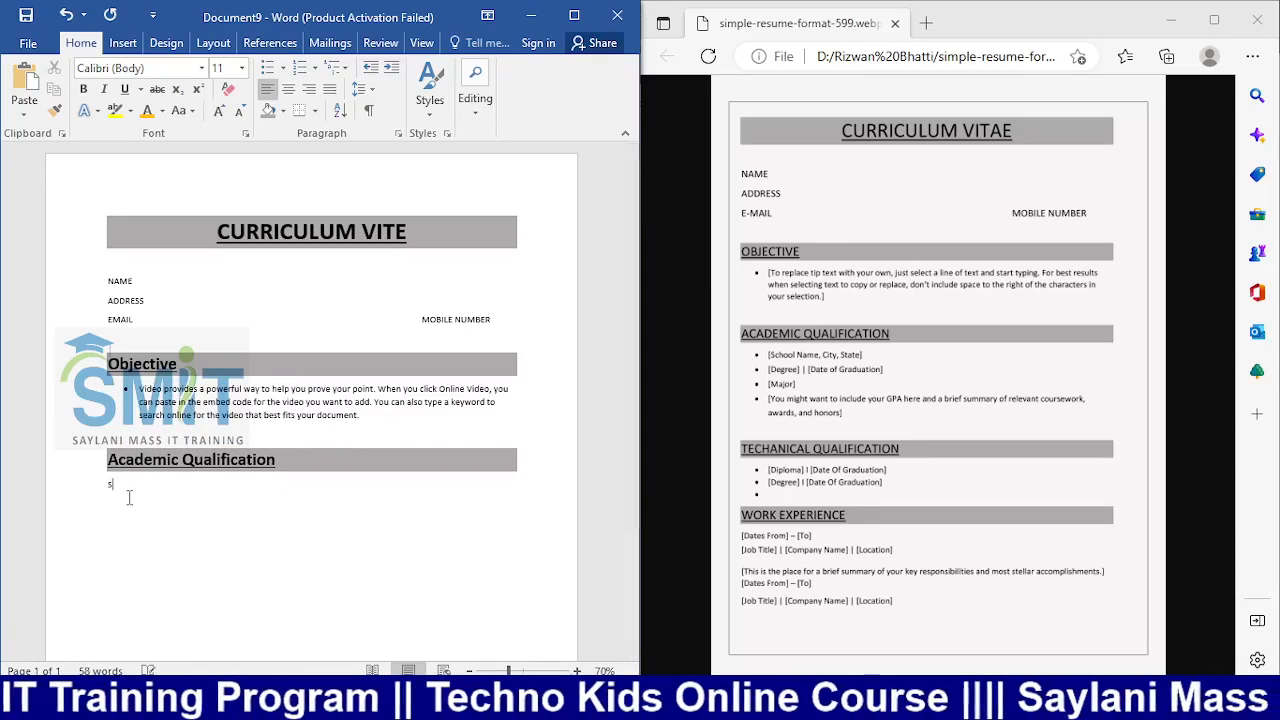
{"action": "type", "text": "ool"}
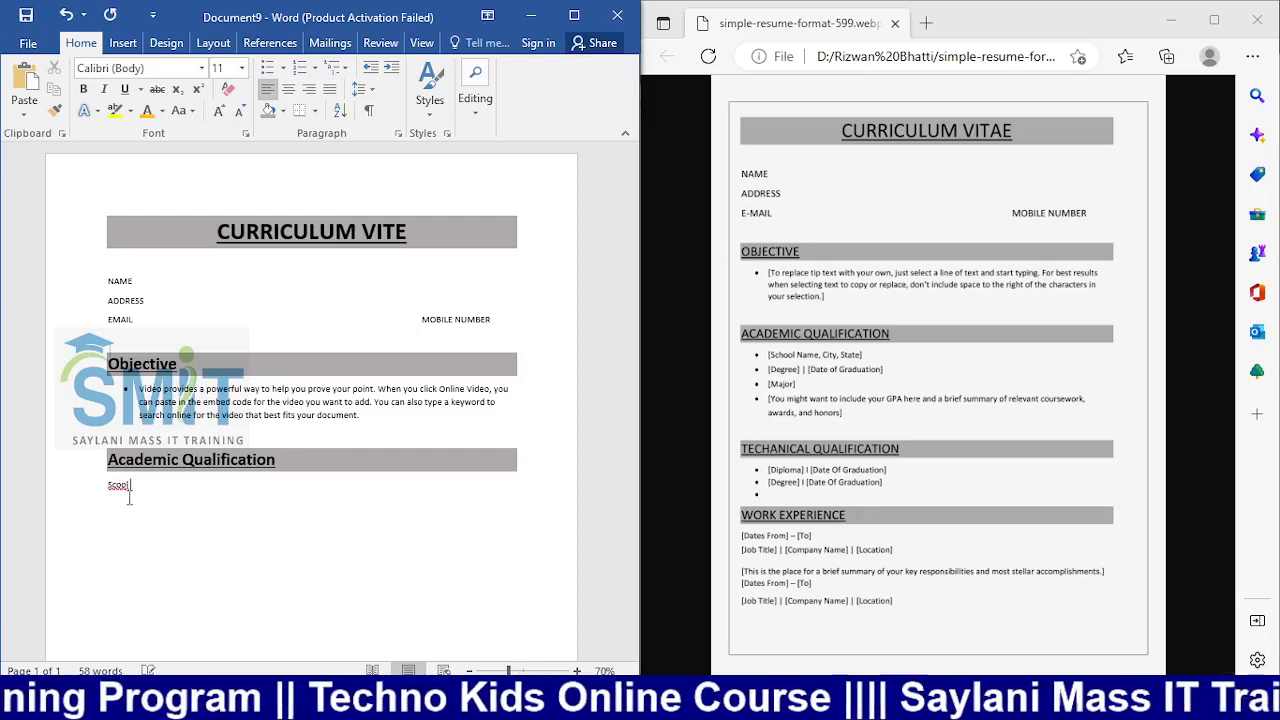
{"action": "type", "text": " Name"}
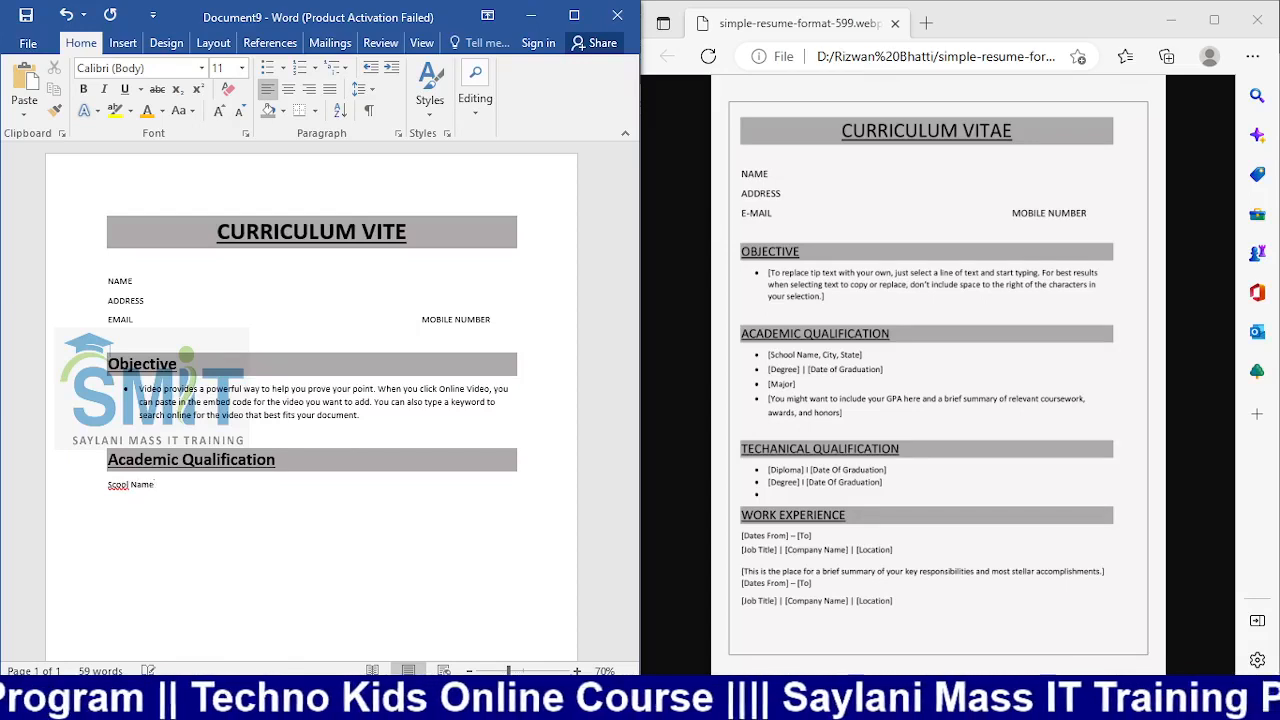
{"action": "type", "text": ", "}
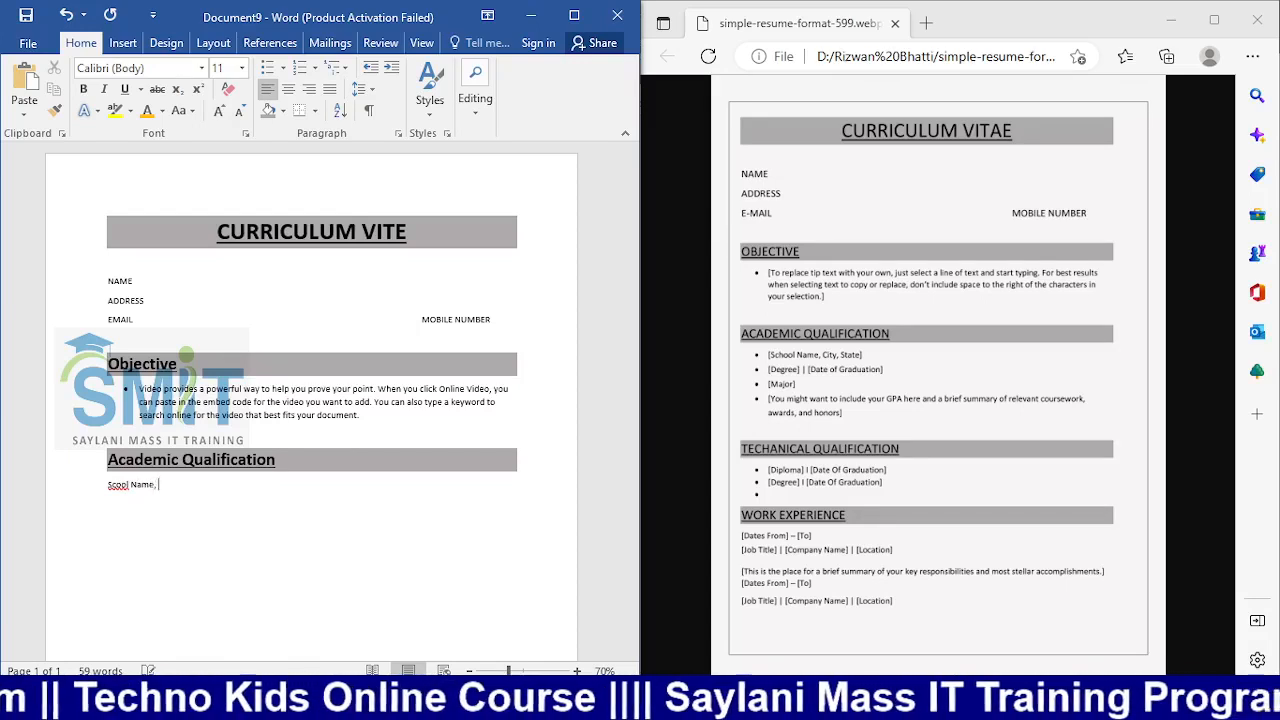
{"action": "type", "text": "City"}
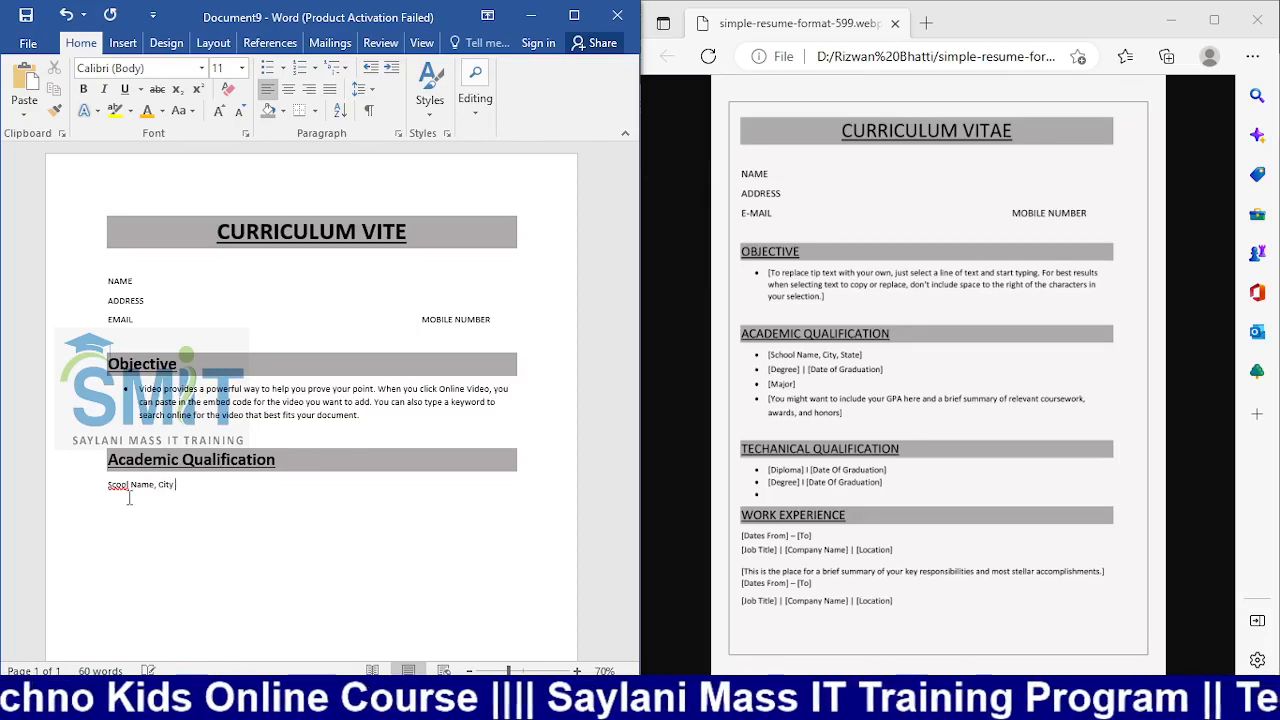
{"action": "type", "text": " Sta"}
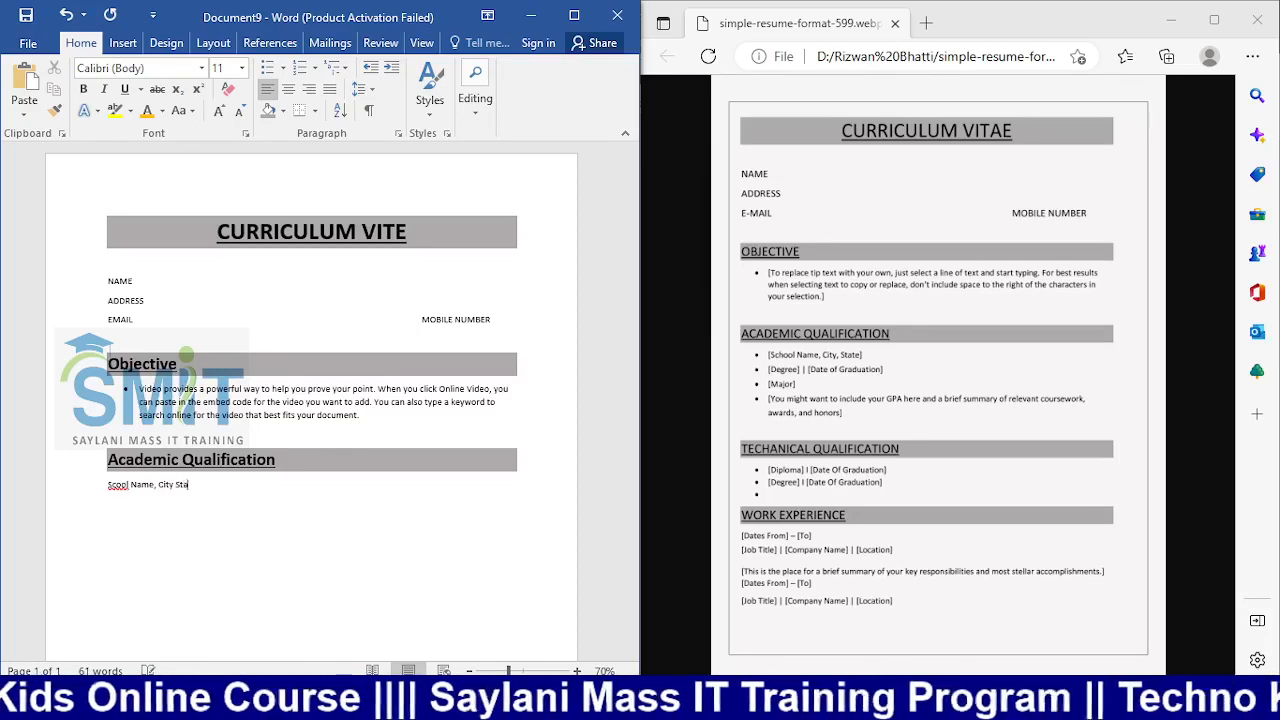
{"action": "type", "text": "te"}
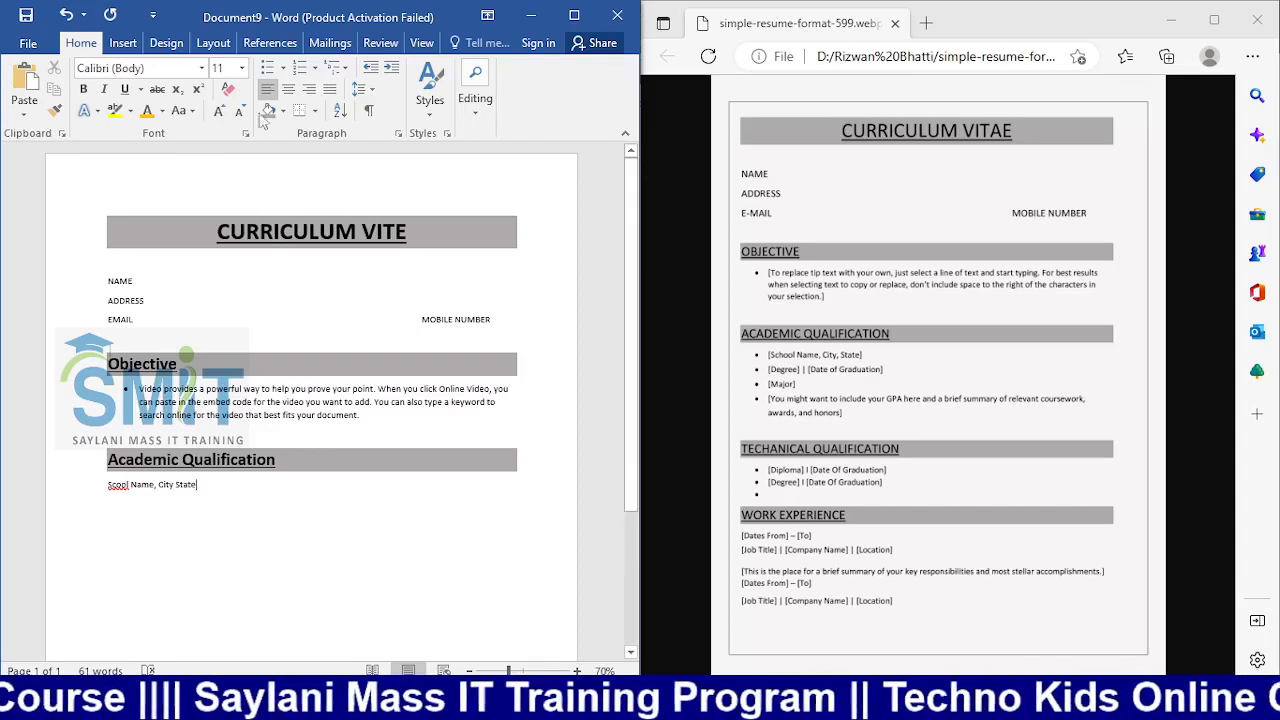
{"action": "left_click", "coordinate": [266, 67]}
{"action": "key", "text": "Return"}
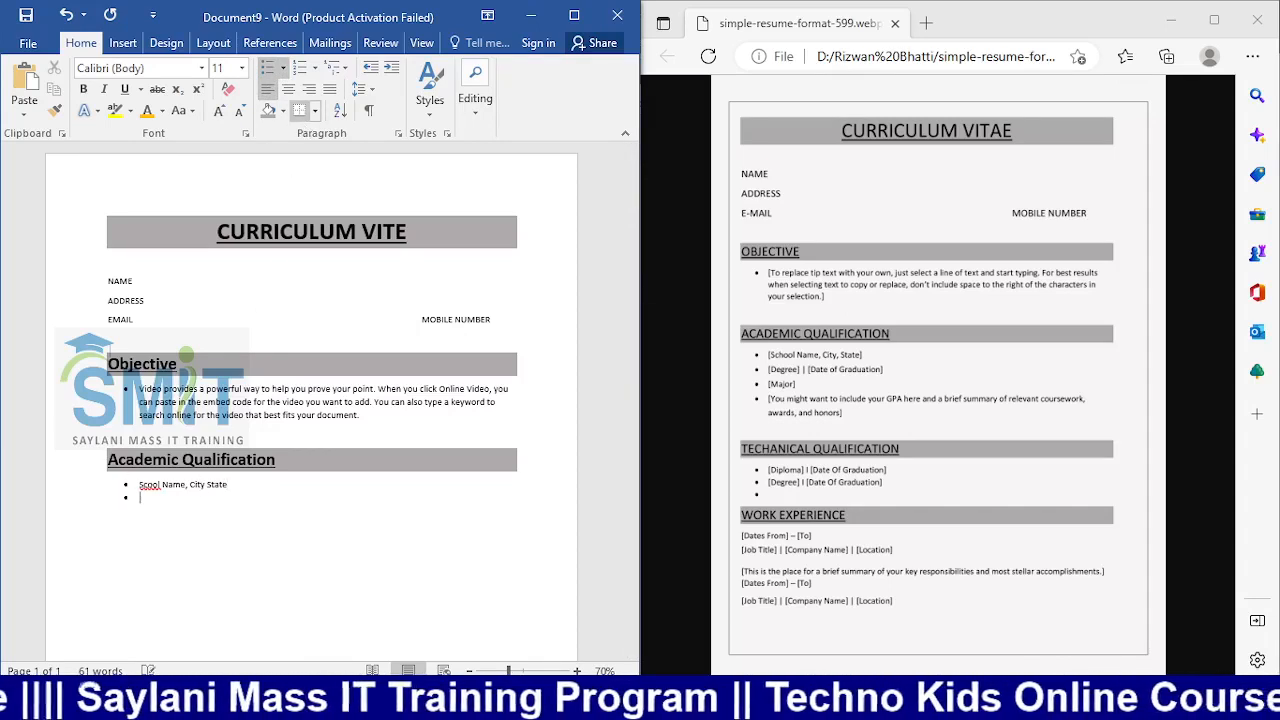
Step: Add the bullet points "Degree", "Major" and "You might" to the Academic Qualification list
{"action": "type", "text": "D"}
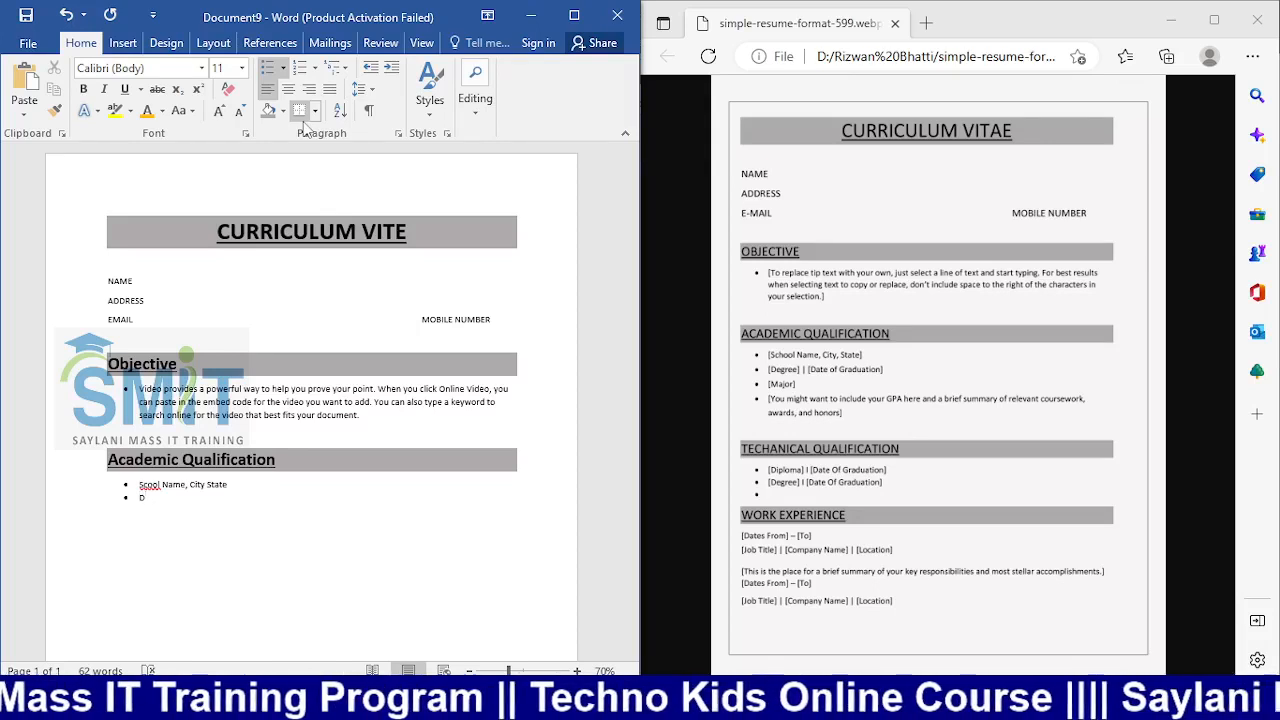
{"action": "type", "text": "egree"}
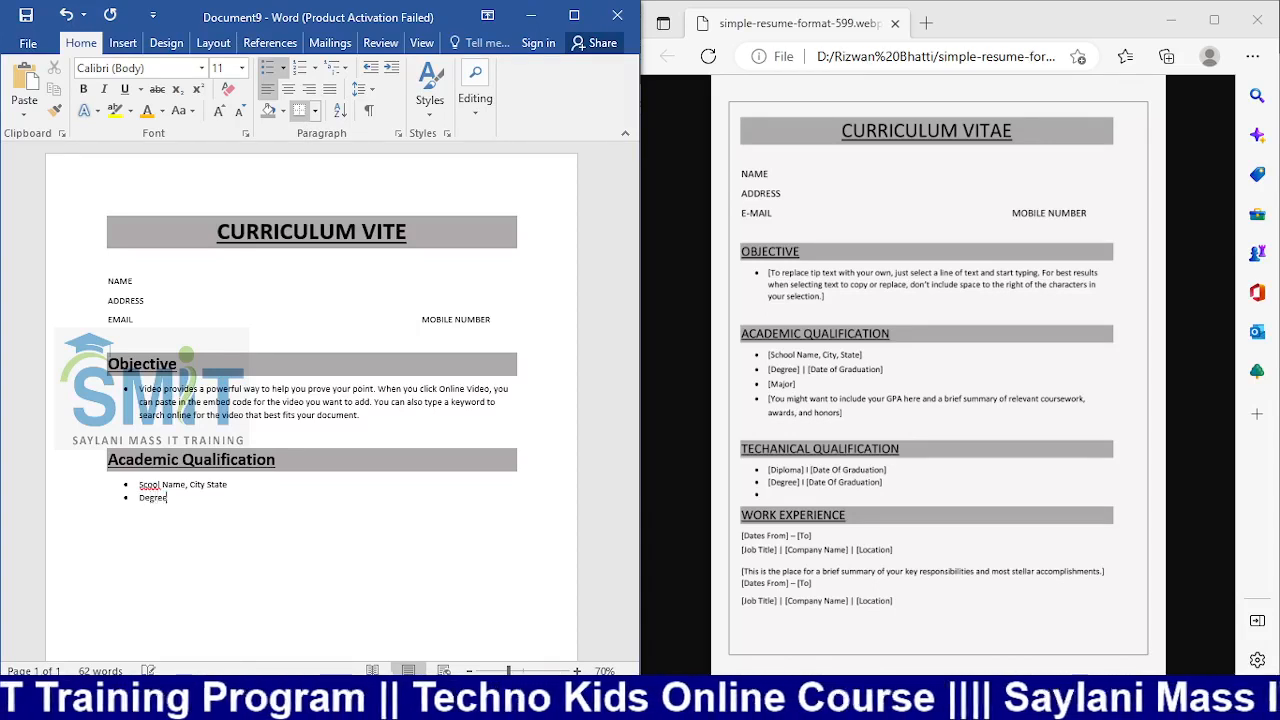
{"action": "type", "text": "major"}
{"action": "key", "text": "Return"}
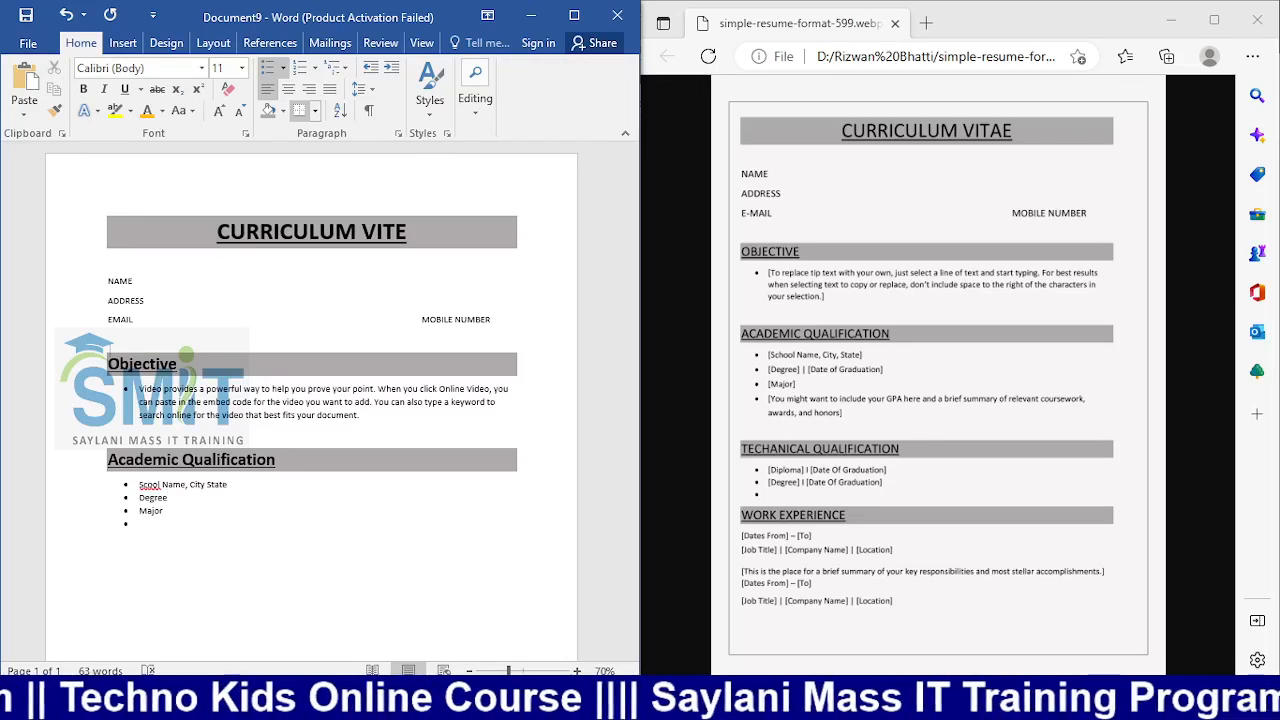
{"action": "type", "text": "you"}
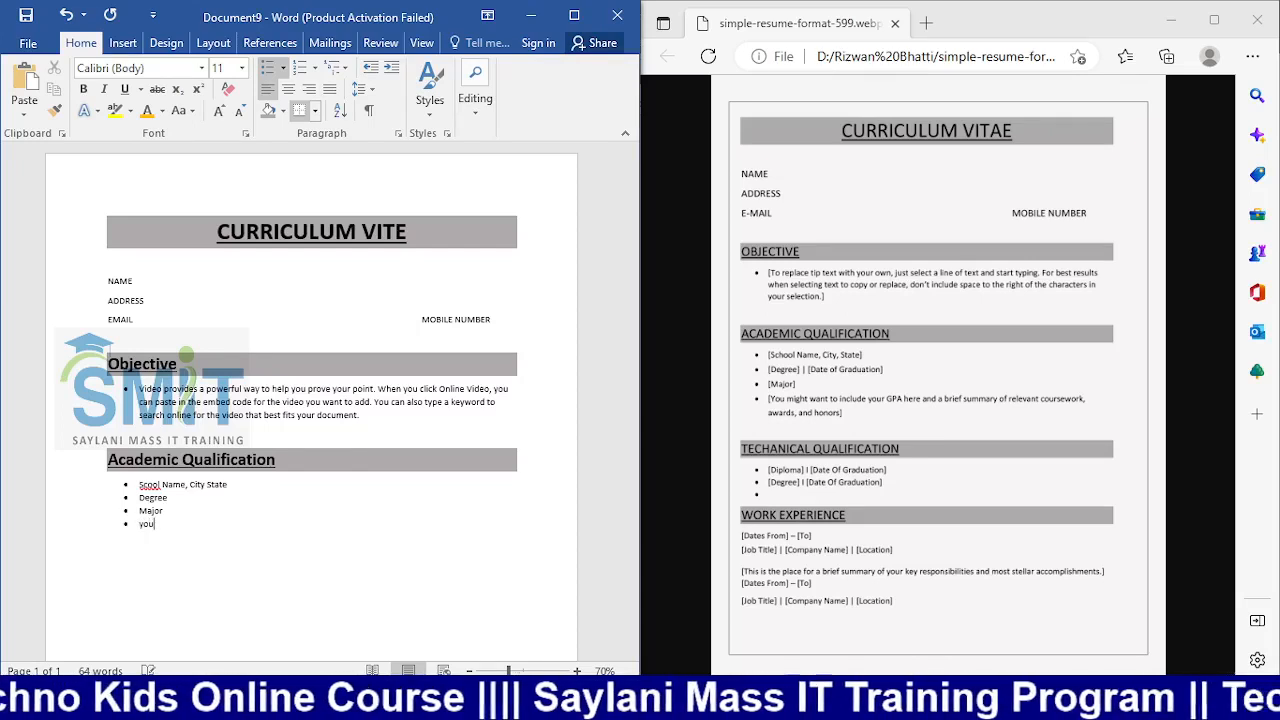
{"action": "type", "text": " might"}
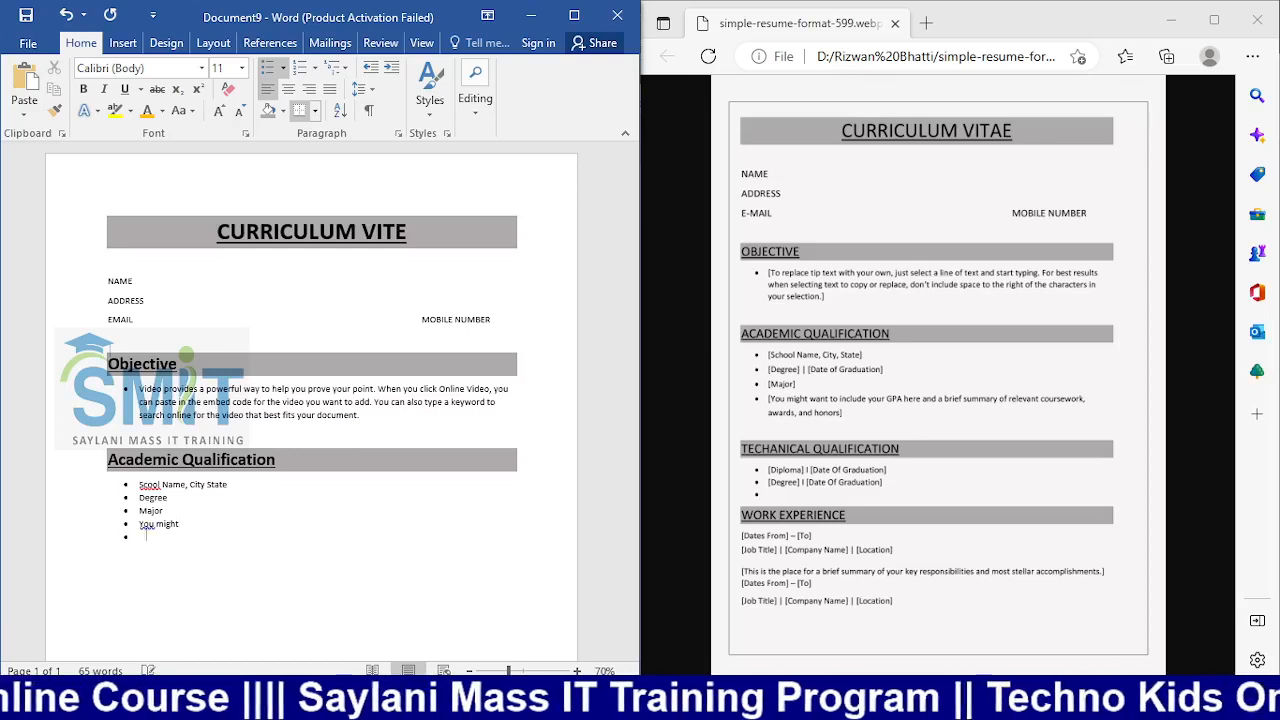
Step: End the Academic Qualification bullet list with a blank line and add the line "Technical qualification" below it
{"action": "key", "text": "Return"}
{"action": "key", "text": "Return"}
{"action": "type", "text": "tech"}
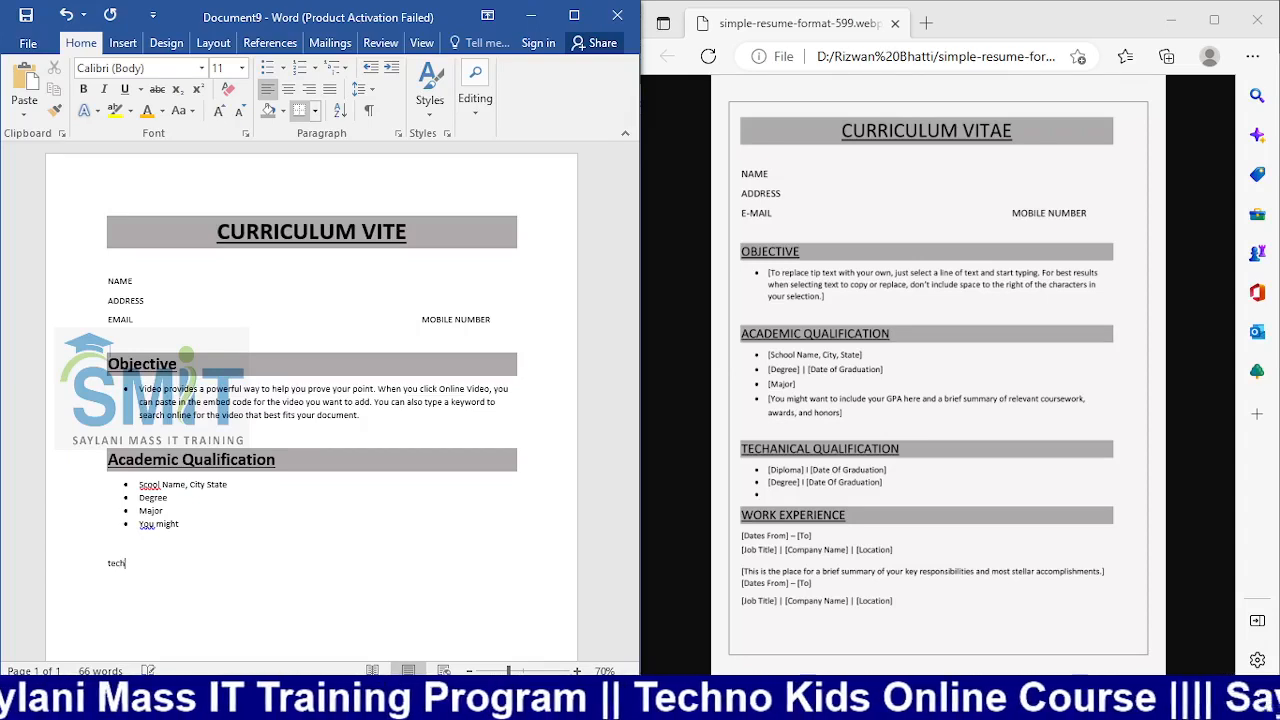
{"action": "type", "text": "nical qualif"}
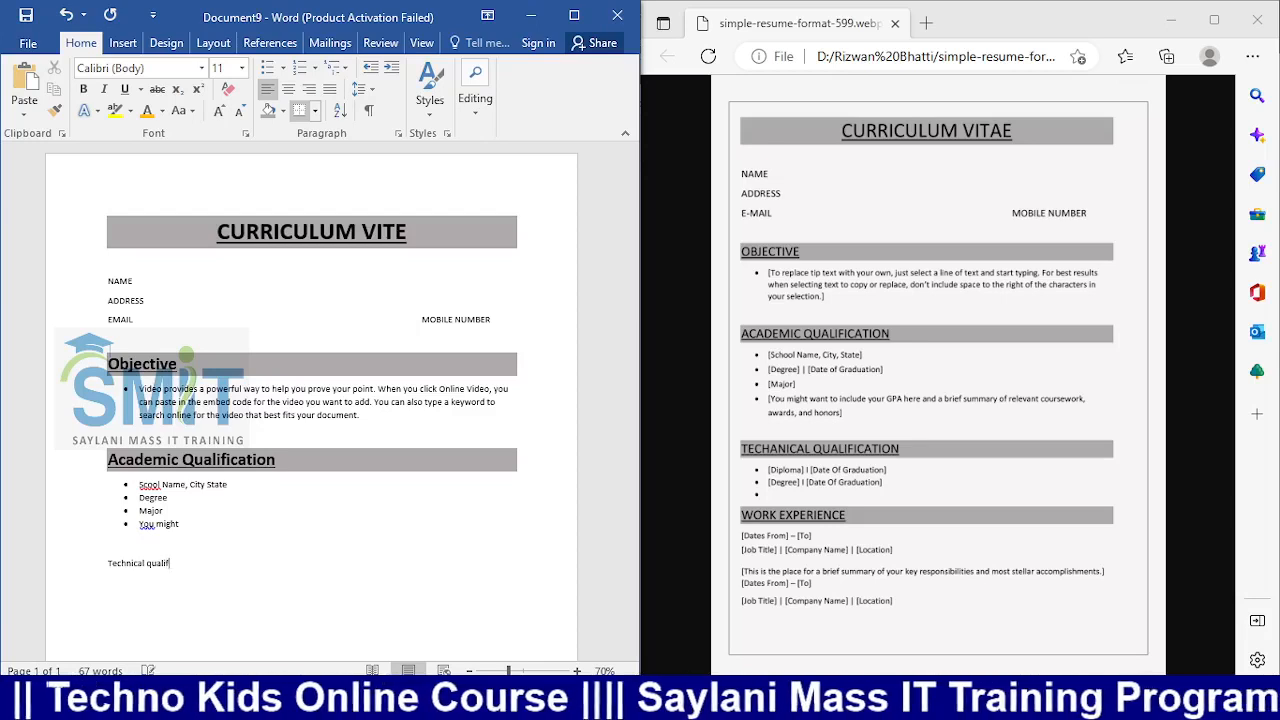
{"action": "type", "text": "ication"}
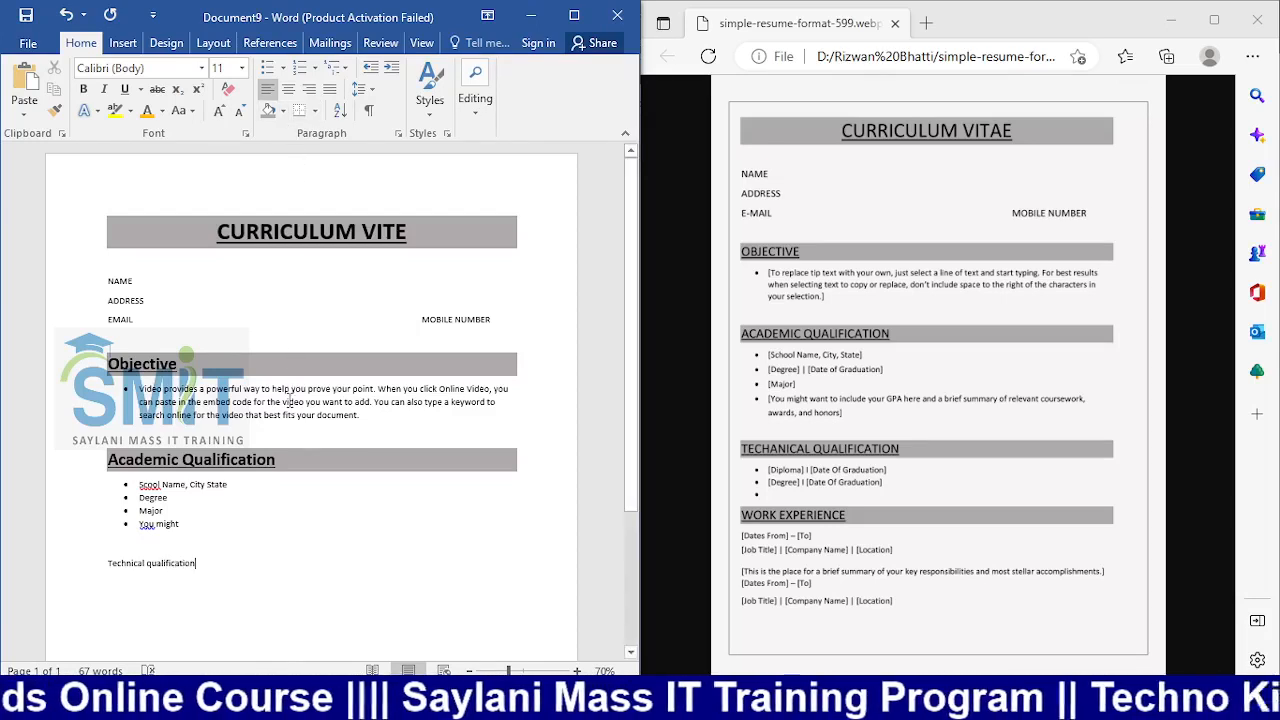
Step: Copy the "Academic Qualification" heading's formatting onto the "Technical qualification" line with Format Painter and clear the formatting of the blank line above
{"action": "left_click", "coordinate": [75, 459]}
{"action": "left_click", "coordinate": [55, 110]}
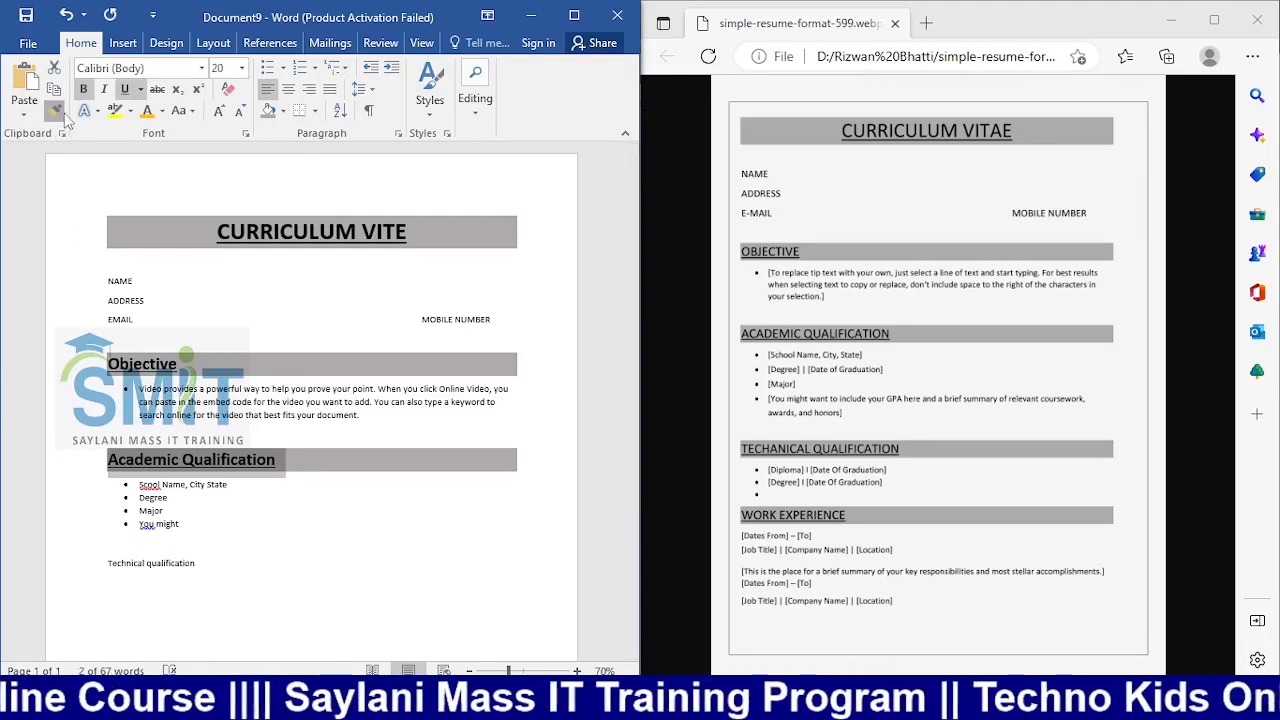
{"action": "left_click_drag", "start_coordinate": [191, 560], "coordinate": [70, 556]}
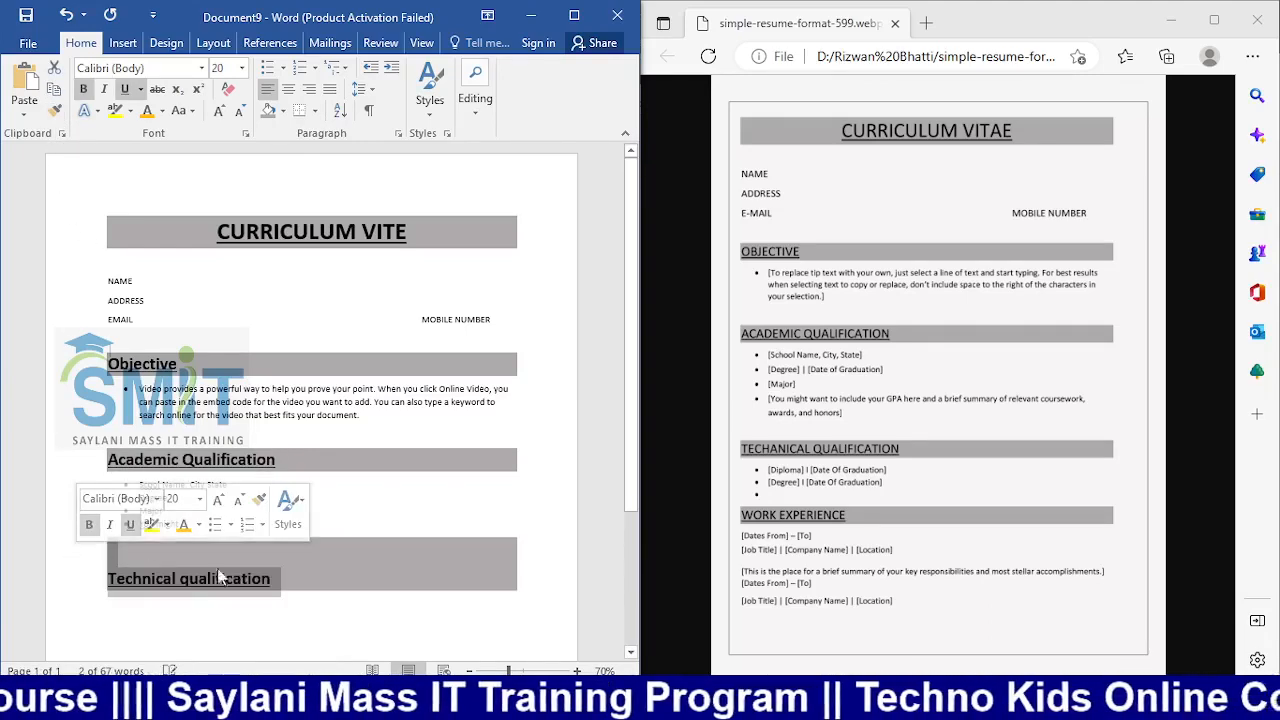
{"action": "left_click", "coordinate": [145, 554]}
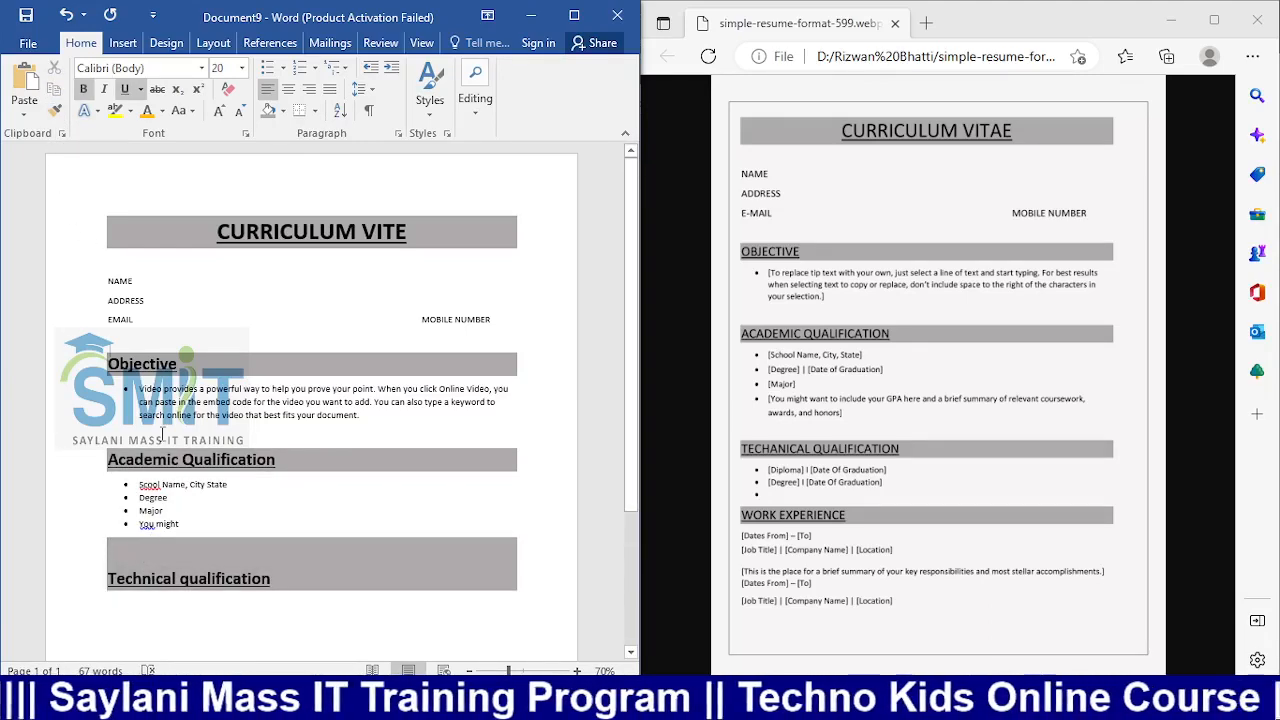
{"action": "left_click", "coordinate": [228, 89]}
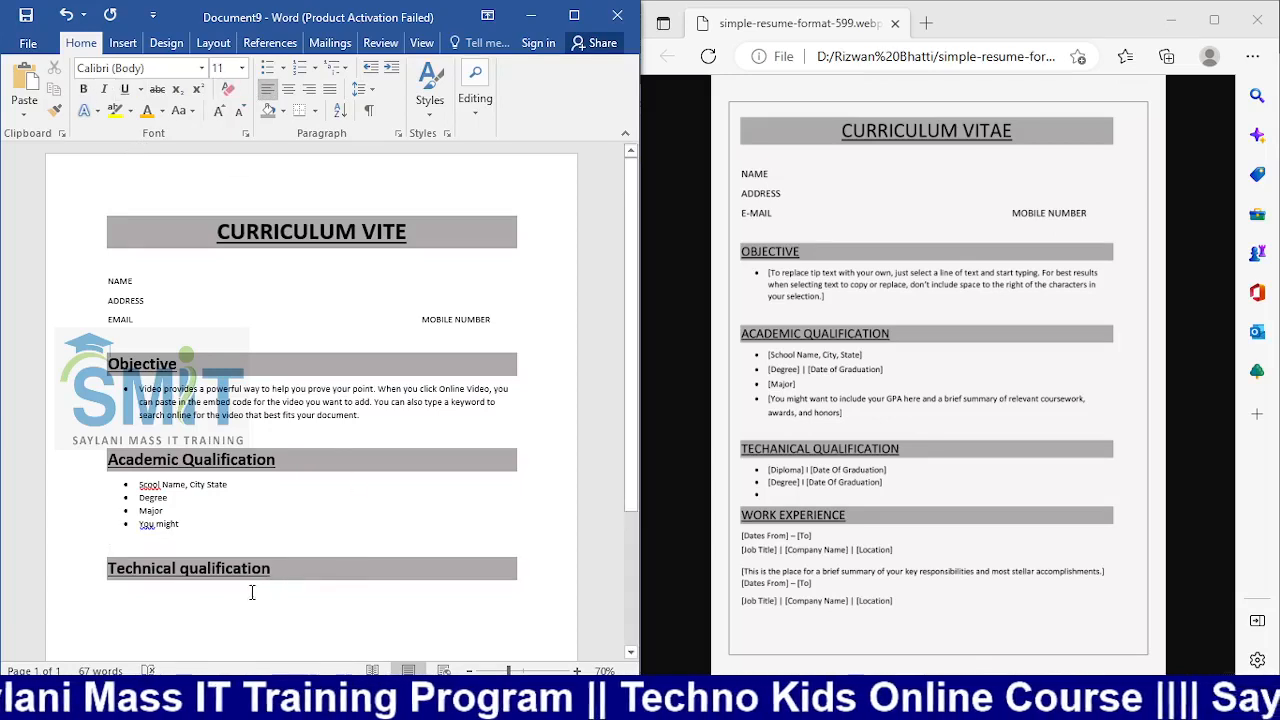
Step: Change the "Technical qualification" heading to uppercase
{"action": "left_click_drag", "start_coordinate": [275, 566], "coordinate": [108, 566]}
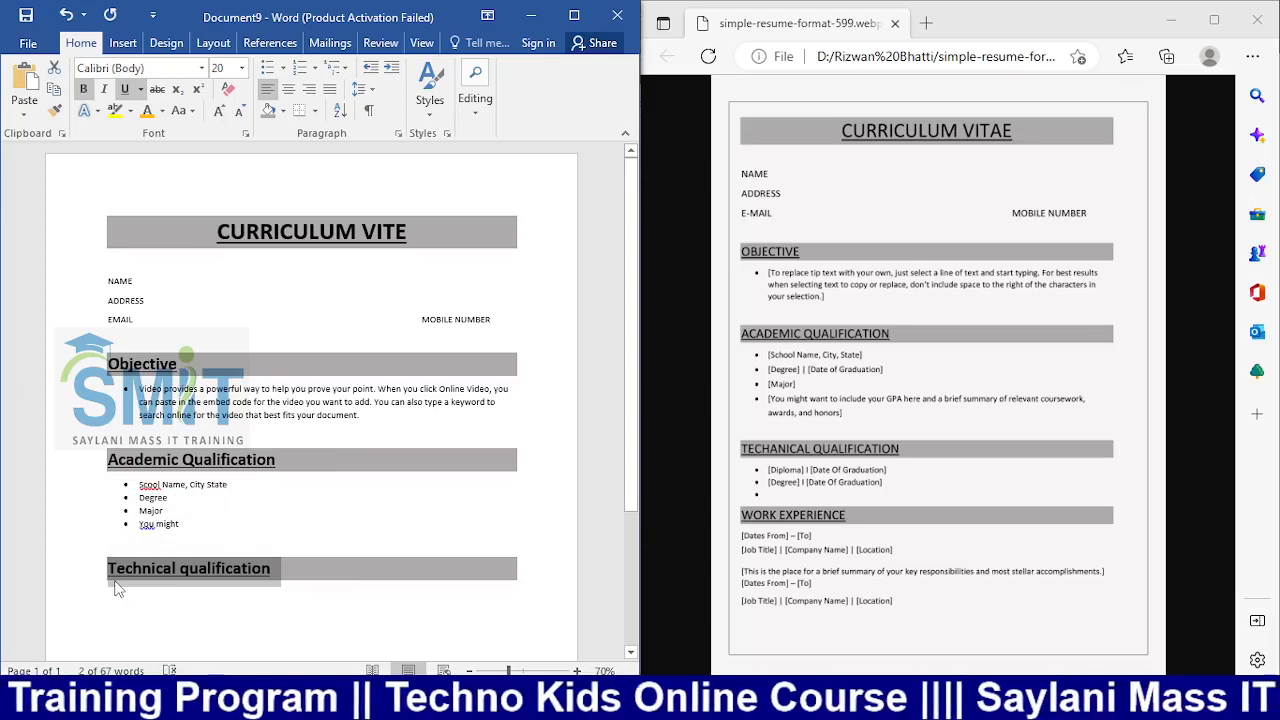
{"action": "key", "text": "shift+F3"}
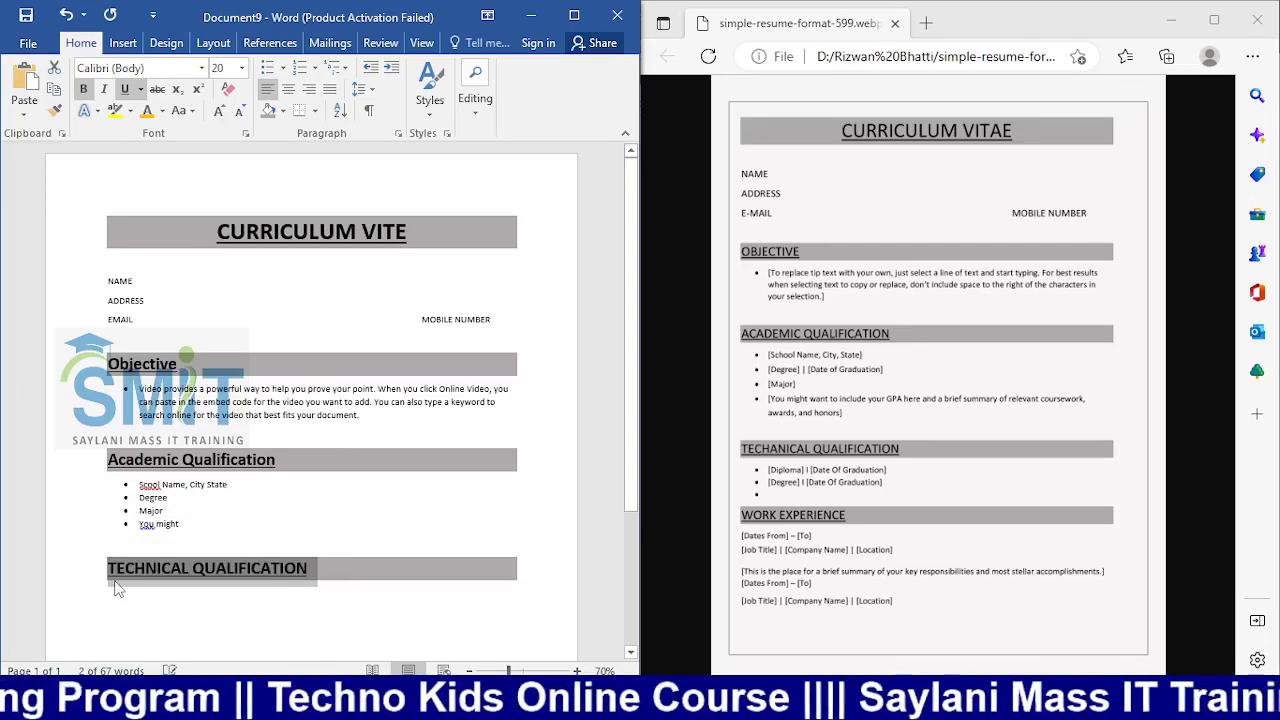
{"action": "left_click", "coordinate": [115, 590]}
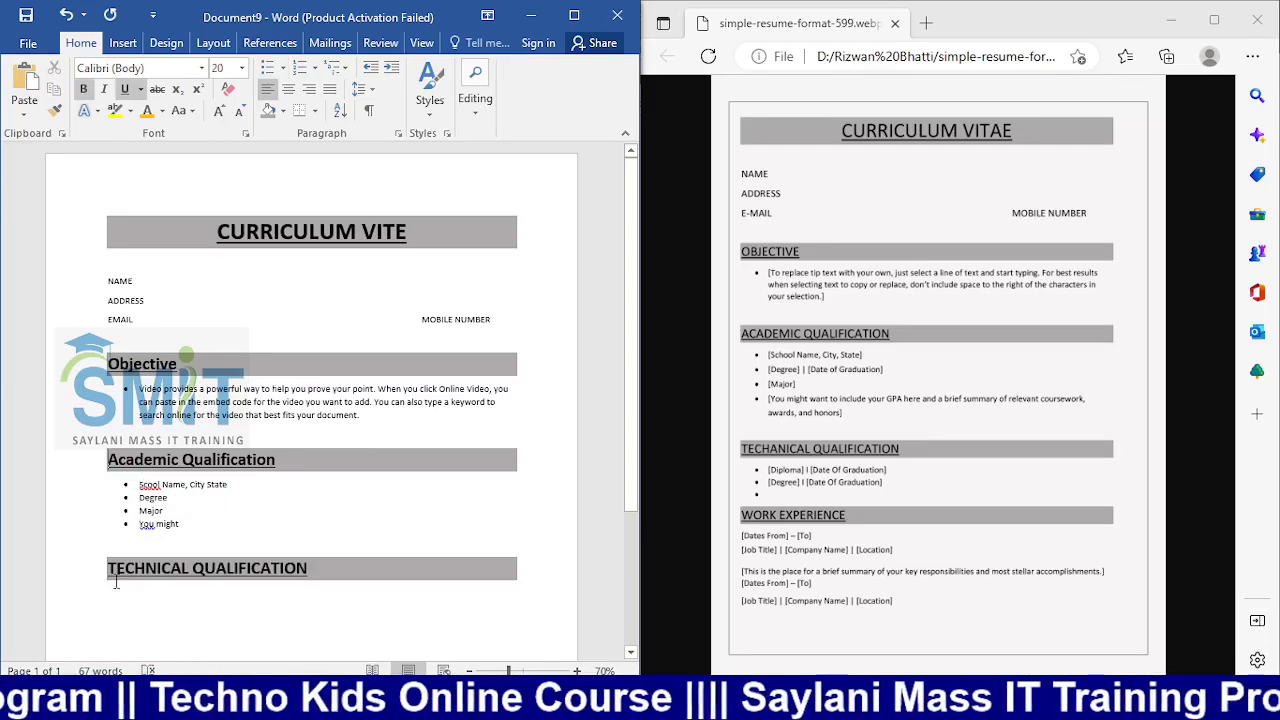
Step: Try to change the "Academic Qualification" heading together with the first word of its bullet list to uppercase, and undo the change
{"action": "key", "text": "ctrl+shift+Right"}
{"action": "key", "text": "ctrl+shift+Right"}
{"action": "key", "text": "ctrl+shift+Right"}
{"action": "key", "text": "ctrl+shift+Right"}
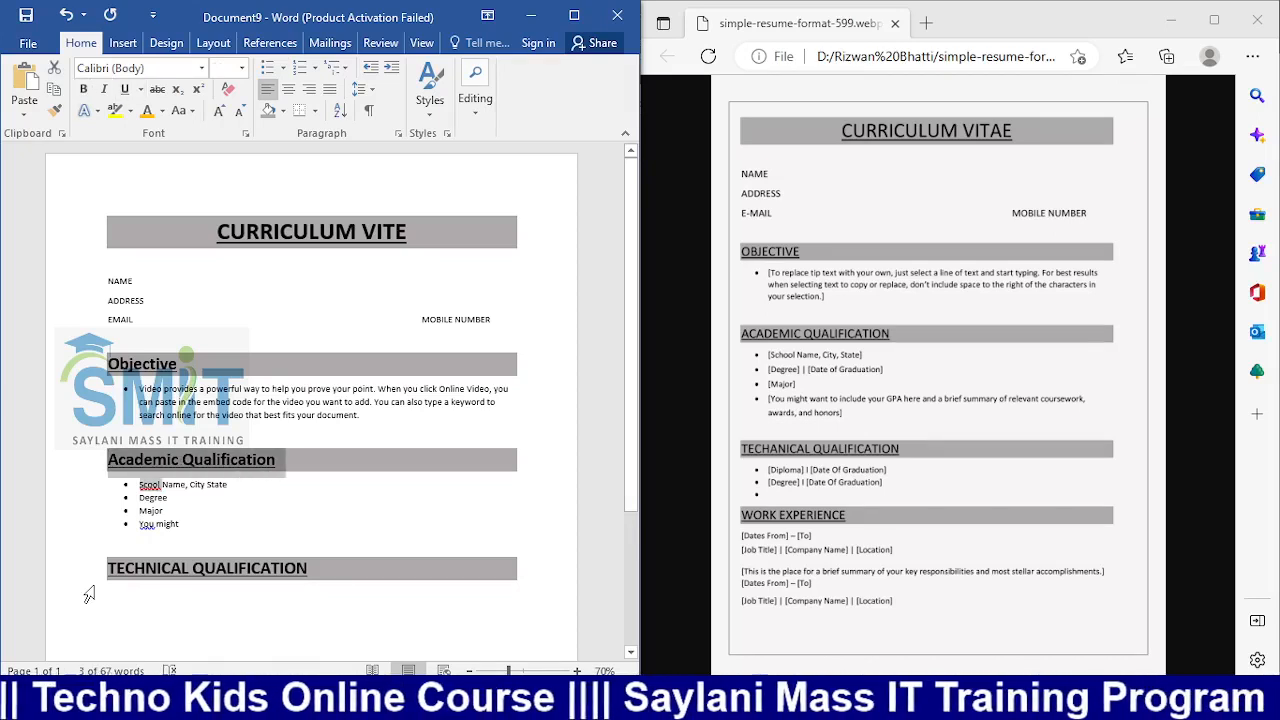
{"action": "key", "text": "shift+F3"}
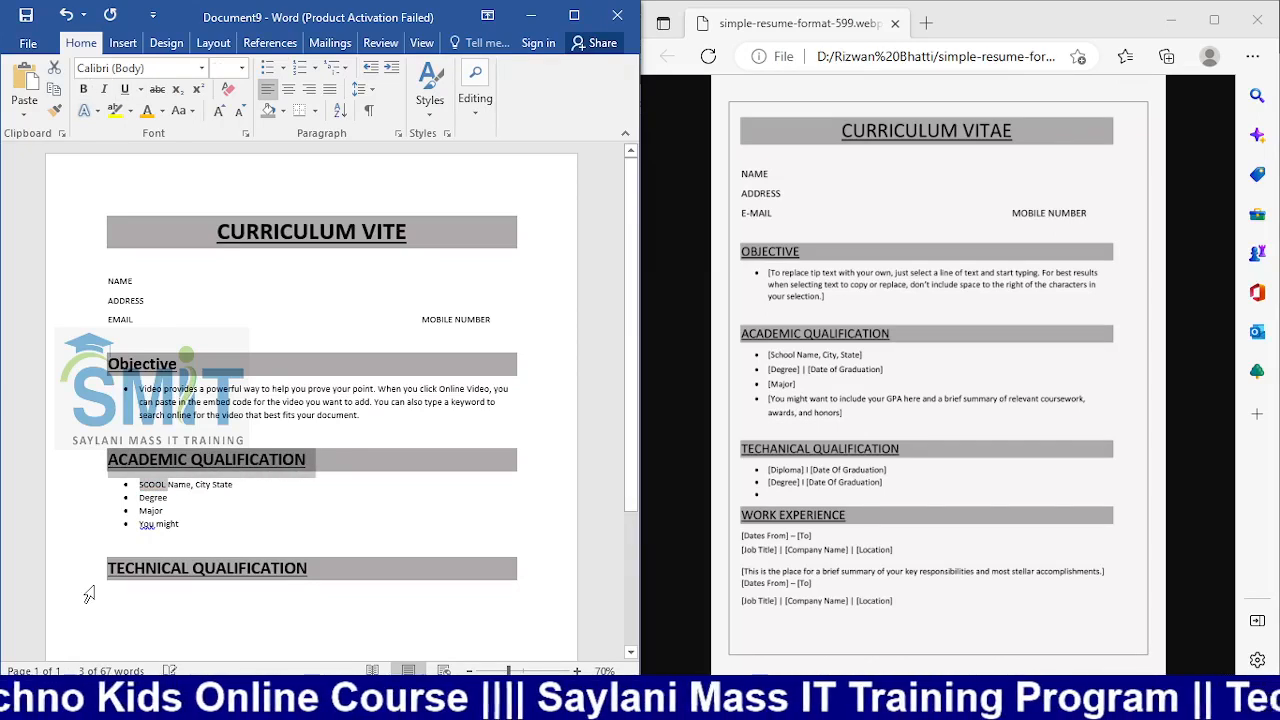
{"action": "left_click", "coordinate": [378, 538]}
{"action": "key", "text": "ctrl+z"}
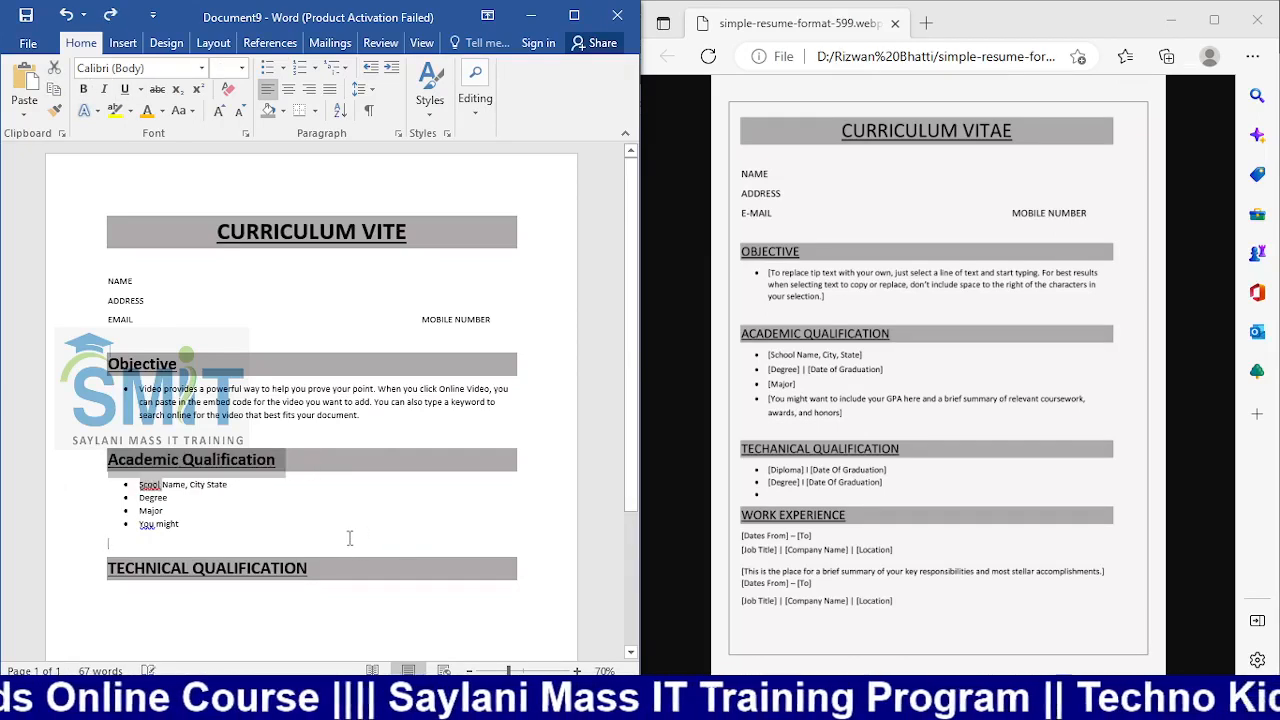
Step: Select only the text of the "Academic Qualification" heading and change it to uppercase
{"action": "left_click", "coordinate": [300, 476]}
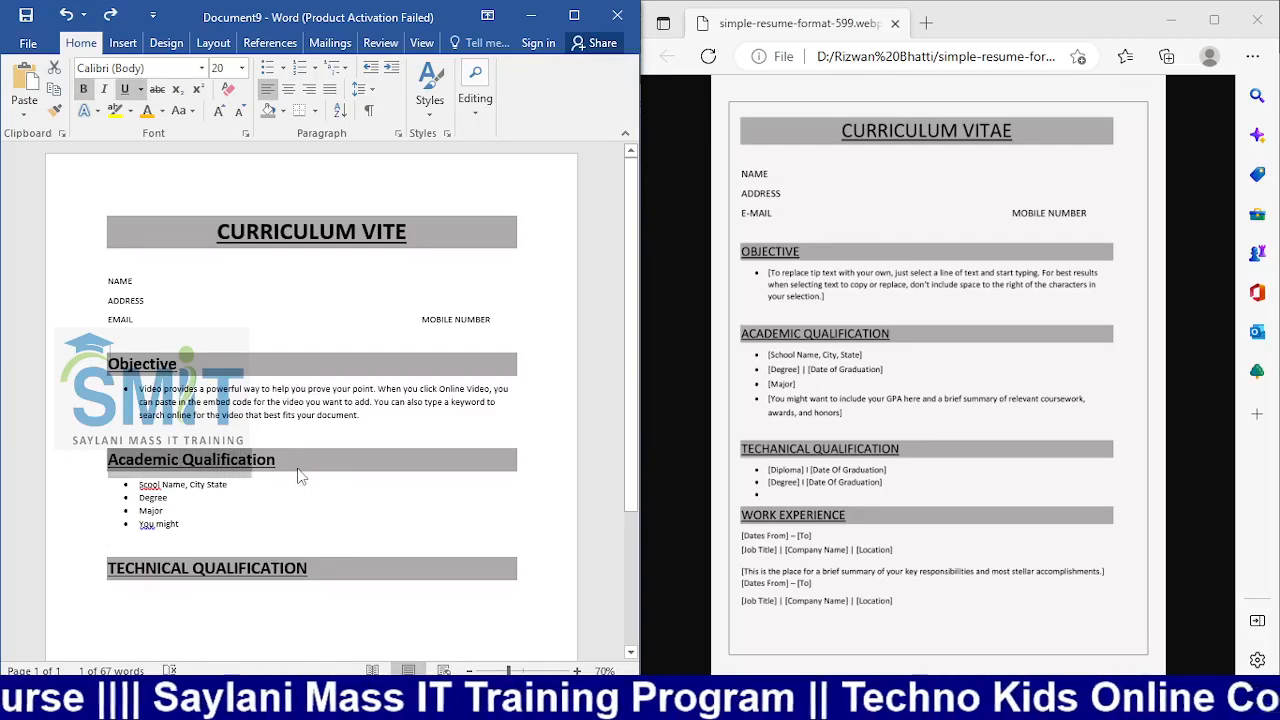
{"action": "key", "text": "shift+Right"}
{"action": "key", "text": "shift+Right"}
{"action": "key", "text": "shift+Right"}
{"action": "key", "text": "shift+Right"}
{"action": "key", "text": "shift+Left"}
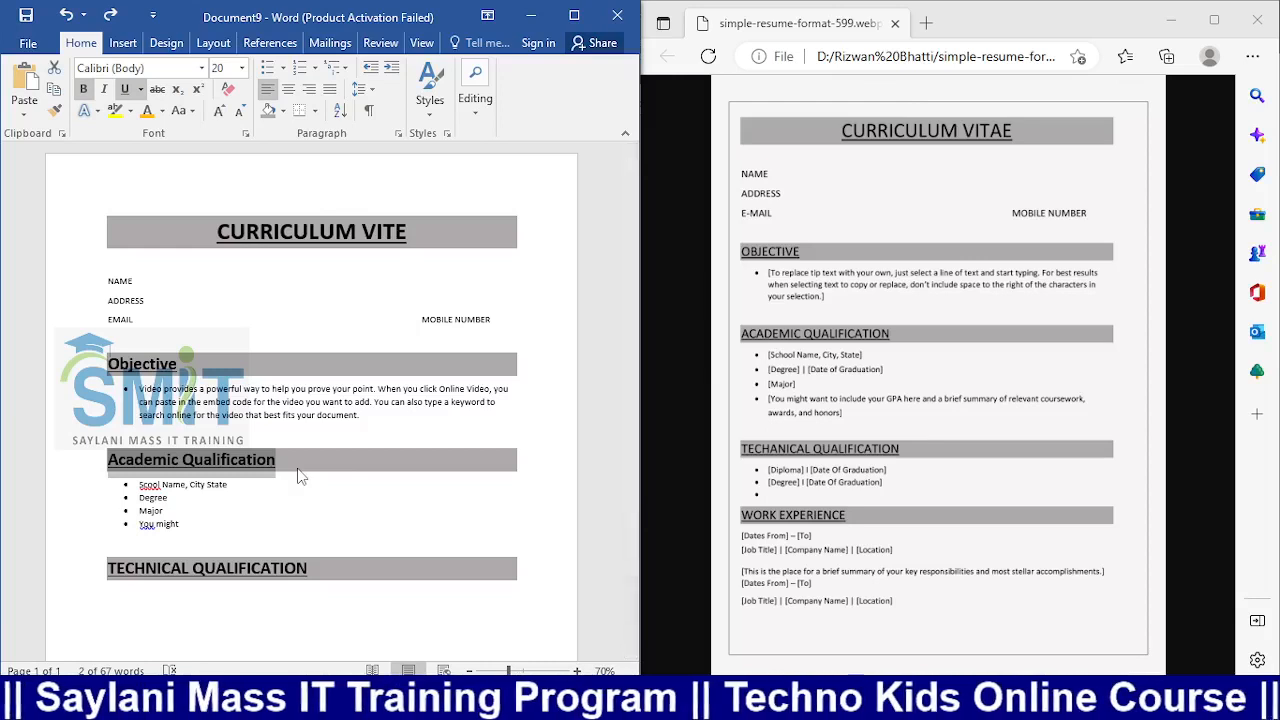
{"action": "key", "text": "ctrl+shift+a"}
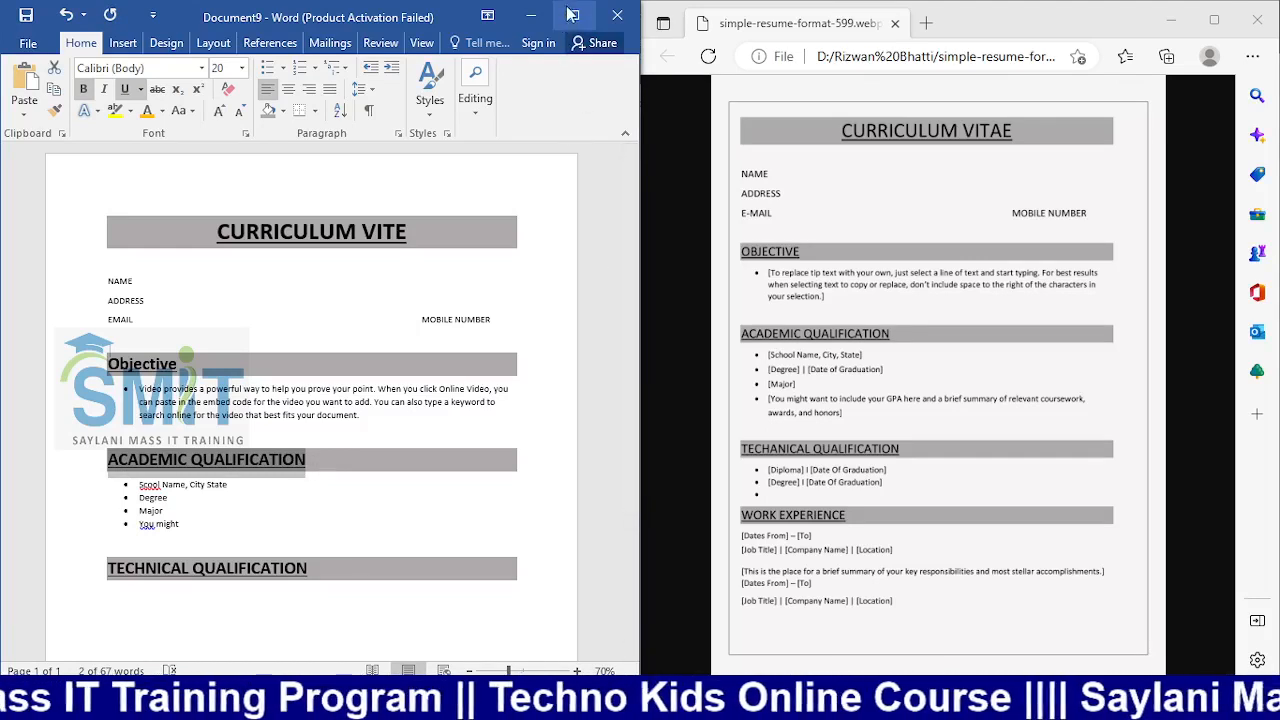
Step: Maximize the browser window showing the resume image, then switch back to Word and maximize its window as well
{"action": "left_click", "coordinate": [1212, 17]}
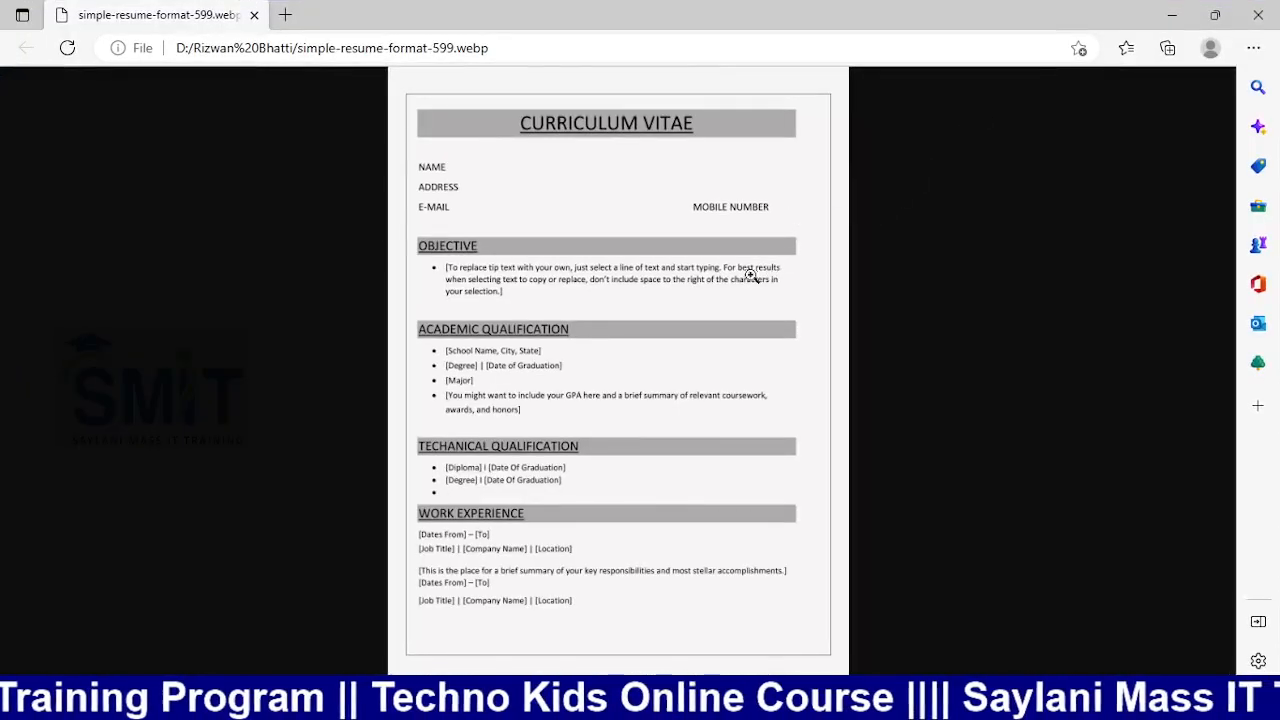
{"action": "key", "text": "alt+Tab"}
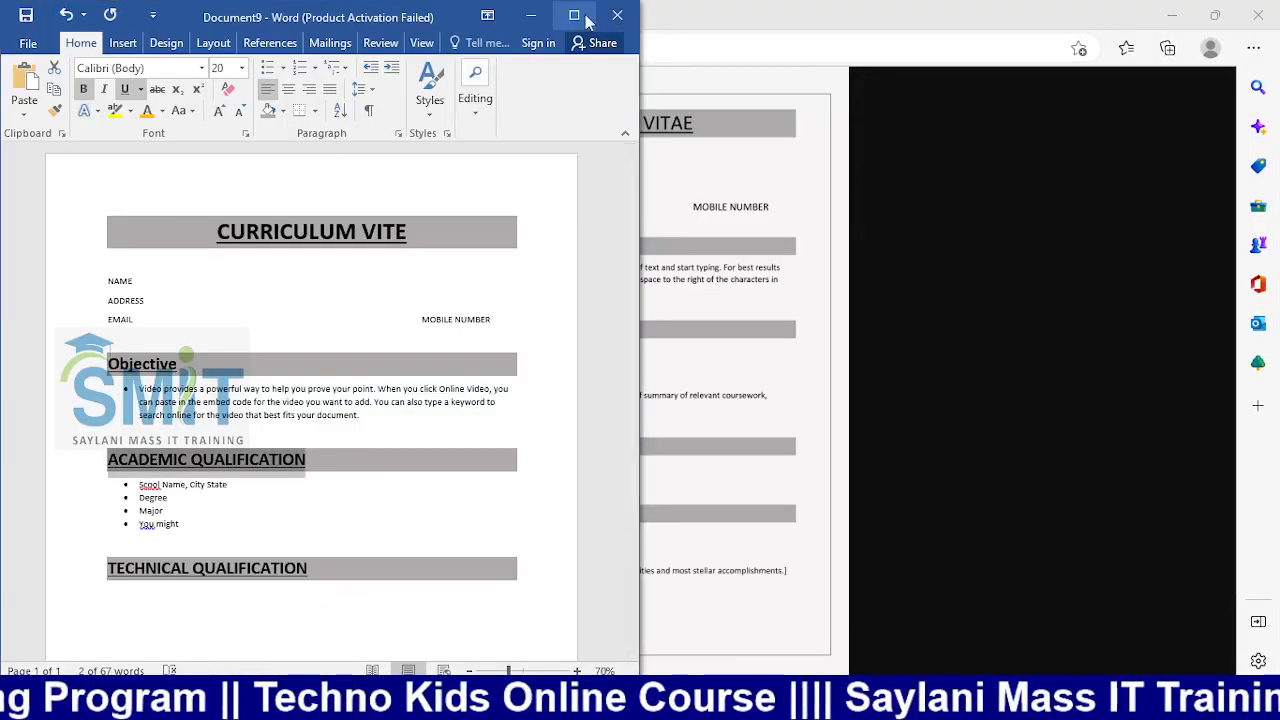
{"action": "left_click", "coordinate": [589, 17]}
{"action": "scroll", "coordinate": [838, 299], "scroll_direction": "down", "scroll_amount": 1}
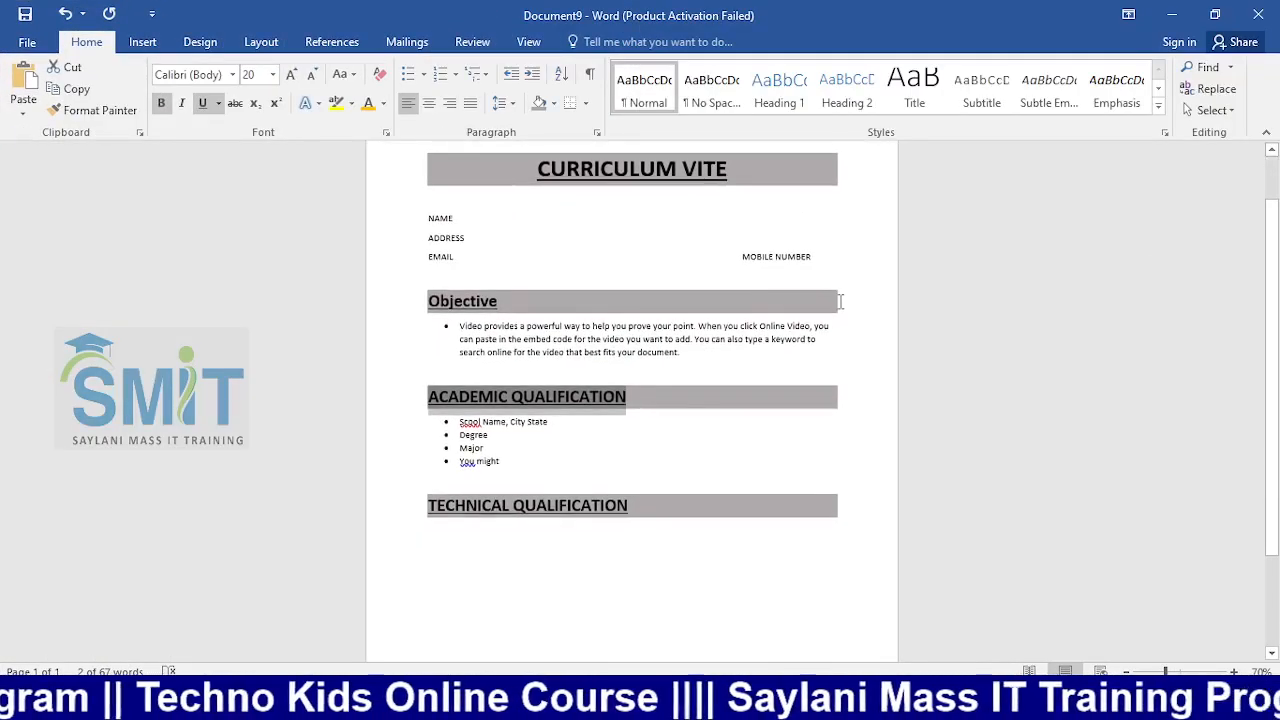
Step: Switch to OBS and change the active scene from Screen Share to Camera
{"action": "key", "text": "alt+Tab"}
{"action": "key", "text": "alt+Tab"}
{"action": "key", "text": "alt+Tab"}
{"action": "key", "text": "alt+Tab"}
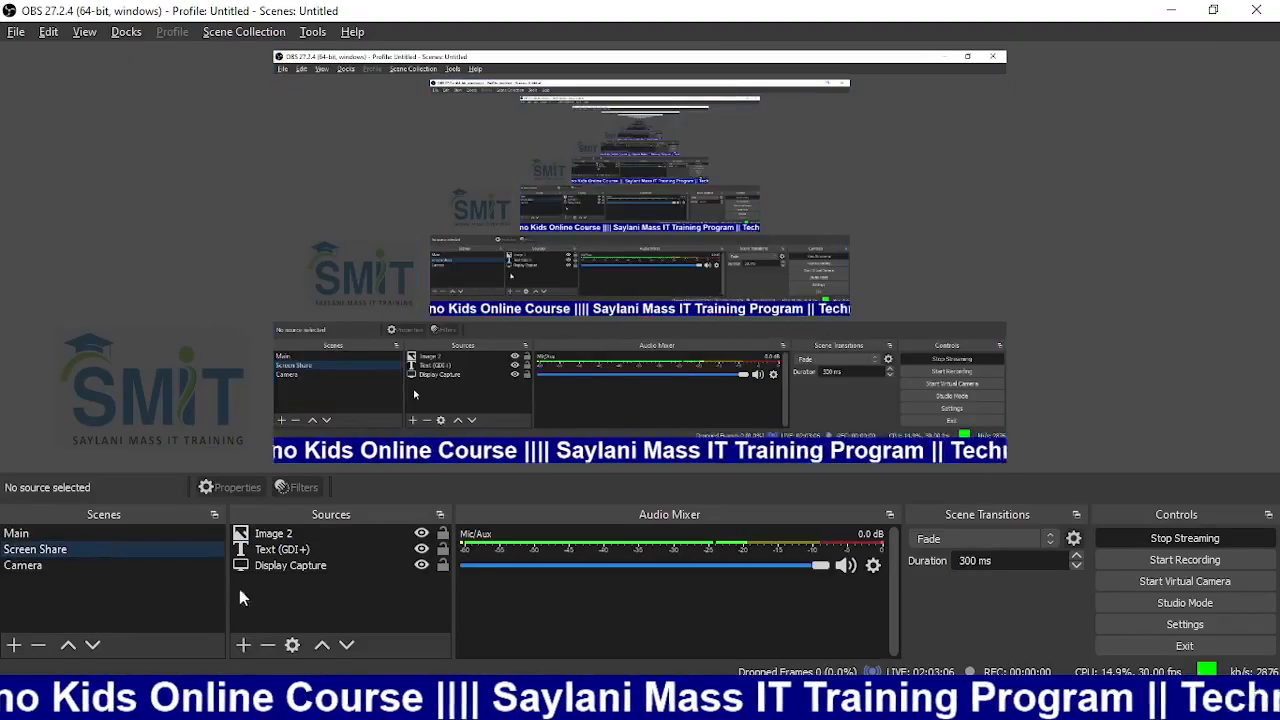
{"action": "left_click", "coordinate": [60, 562]}
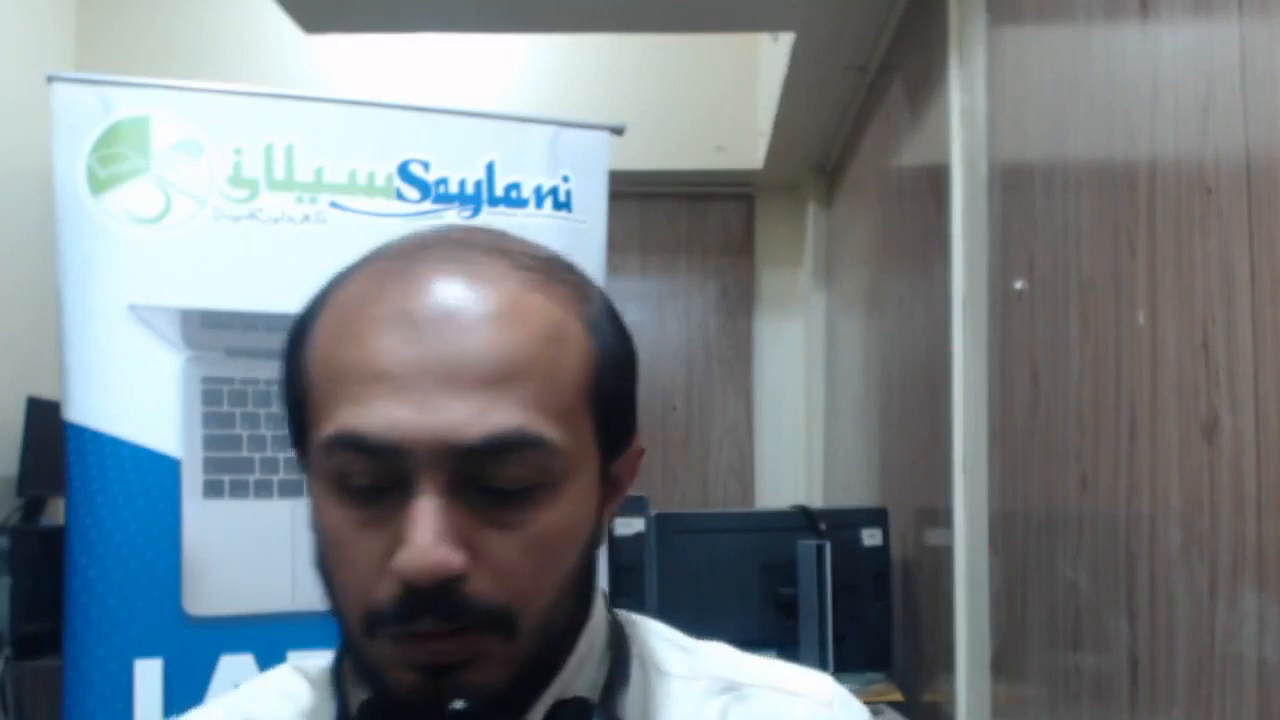
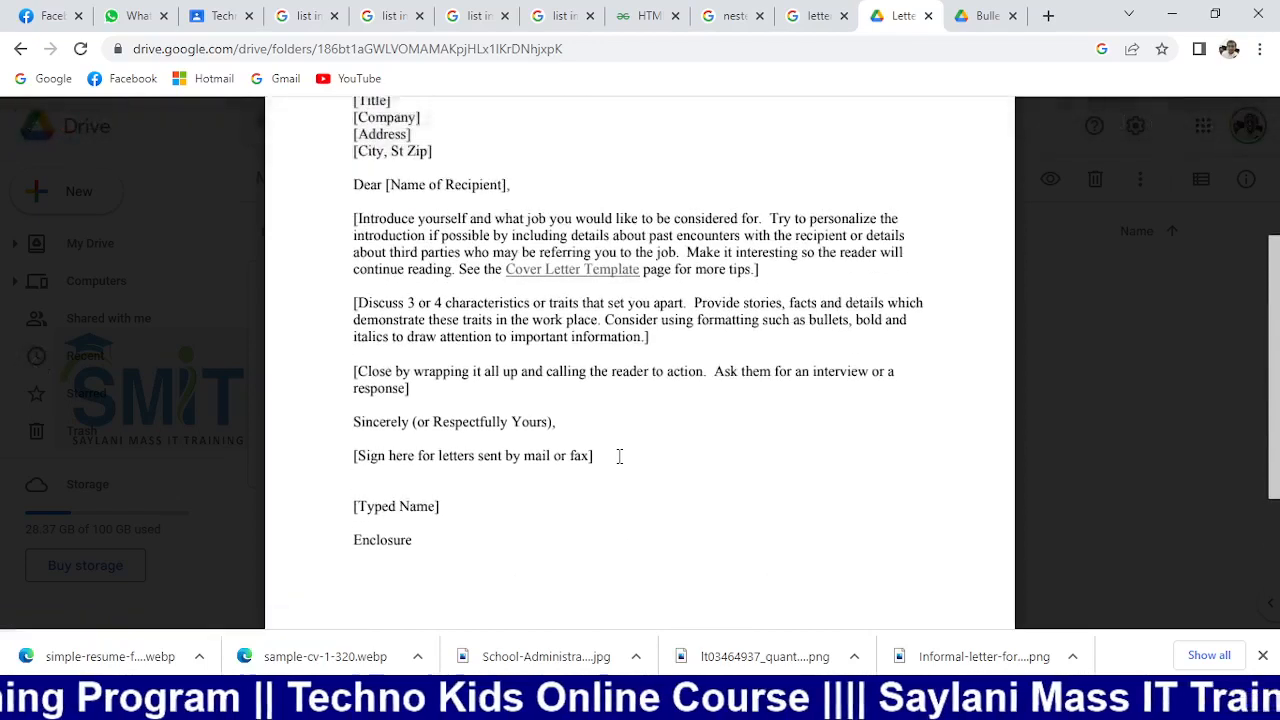
Step: Examine the letter template in Letter.pdf, including the sender details, date, recipient block and introduction paragraph
{"action": "scroll", "coordinate": [377, 461], "scroll_direction": "down", "scroll_amount": 1}
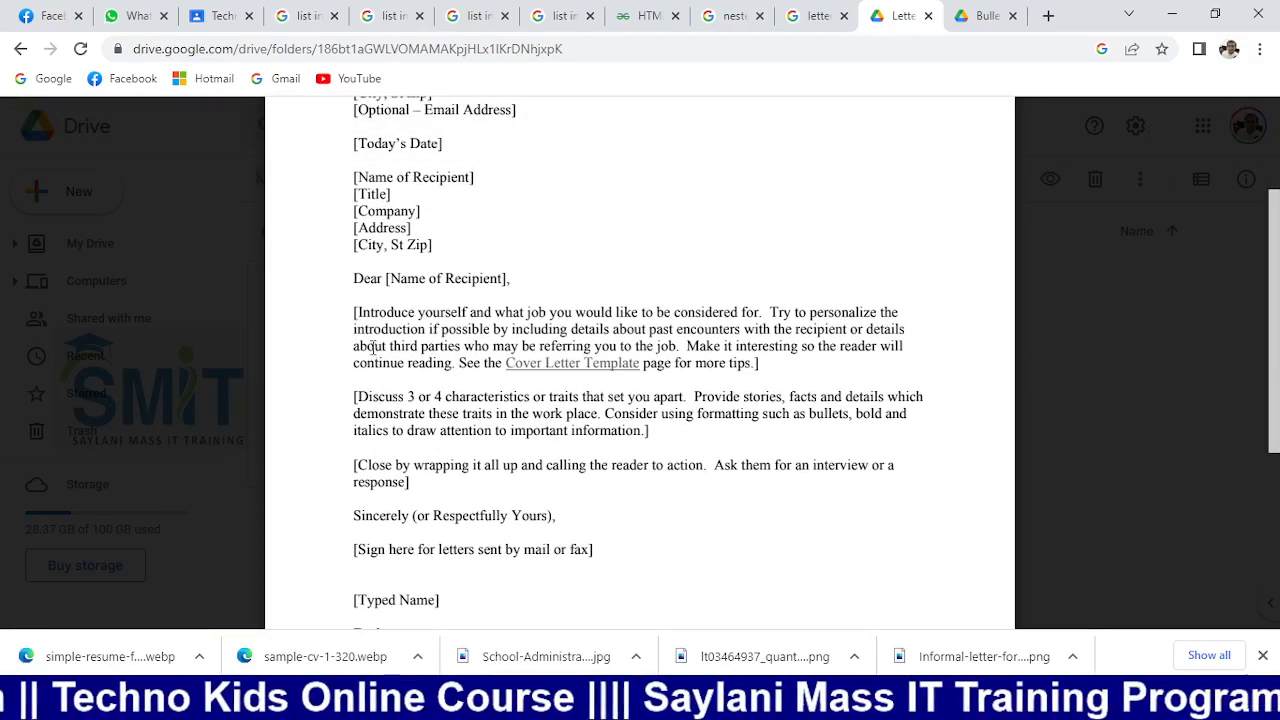
{"action": "scroll", "coordinate": [372, 347], "scroll_direction": "up", "scroll_amount": 1}
{"action": "left_click_drag", "start_coordinate": [357, 256], "coordinate": [440, 341]}
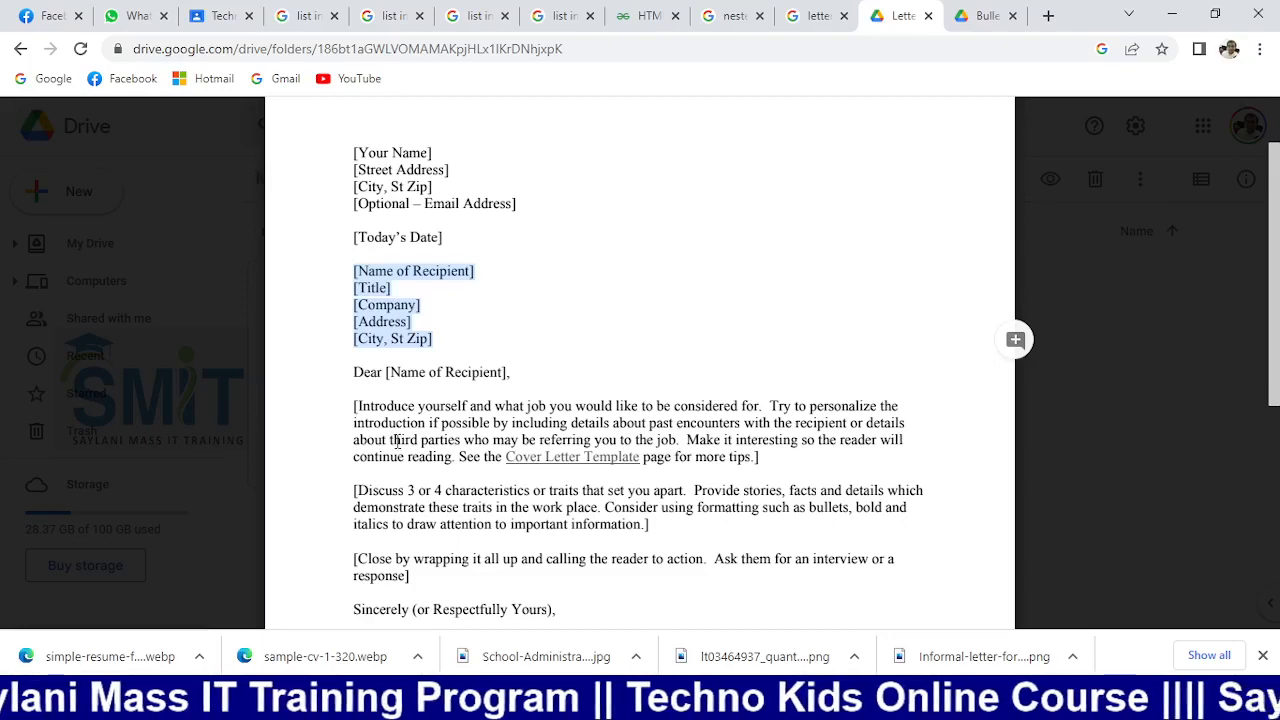
{"action": "left_click_drag", "start_coordinate": [354, 405], "coordinate": [532, 405]}
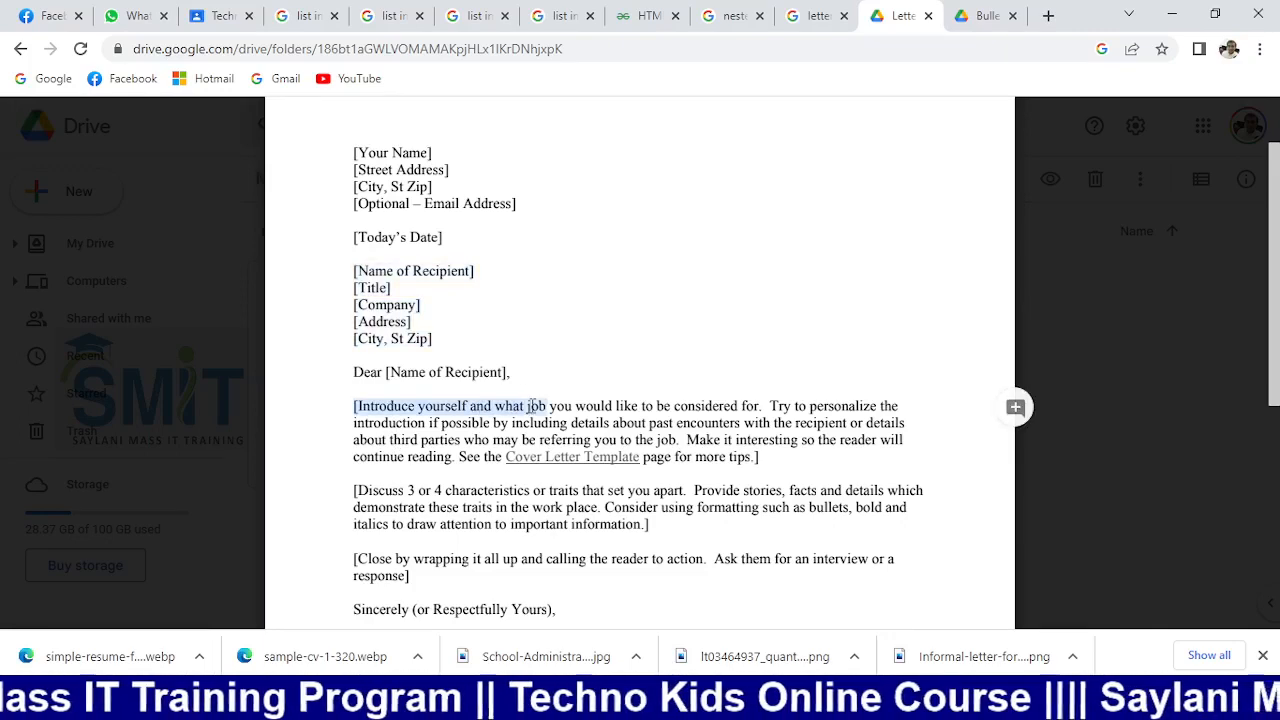
{"action": "left_click_drag", "start_coordinate": [366, 166], "coordinate": [444, 170]}
{"action": "left_click_drag", "start_coordinate": [354, 204], "coordinate": [466, 215]}
{"action": "triple_click", "coordinate": [405, 237]}
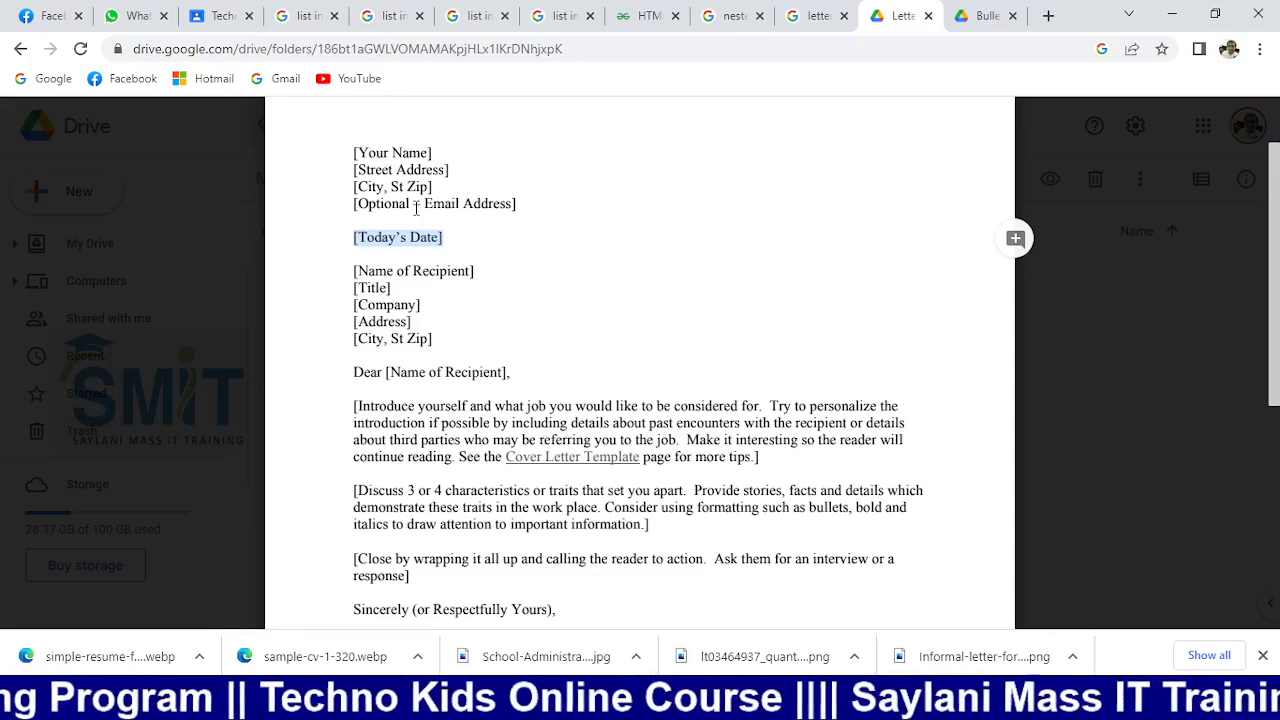
{"action": "mouse_move", "coordinate": [553, 321]}
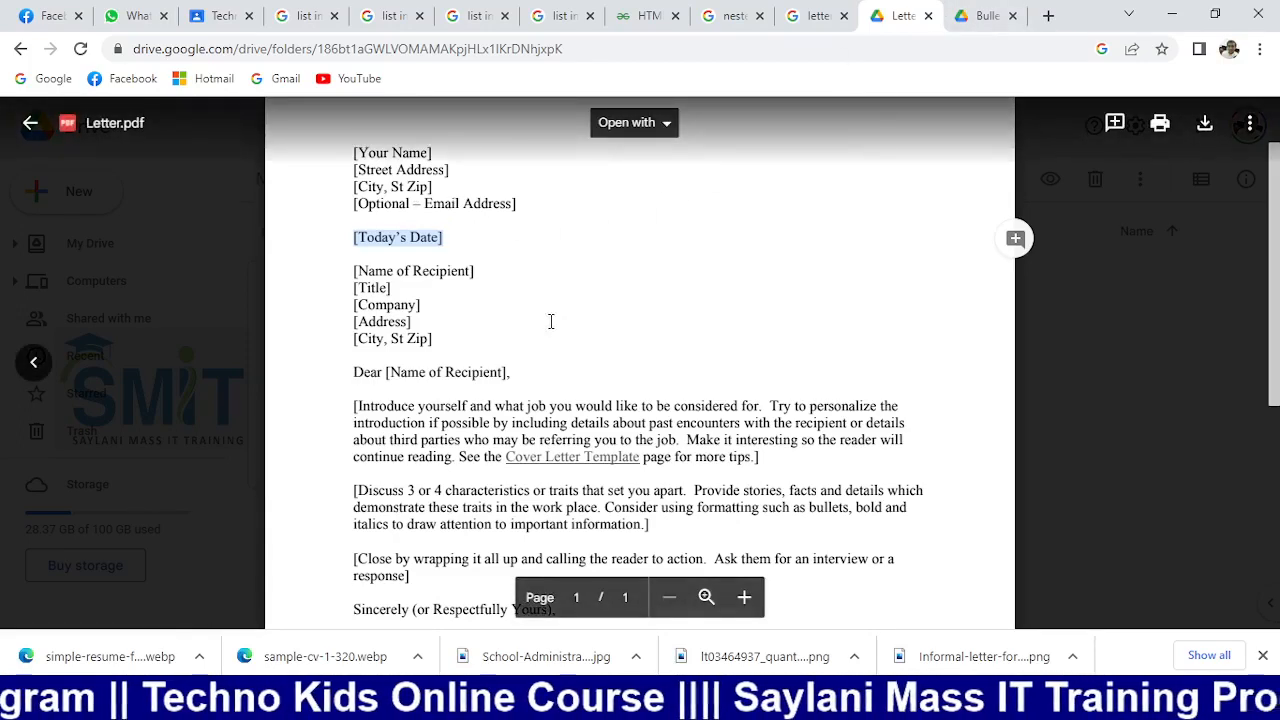
Step: Open Bullets list 1.jpg from the Bullets list folder in Google Drive and examine its bulleted, numbered and nested lists enlarged
{"action": "left_click", "coordinate": [988, 15]}
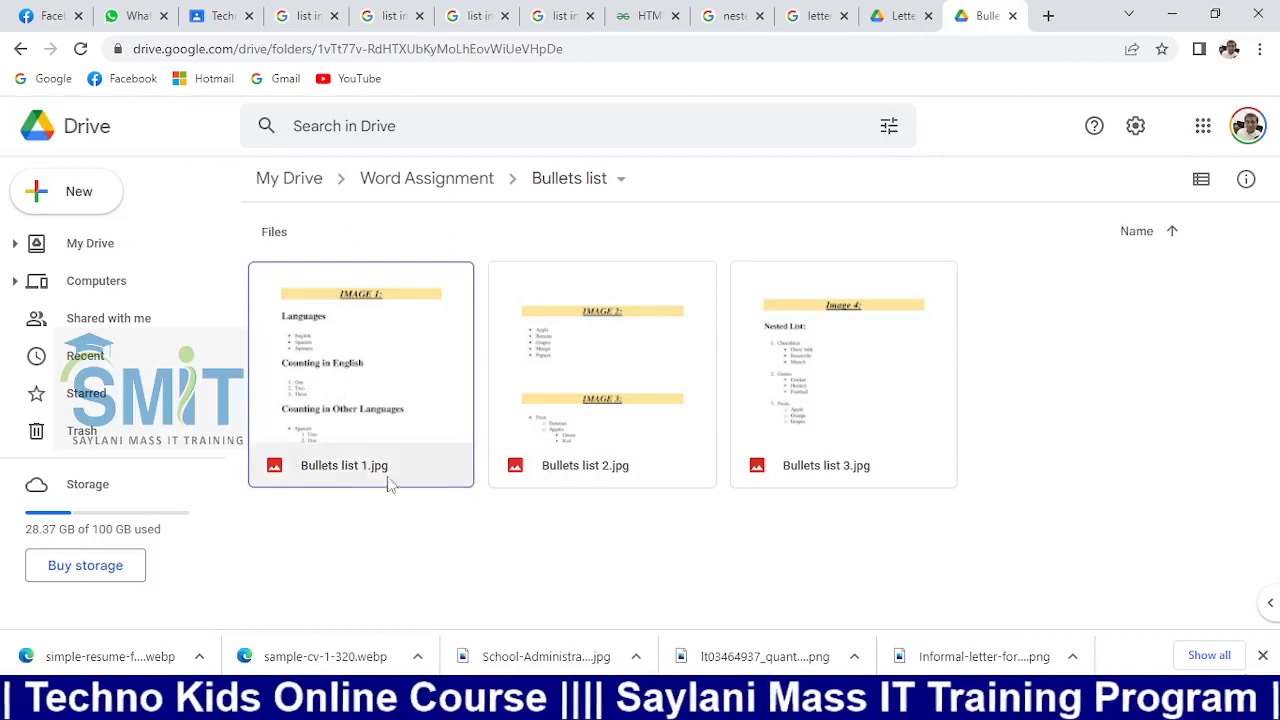
{"action": "left_click", "coordinate": [353, 447]}
{"action": "double_click", "coordinate": [370, 393]}
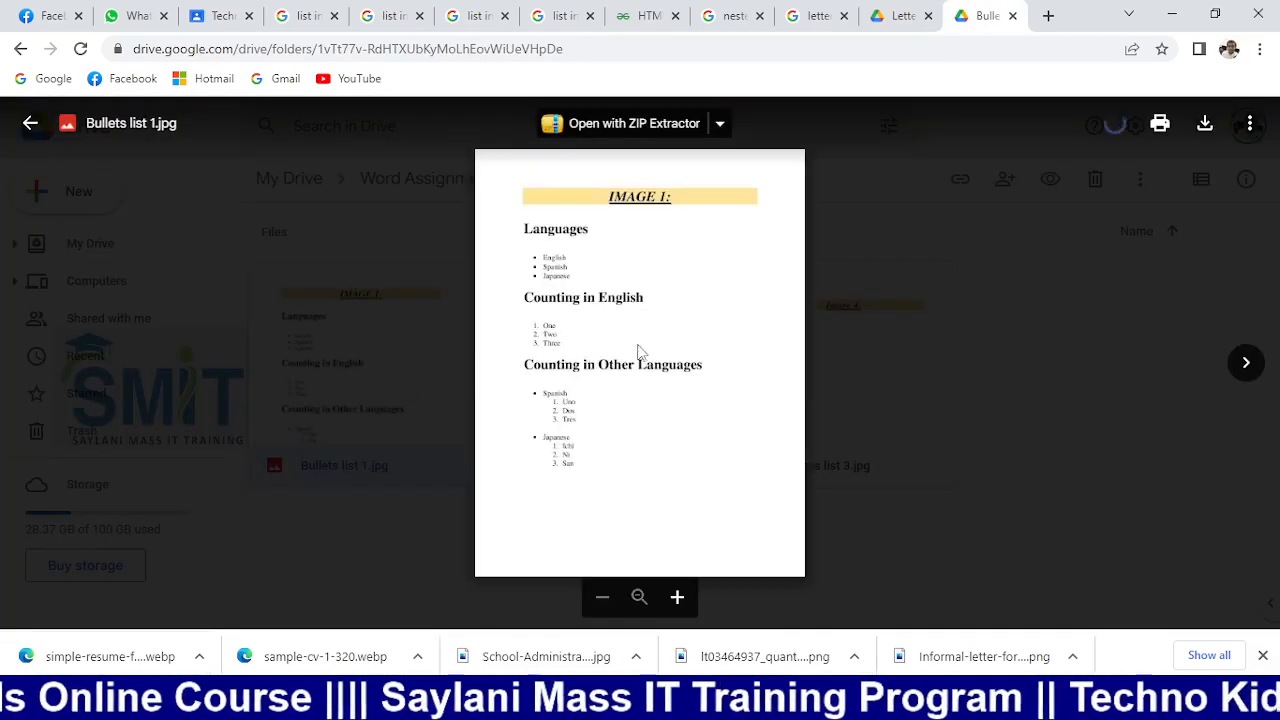
{"action": "left_click", "coordinate": [677, 597]}
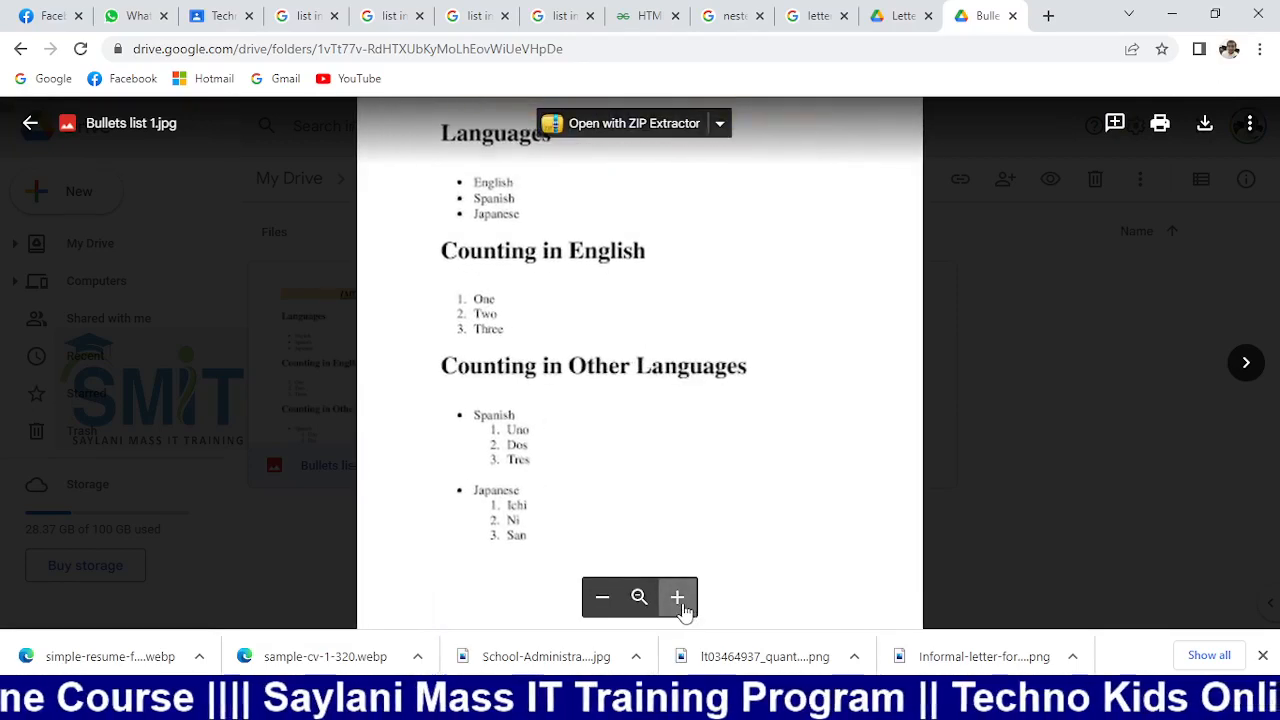
{"action": "left_click_drag", "start_coordinate": [729, 414], "coordinate": [731, 517]}
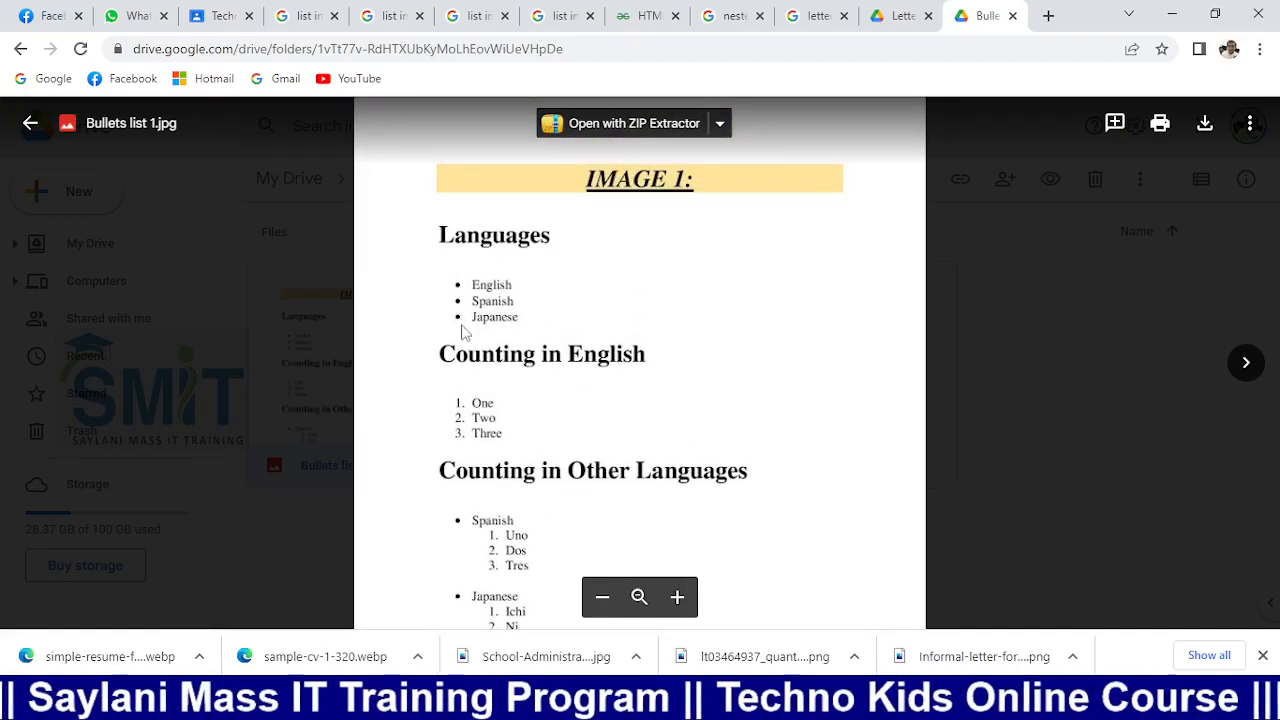
{"action": "left_click_drag", "start_coordinate": [477, 478], "coordinate": [475, 388]}
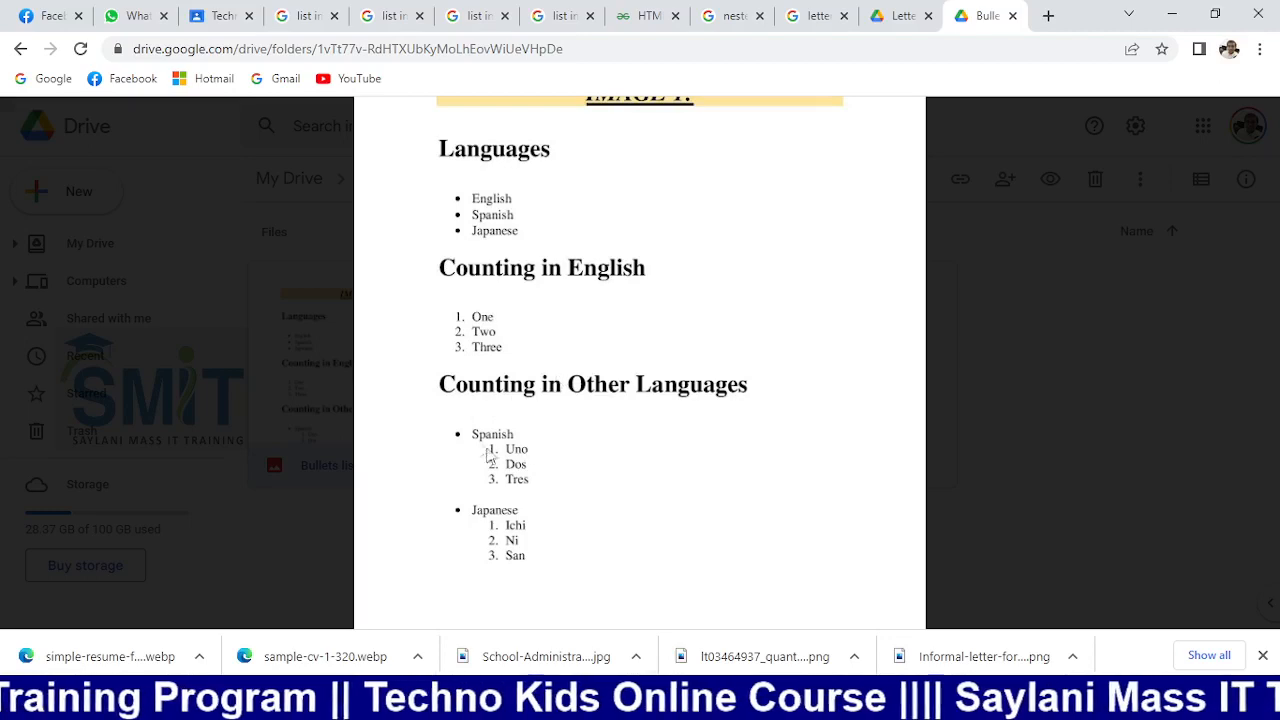
{"action": "scroll", "coordinate": [575, 400], "scroll_direction": "up", "scroll_amount": 2}
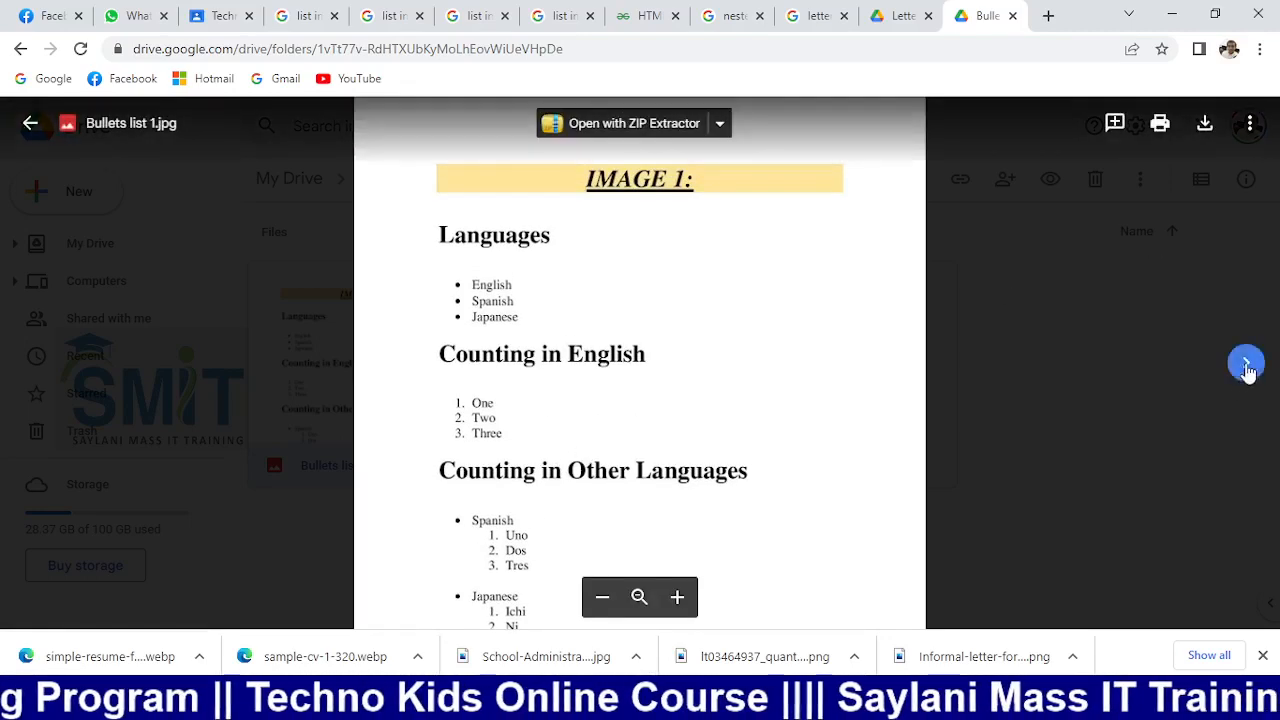
Step: Show the next image, Bullets list 2.jpg, and enlarge it to examine the IMAGE 2 fruit list
{"action": "left_click", "coordinate": [1246, 364]}
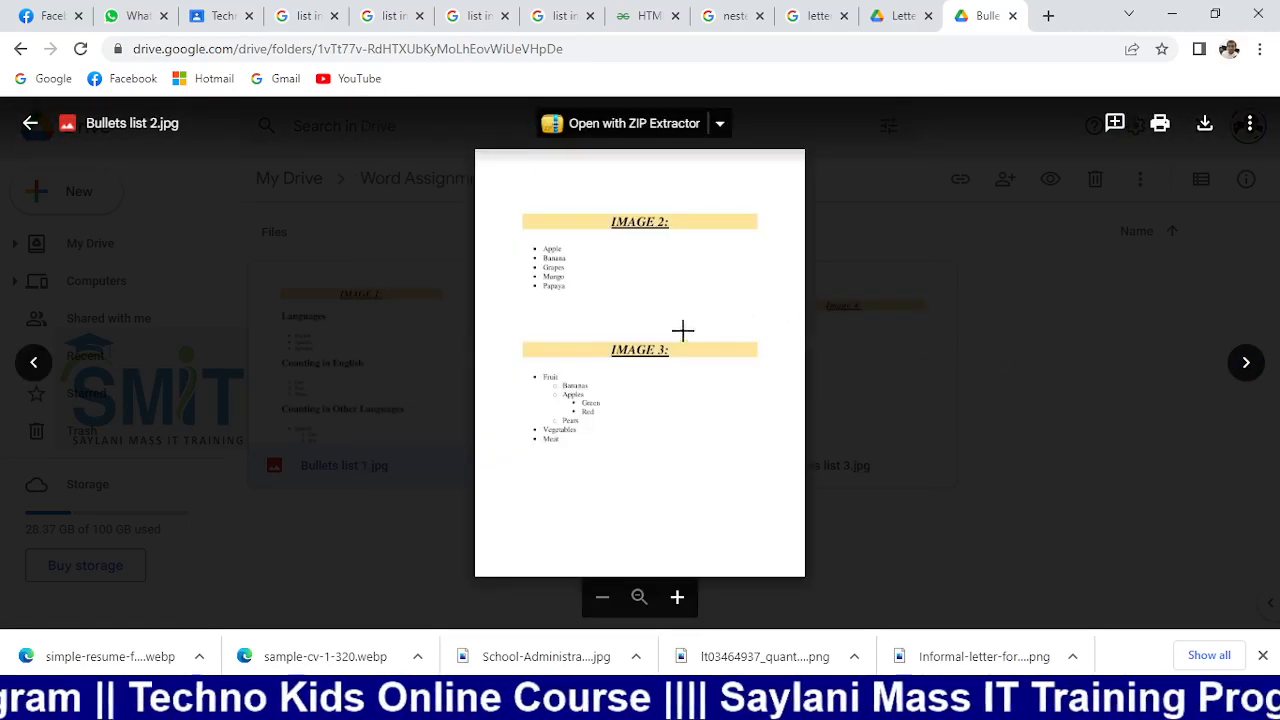
{"action": "left_click", "coordinate": [677, 596]}
{"action": "scroll", "coordinate": [665, 440], "scroll_direction": "up", "scroll_amount": 4}
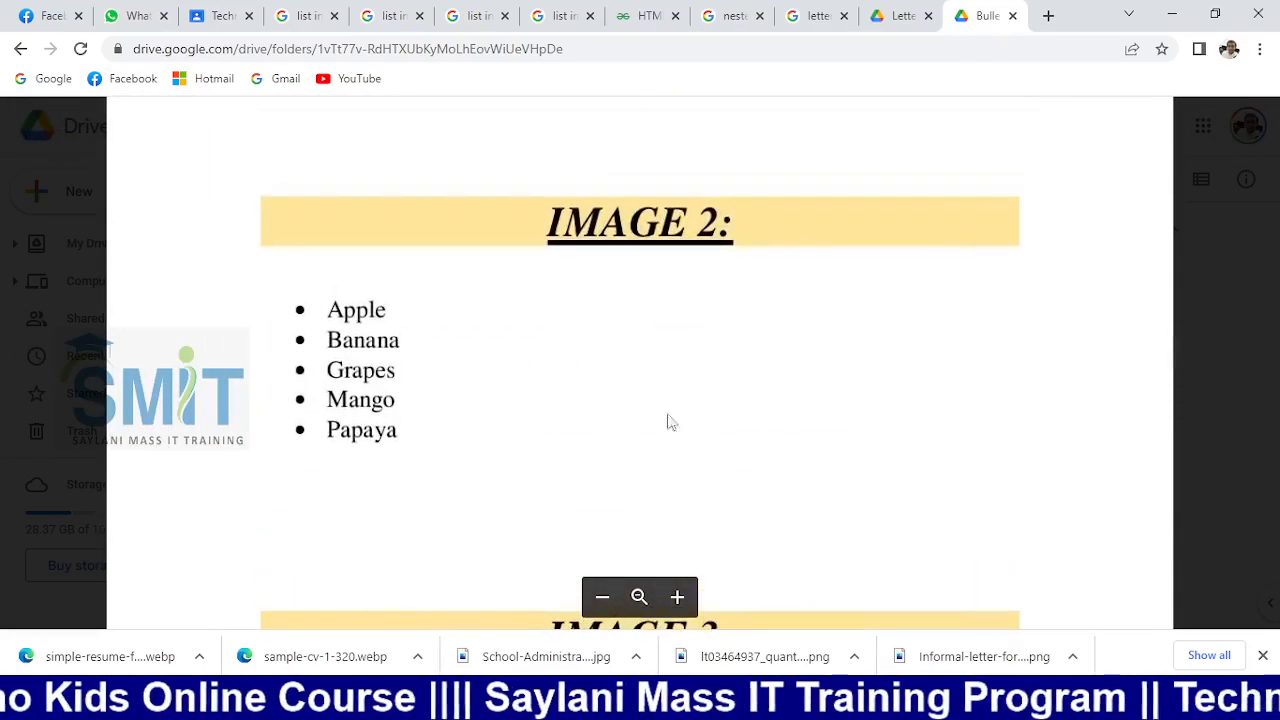
Step: Examine the IMAGE 3 list in Bullets list 2.jpg and the enlarged Nested List in Bullets list 3.jpg
{"action": "left_click_drag", "start_coordinate": [713, 341], "coordinate": [699, 202]}
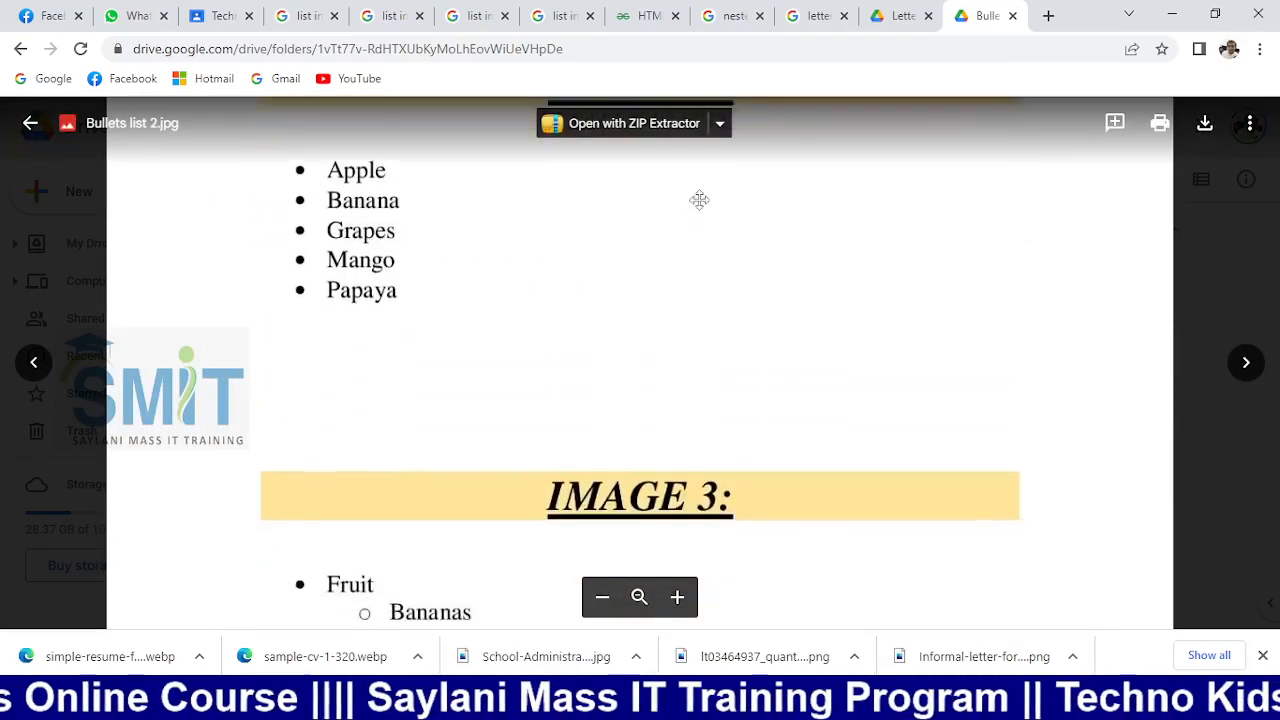
{"action": "left_click", "coordinate": [1246, 362]}
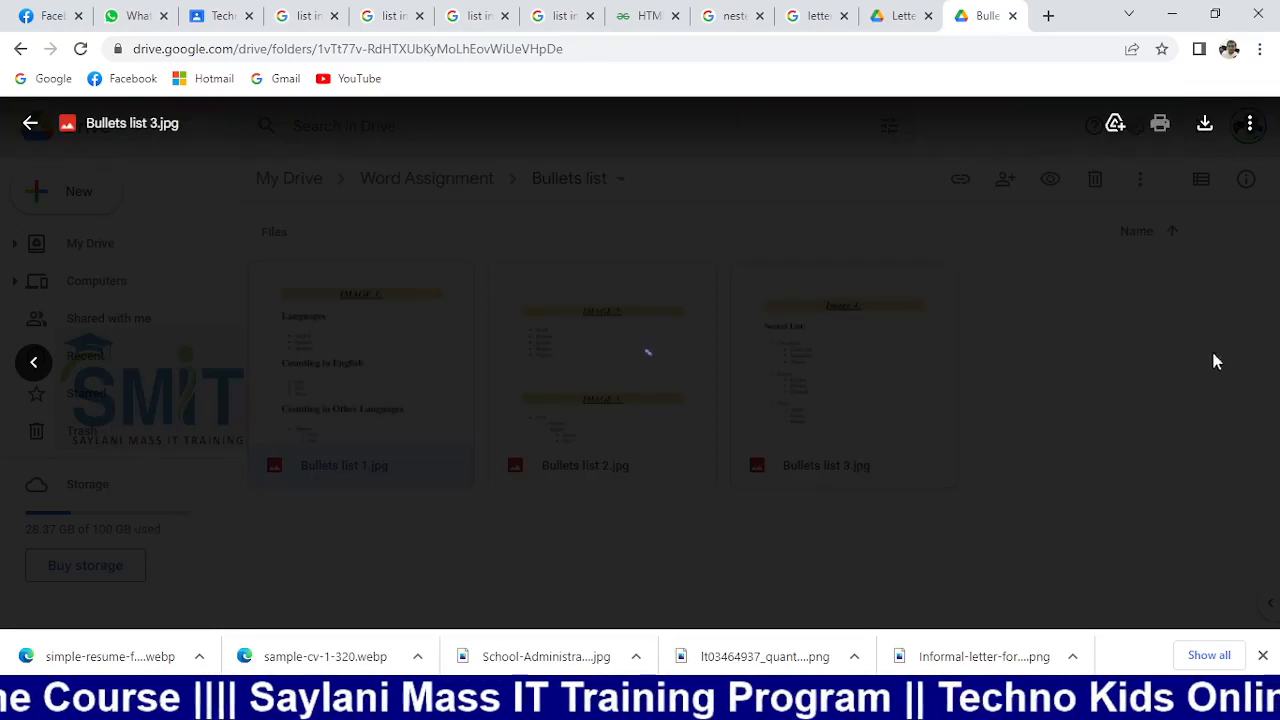
{"action": "left_click", "coordinate": [680, 597]}
{"action": "left_click_drag", "start_coordinate": [683, 487], "coordinate": [496, 311]}
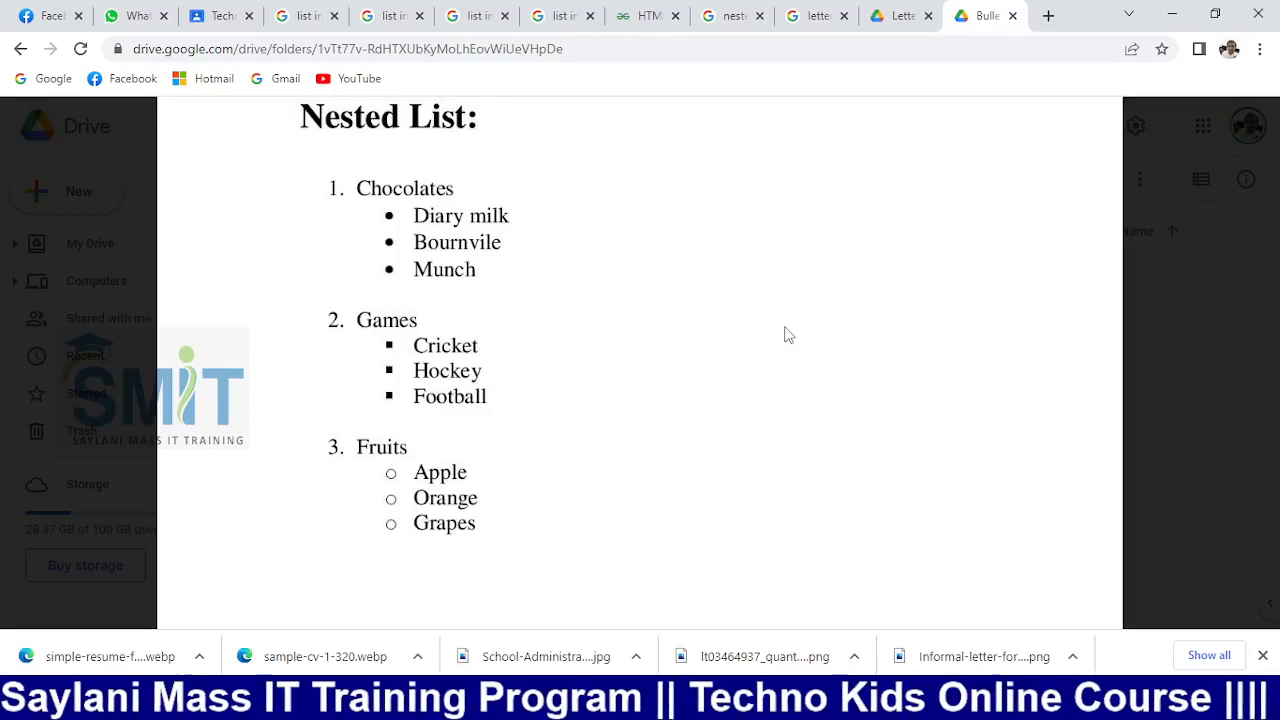
Step: Switch to OBS and change the active scene from Screen Share to Camera
{"action": "key", "text": "alt+Tab"}
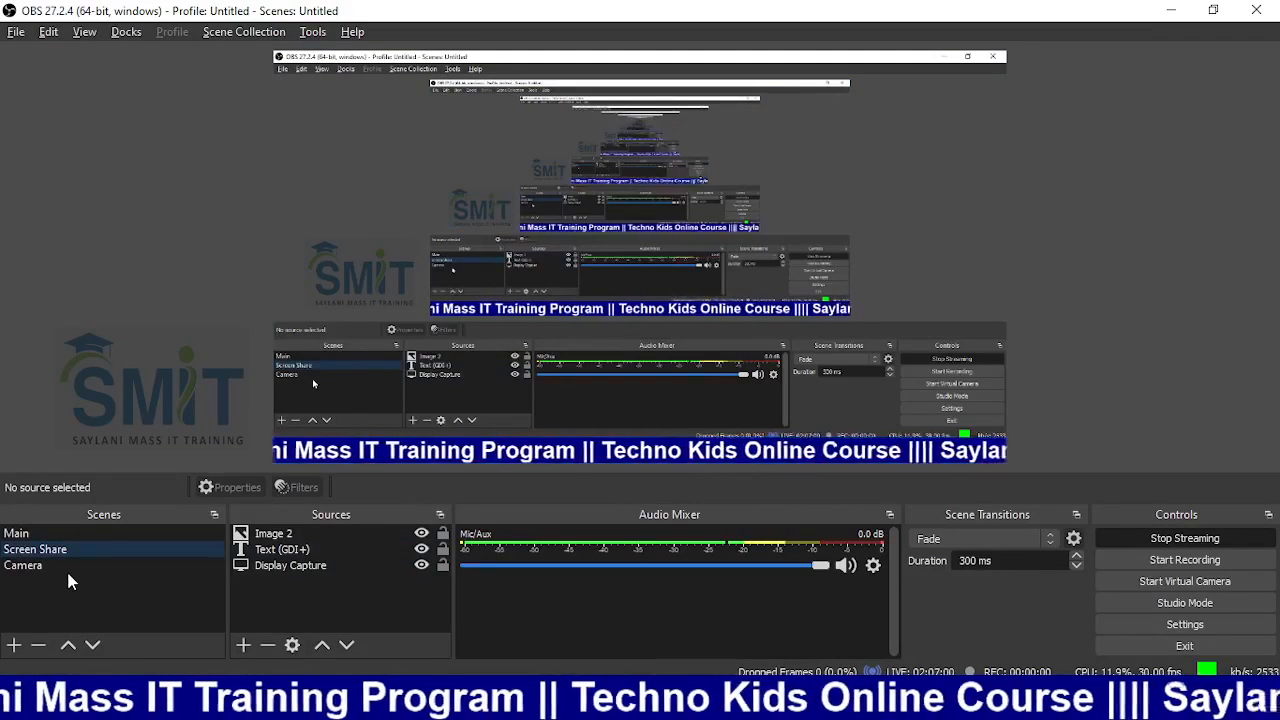
{"action": "left_click", "coordinate": [68, 566]}
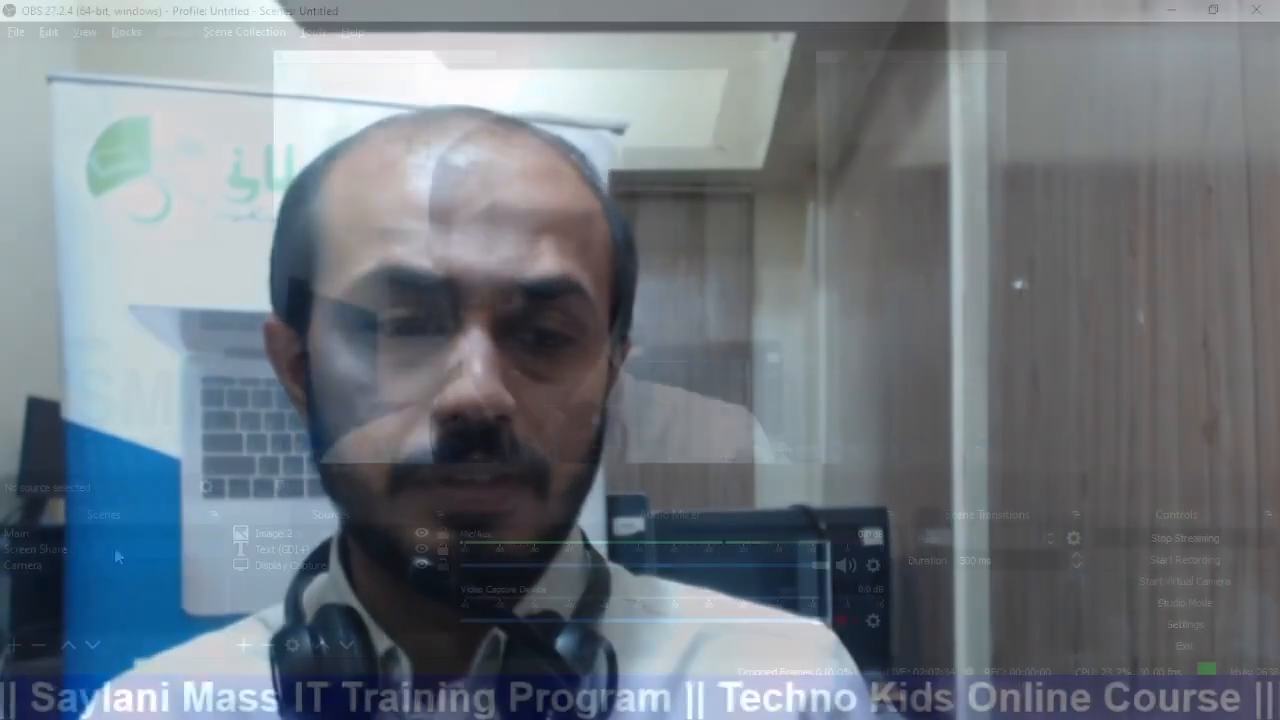
Step: Switch from OBS to the curriculum vitae in Document9 in Word
{"action": "key", "text": "alt+Tab"}
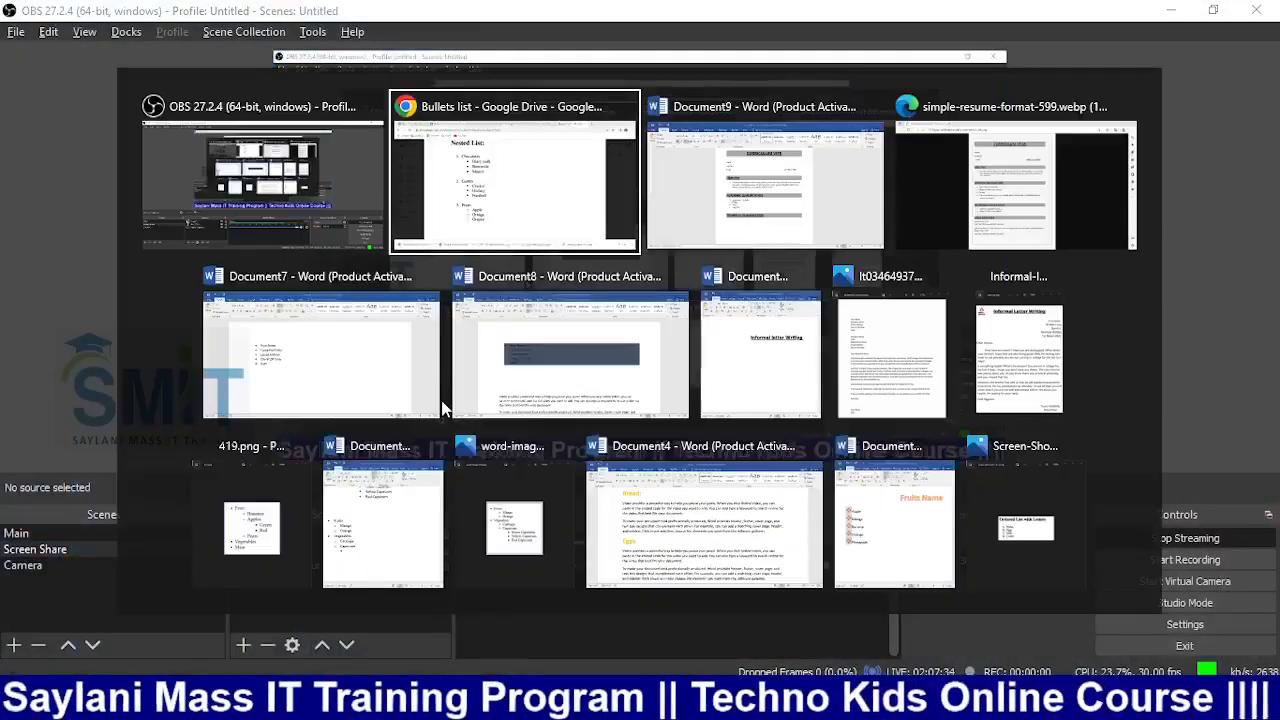
{"action": "key", "text": "alt+Tab"}
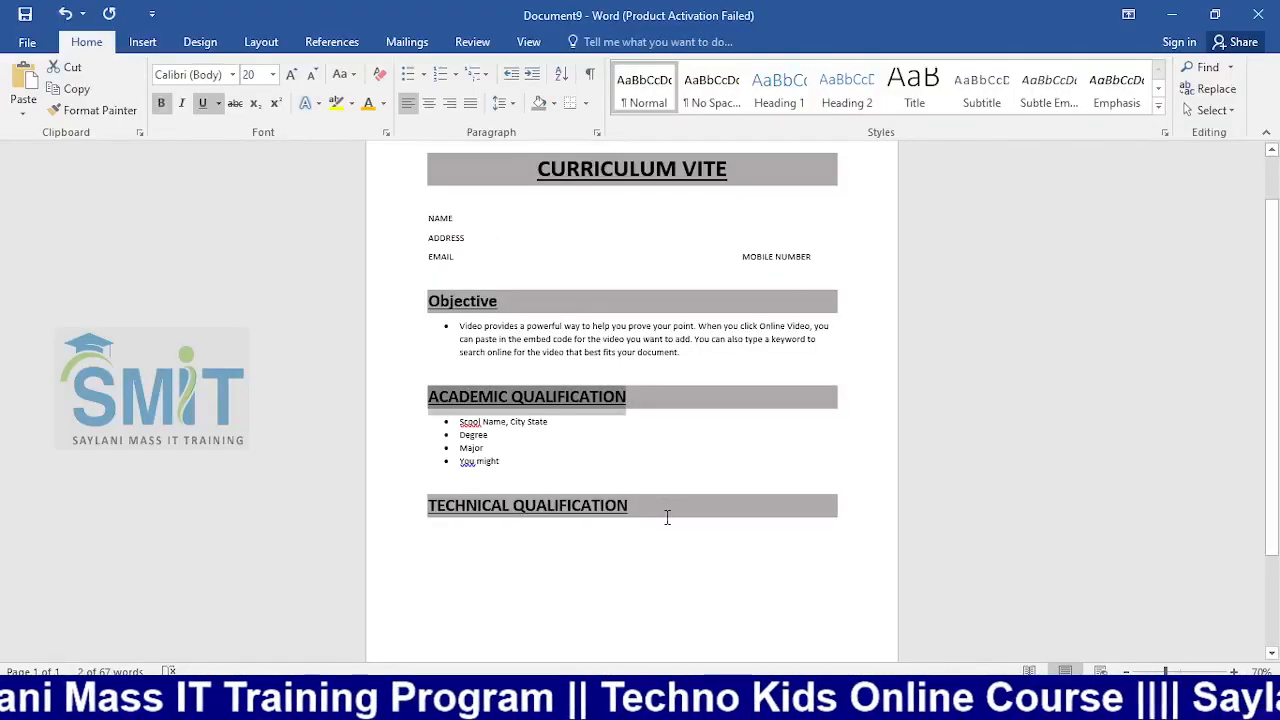
Step: Try adding blank lines below the TECHNICAL QUALIFICATION heading and undo the last change
{"action": "left_click", "coordinate": [605, 547]}
{"action": "key", "text": "Return"}
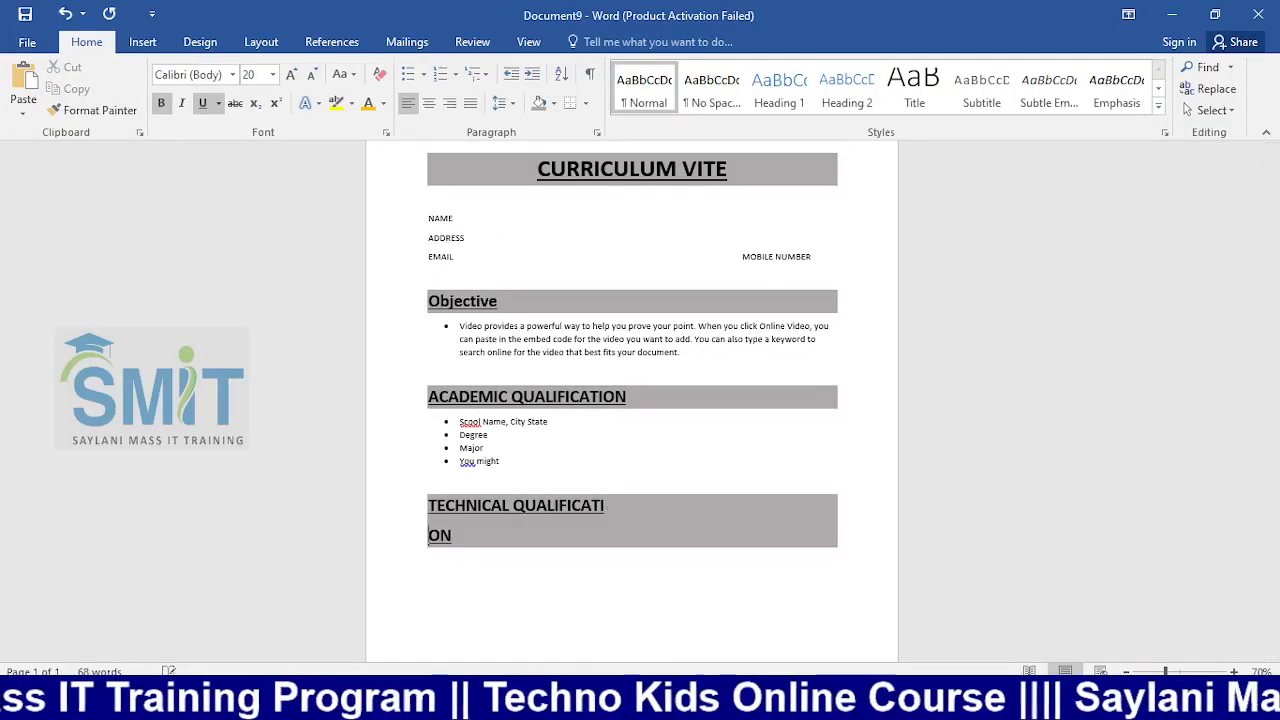
{"action": "key", "text": "BackSpace"}
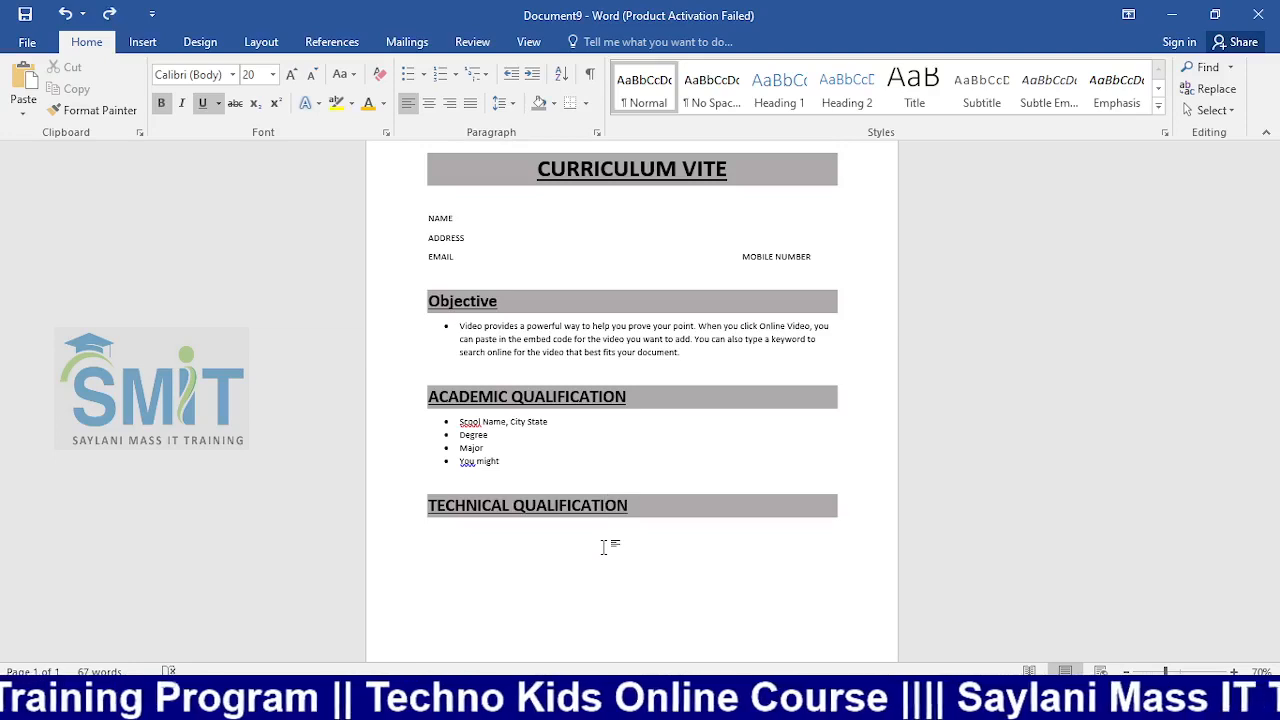
{"action": "key", "text": "Return"}
{"action": "key", "text": "Return"}
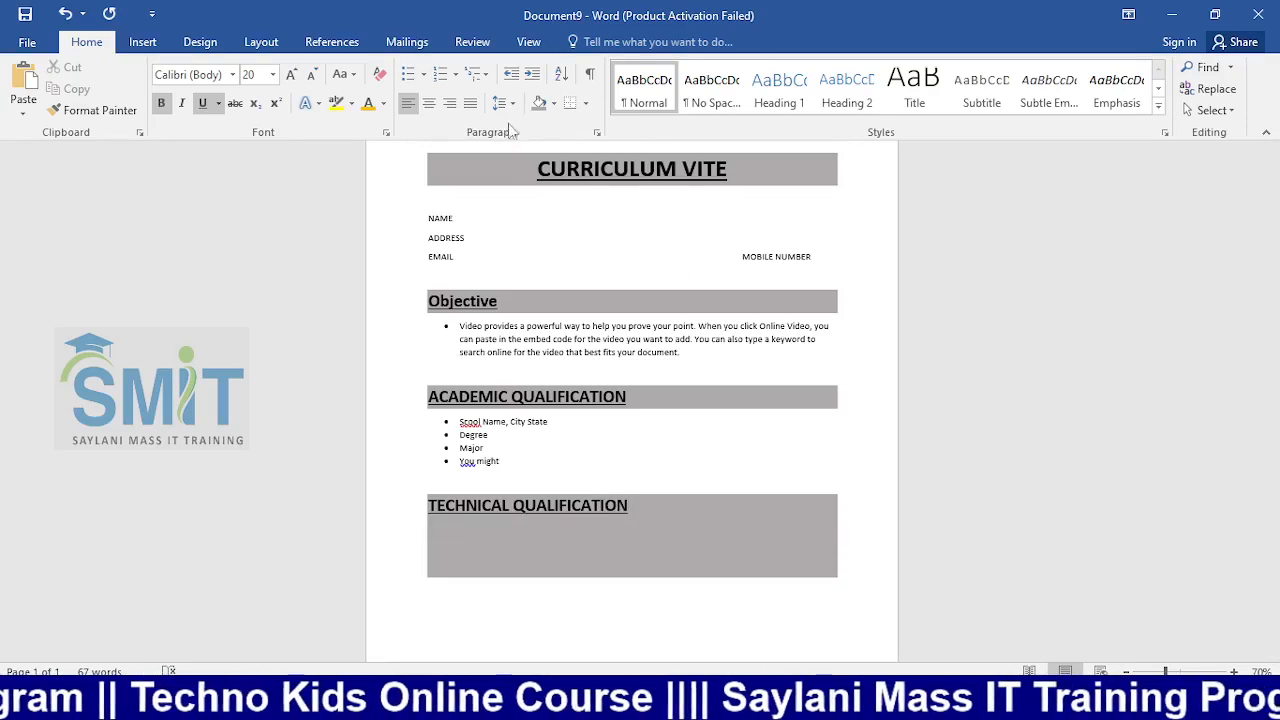
{"action": "key", "text": "ctrl+z"}
Step: Enter a sample first name on an unshaded line below the TECHNICAL QUALIFICATION heading and shade its paragraph Orange, Accent 2
{"action": "double_click", "coordinate": [457, 582]}
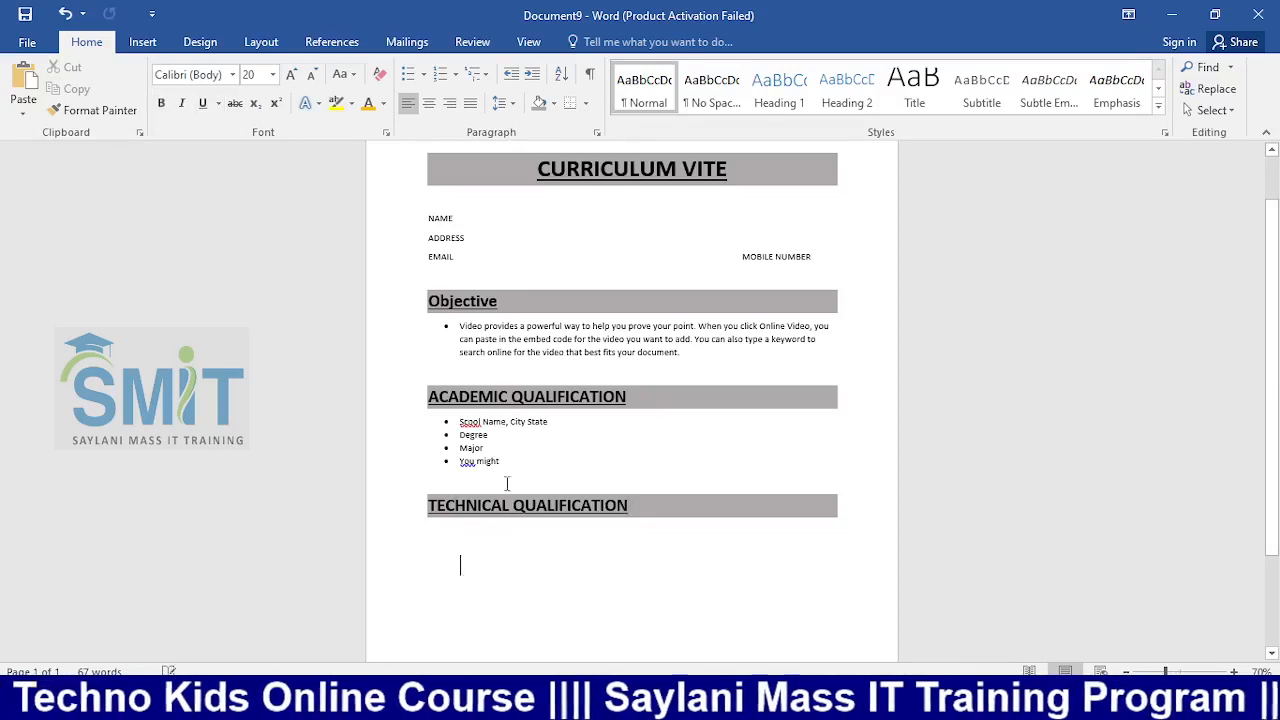
{"action": "scroll", "coordinate": [507, 482], "scroll_direction": "down", "scroll_amount": 2}
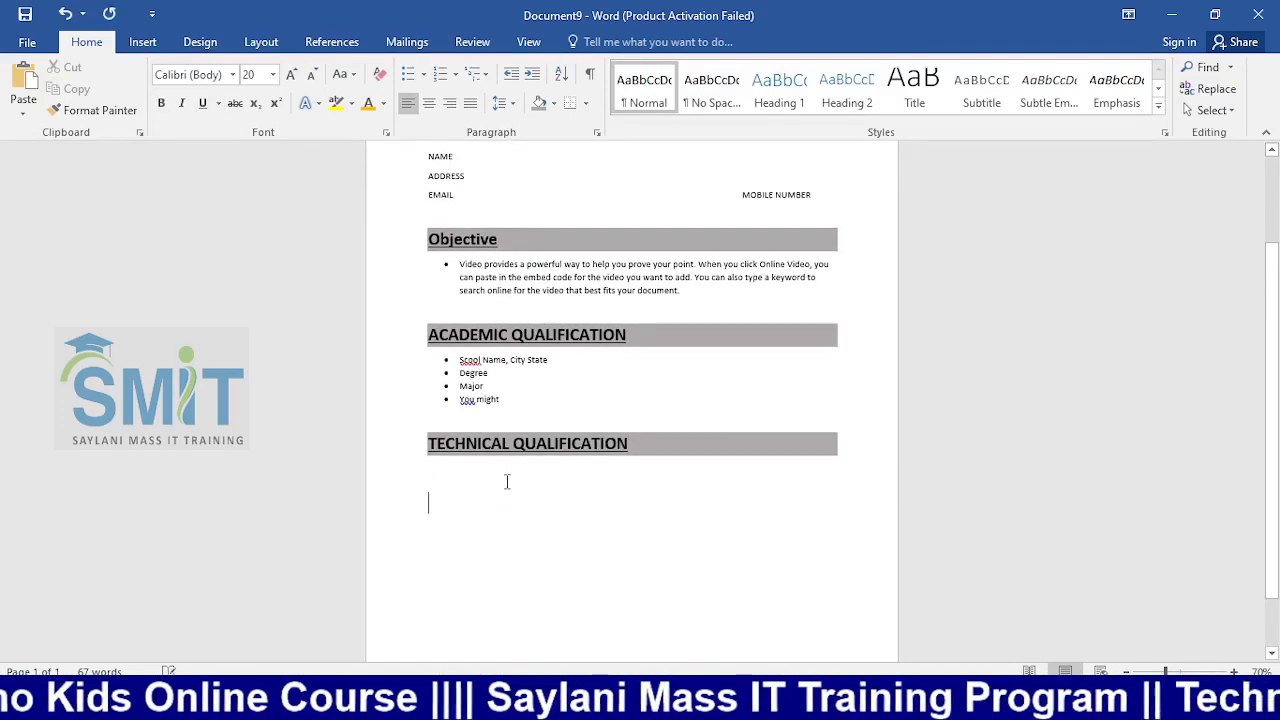
{"action": "type", "text": "Rizwan"}
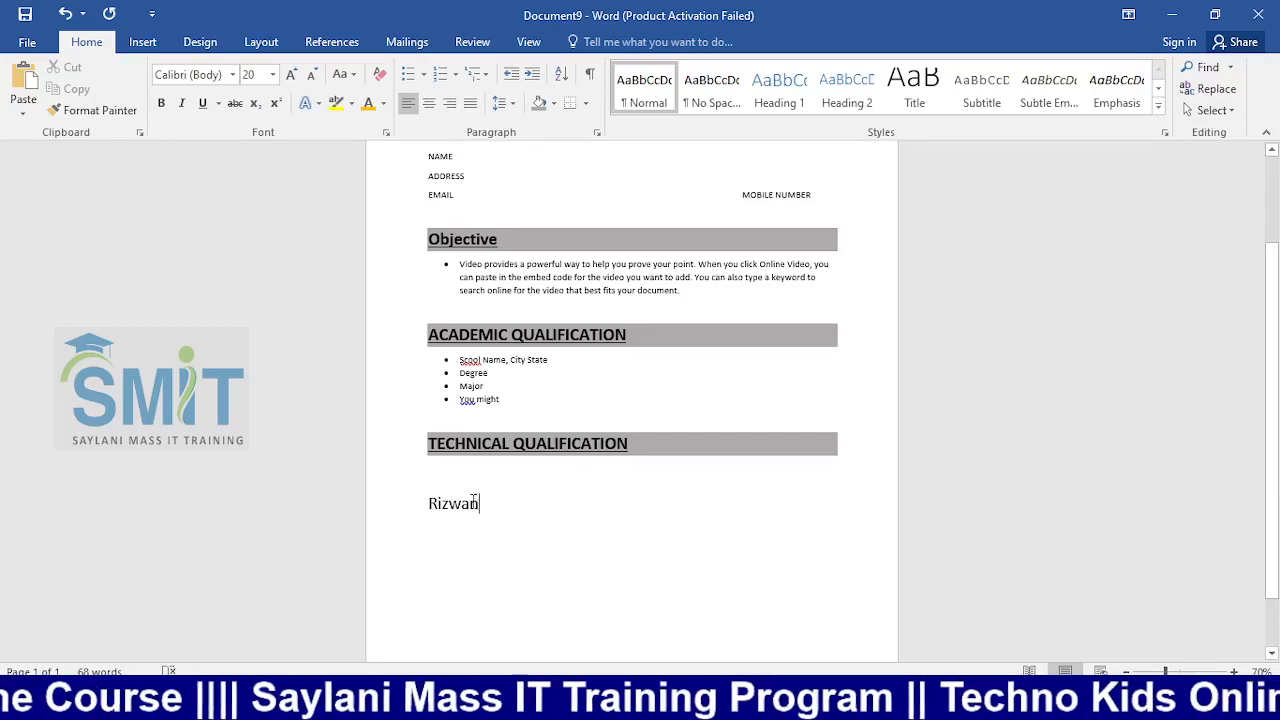
{"action": "left_click", "coordinate": [547, 106]}
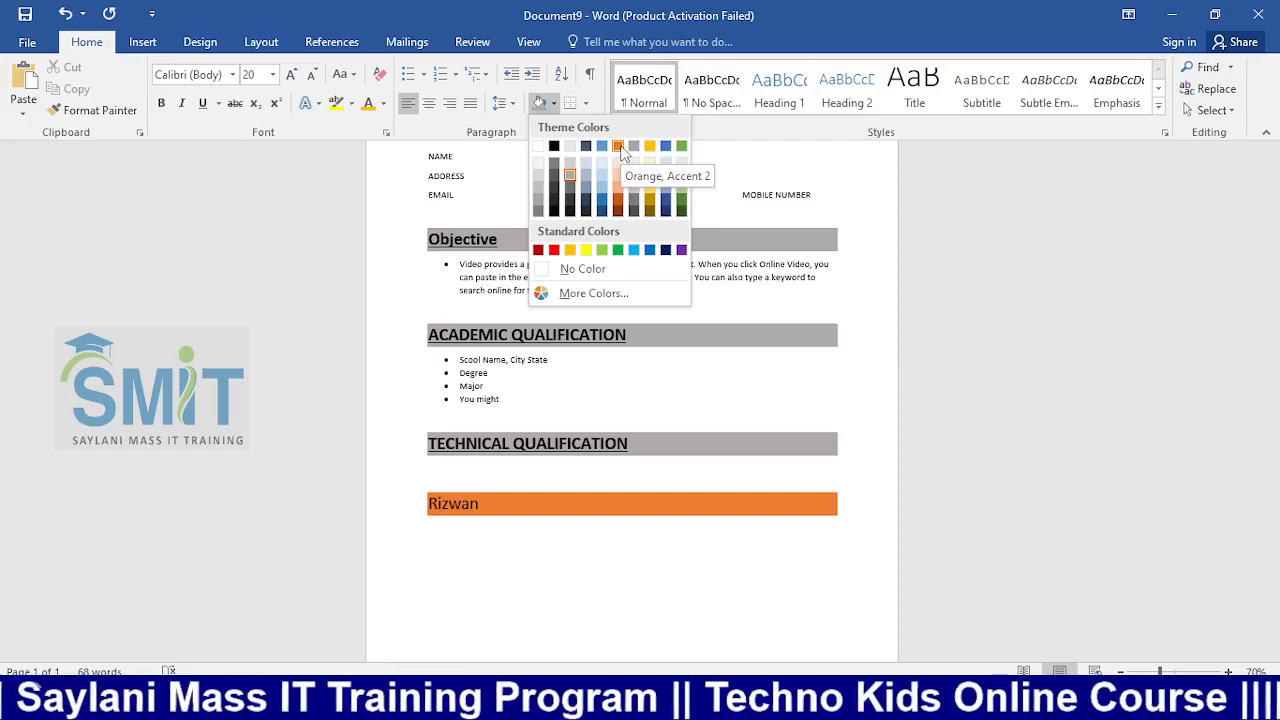
{"action": "left_click", "coordinate": [620, 150]}
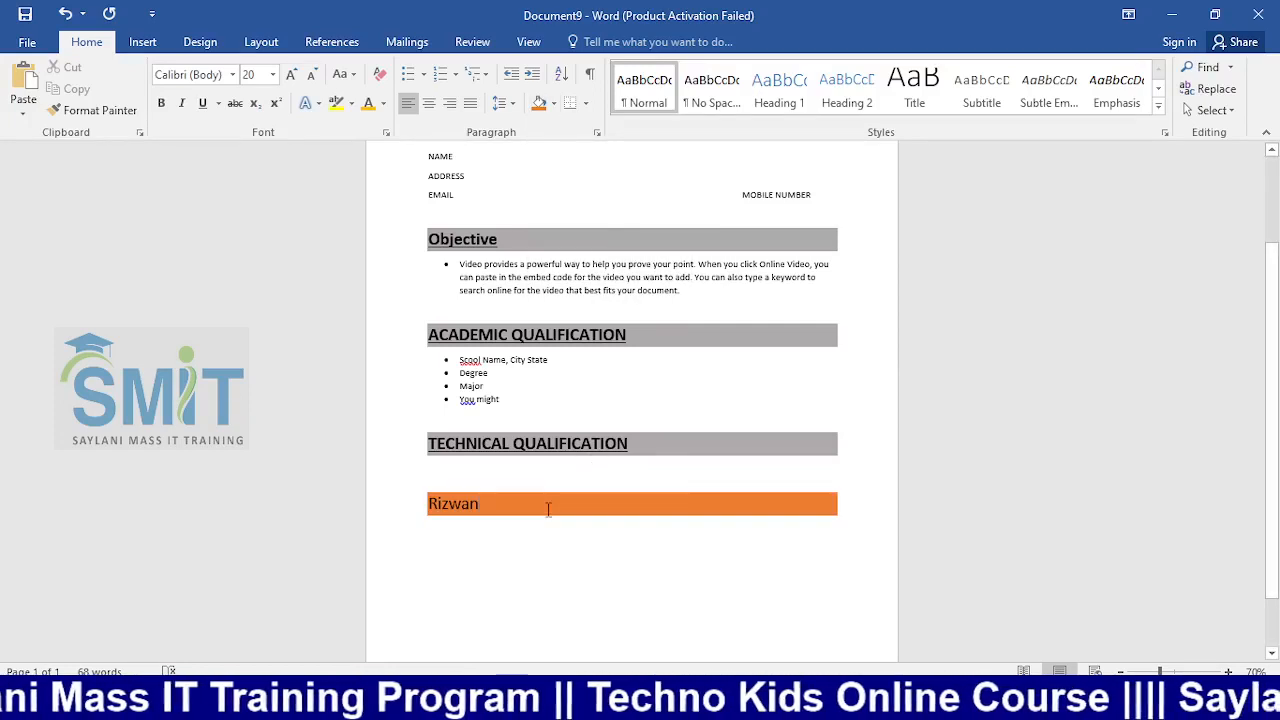
Step: Add a new line below the orange-shaded name, try and undo clearing its formatting, and set its shading to No Color
{"action": "key", "text": "Return"}
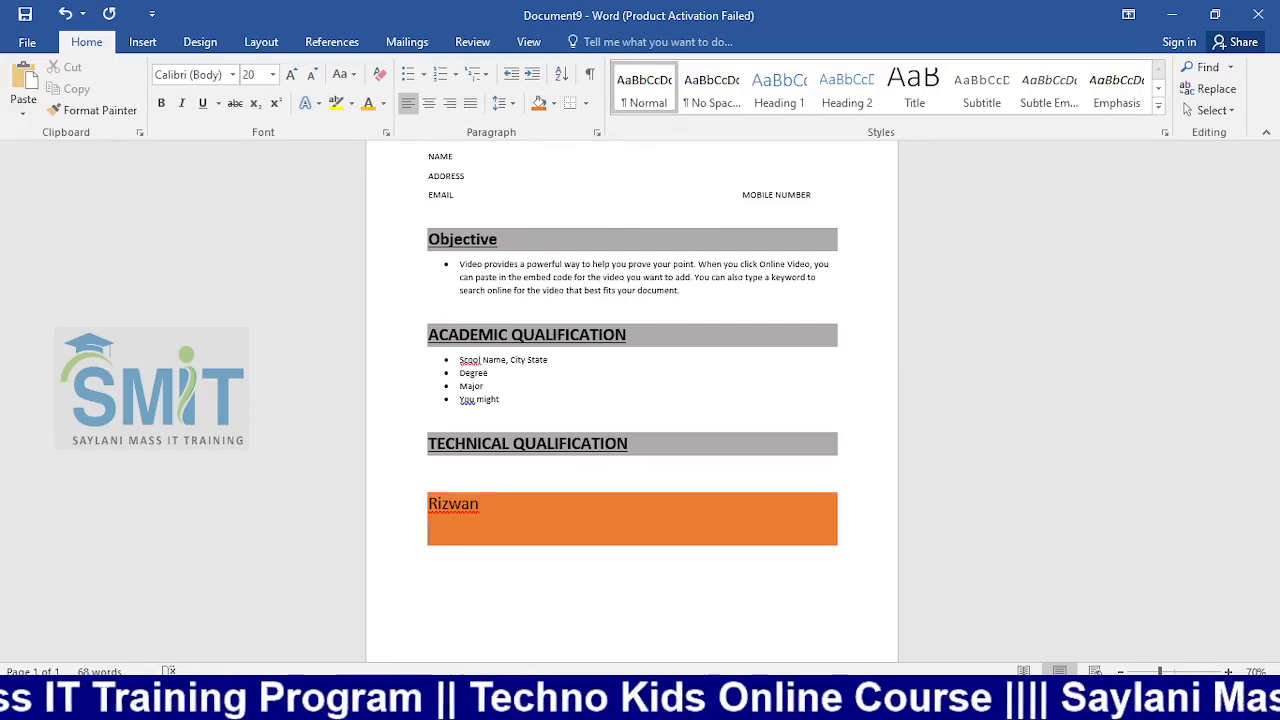
{"action": "left_click", "coordinate": [380, 75]}
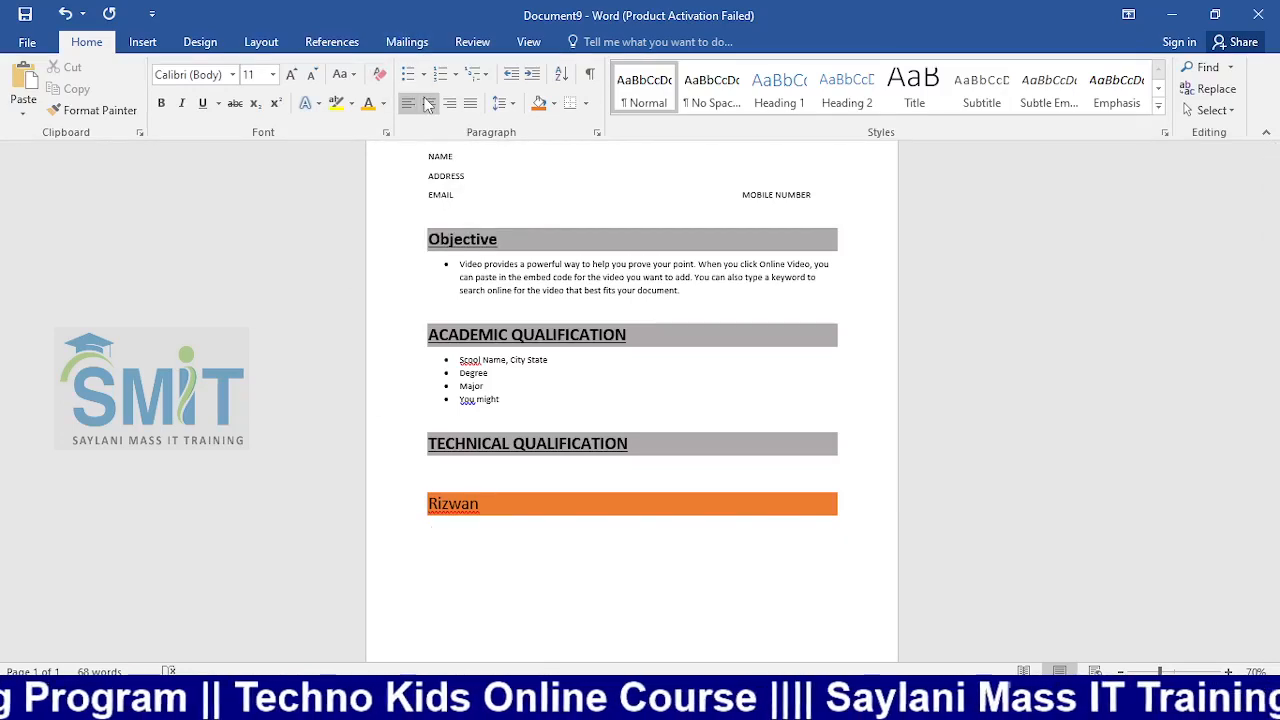
{"action": "key", "text": "ctrl+z"}
{"action": "left_click", "coordinate": [554, 103]}
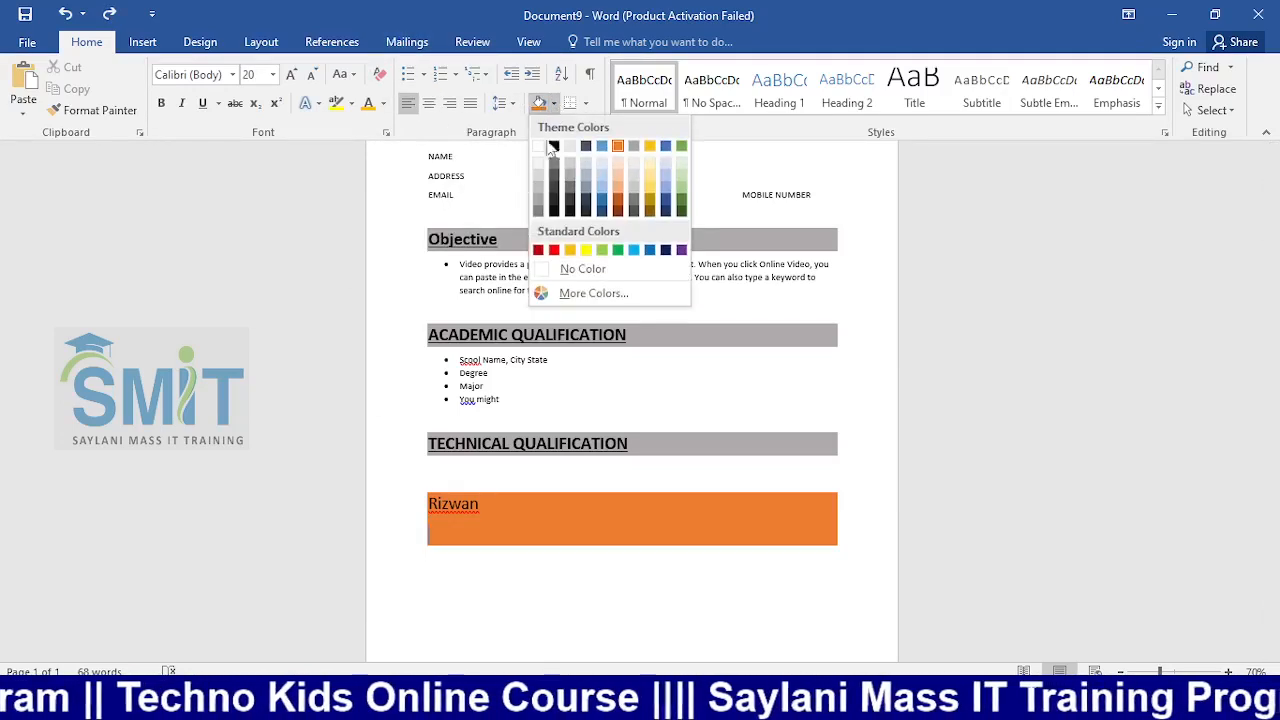
{"action": "left_click", "coordinate": [555, 269]}
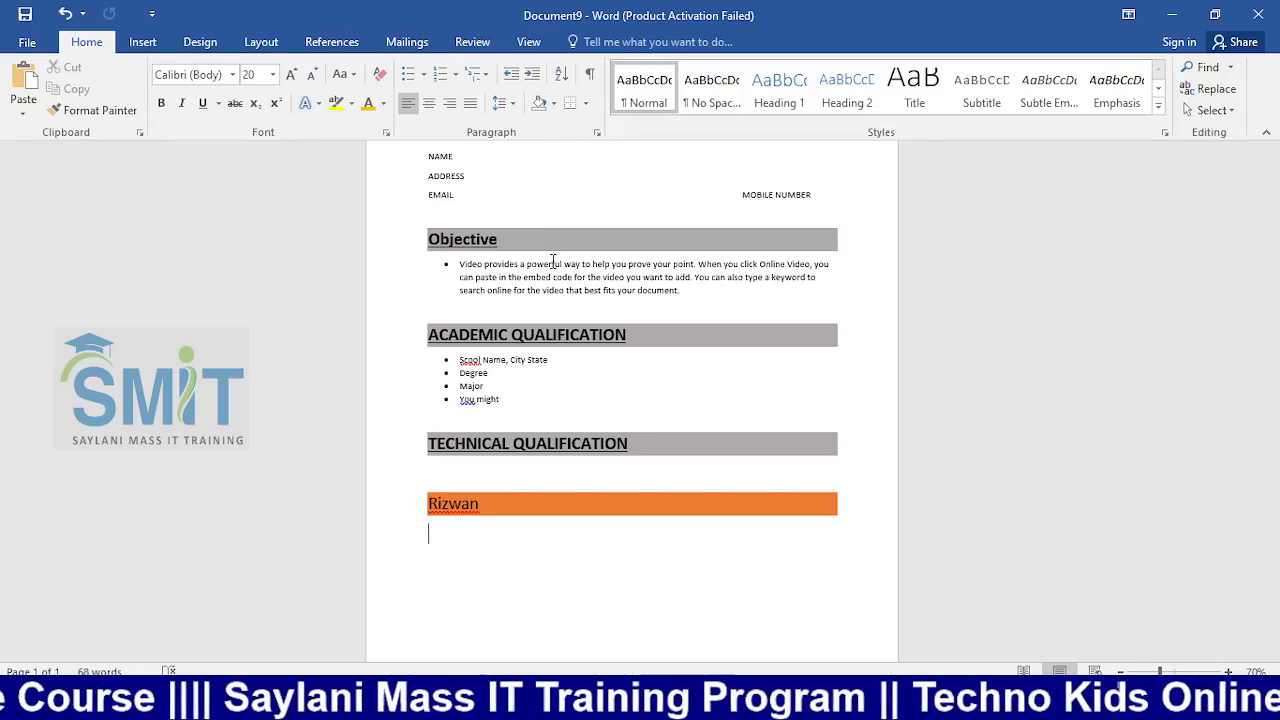
Step: Switch to OBS and make Camera the active scene in place of Screen Share
{"action": "key", "text": "alt+Tab"}
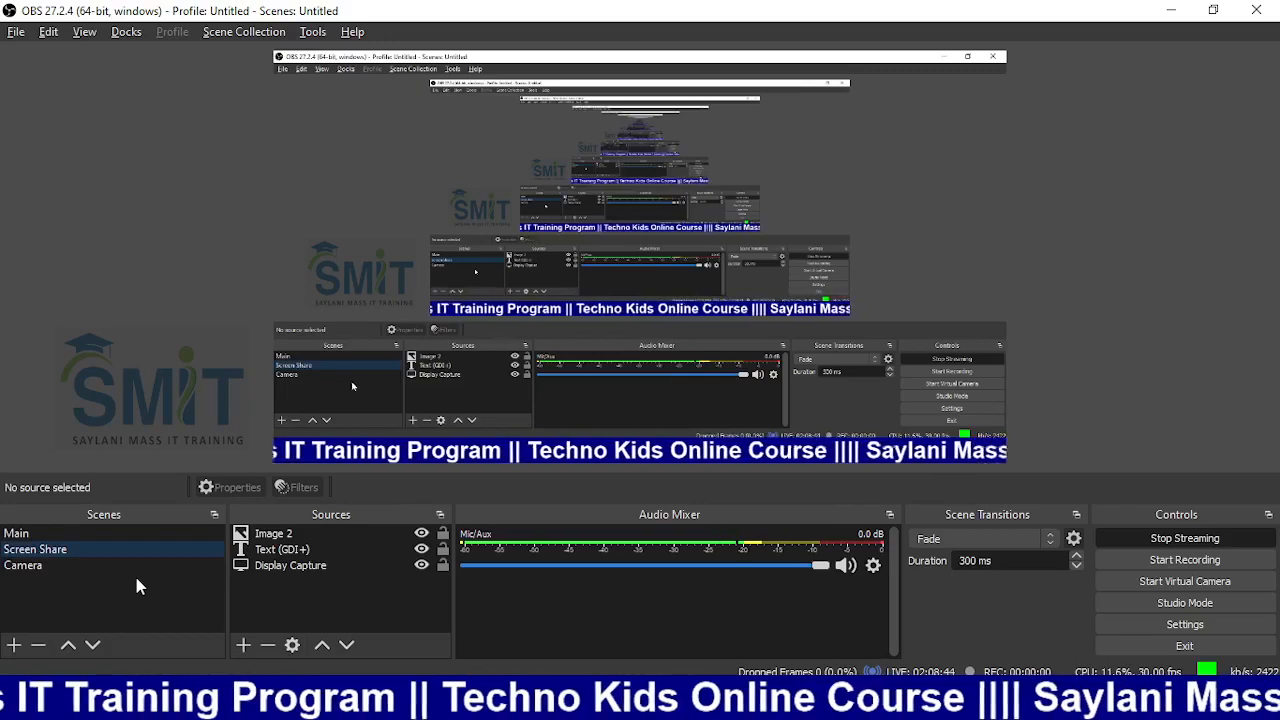
{"action": "left_click", "coordinate": [120, 567]}
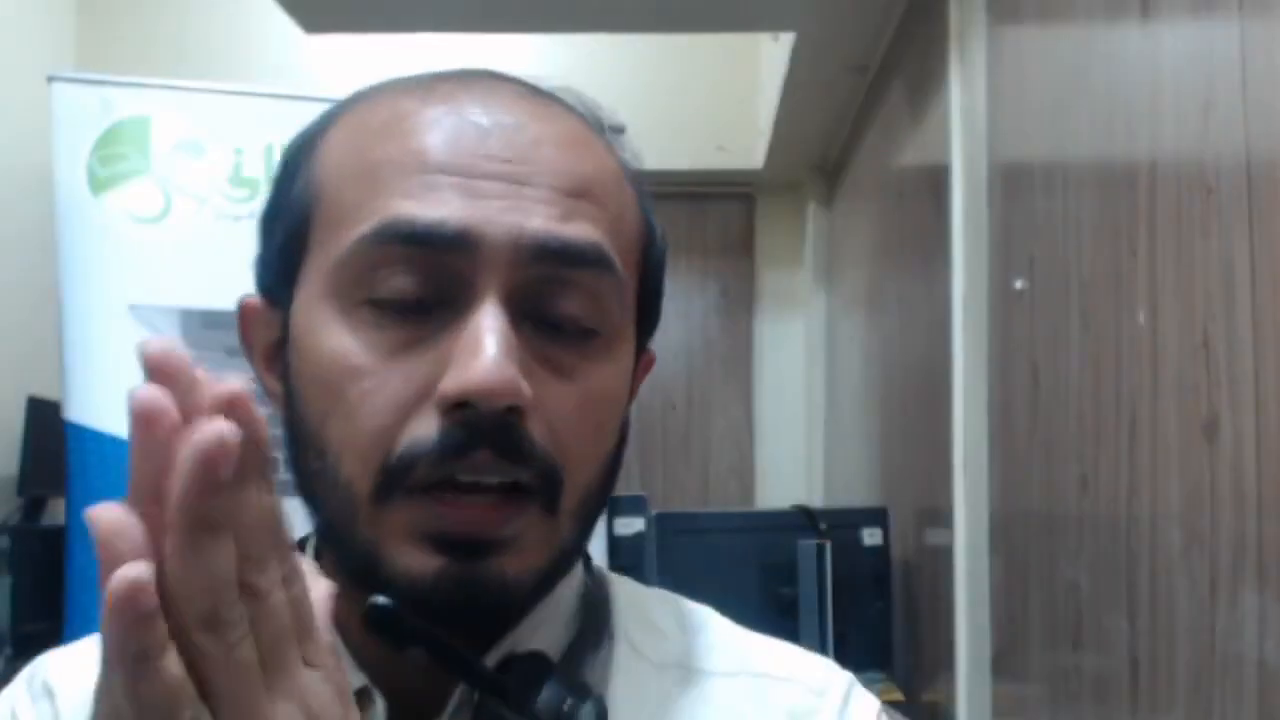